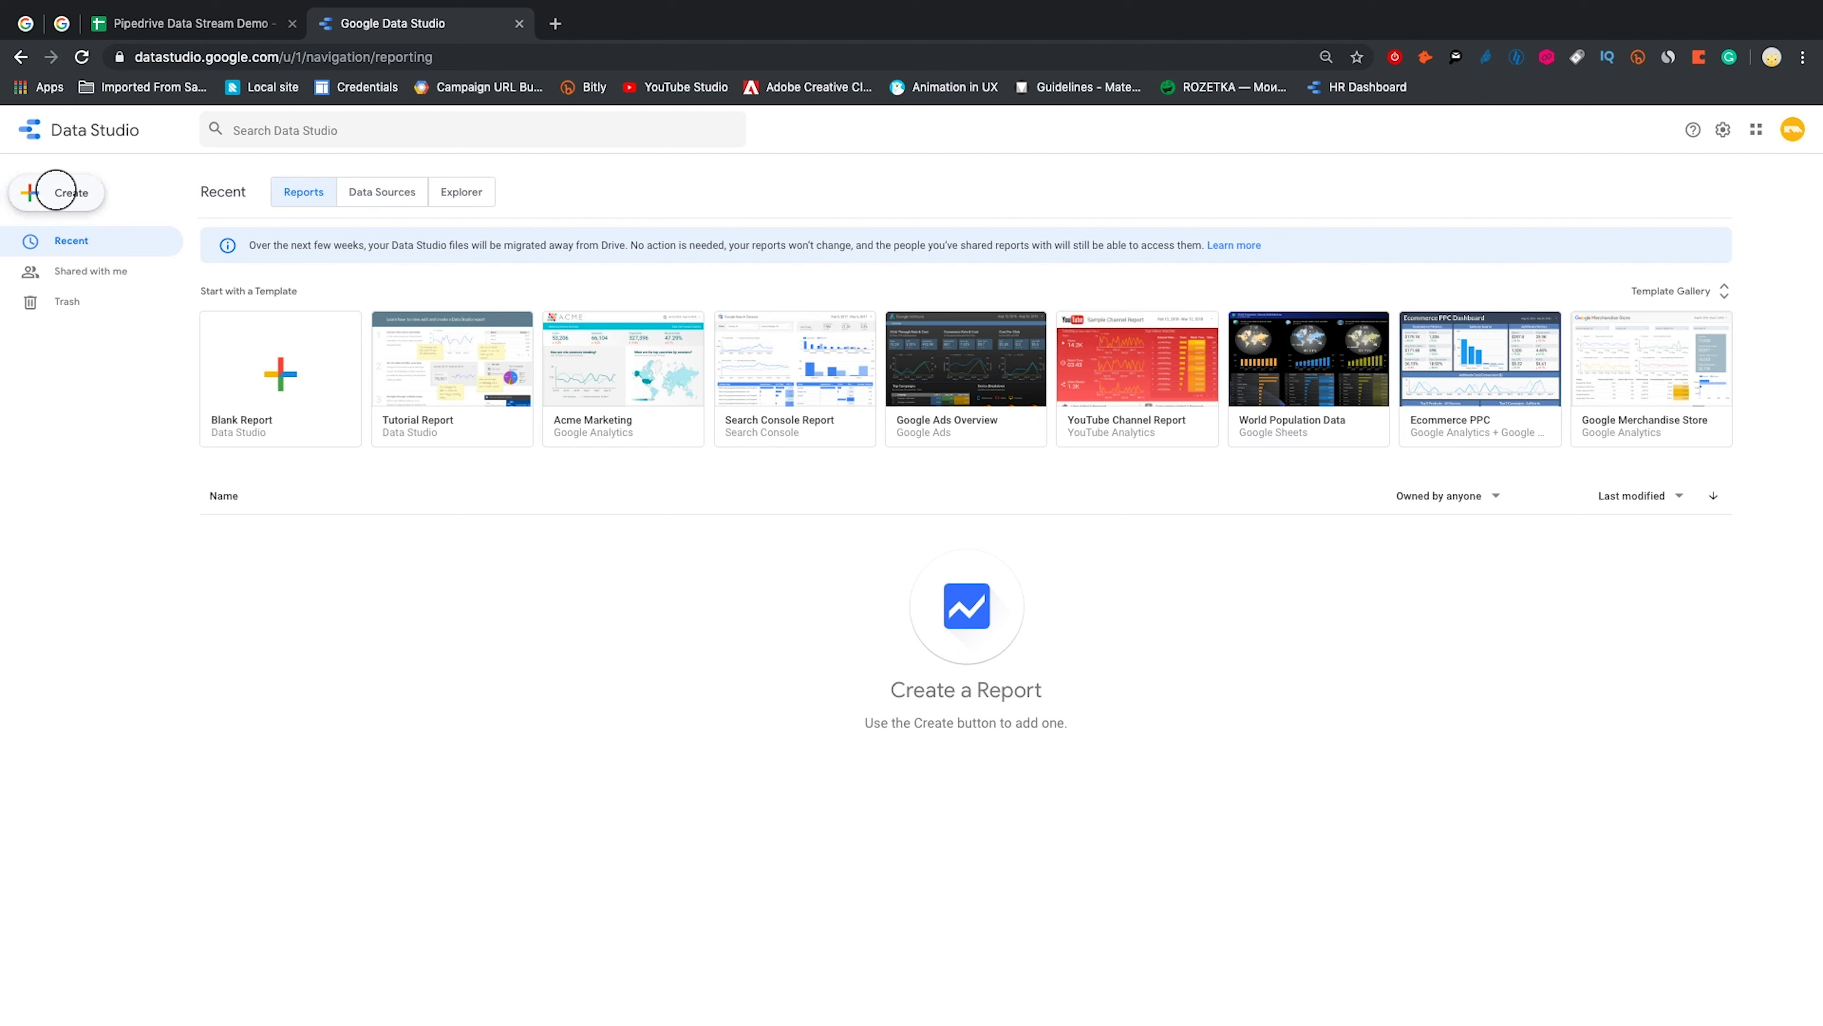
Create a new report and accept the Data Studio terms in the first-time setup
left_click(56, 190)
left_click(81, 220)
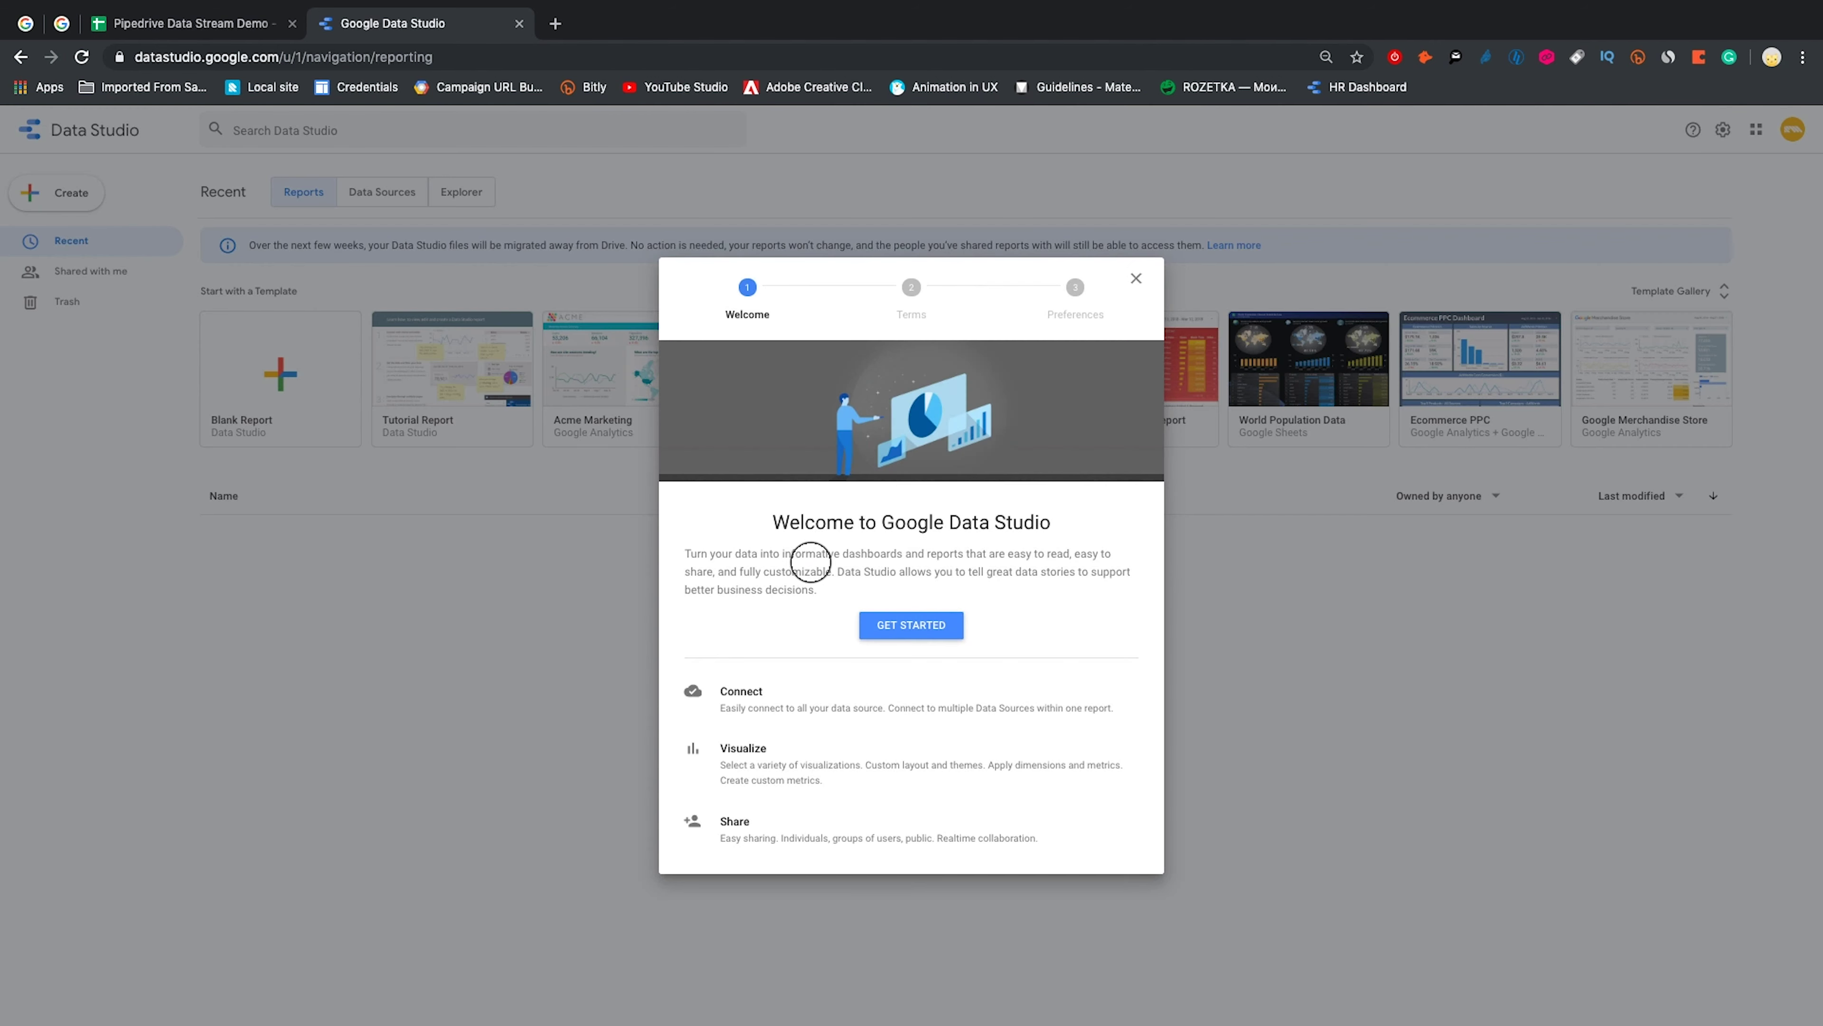
left_click(903, 628)
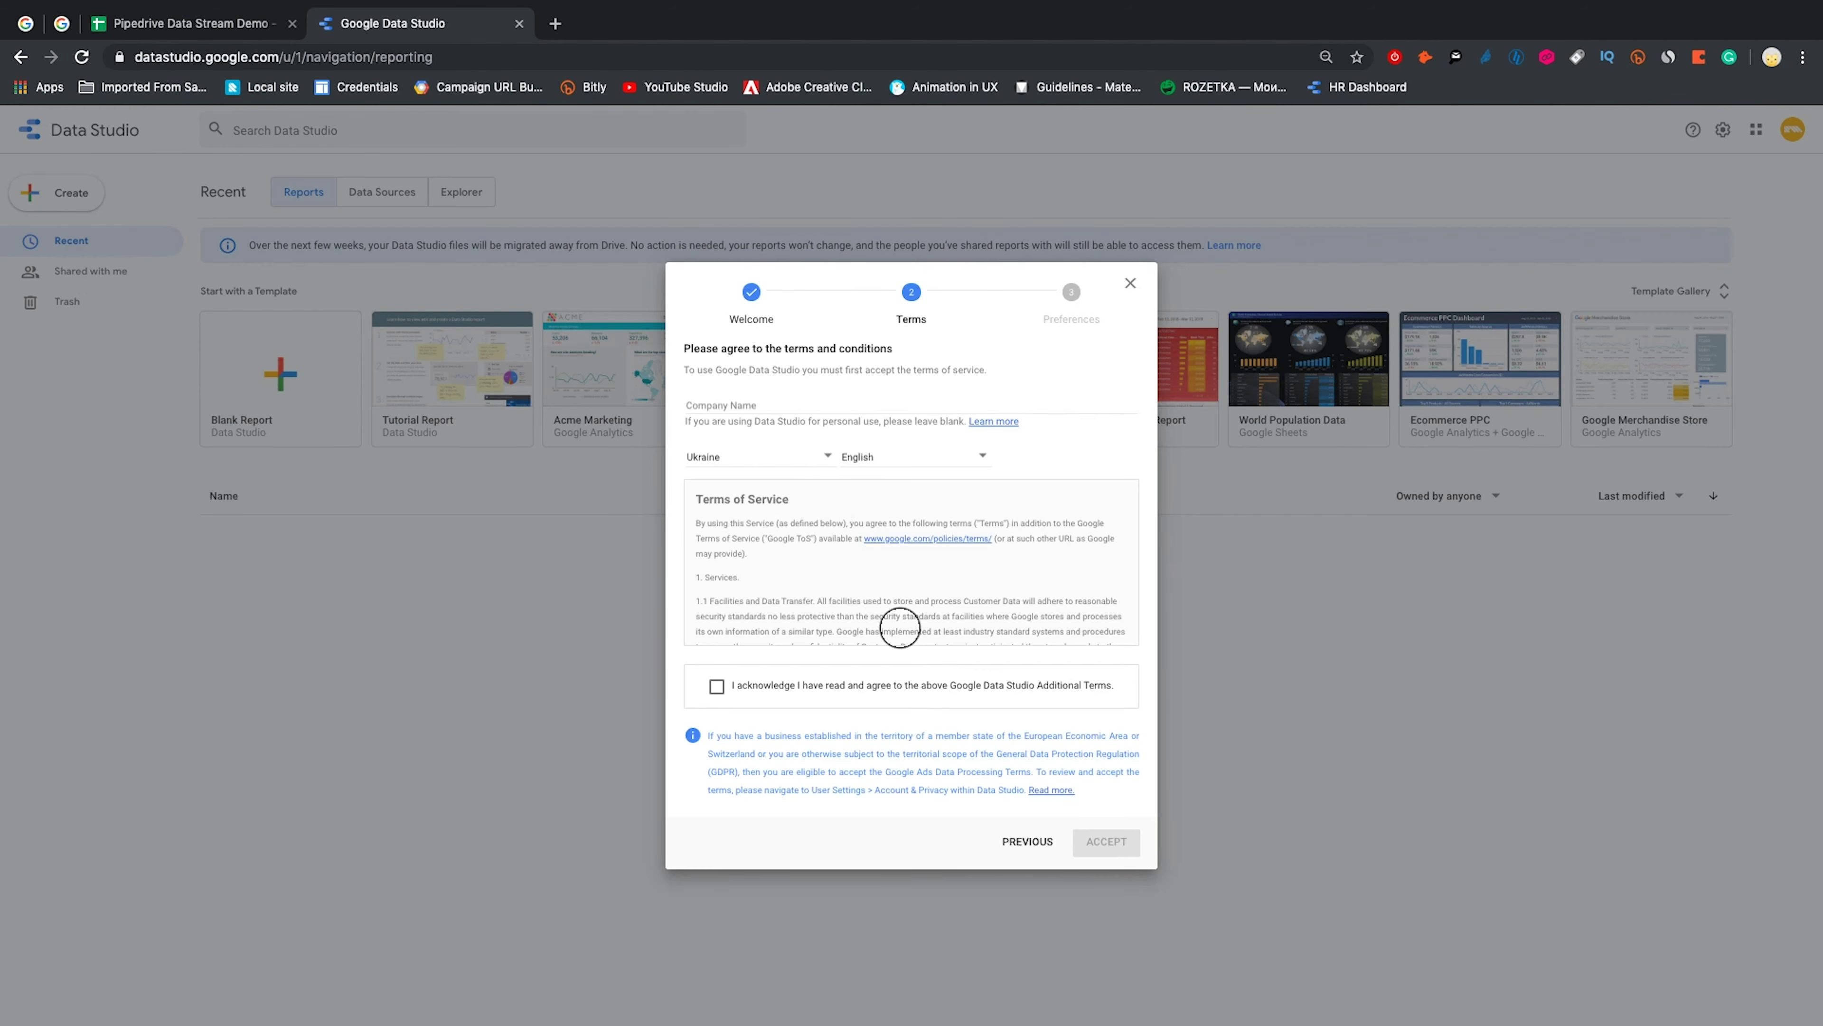
scroll(787, 557, "down", 2)
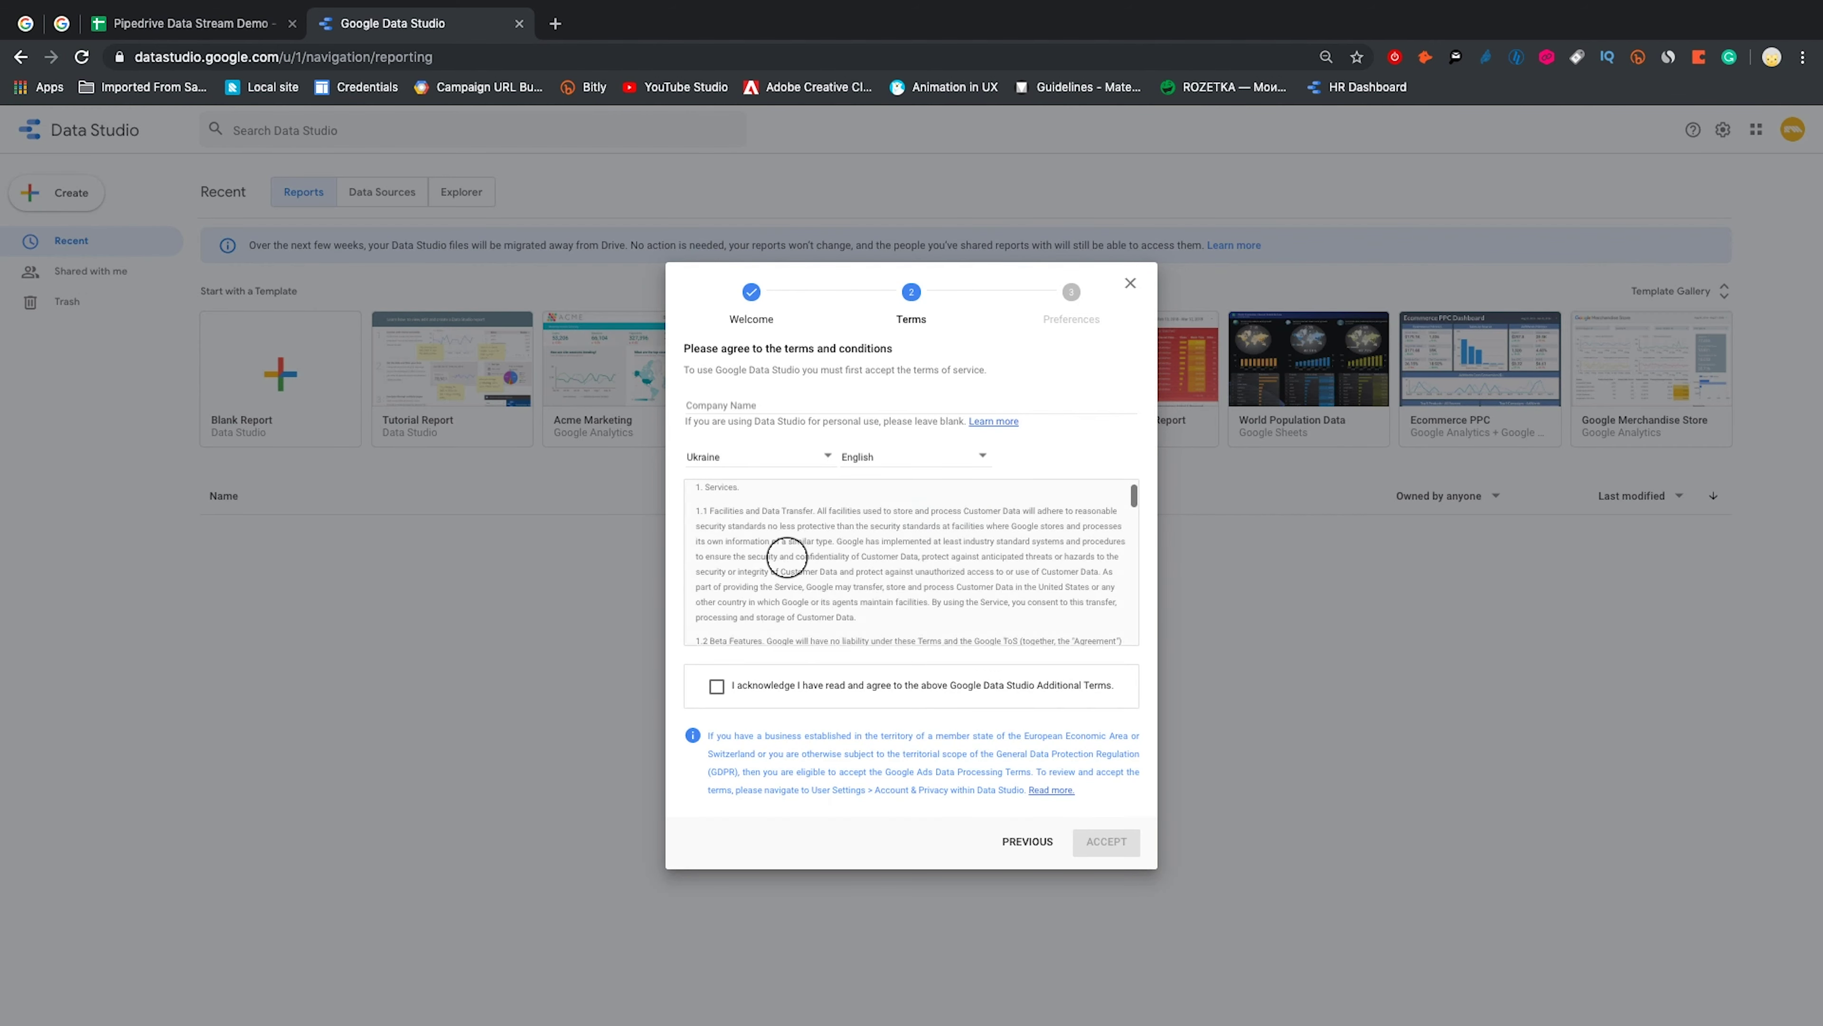
left_click(716, 686)
left_click(1106, 841)
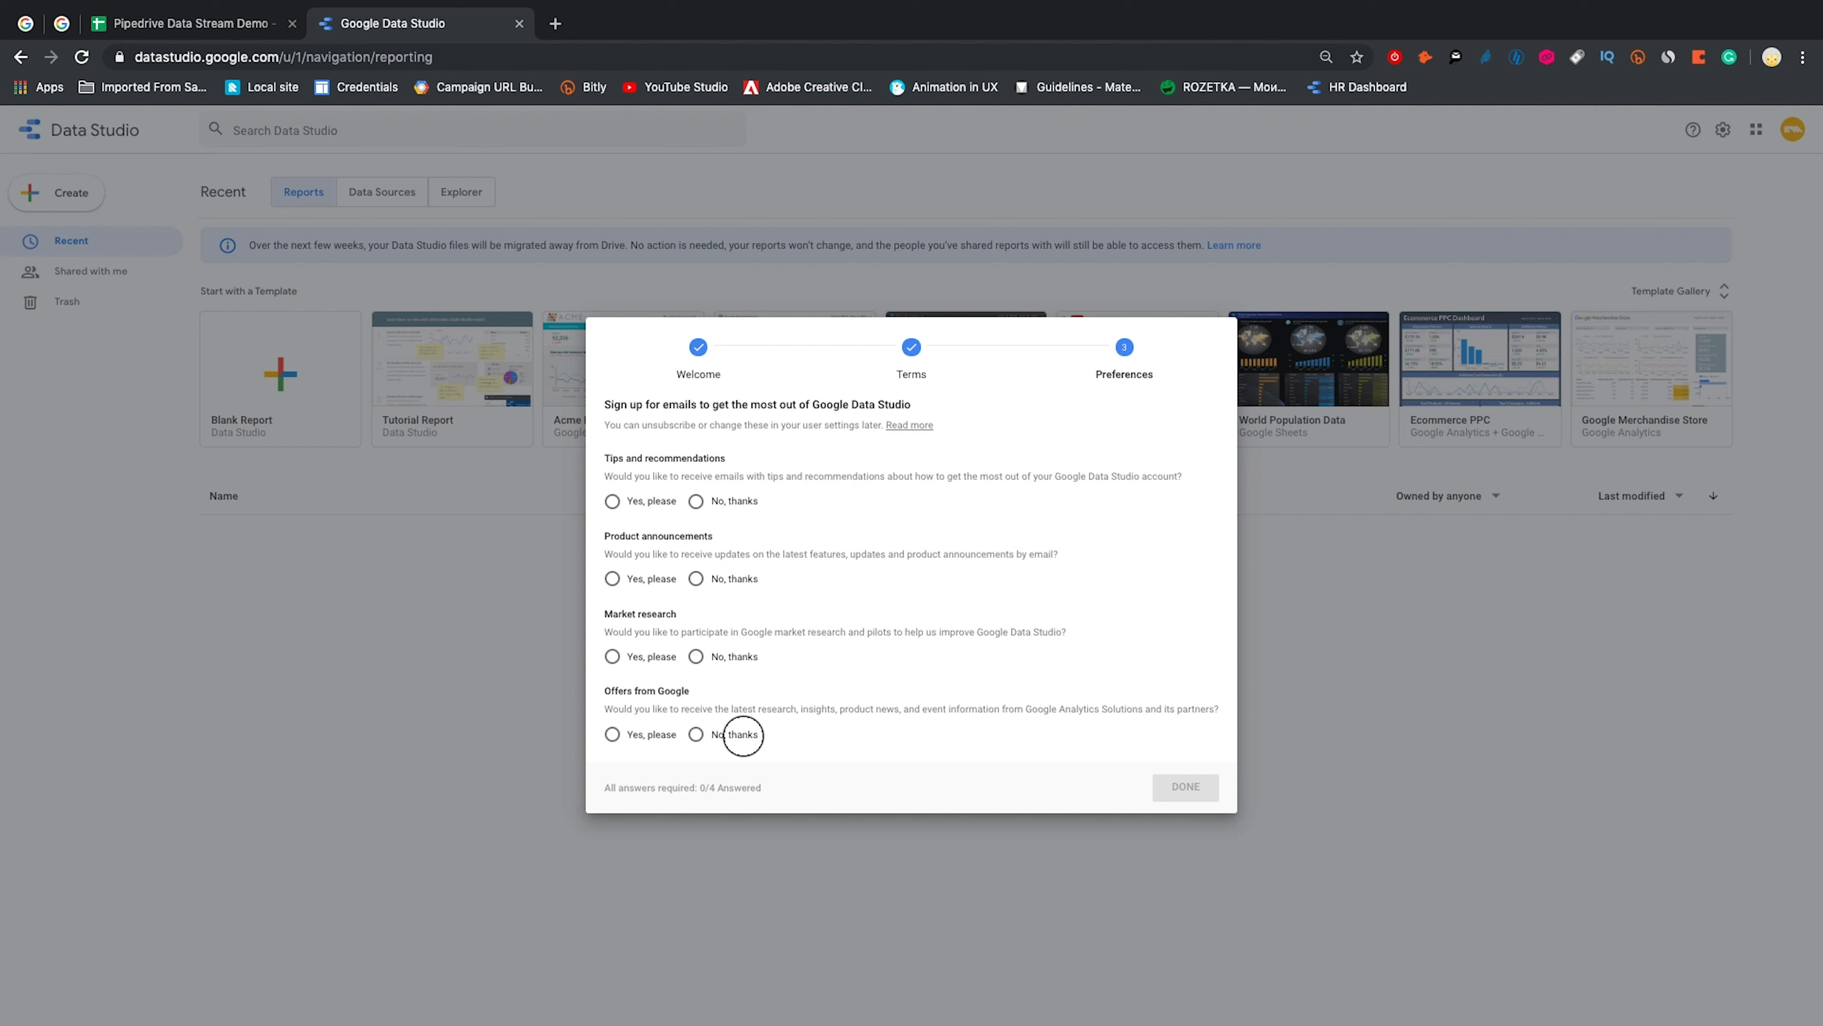
Decline all four email updates: offers, market research, product announcements, and tips and recommendations
left_click(696, 733)
left_click(695, 656)
left_click(695, 579)
left_click(695, 500)
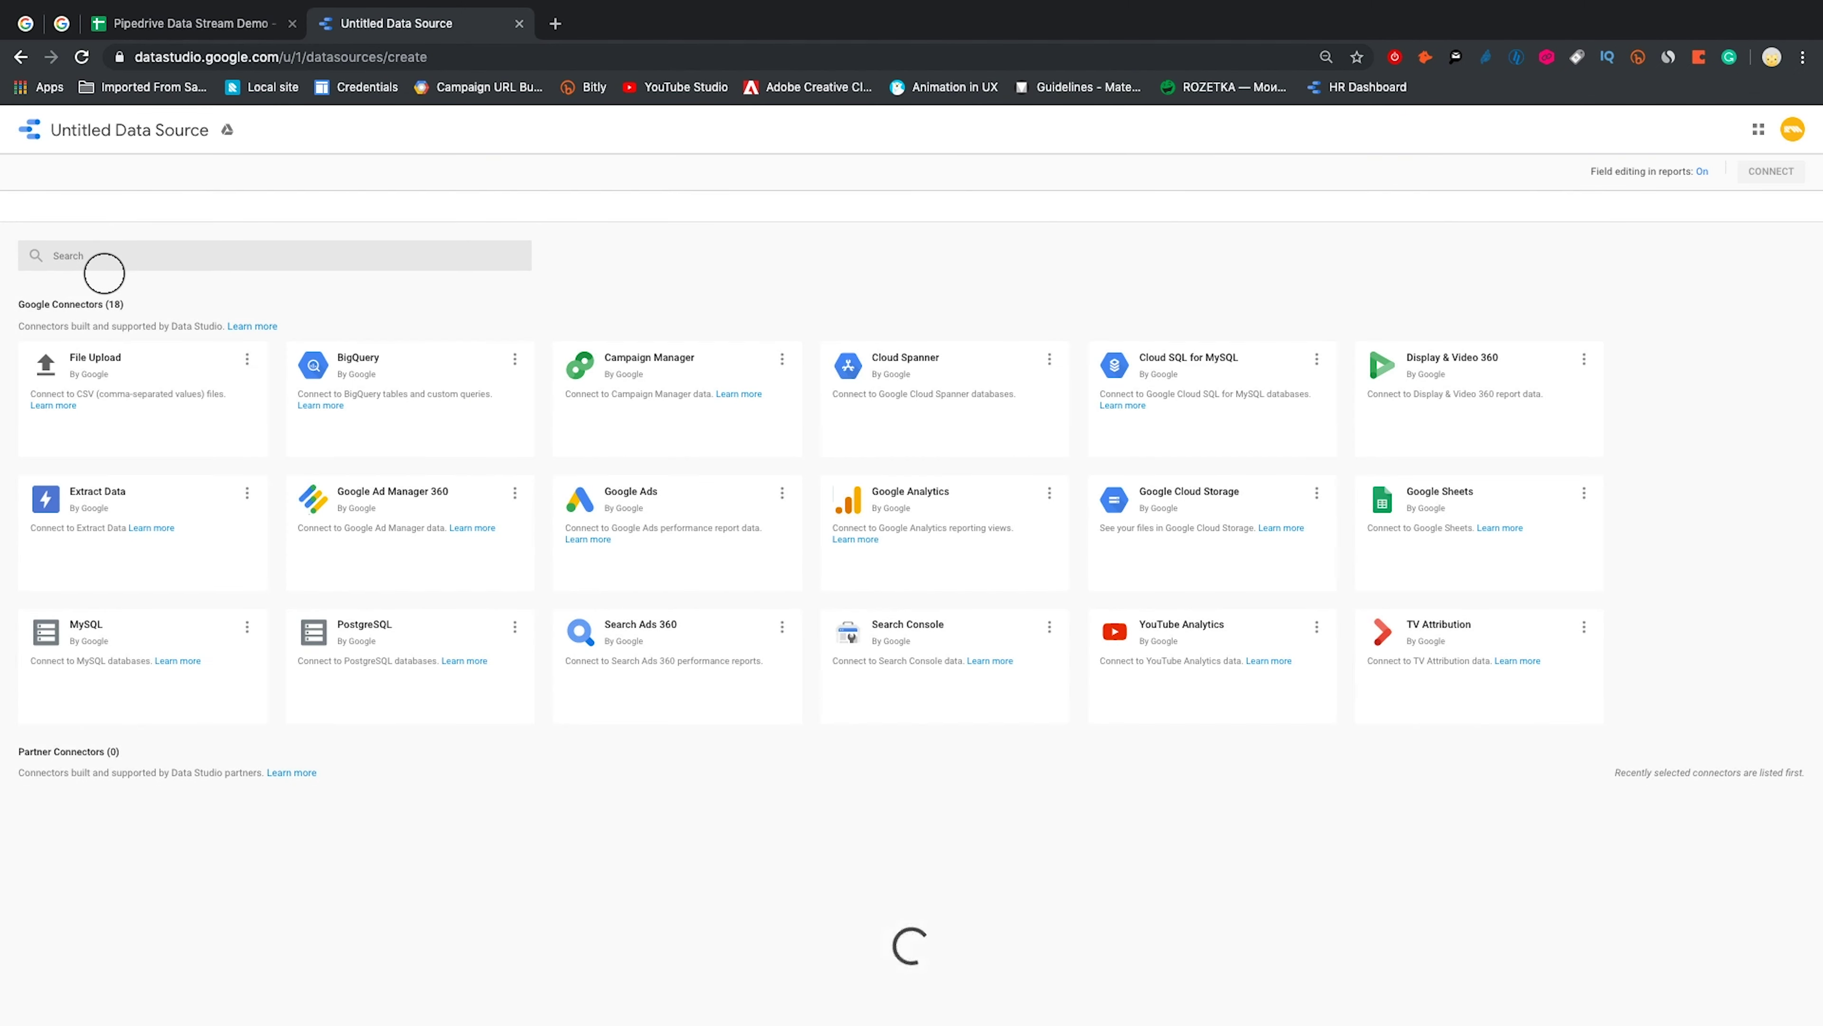
scroll(388, 605, "down", 3)
scroll(388, 605, "down", 5)
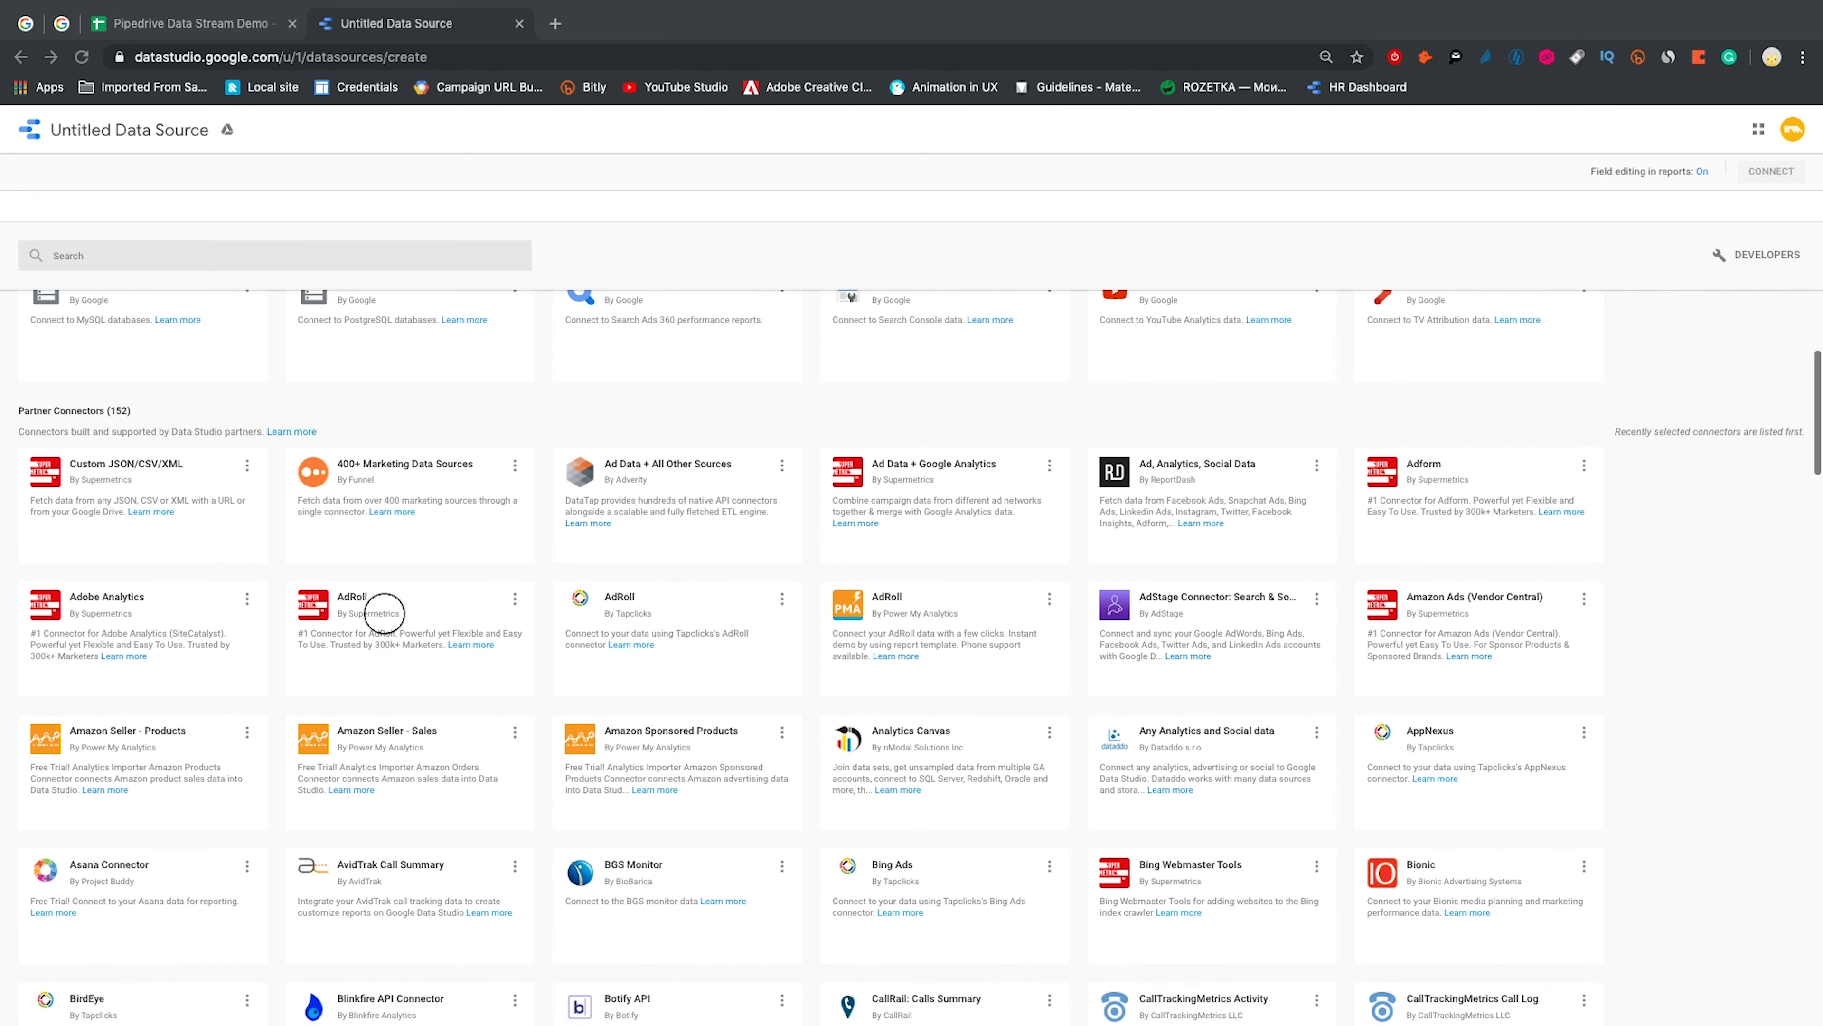
scroll(384, 613, "down", 5)
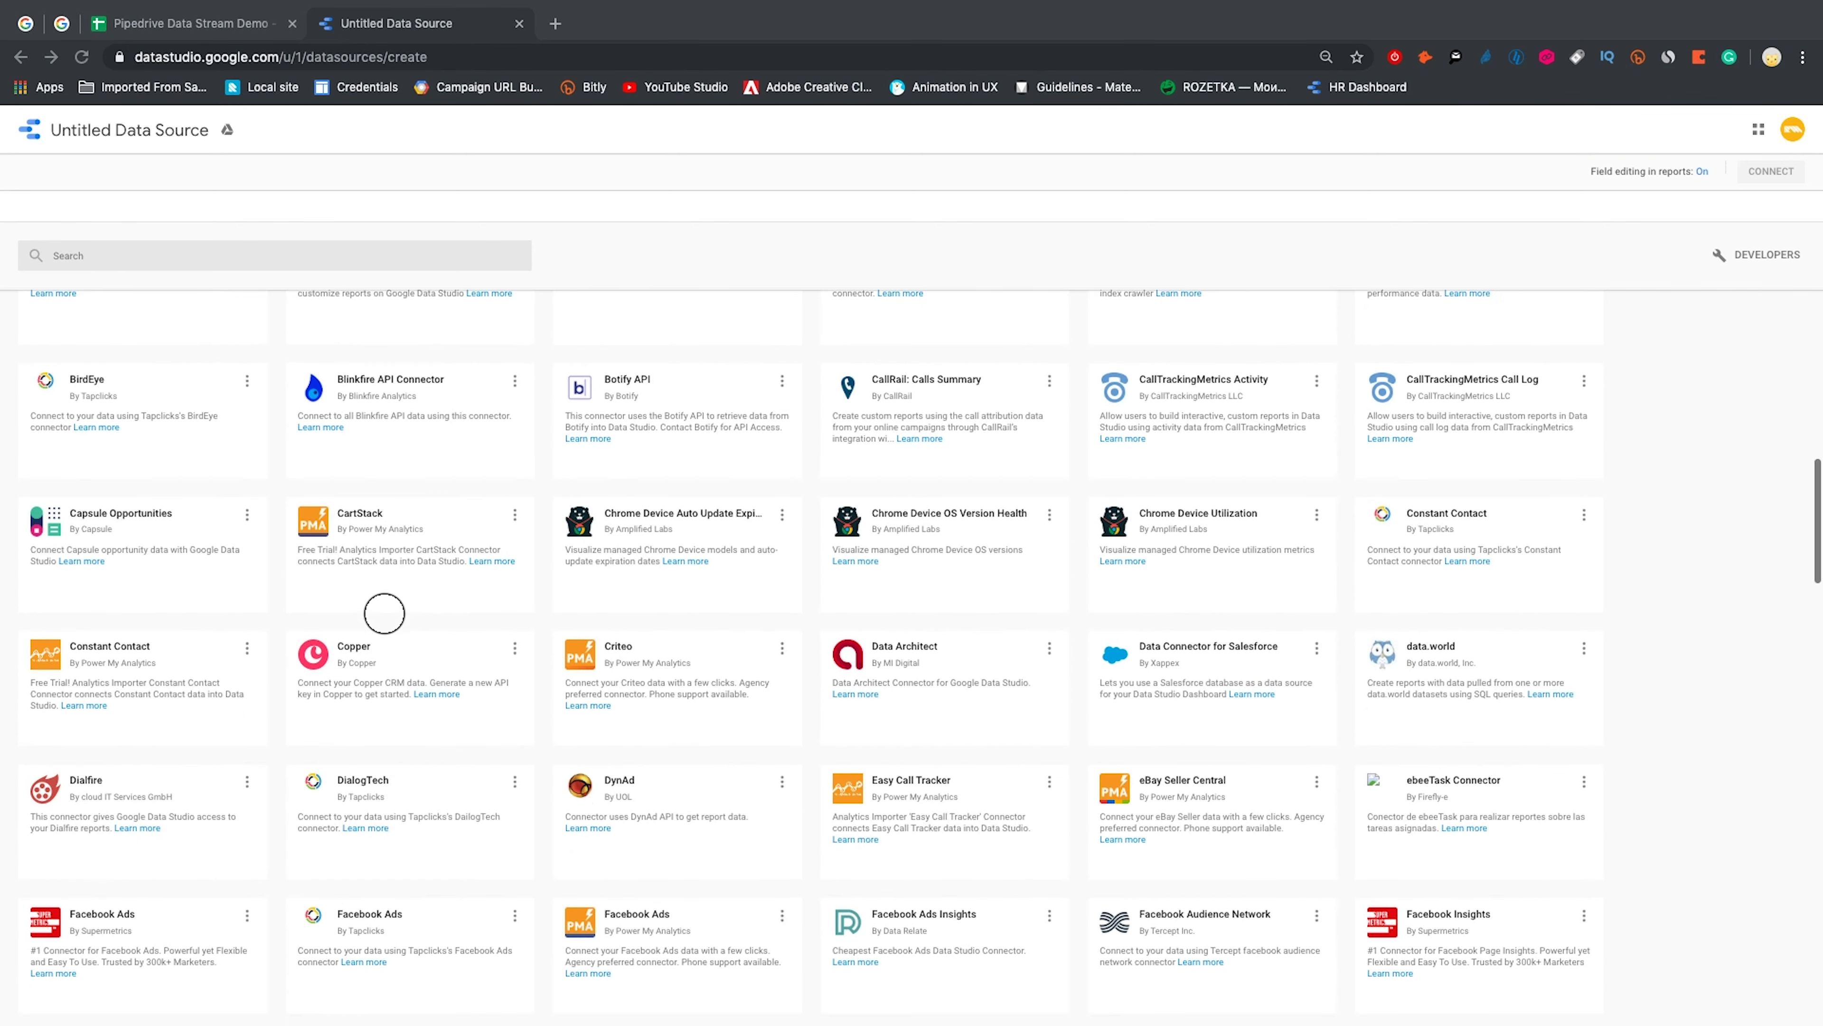
scroll(384, 614, "up", 15)
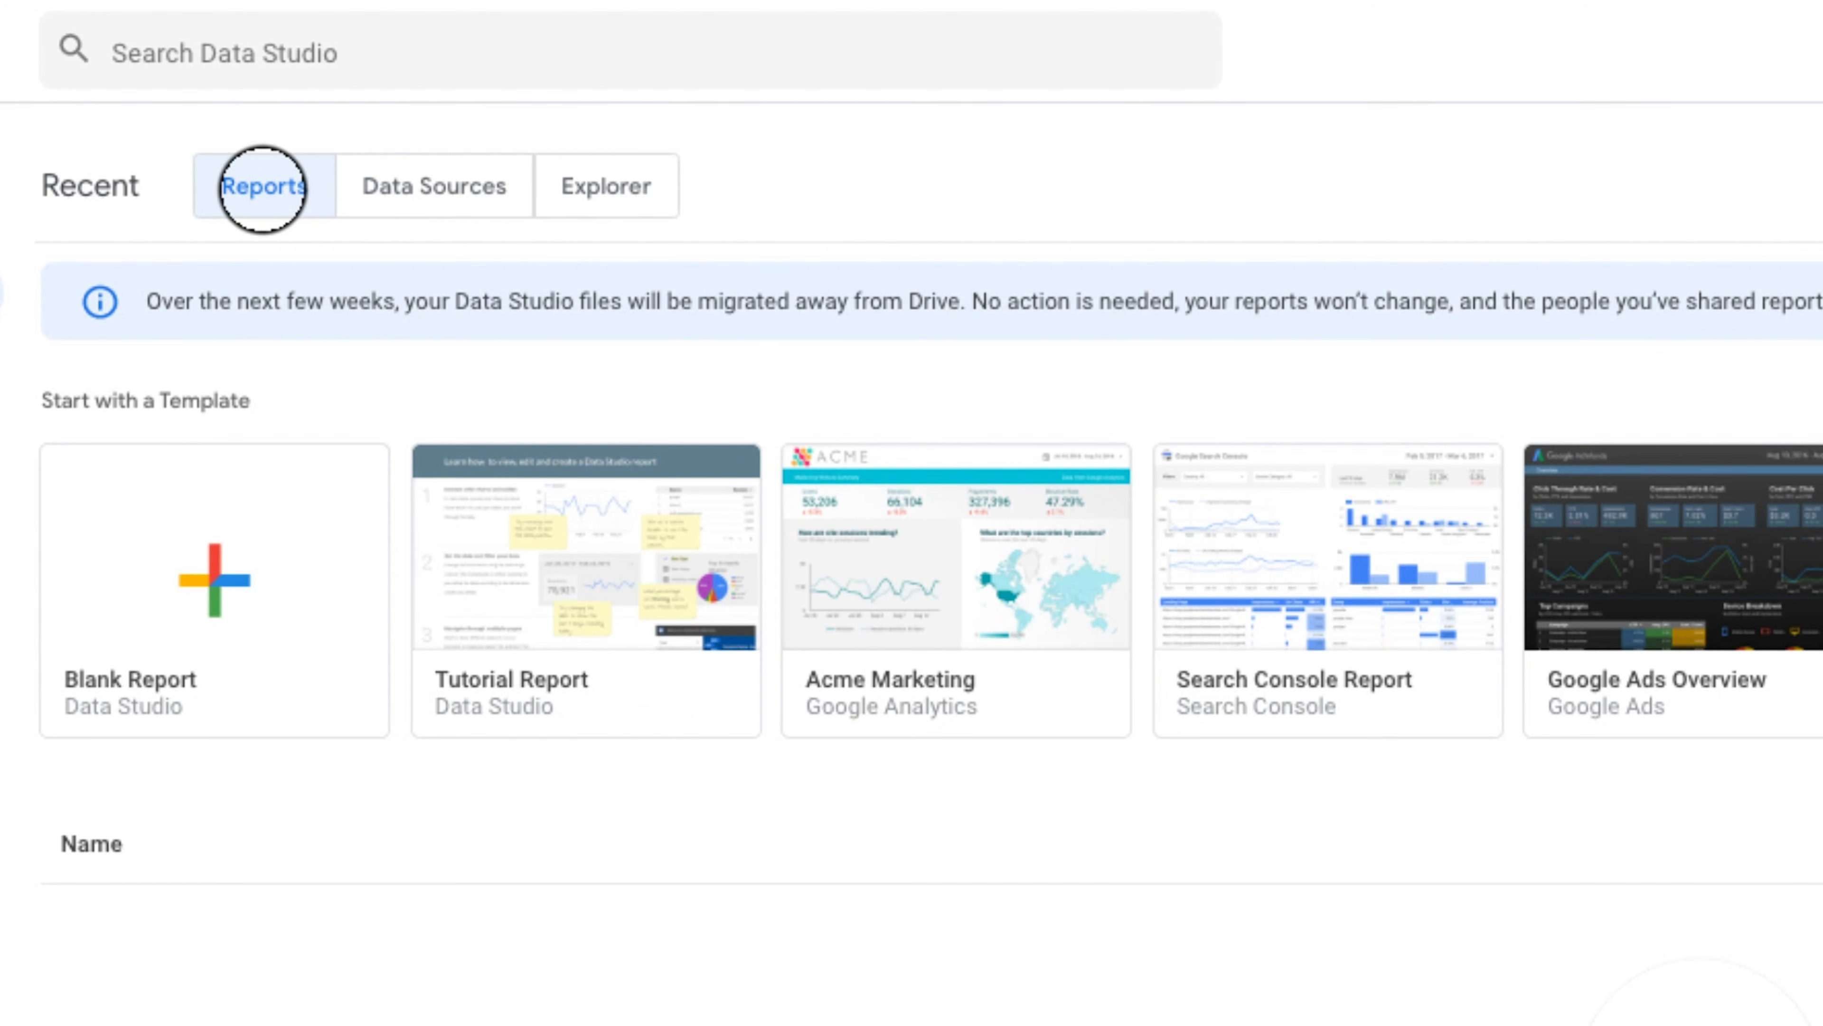
Browse the Data Sources and Explorer lists on the Data Studio home page
left_click(430, 188)
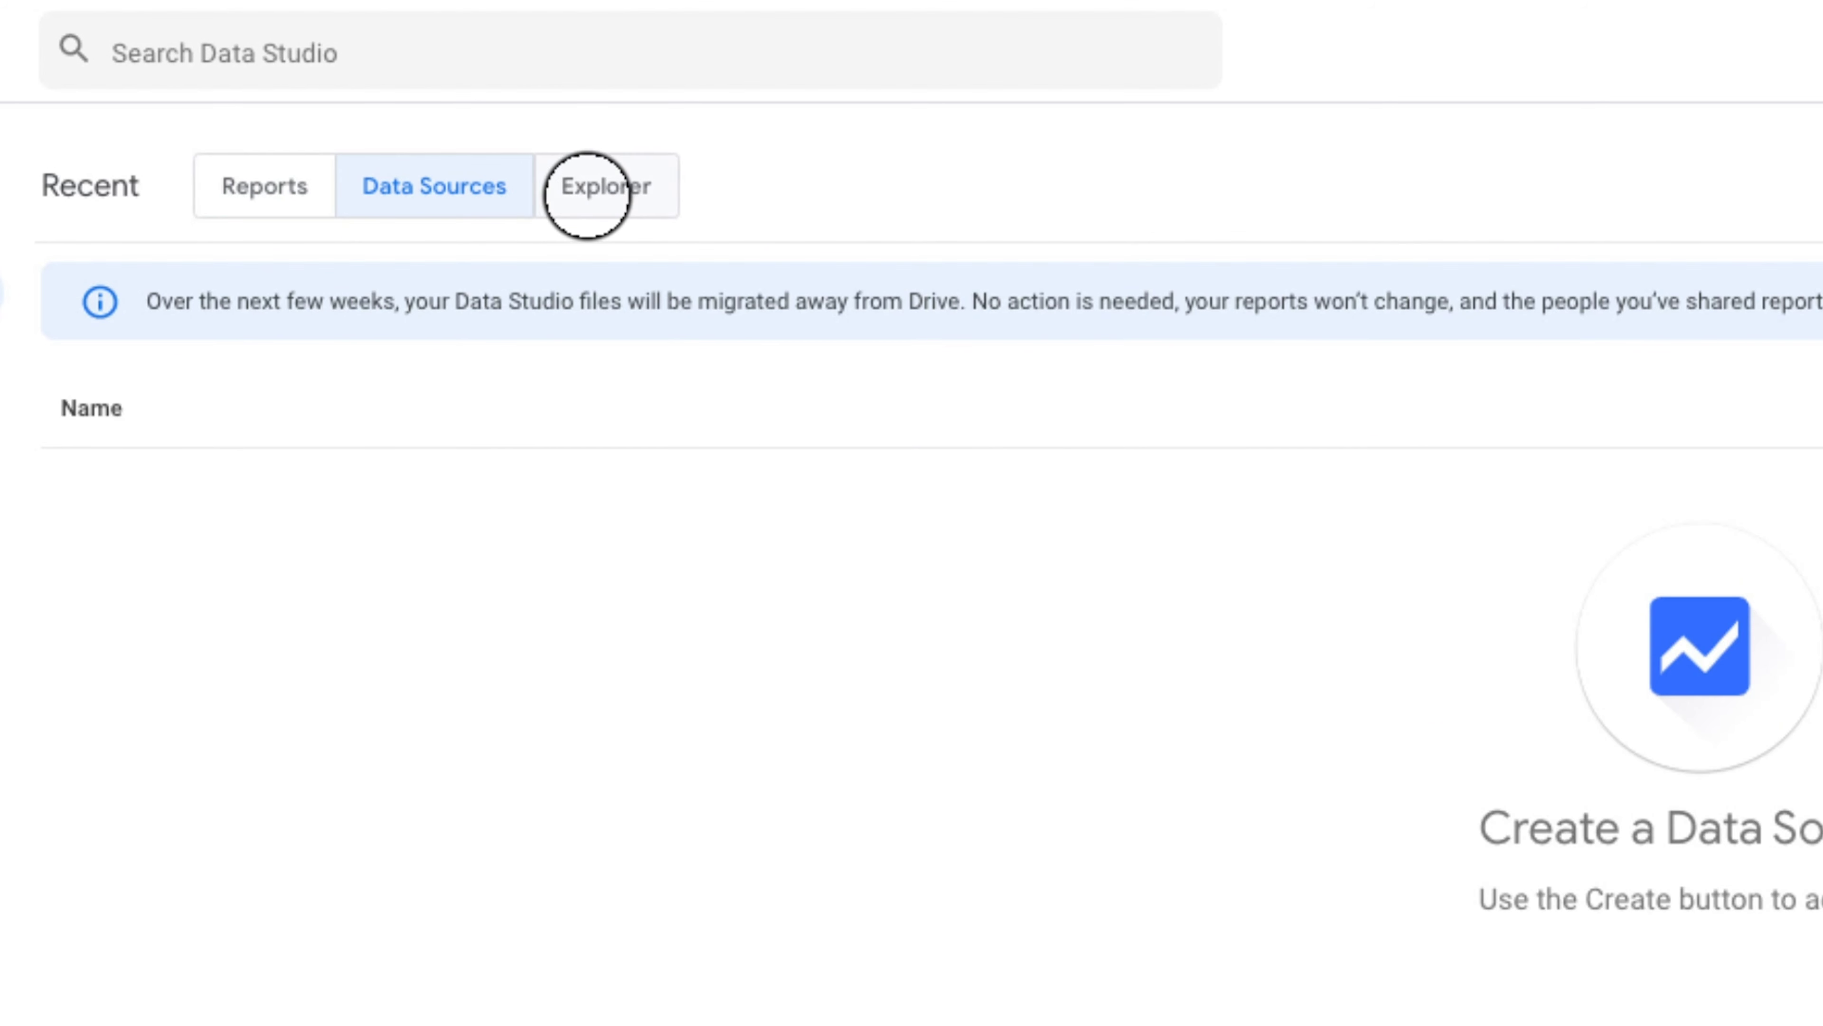
left_click(586, 188)
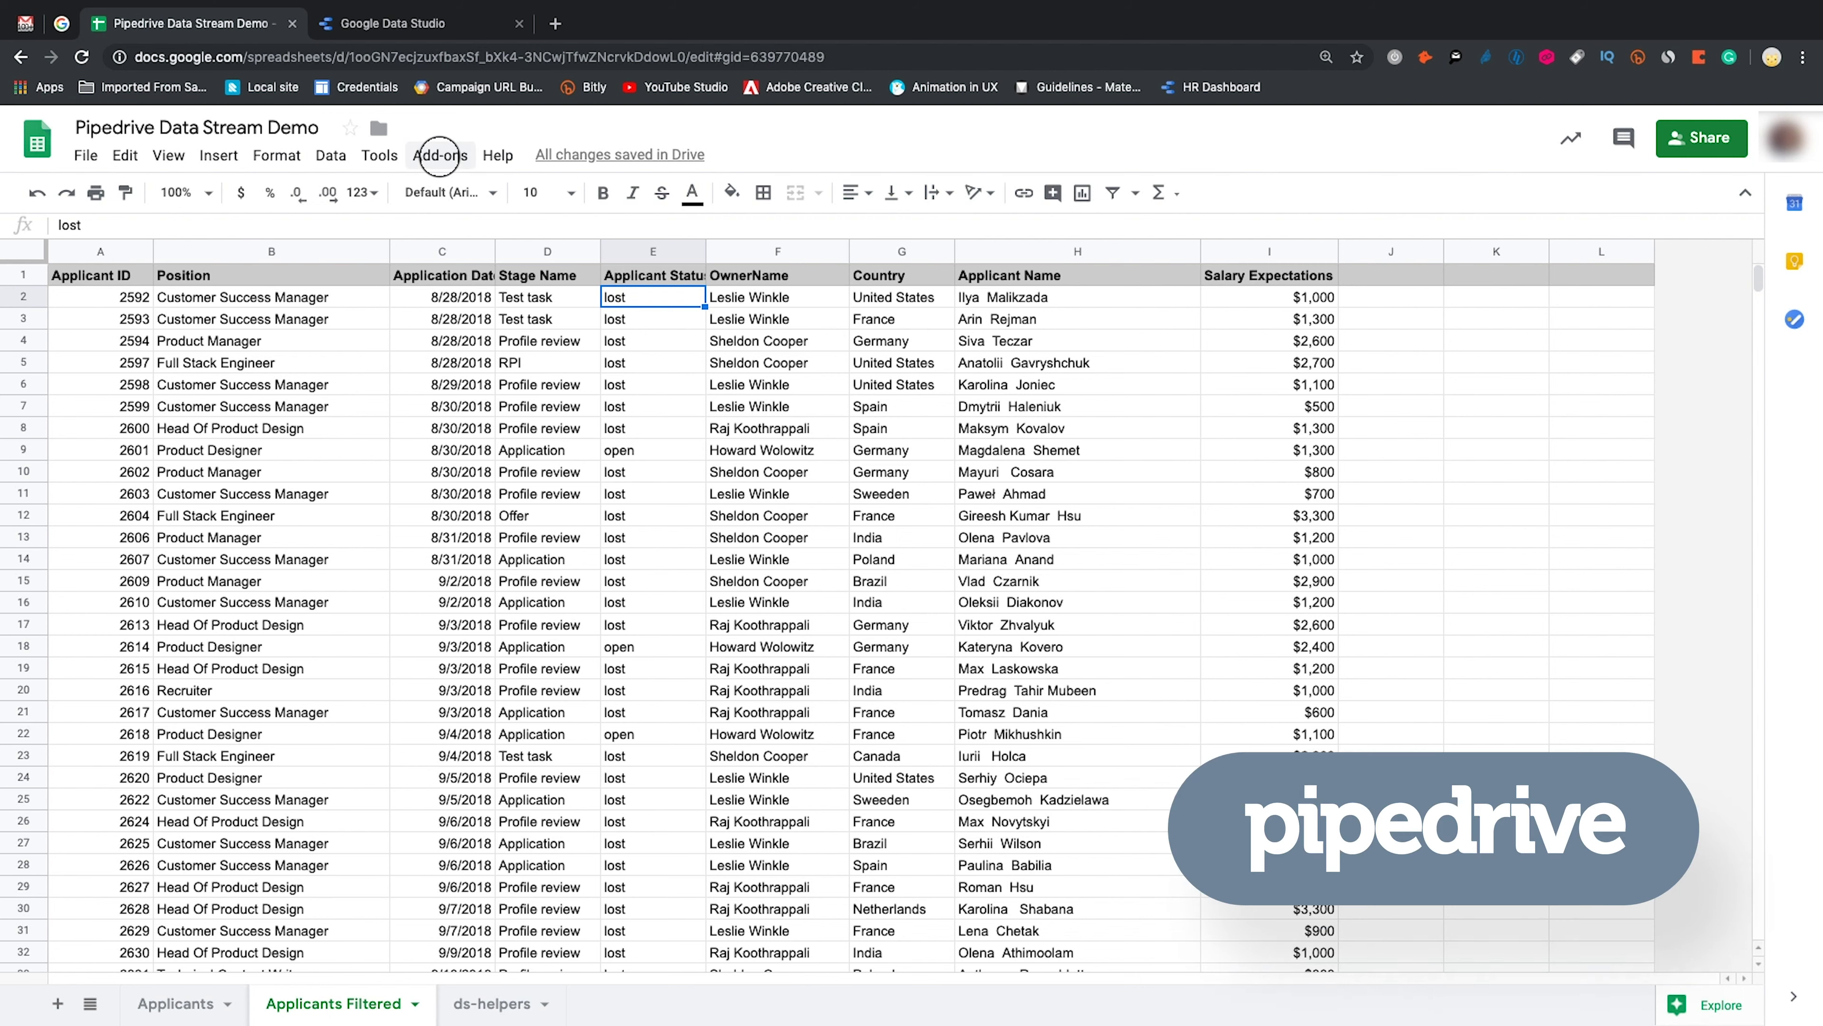
left_click(439, 155)
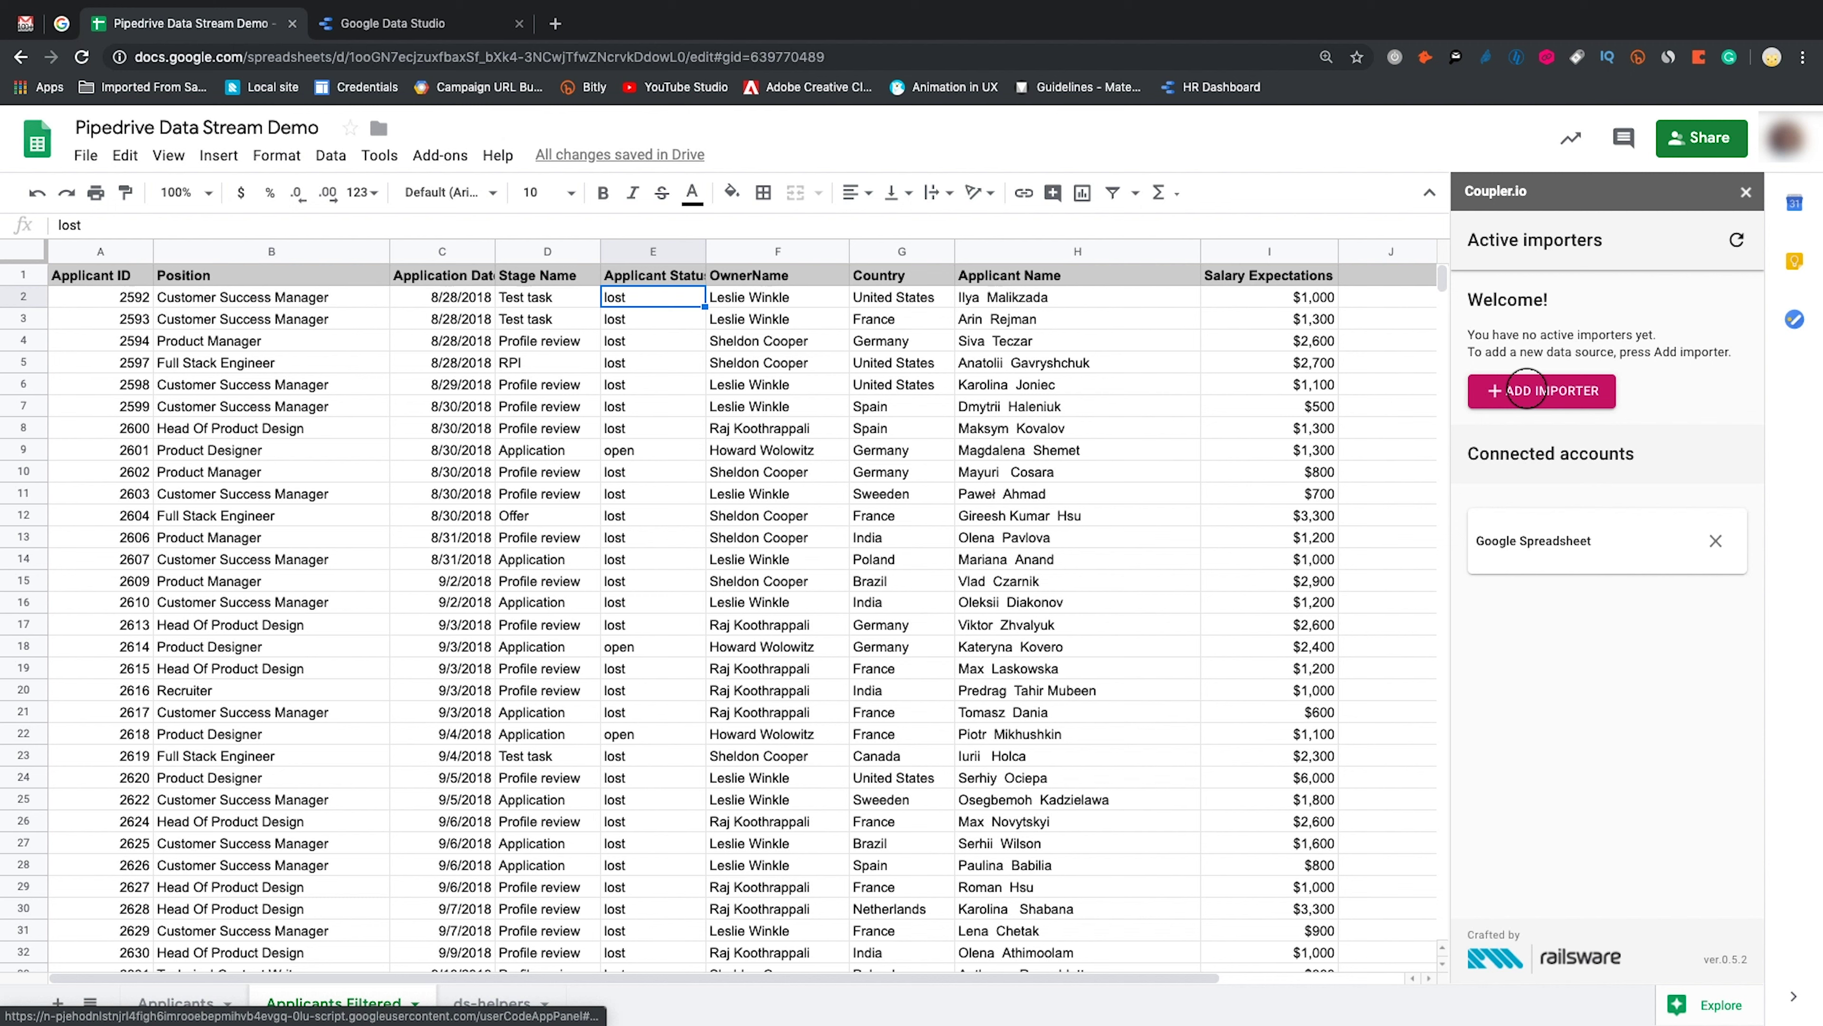
left_click(1579, 277)
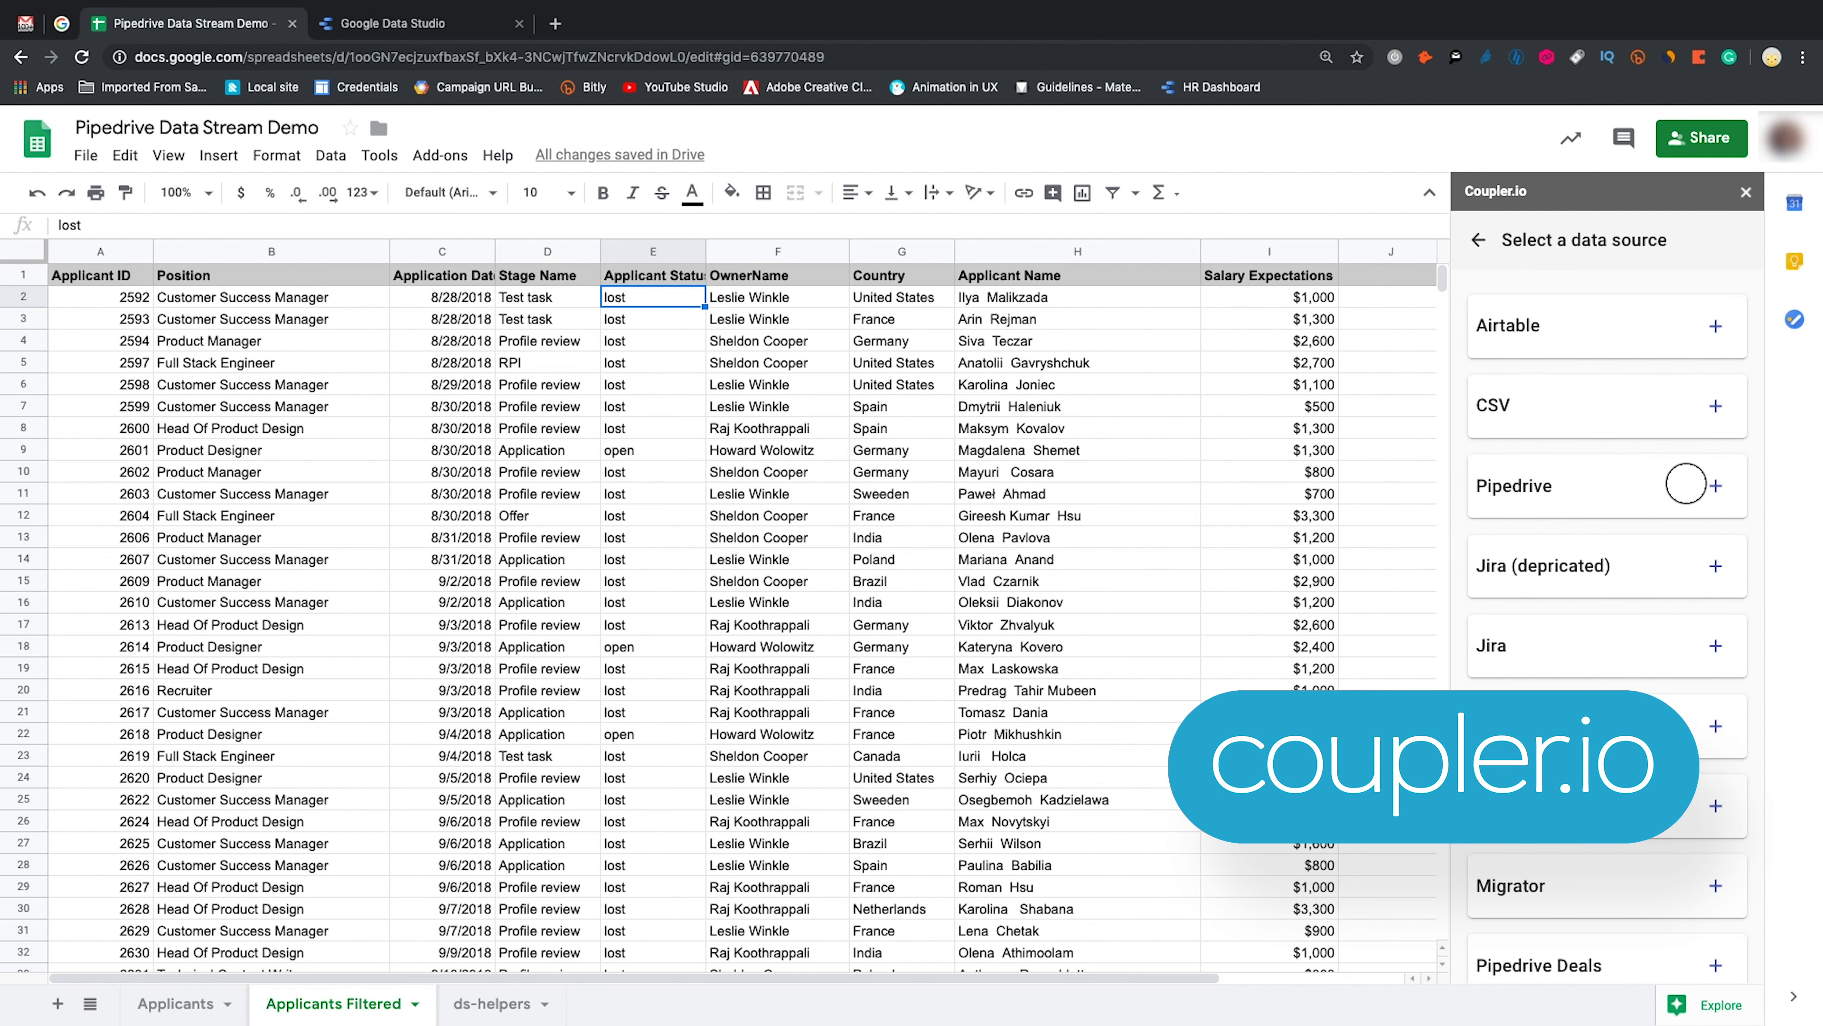
left_click(1716, 486)
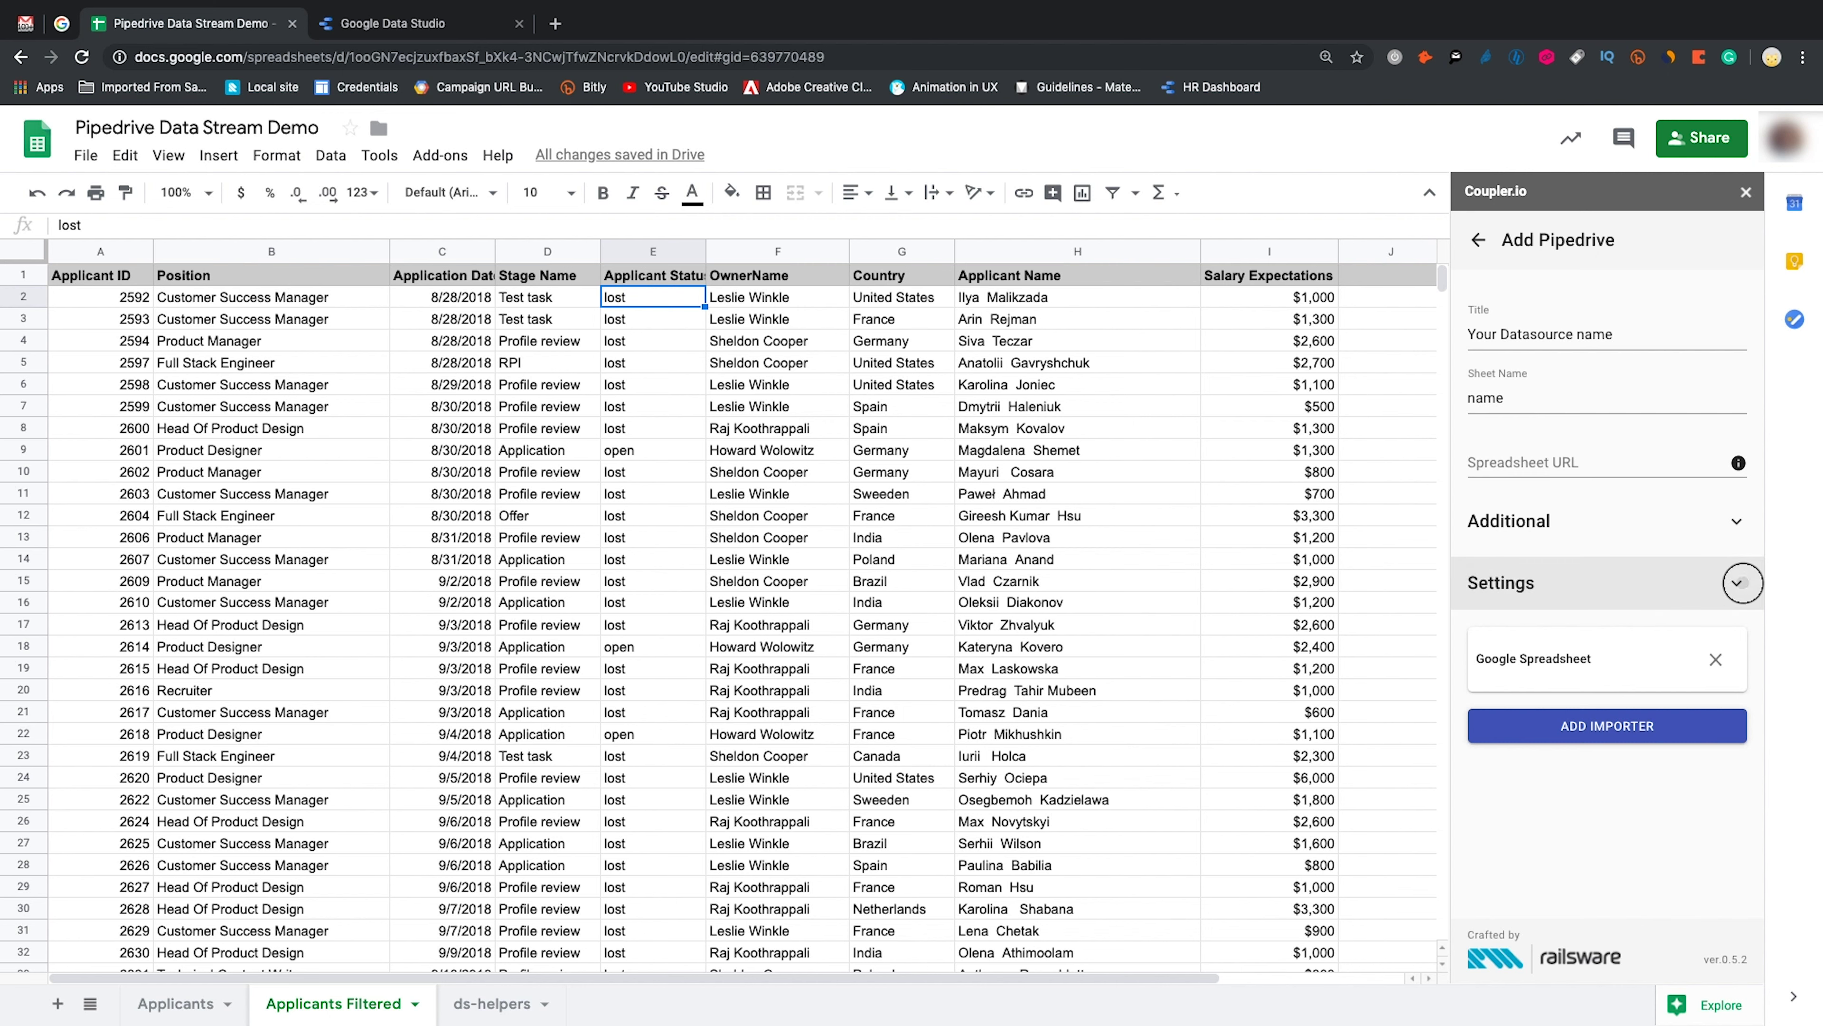
left_click(1742, 583)
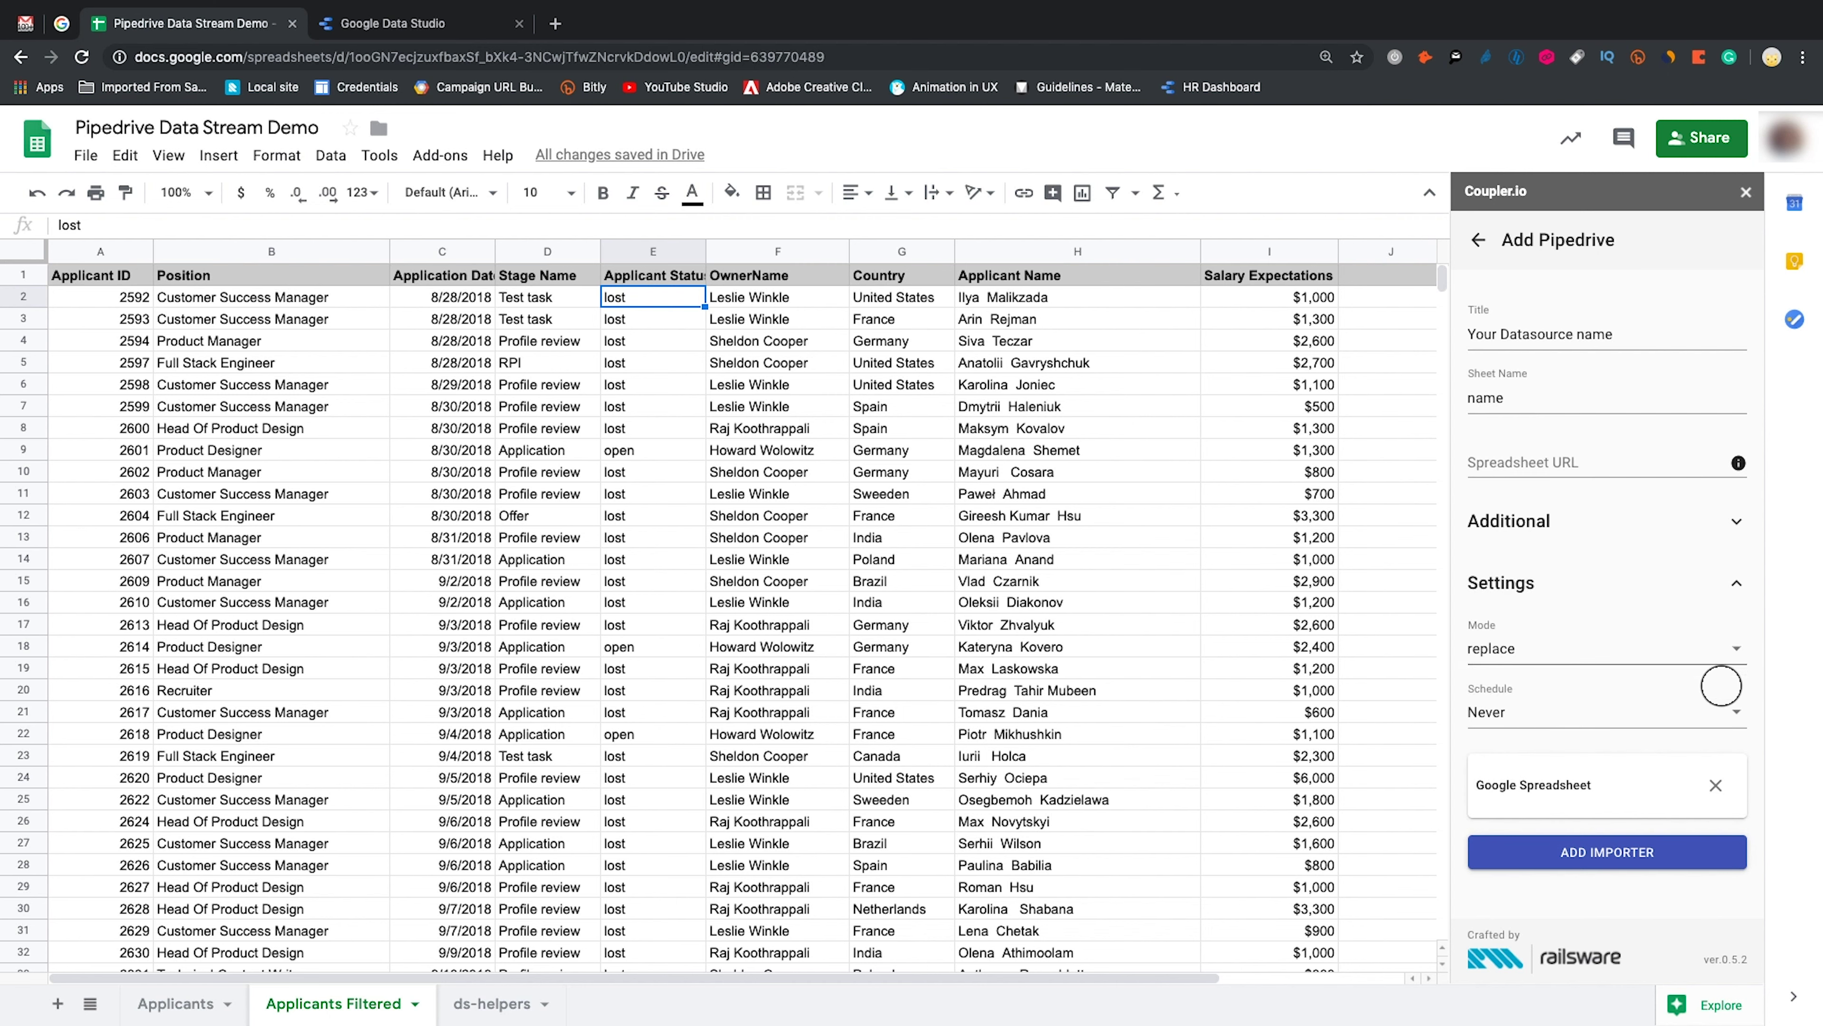
left_click(1721, 685)
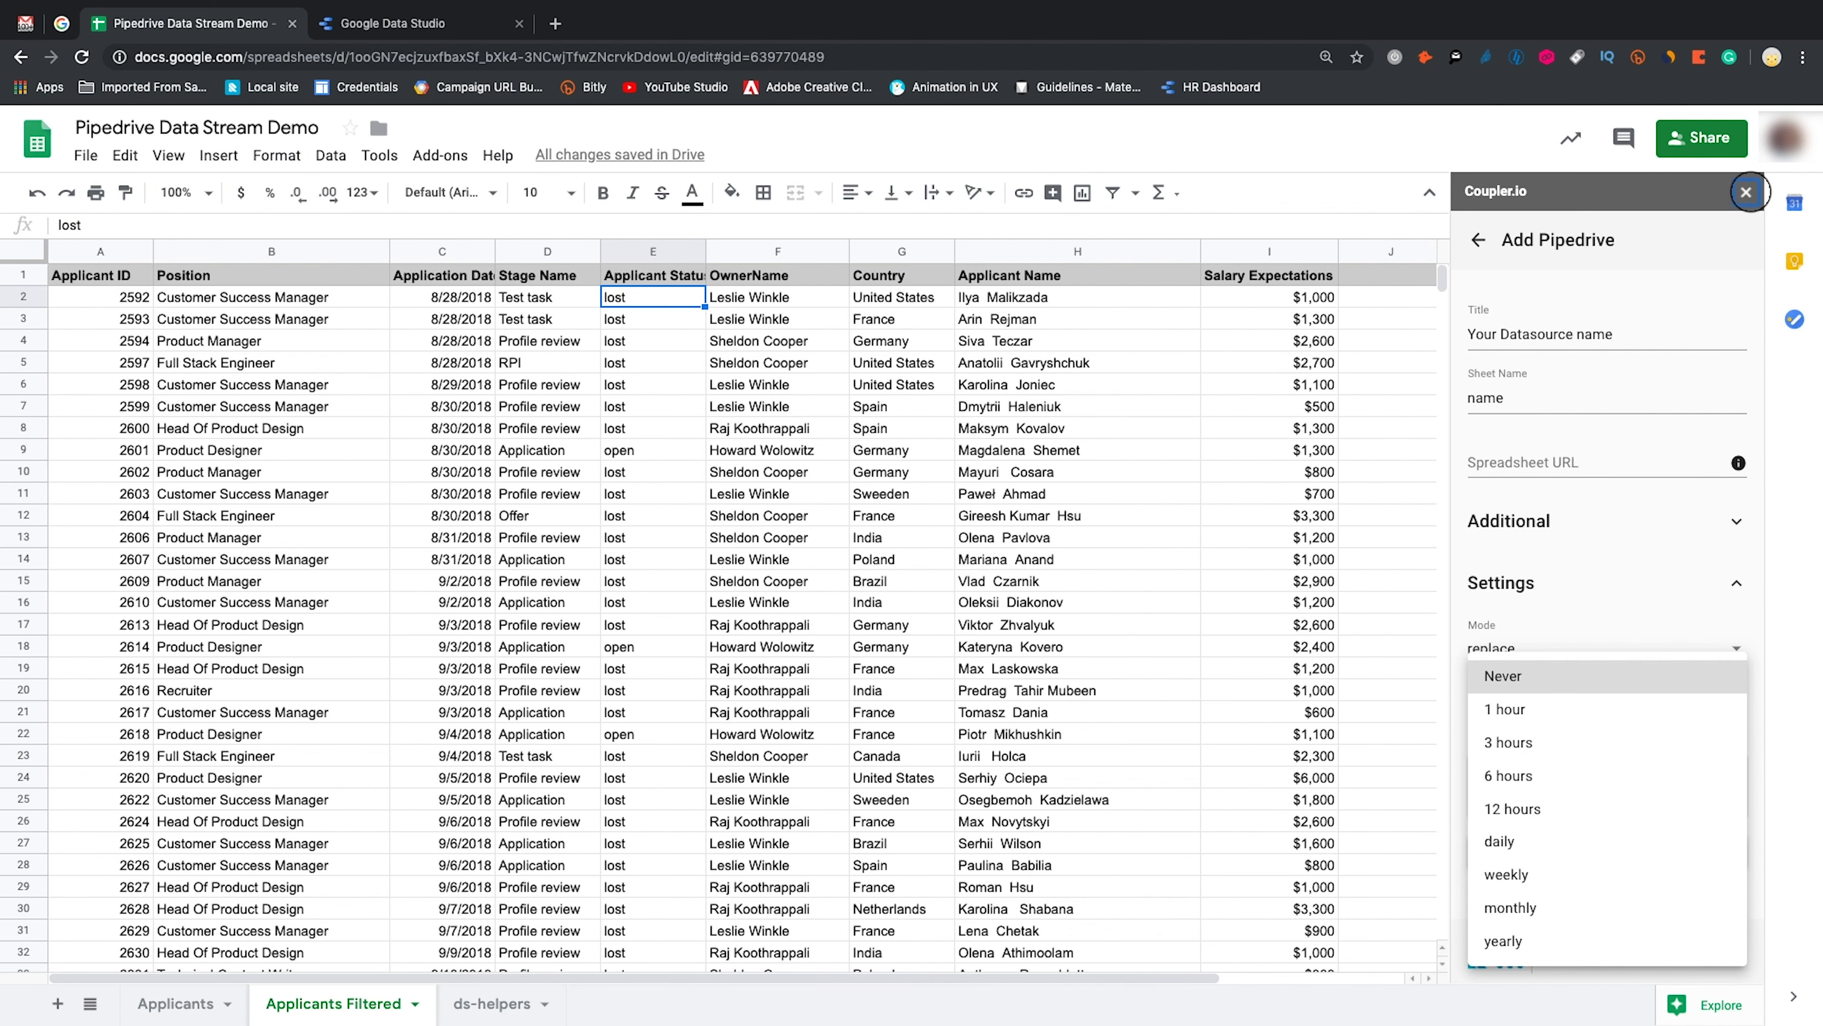
left_click(1746, 192)
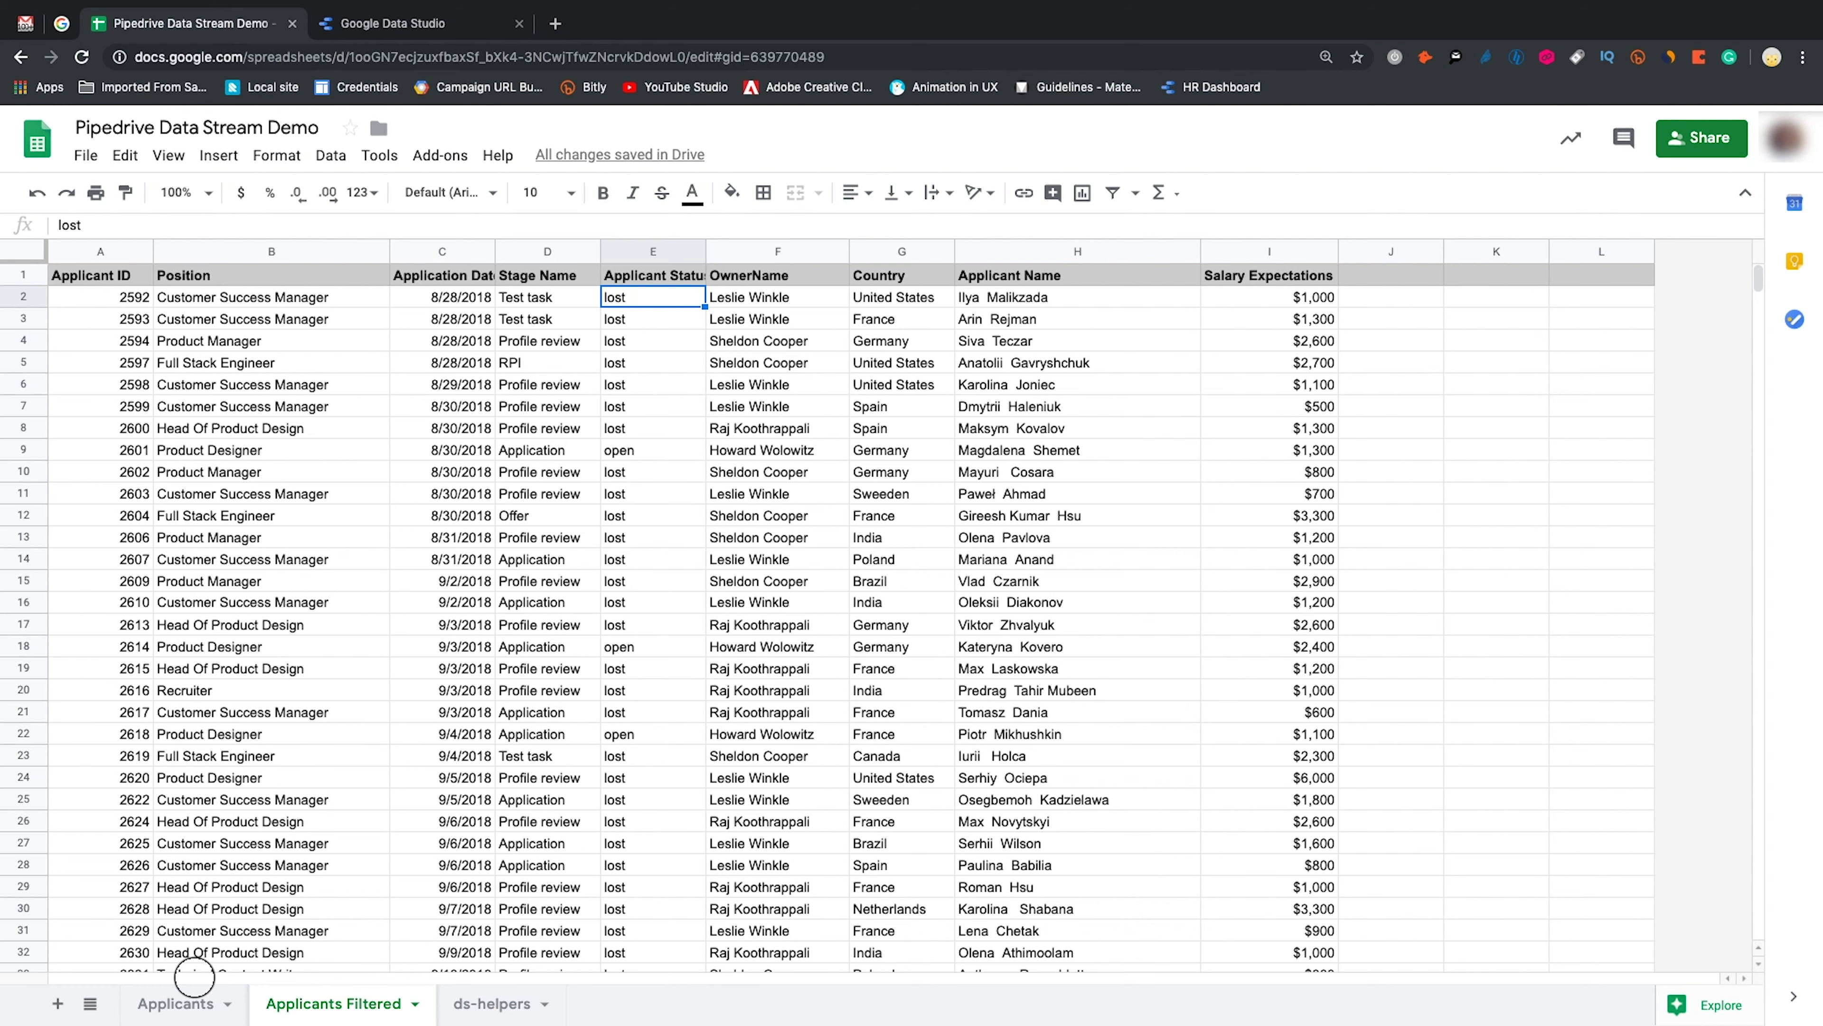
Compare the Applicants sheet with Applicants Filtered, then go back to Data Studio
left_click(176, 1003)
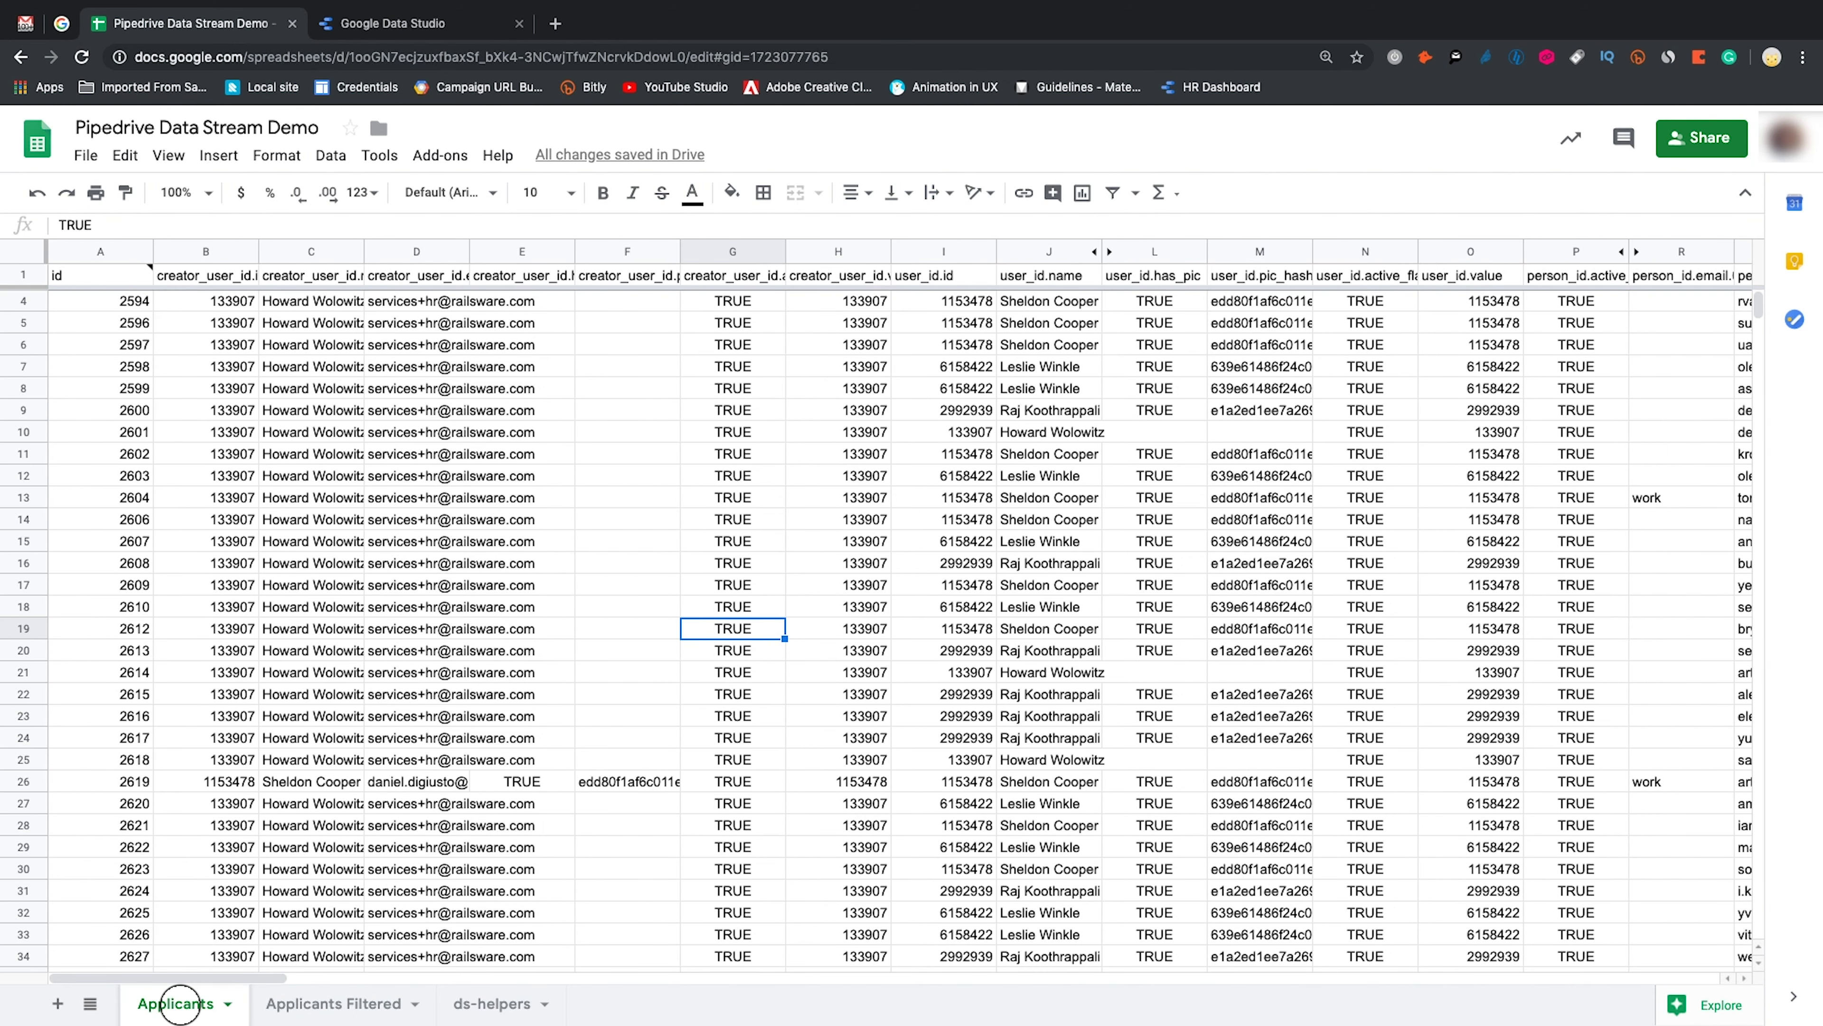
left_click(333, 1003)
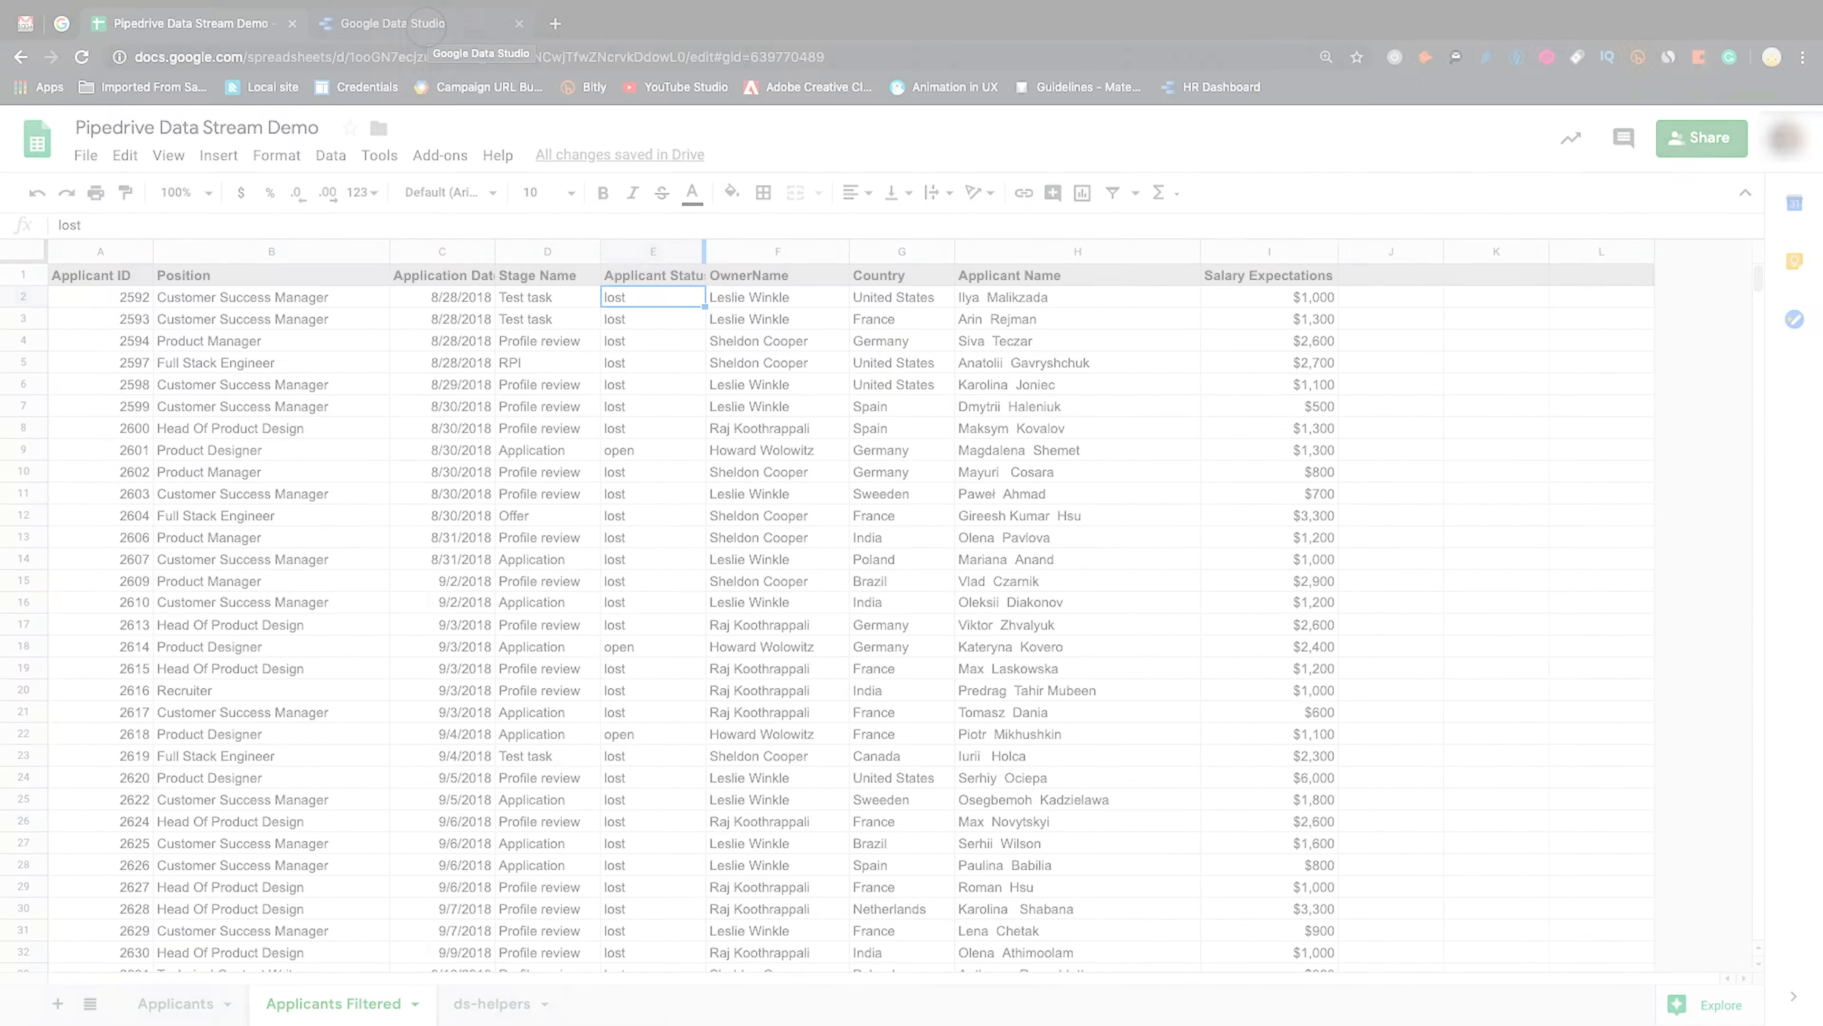
left_click(425, 23)
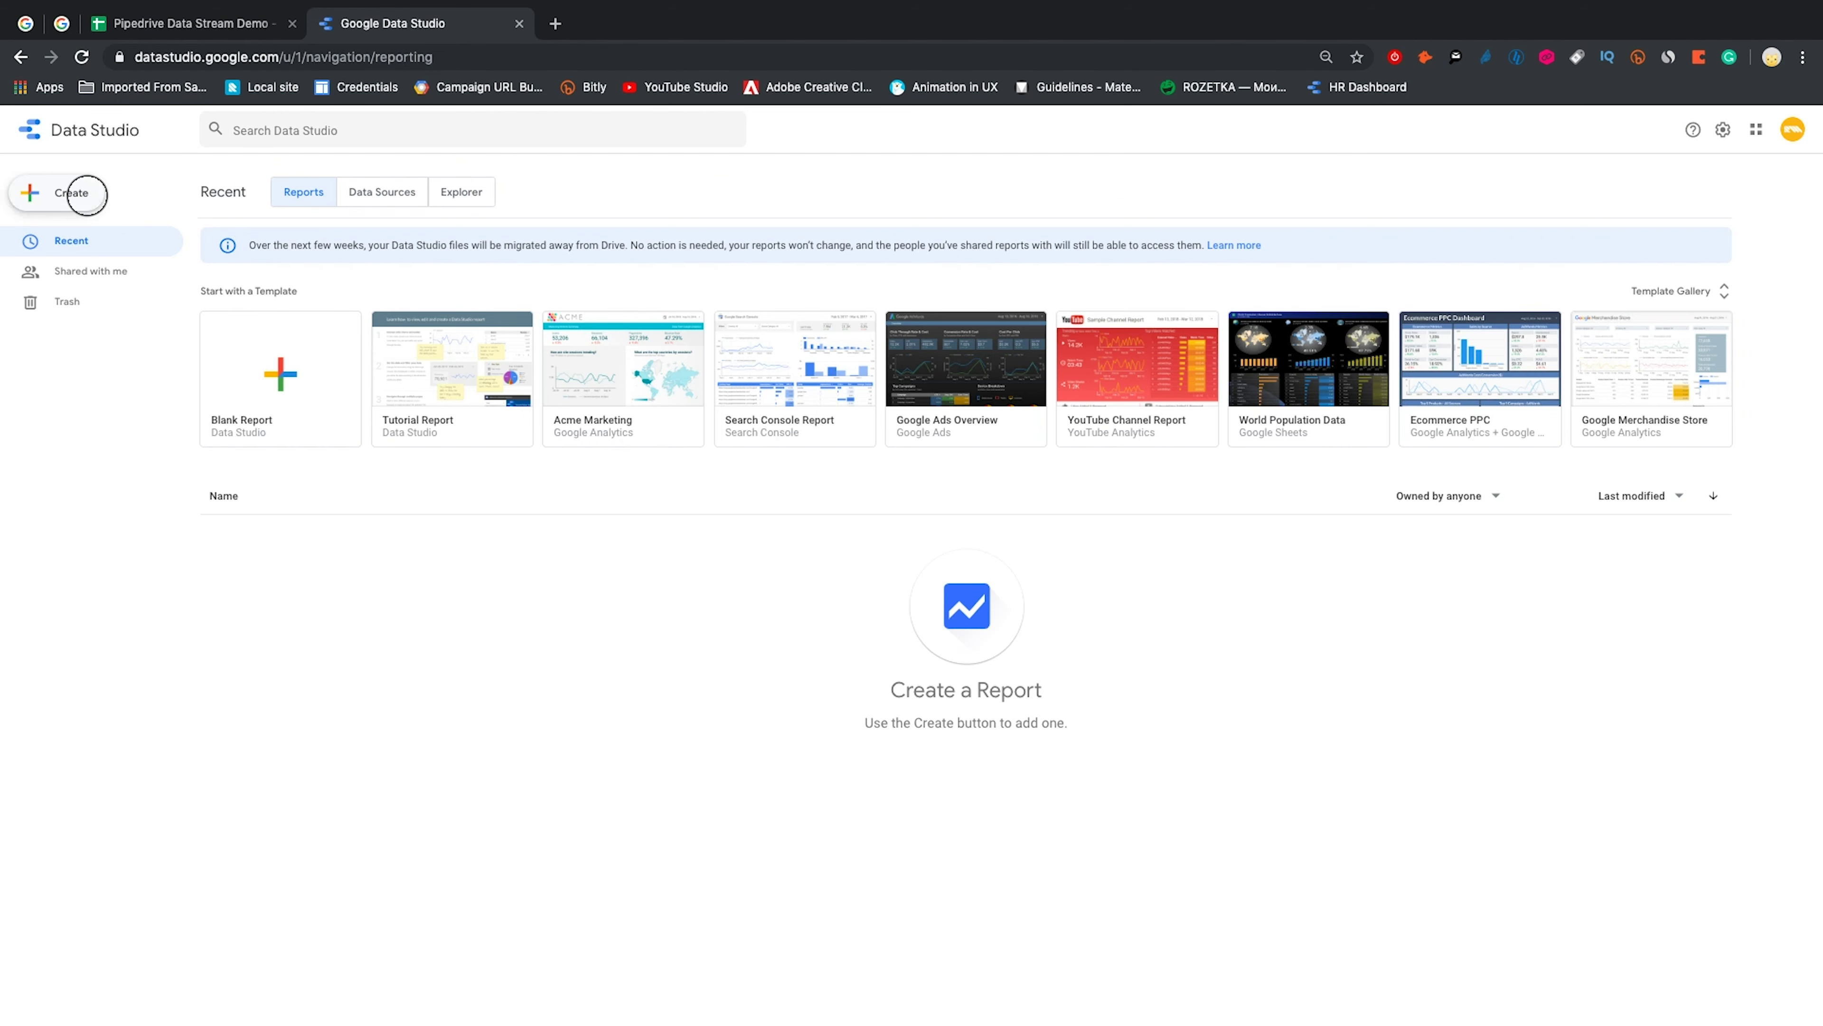
Start a new Google Sheets data source on the Pipedrive Data Stream Demo spreadsheet
left_click(79, 191)
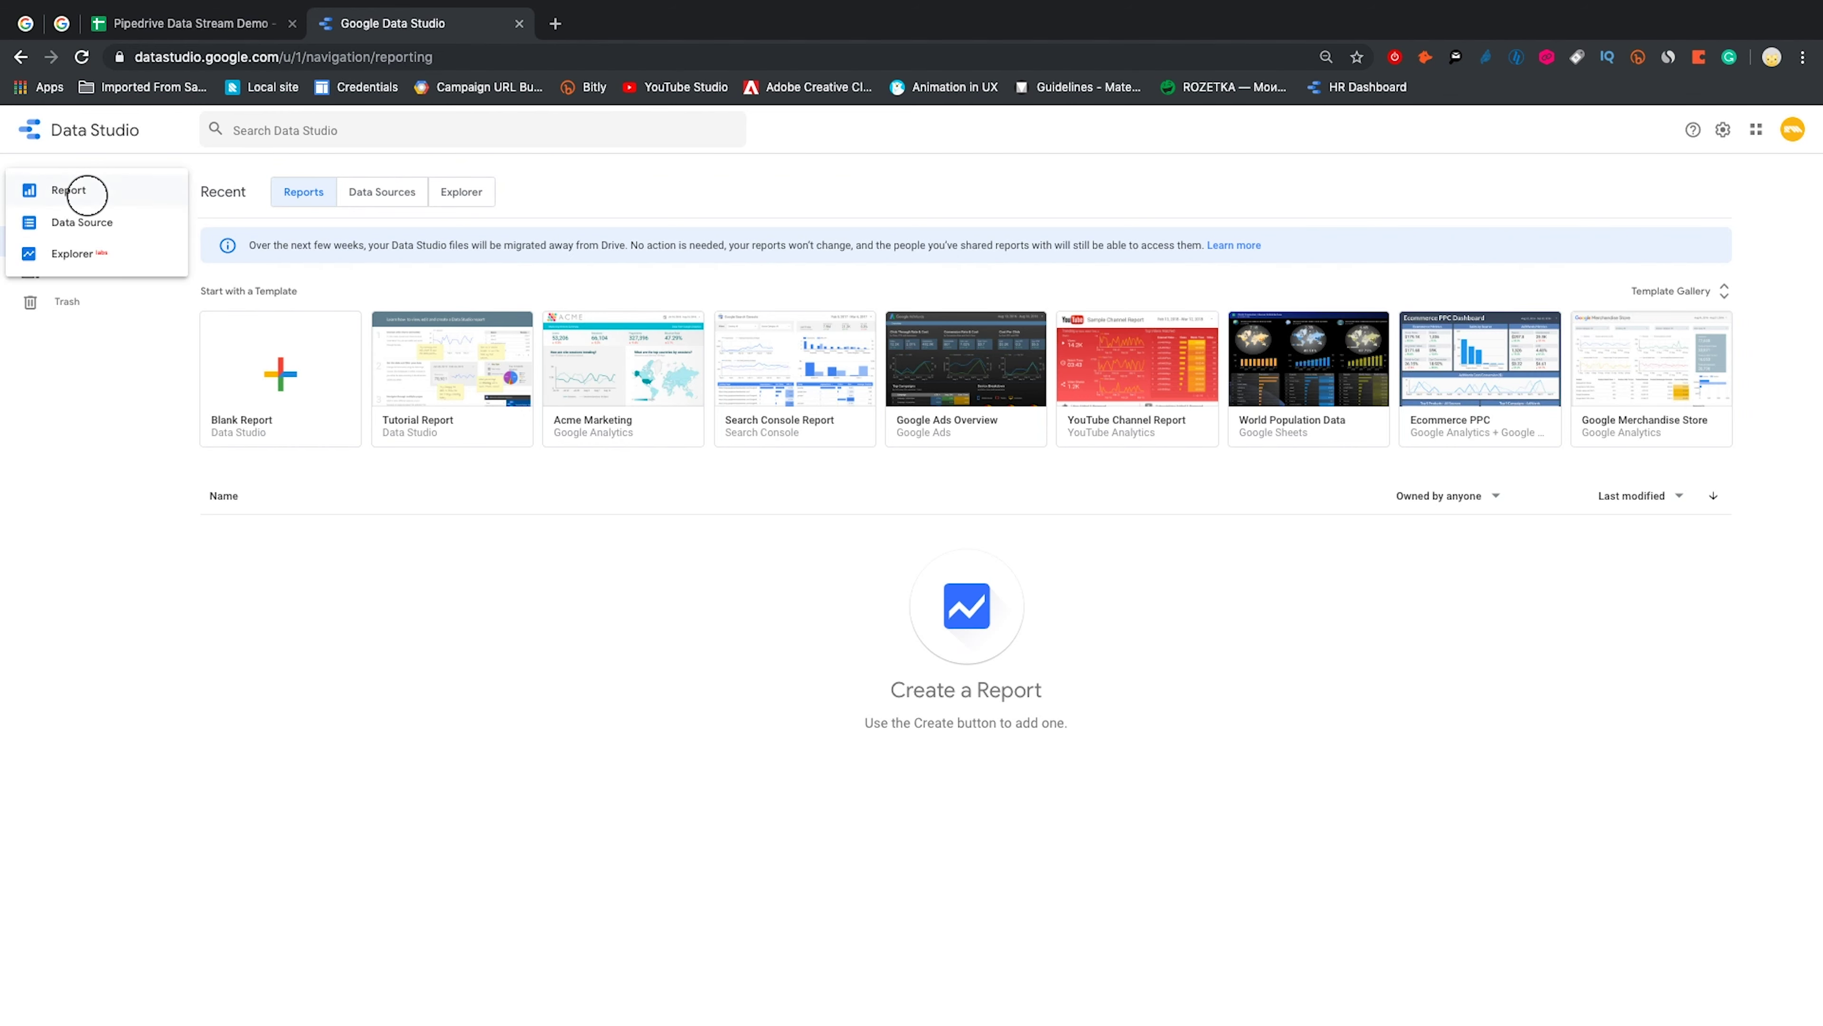
left_click(86, 221)
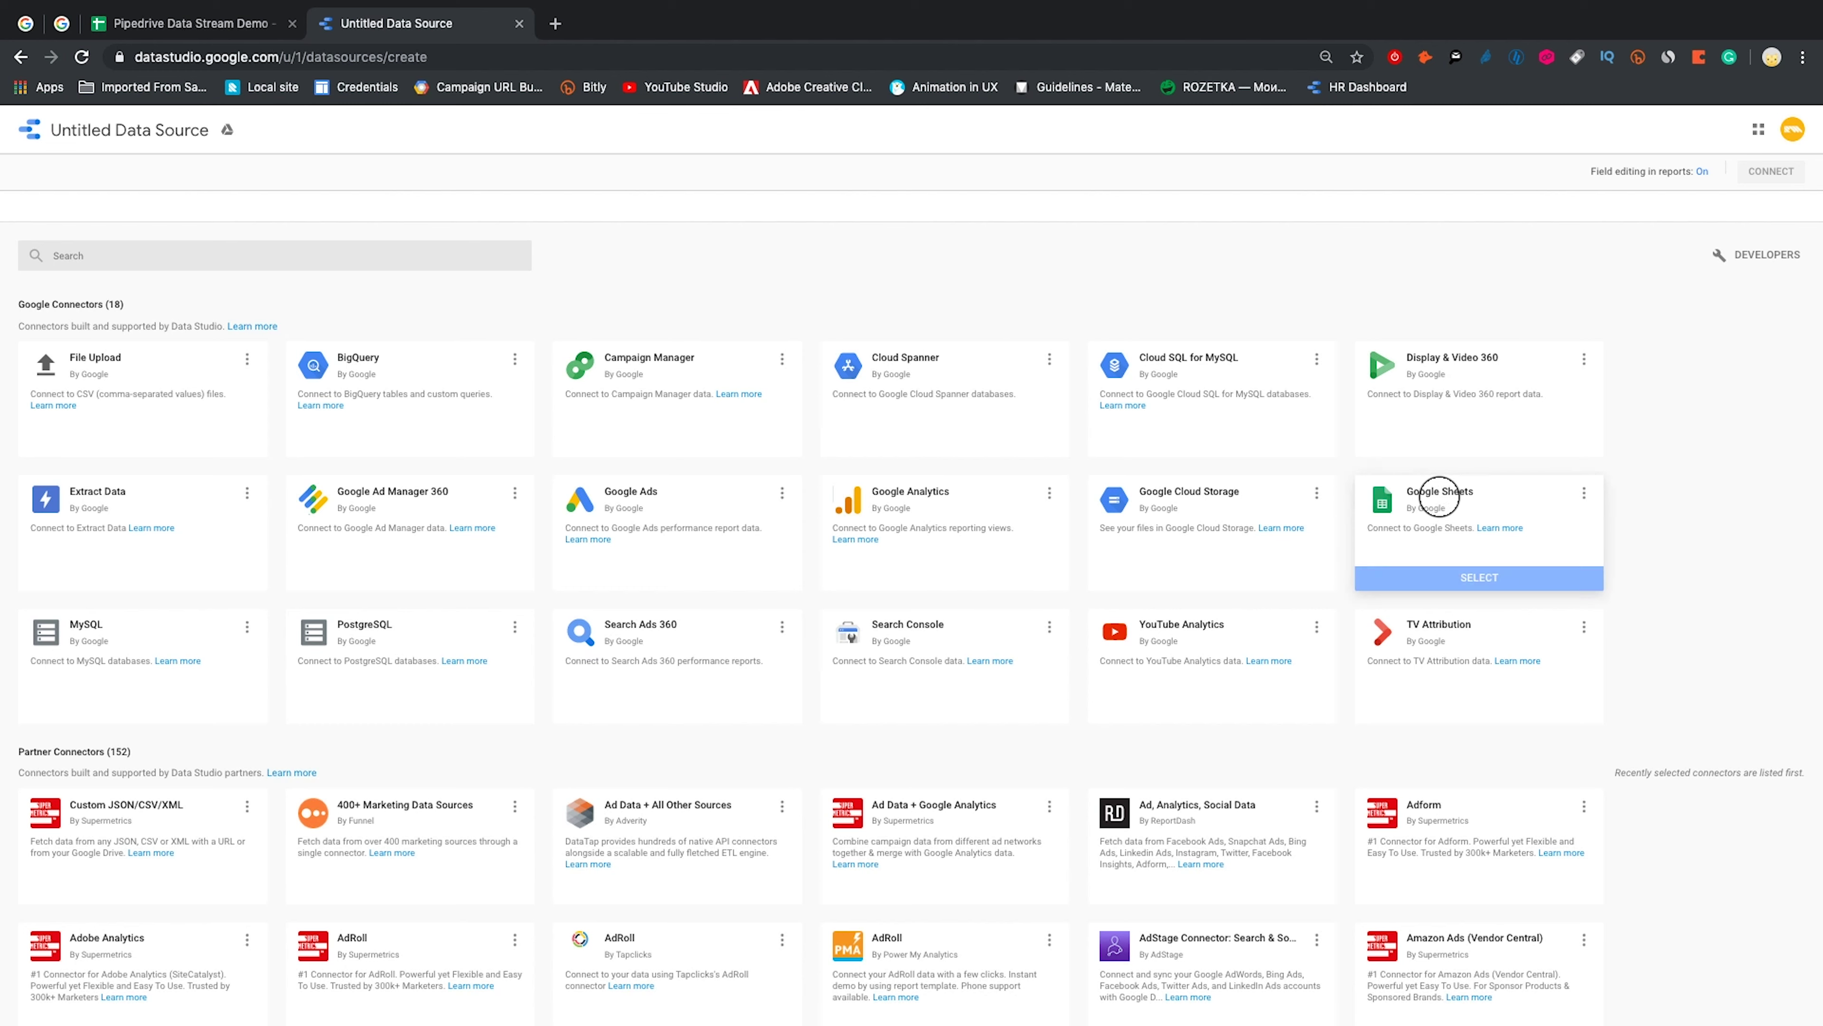
left_click(1470, 574)
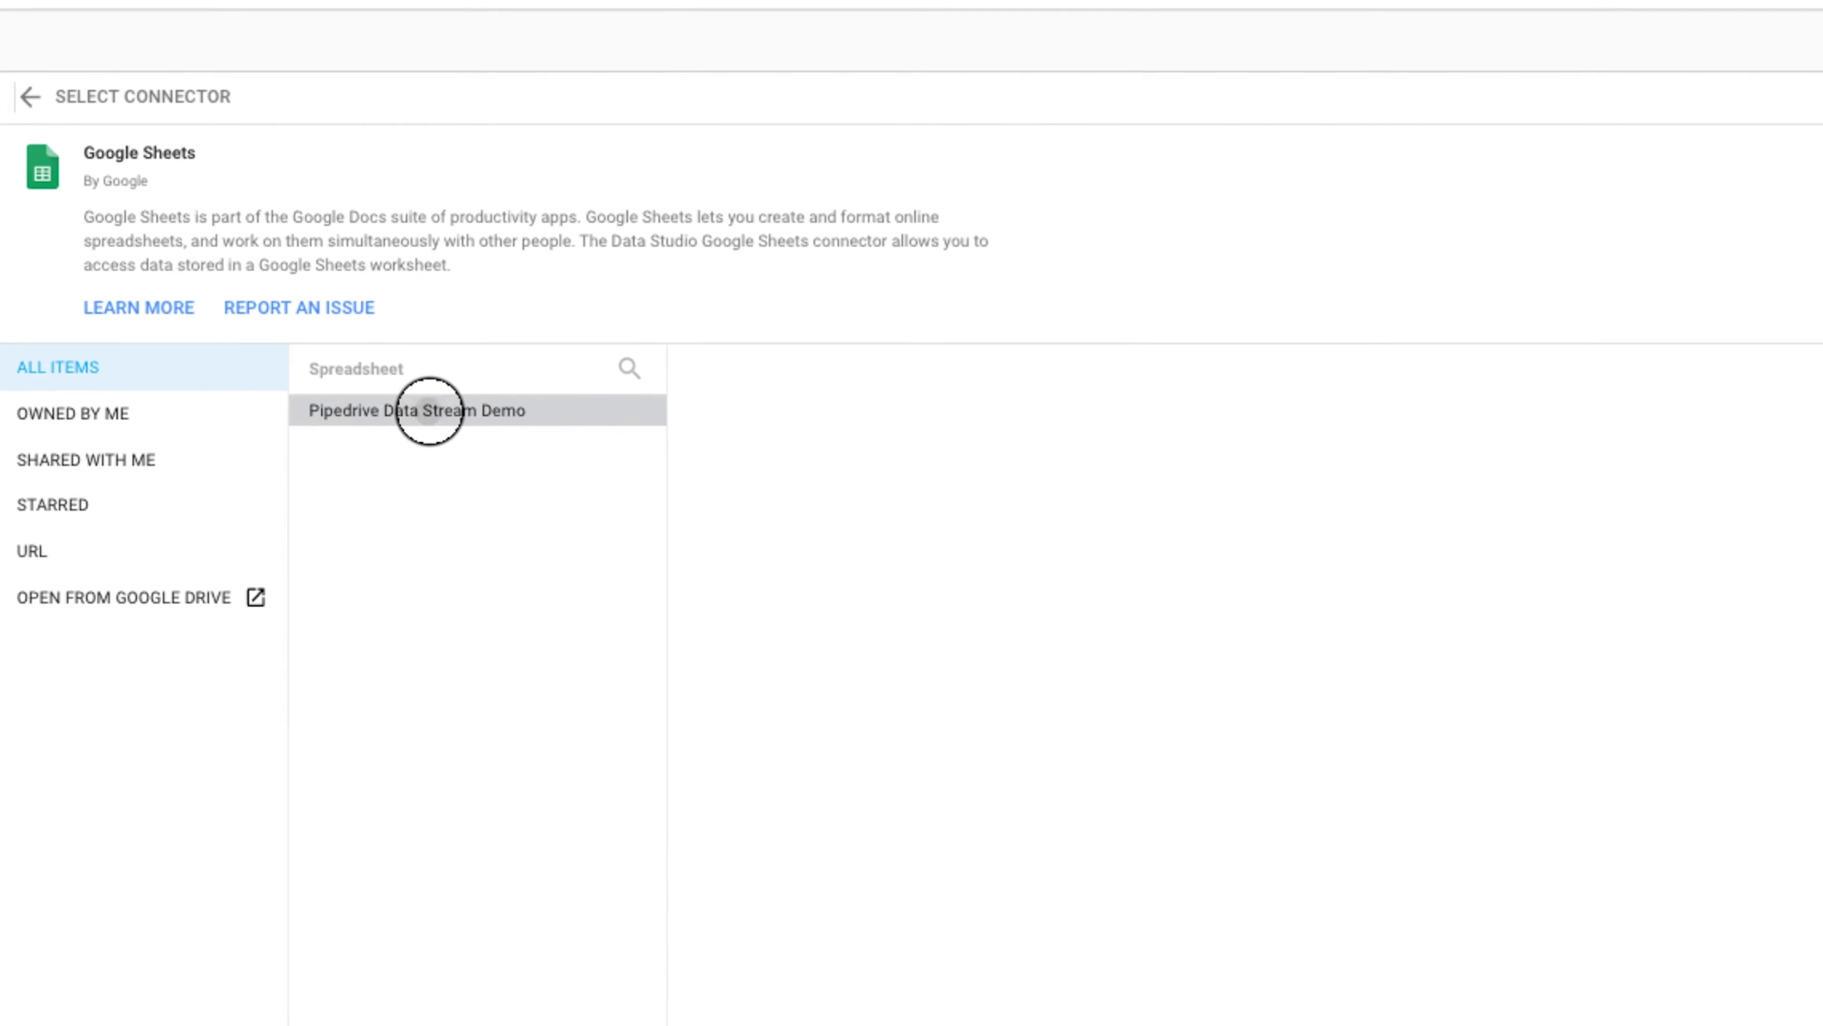
left_click(260, 391)
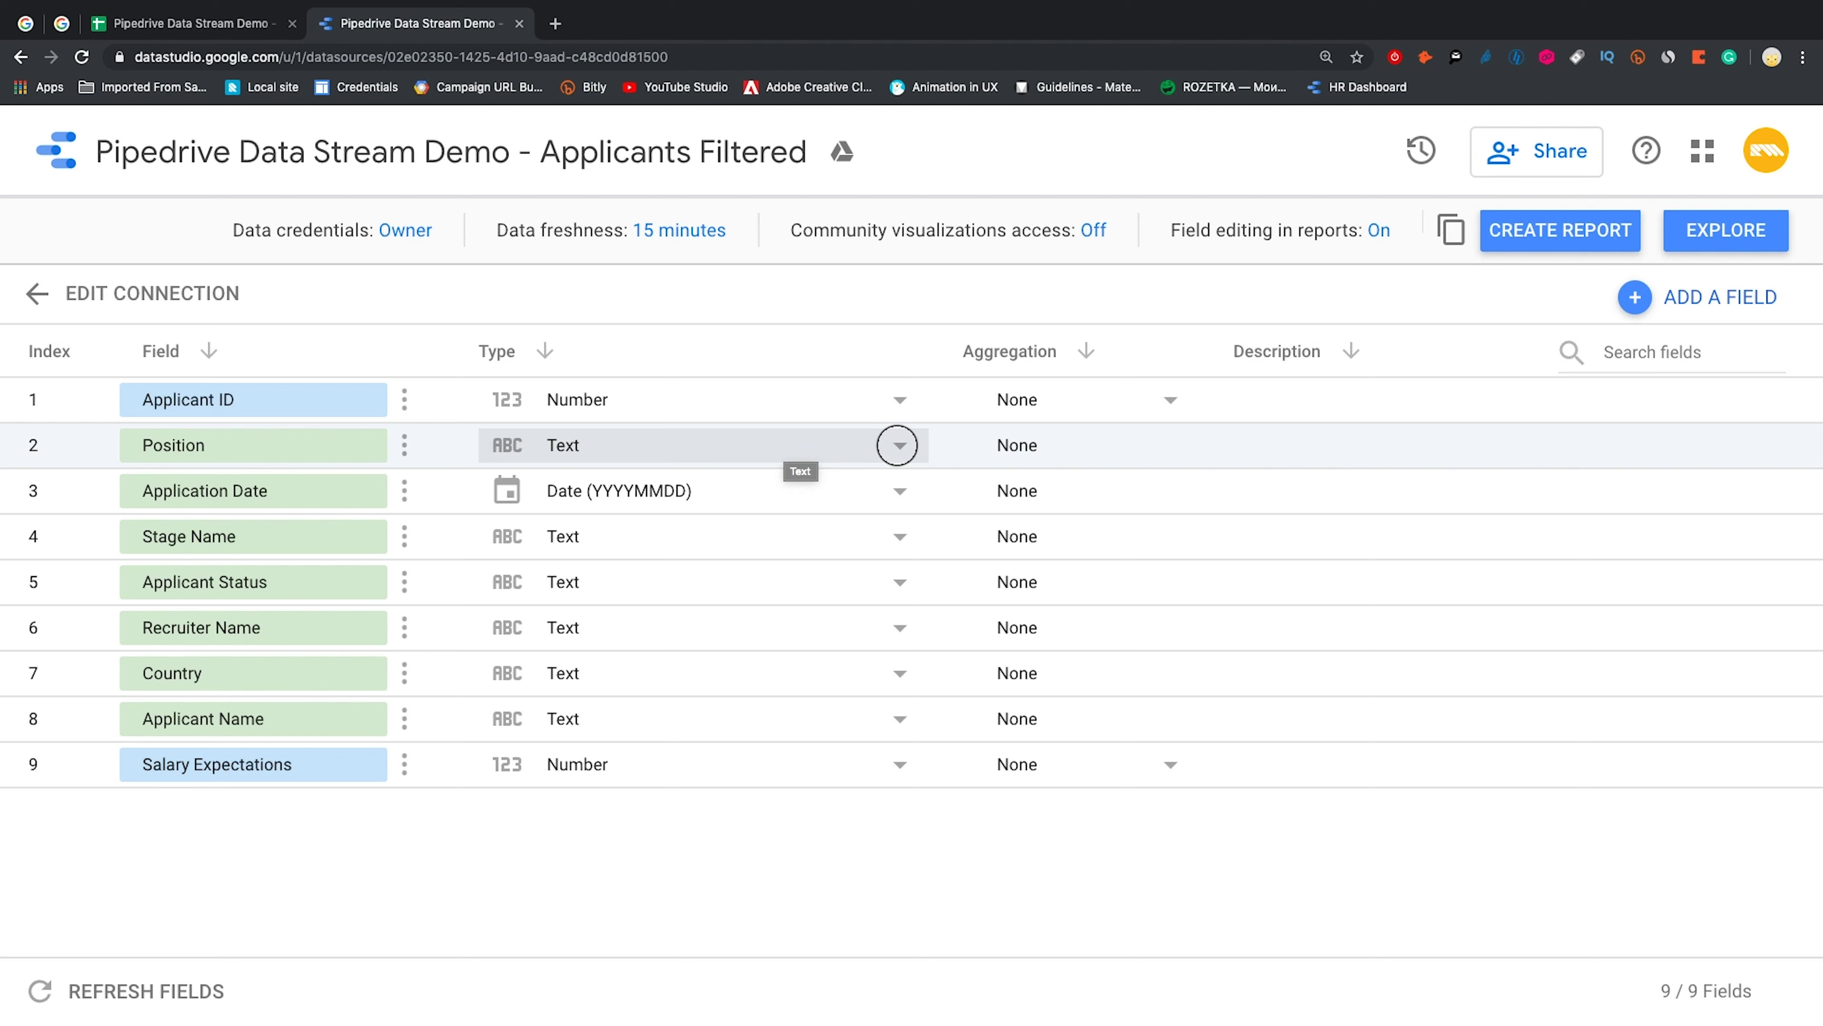
Type Country as Geo Country and Salary Expectations as USD, and rename the source 'Applicants Stream Demo'
left_click(898, 445)
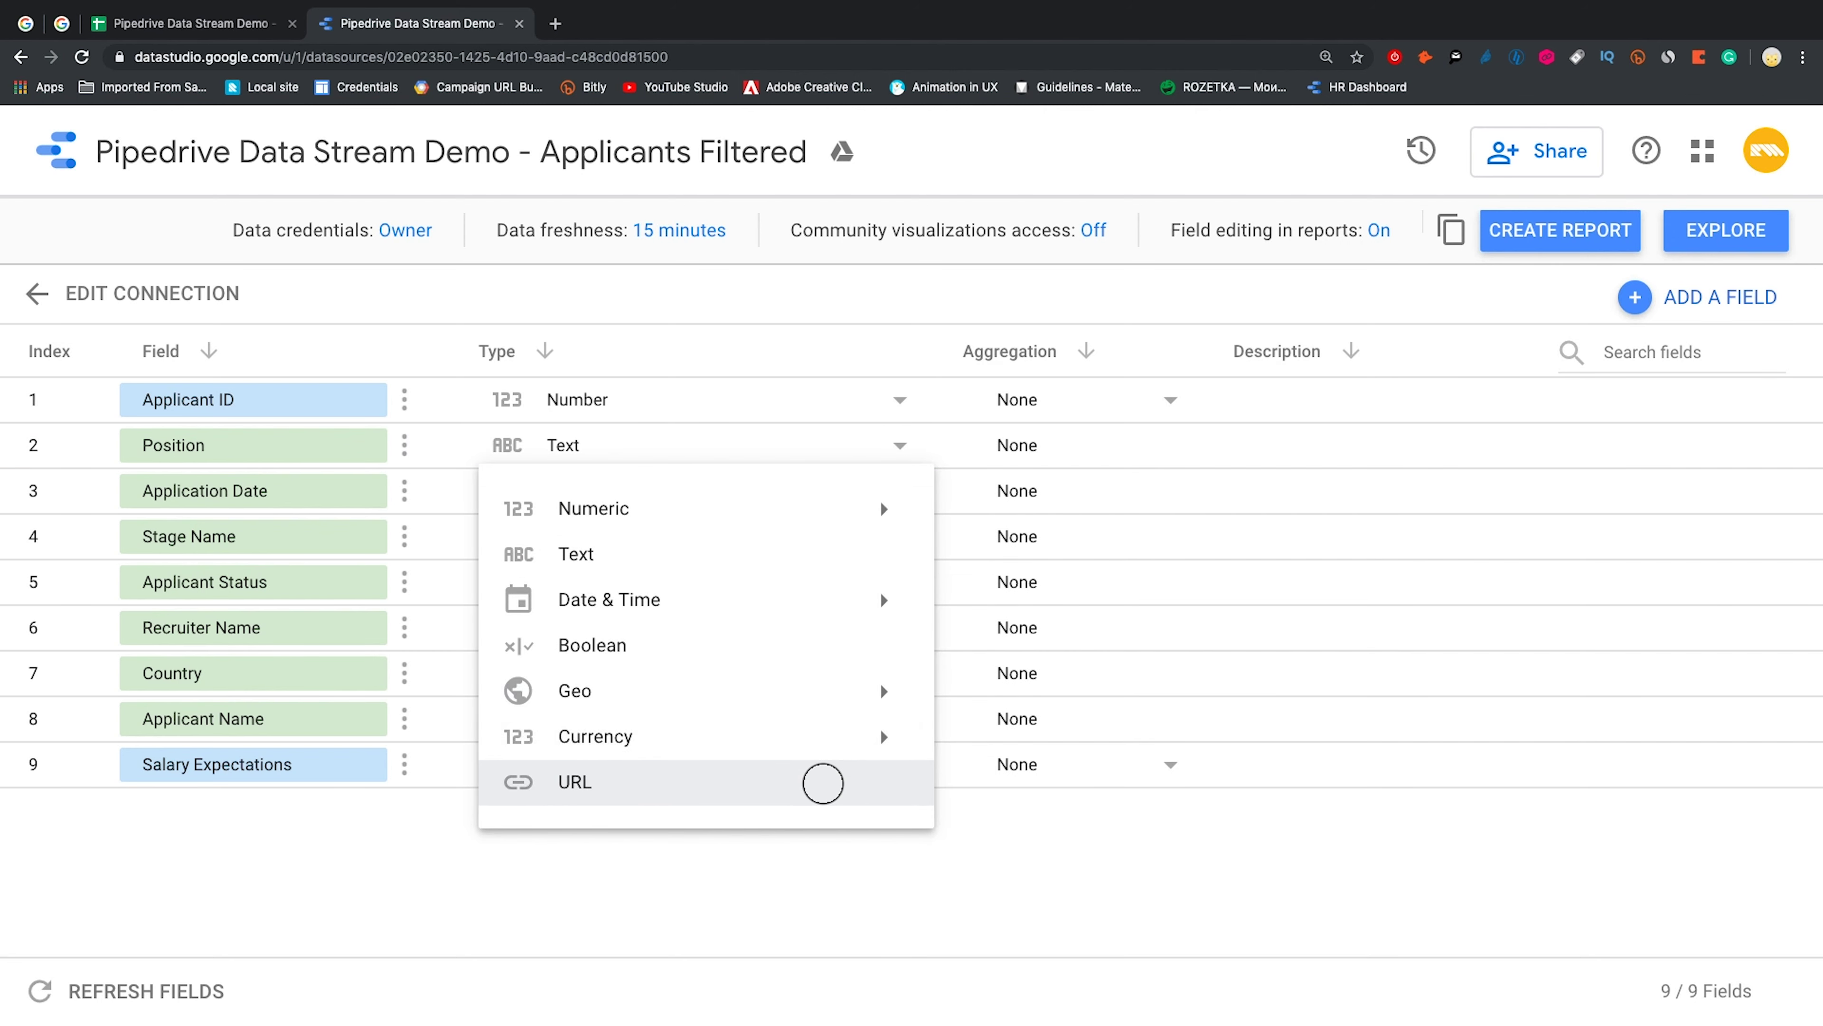
key("Escape")
left_click(899, 764)
mouse_move(862, 922)
scroll(1029, 914, "down", 15)
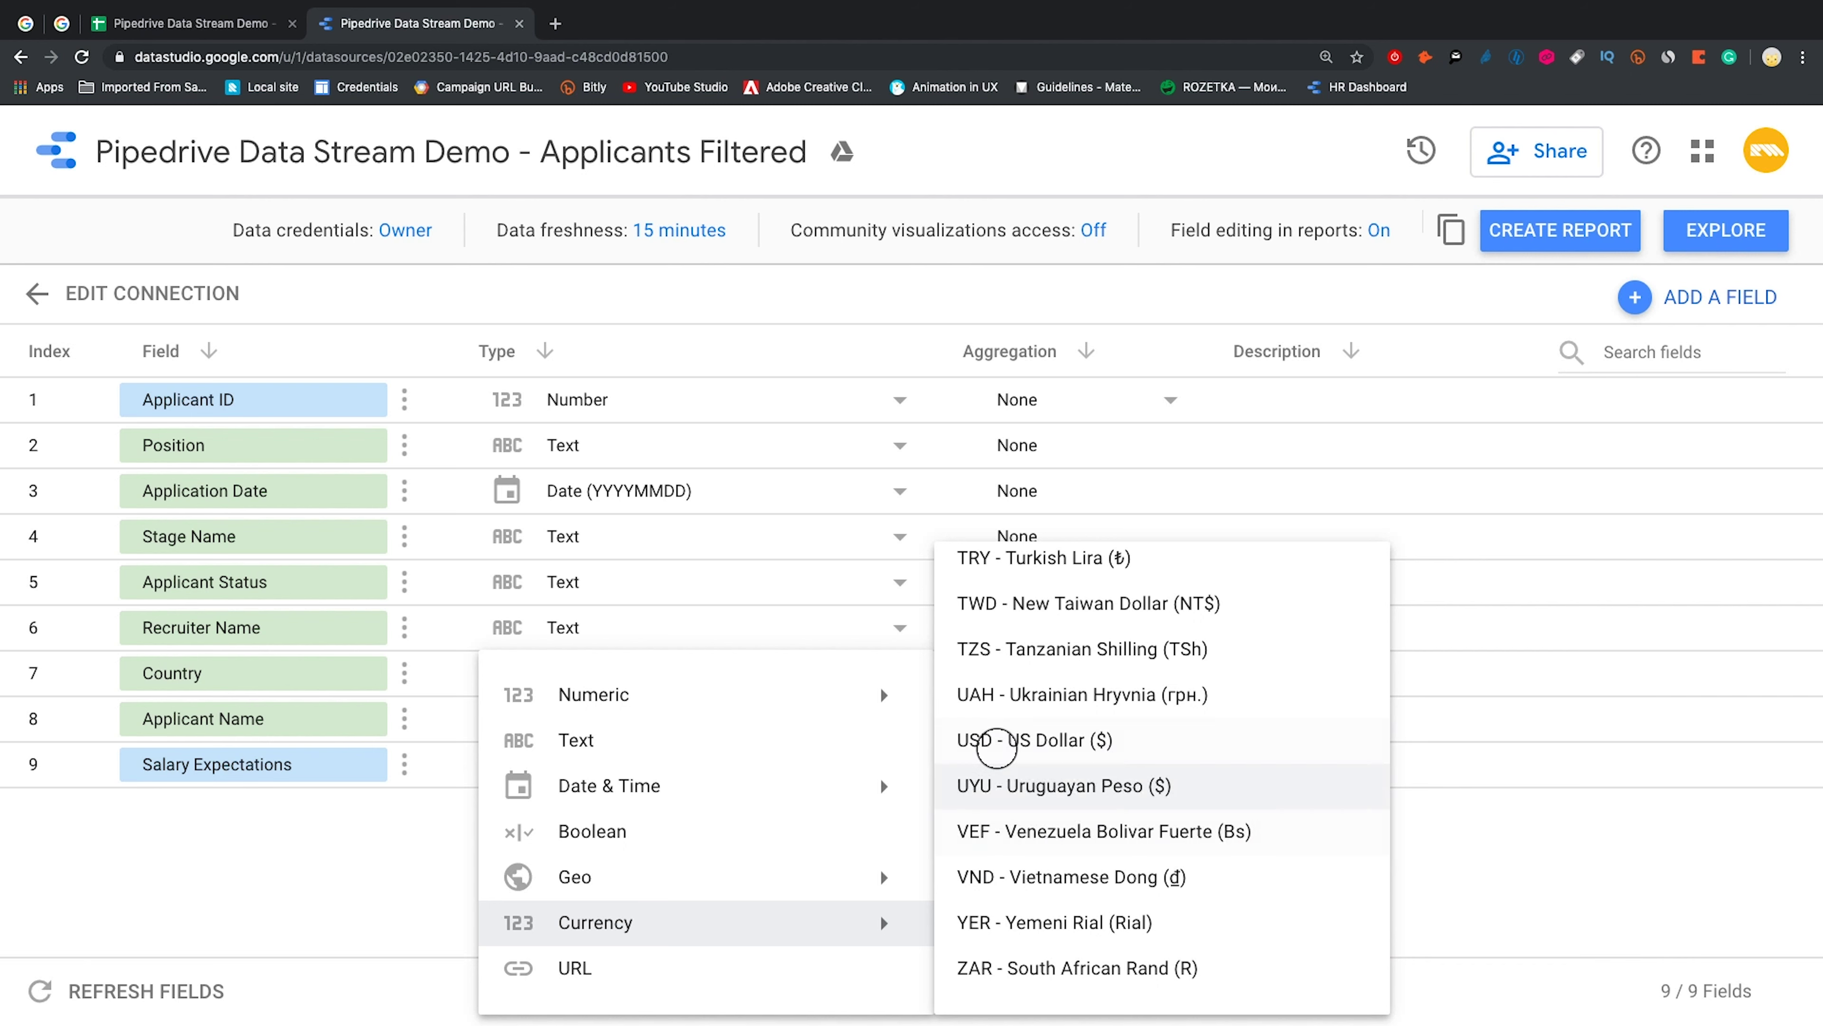
left_click(997, 744)
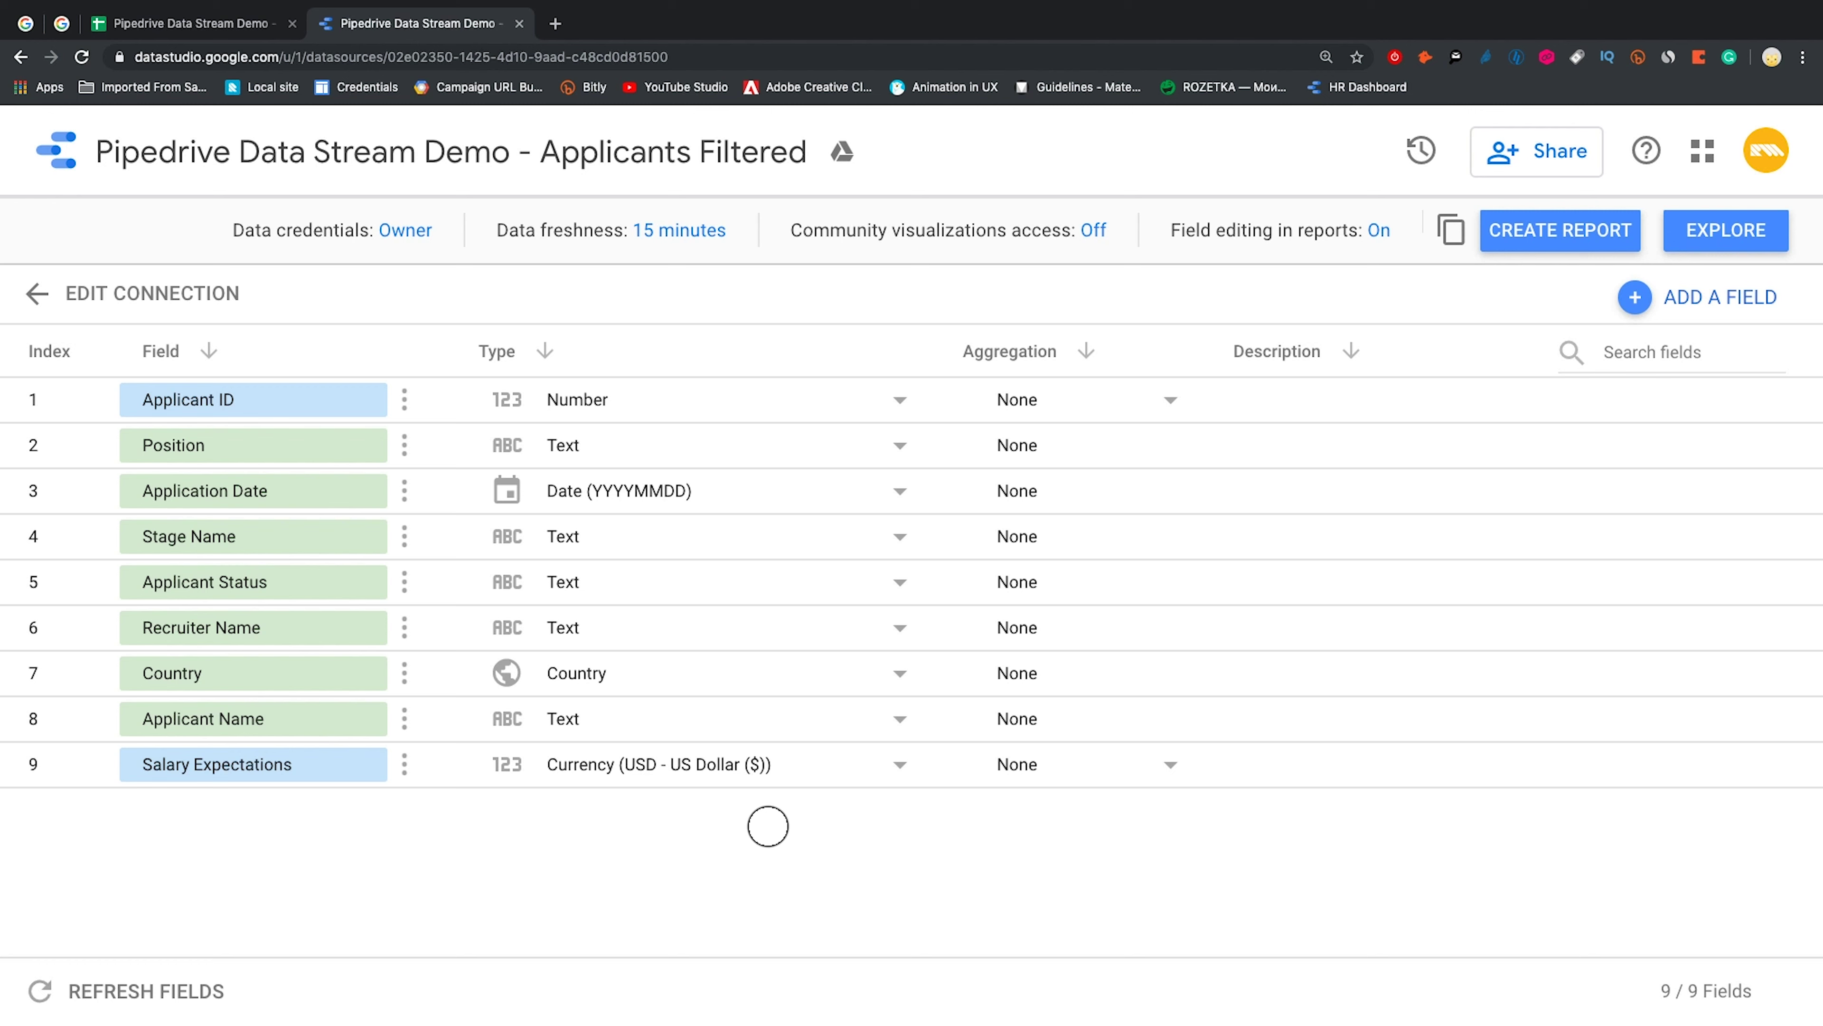
triple_click(596, 152)
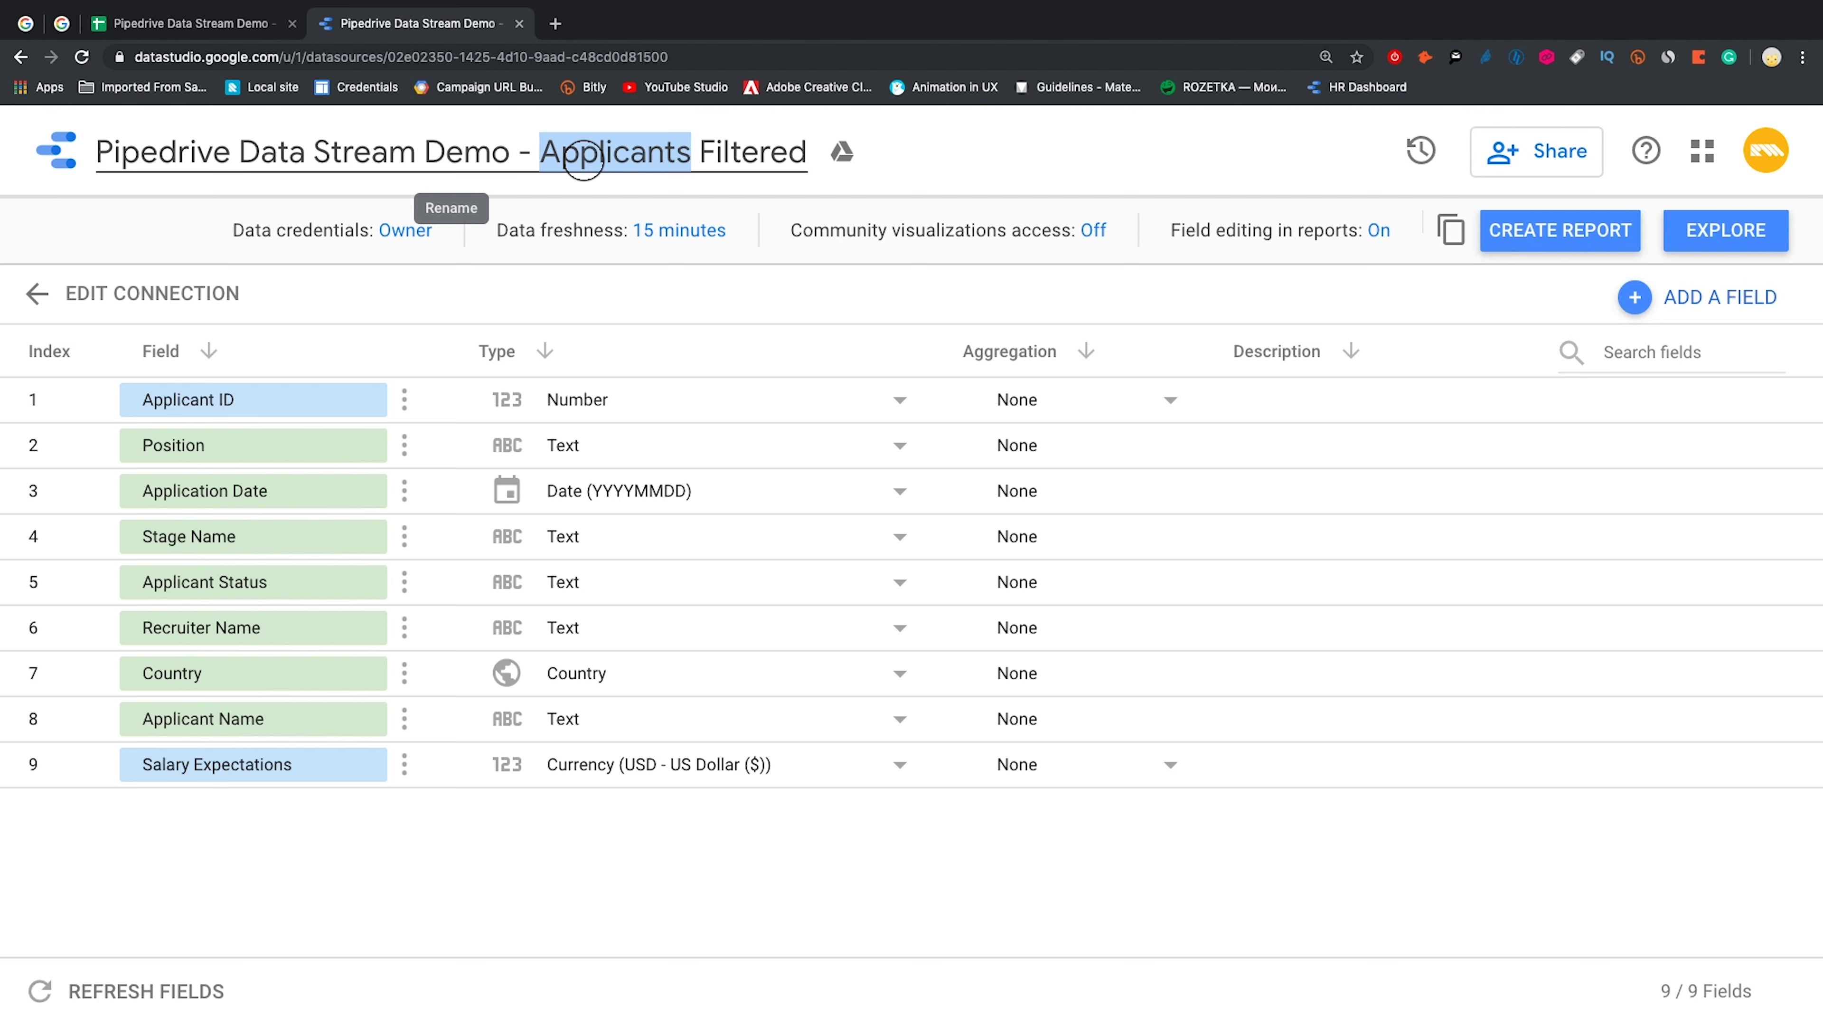
type("Appl")
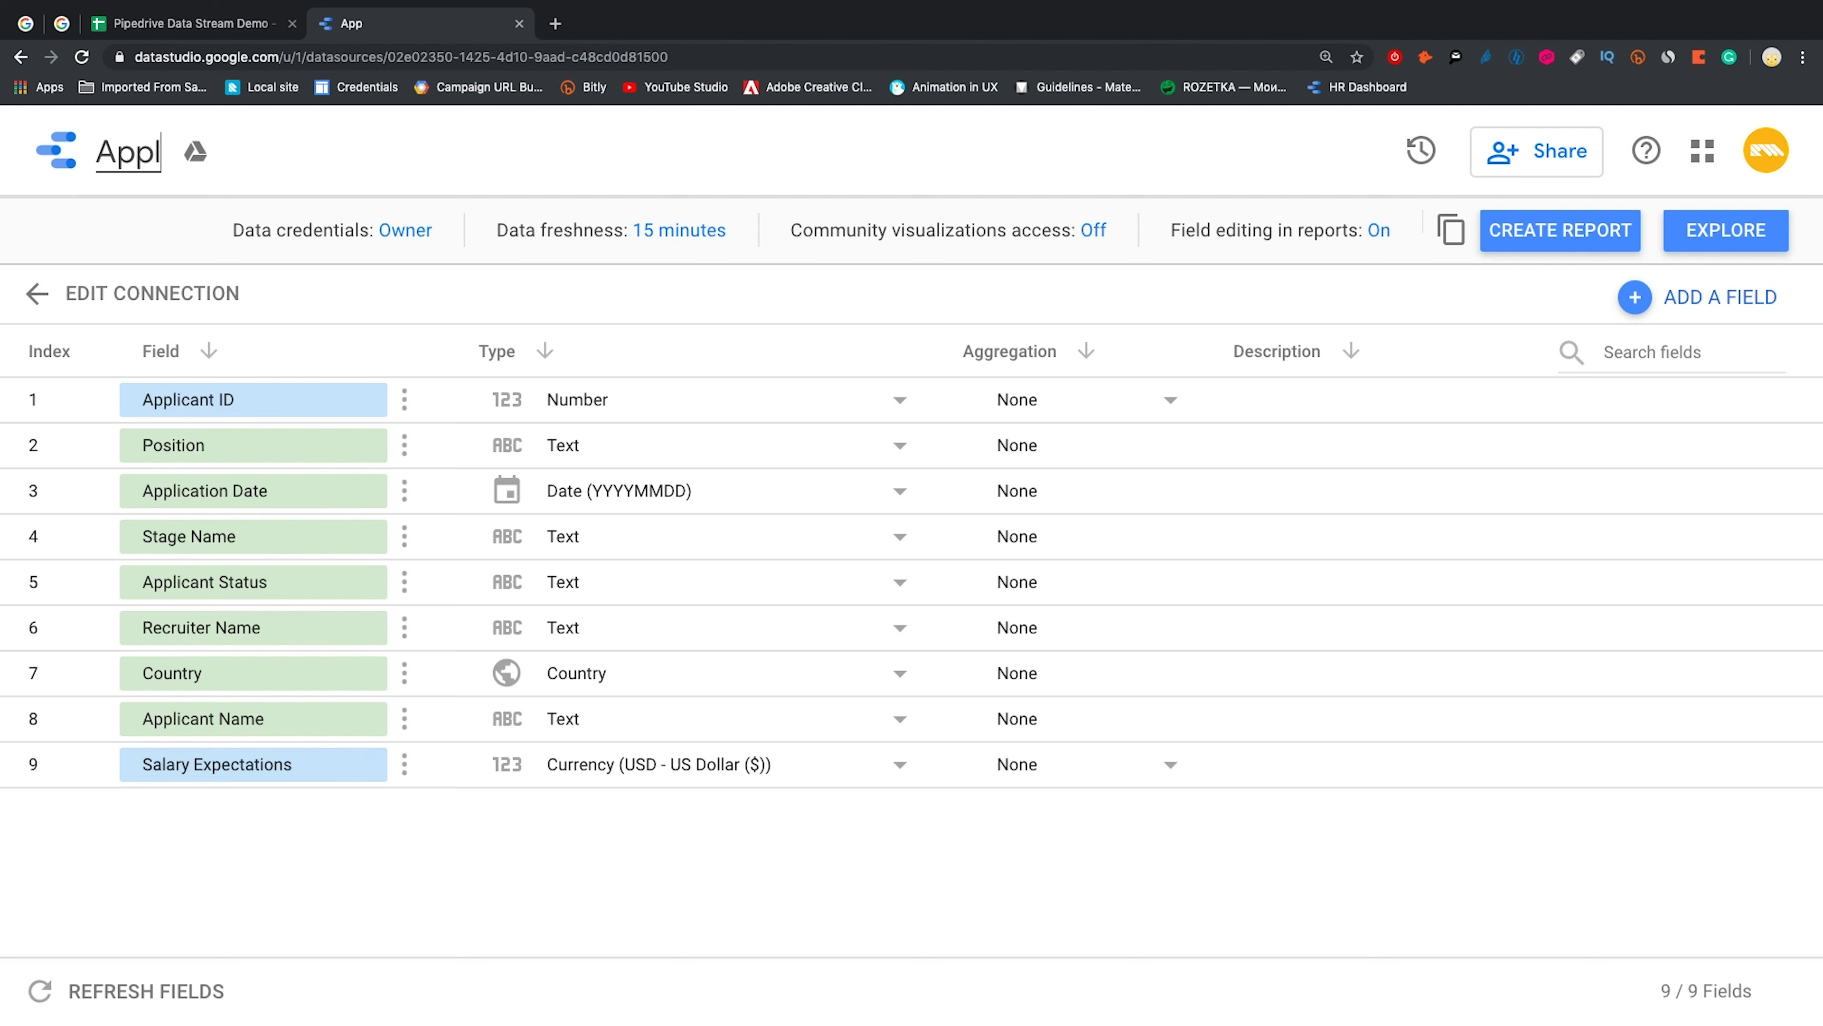
type("icants Stream Demo")
left_click(1560, 230)
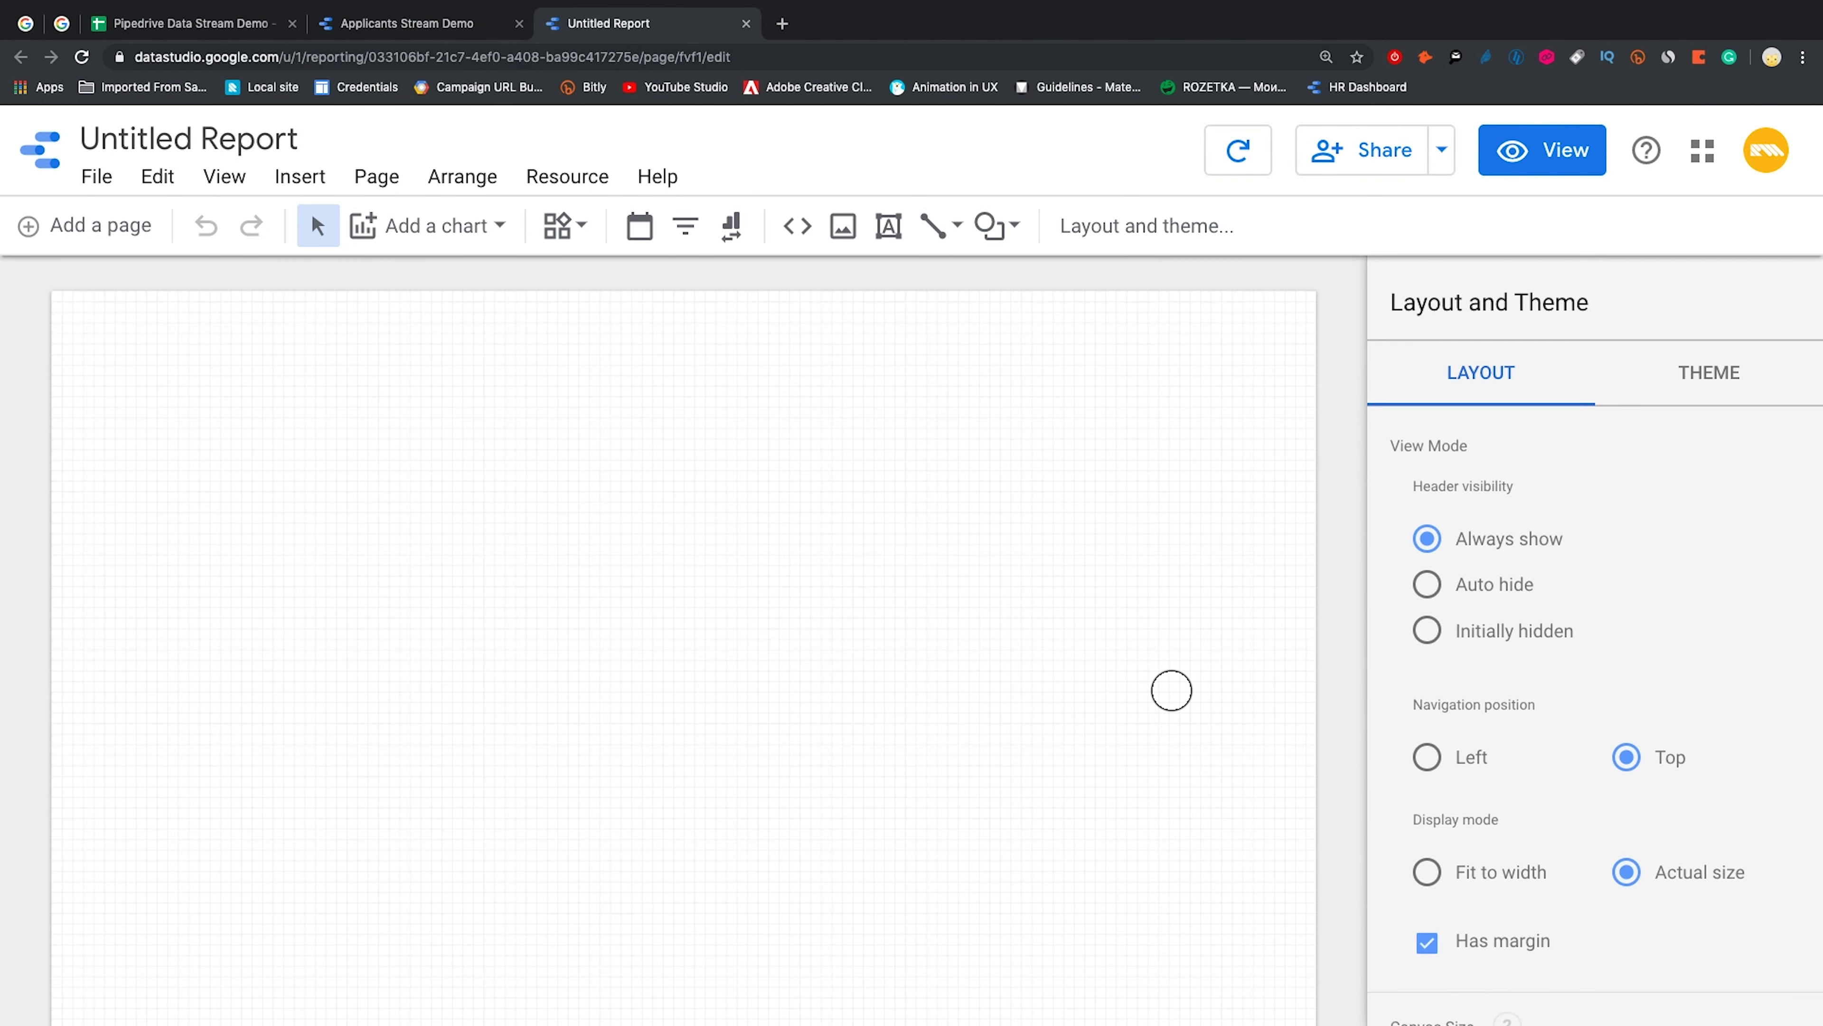
left_click(189, 139)
type("Recruitment")
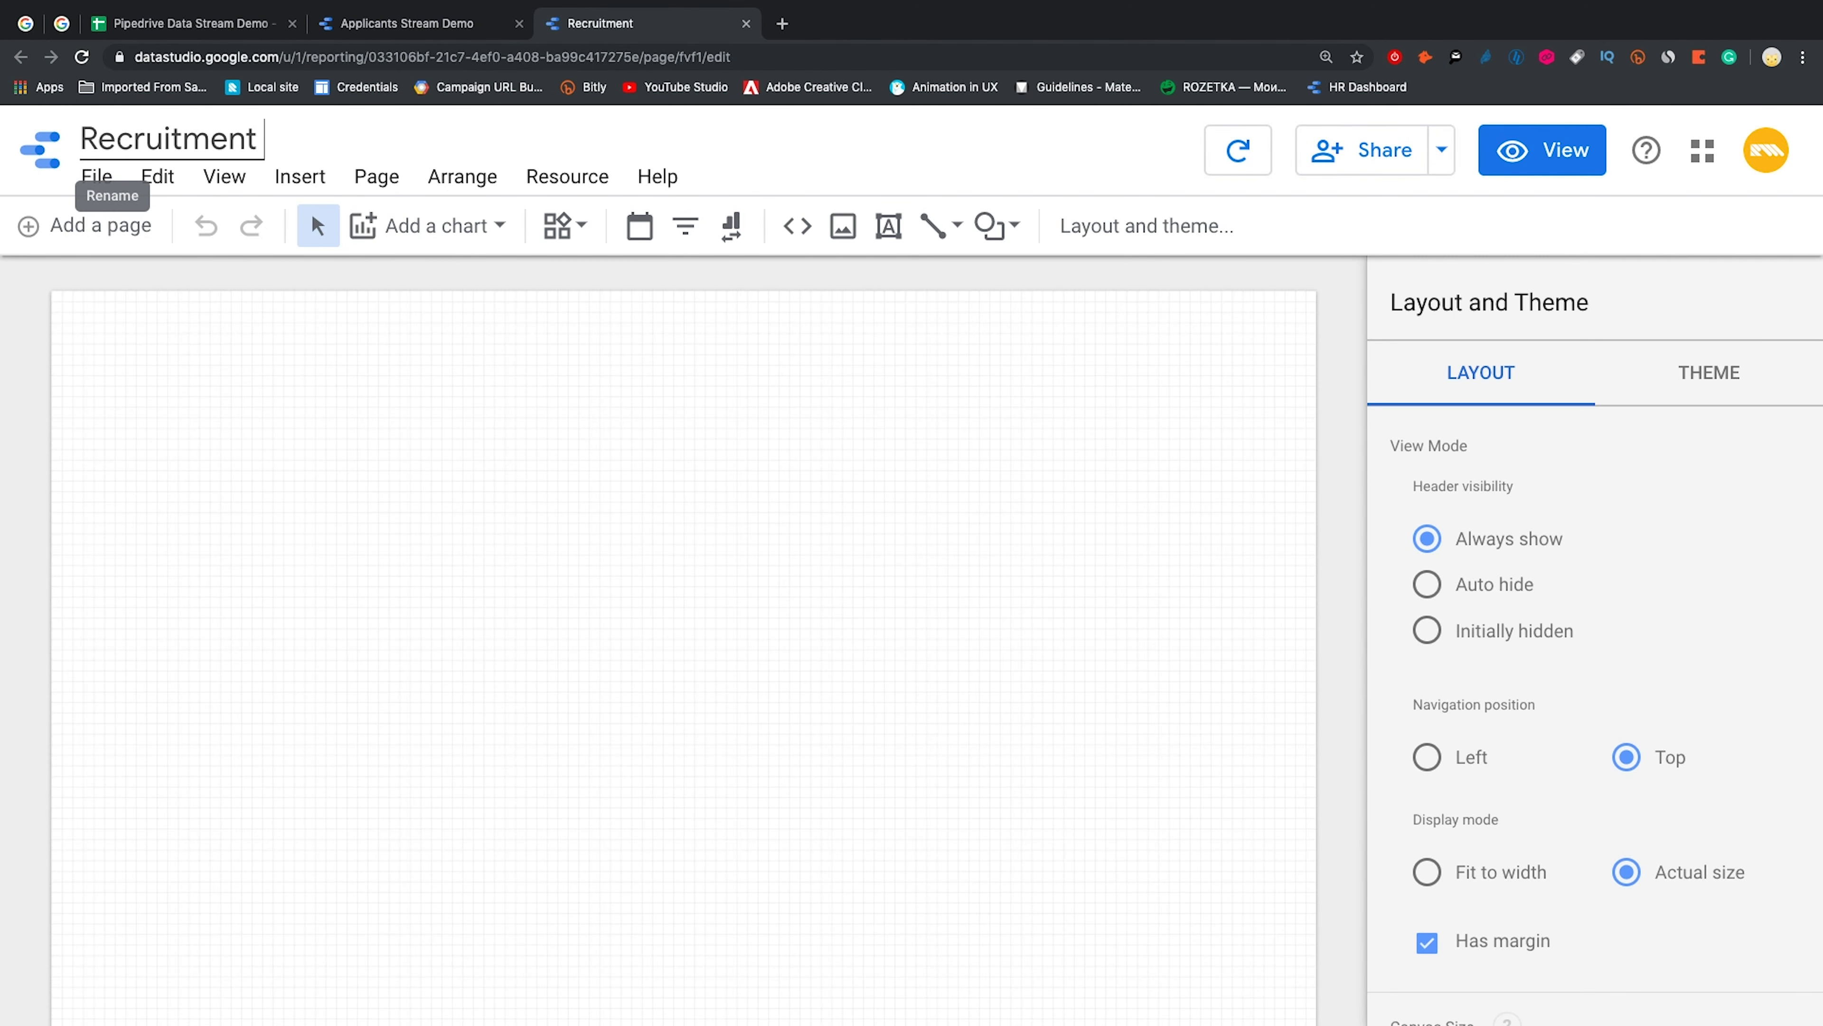
type(" Dashboard")
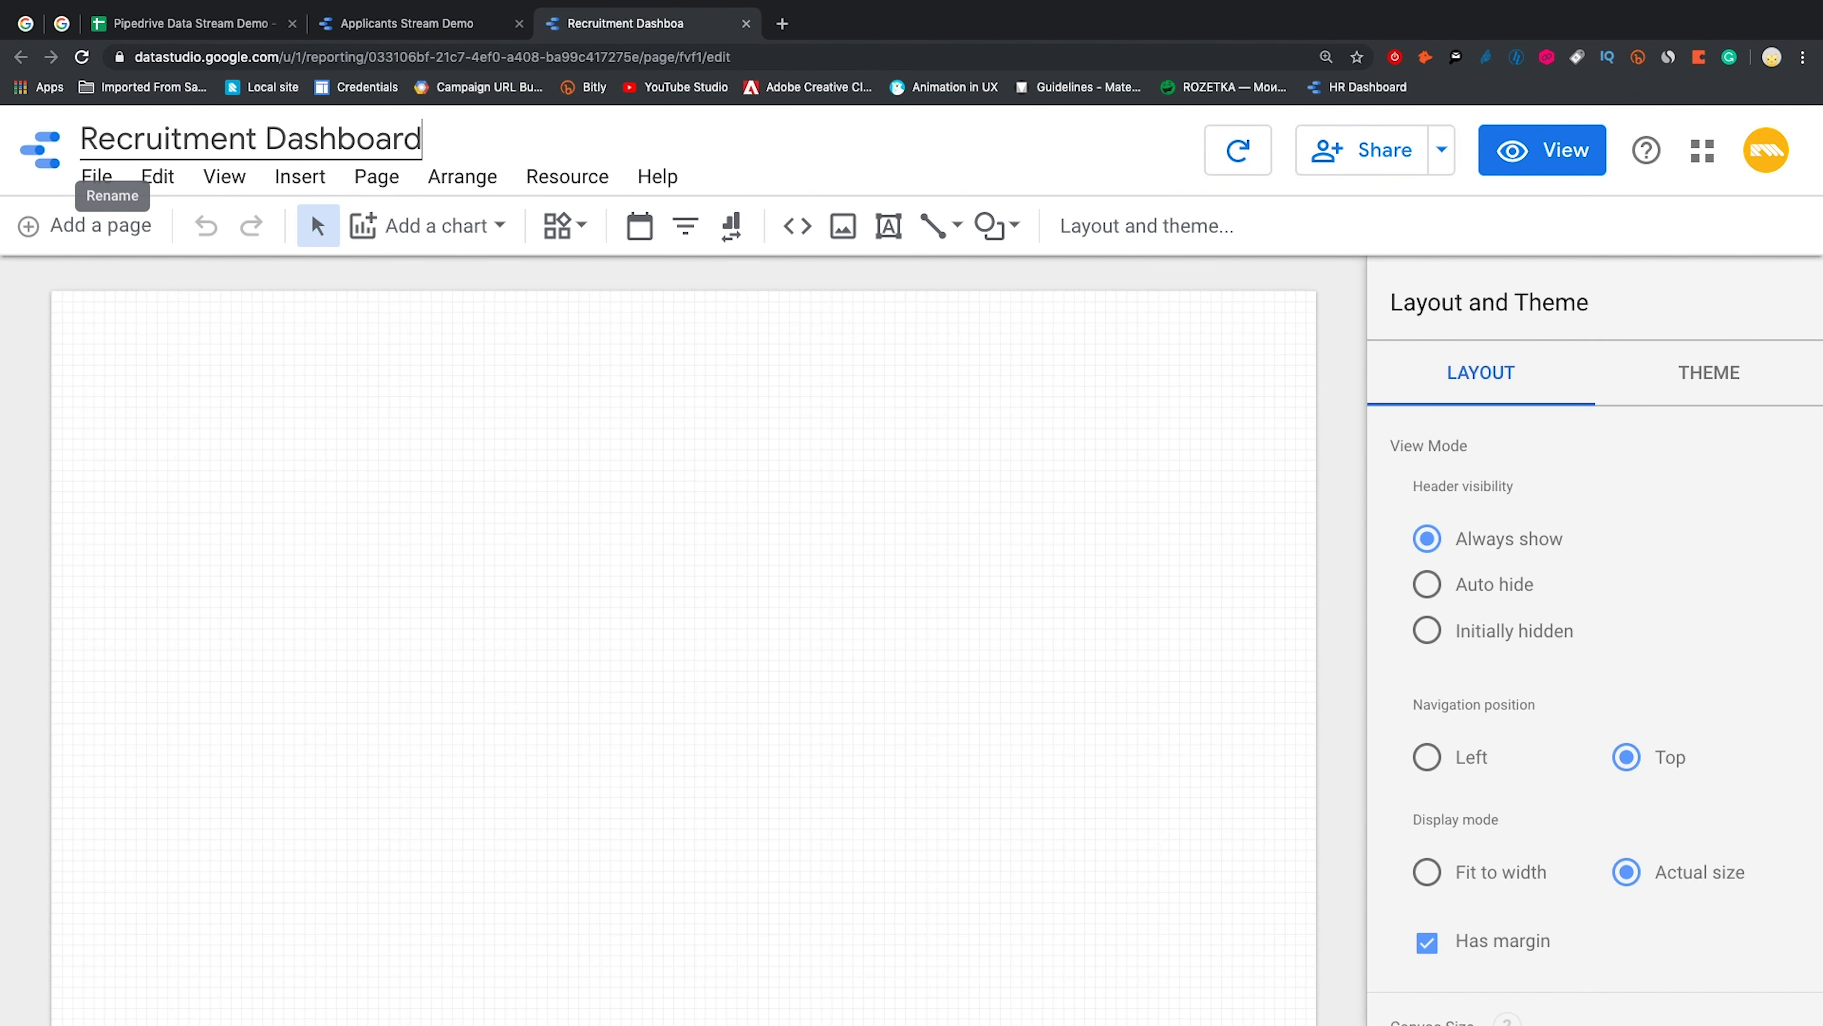
type(" Demo")
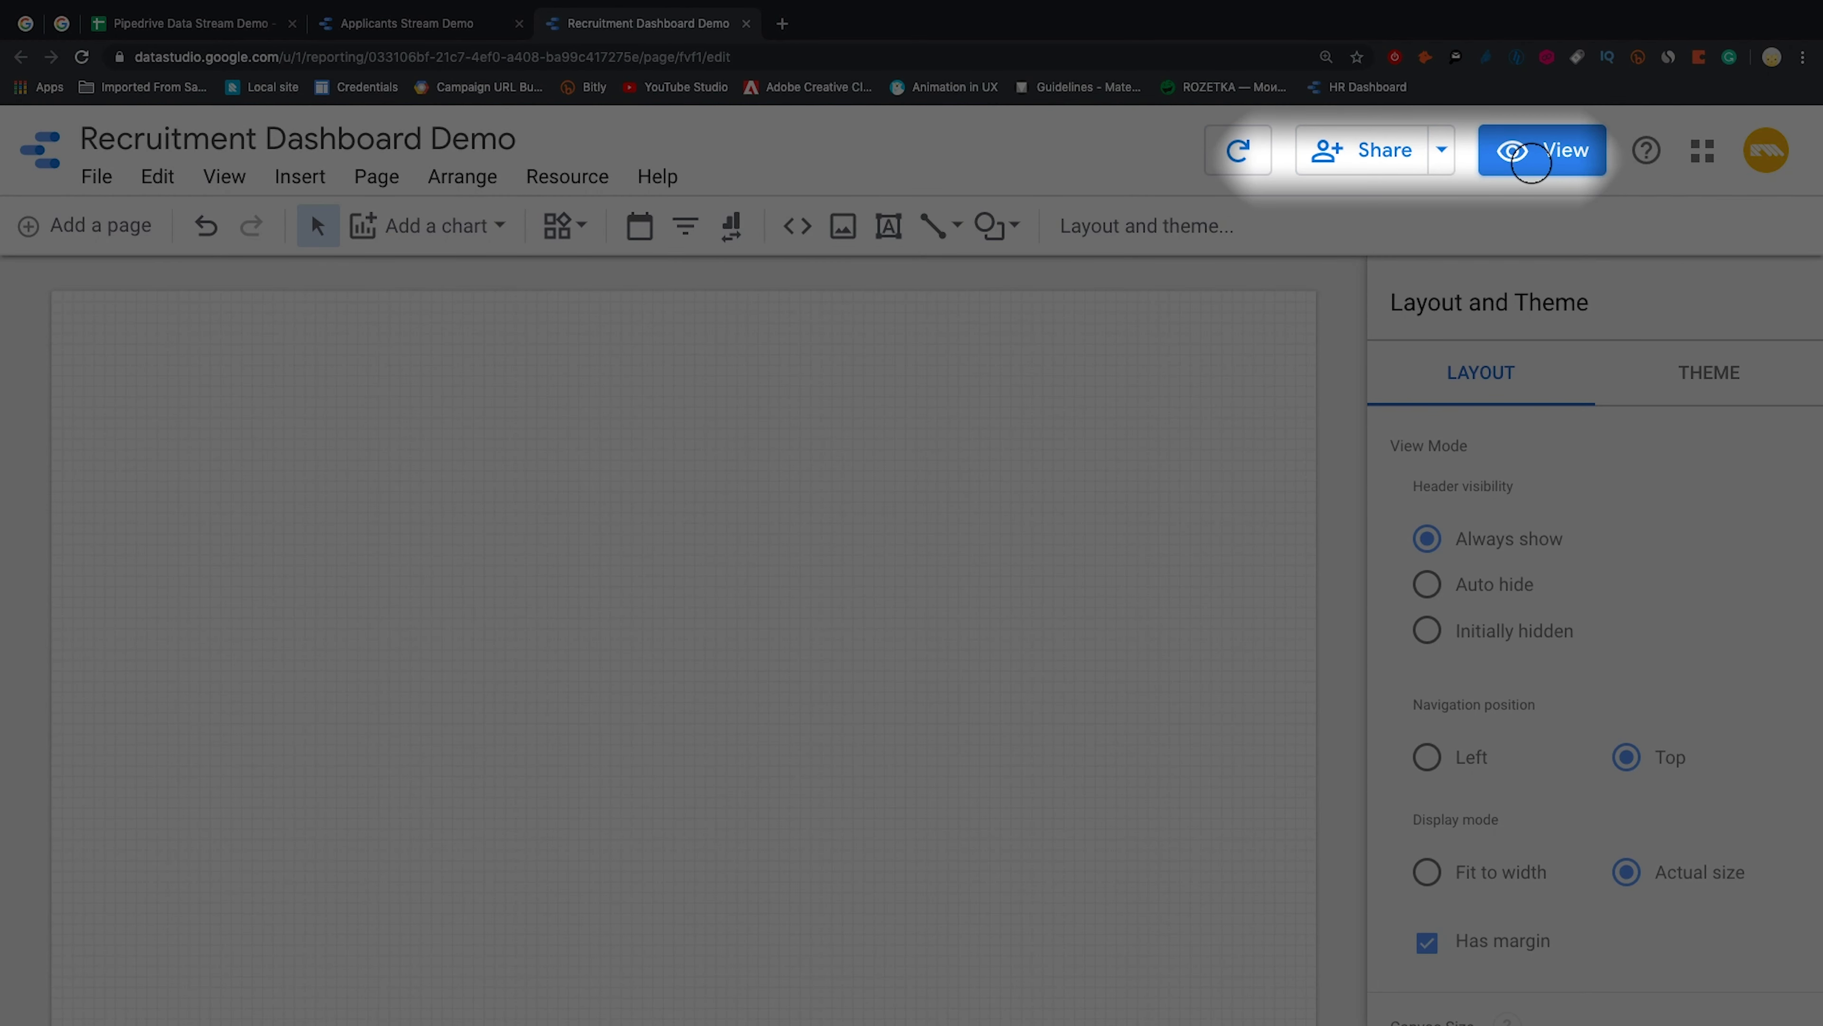
left_click(1532, 164)
left_click(1531, 164)
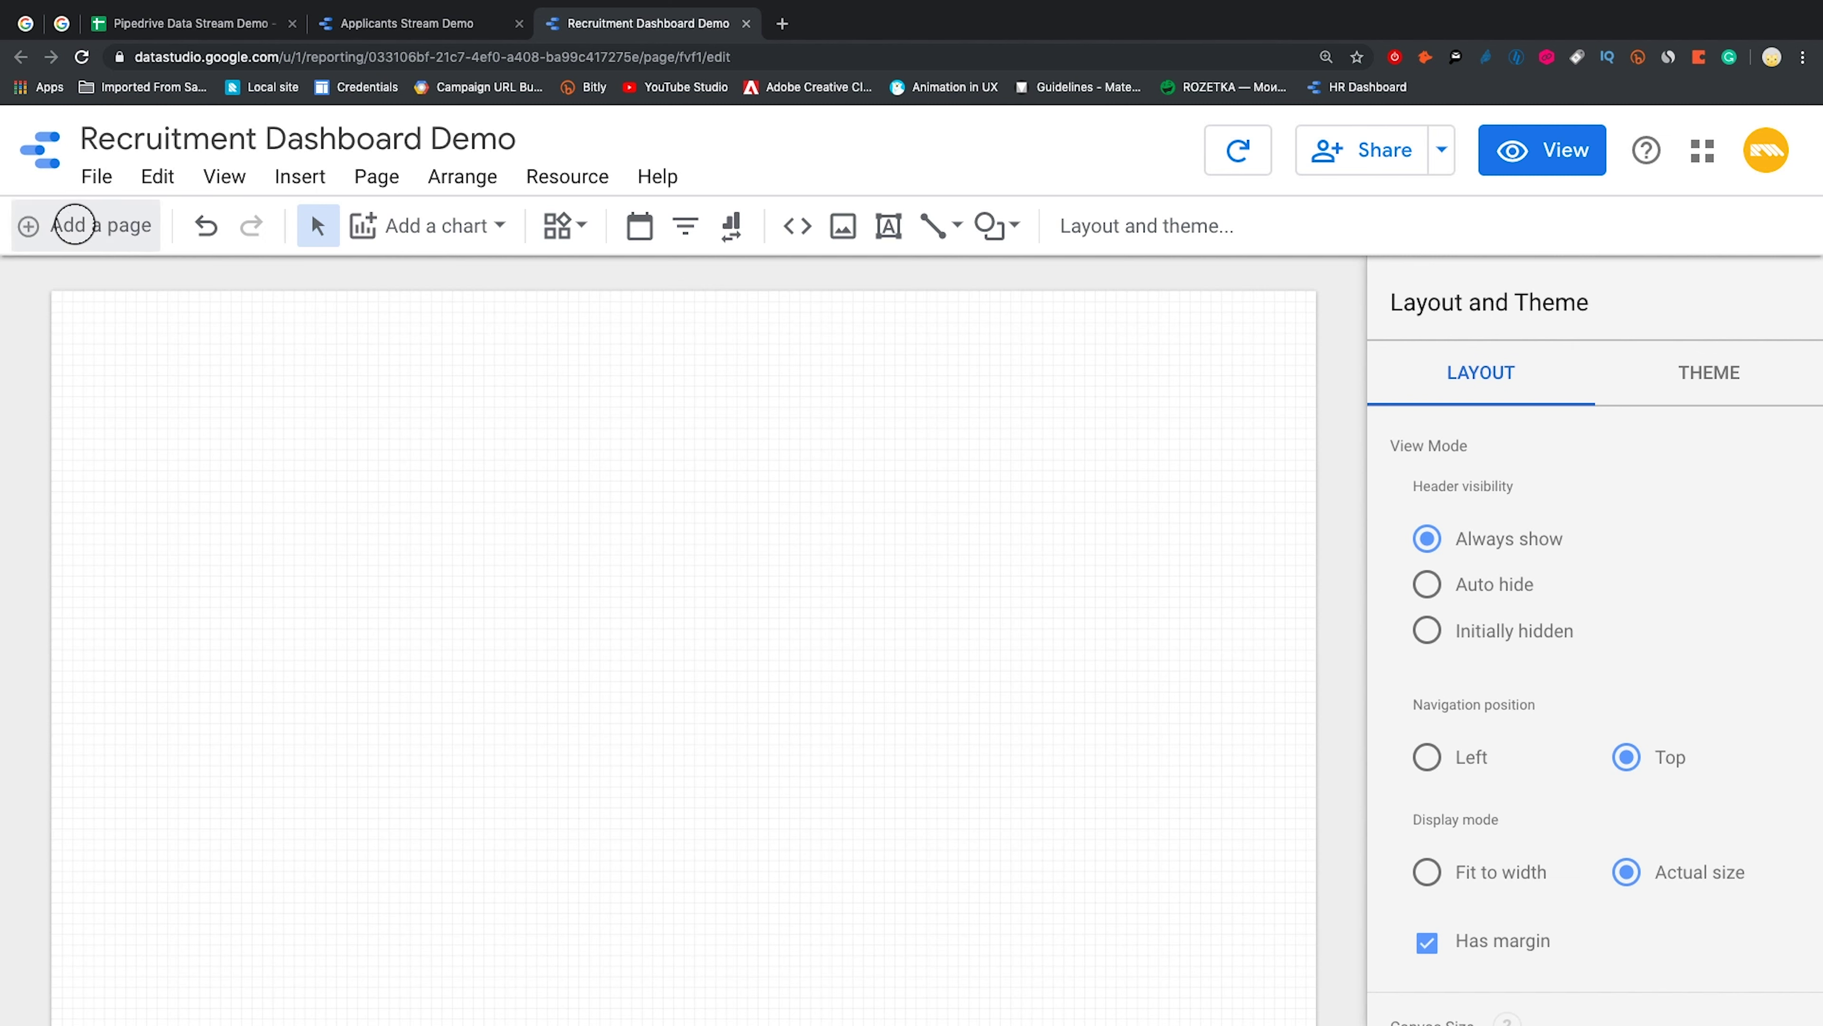
Add a second page to the report and review the page list and its options
left_click(71, 225)
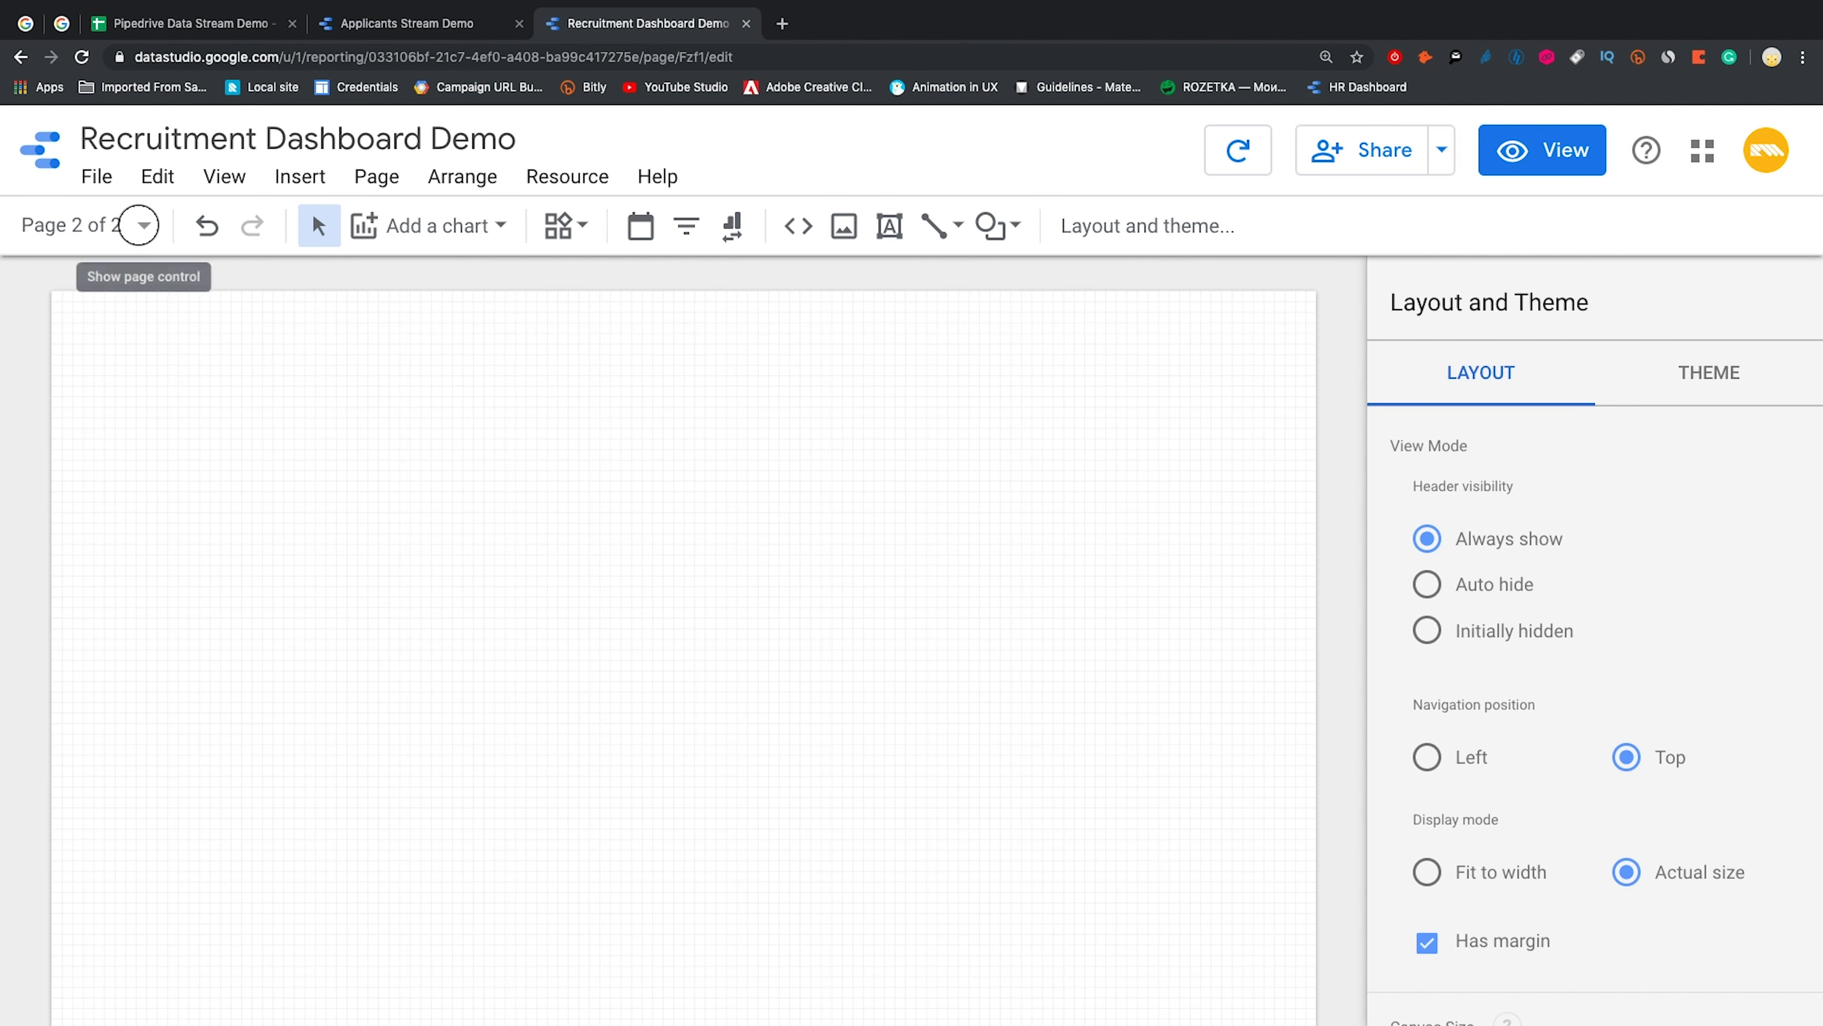
left_click(139, 224)
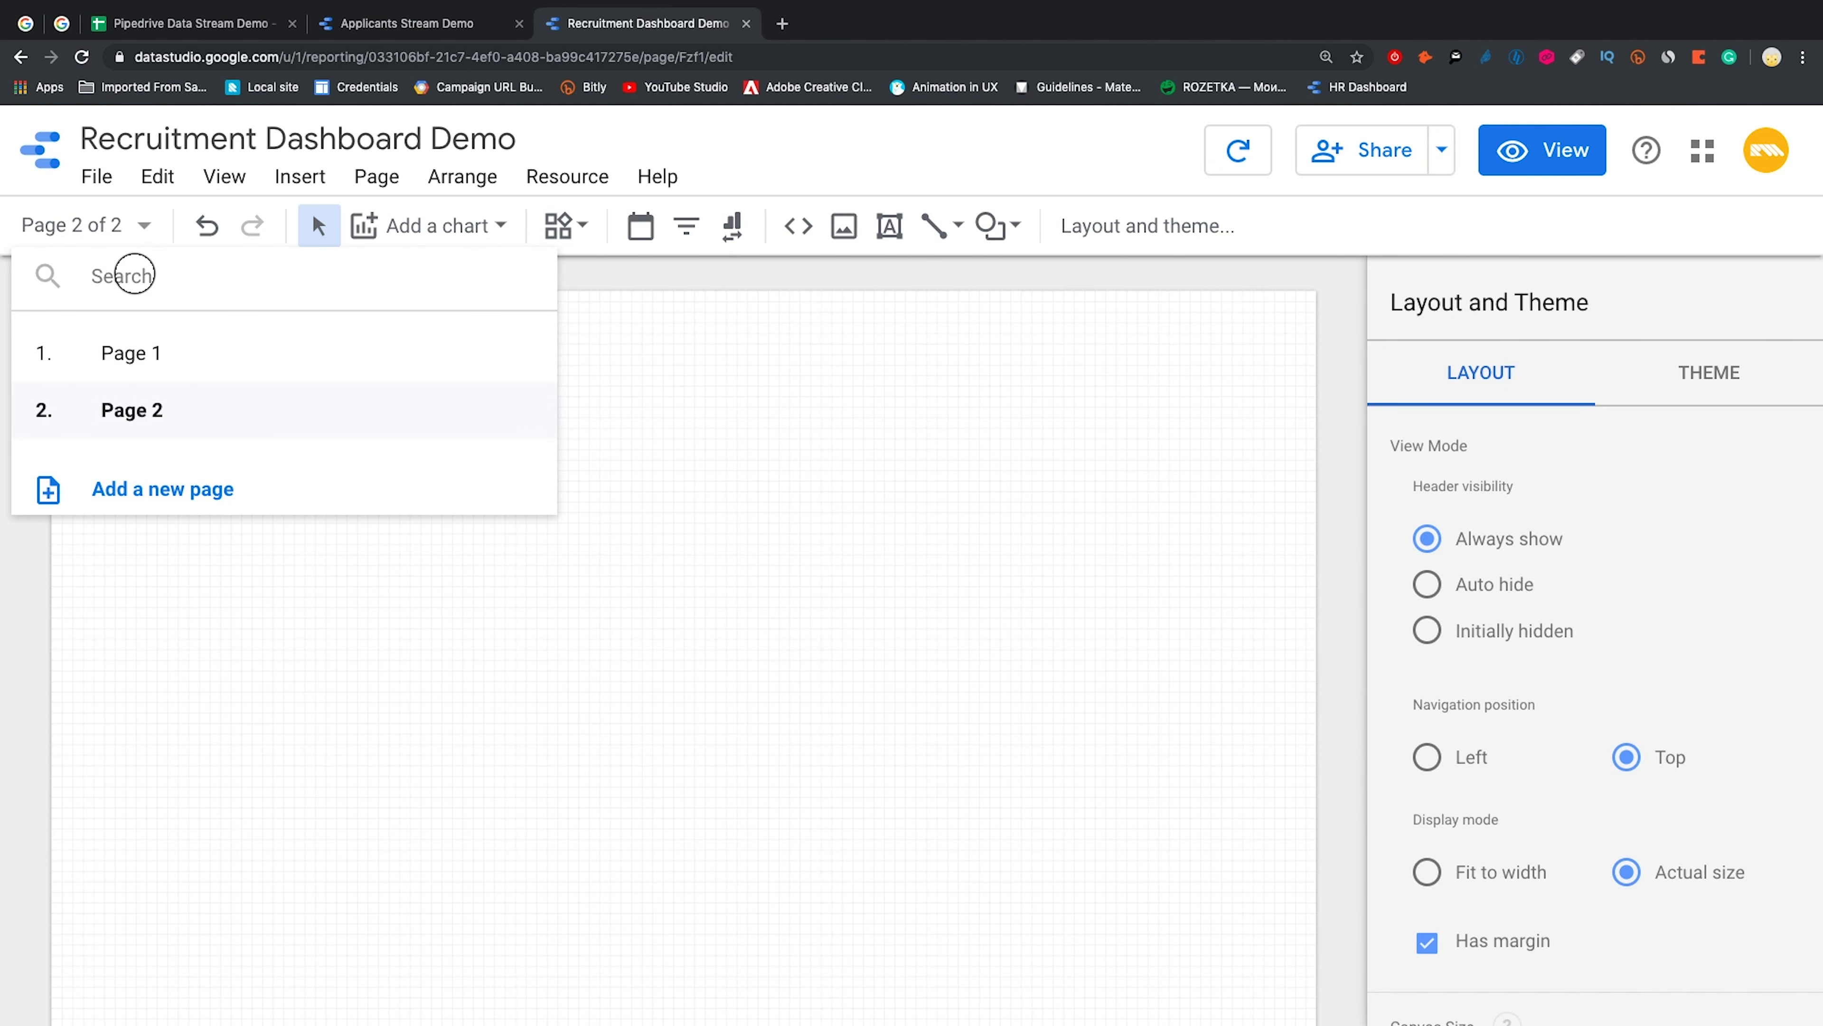
left_click(522, 351)
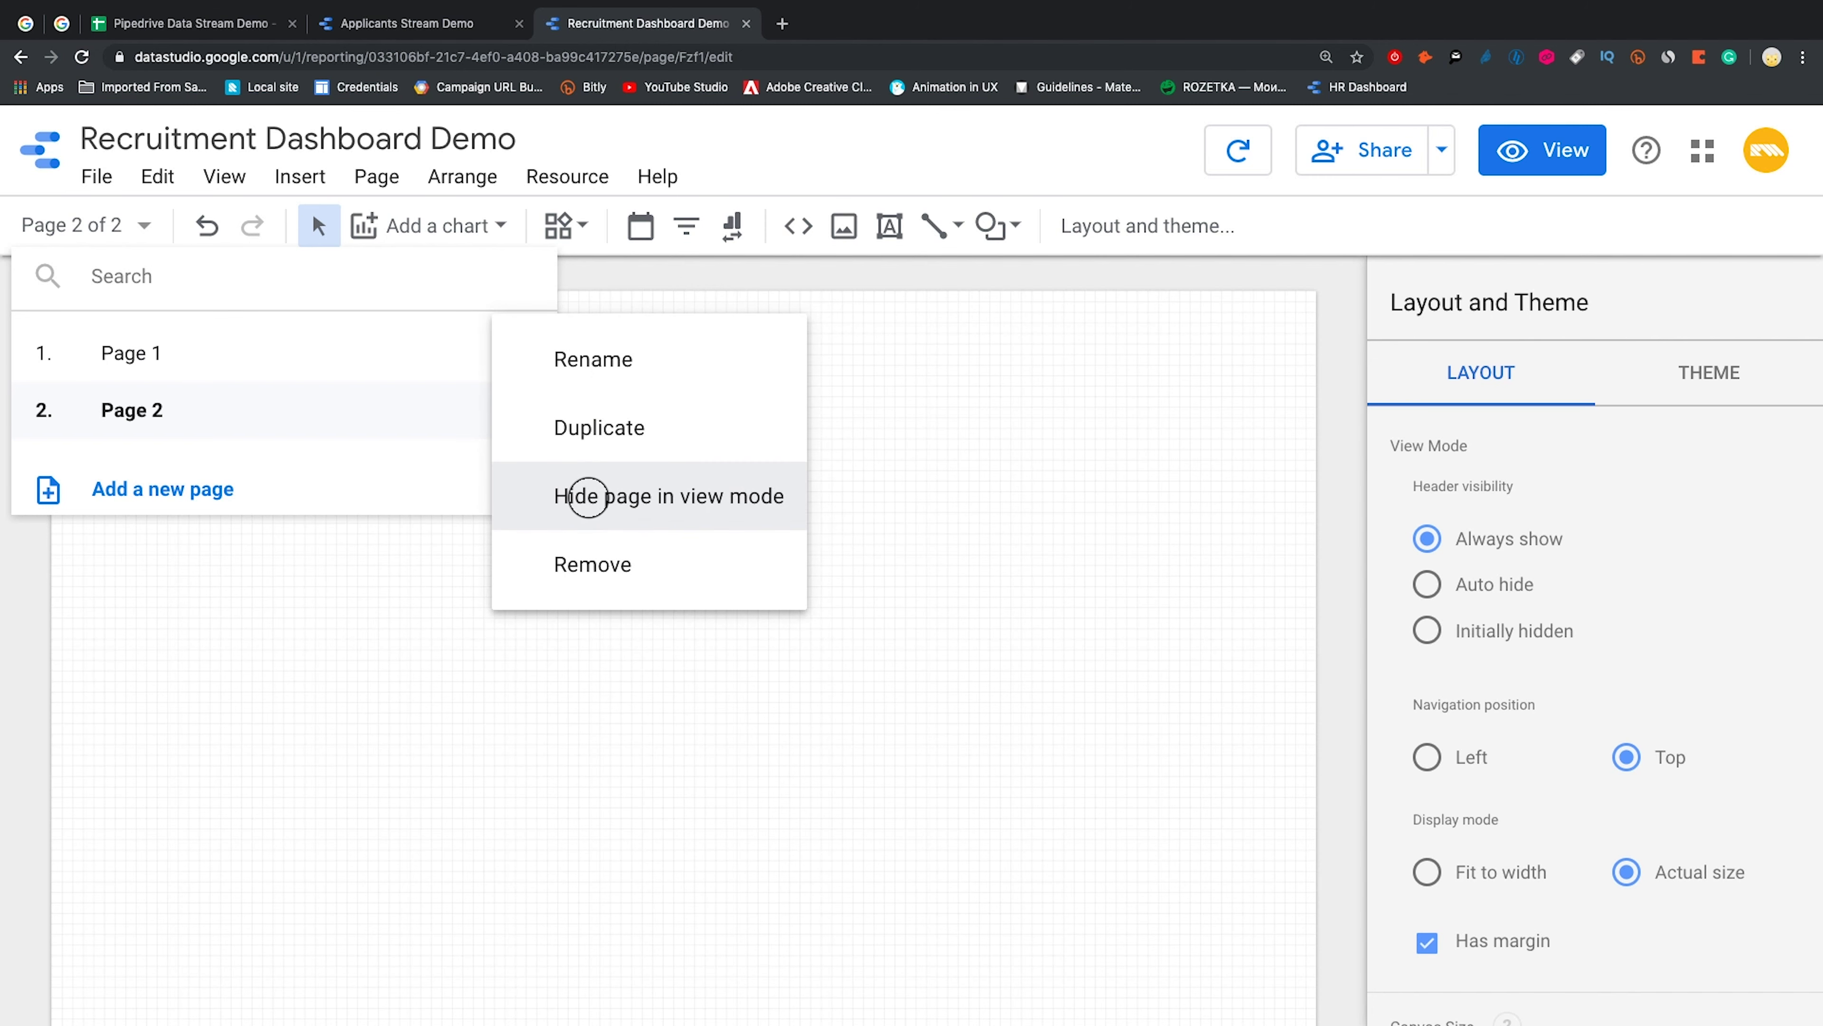
left_click(587, 495)
Set the header to start hidden and the page navigation to Left, previewing in View mode
left_click(1427, 630)
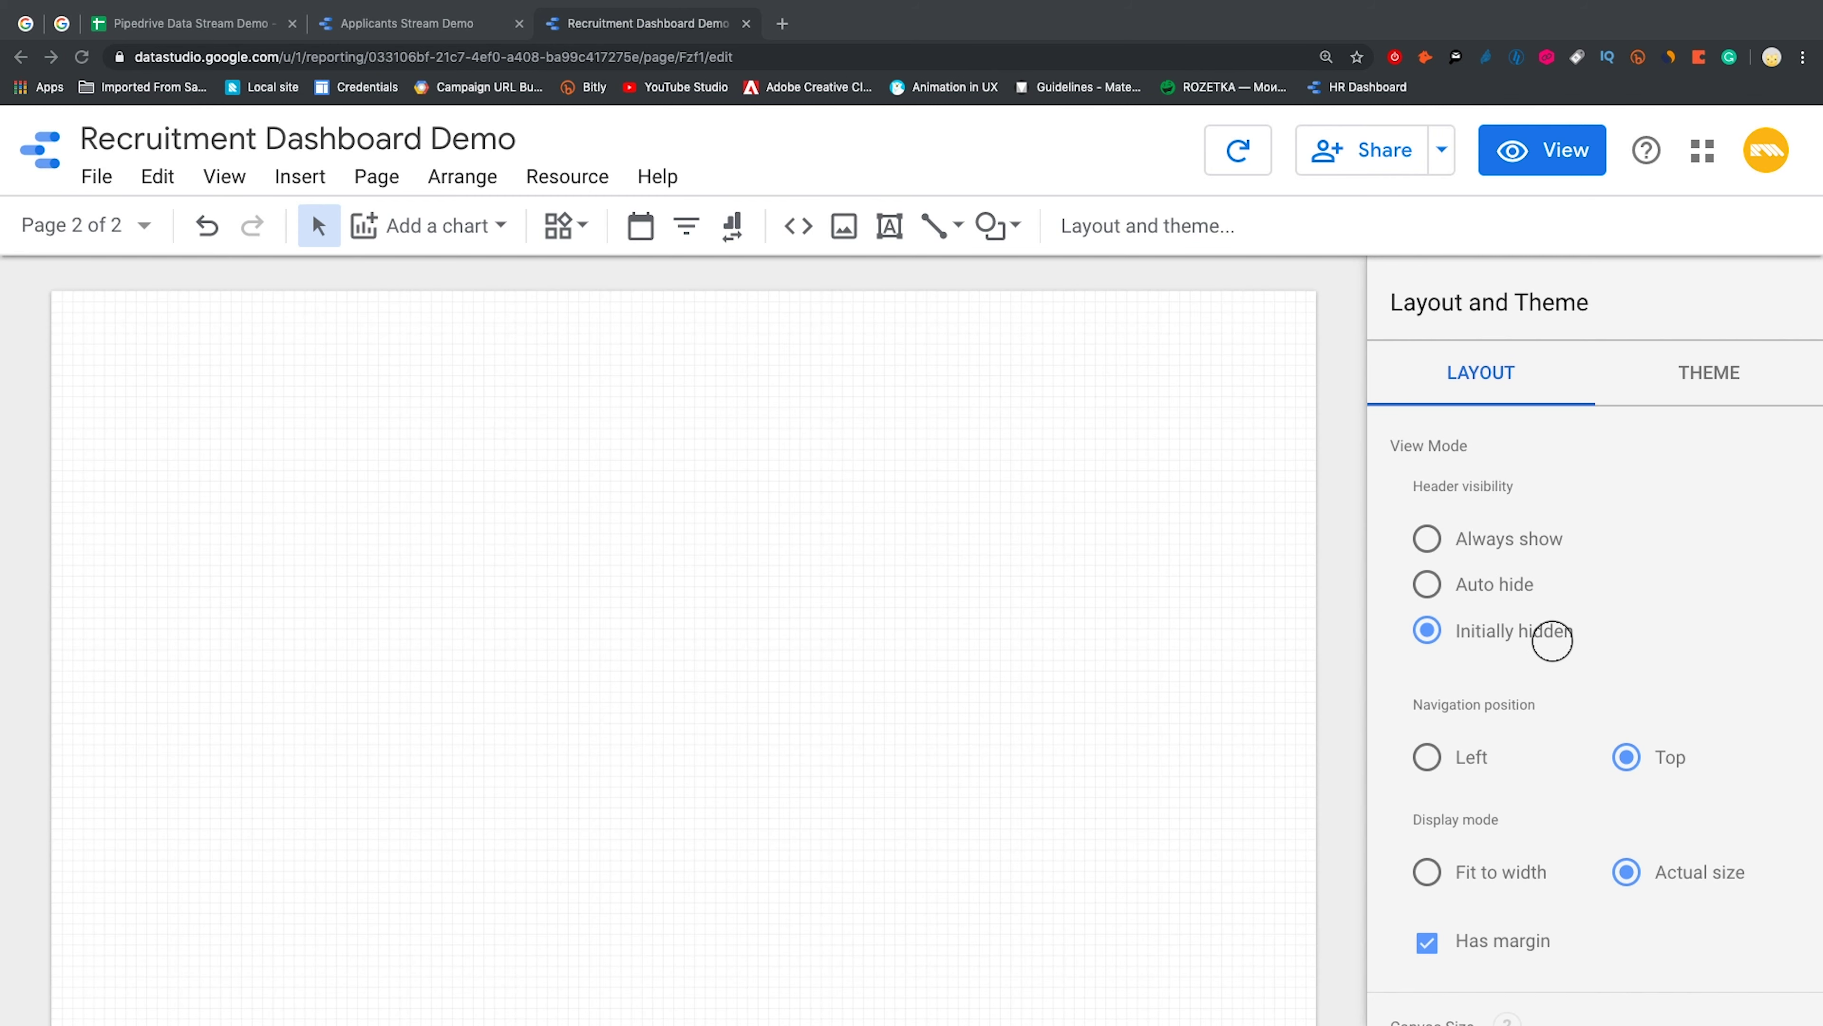
left_click(1547, 152)
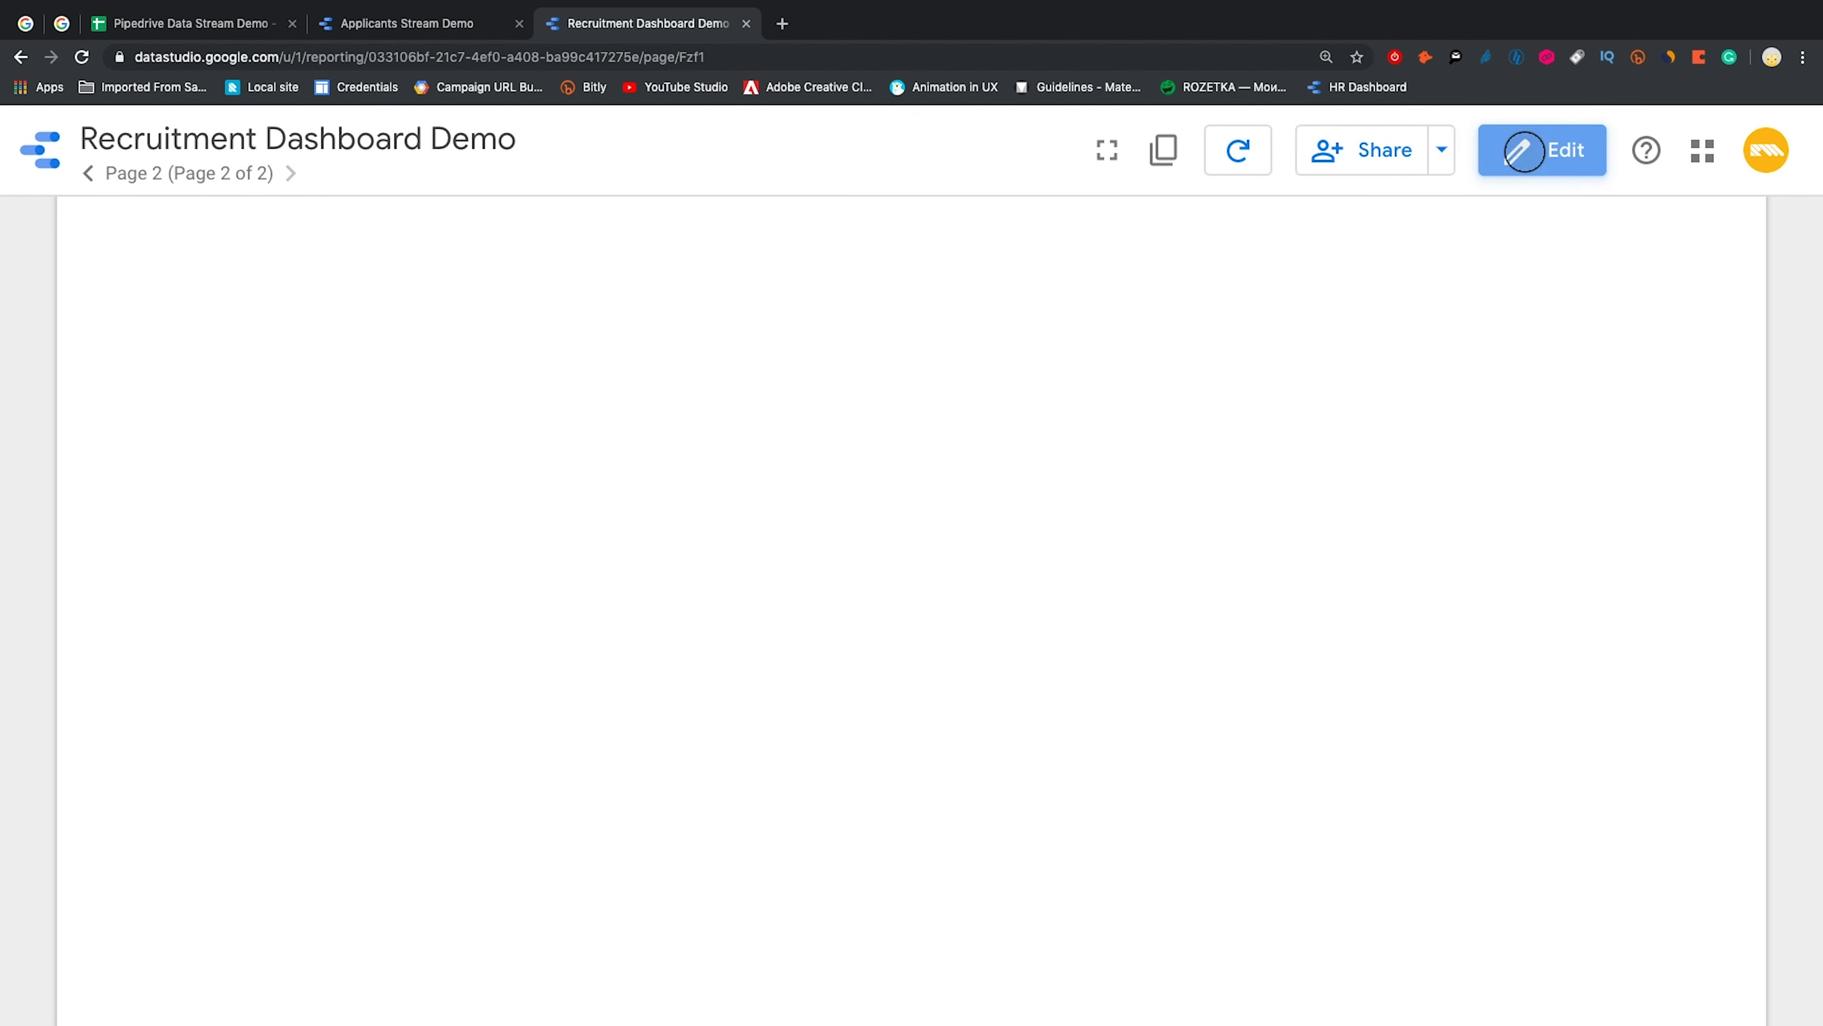
left_click(1543, 155)
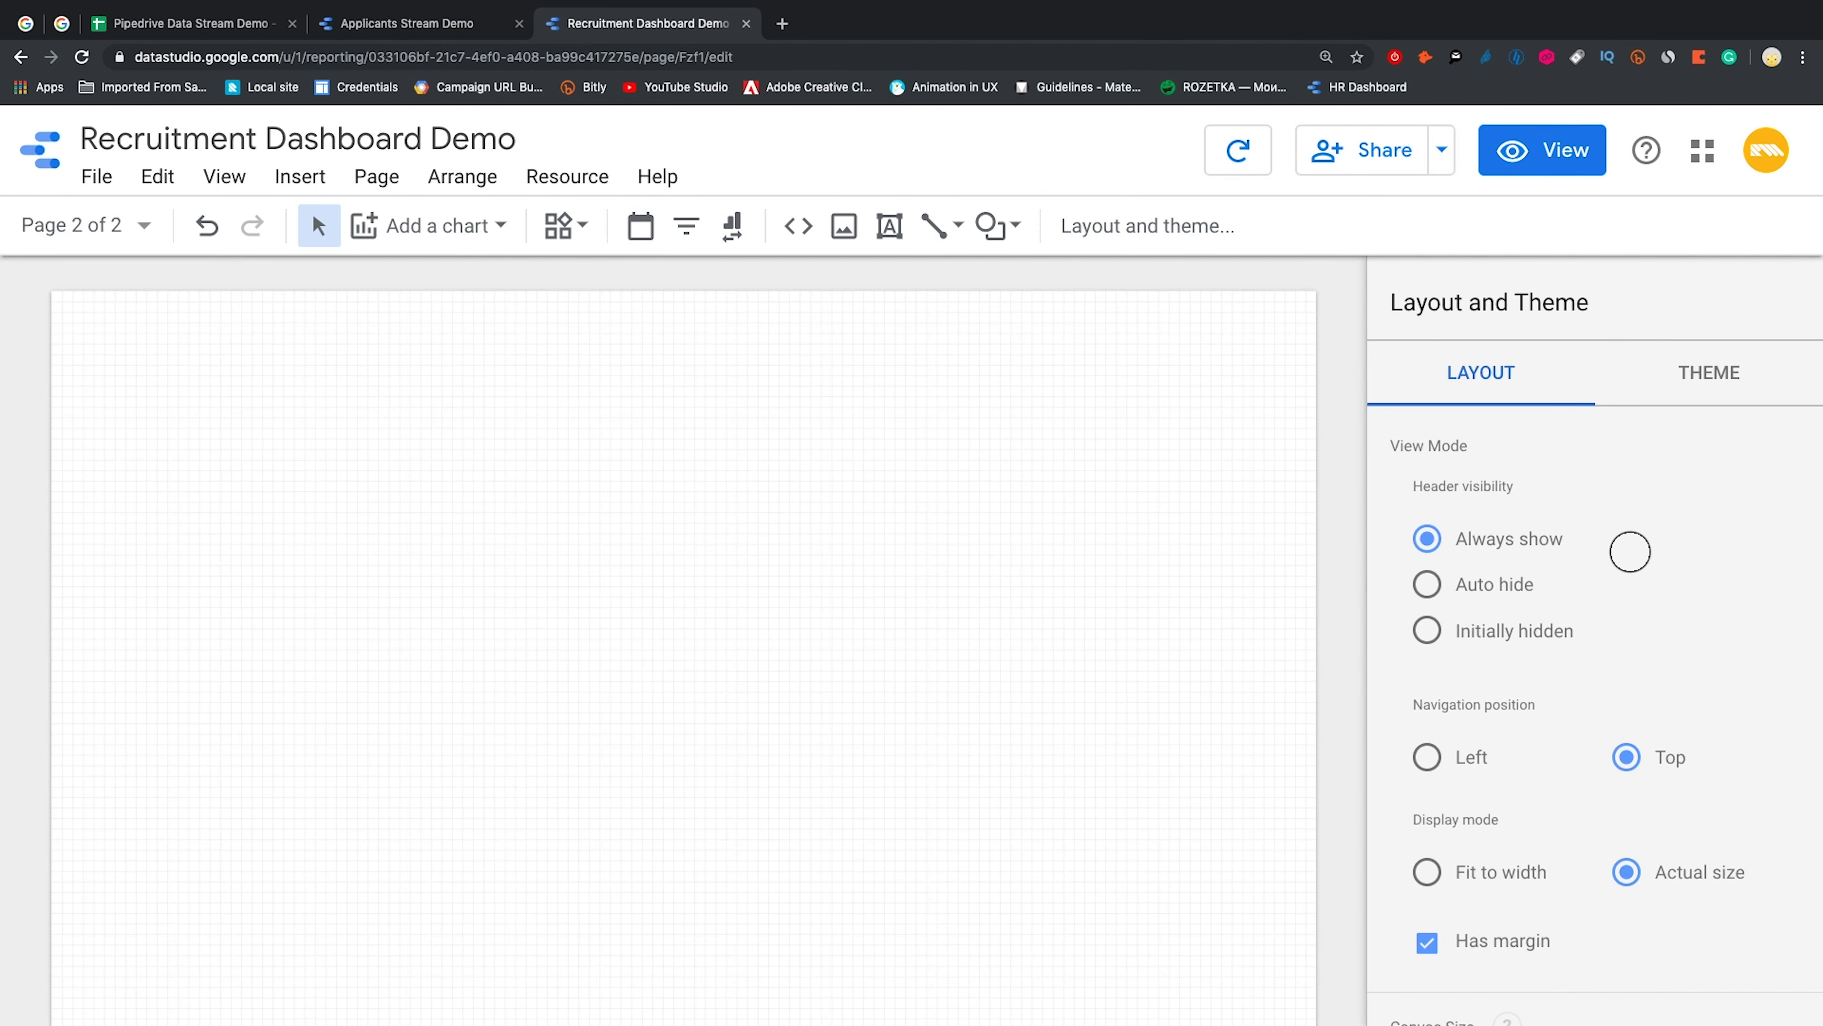
scroll(1598, 561, "down", 3)
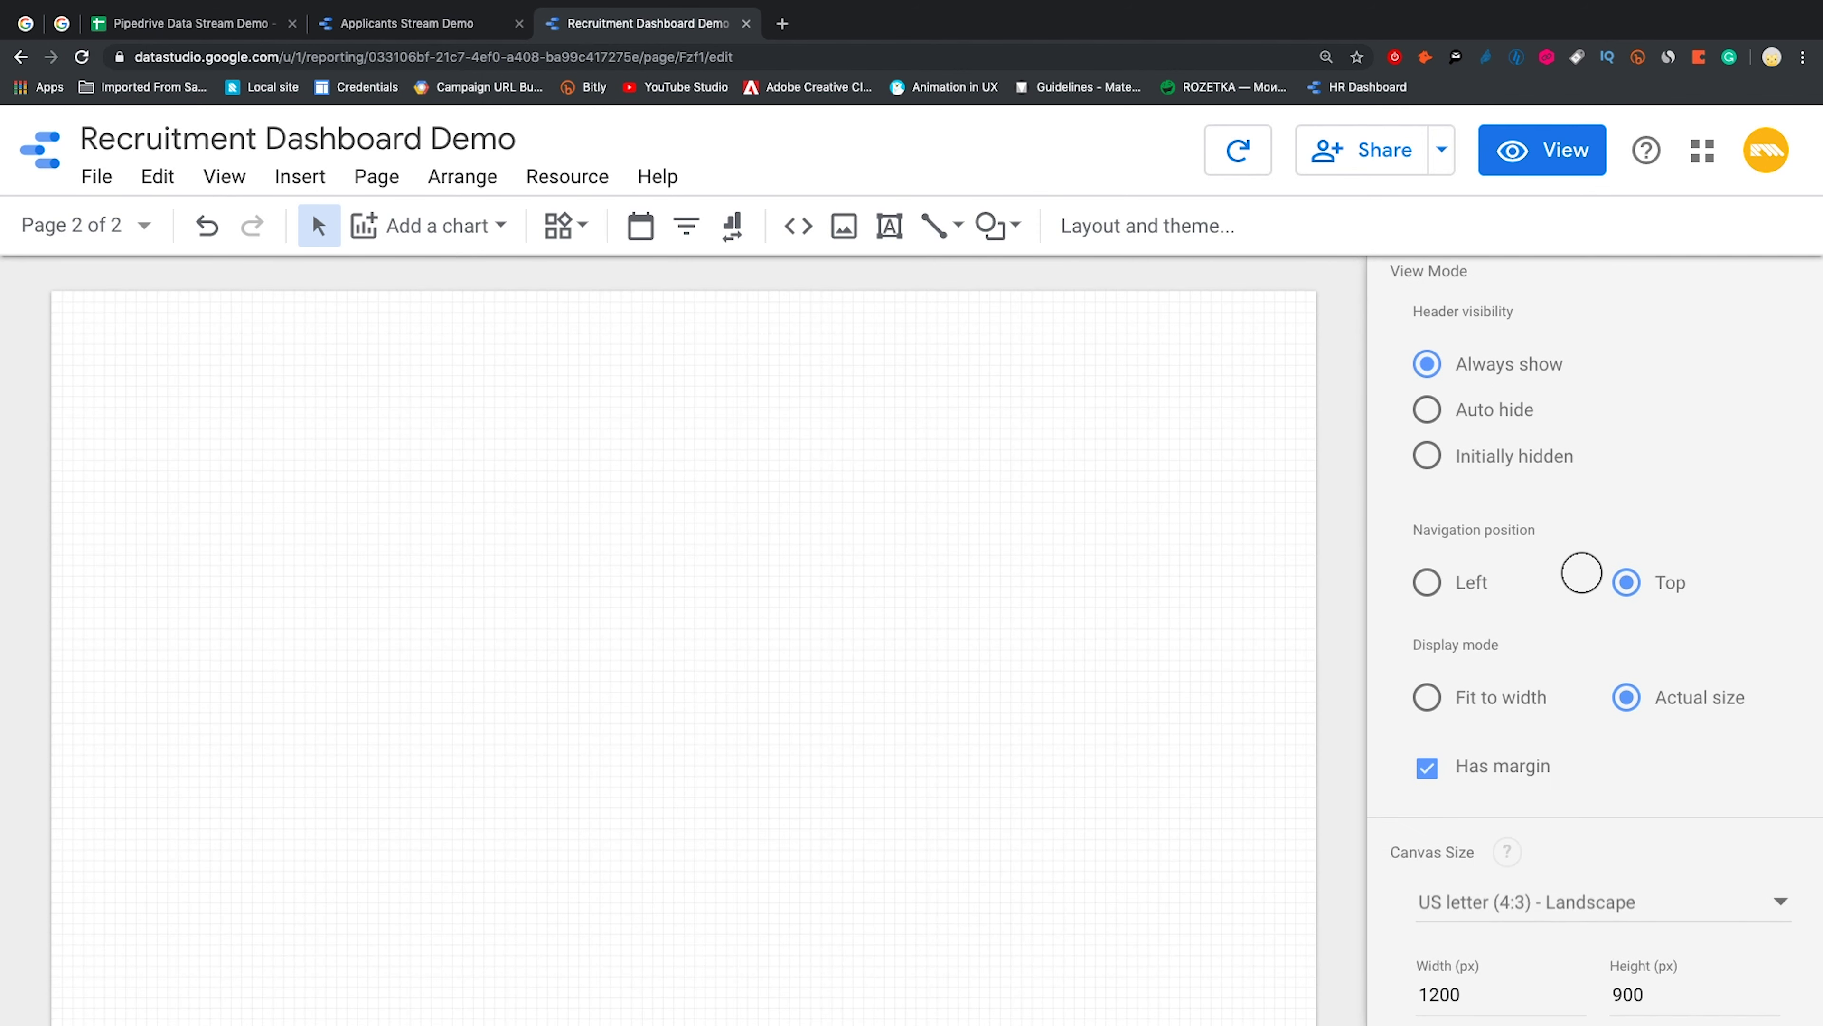
left_click(1427, 582)
scroll(1433, 639, "up", 3)
left_click(1540, 154)
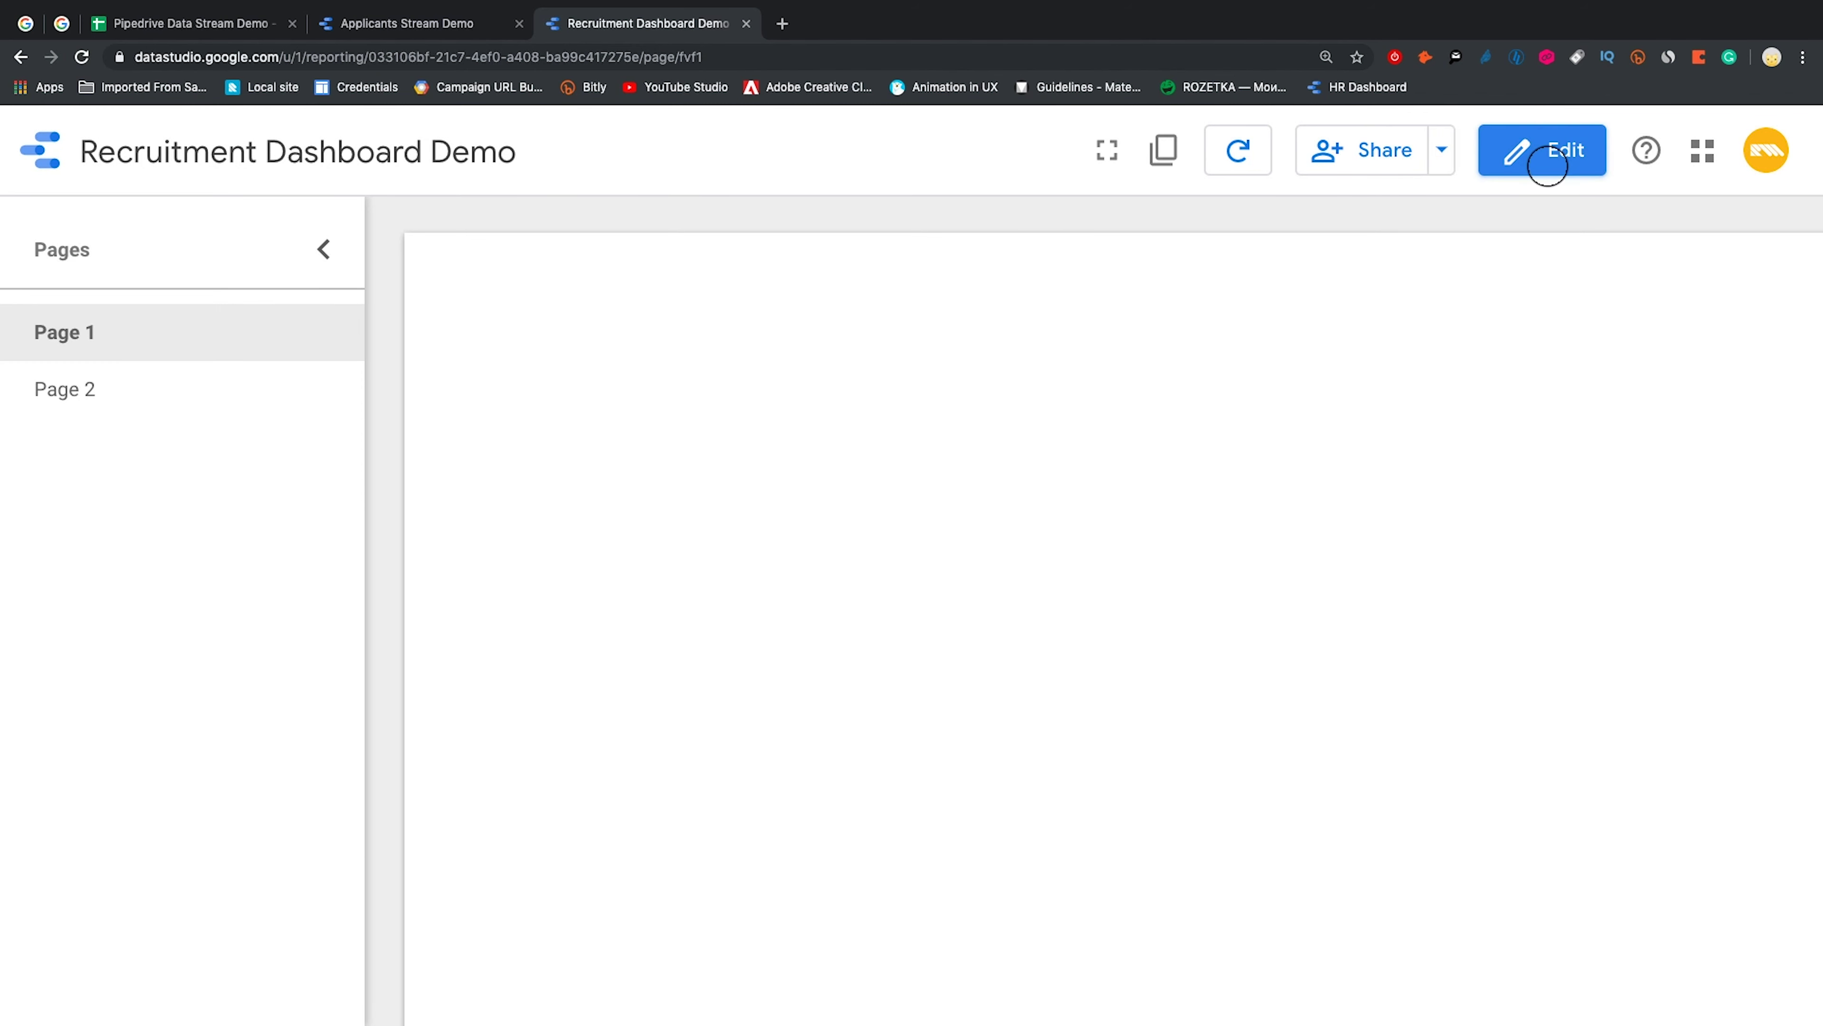
left_click(1547, 155)
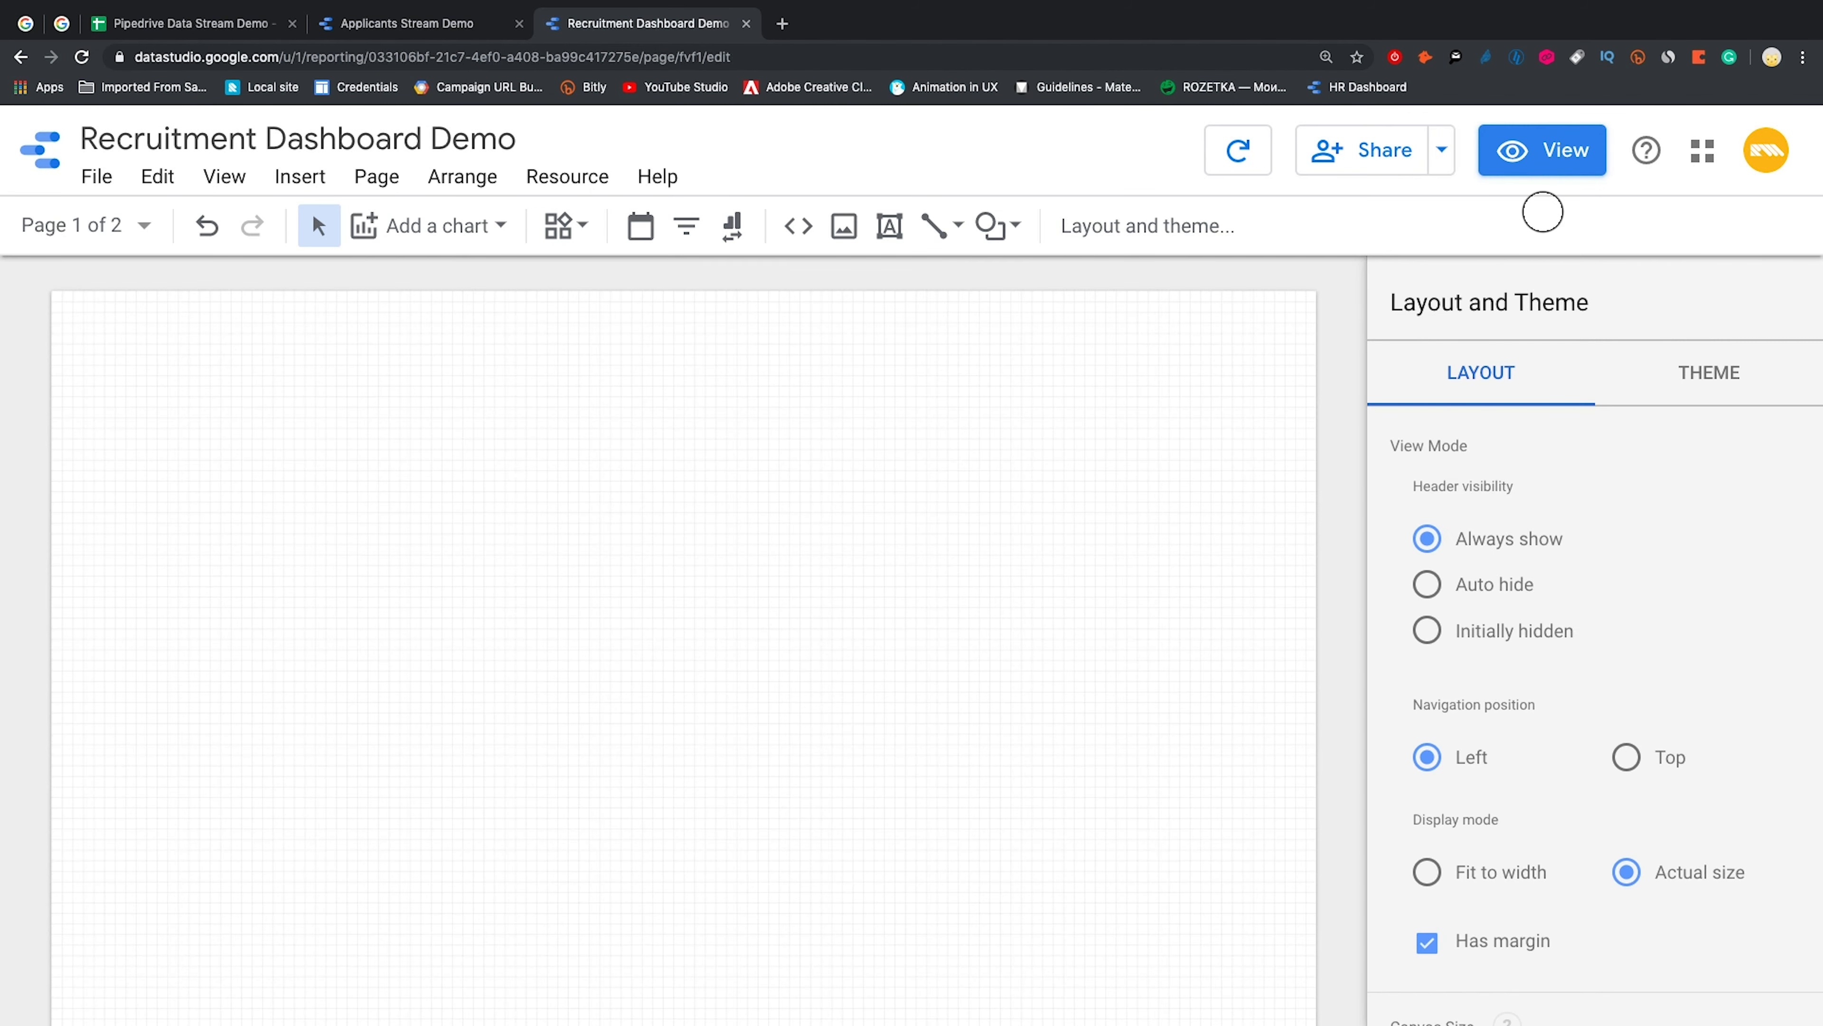
scroll(1580, 574, "down", 5)
left_click(1608, 500)
left_click(1616, 583)
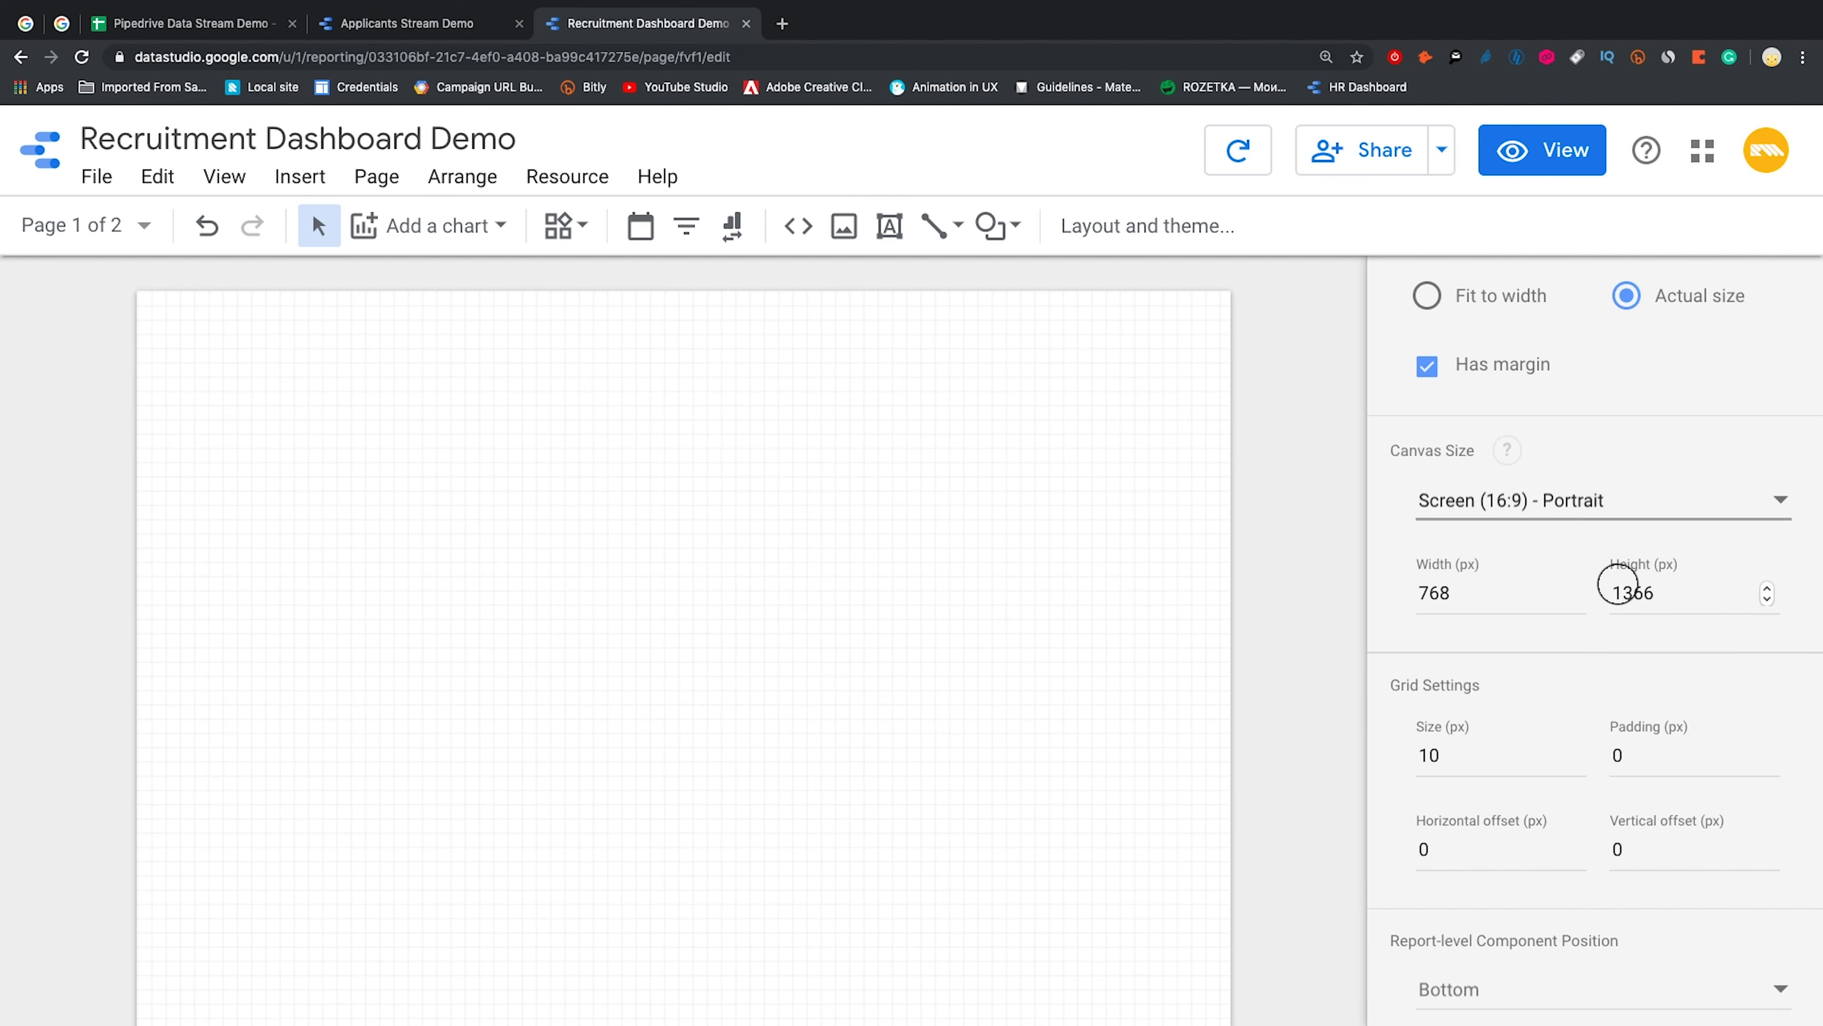
left_click(1774, 503)
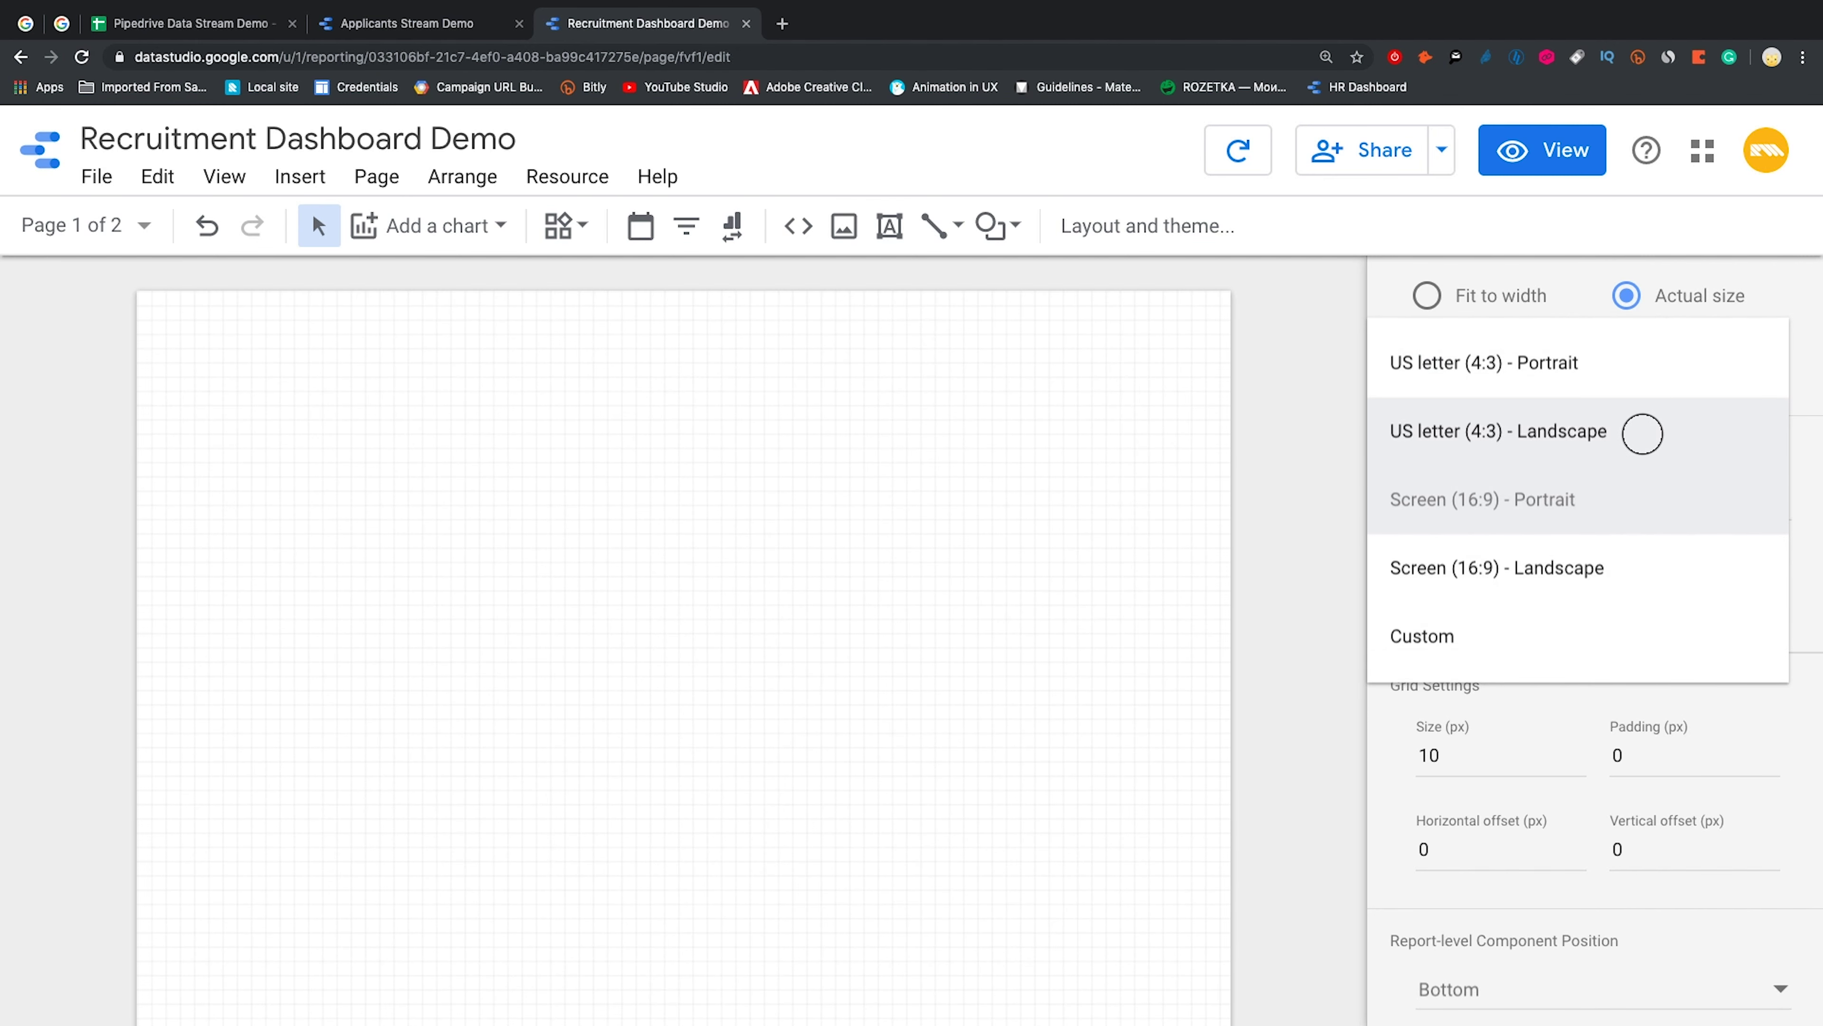
left_click(1642, 433)
scroll(1701, 468, "up", 5)
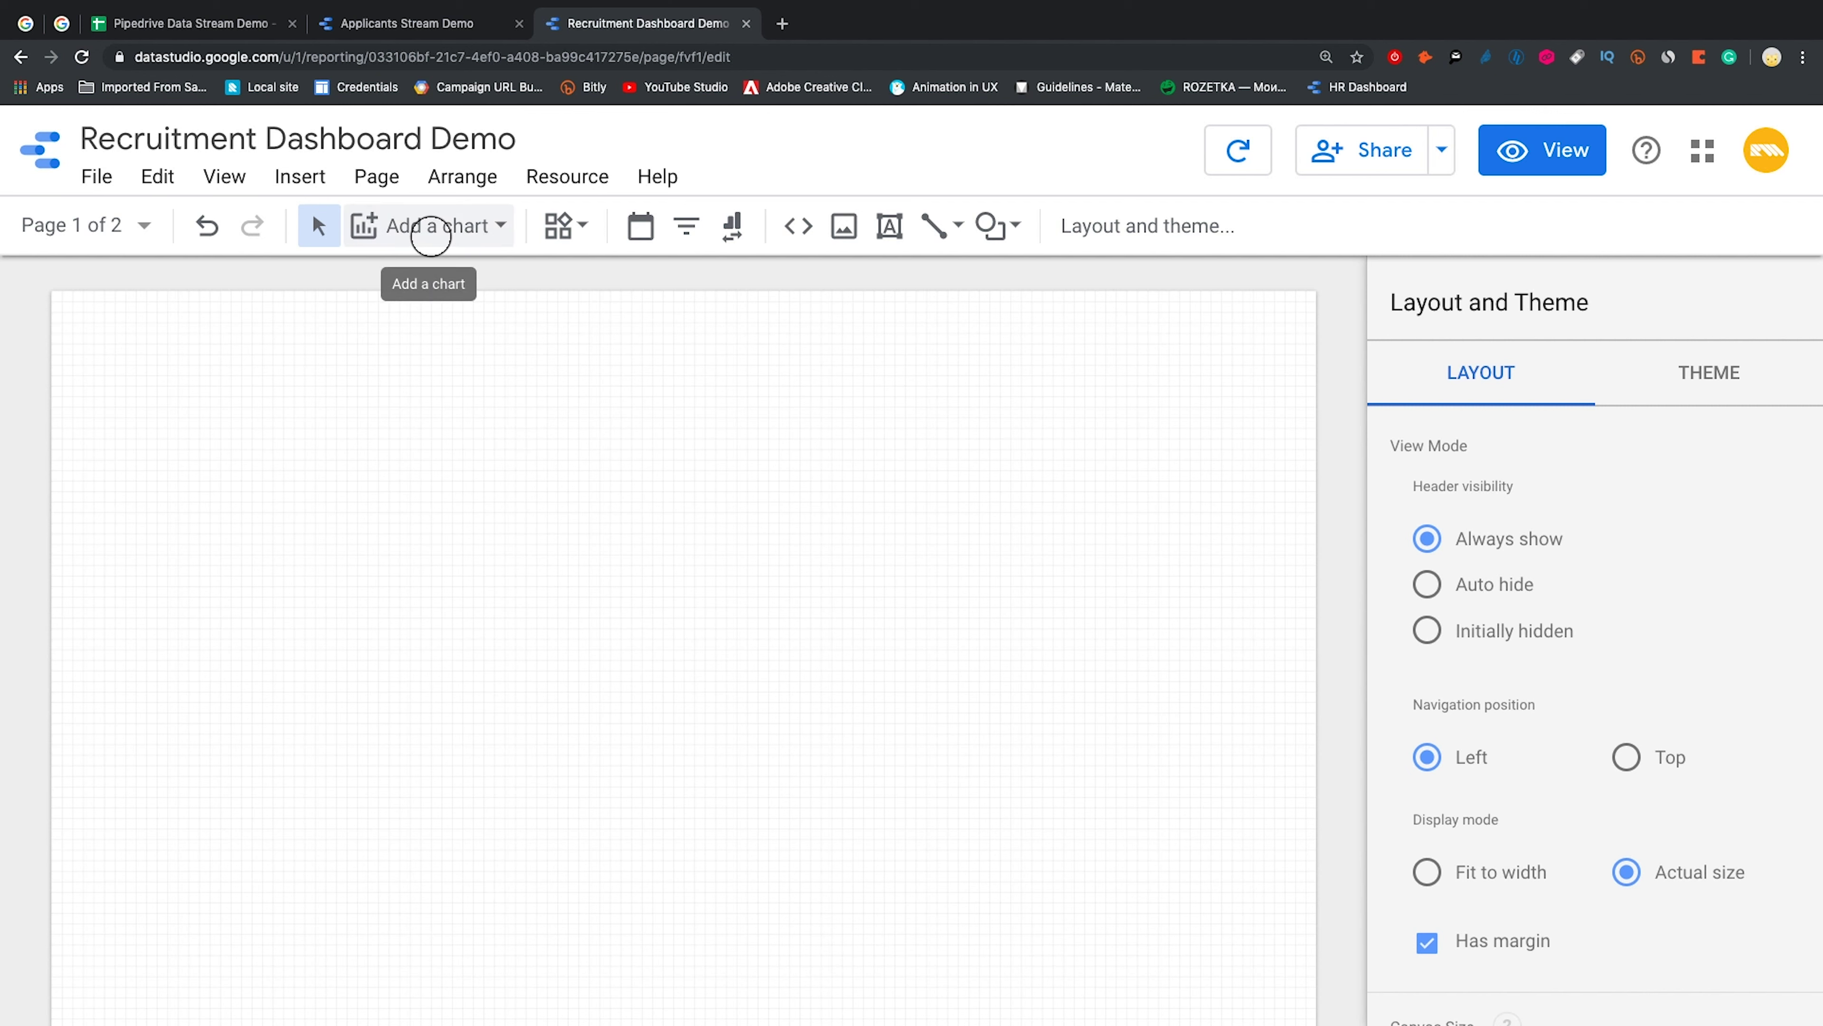
Insert a table on page 1 showing Position with summed Applicant ID
left_click(430, 235)
left_click(387, 324)
left_click(146, 385)
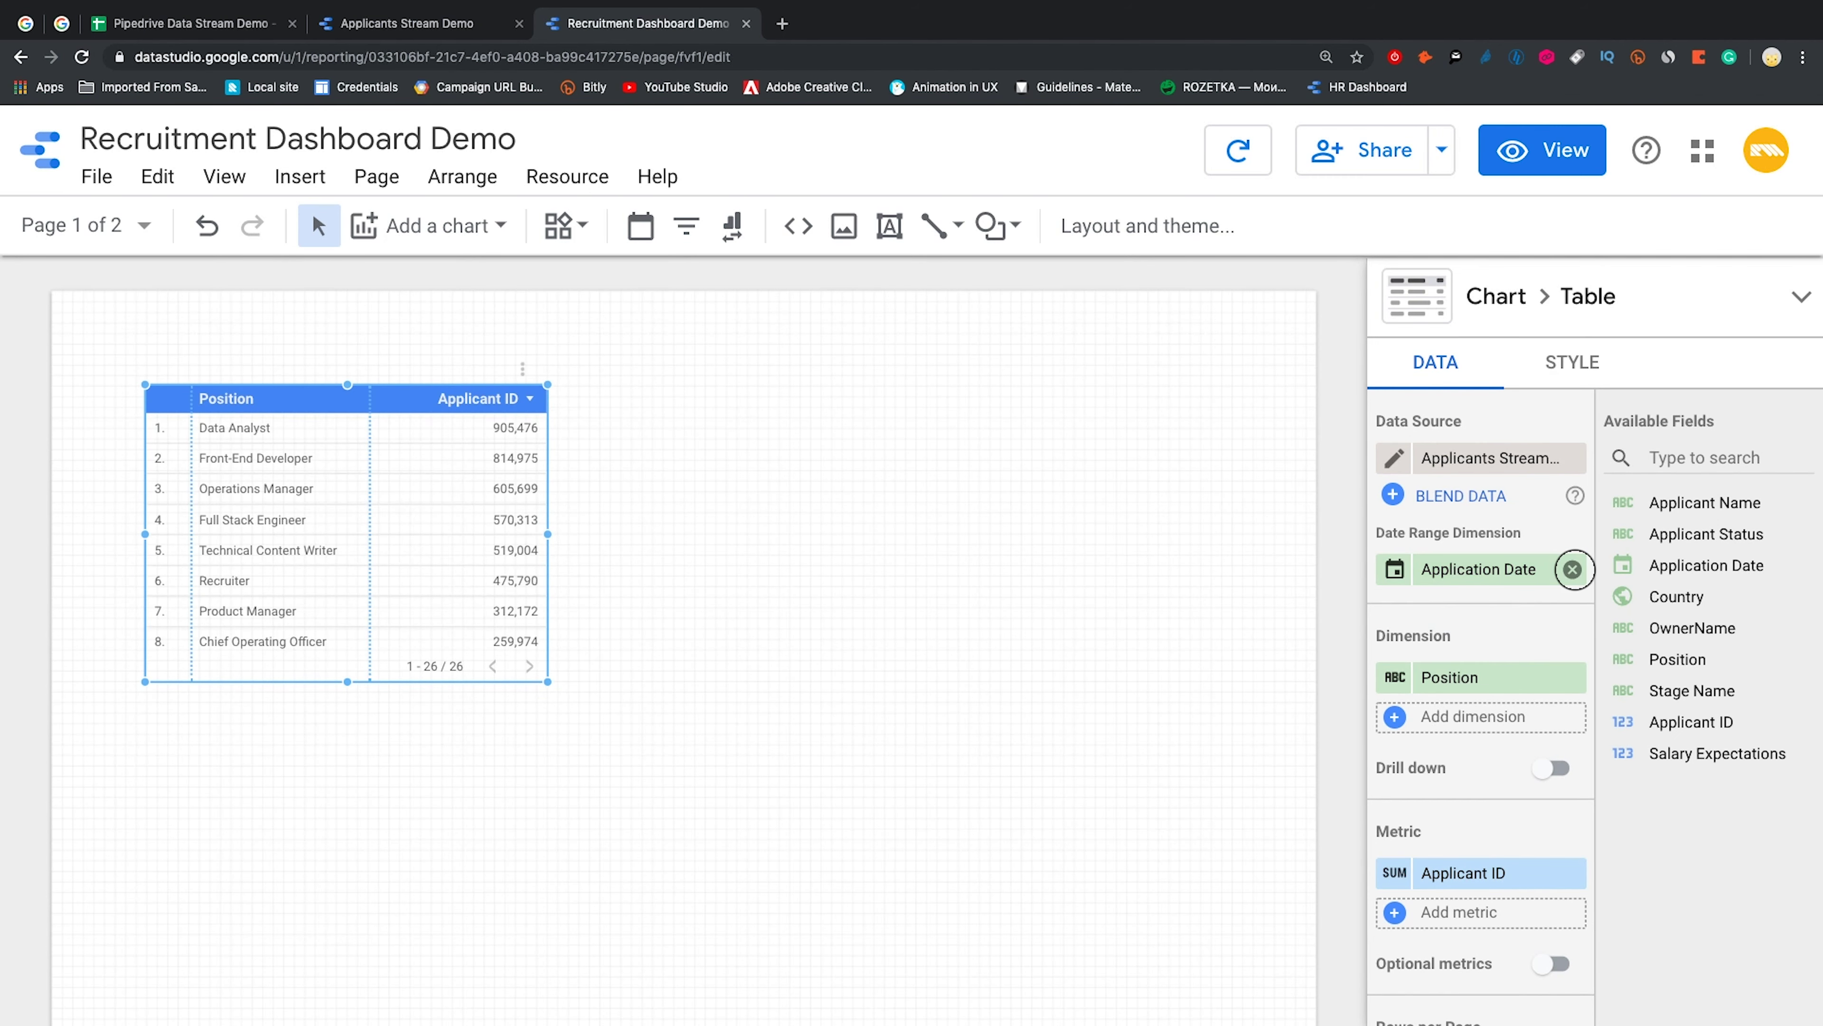
scroll(1513, 584, "down", 3)
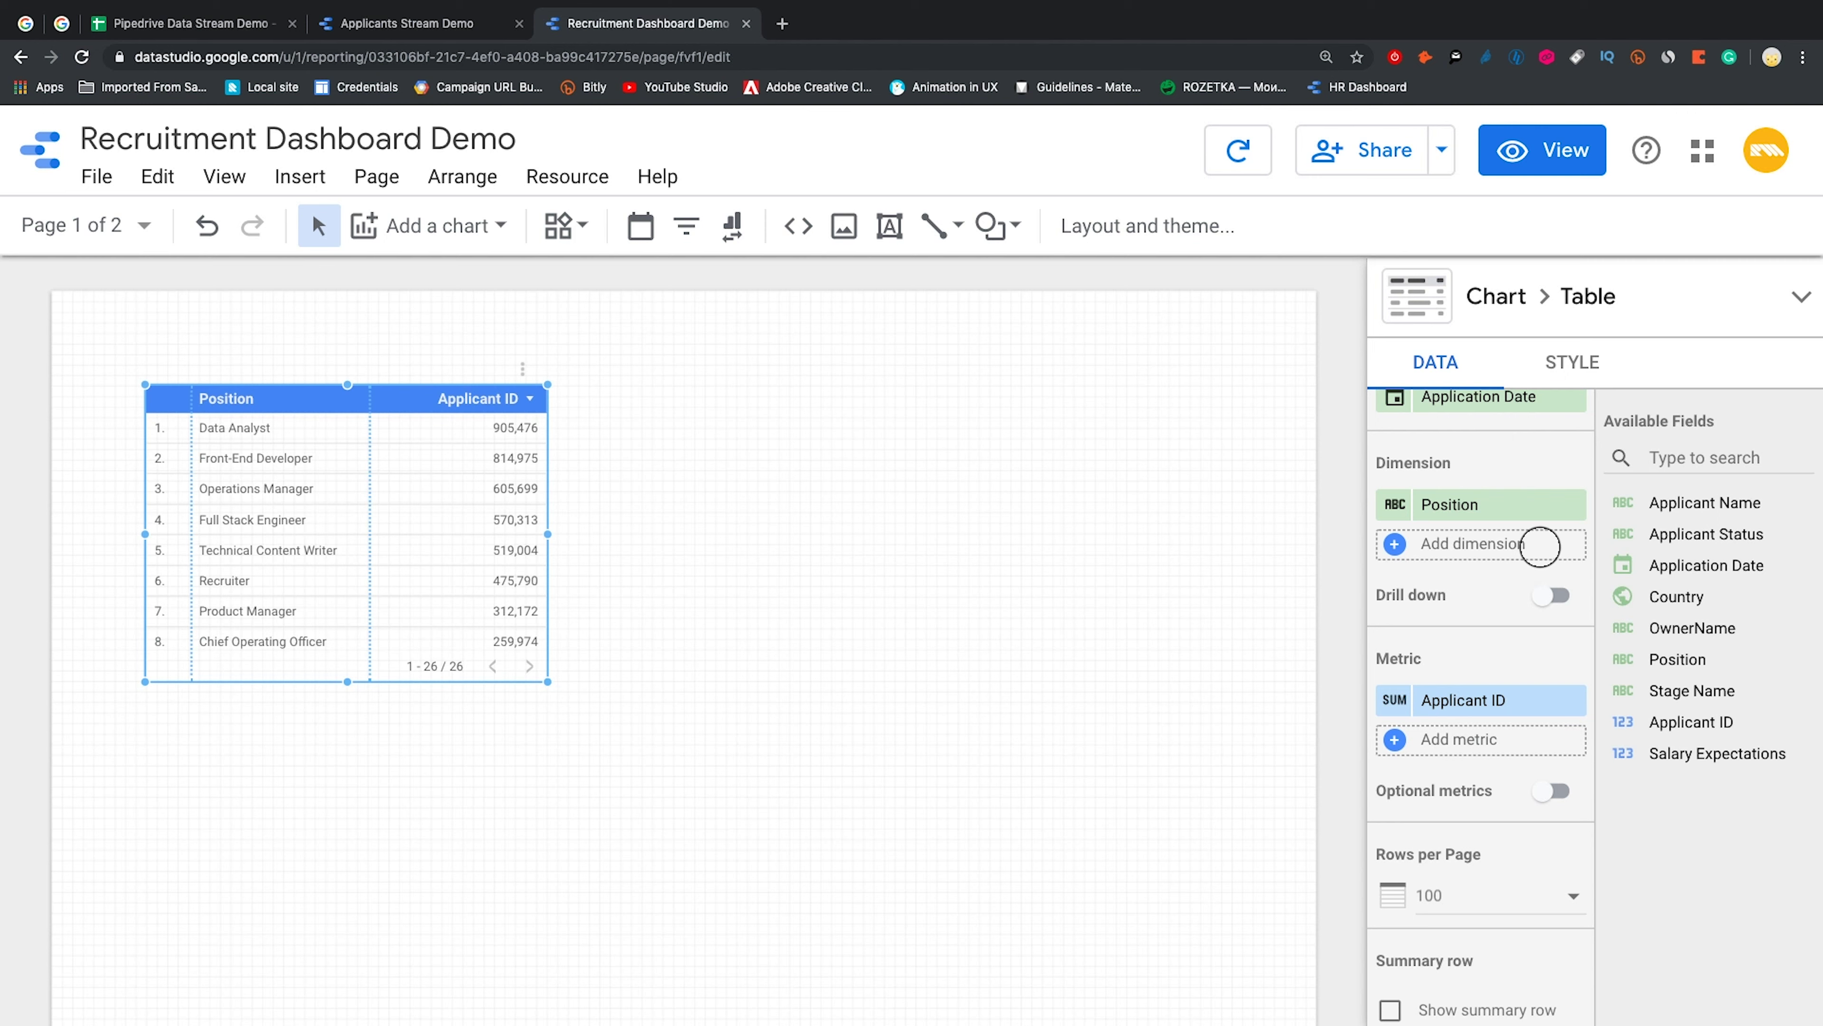
Add Application Date, Applicant Name, Stage Name and OwnerName columns, then check the sheet's recruiter column
left_click(1540, 547)
left_click(1429, 681)
left_click(1479, 584)
left_click(1466, 758)
left_click(1546, 620)
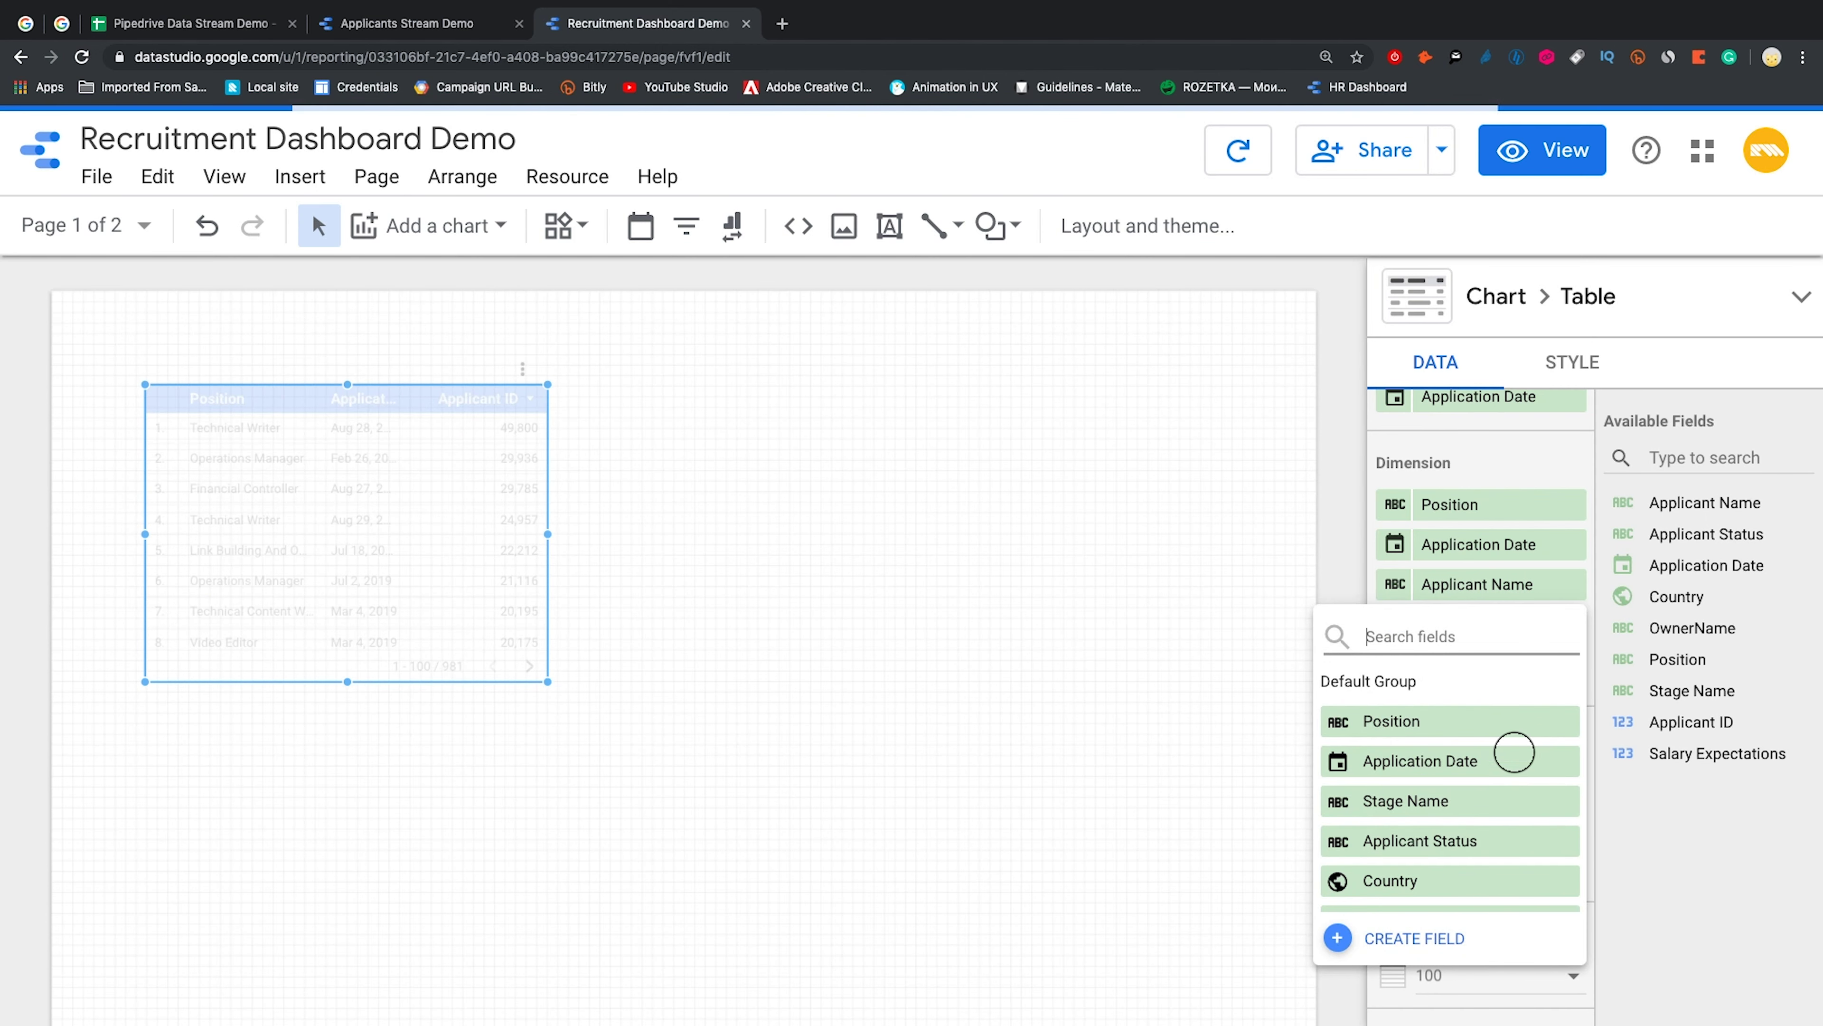
left_click(1510, 801)
left_click(1538, 664)
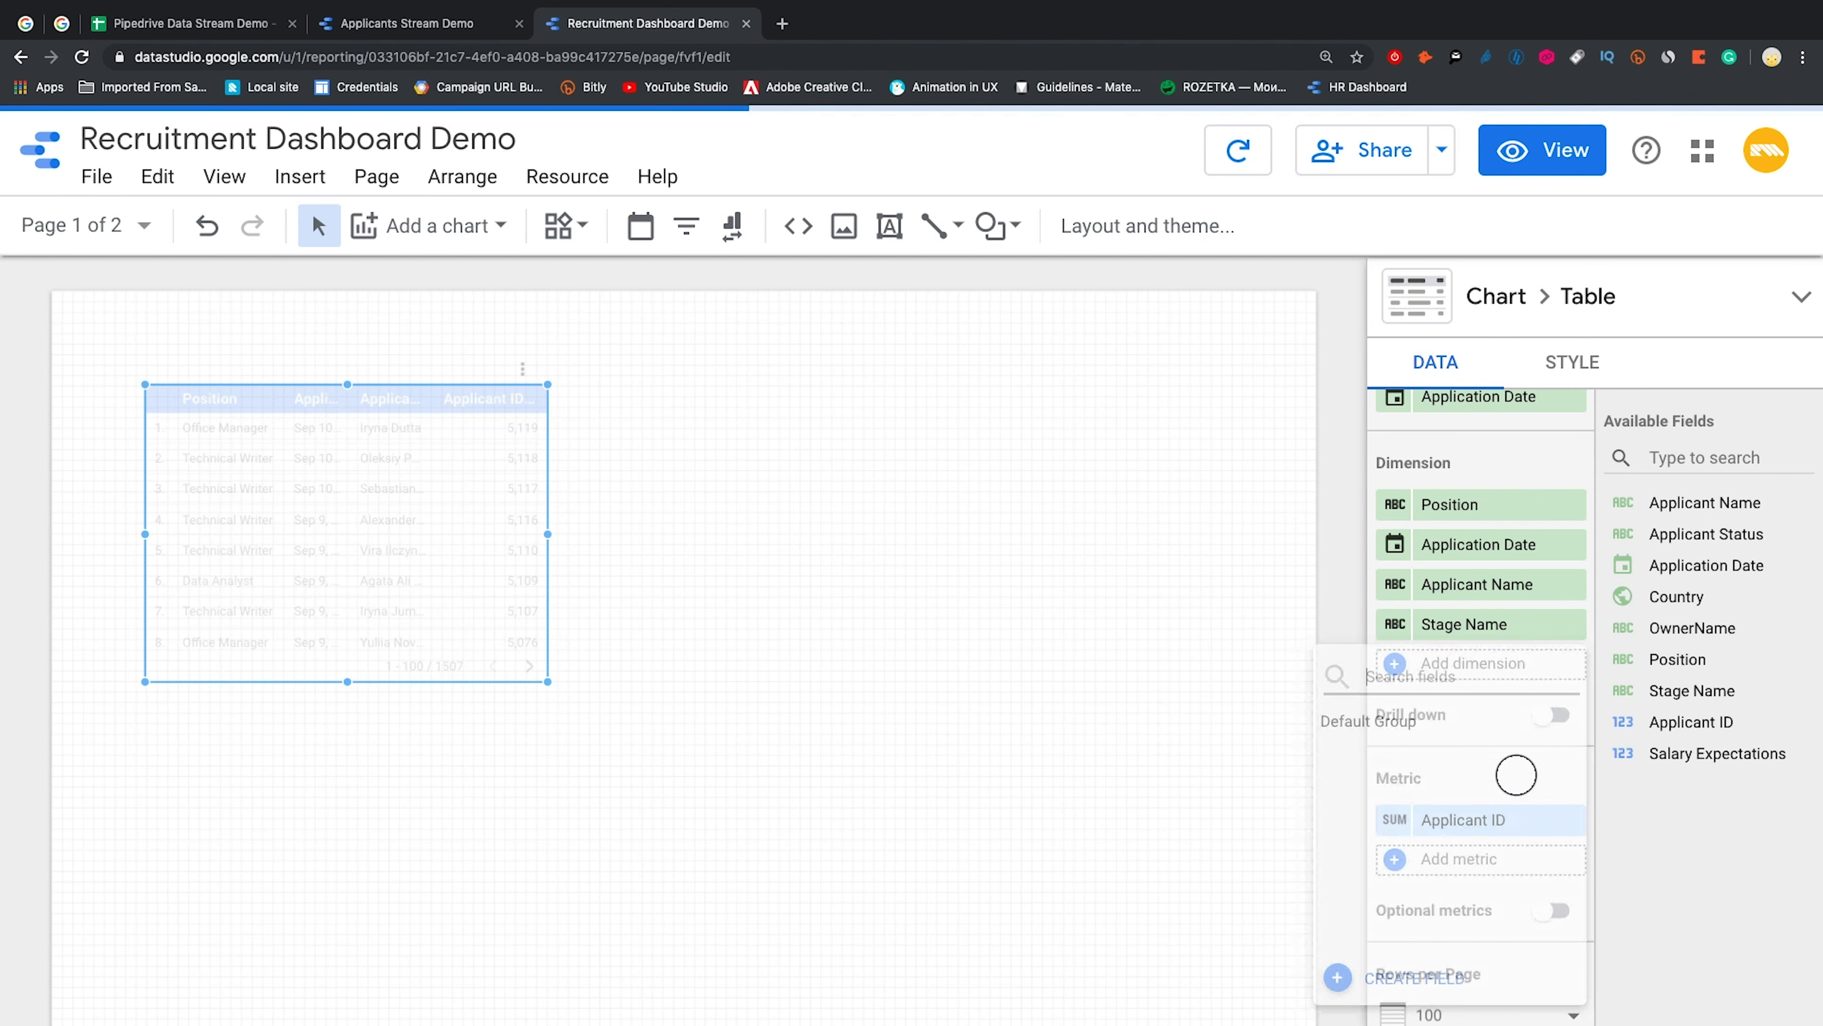
scroll(1464, 862, "down", 3)
left_click(1433, 850)
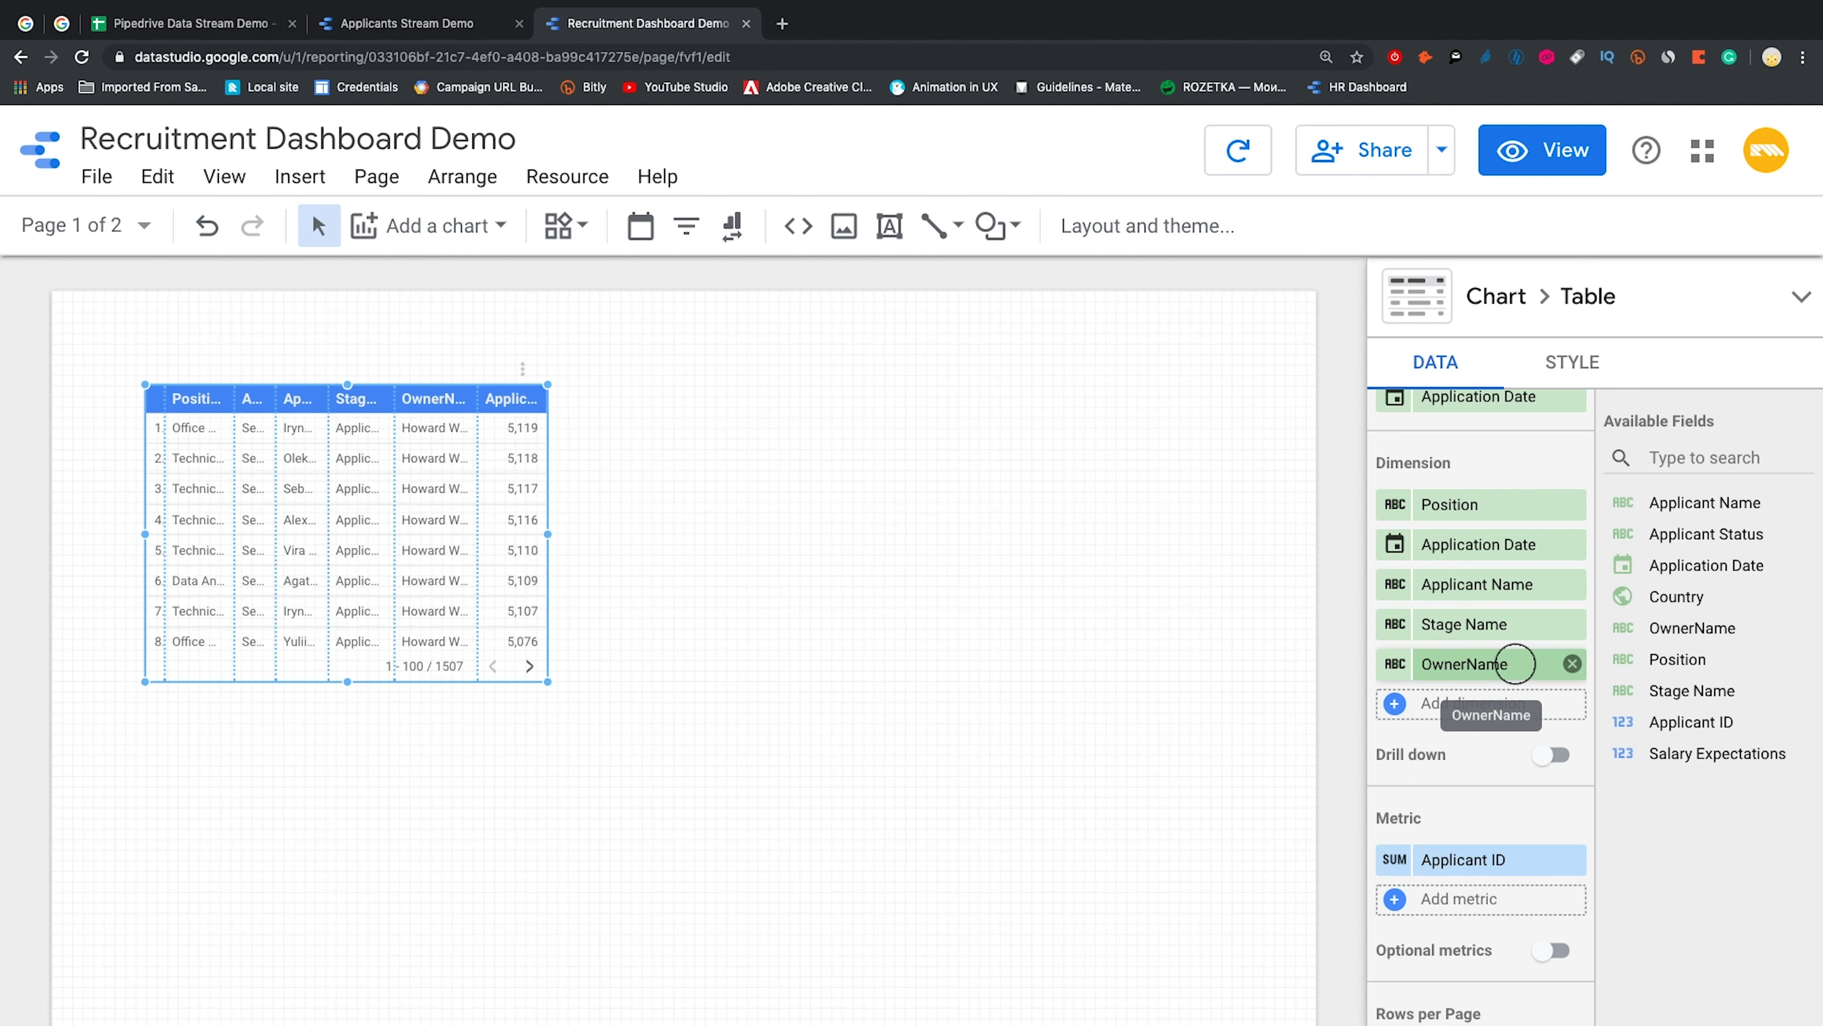
left_click(191, 23)
left_click(750, 297)
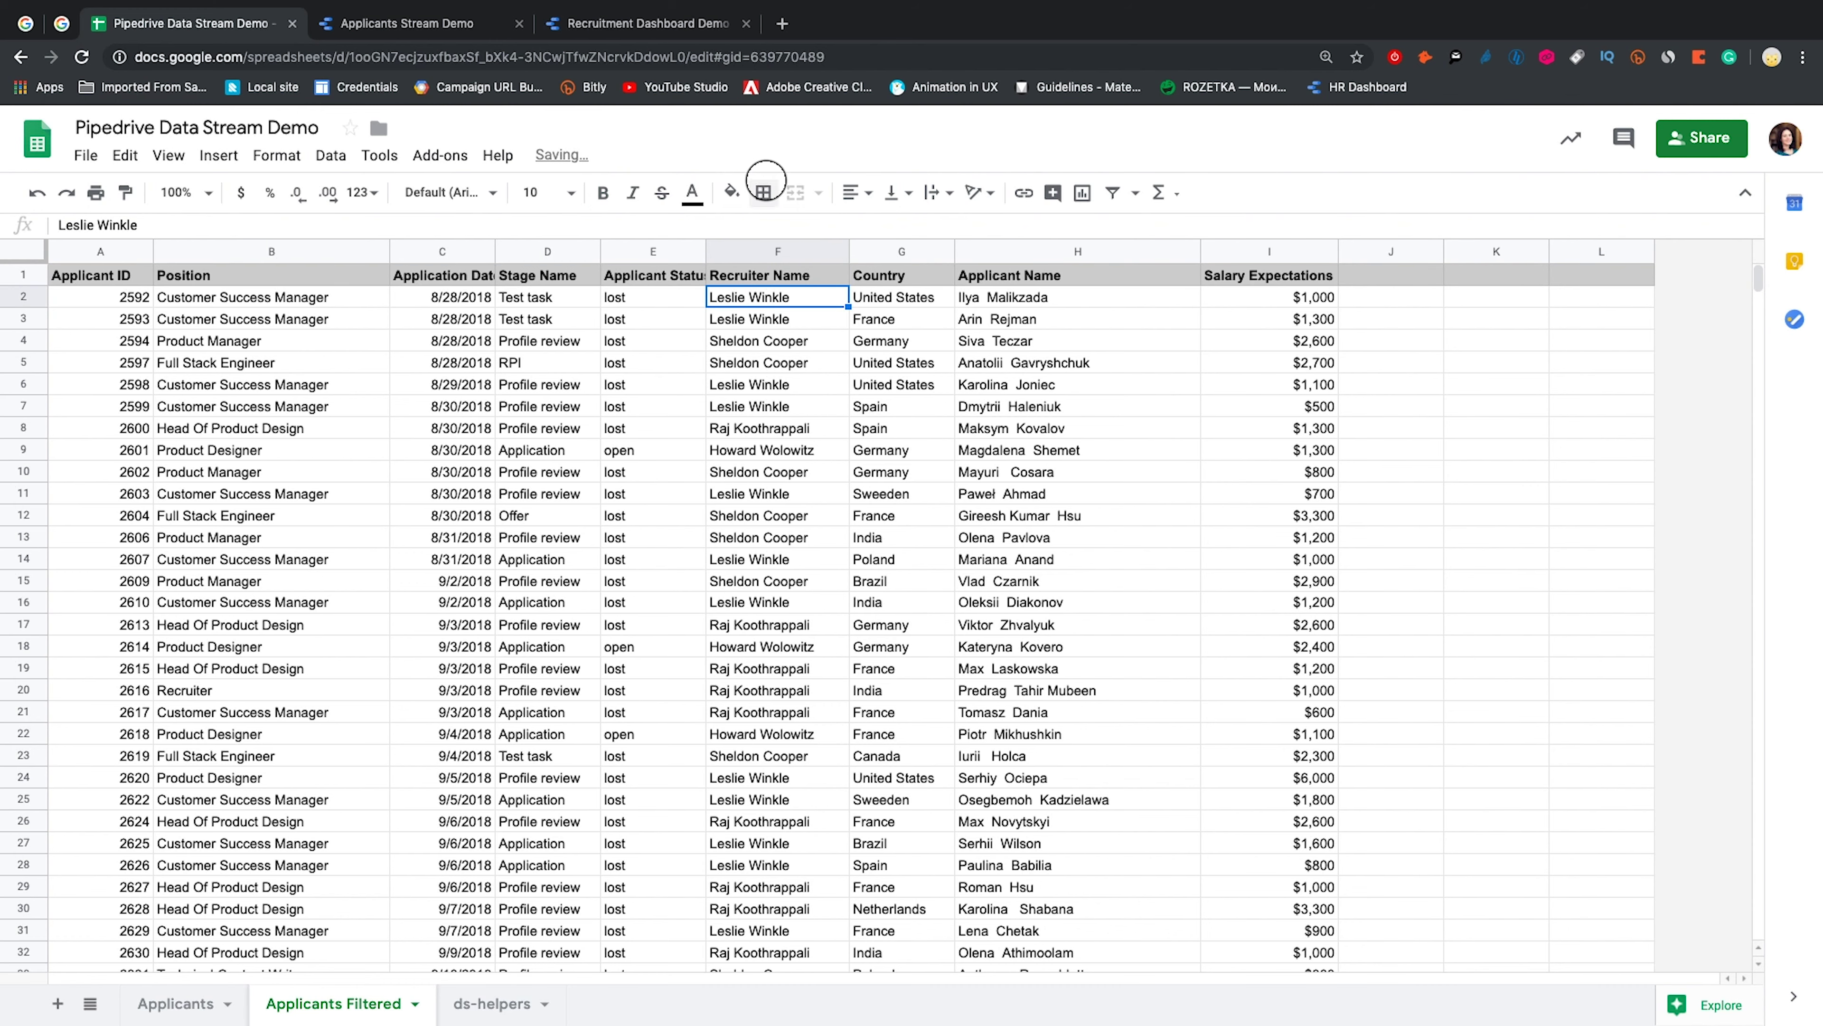
Return from the sheet's Recruiter Name column to the Recruitment Dashboard Demo report
left_click(616, 24)
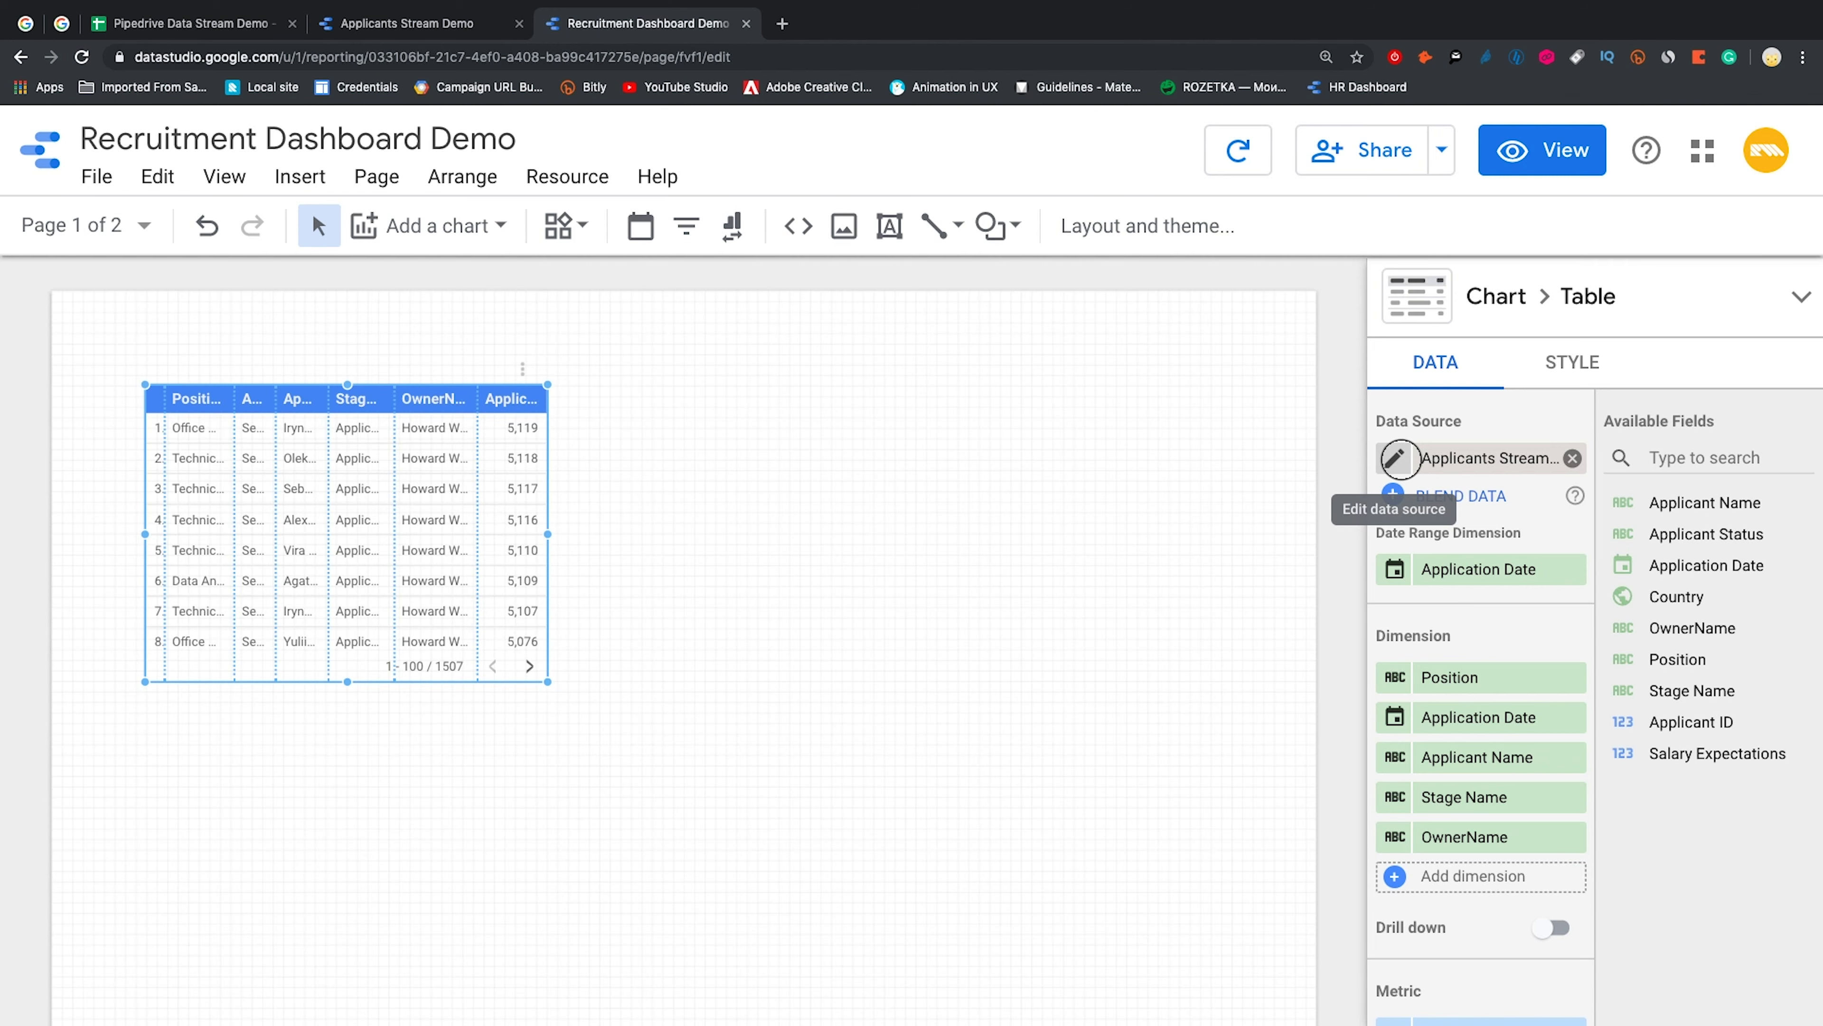
Refresh the Applicants Stream Demo fields via Manage added data sources to pick up Recruiter Name
left_click(556, 177)
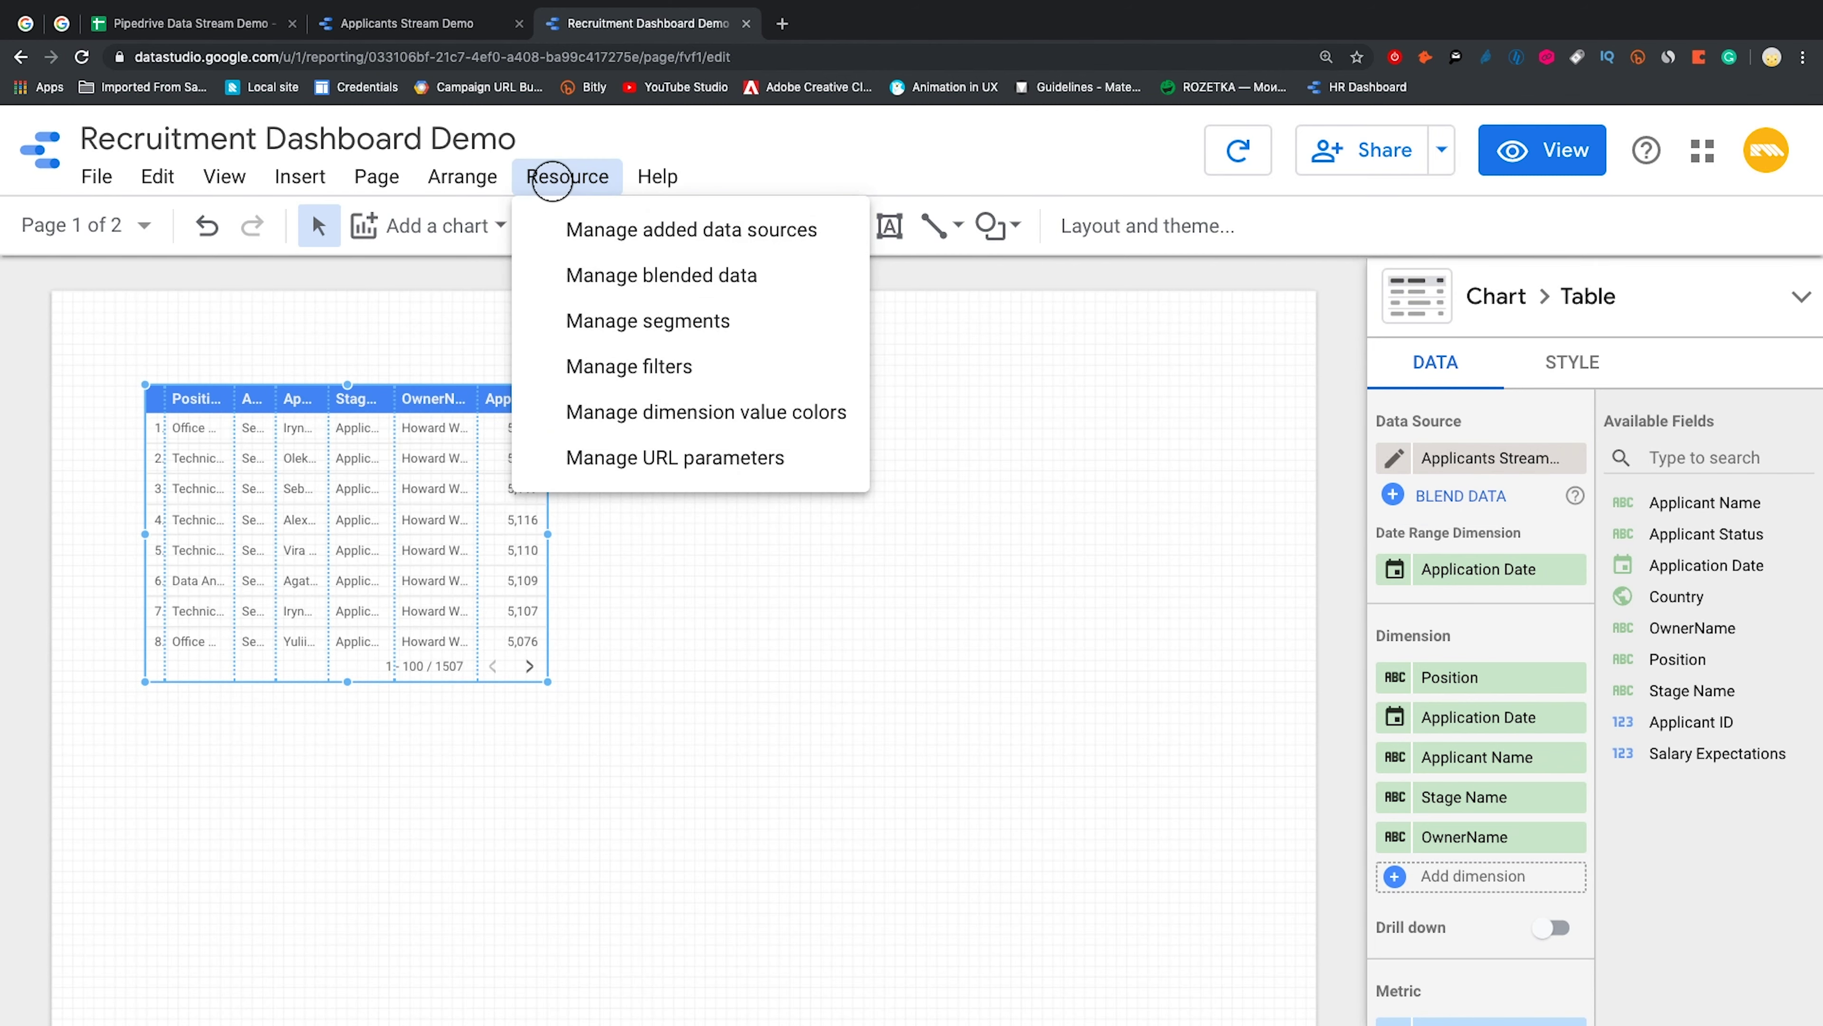
left_click(606, 229)
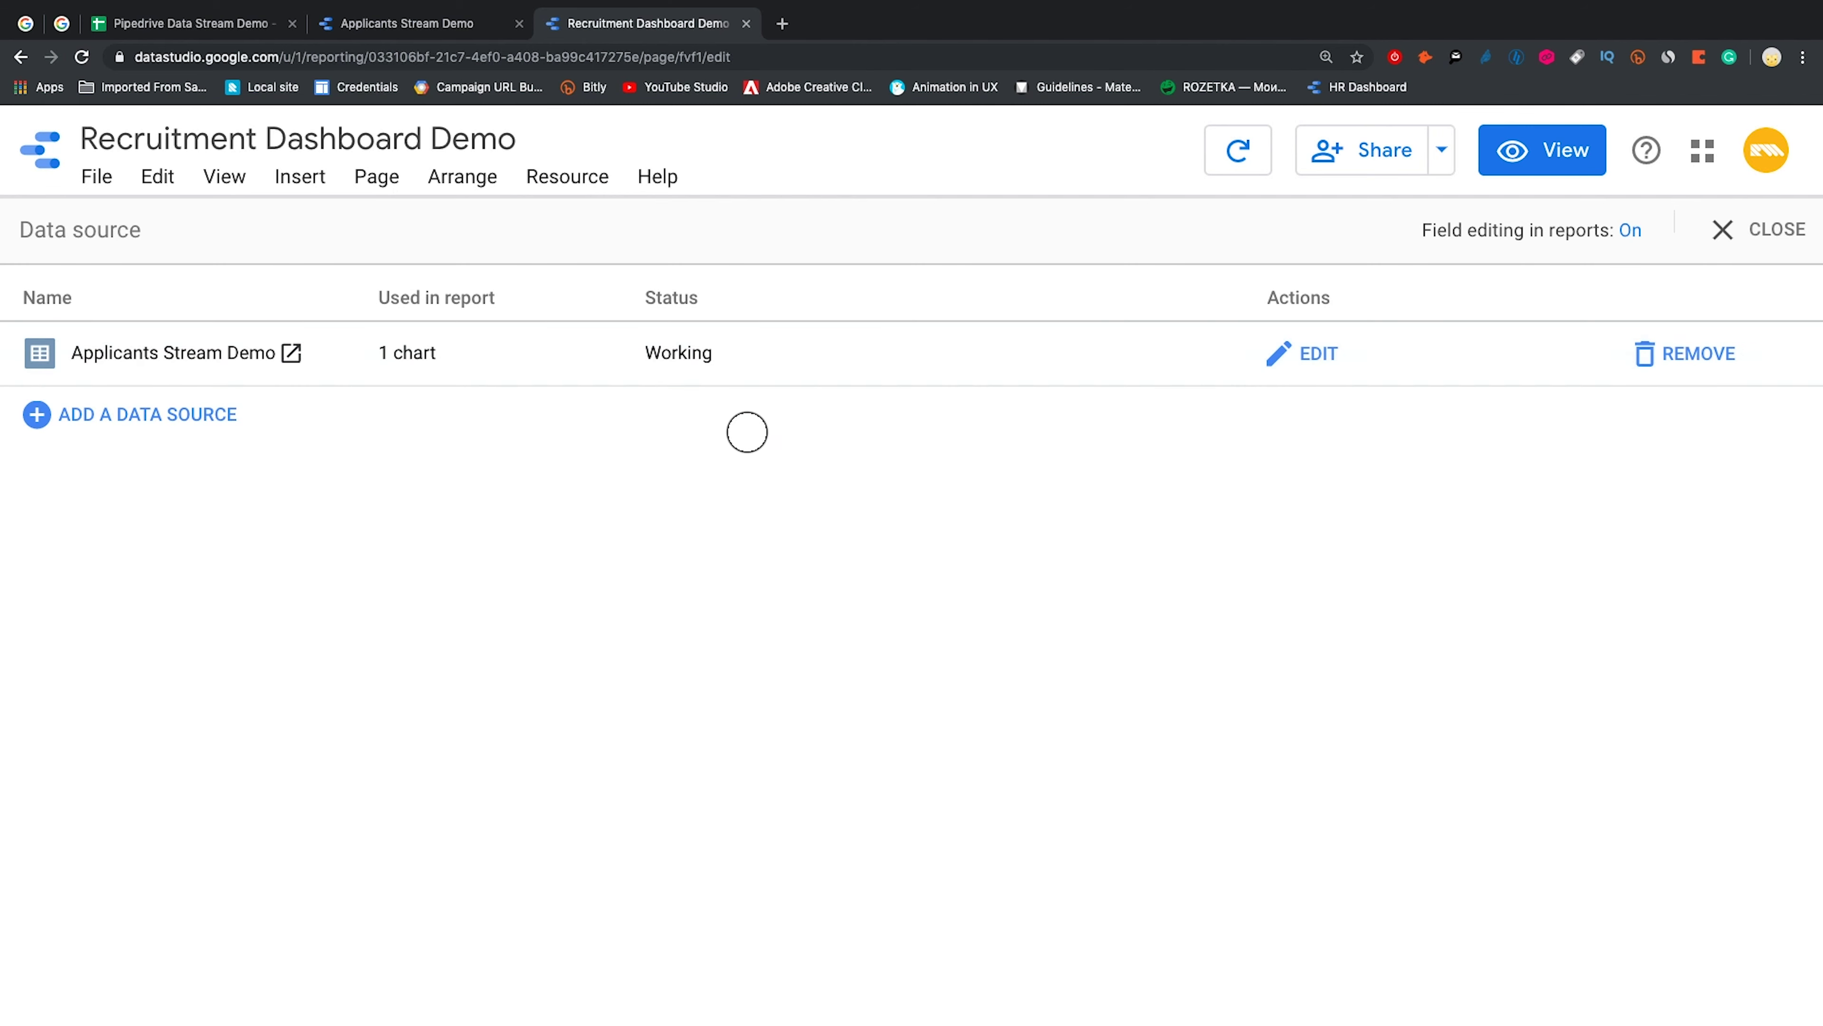
left_click(1285, 351)
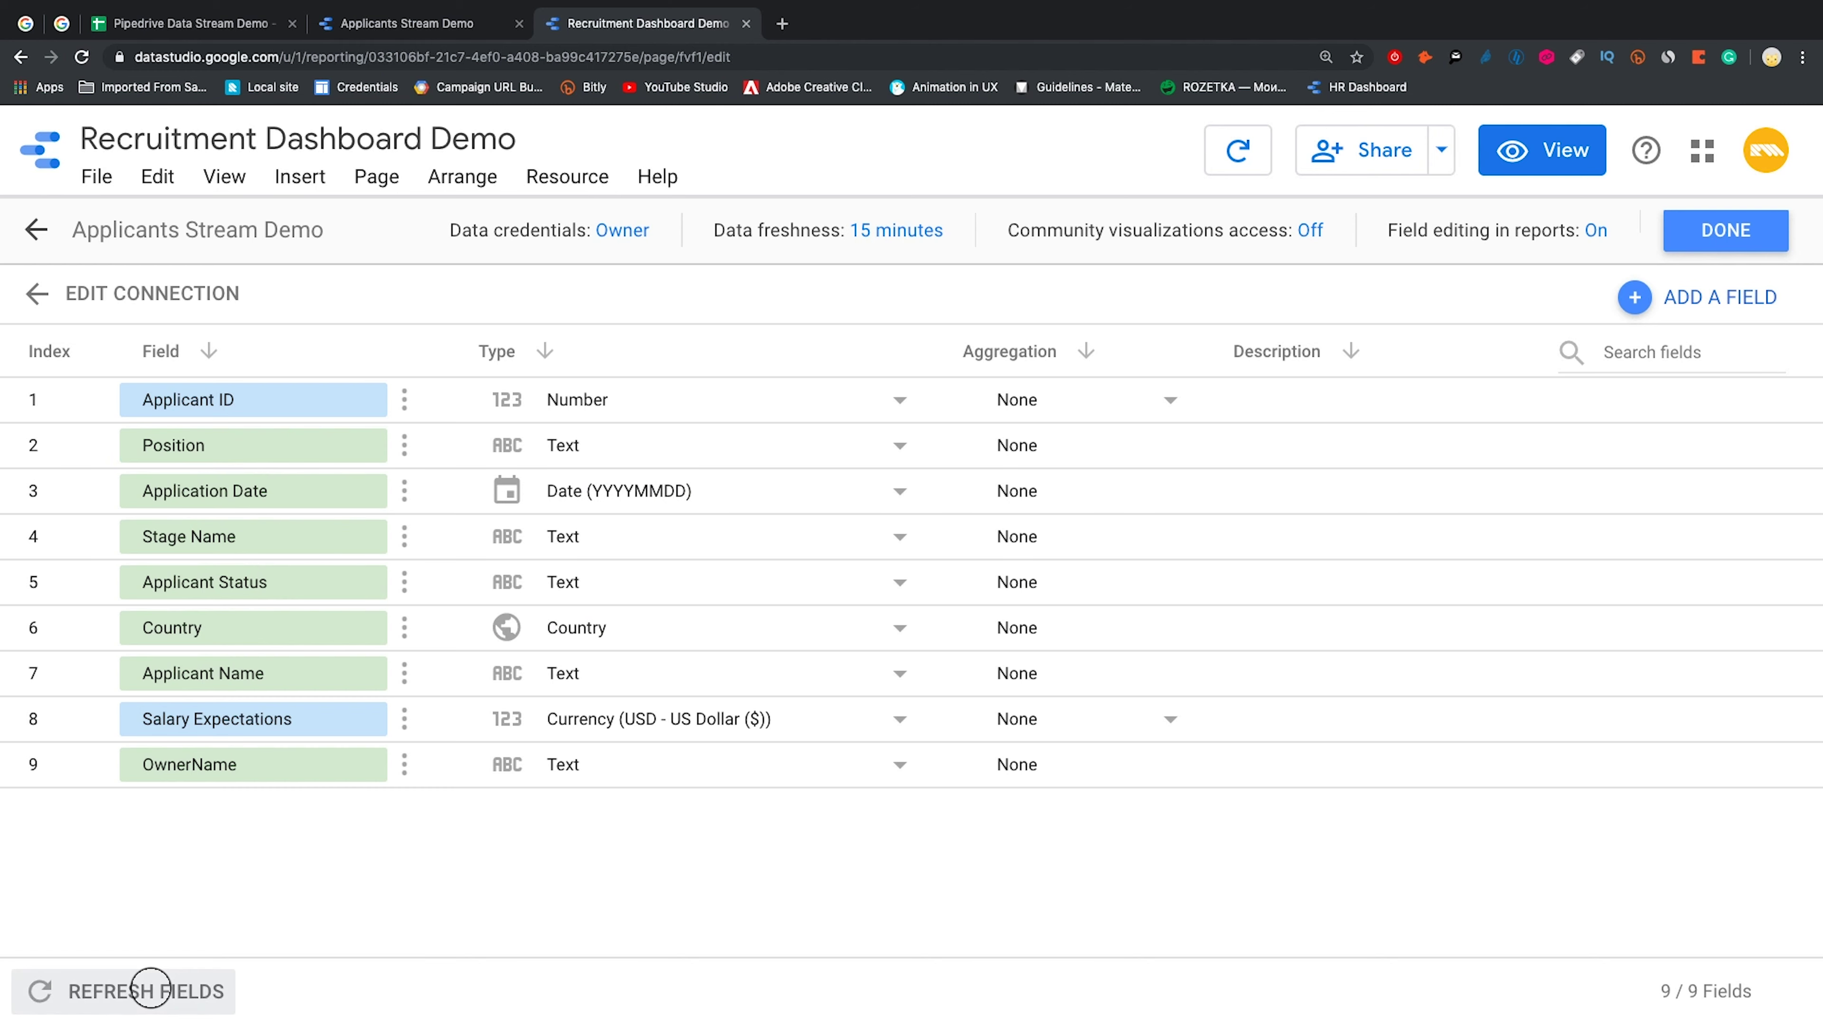
left_click(150, 988)
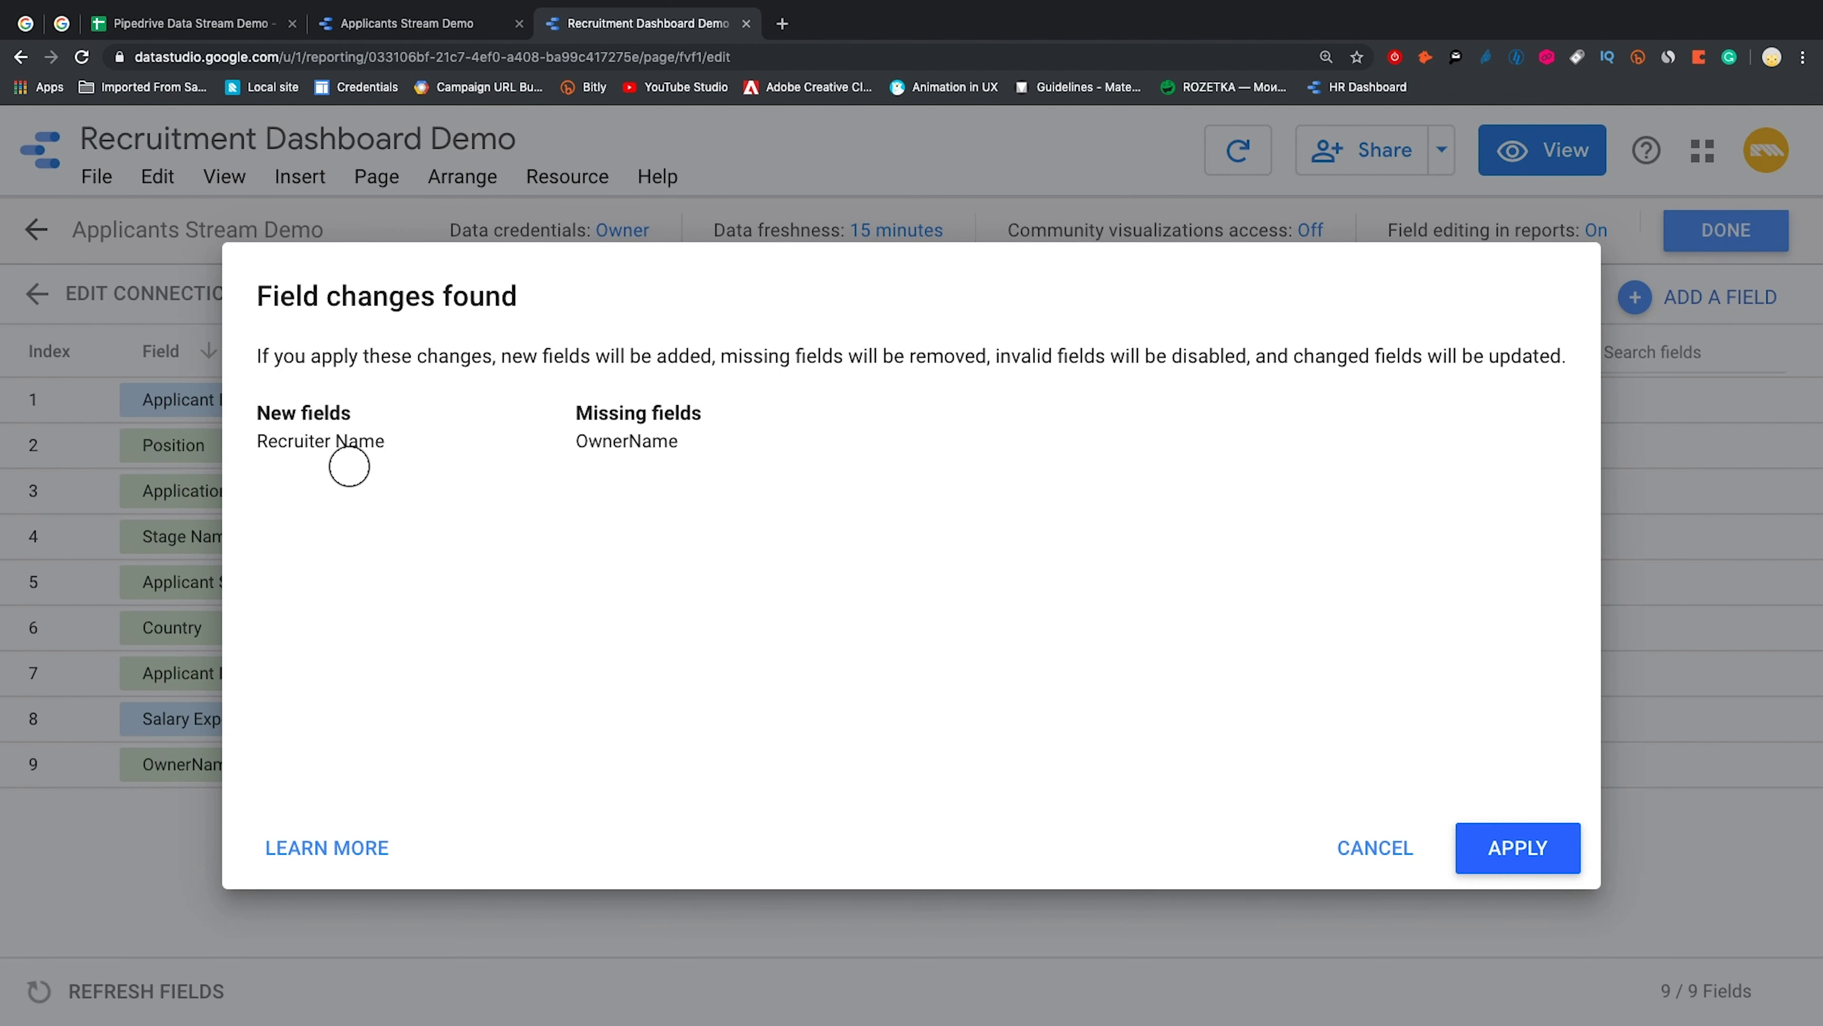
left_click(1517, 848)
left_click(1726, 230)
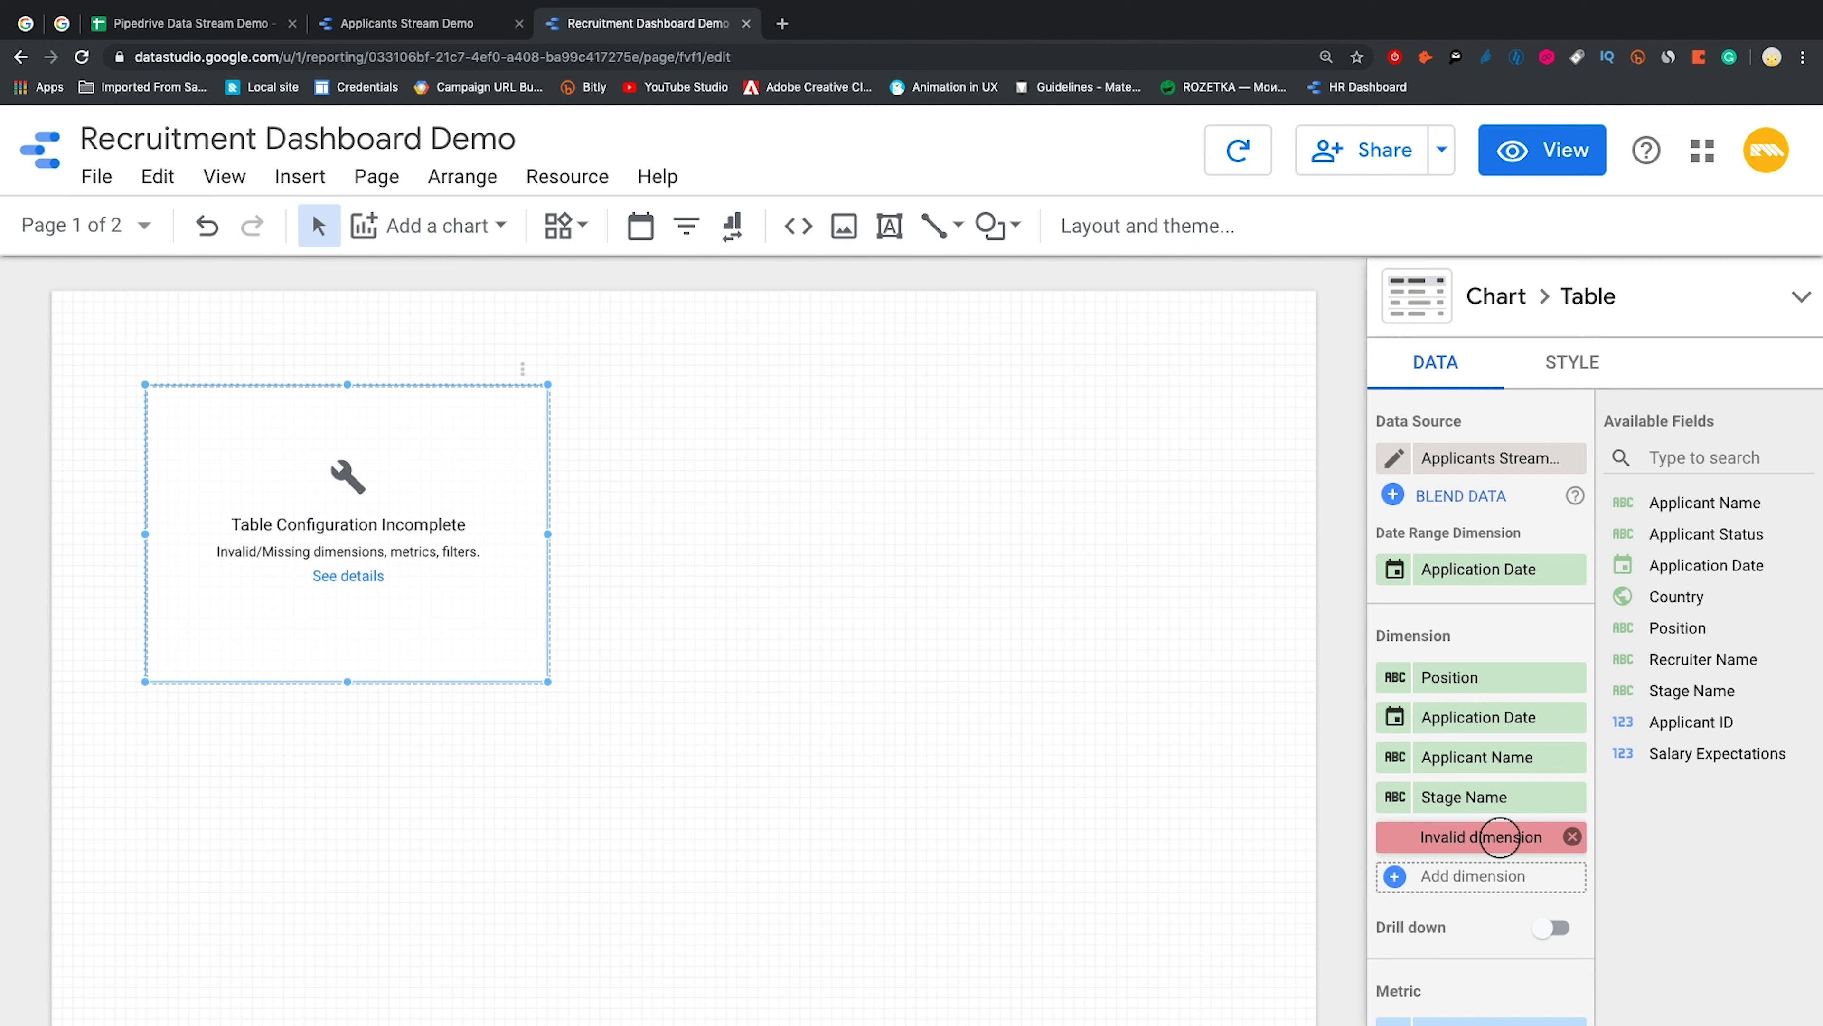
Replace the table's invalid dimension with the Recruiter Name field
left_click(1500, 837)
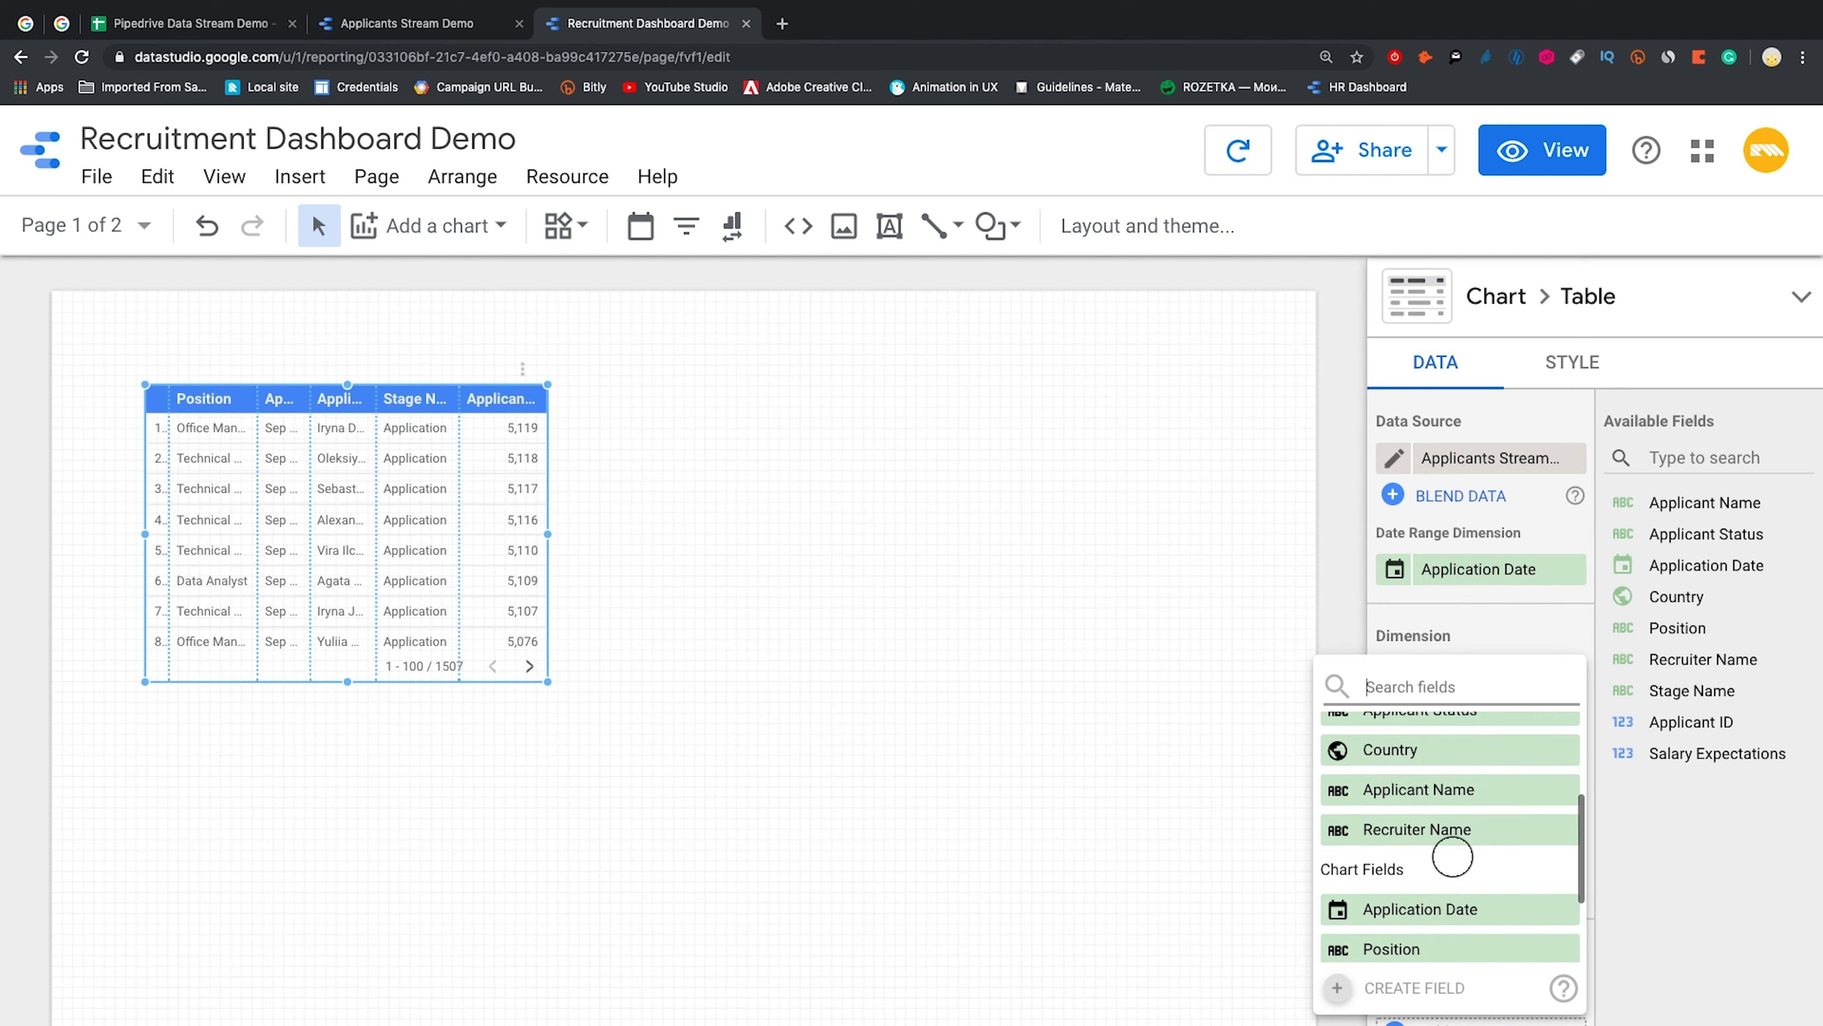
left_click(1444, 829)
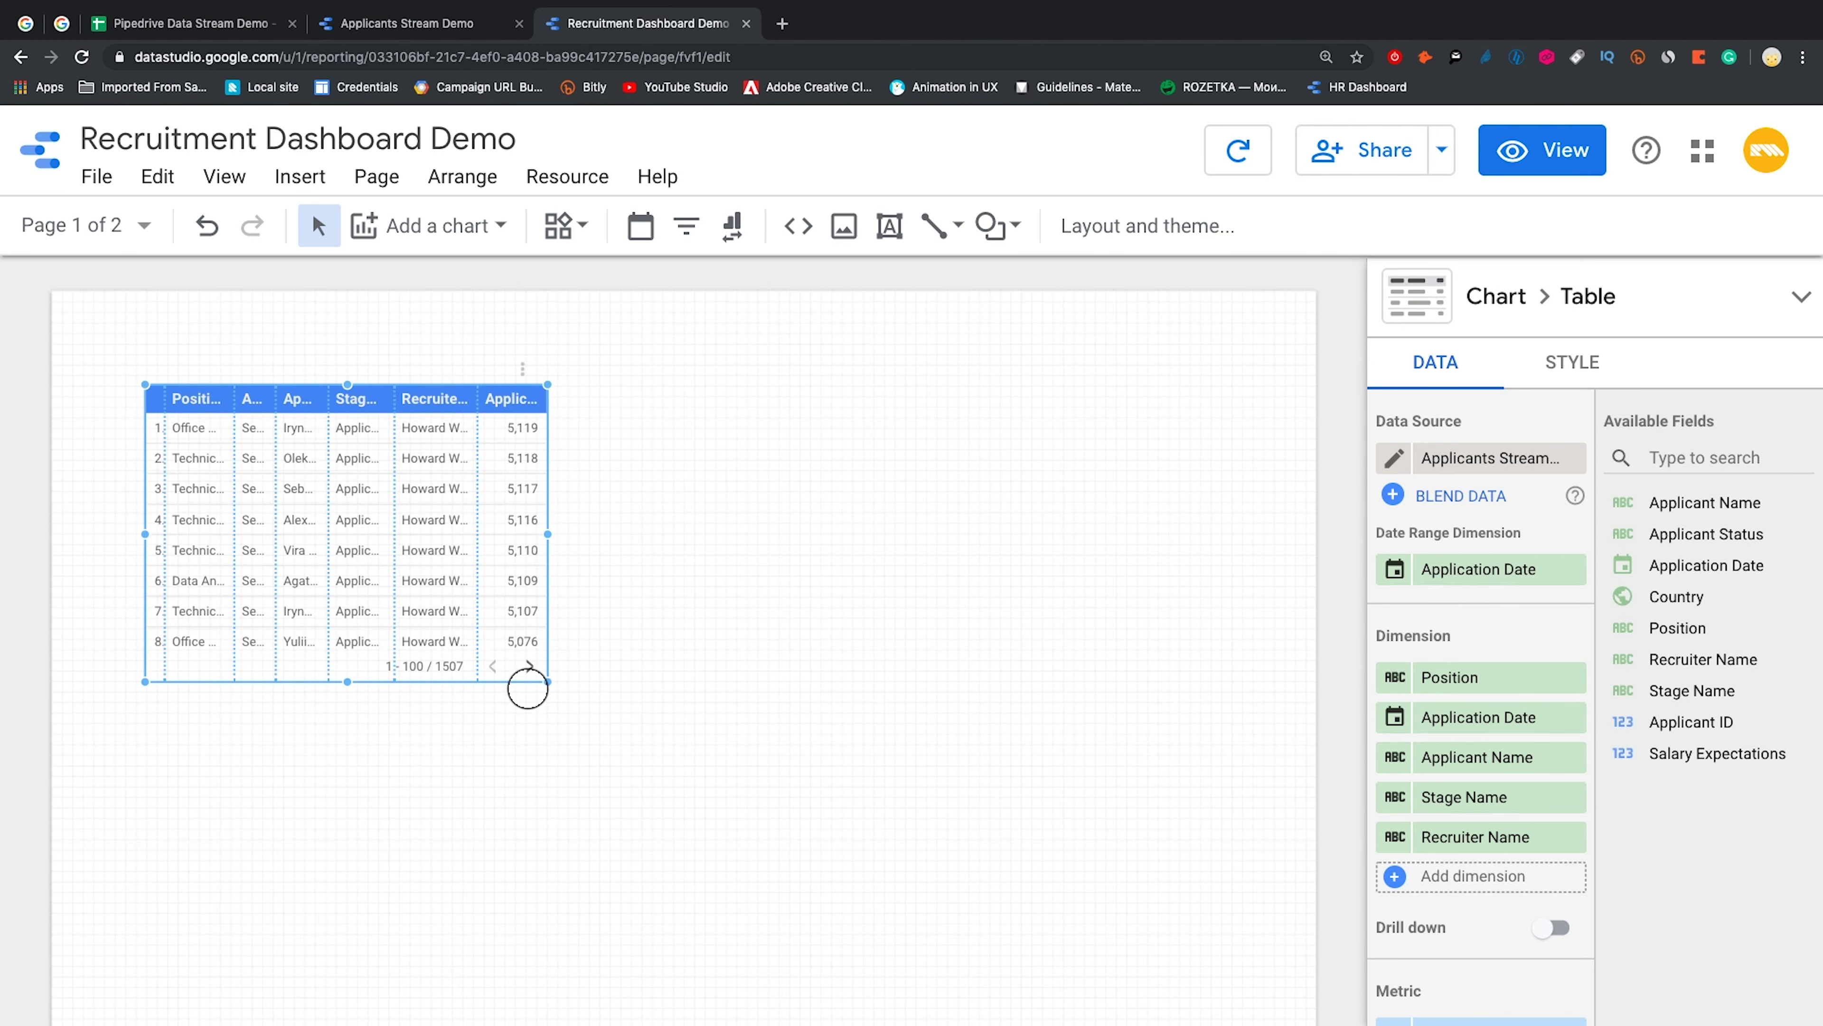
Enlarge the table, shift it right, and drag Applicant Name to the top of the Dimension list
left_click_drag(629, 720, 976, 846)
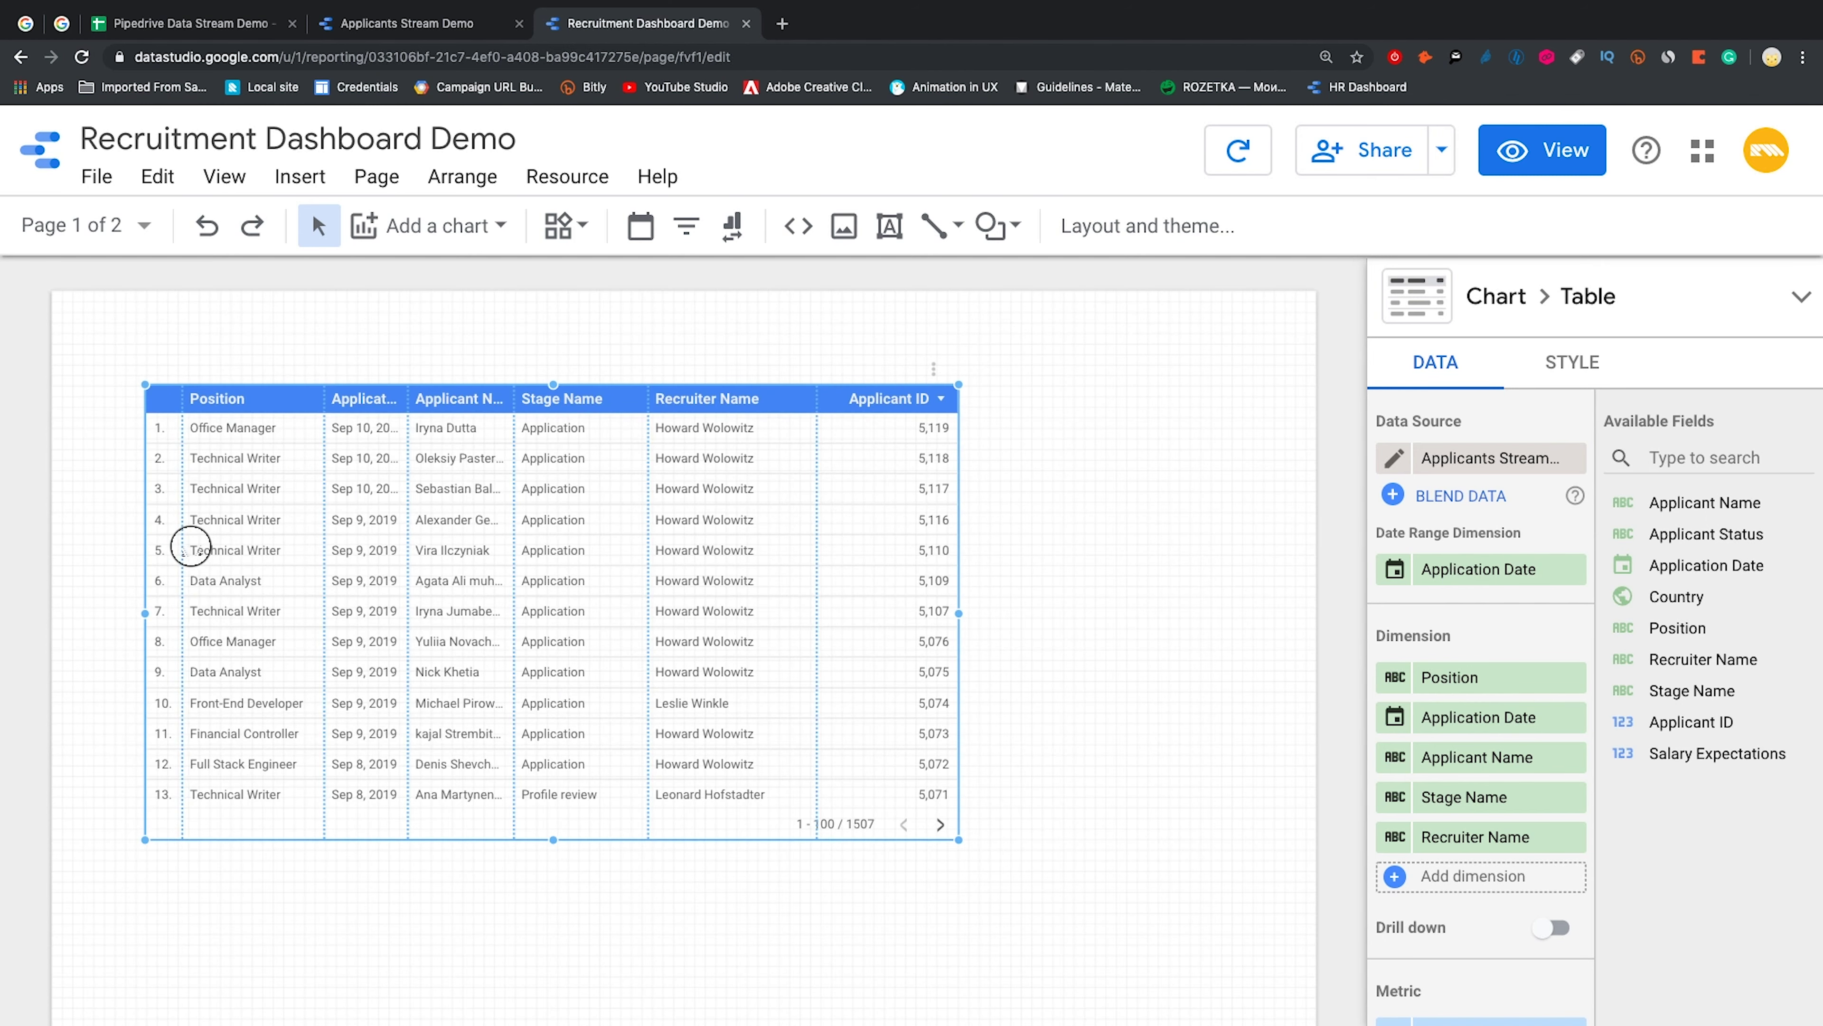
mouse_move(175, 543)
left_mouse_down()
mouse_move(208, 544)
mouse_move(180, 544)
left_mouse_up()
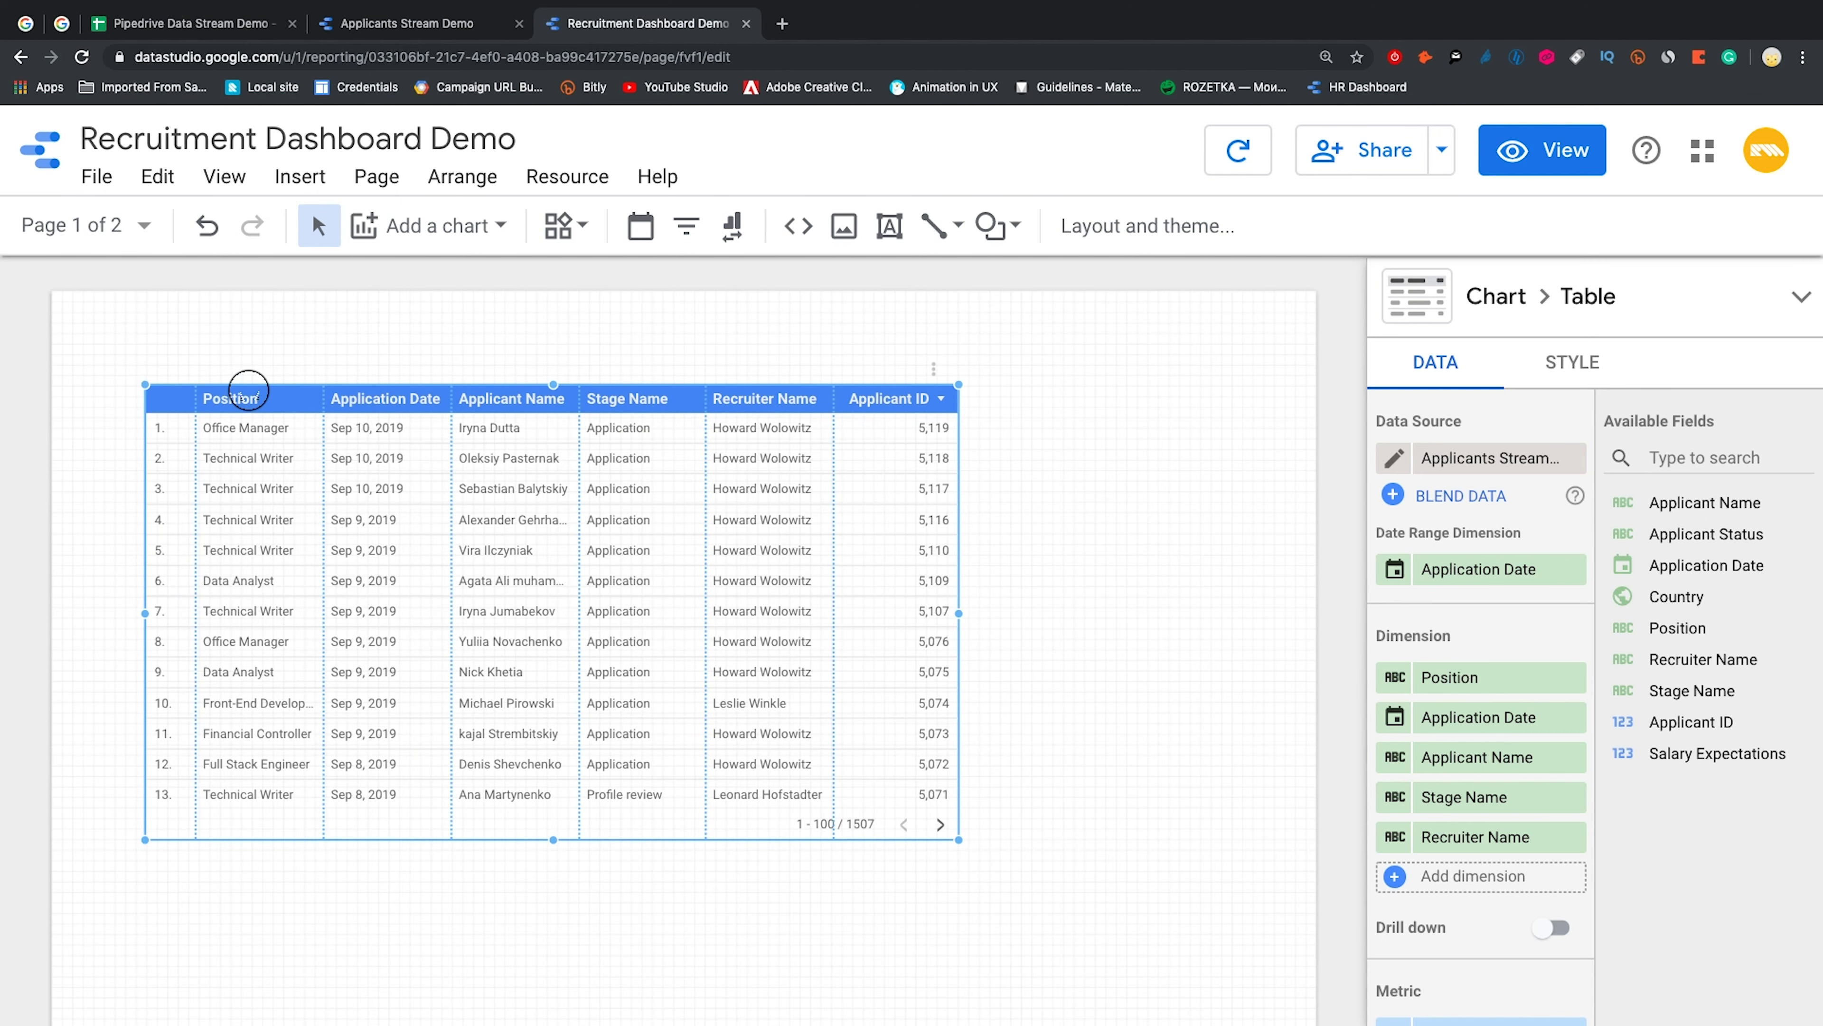
left_click_drag(267, 393, 606, 382)
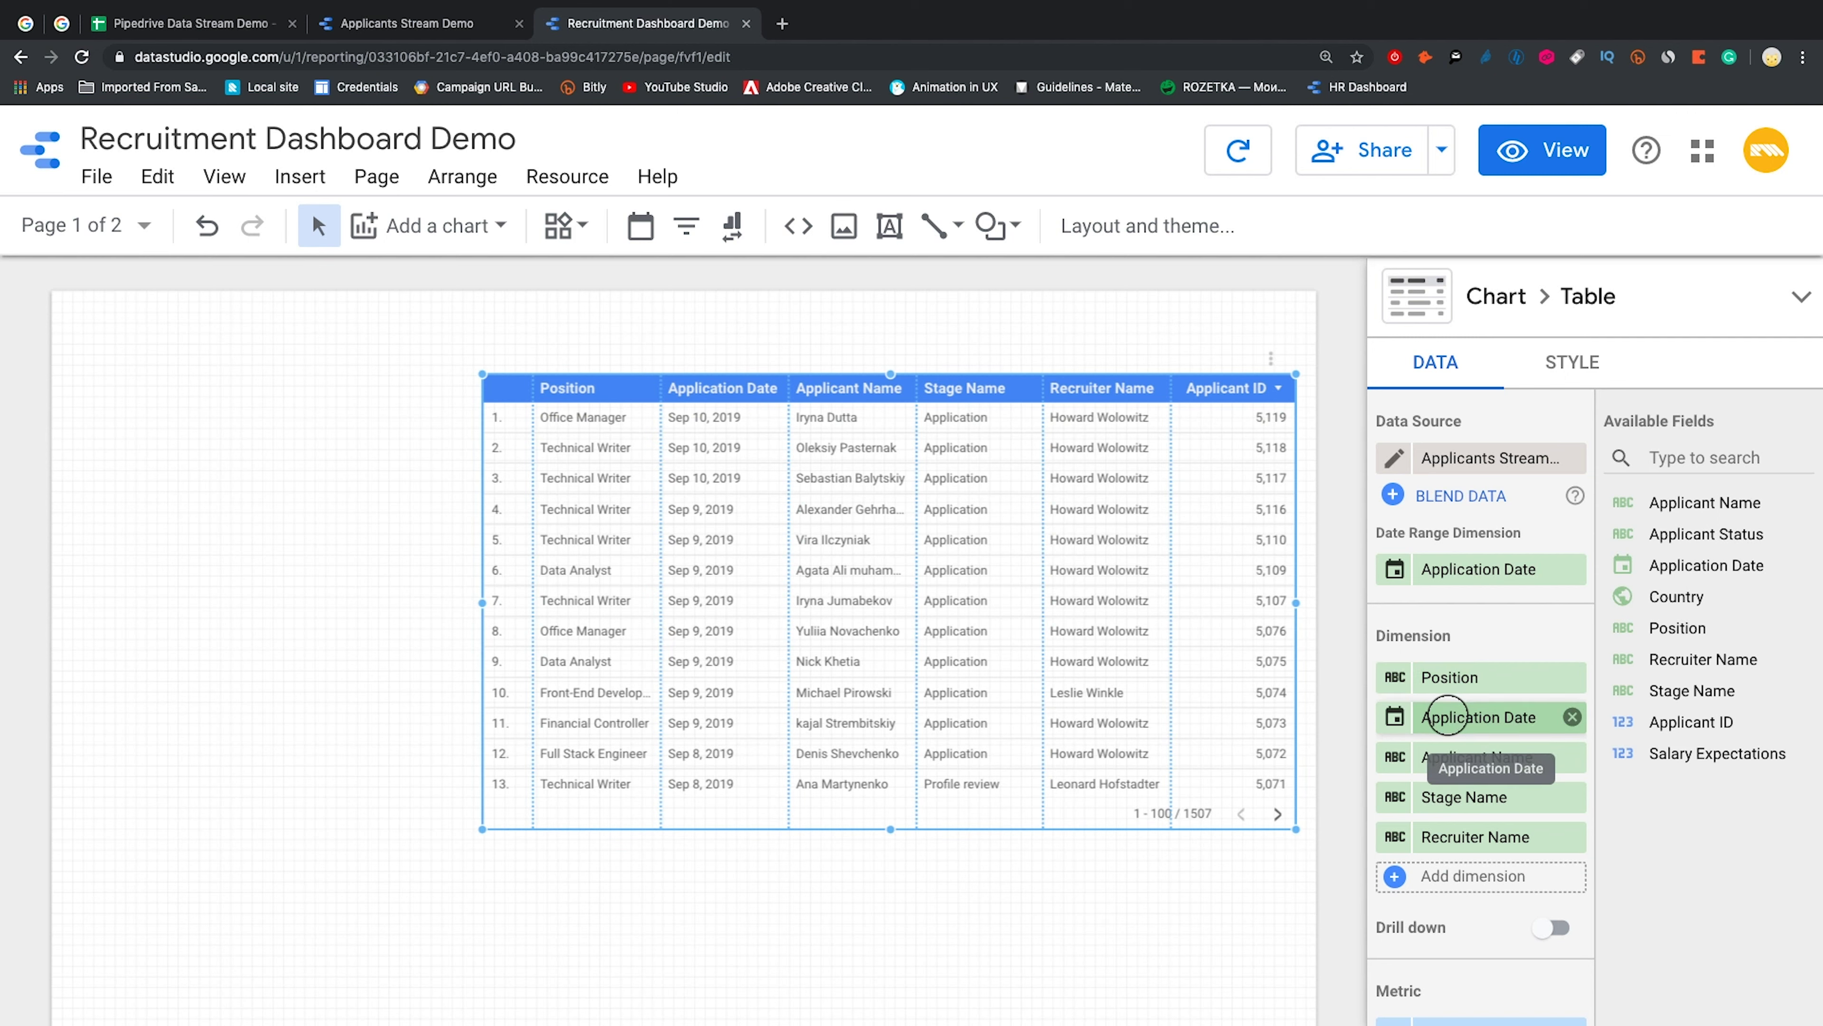
left_click_drag(1448, 770, 1443, 671)
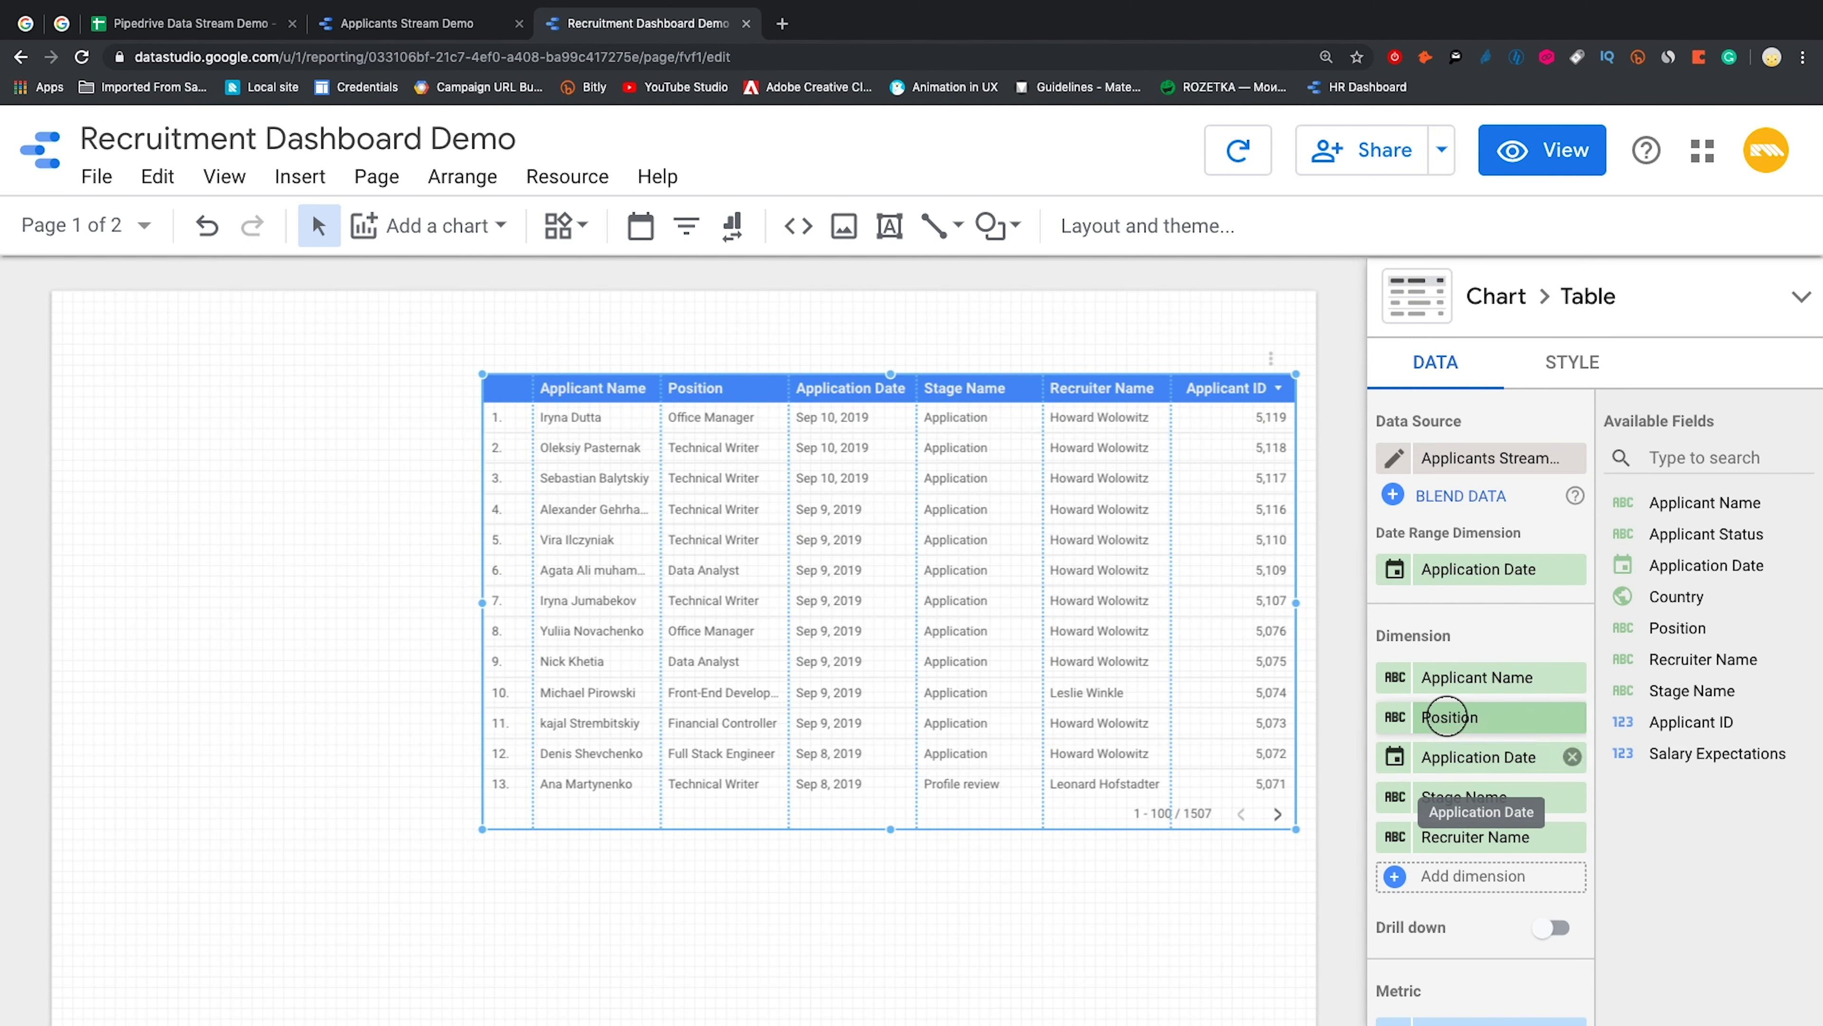
scroll(1446, 711, "down", 4)
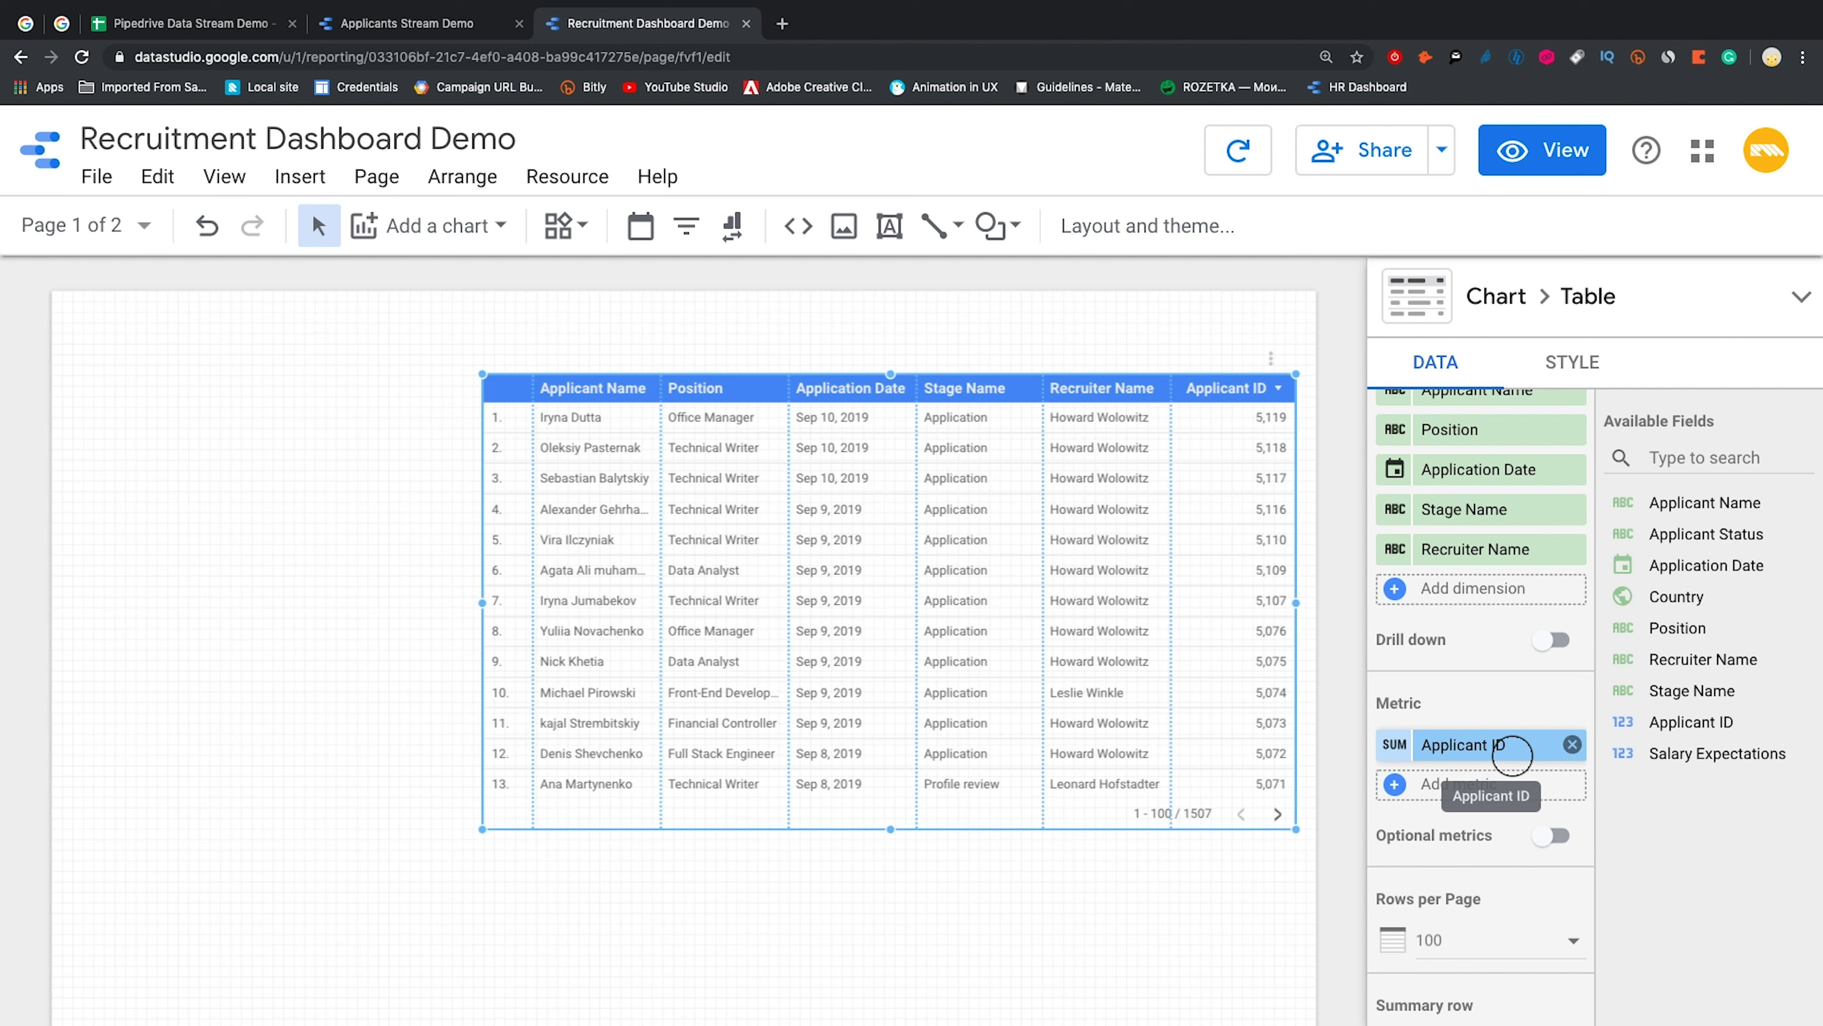
Replace the Applicant ID metric with Salary Expectations, aggregated as Sum
left_click(1512, 754)
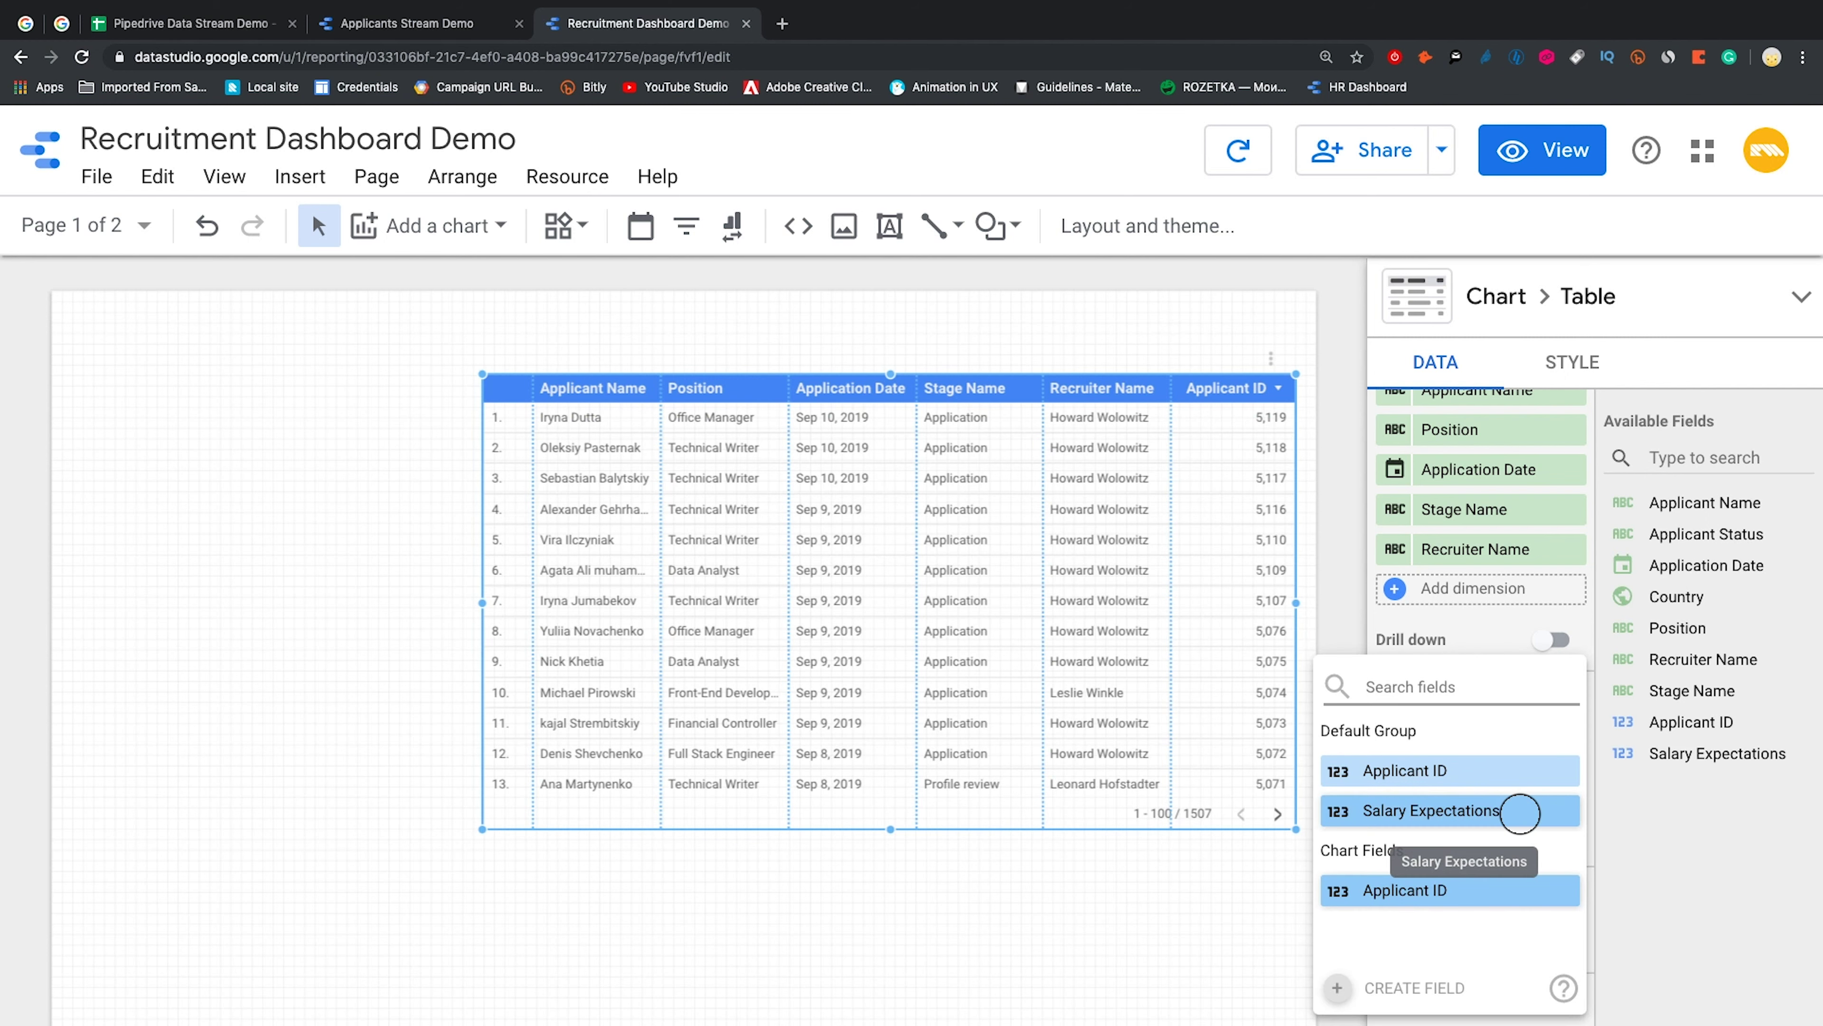
left_click(1520, 813)
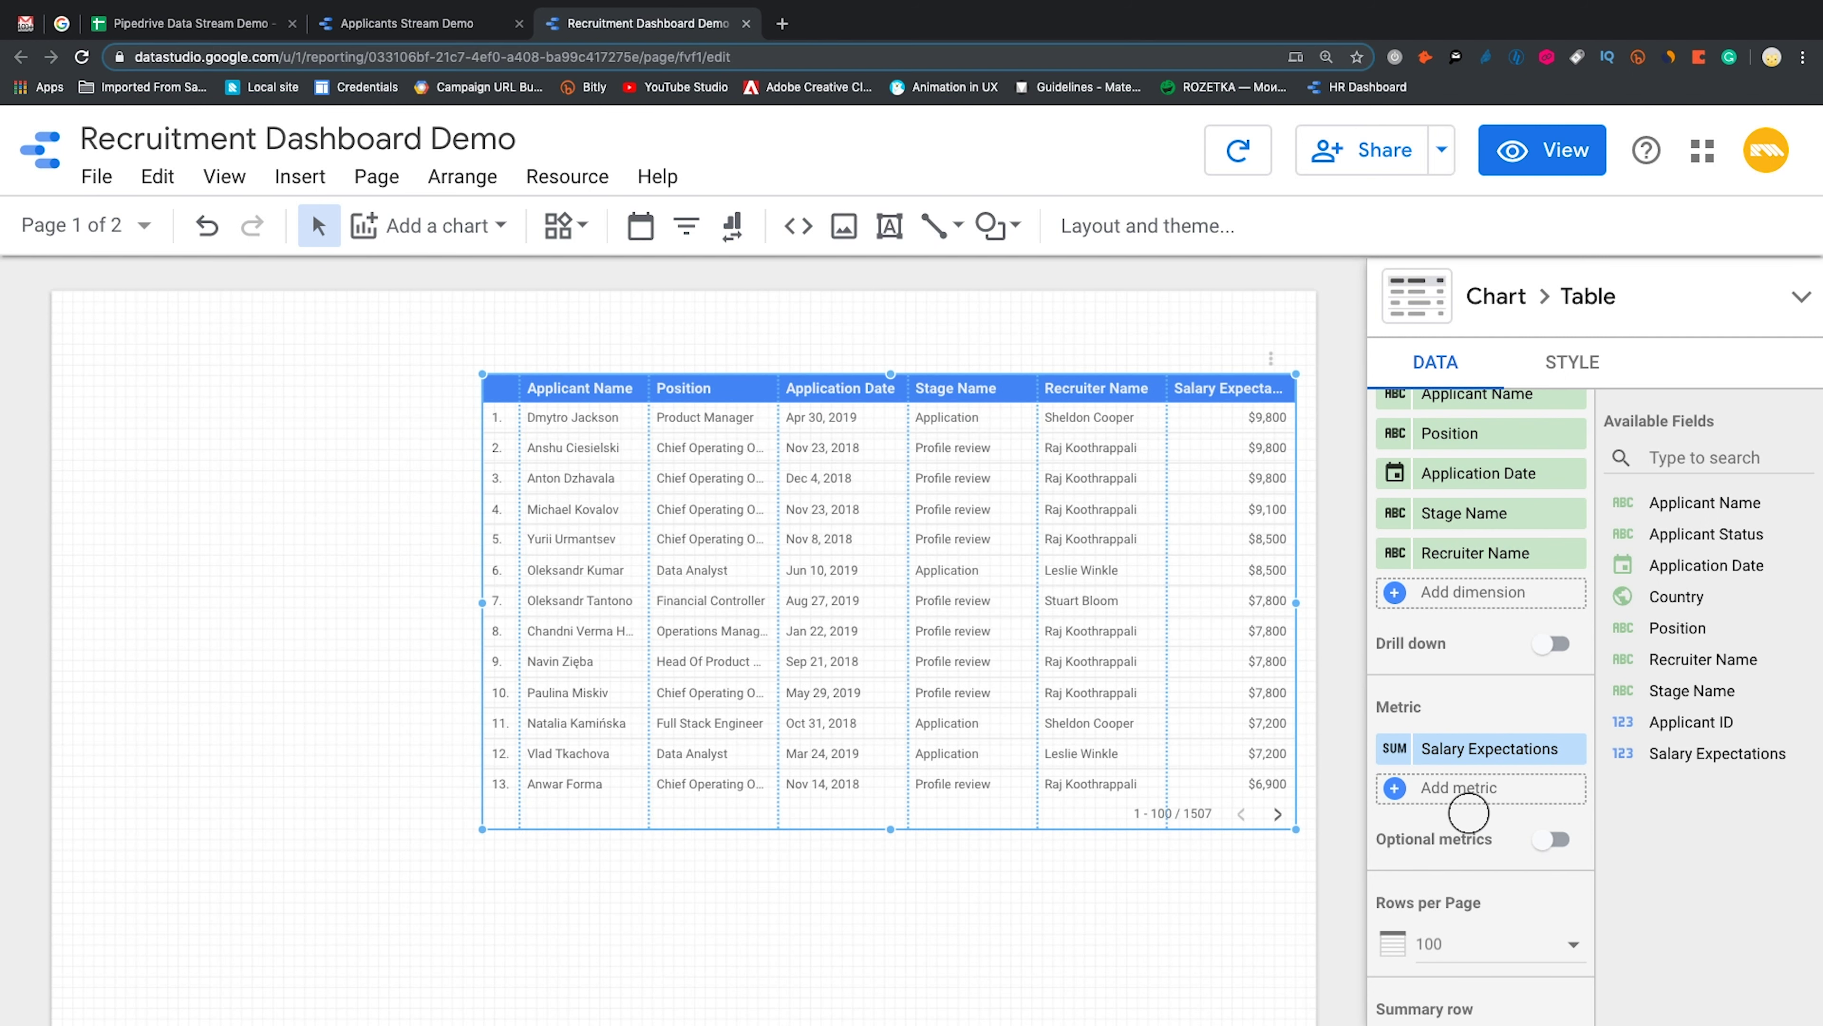
mouse_move(1393, 750)
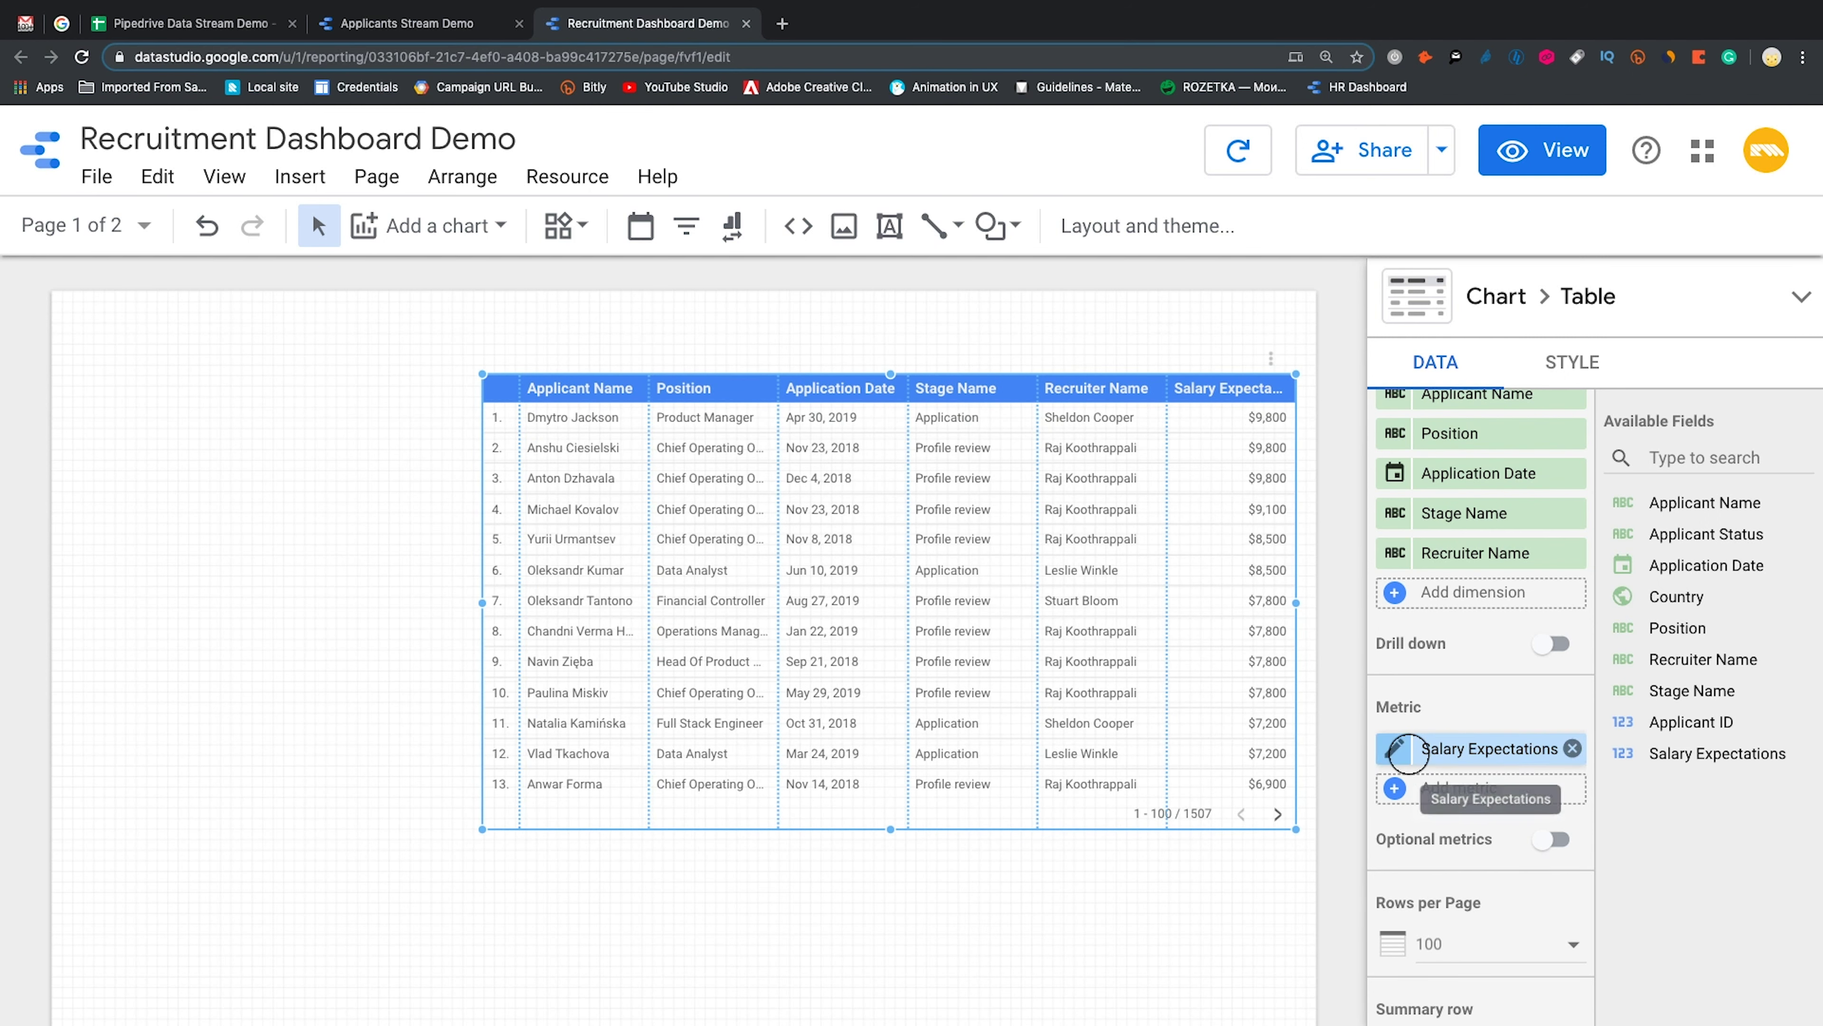
left_click(1393, 750)
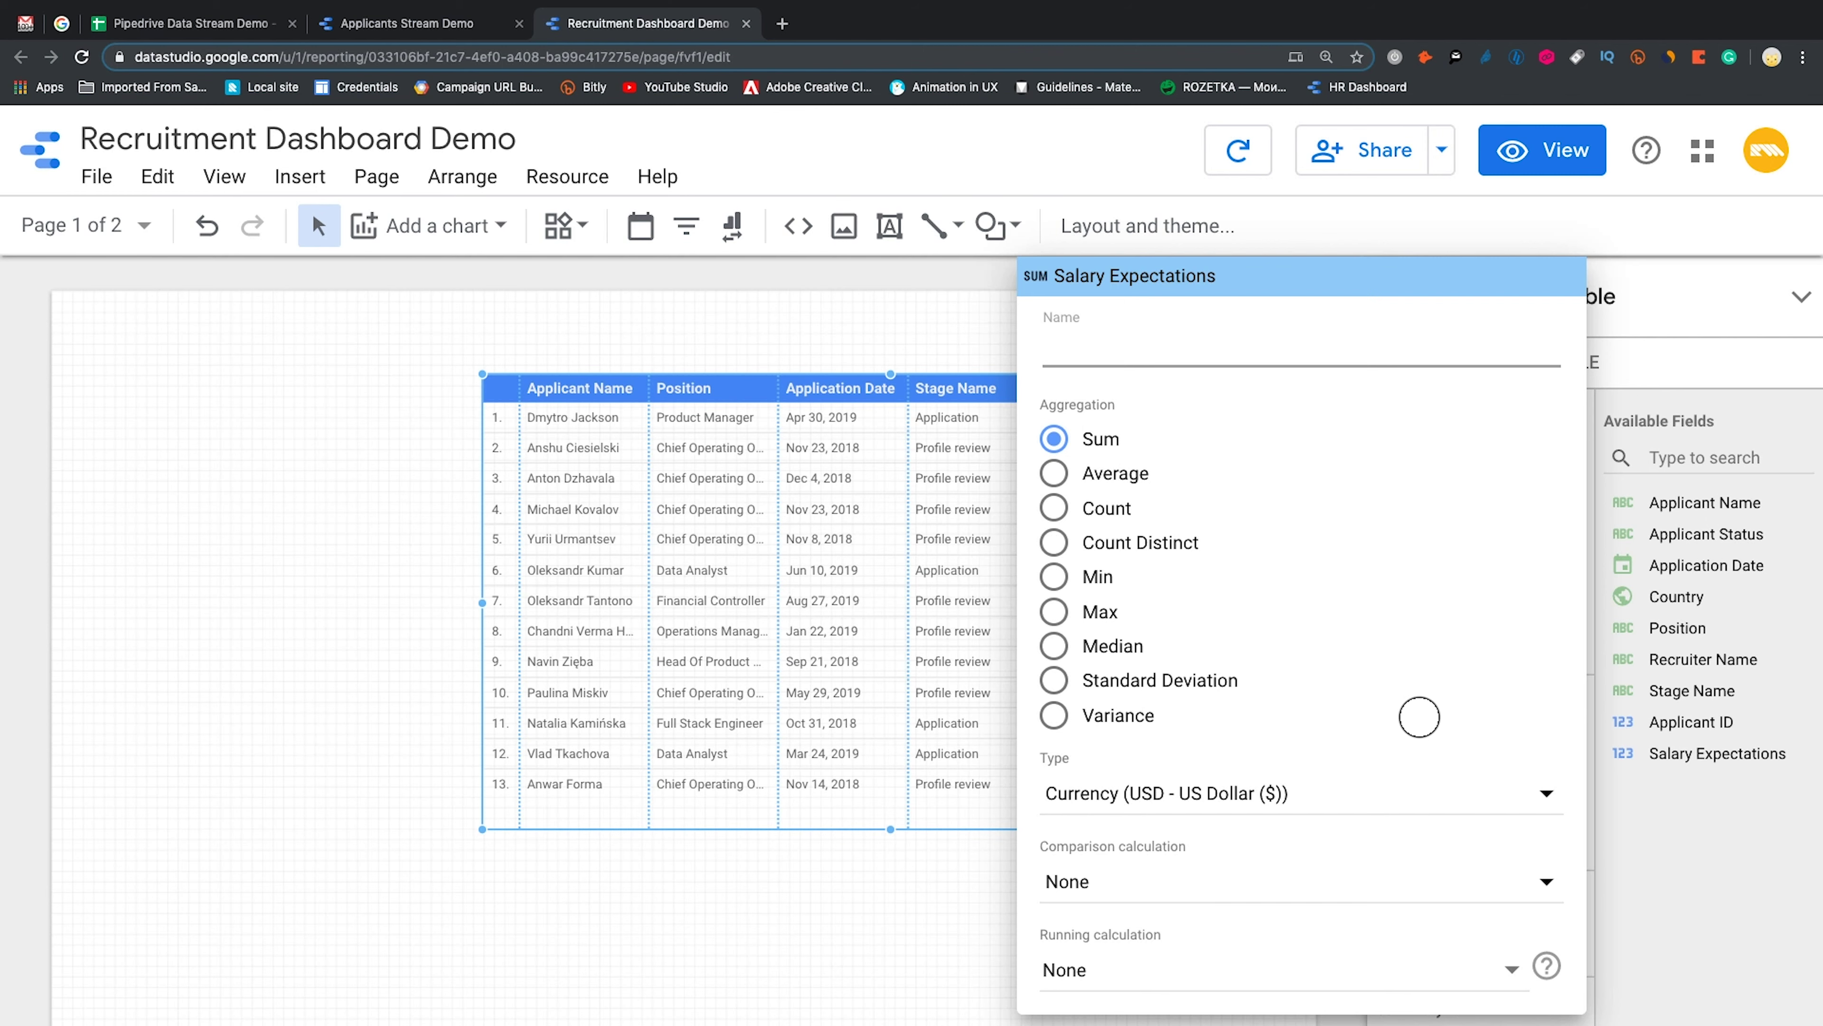
left_click(1055, 439)
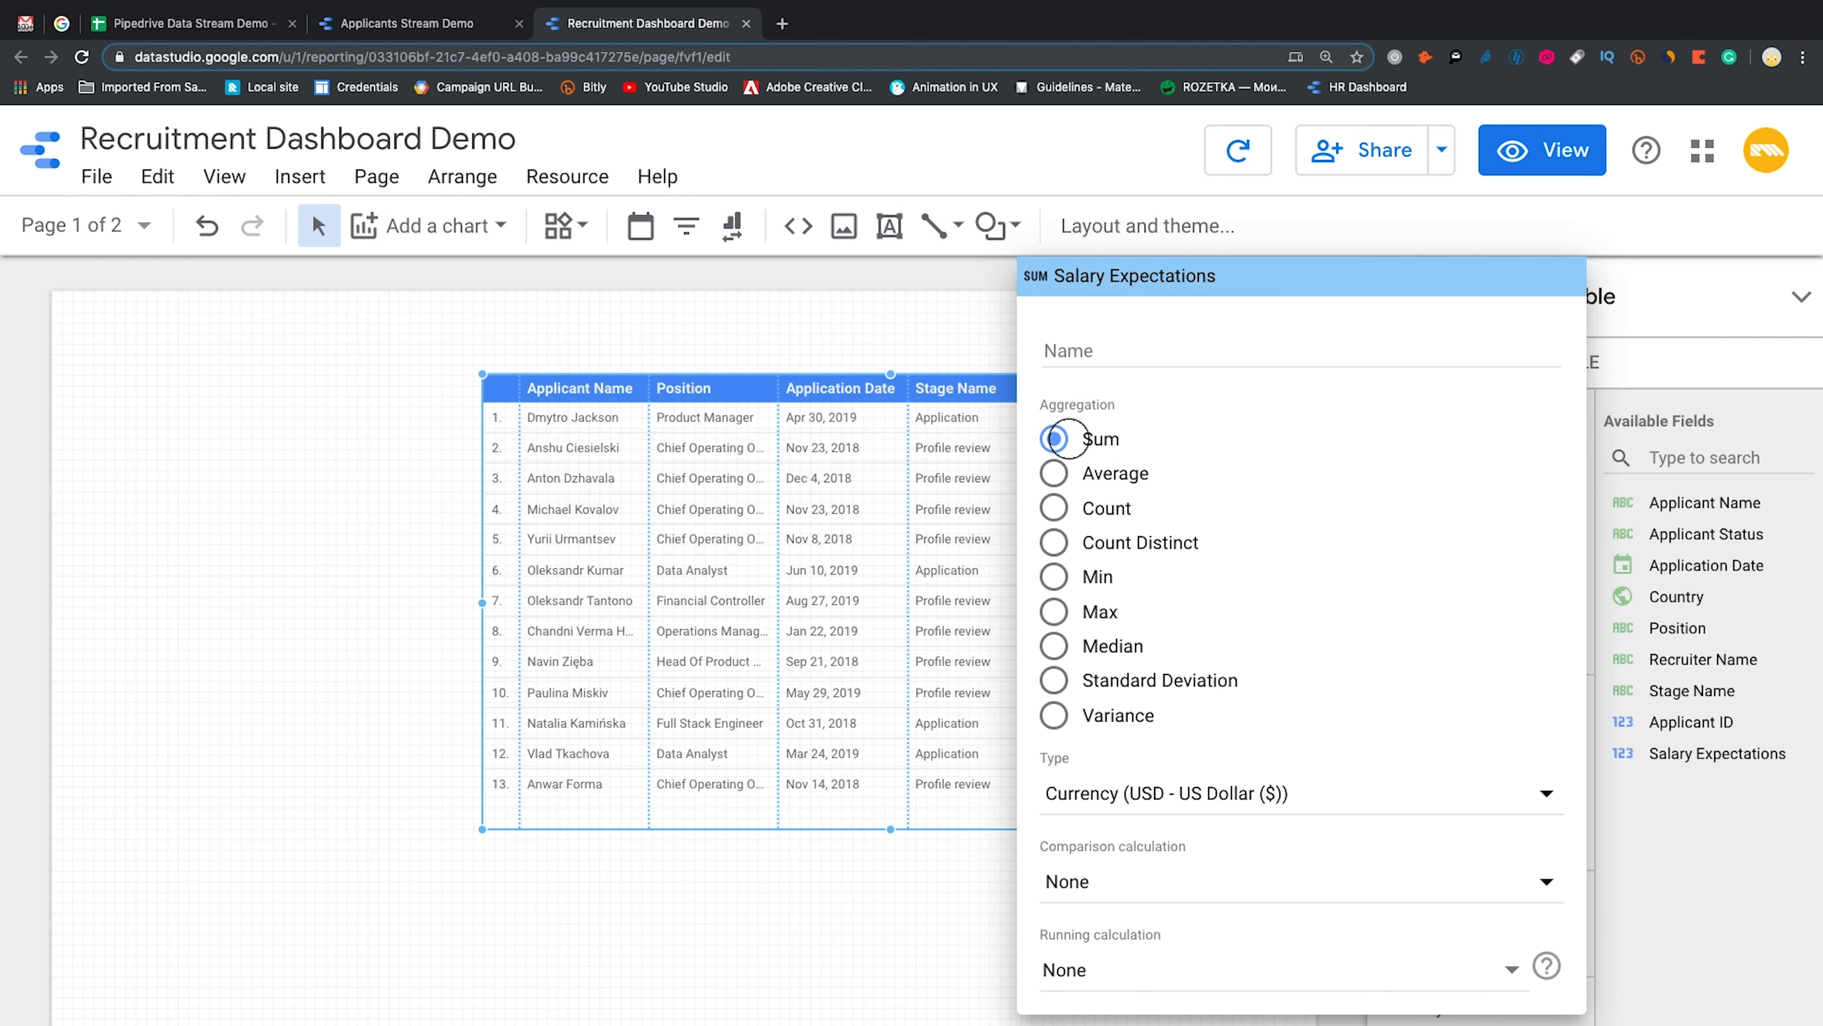
left_click(1620, 853)
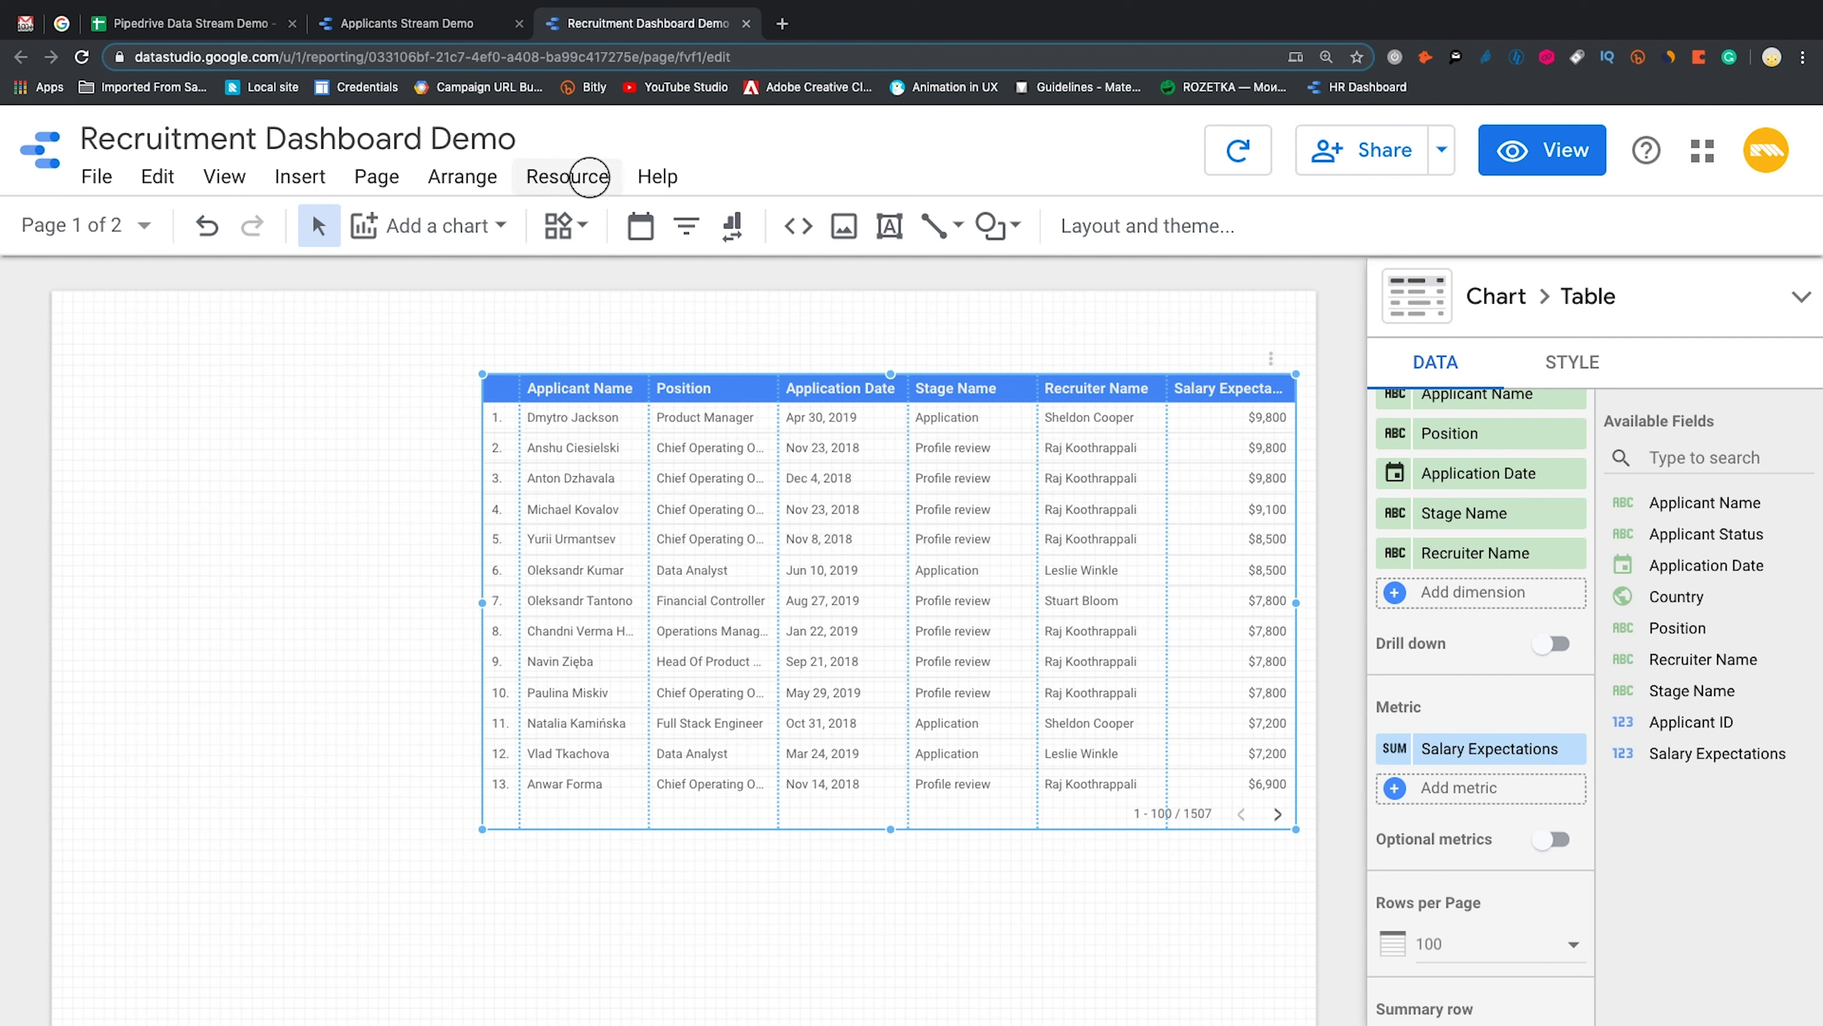
Switch 'Field editing in reports' to On in Manage added data sources
left_click(591, 177)
left_click(624, 216)
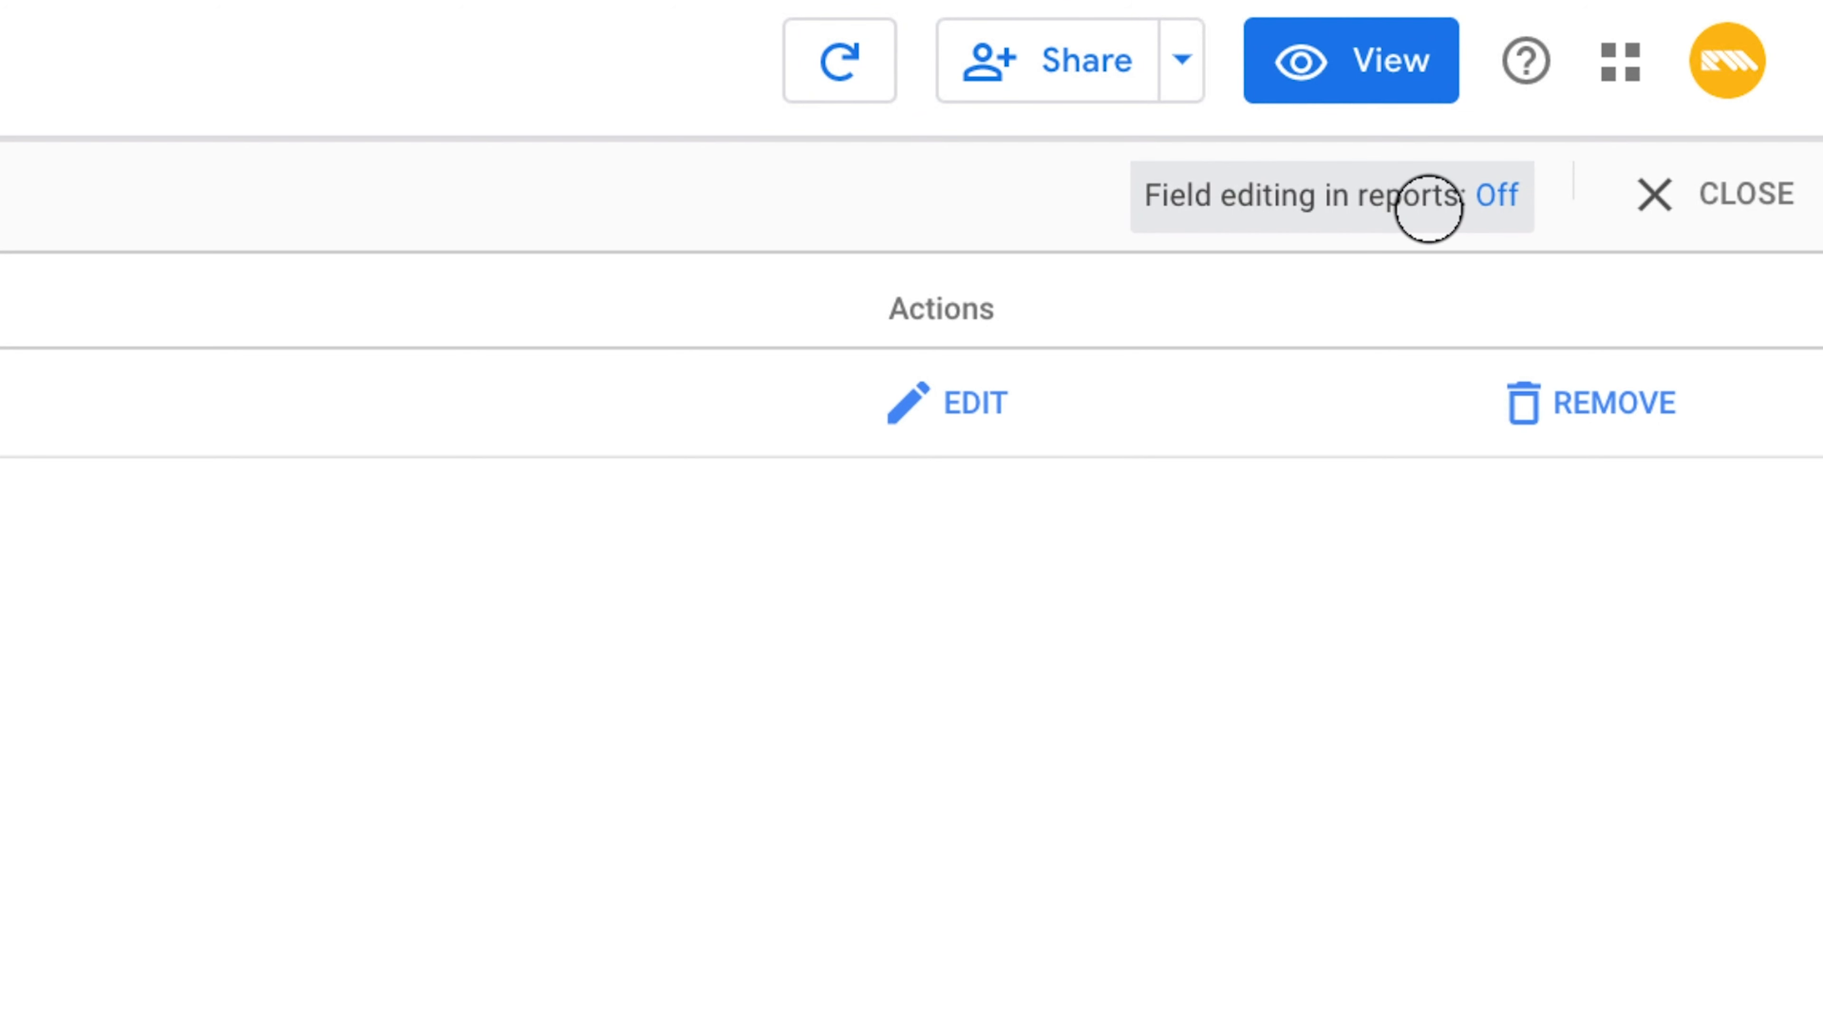
left_click(1429, 209)
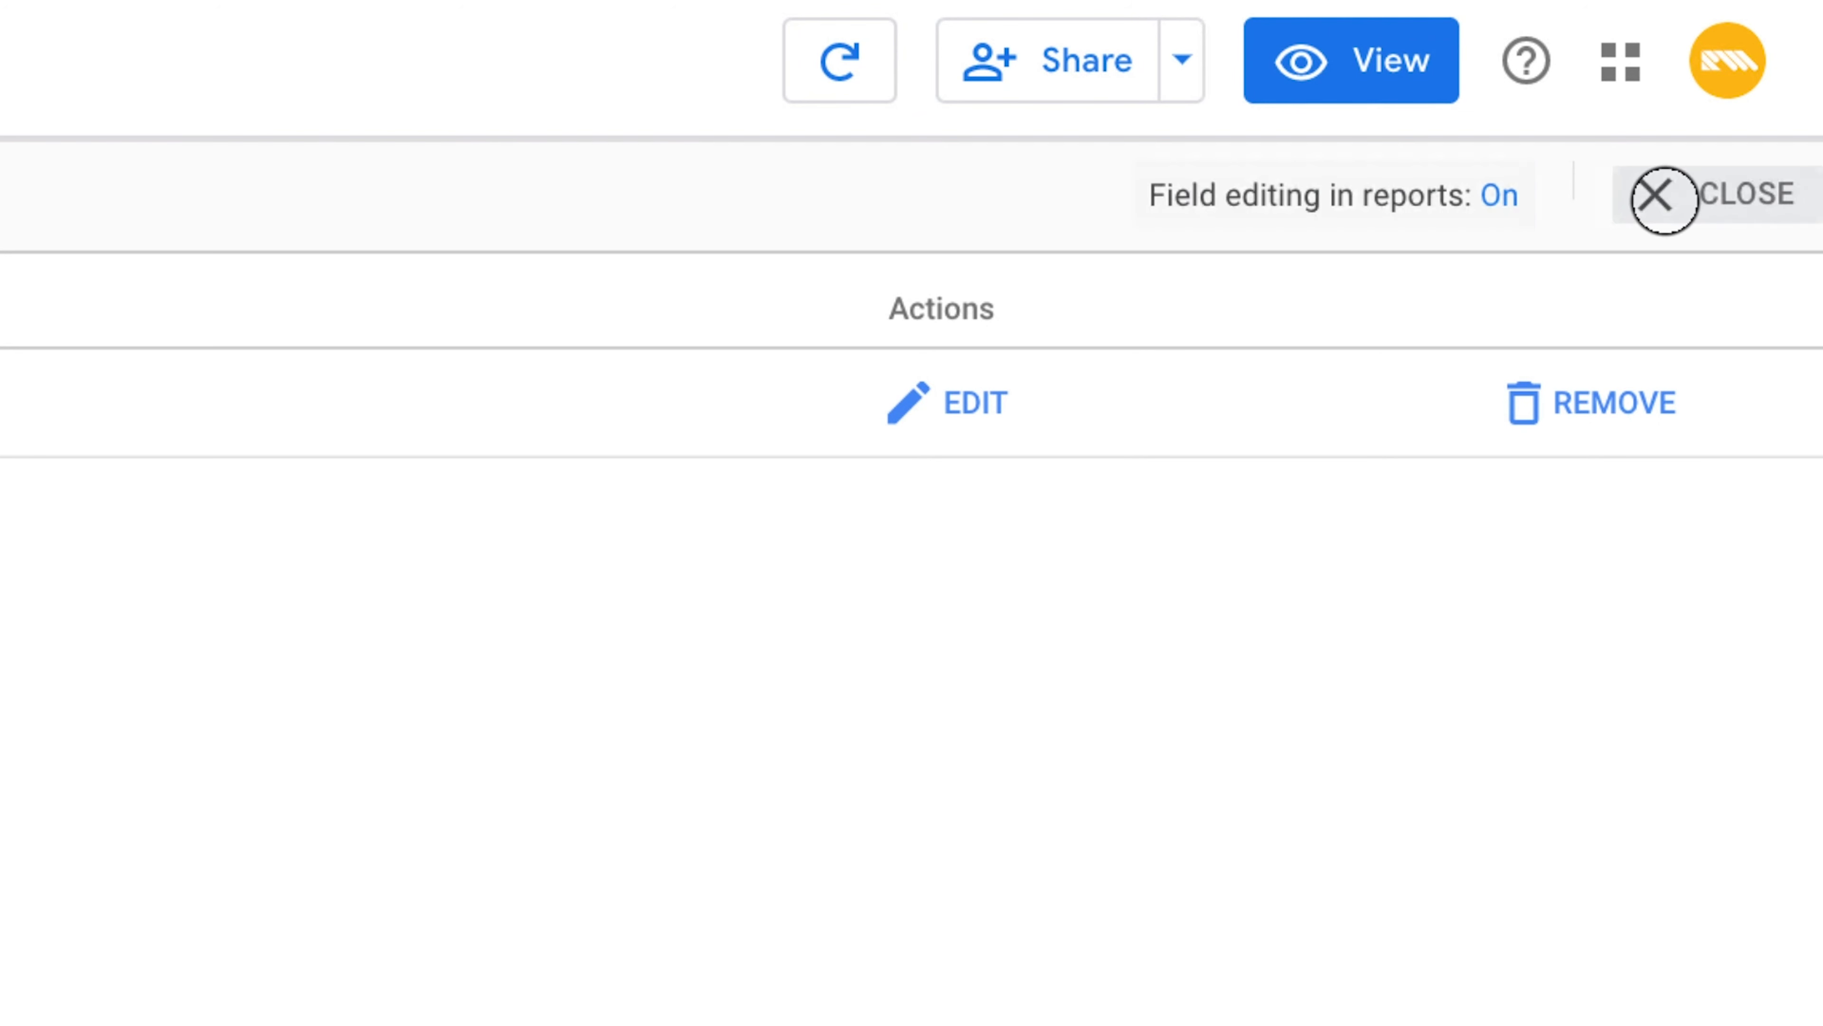
left_click(1666, 202)
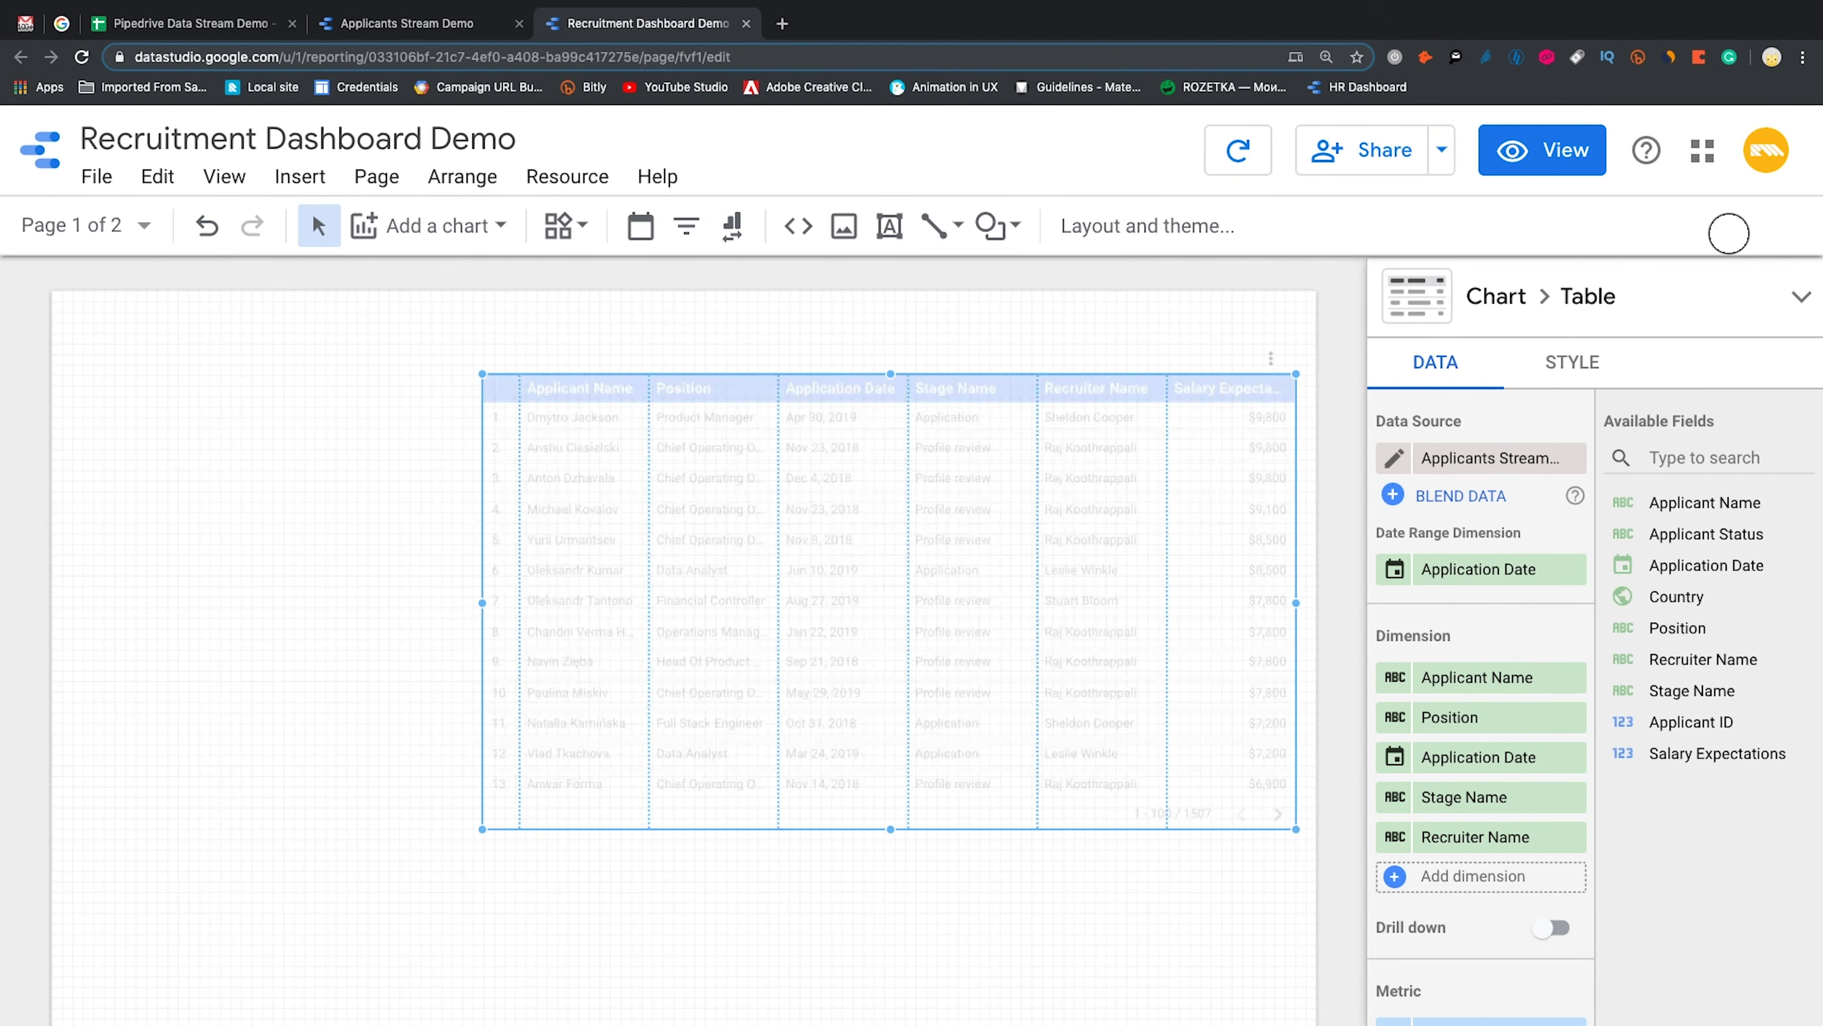
Keep 100 rows per page and sort the table by Application Date, descending
scroll(1461, 853, "down", 5)
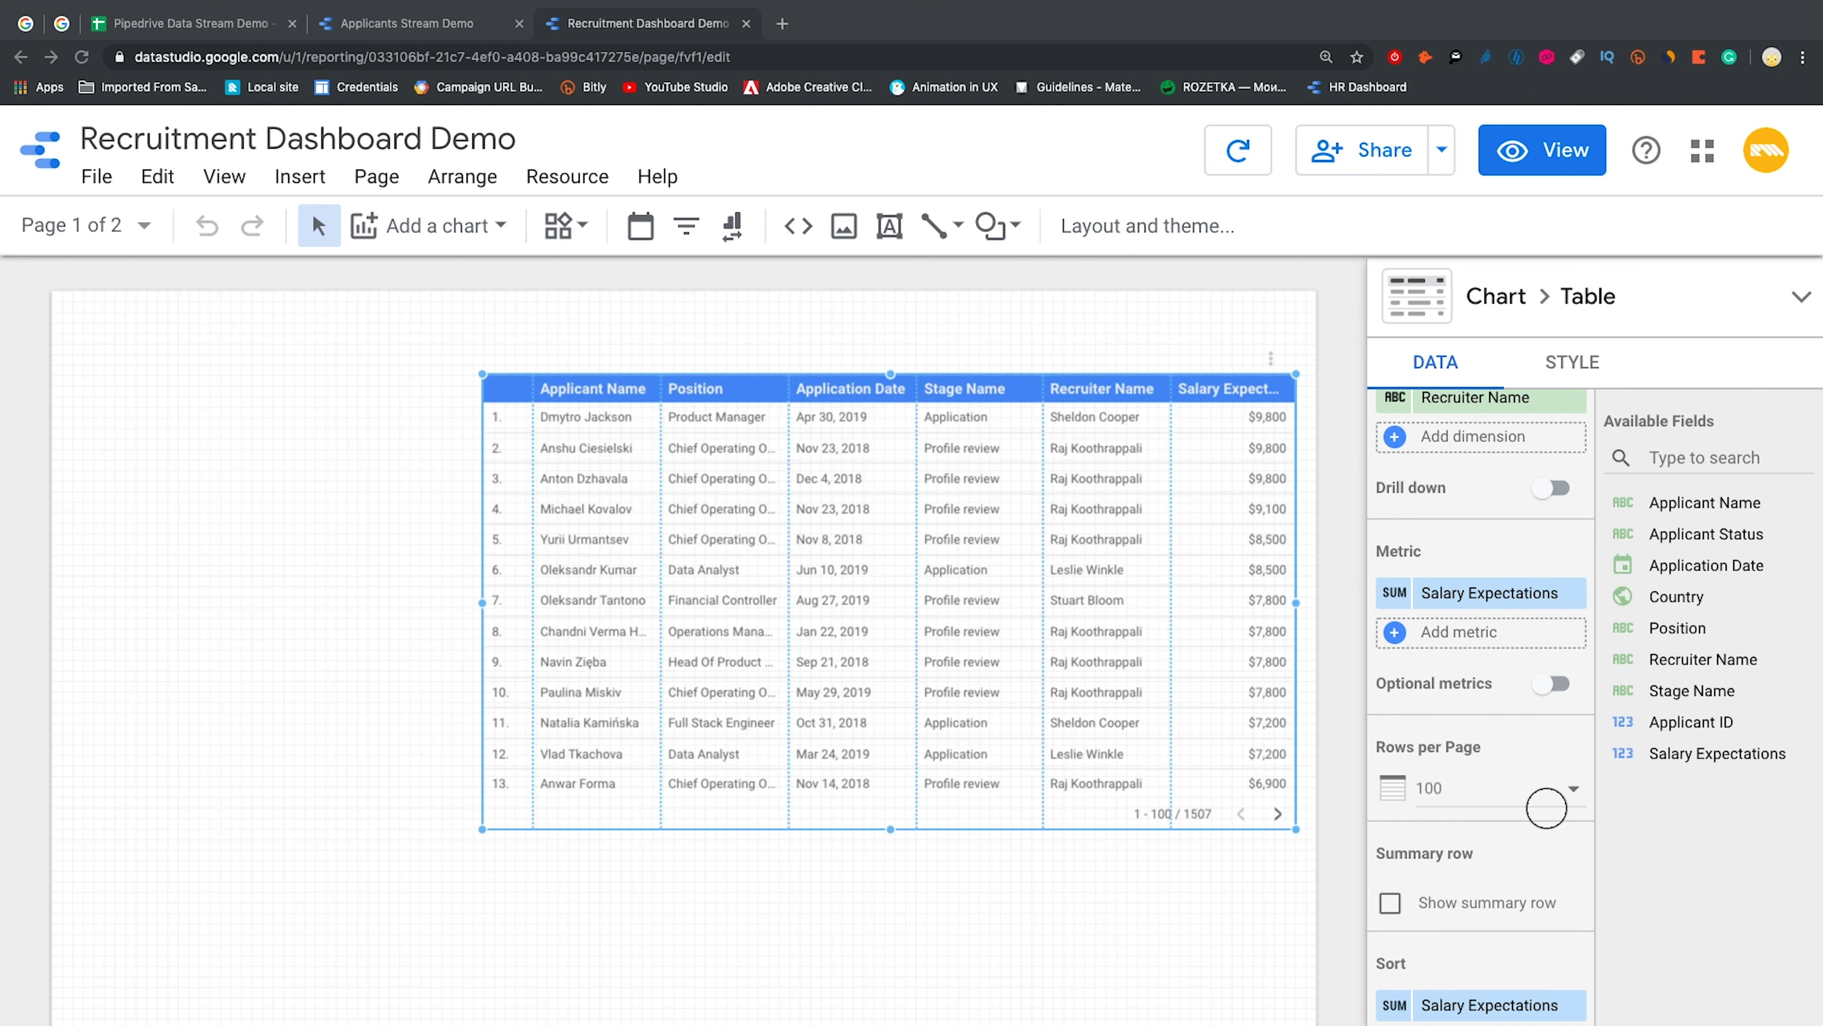
left_click(1576, 792)
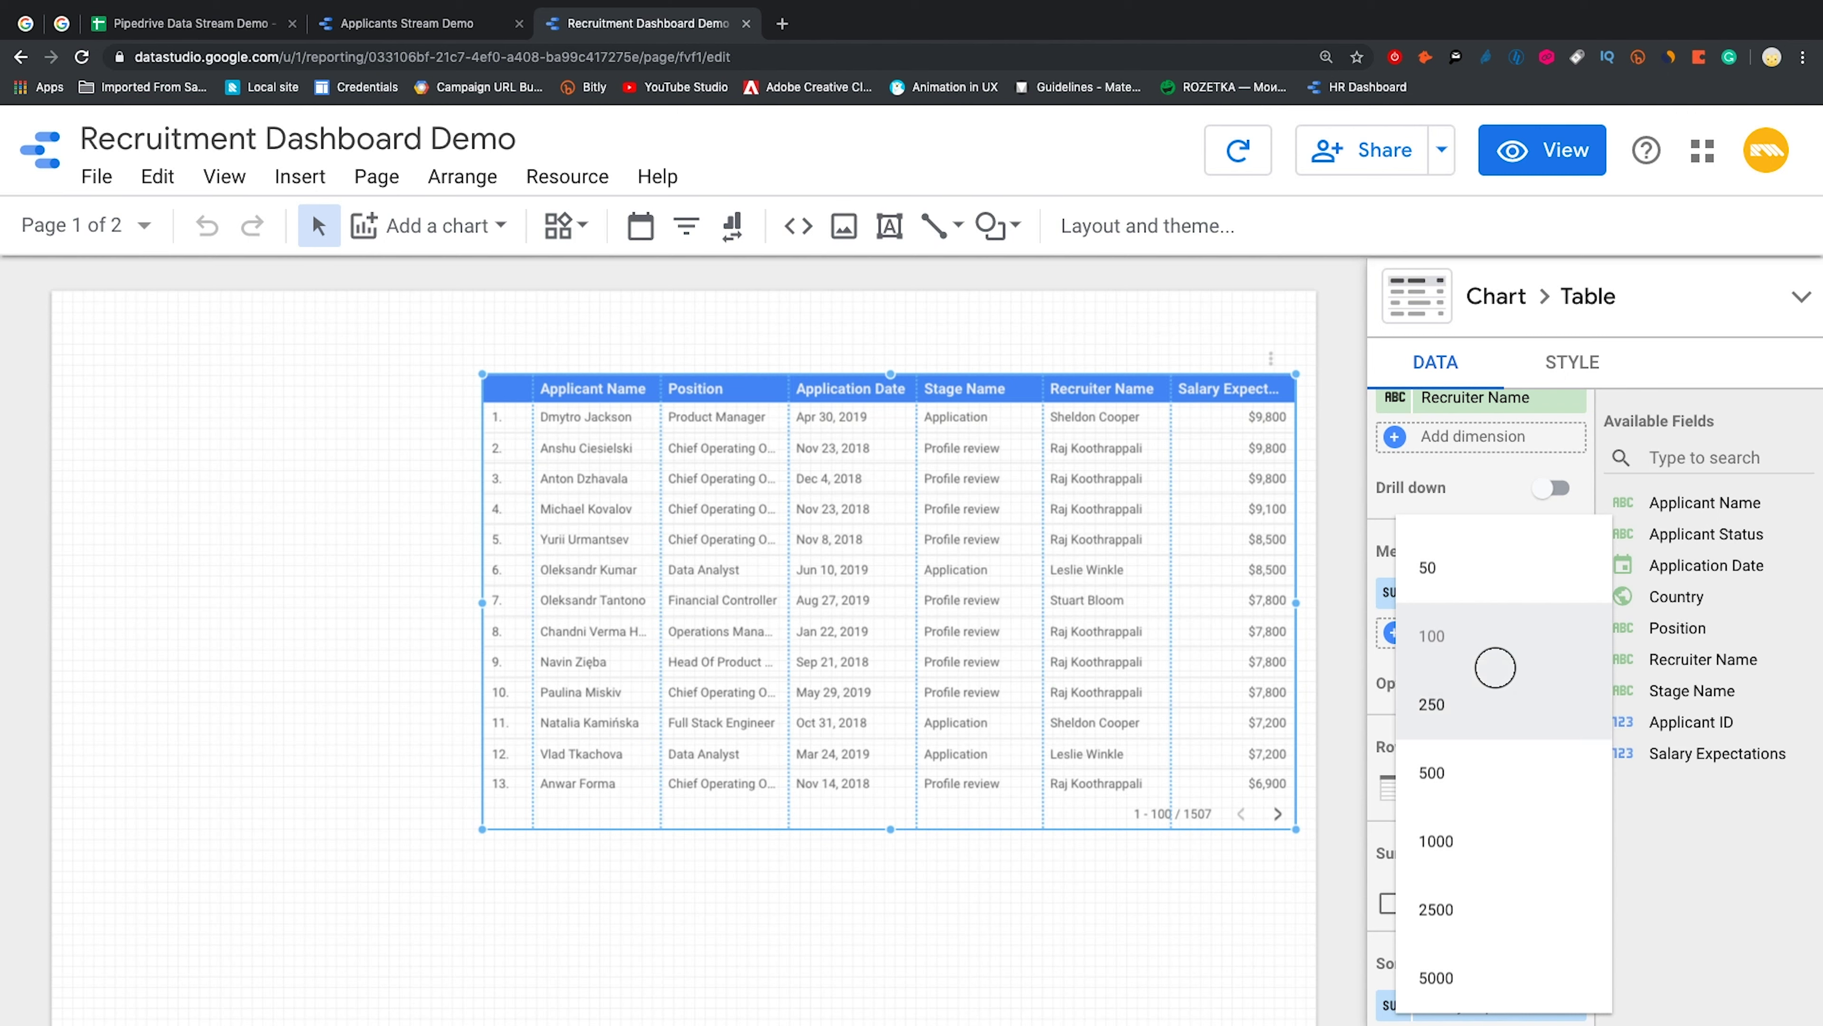
left_click(1658, 833)
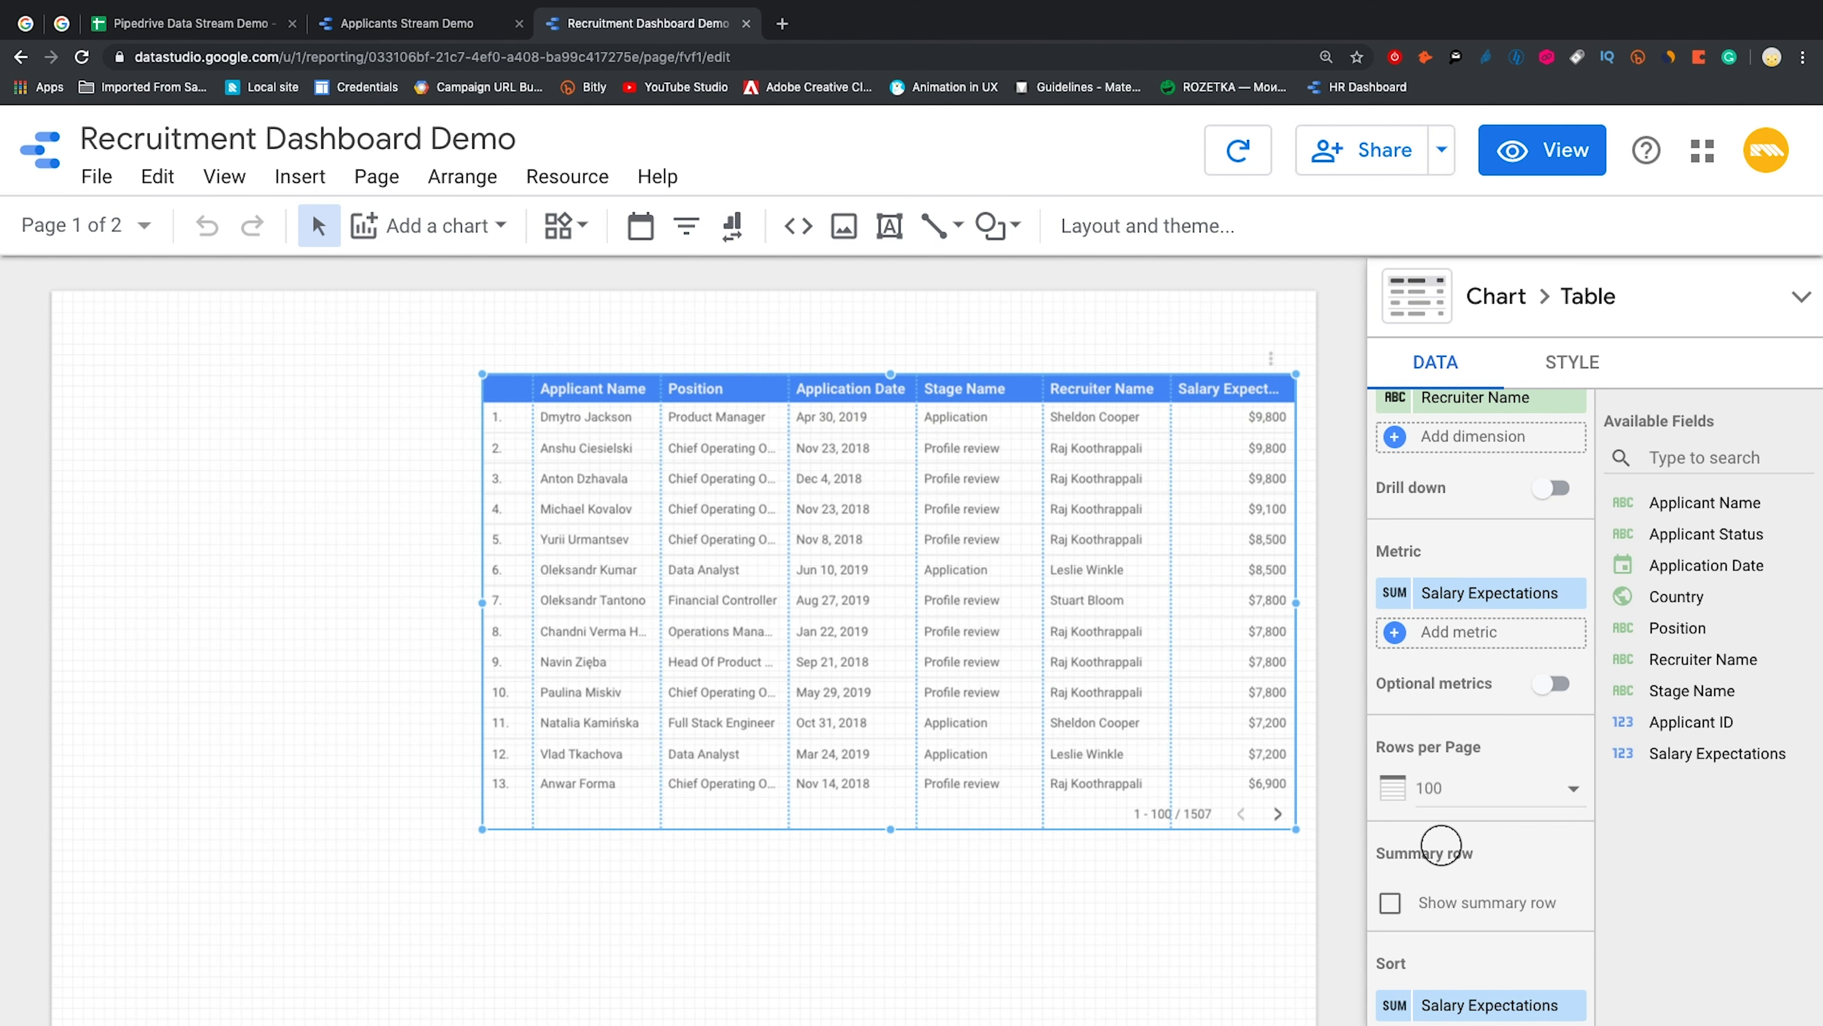
scroll(1438, 848, "down", 1)
scroll(1437, 847, "down", 3)
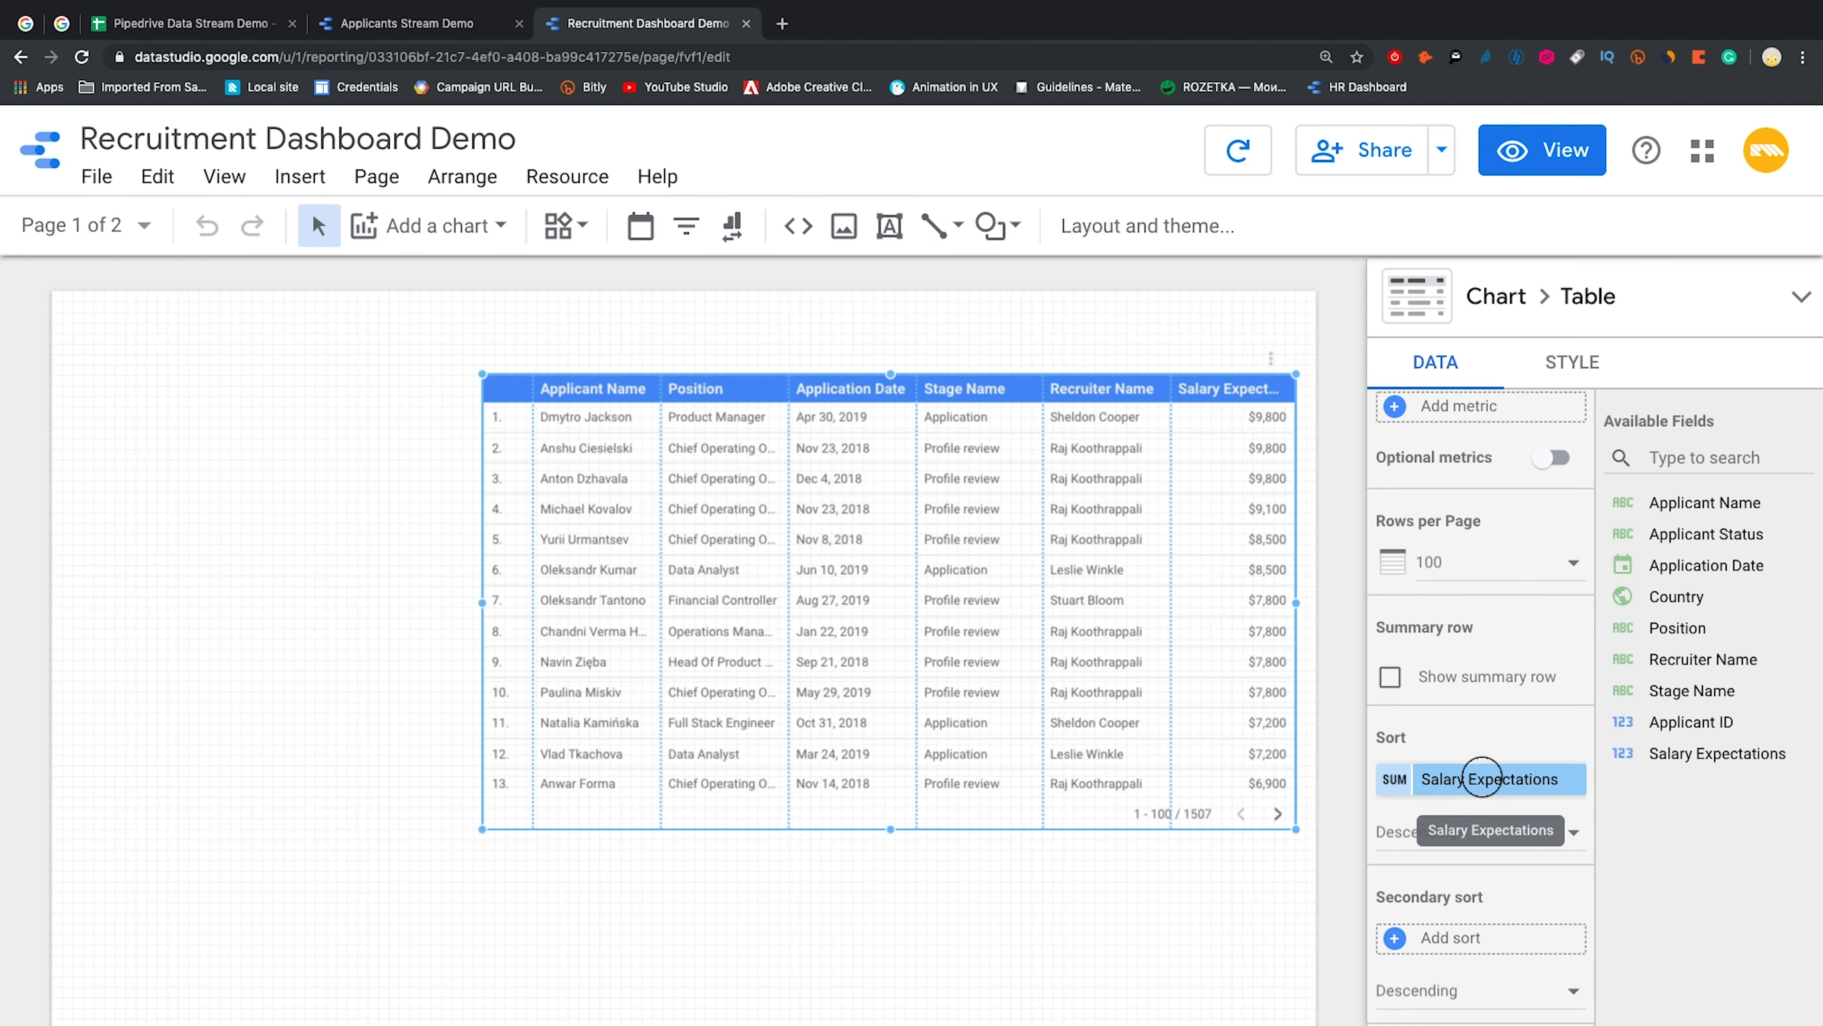
left_click(1481, 778)
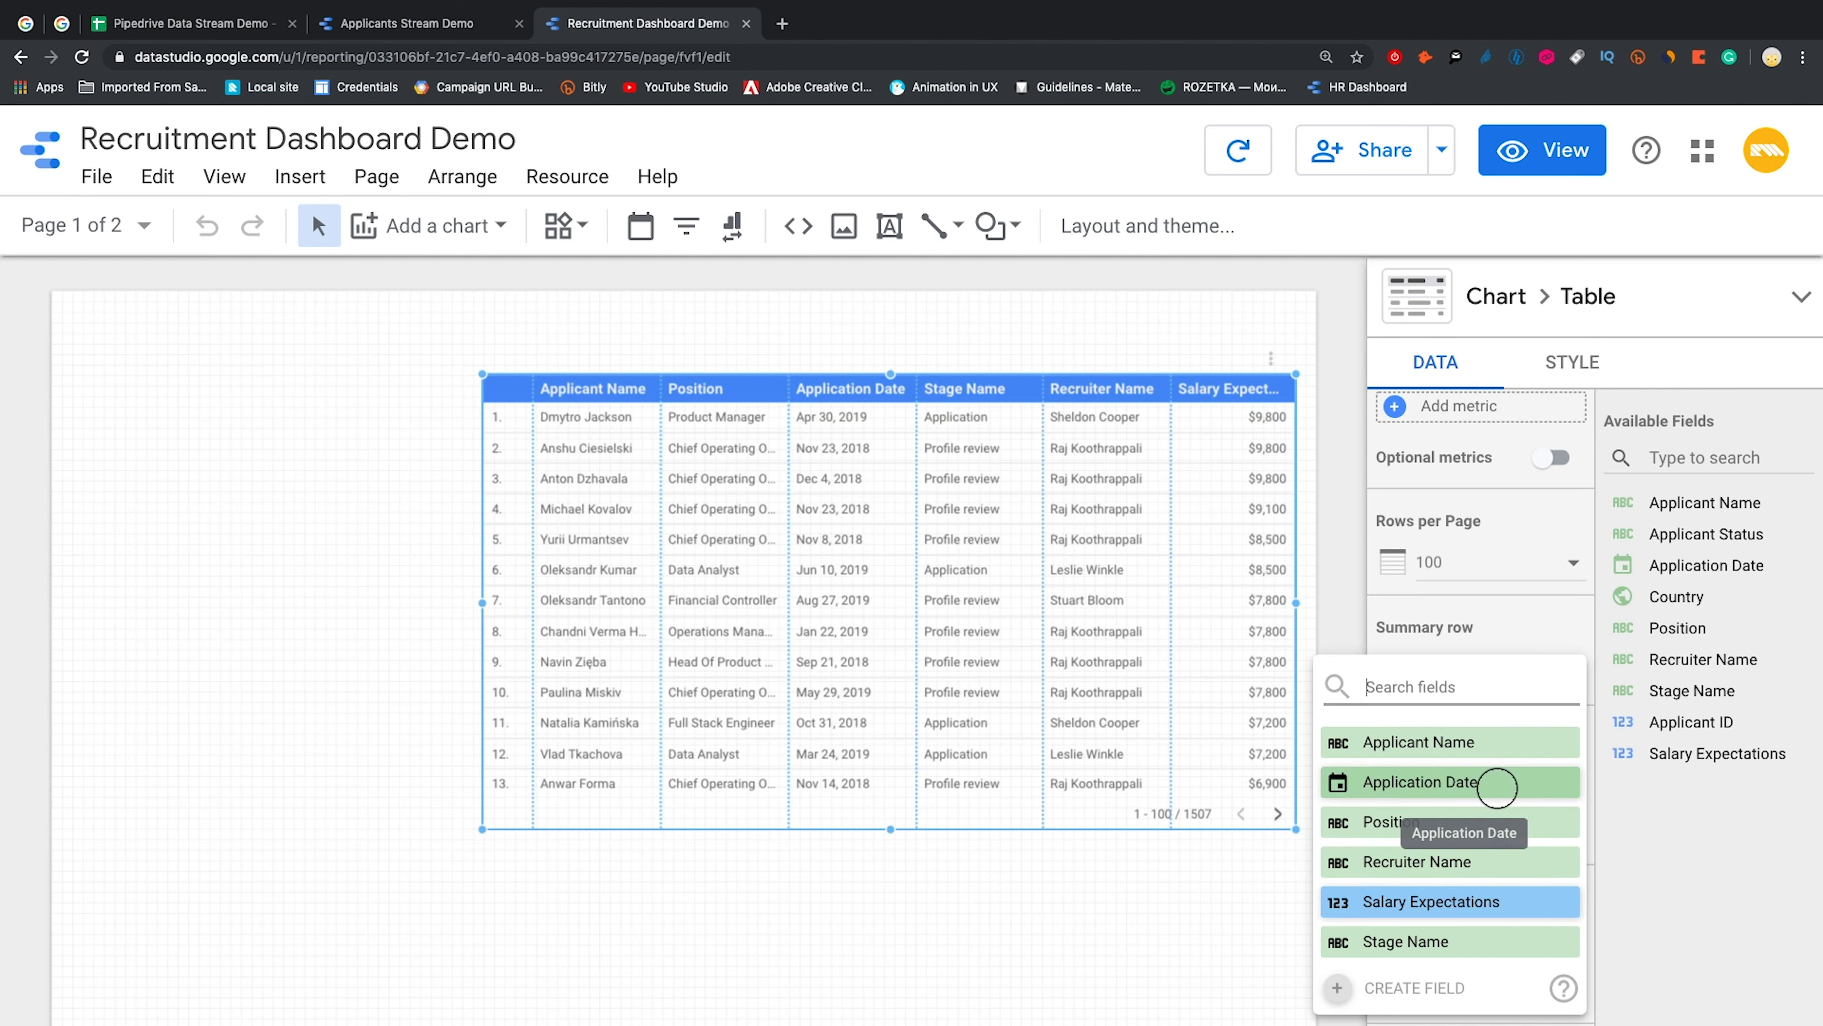
left_click(1497, 787)
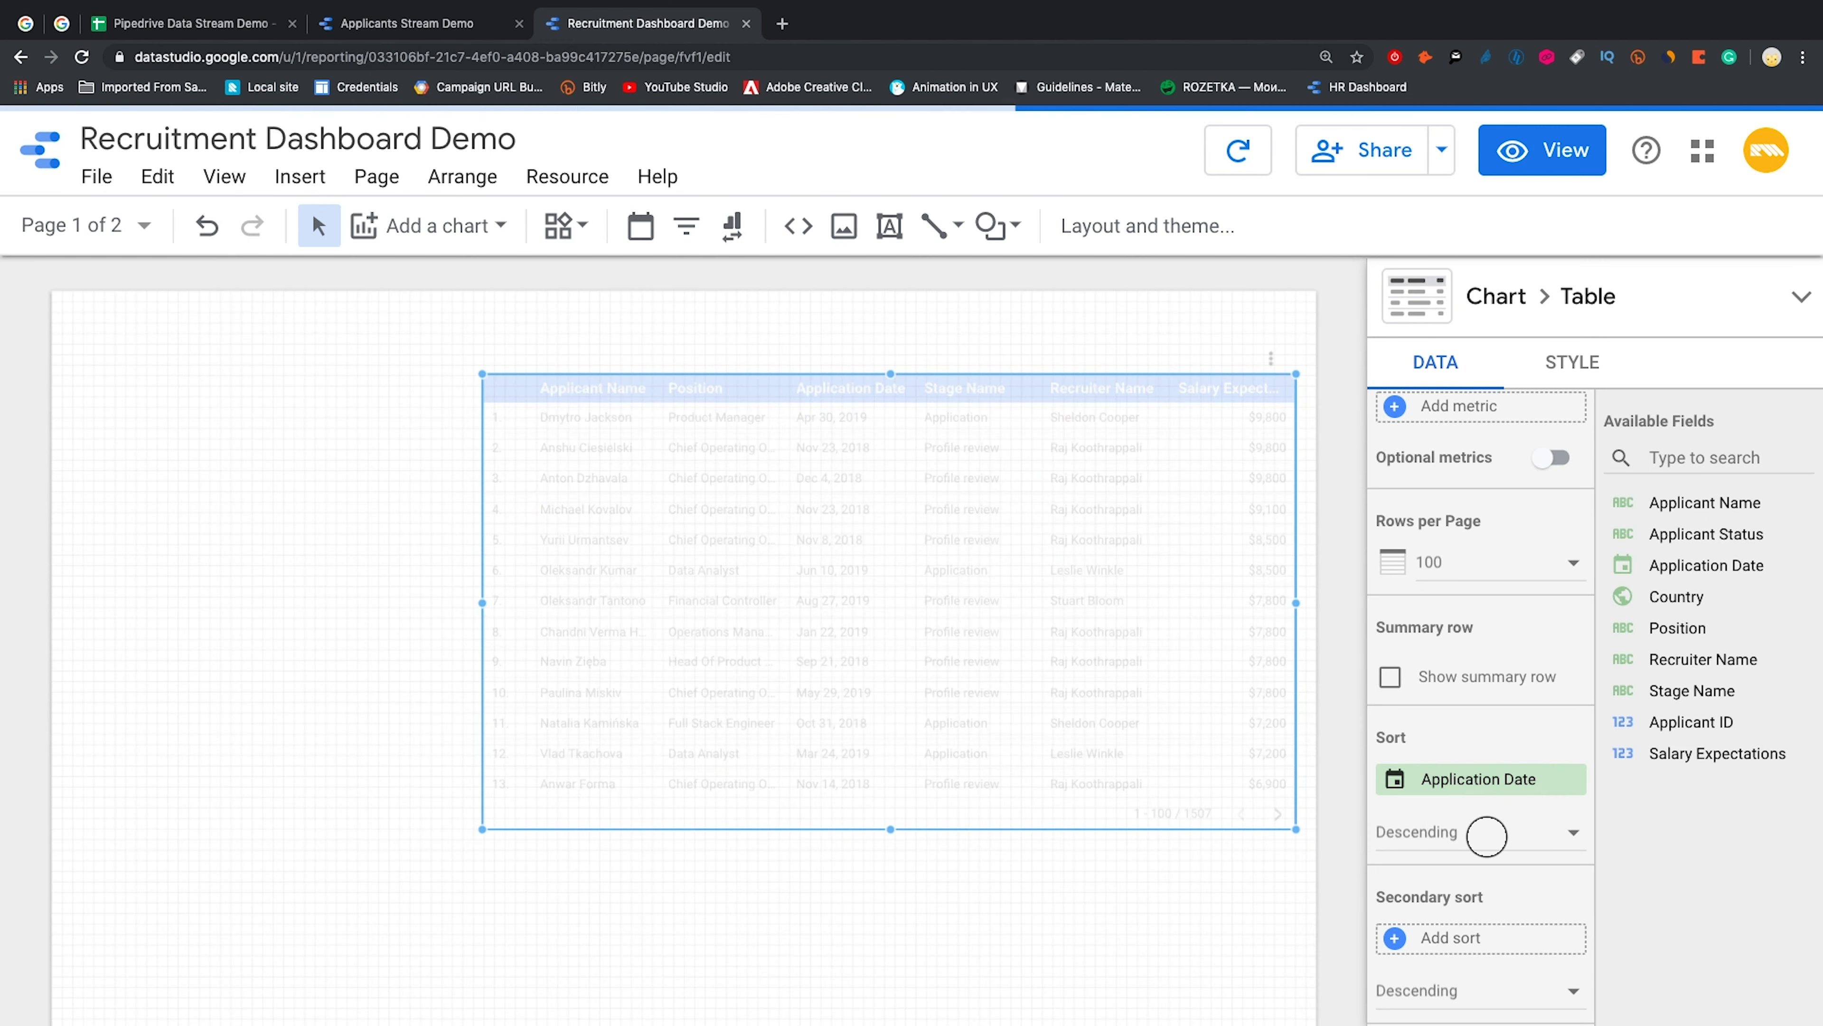
left_click(1513, 835)
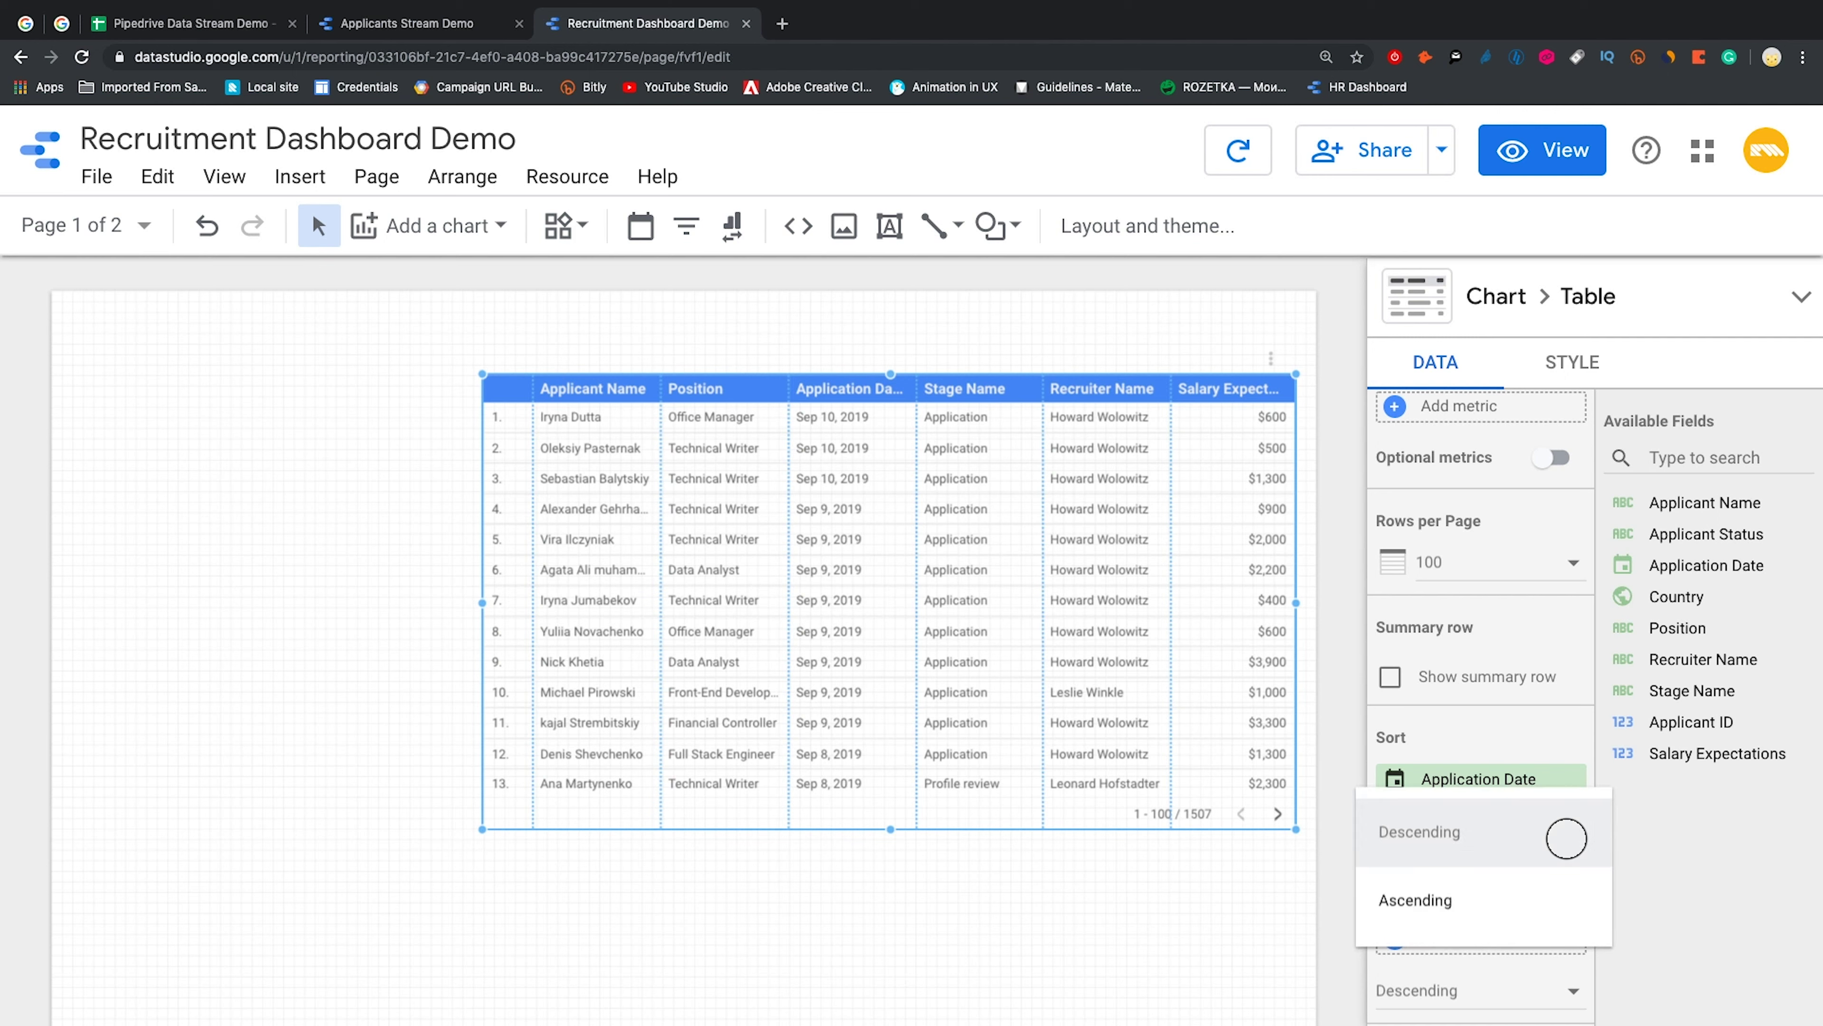
left_click(1567, 838)
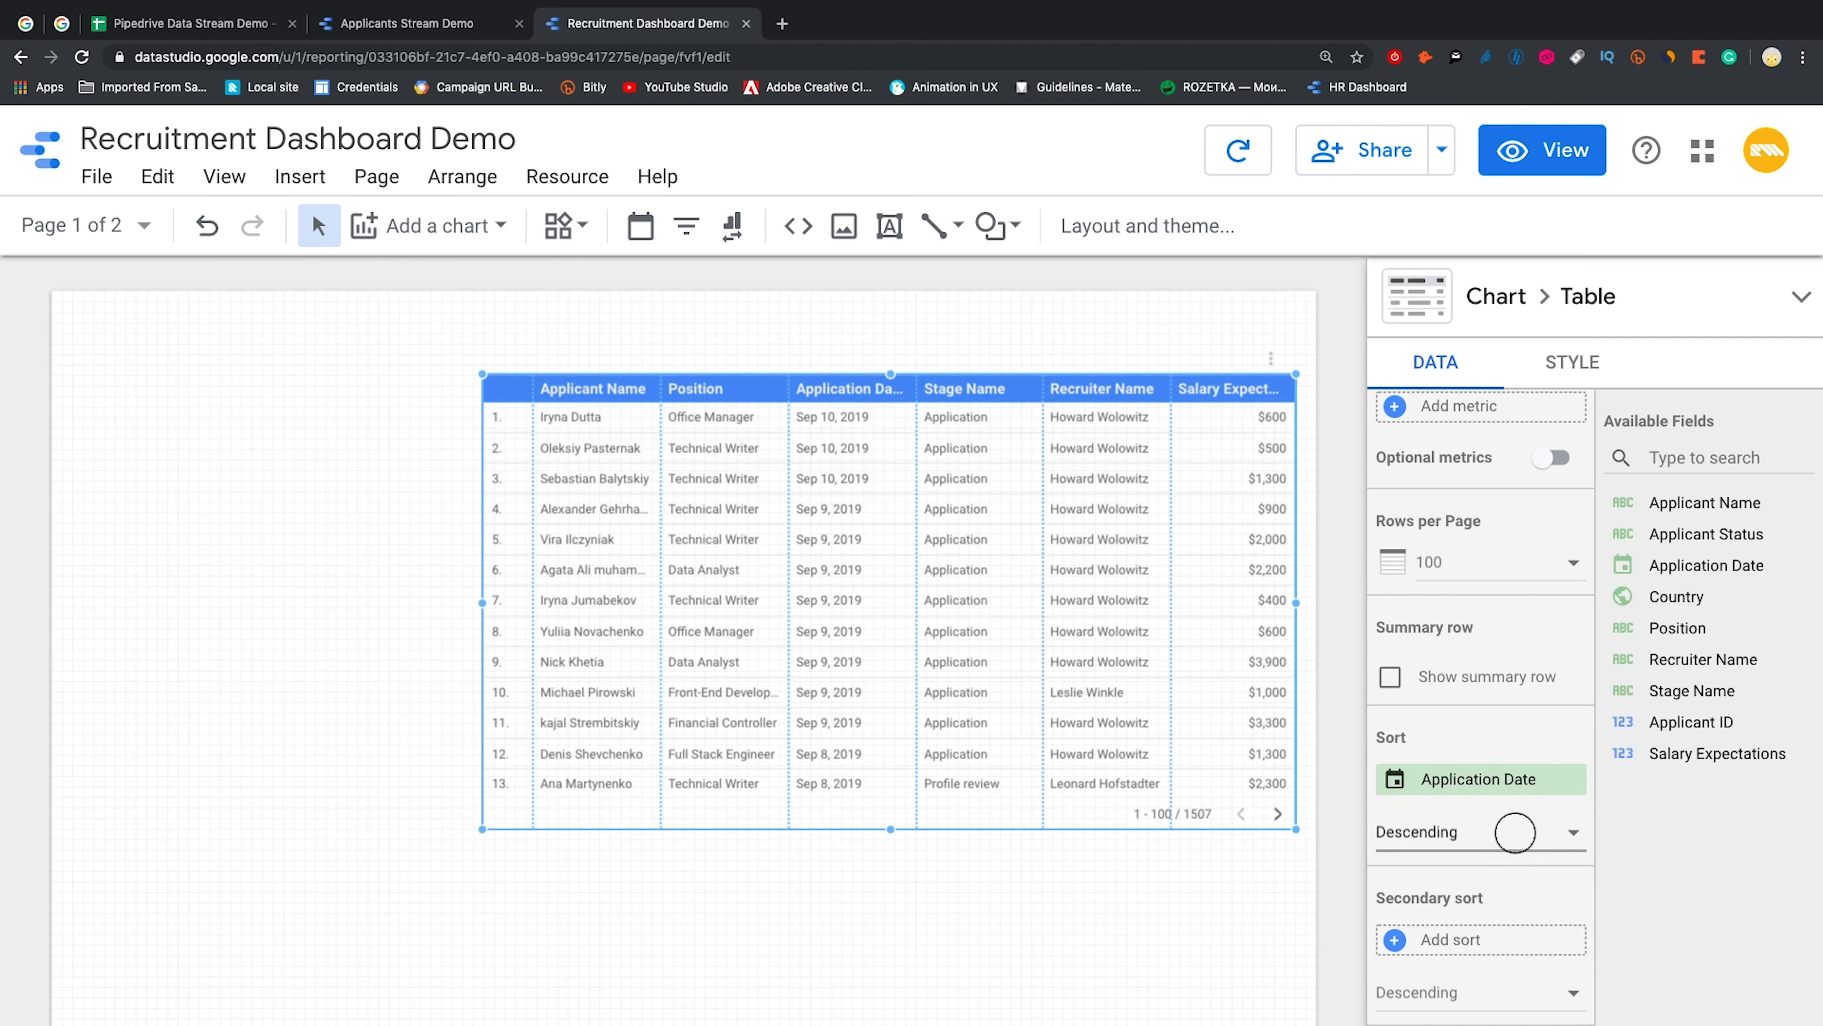
Add Position as the table's secondary sort
scroll(1514, 835, "down", 2)
scroll(1514, 833, "down", 1)
scroll(1513, 833, "down", 1)
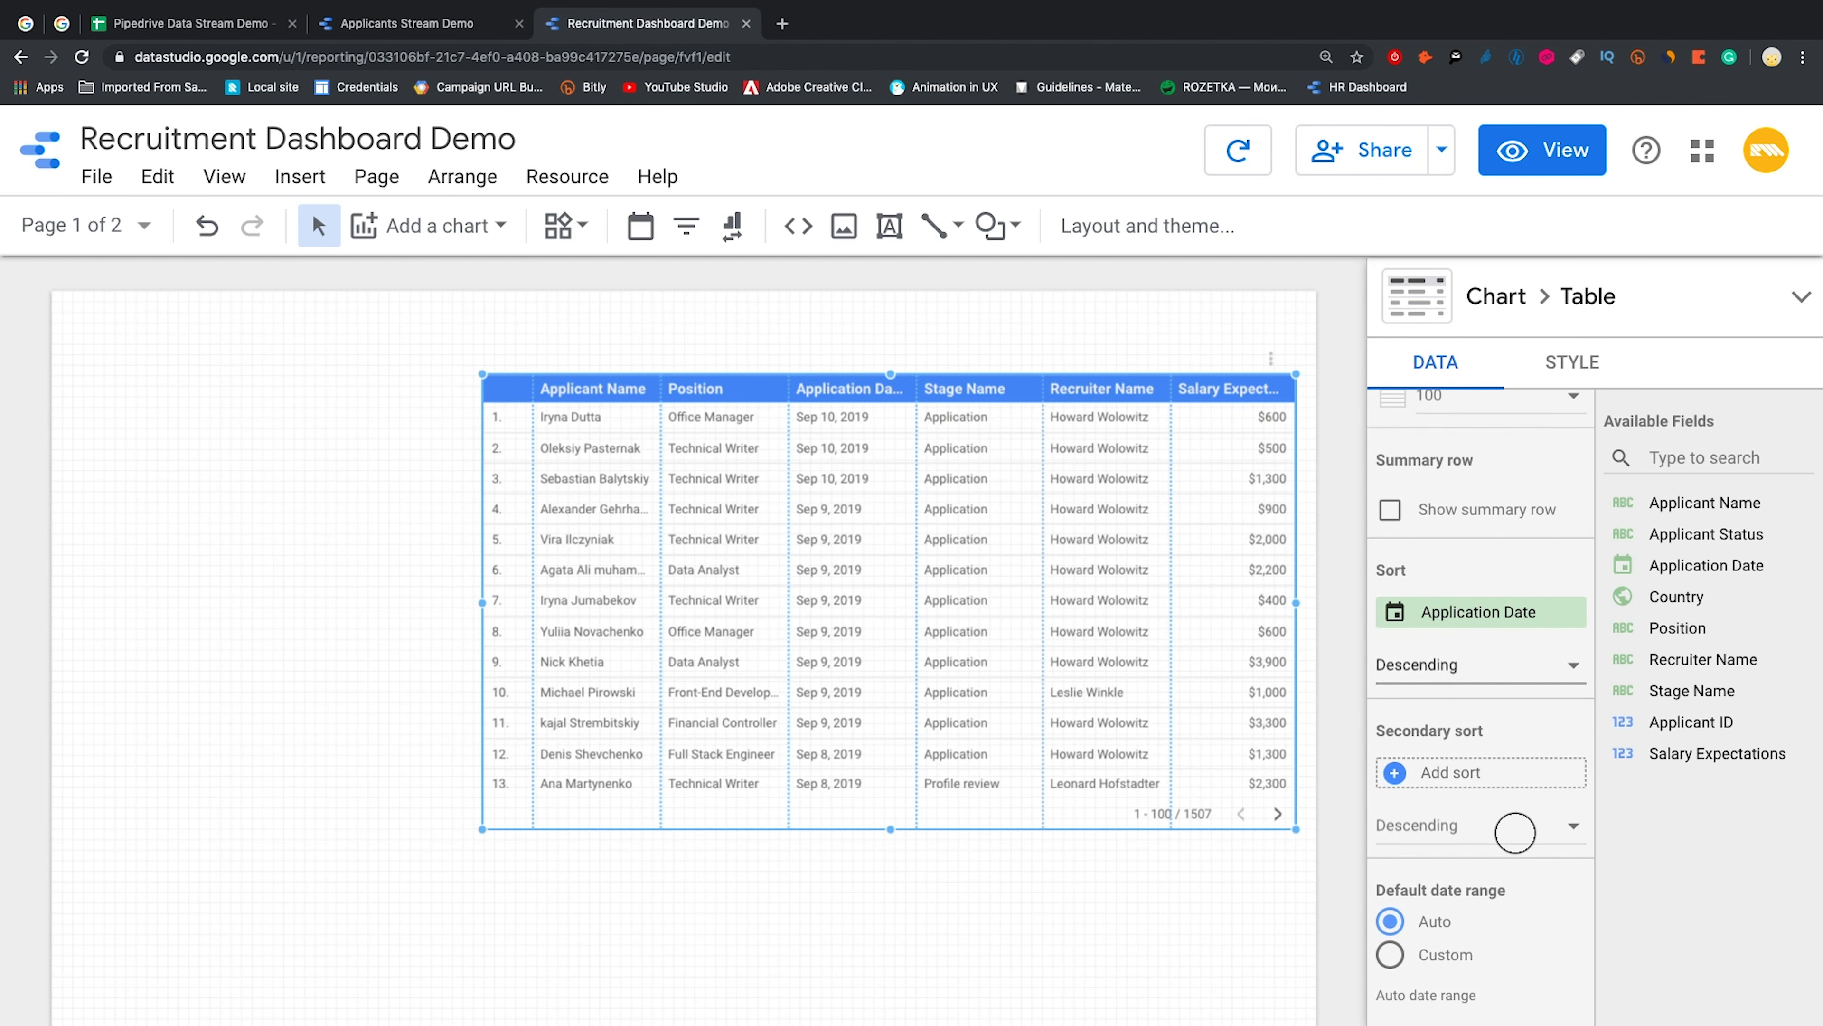
left_click(1465, 768)
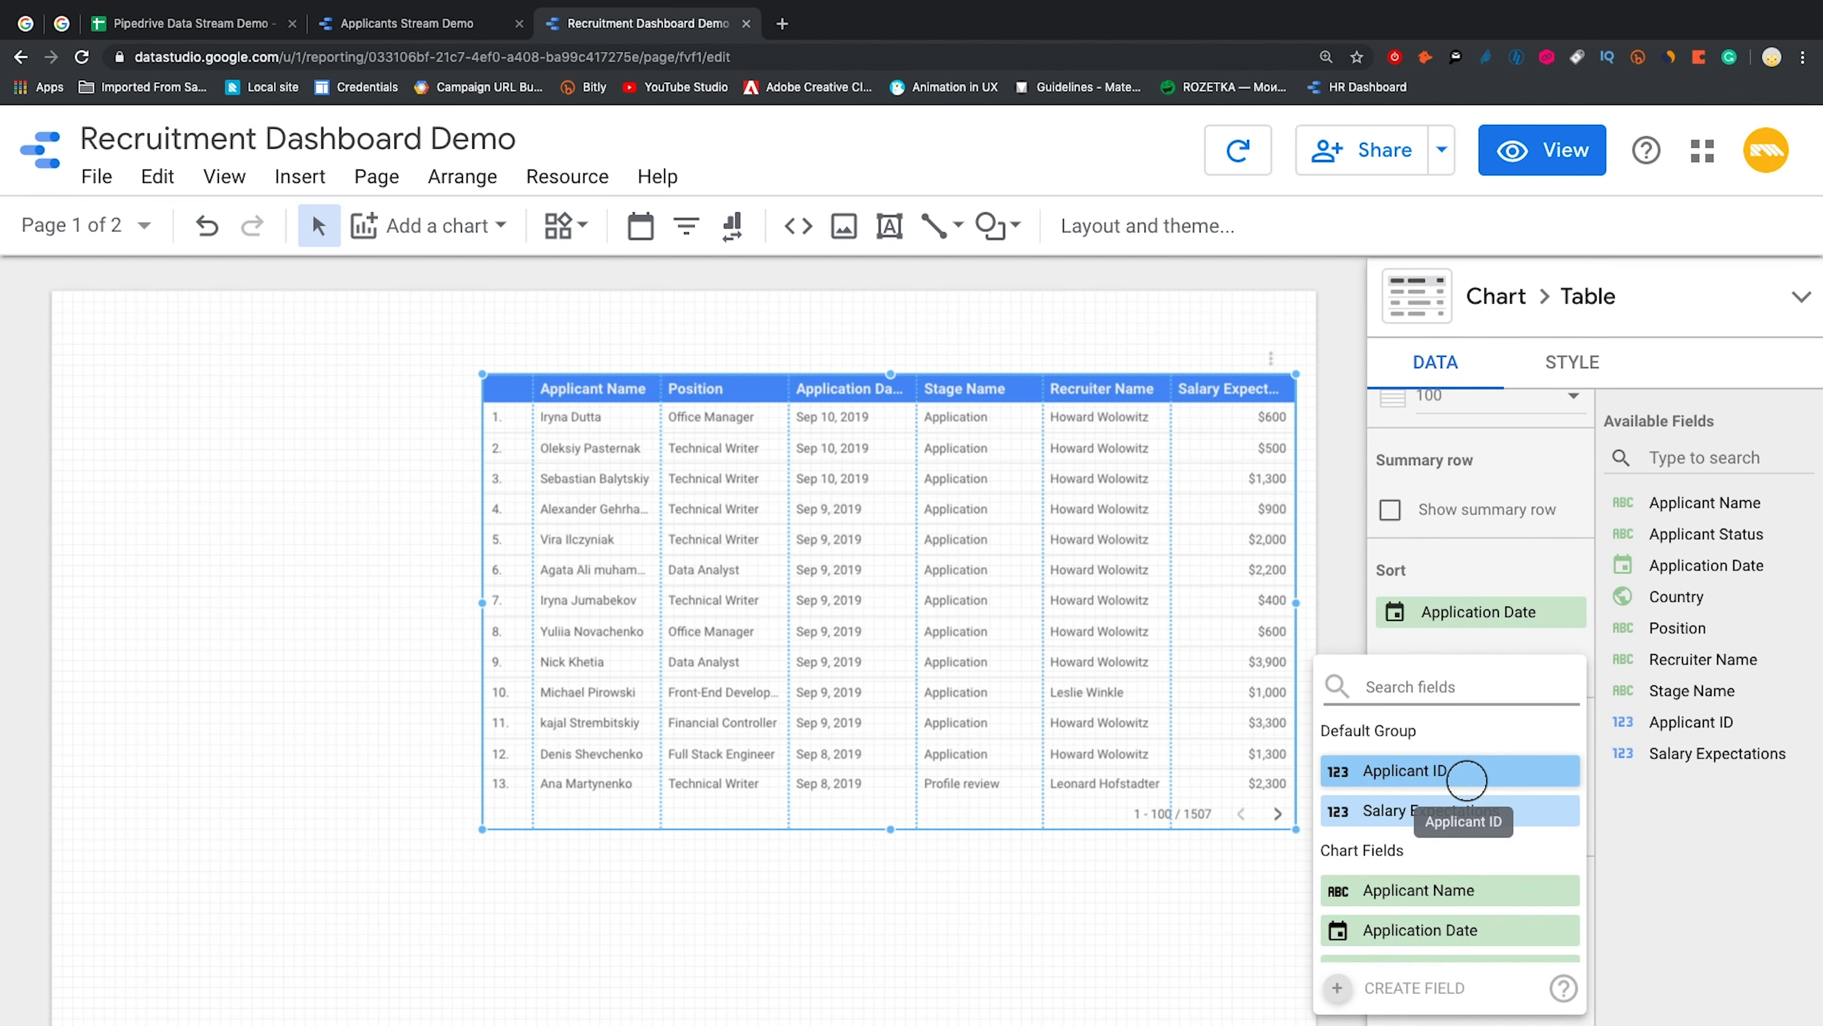
scroll(1477, 864, "down", 3)
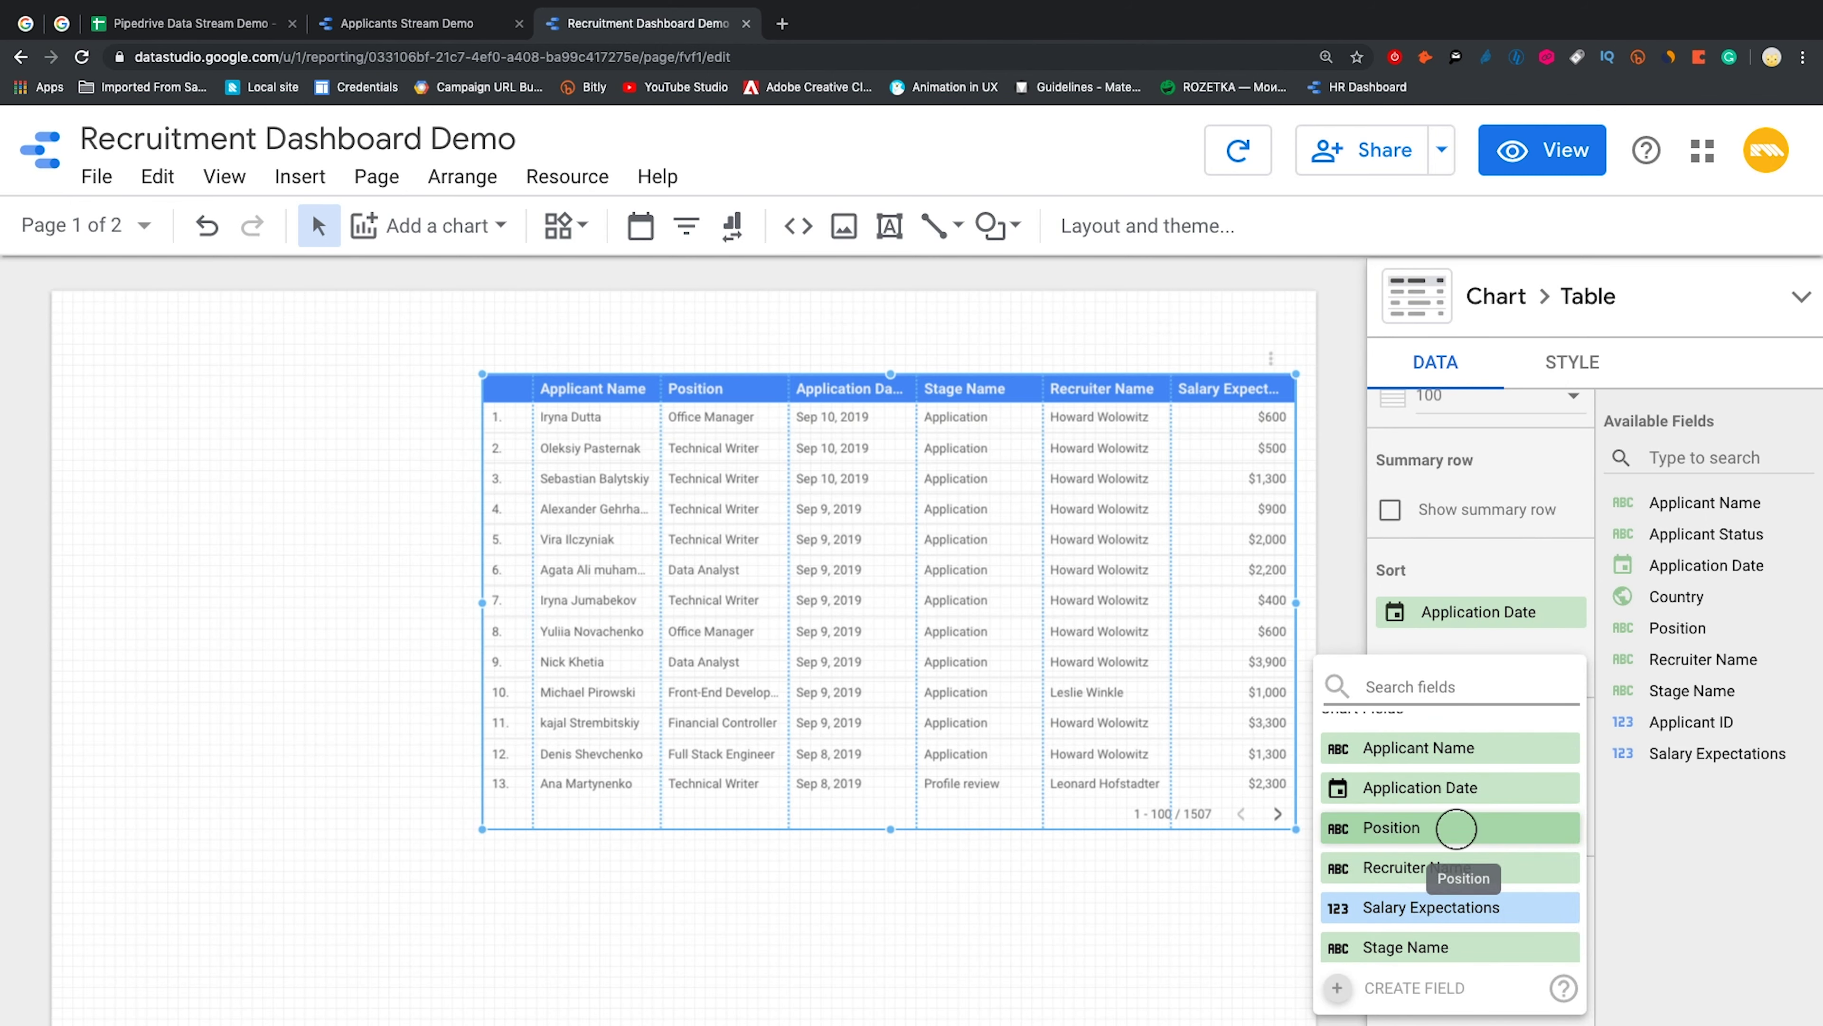
left_click(1456, 828)
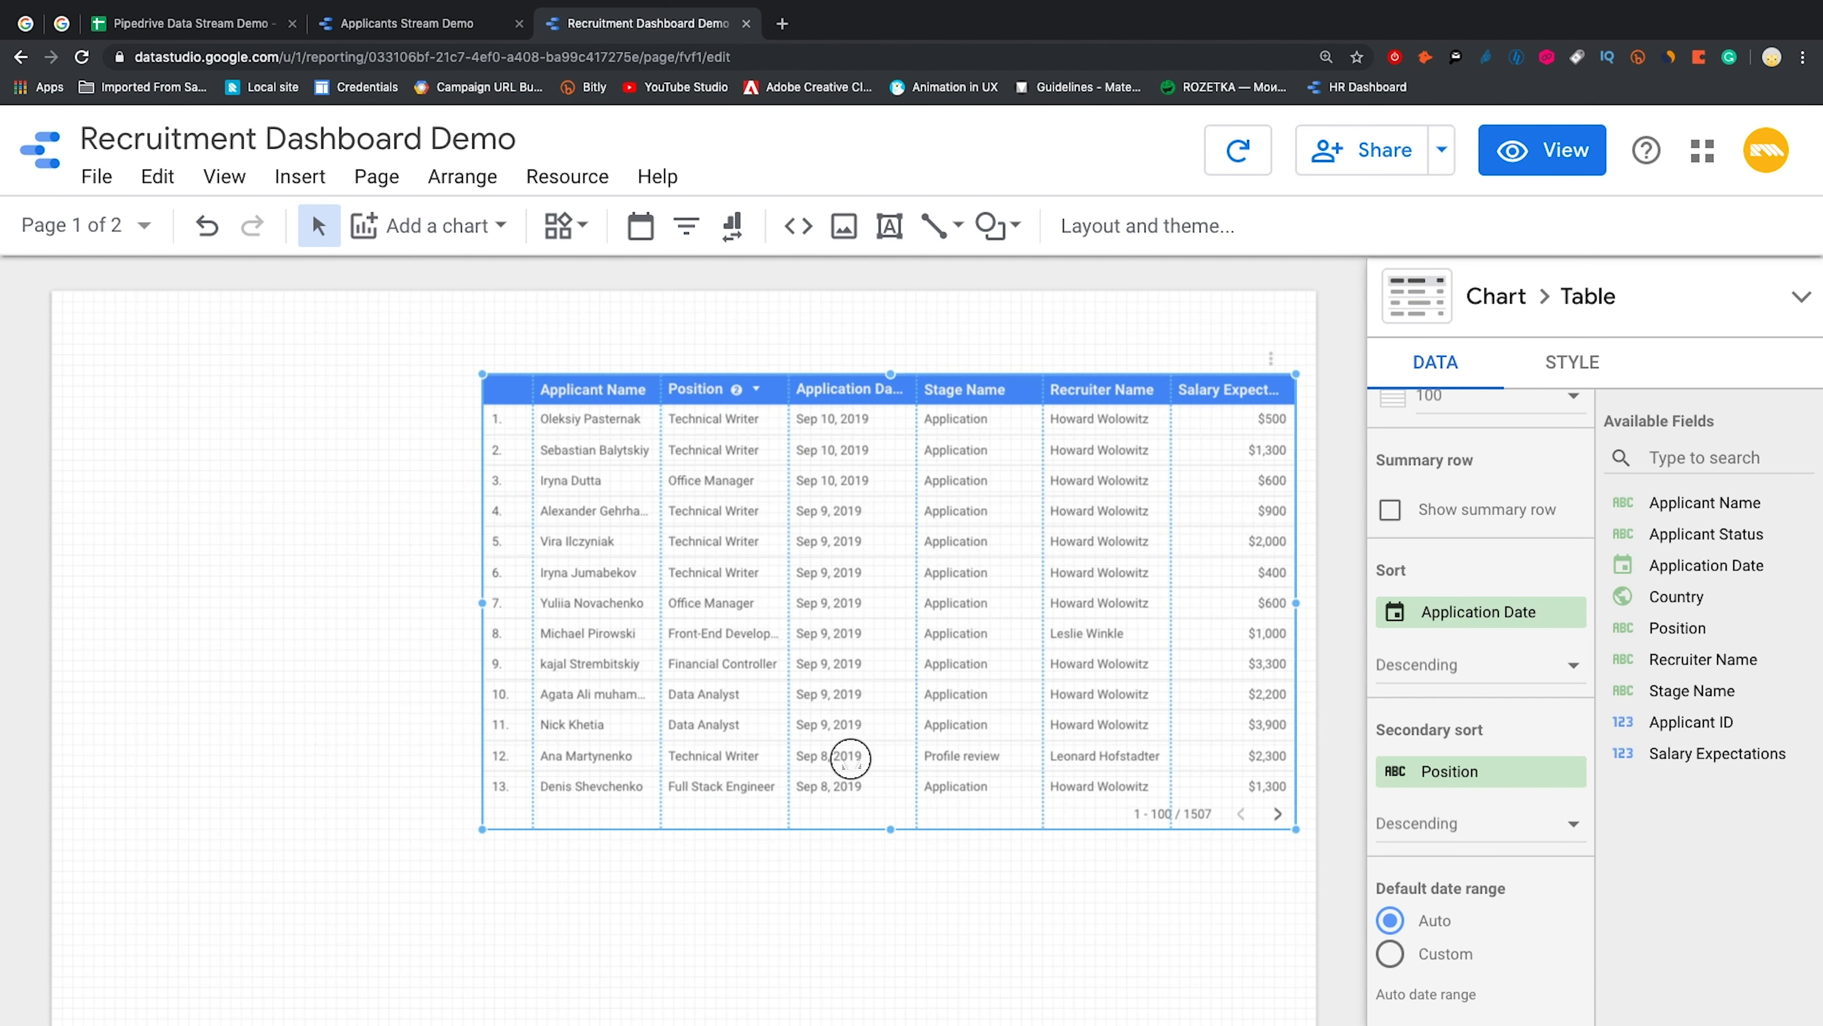
Rename the Salary Expectations metric column to 'Salary'
scroll(1490, 802, "down", 3)
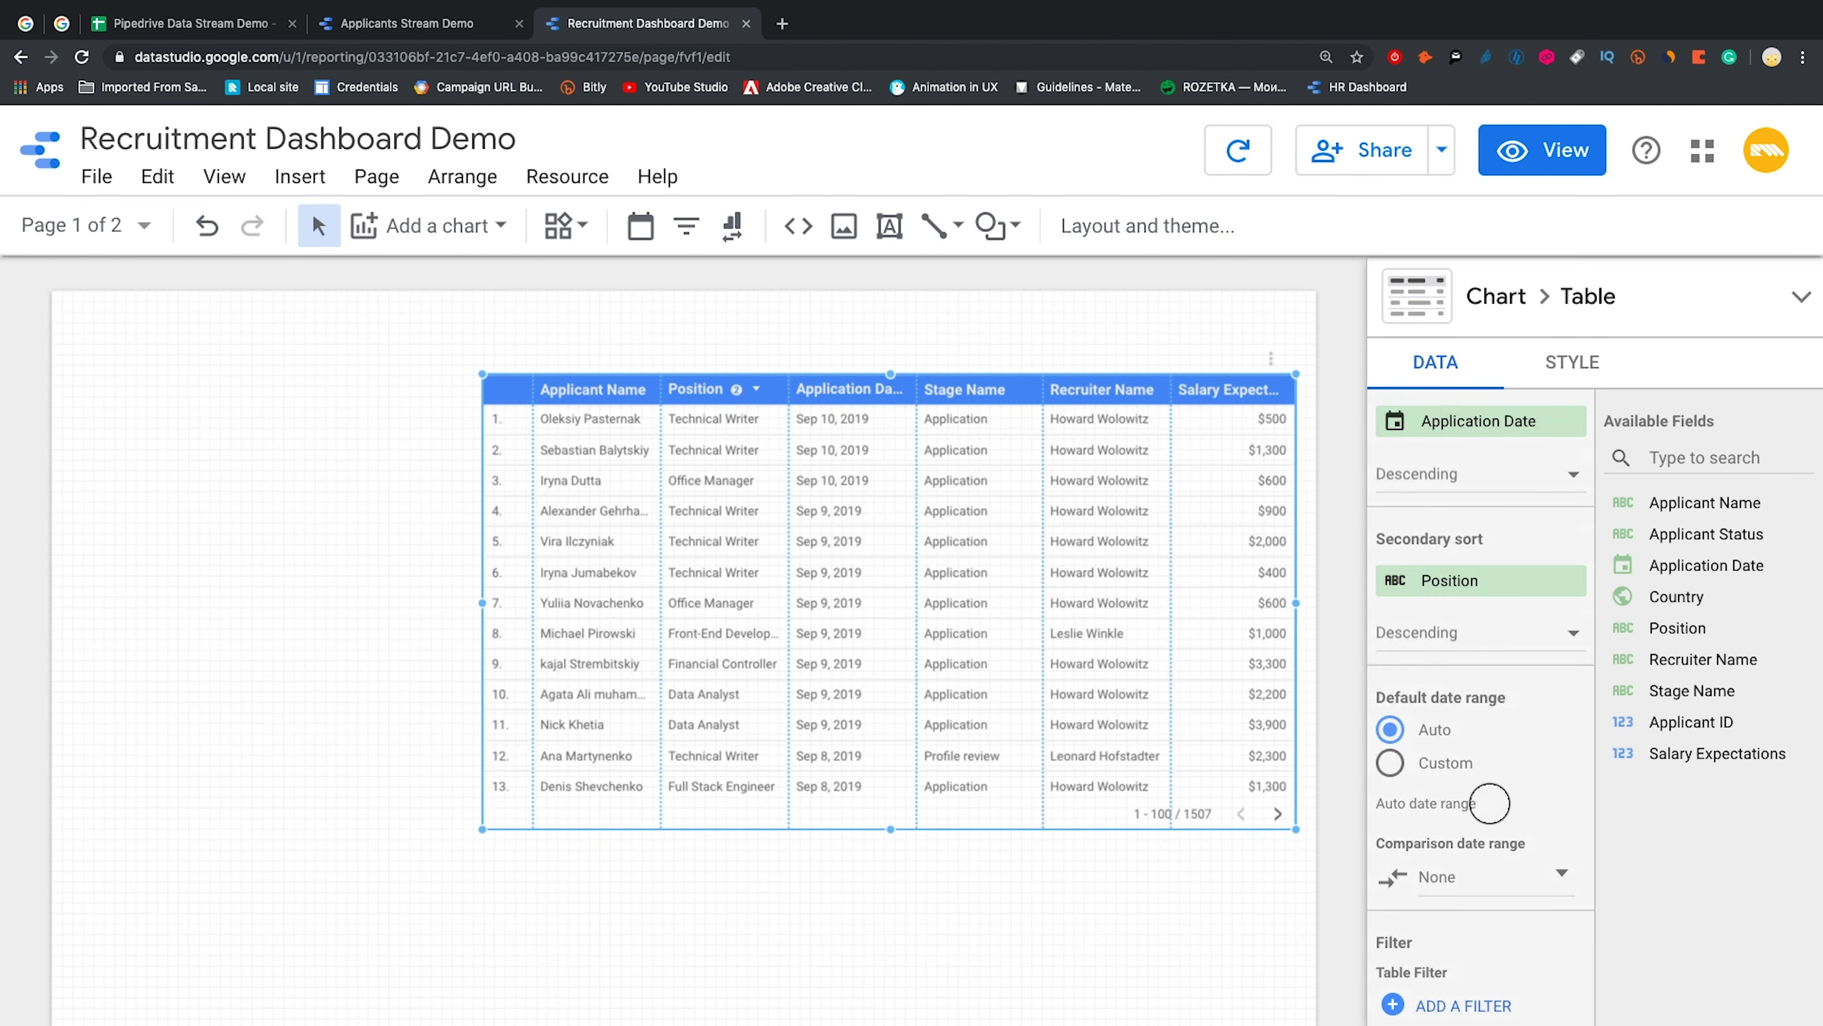
scroll(1489, 802, "up", 5)
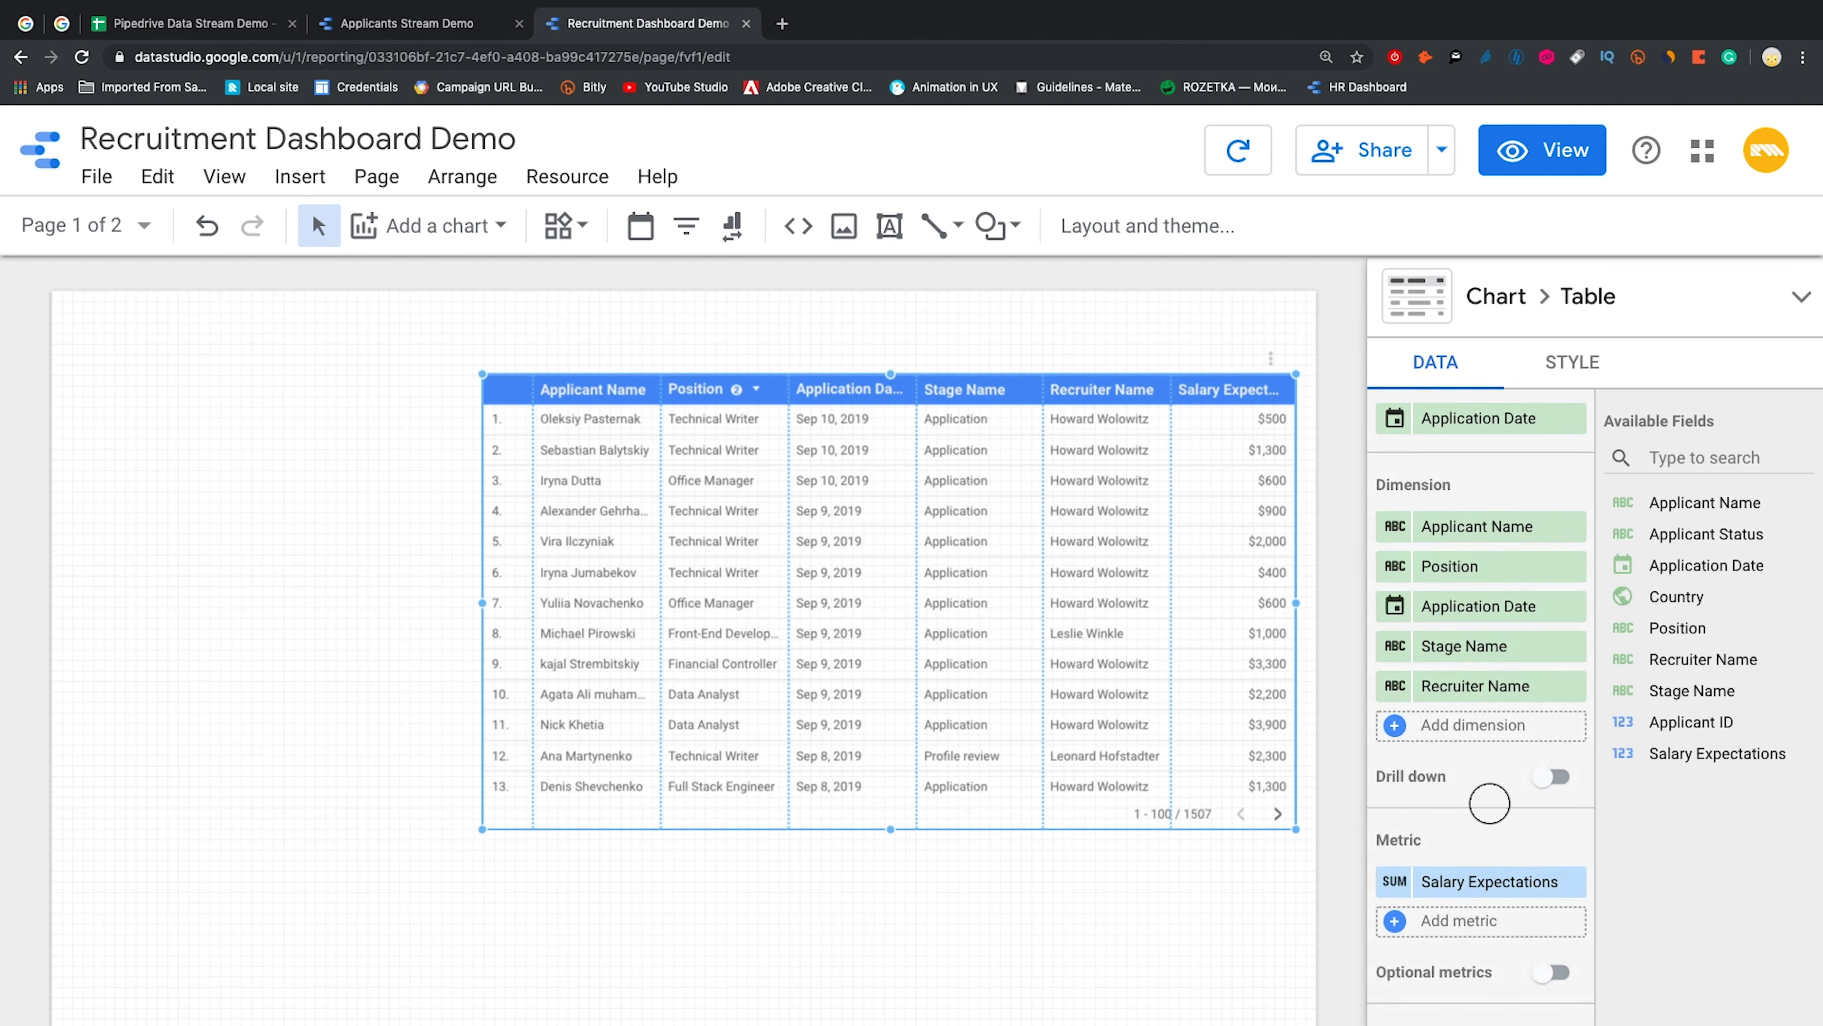
scroll(1488, 802, "up", 2)
scroll(1461, 834, "down", 2)
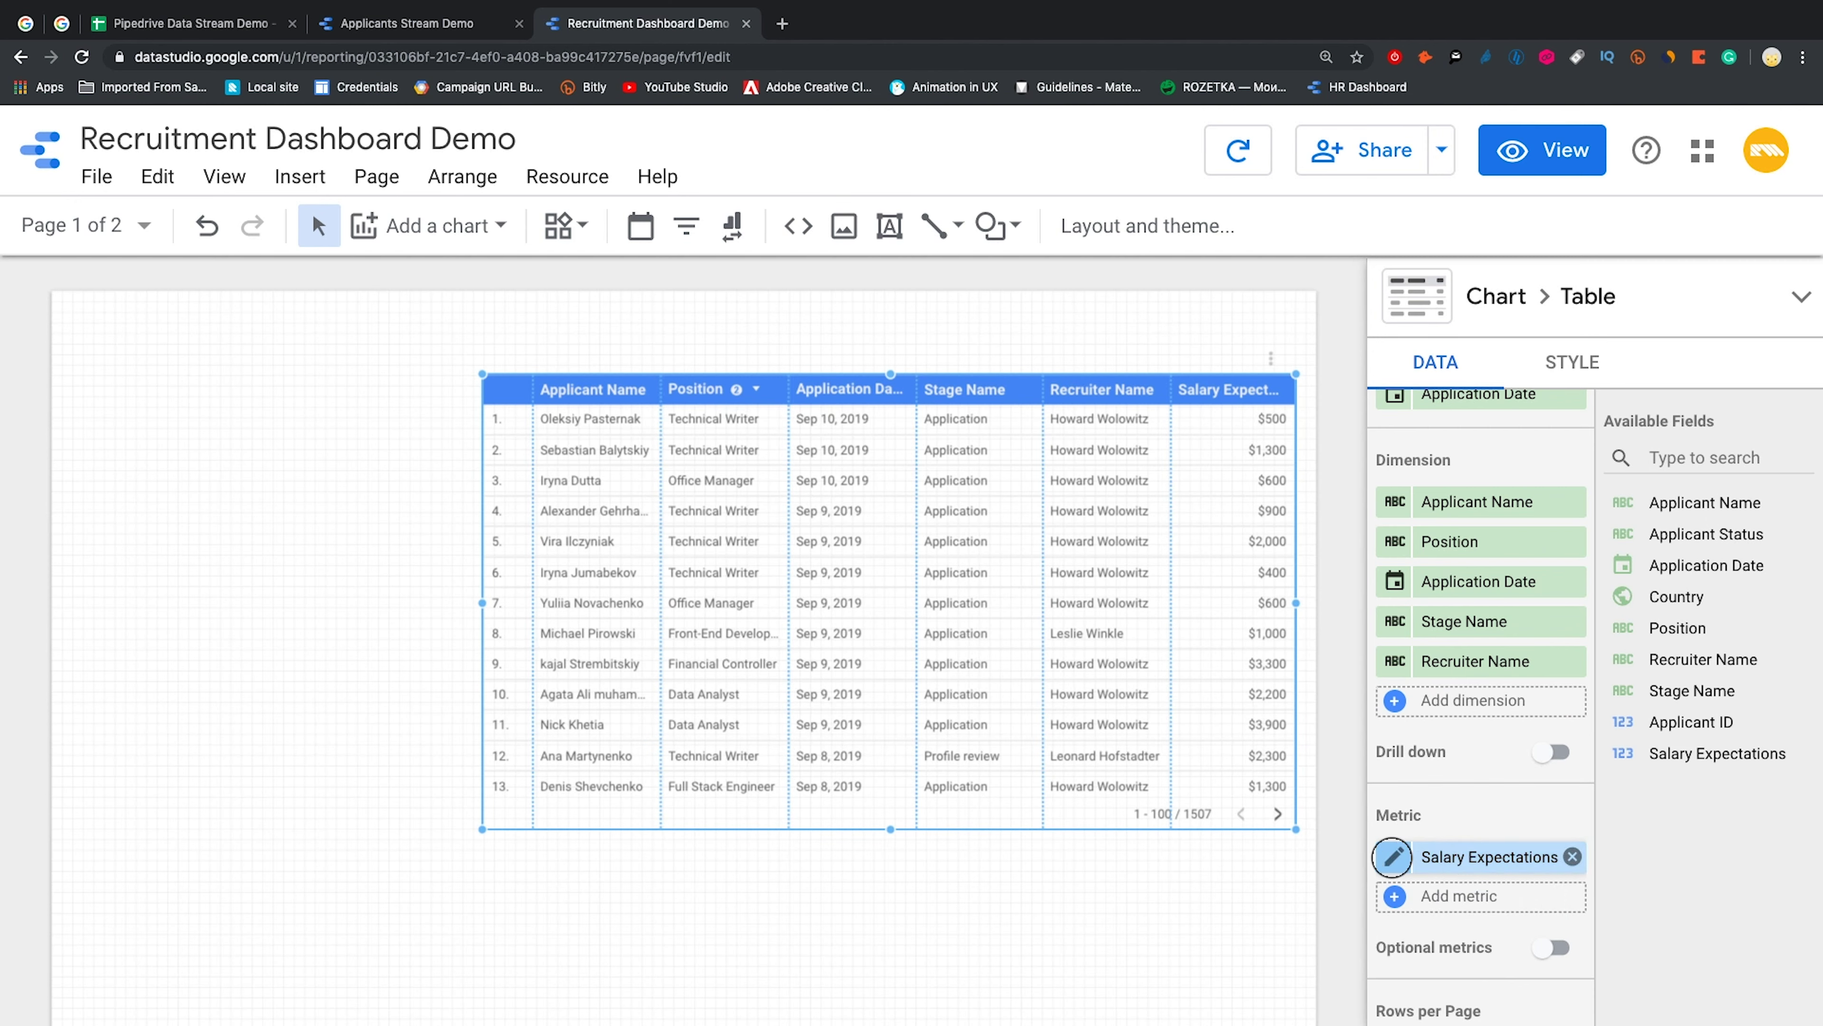
left_click(1393, 856)
left_click(1180, 680)
type("S")
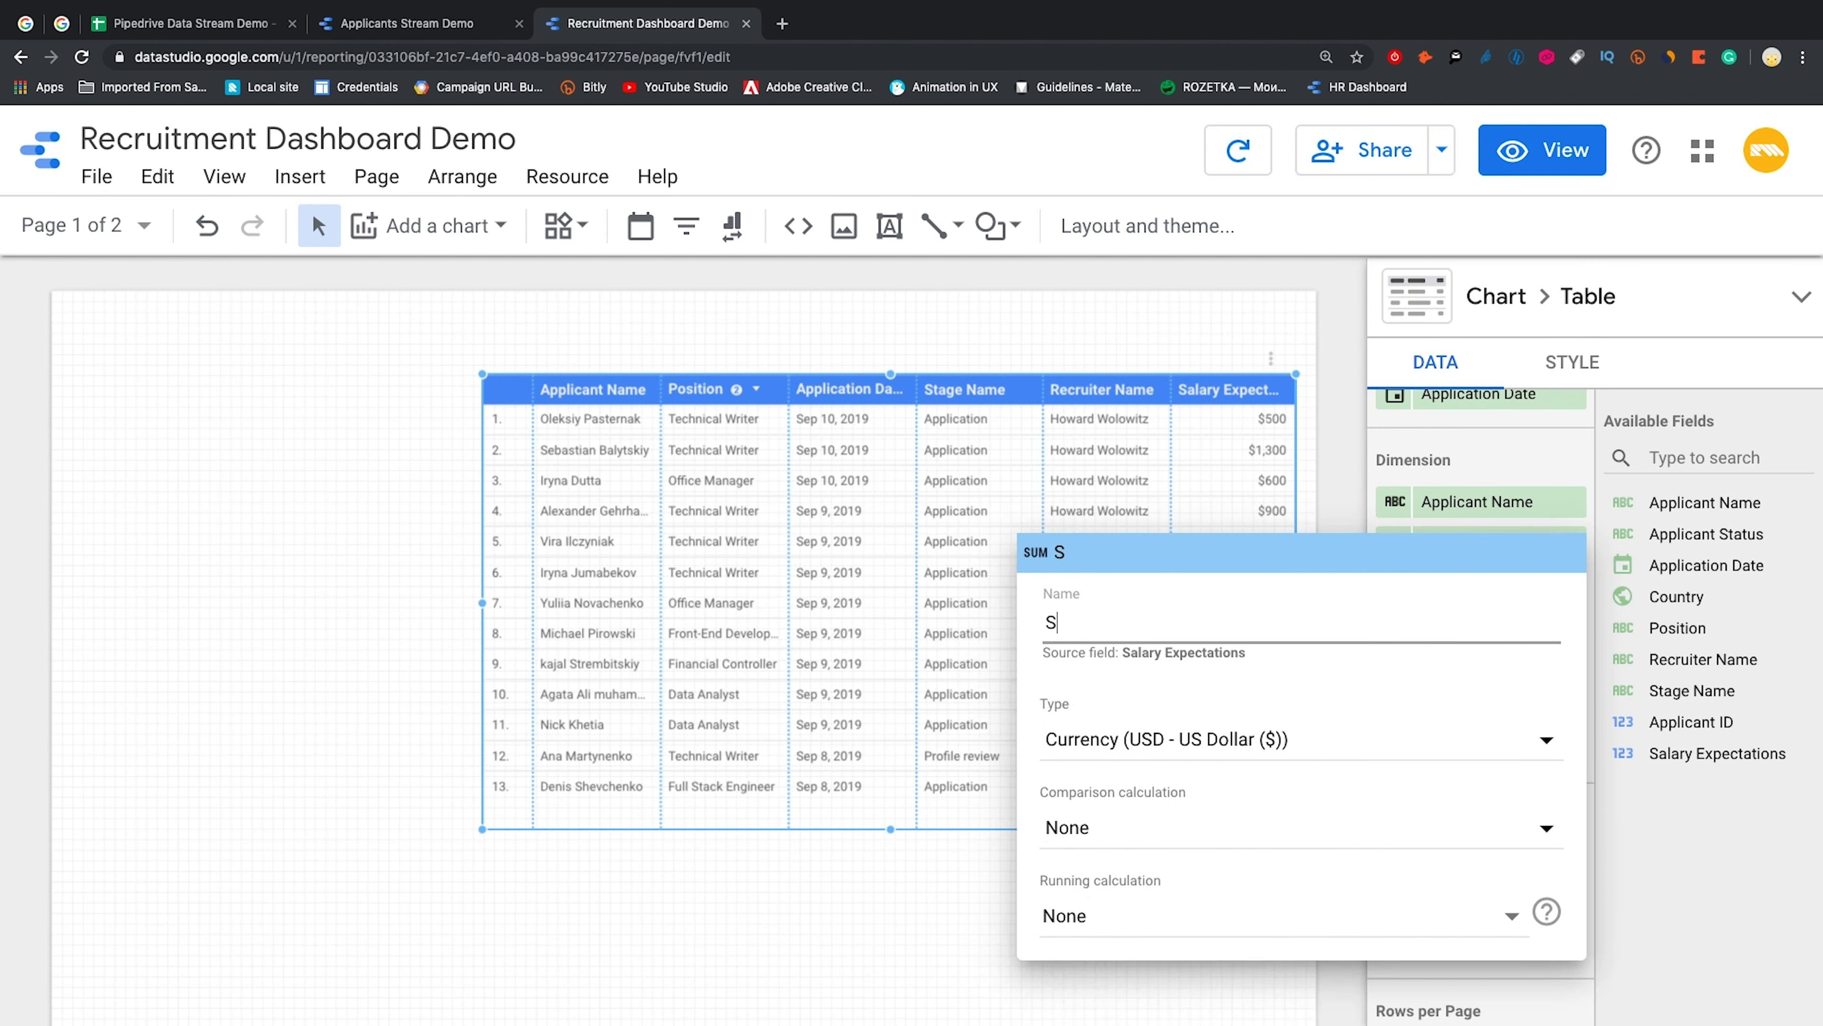
type("alary")
key("Return")
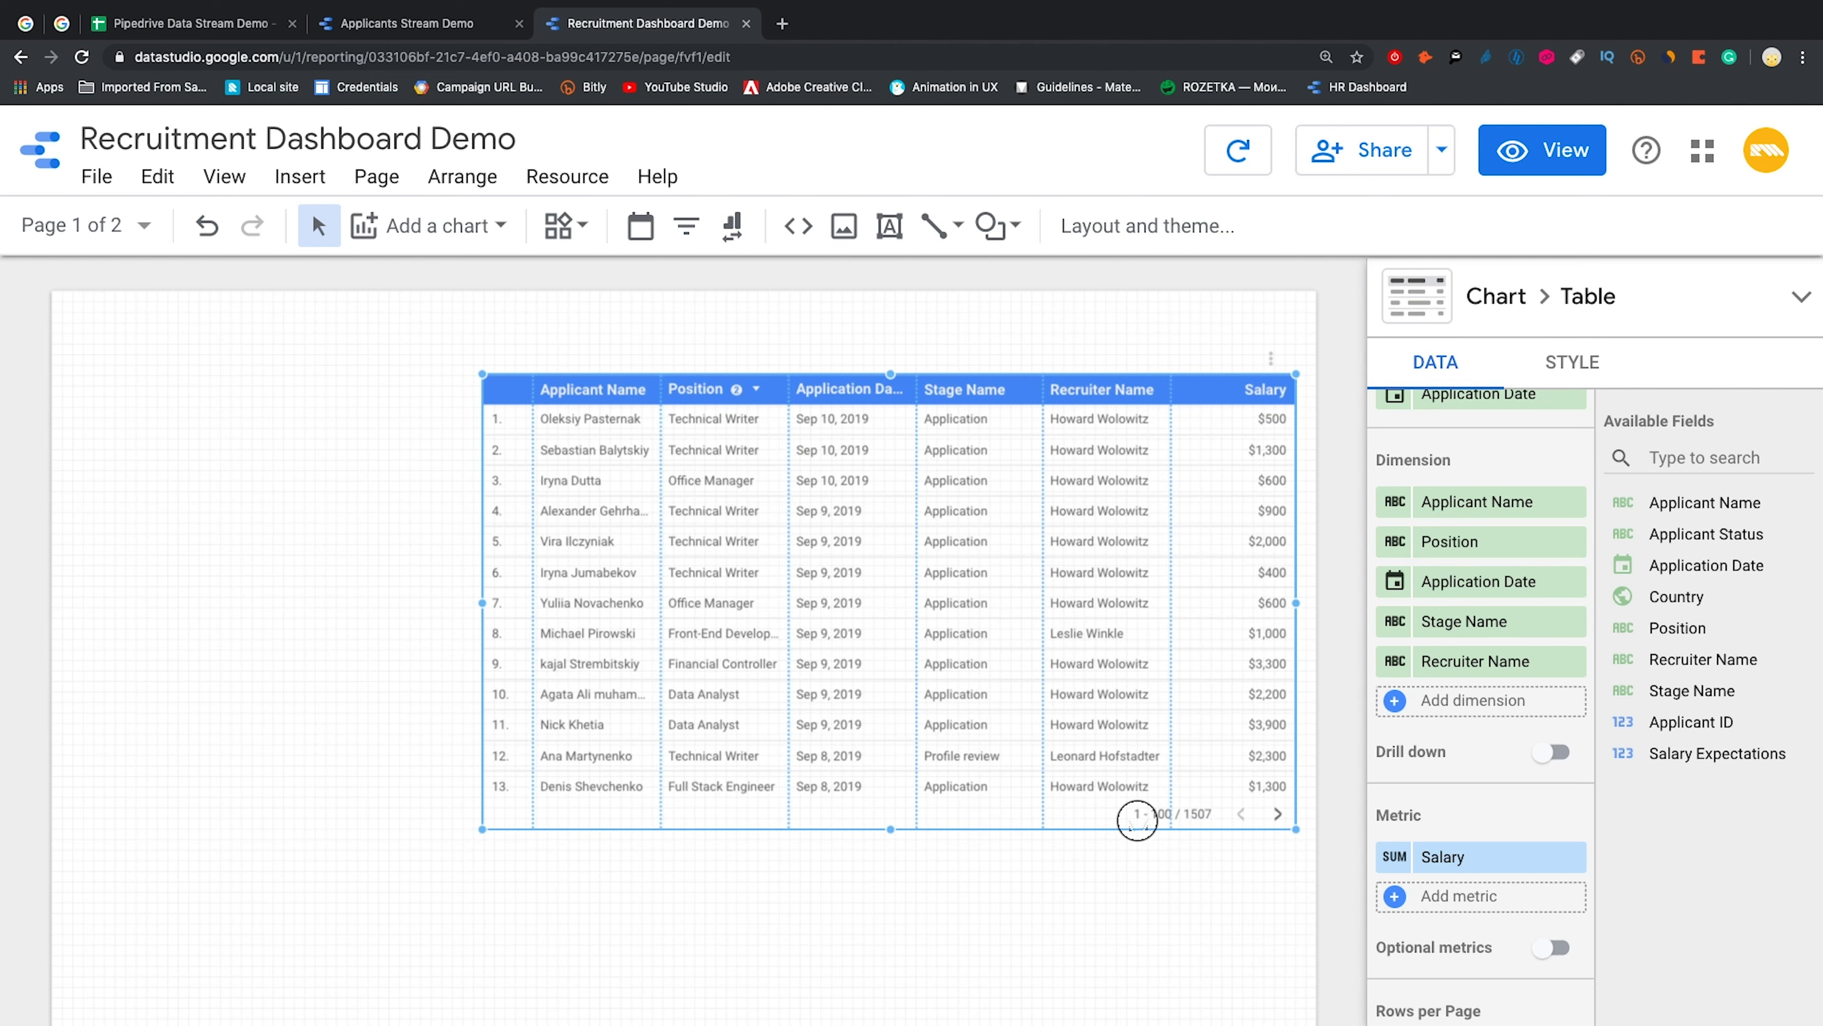
Rename the Recruiter Name column to 'Recruiter' and preview the report in view mode
left_click(1394, 661)
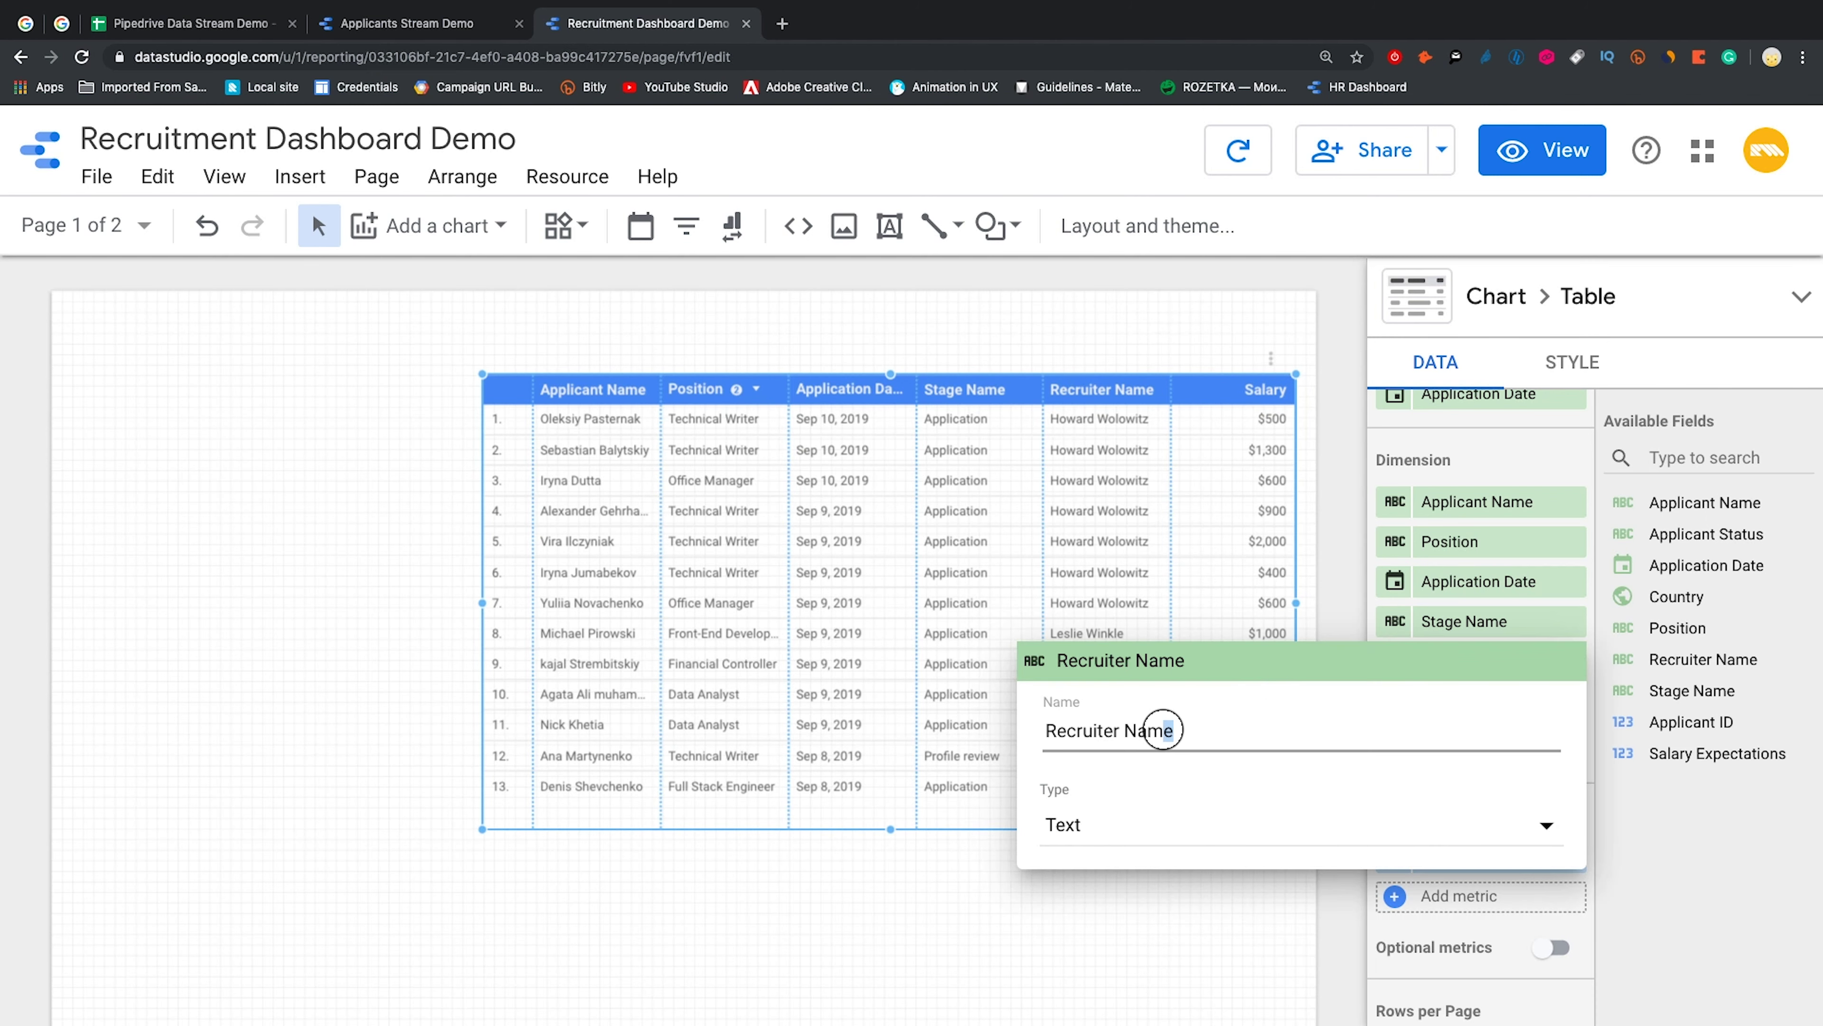
left_click_drag(1173, 729, 1118, 731)
key("BackSpace")
key("Return")
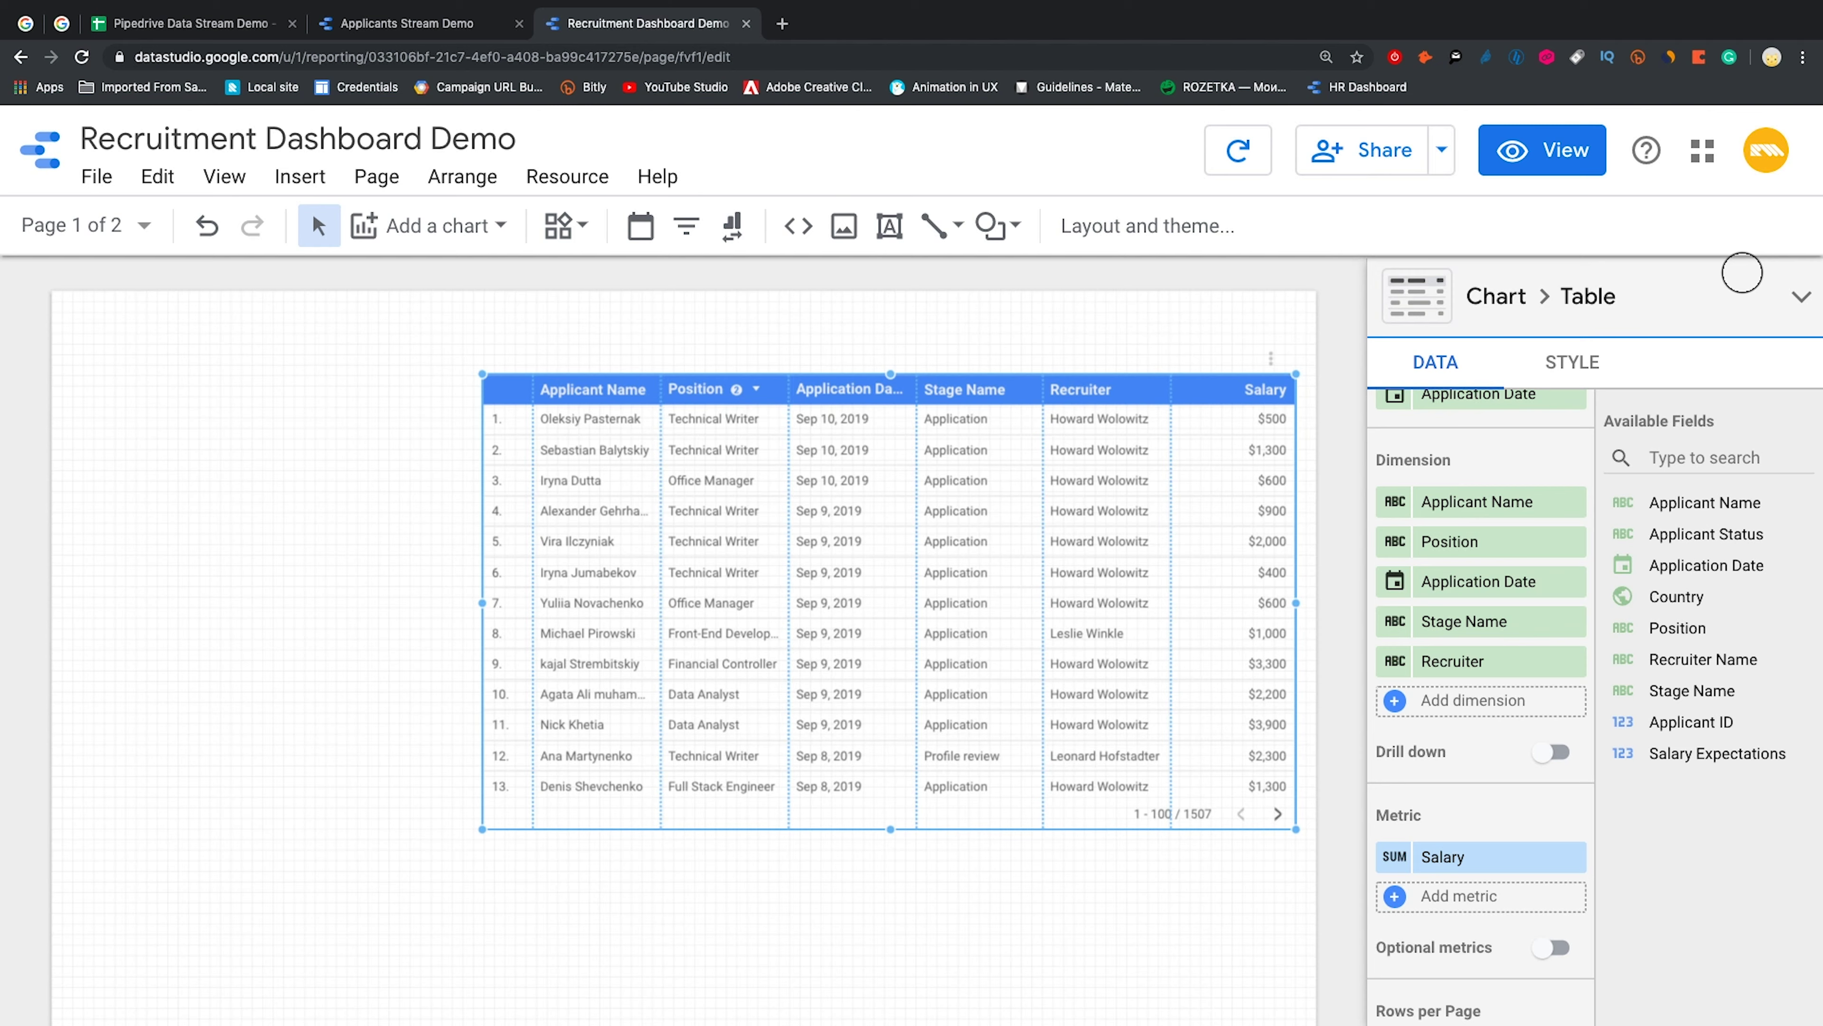
left_click(1574, 157)
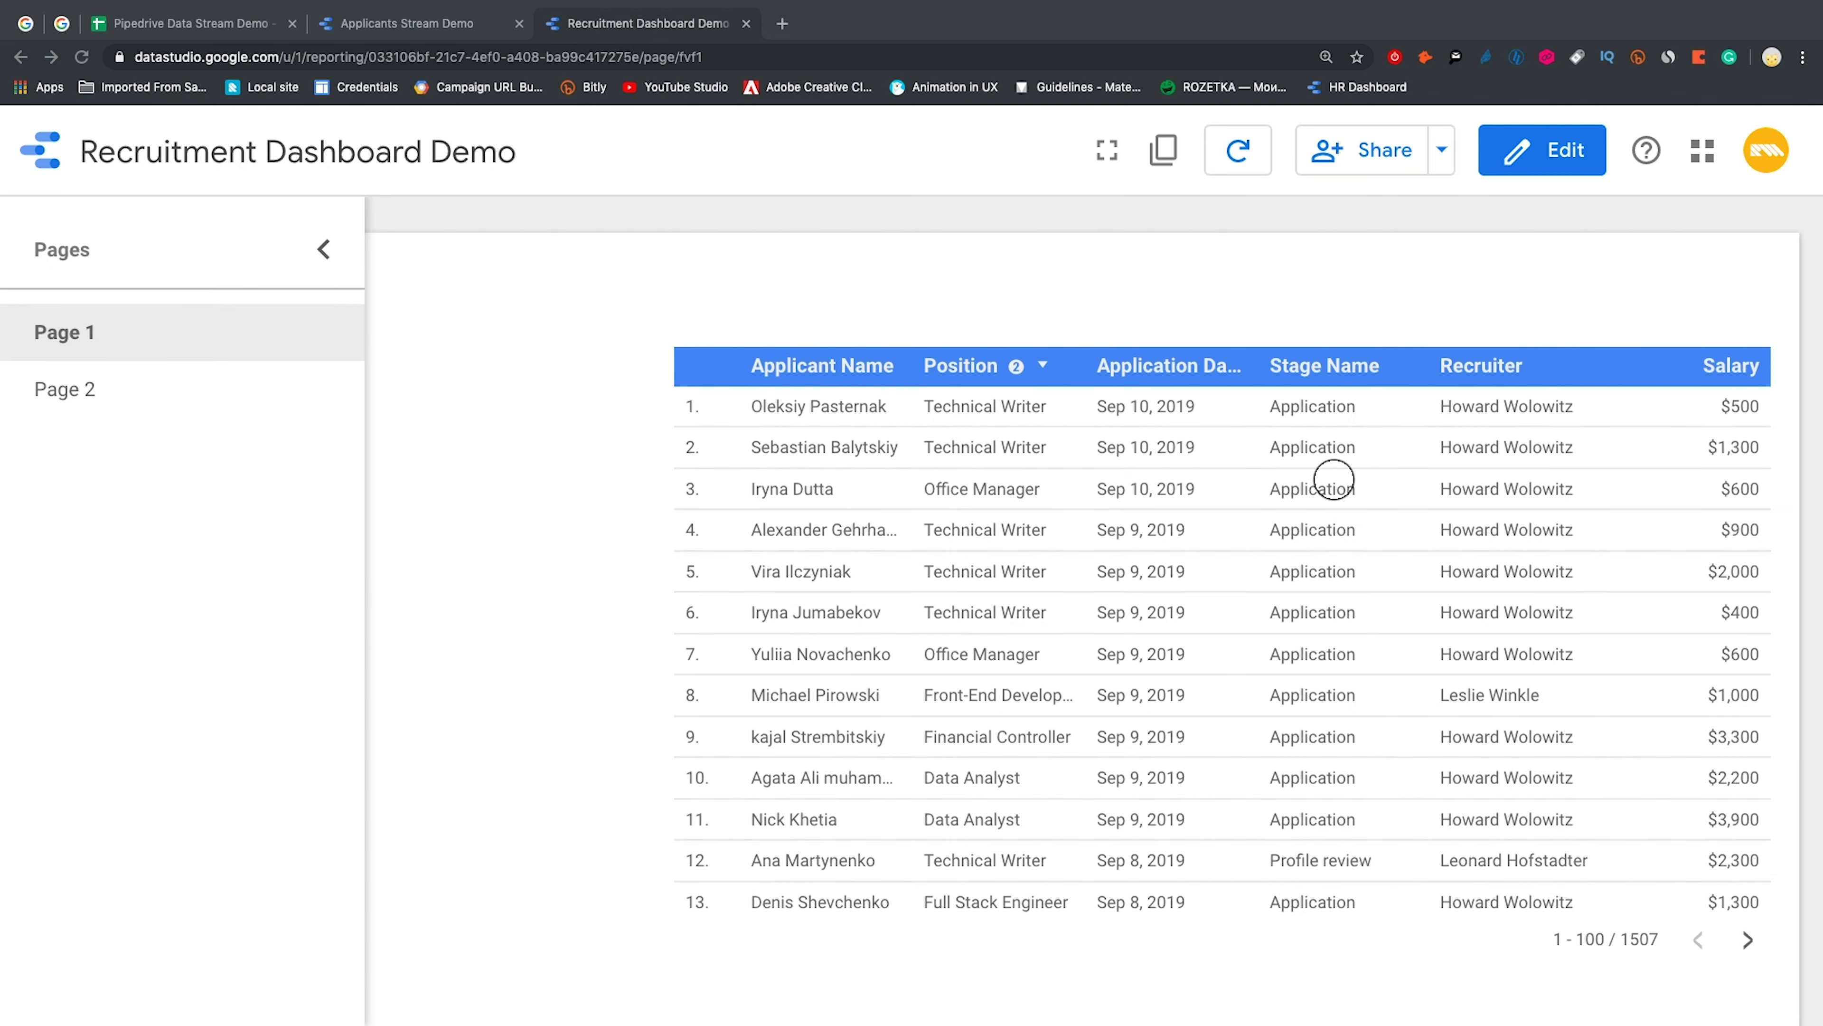
Check the table's Sort by, Download CSV and Export to Sheets options, then return to edit mode
left_click(1738, 320)
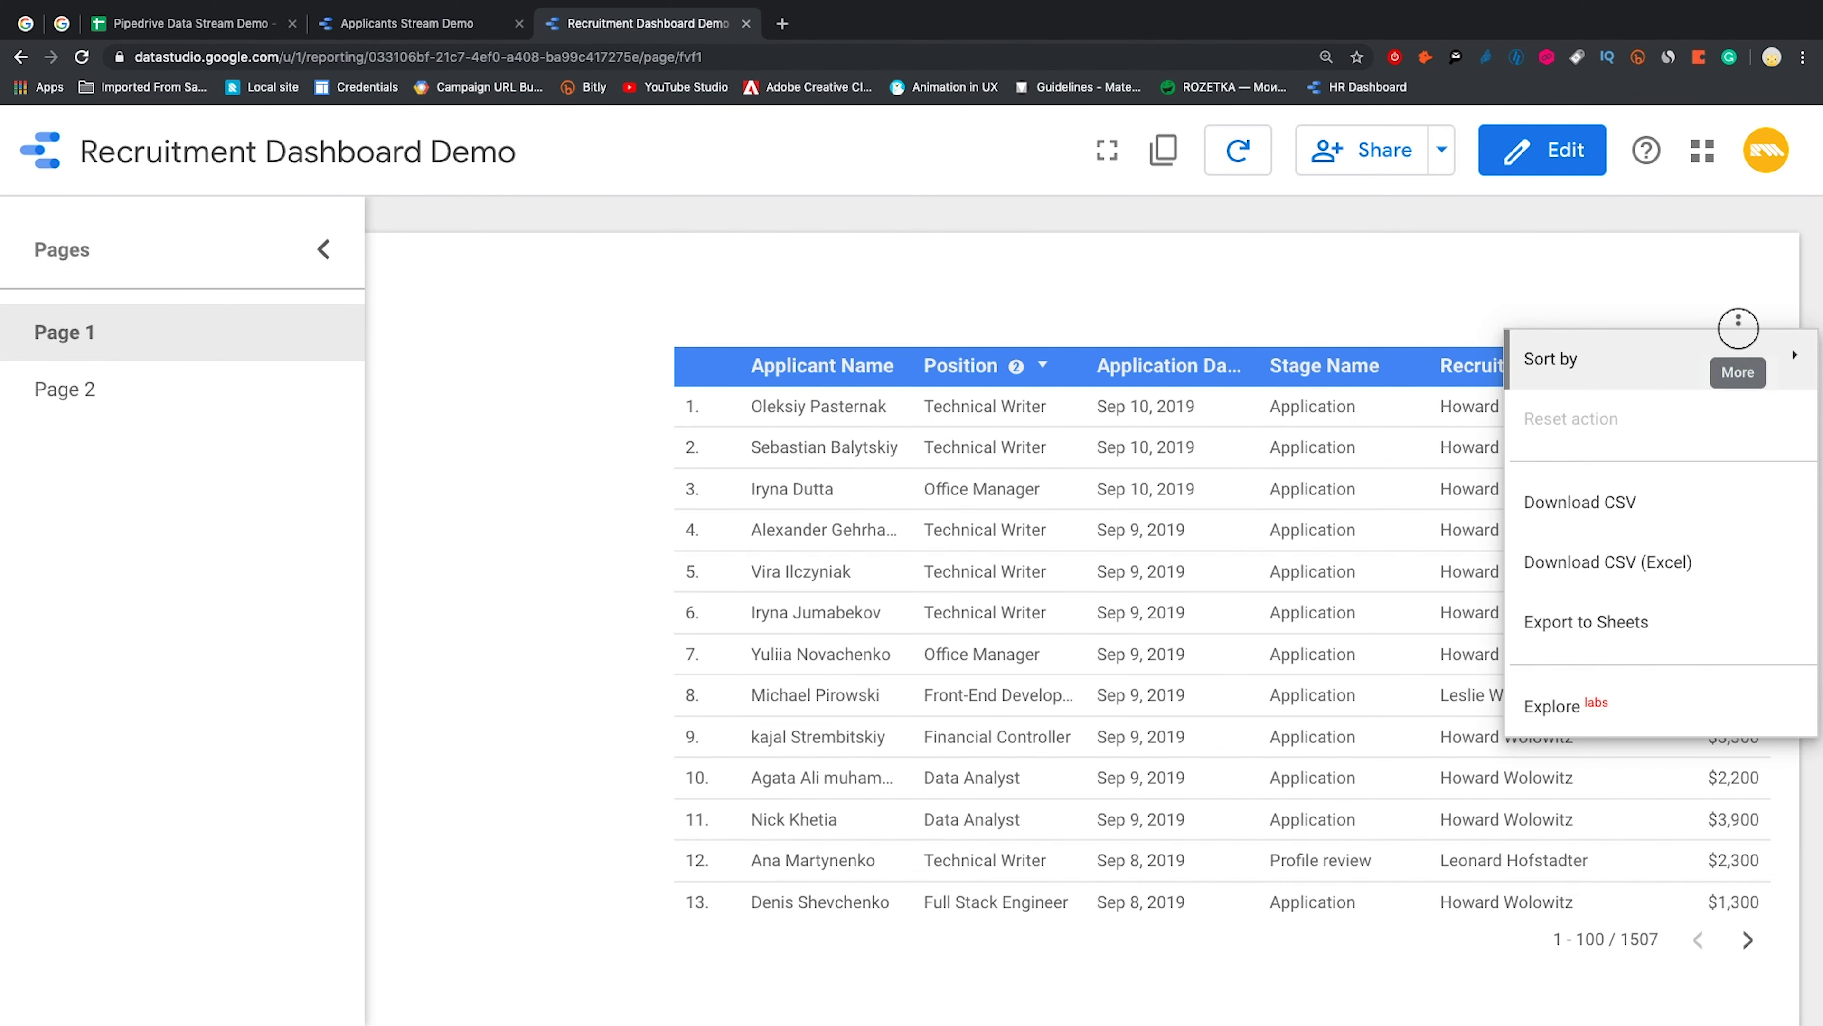
mouse_move(1706, 363)
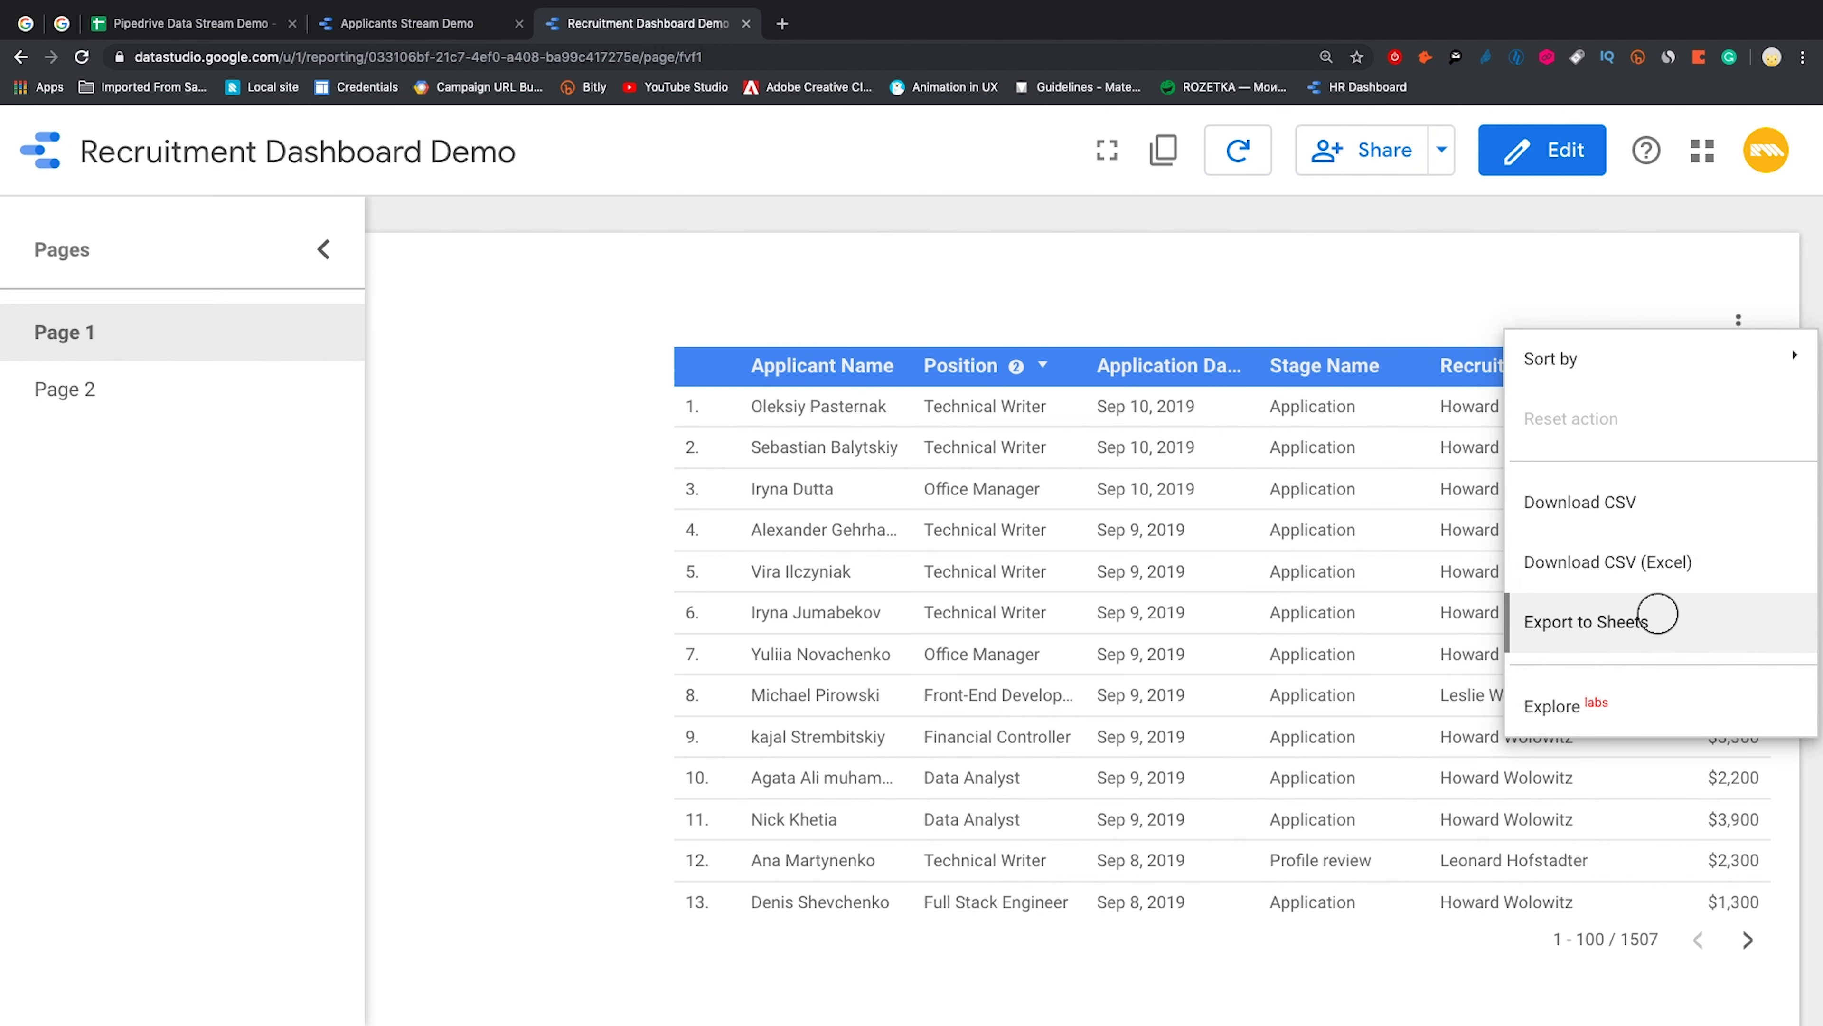
left_click(1438, 291)
left_click(1543, 149)
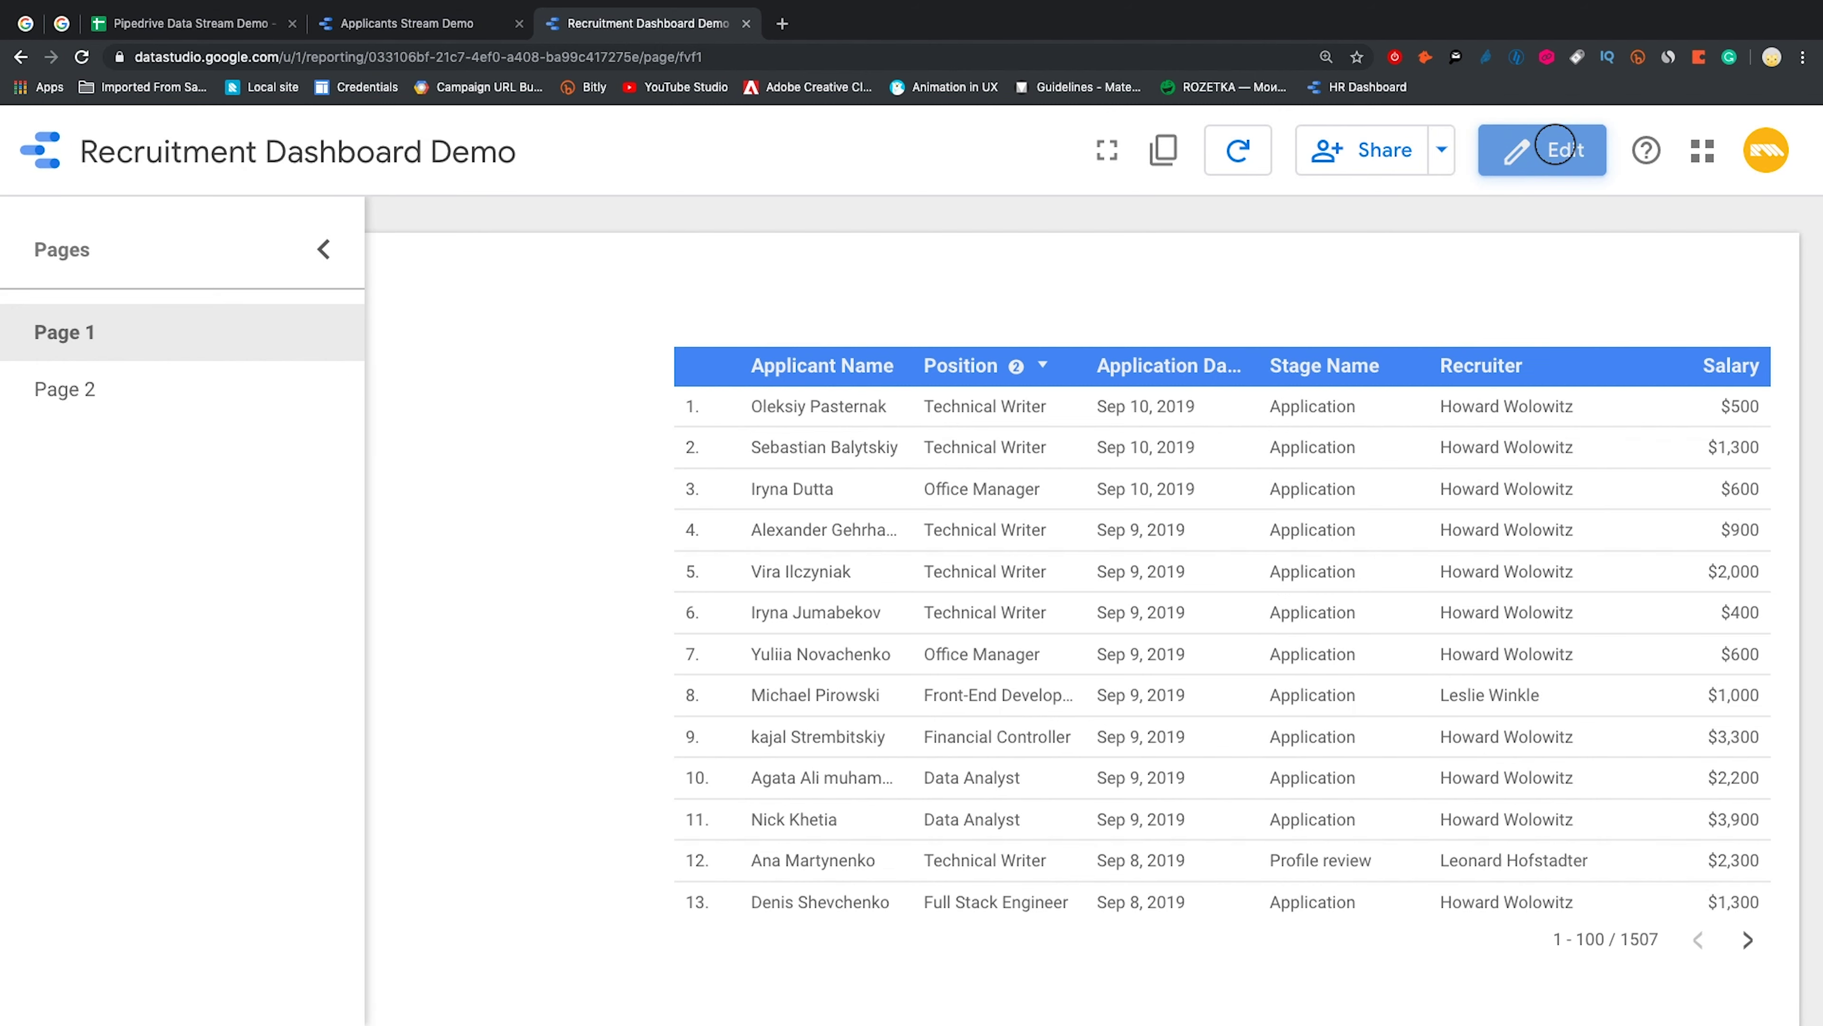
Uncheck Row numbers under Table Body in the table's Style settings, then return to Data
left_click(1242, 379)
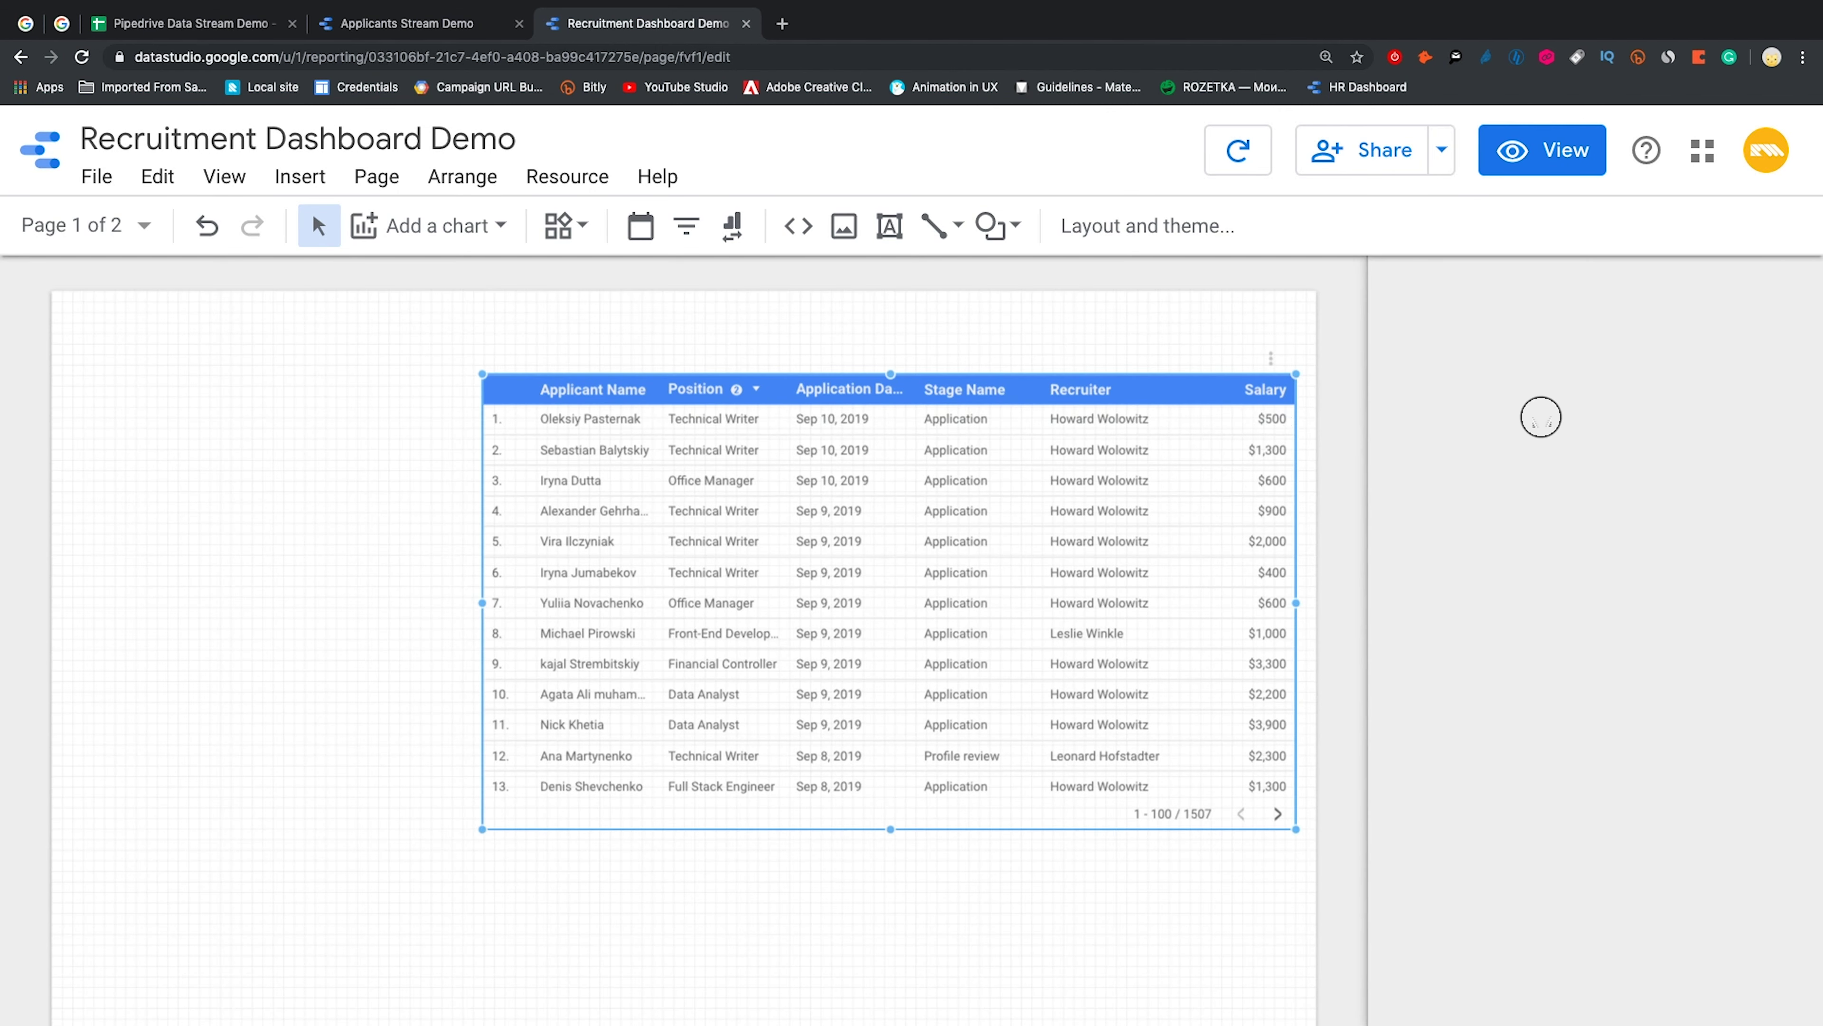
left_click(1572, 362)
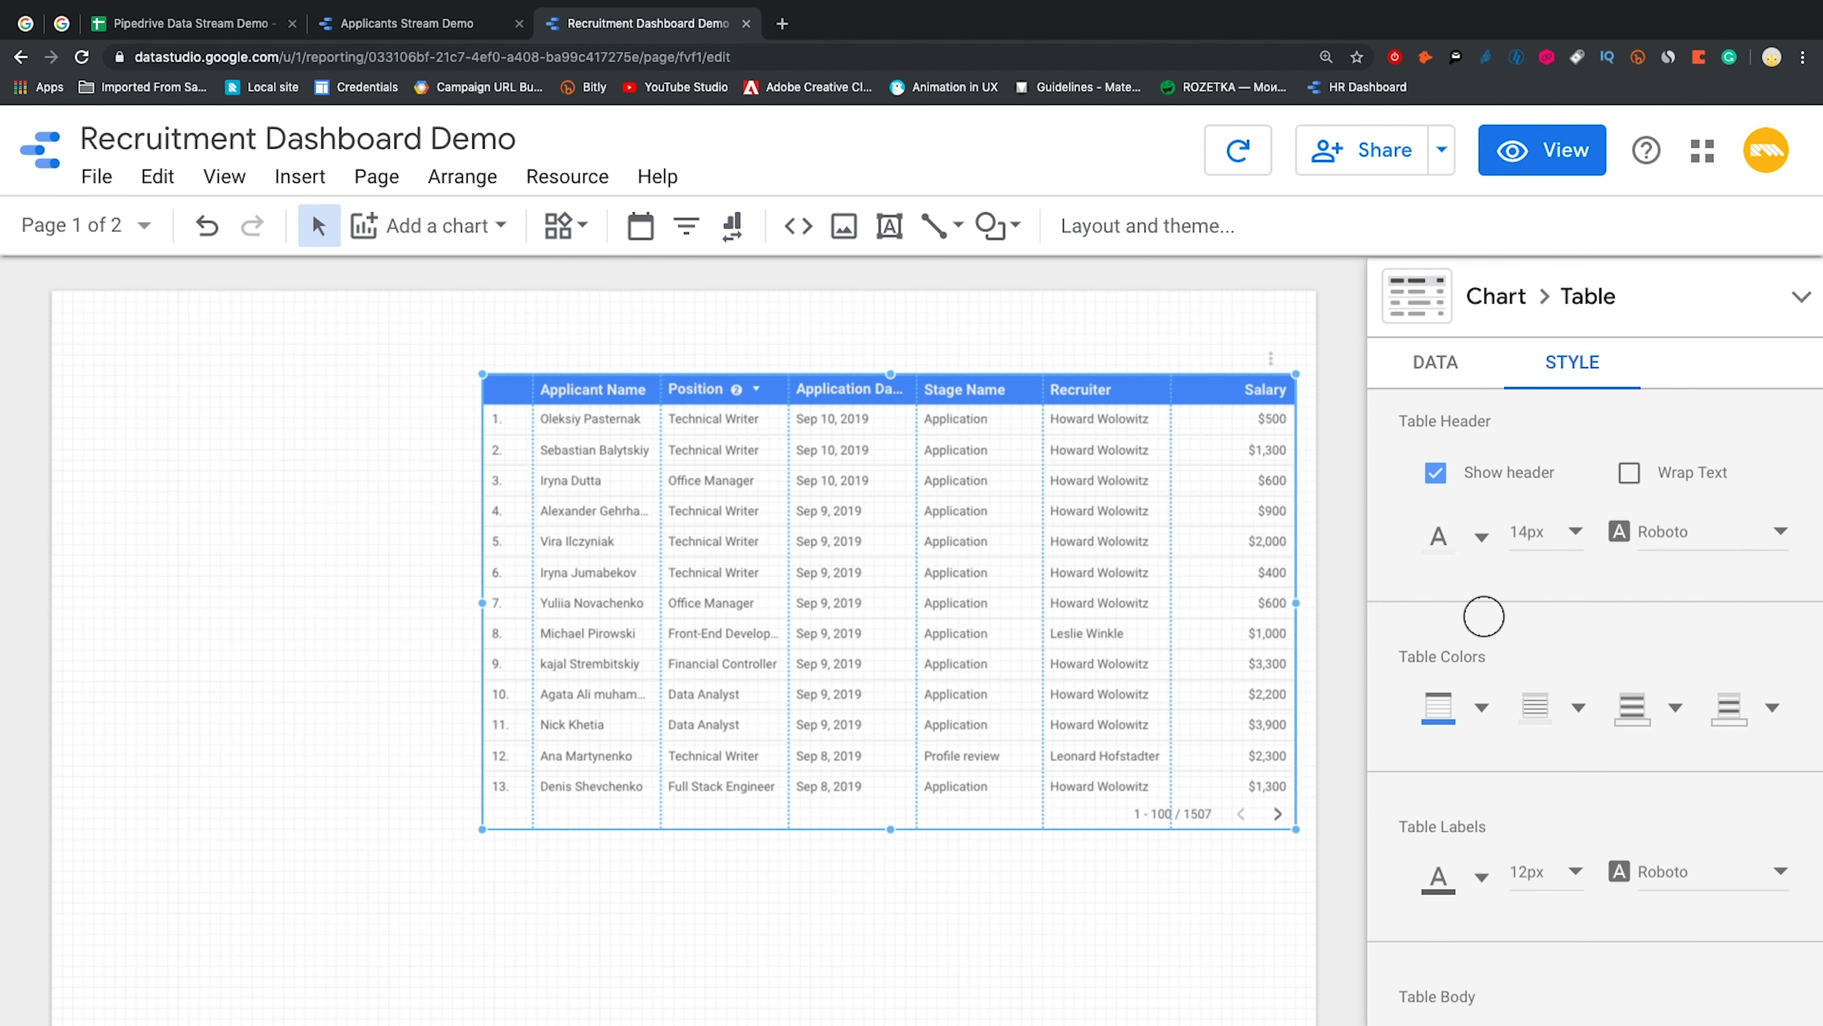
scroll(1489, 619, "down", 3)
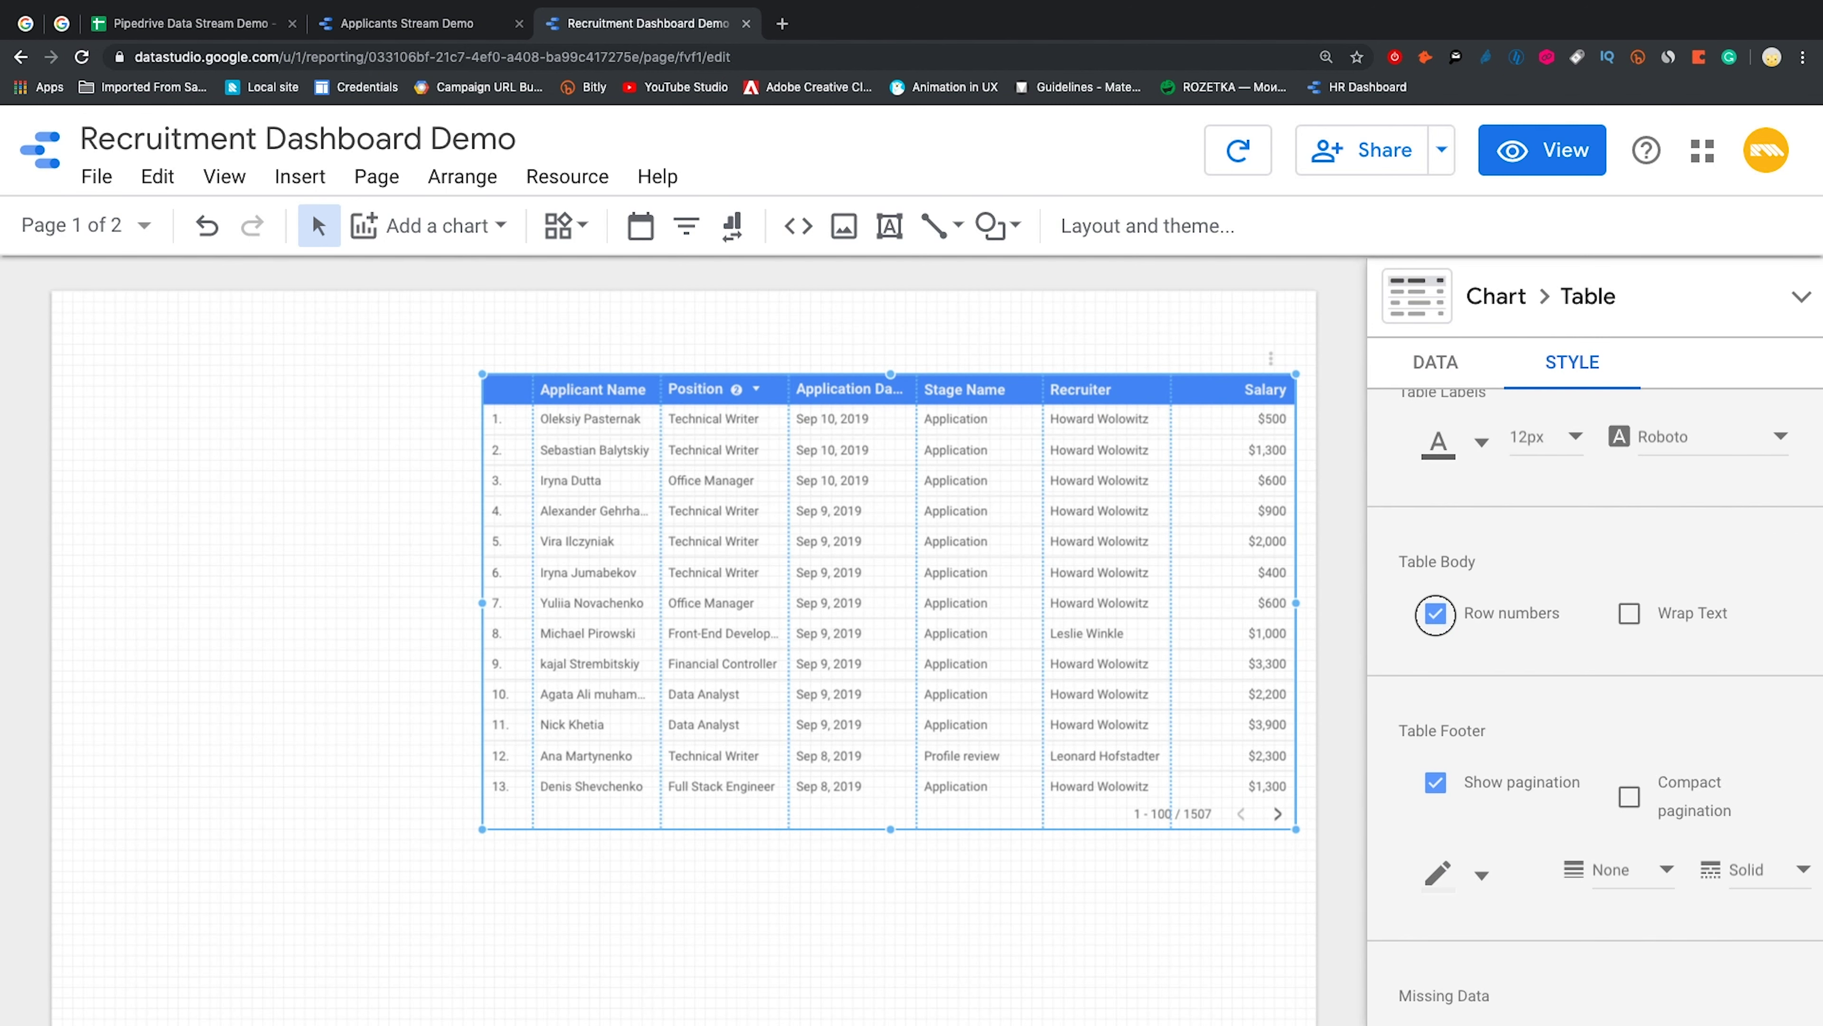
left_click(1436, 612)
scroll(1480, 558, "up", 2)
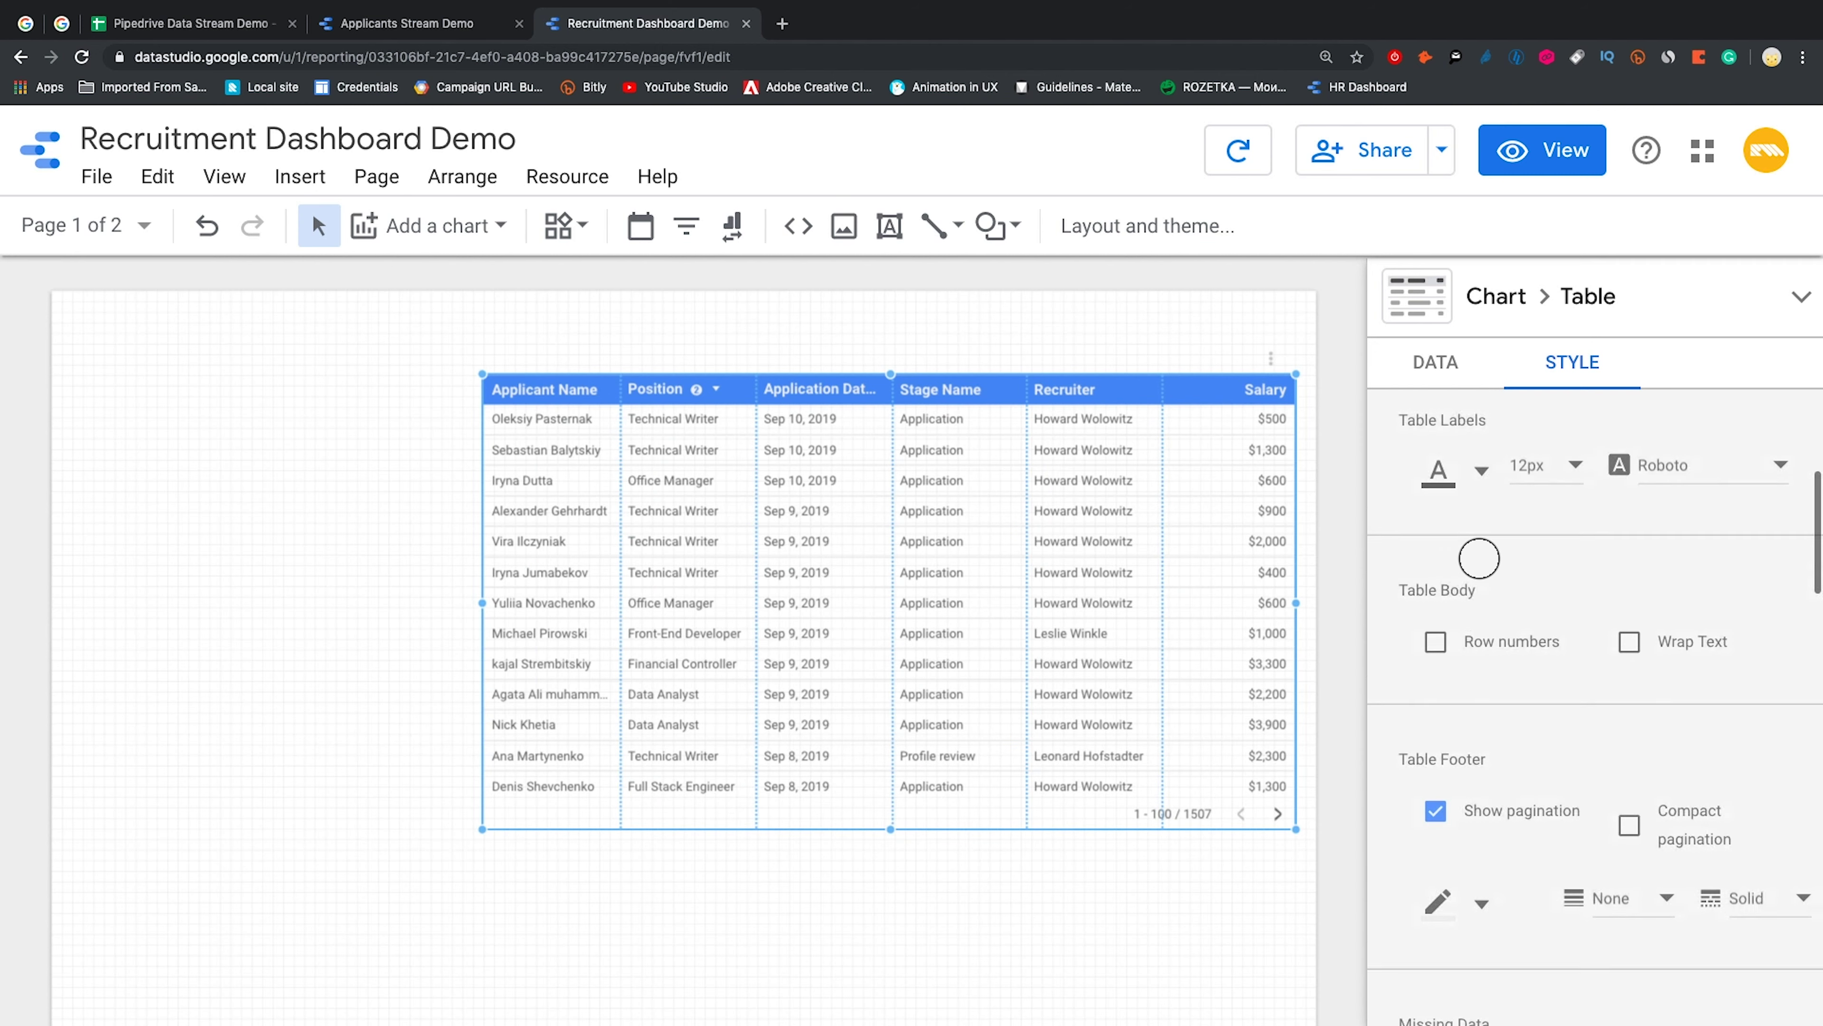
scroll(1480, 558, "up", 2)
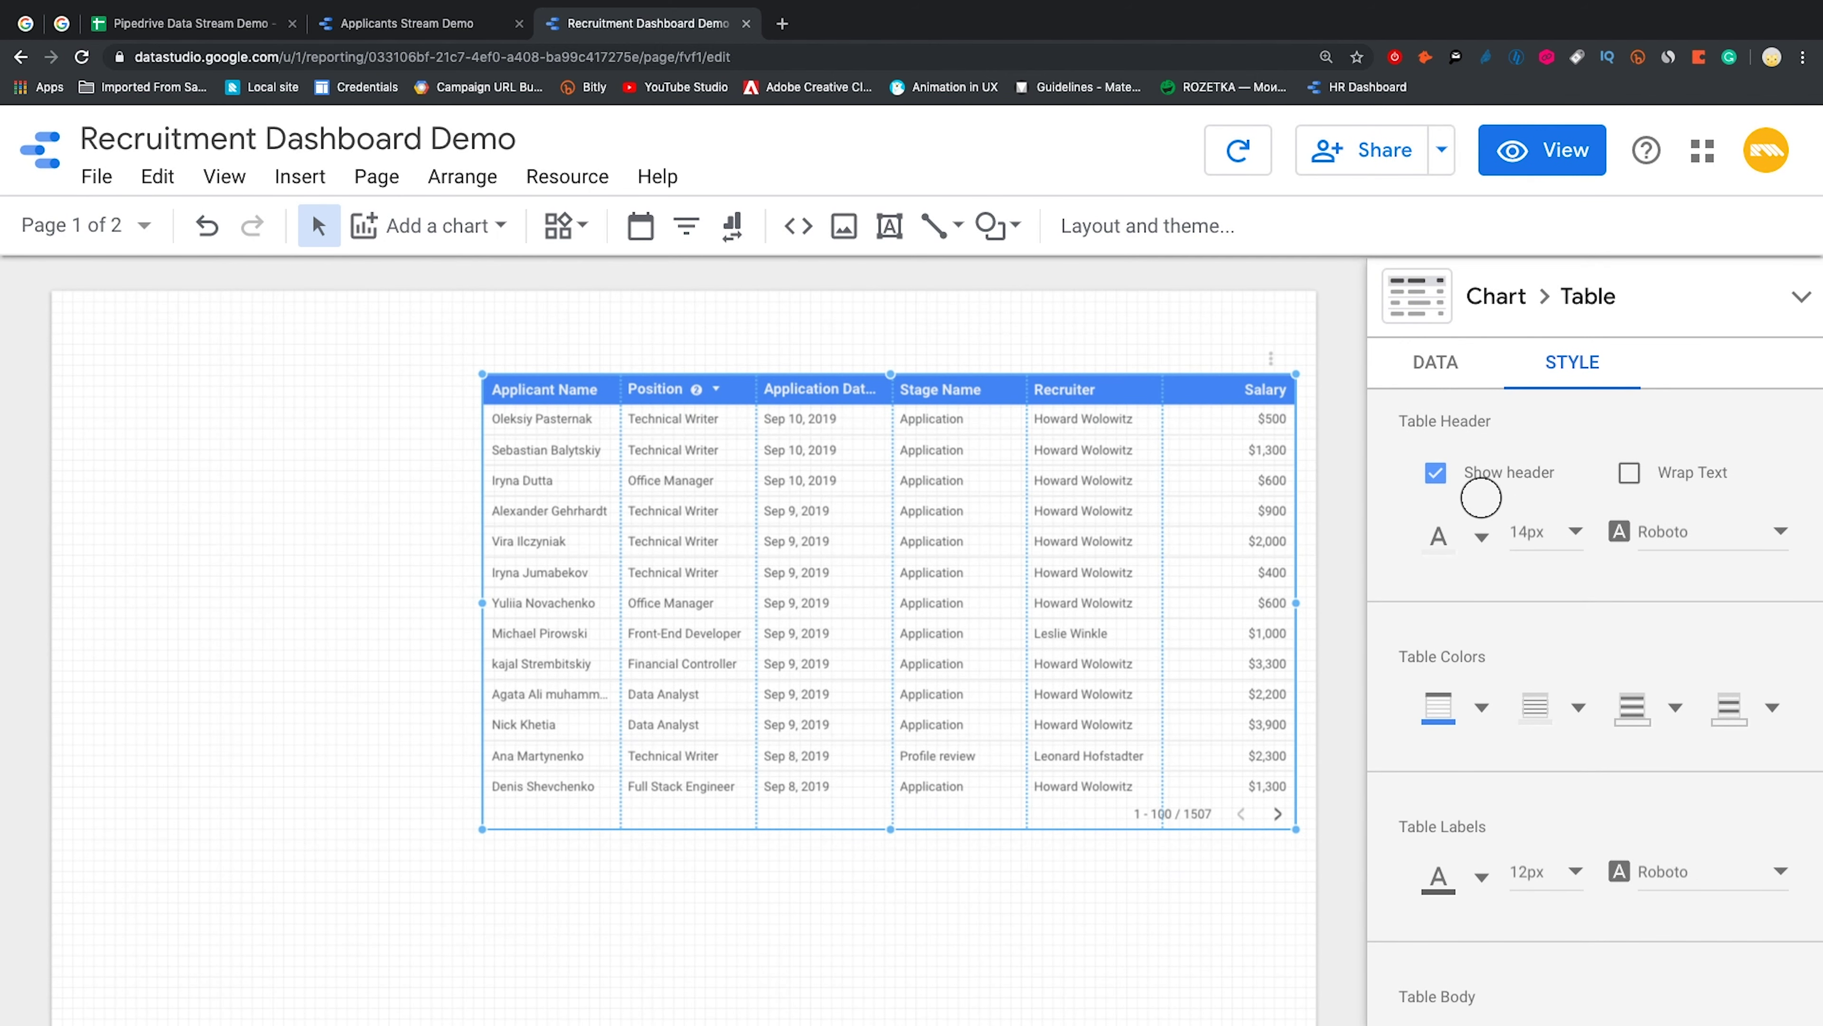
scroll(1453, 650, "down", 3)
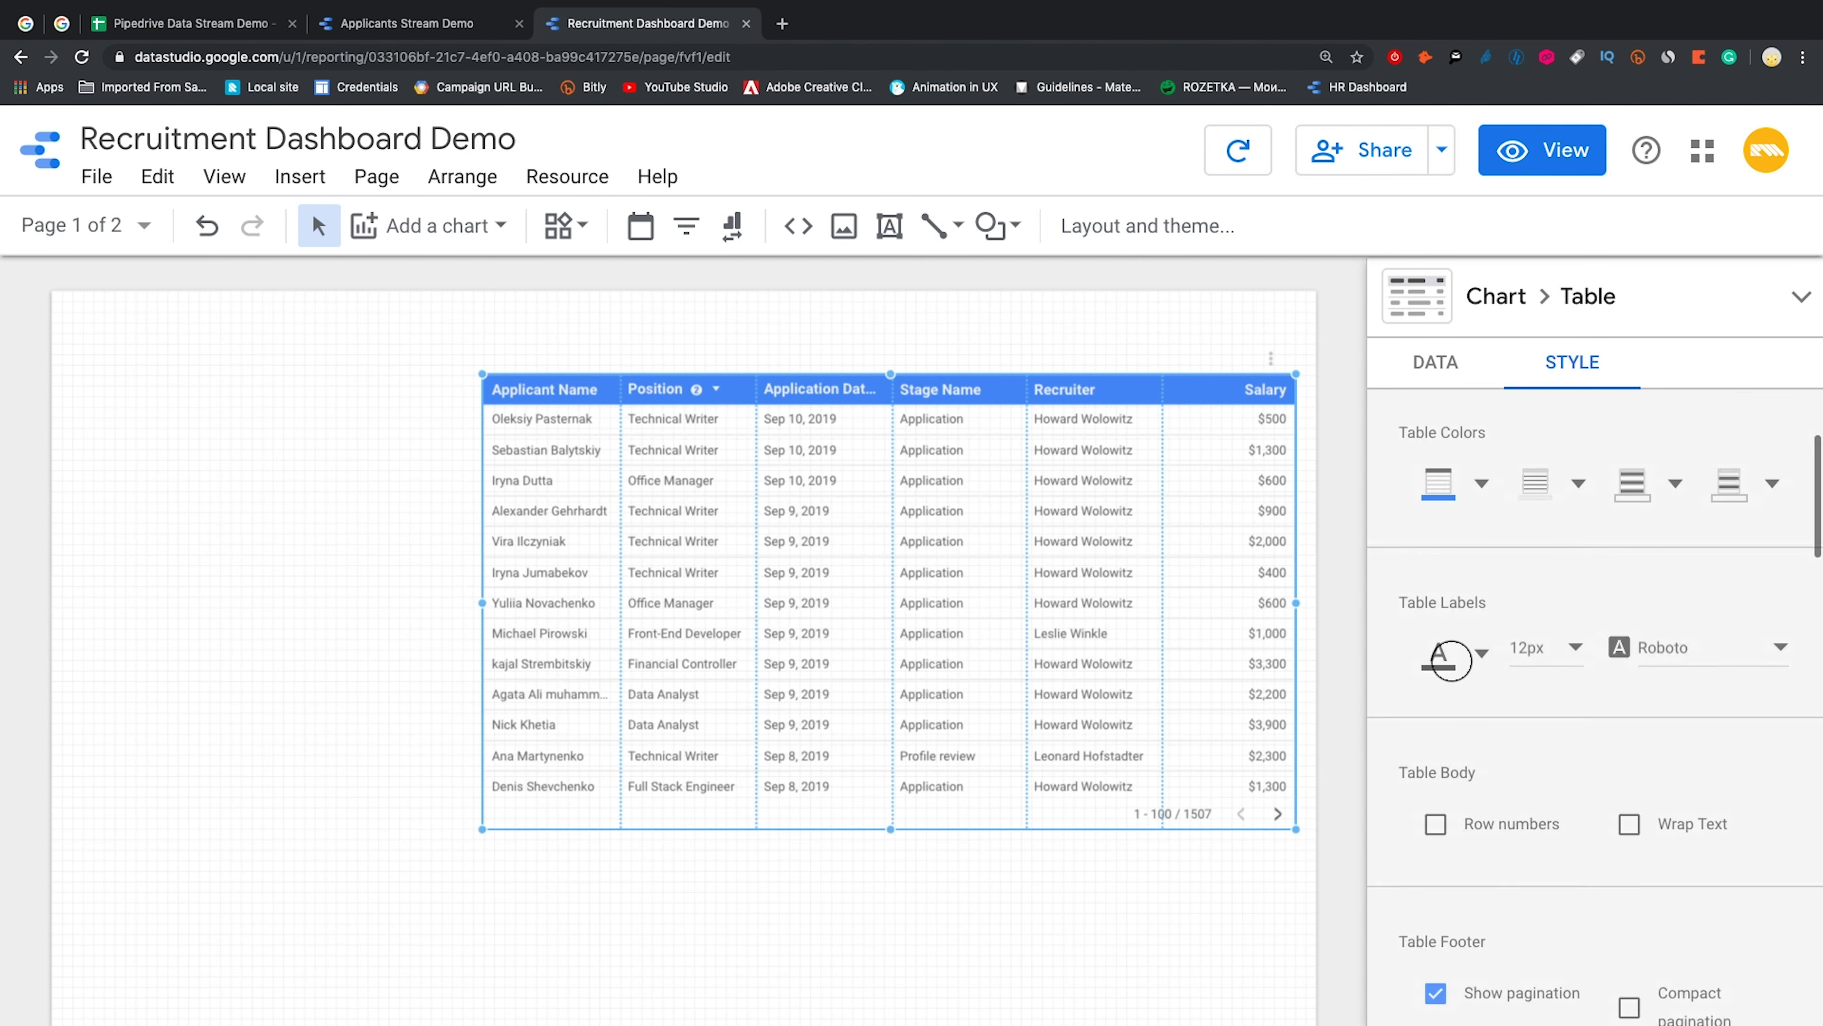
scroll(1451, 660, "down", 5)
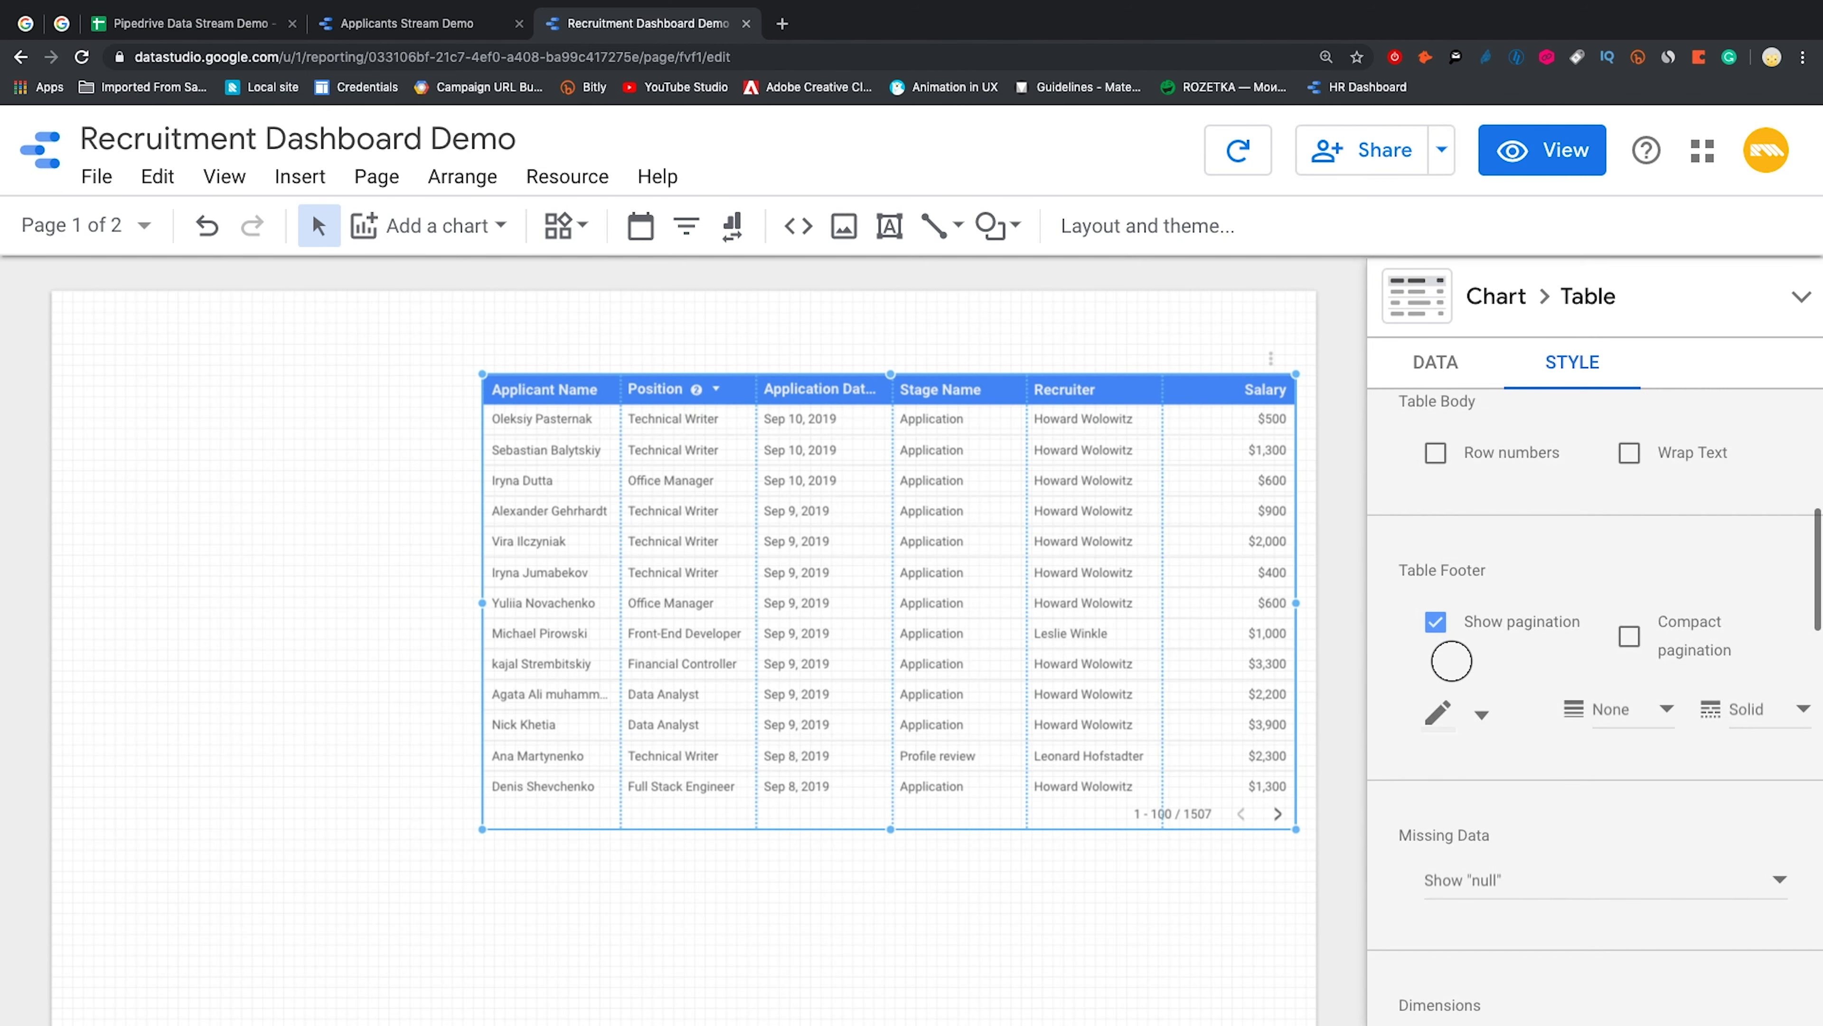
scroll(1451, 660, "down", 6)
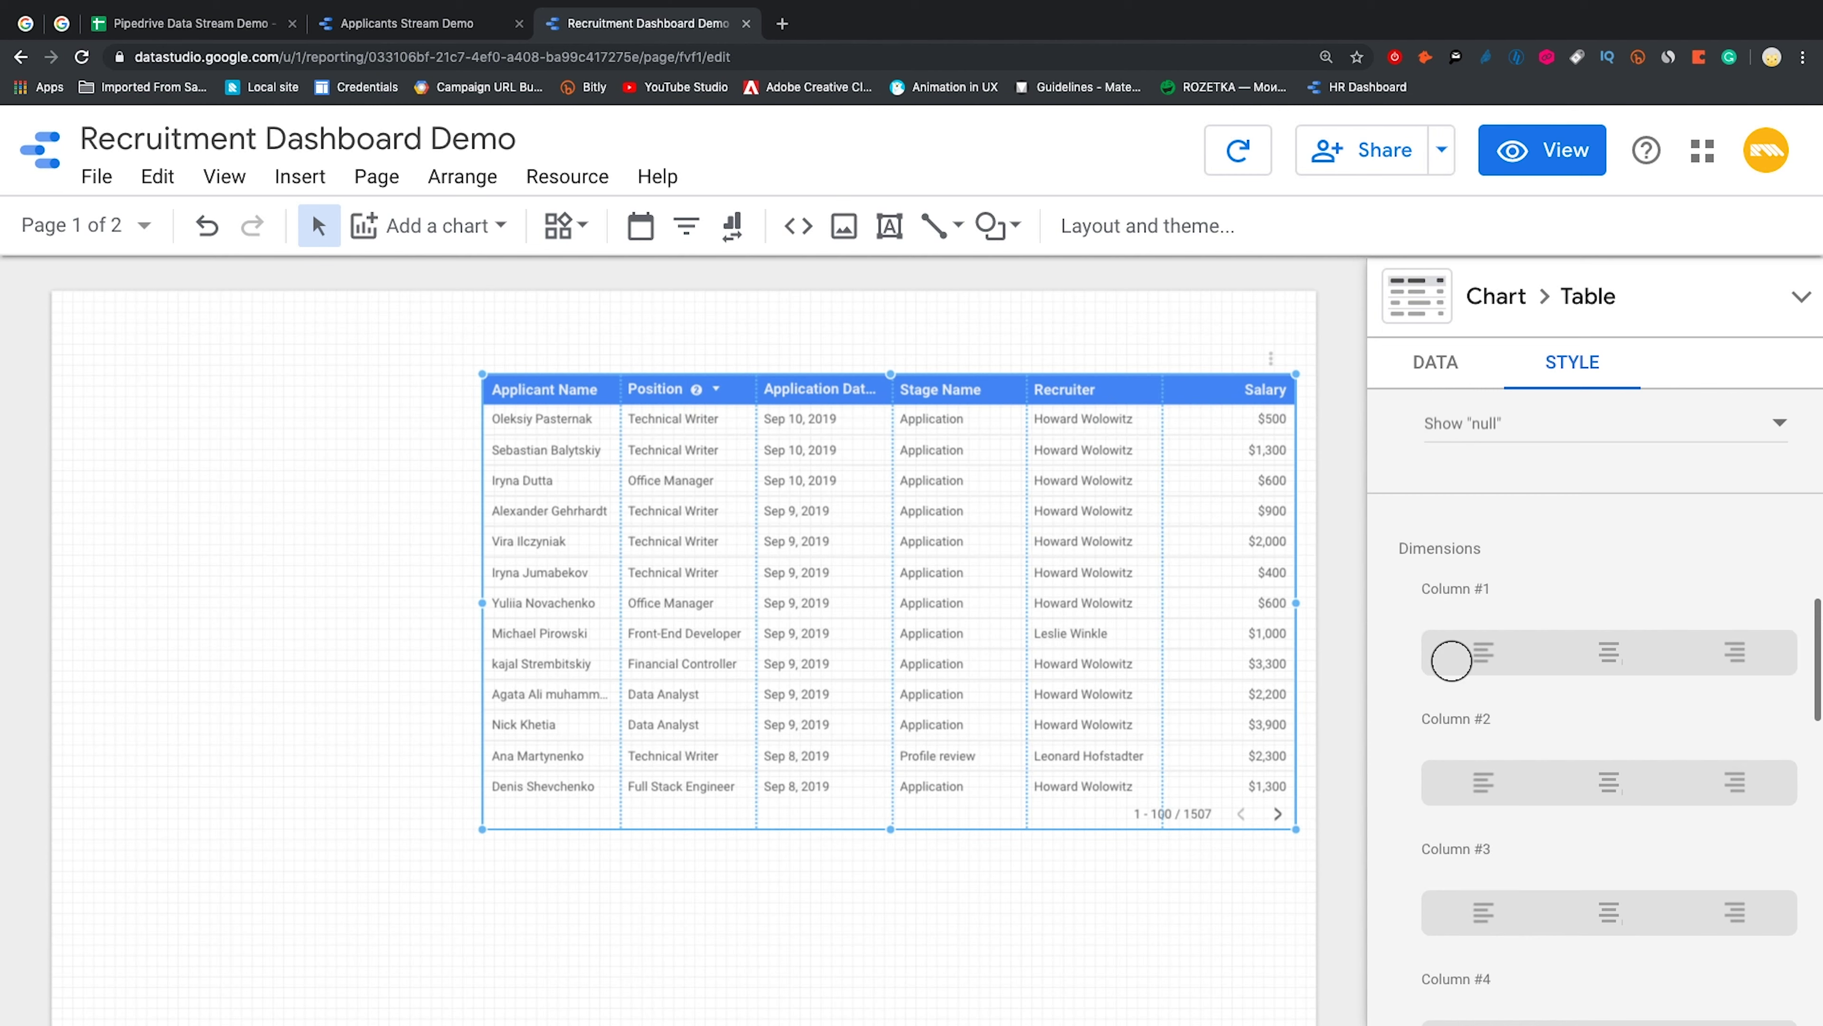
scroll(1451, 660, "down", 2)
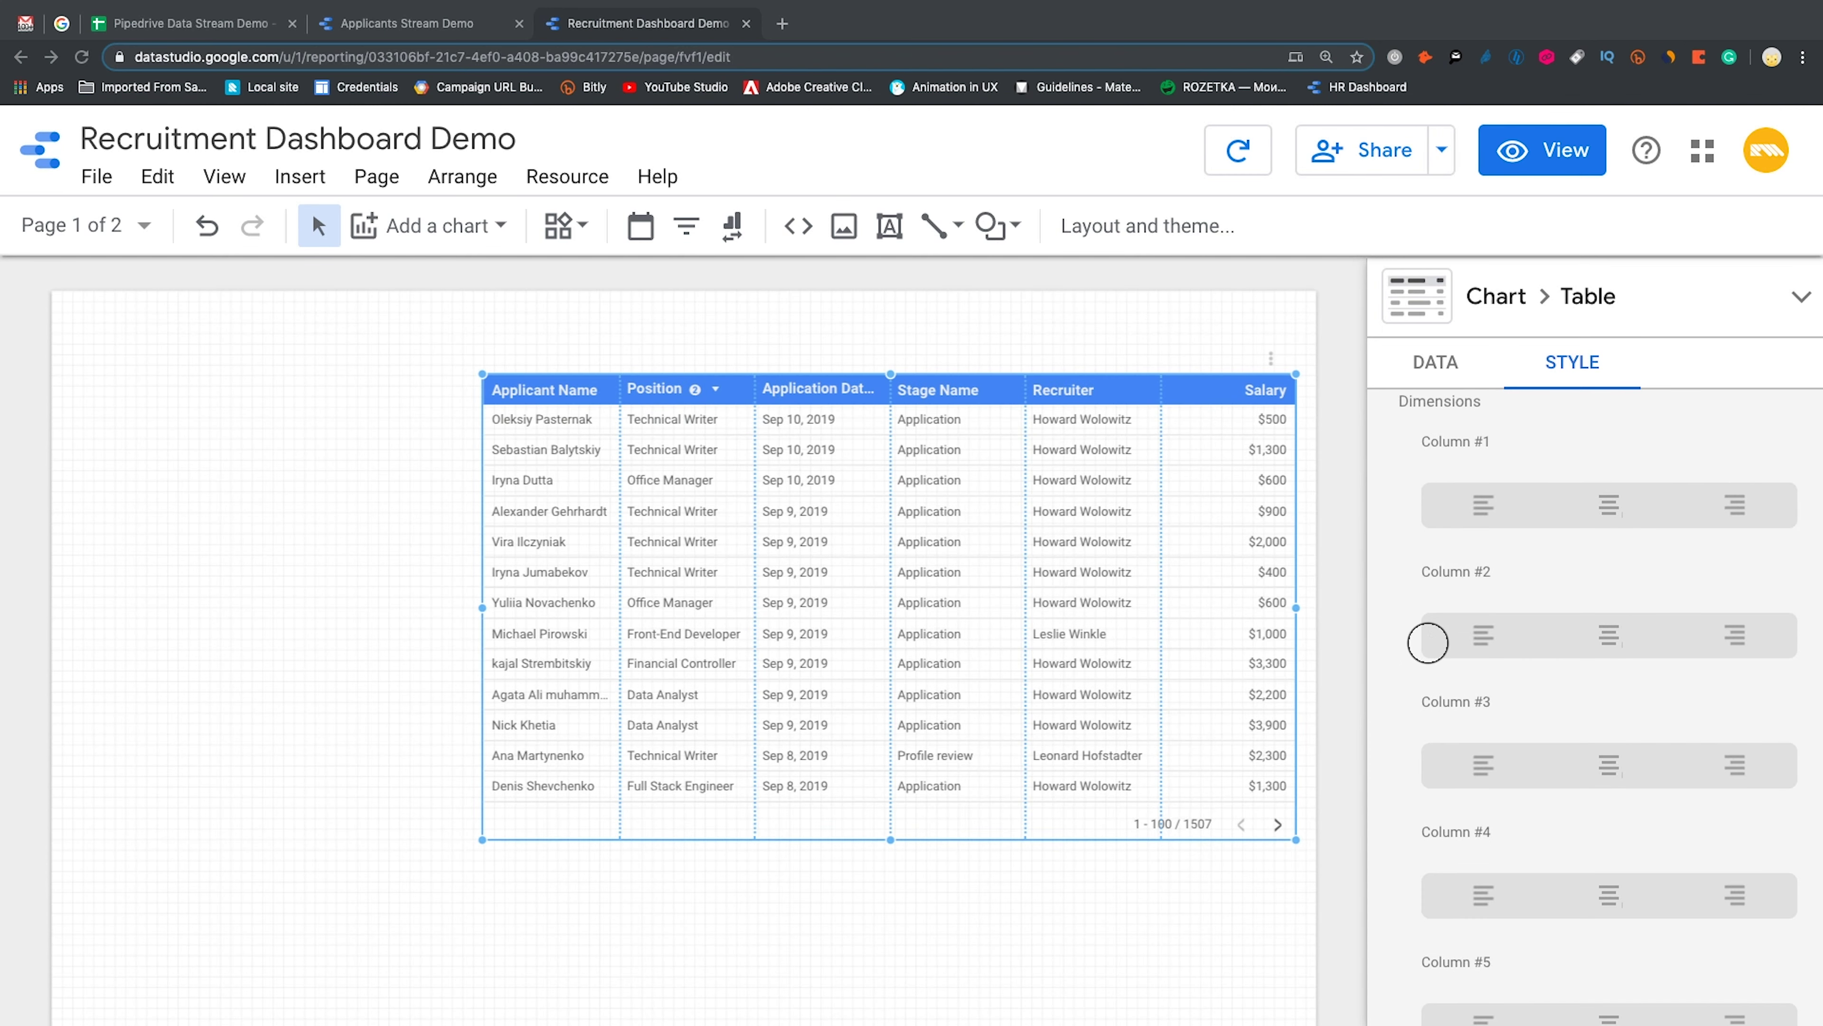
scroll(1442, 585, "up", 14)
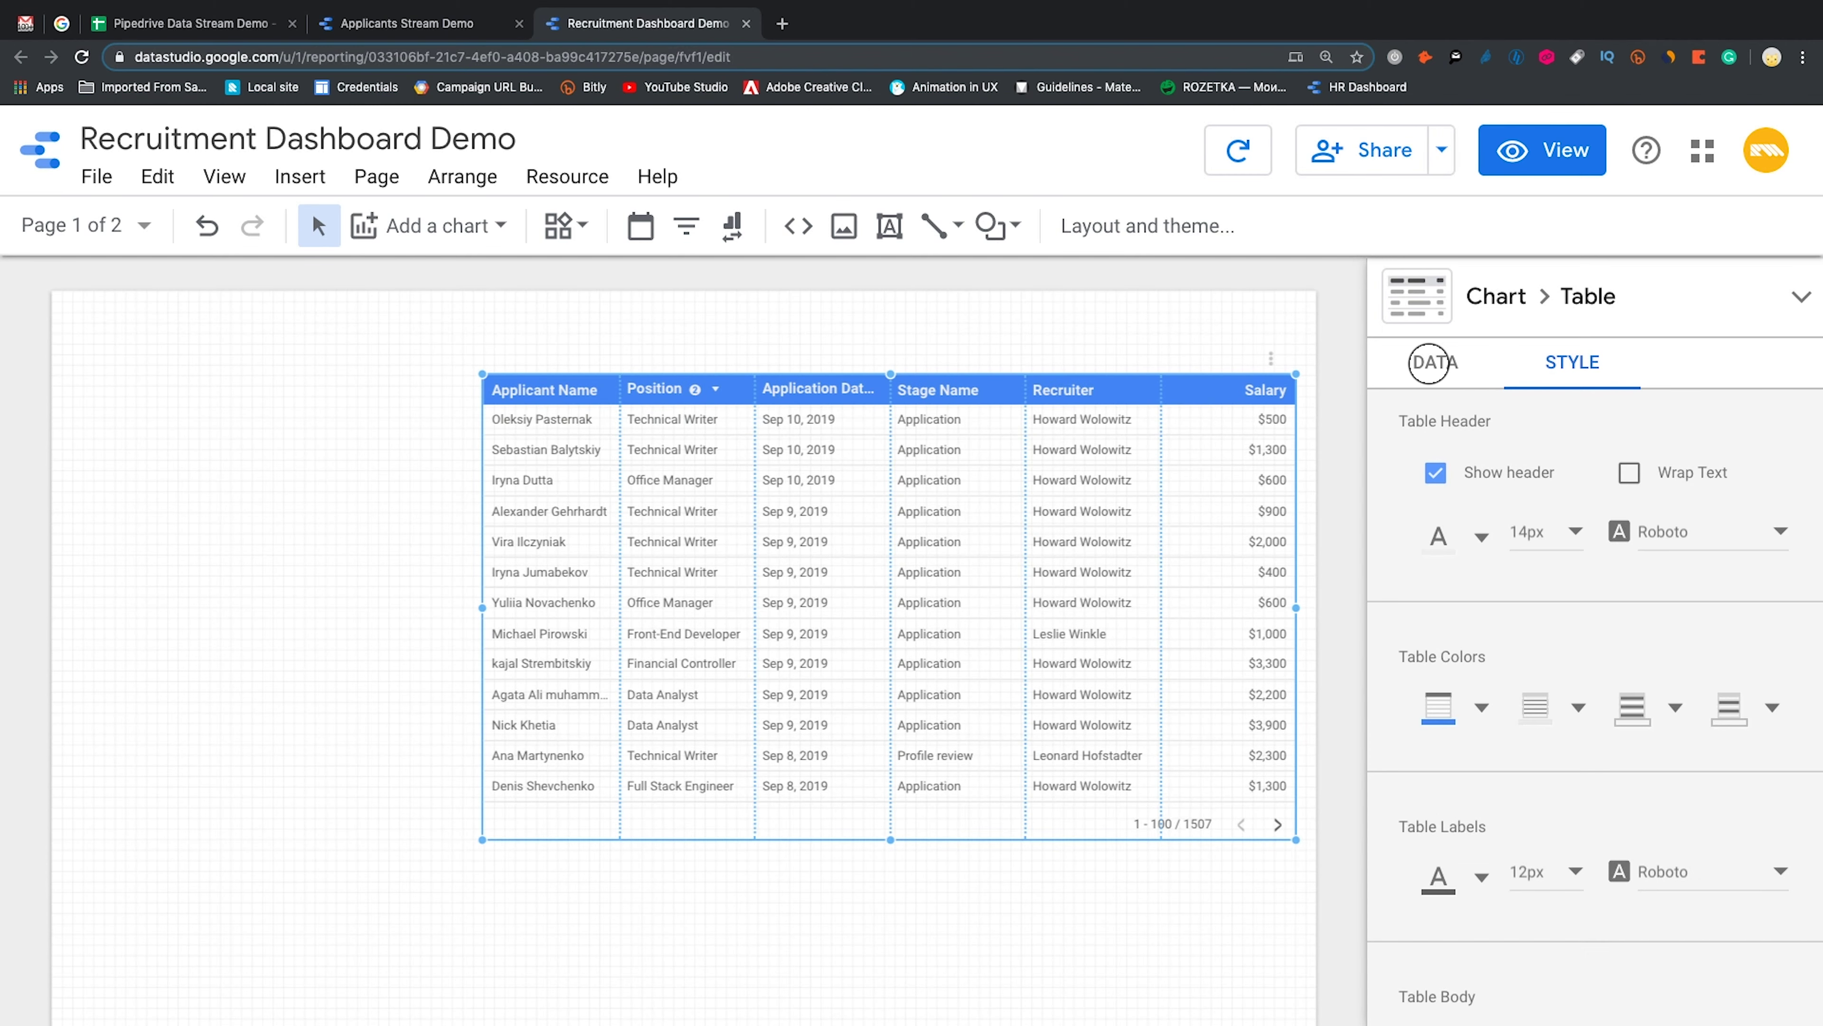
left_click(1418, 363)
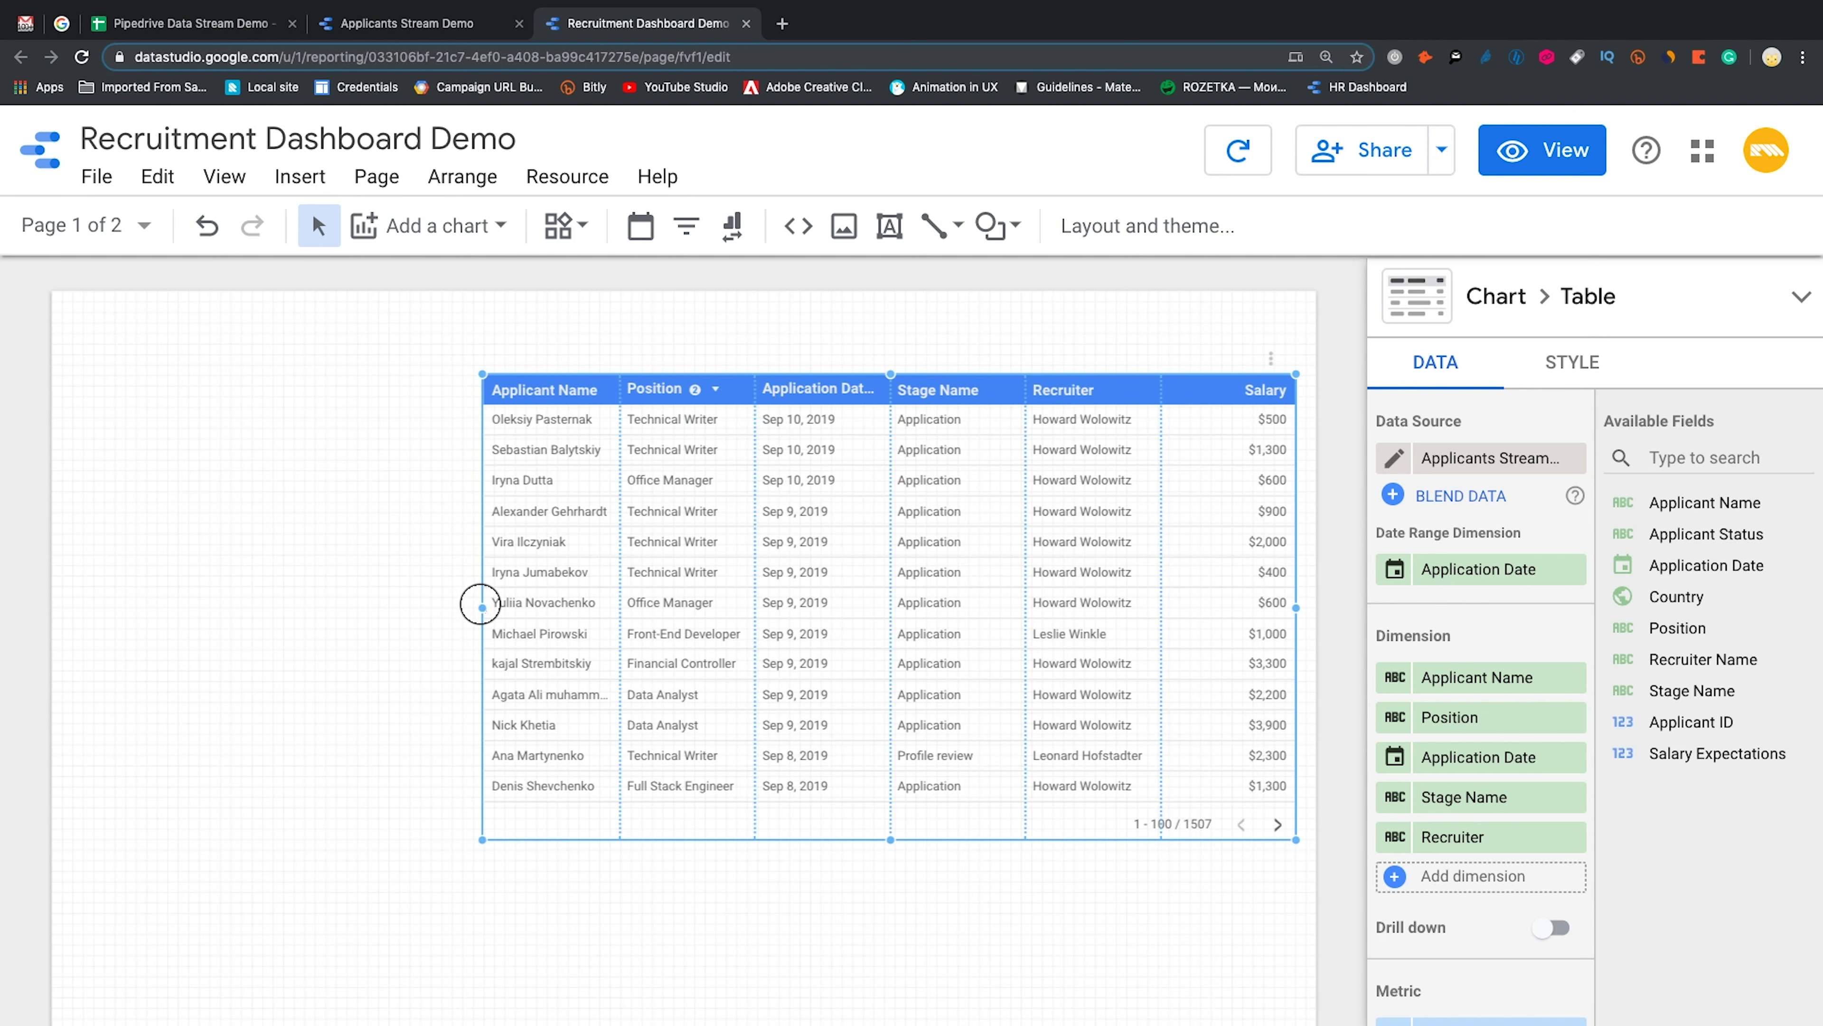
Narrow the applicants table and draw a heatmap table on its left with no Date Range Dimension
left_click_drag(481, 607, 745, 615)
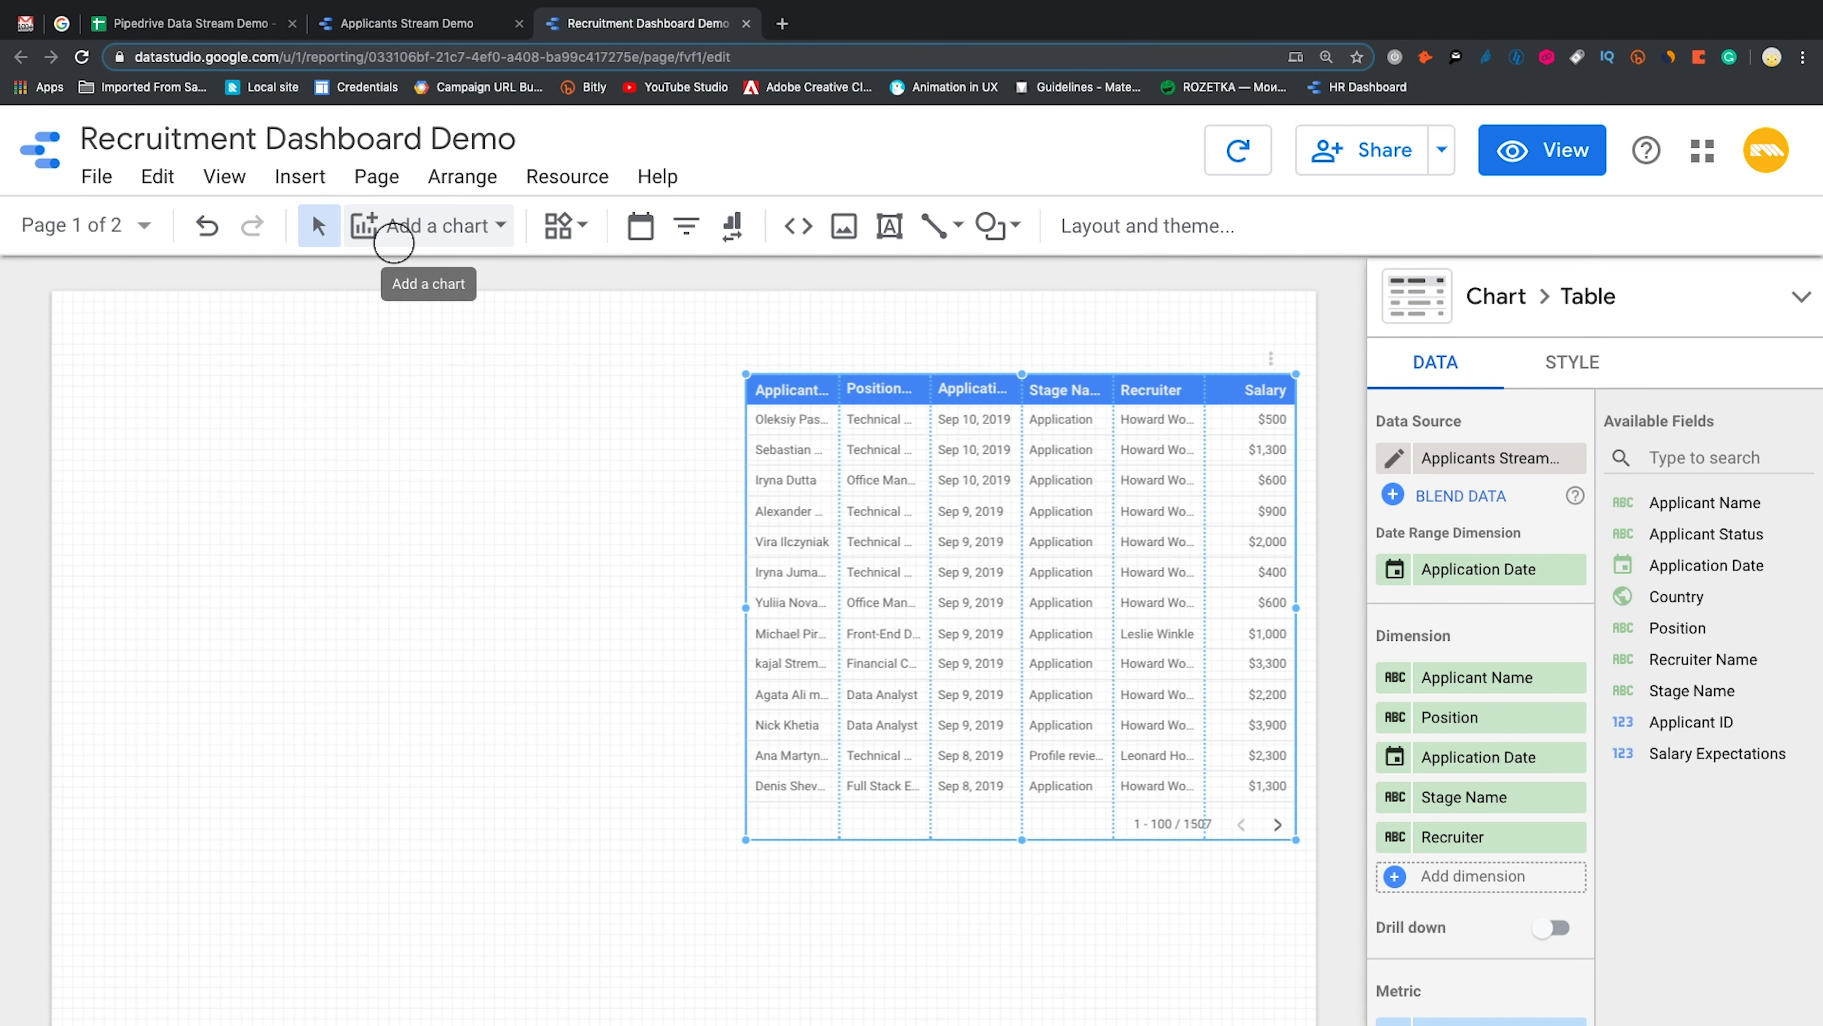
left_click(388, 229)
left_click(530, 316)
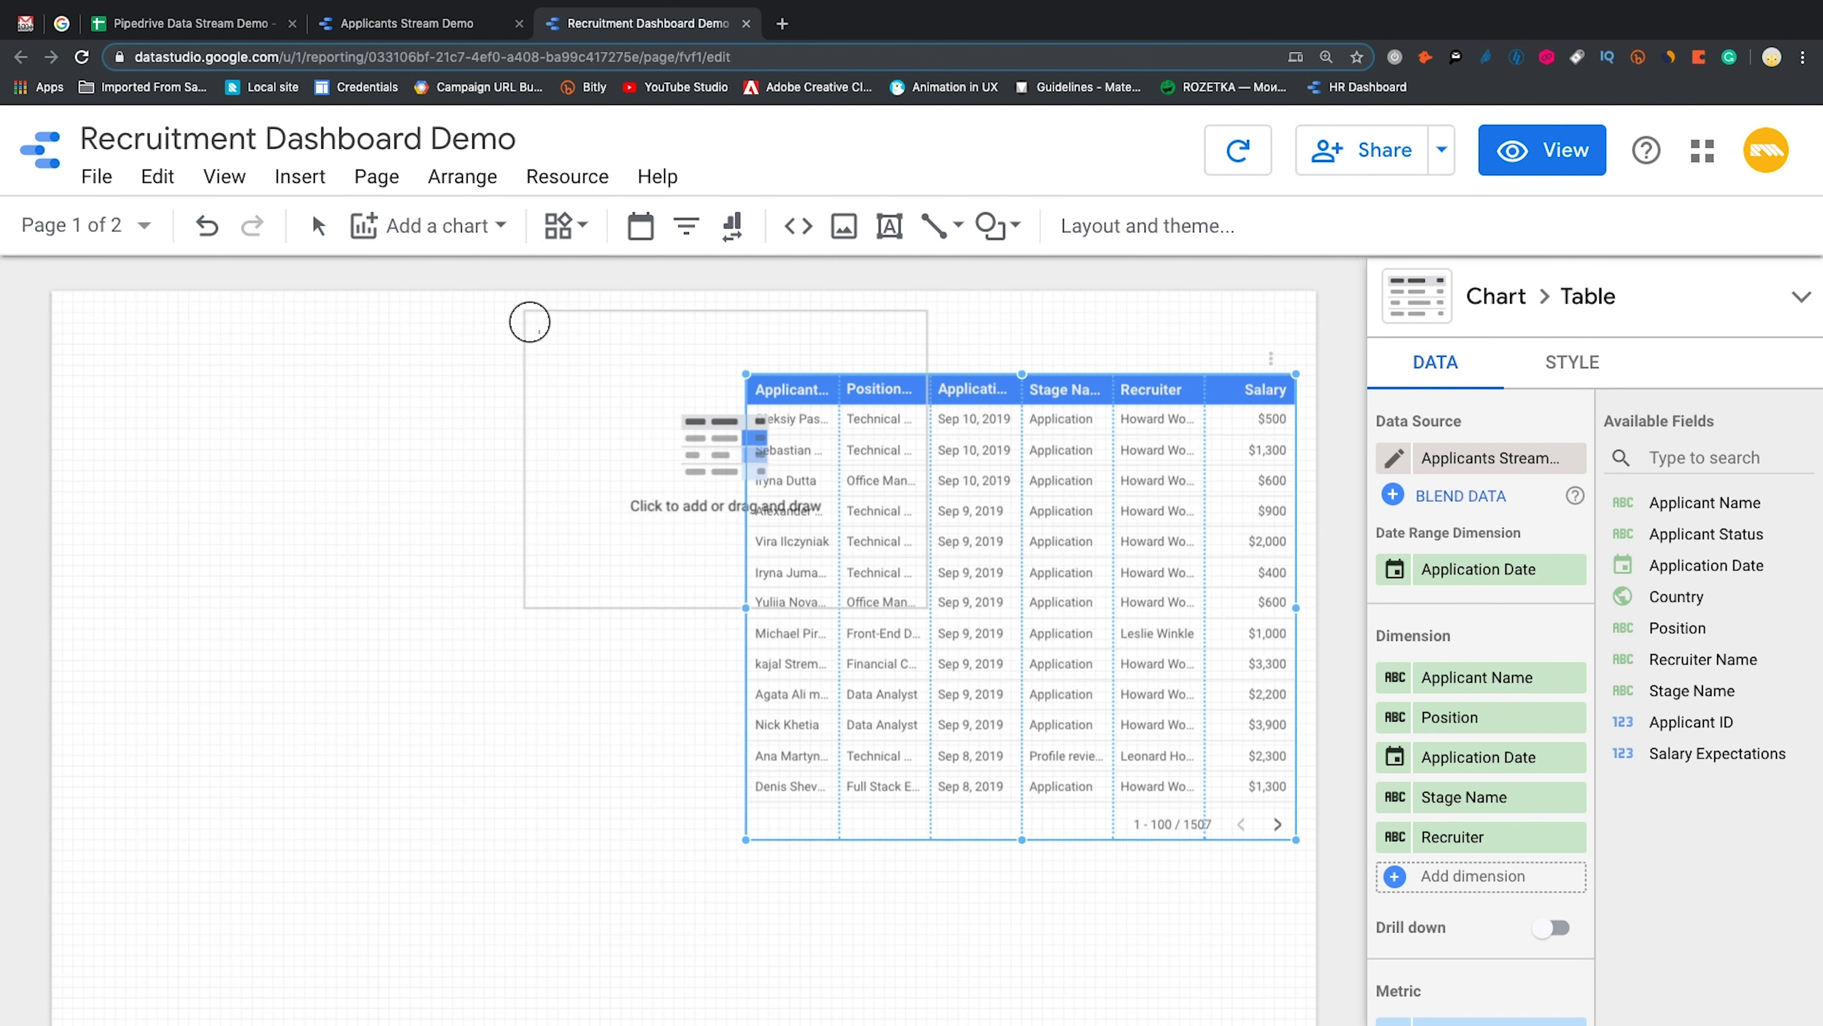
mouse_move(587, 391)
left_mouse_down()
mouse_move(32, 440)
mouse_move(188, 643)
mouse_move(187, 723)
left_mouse_up()
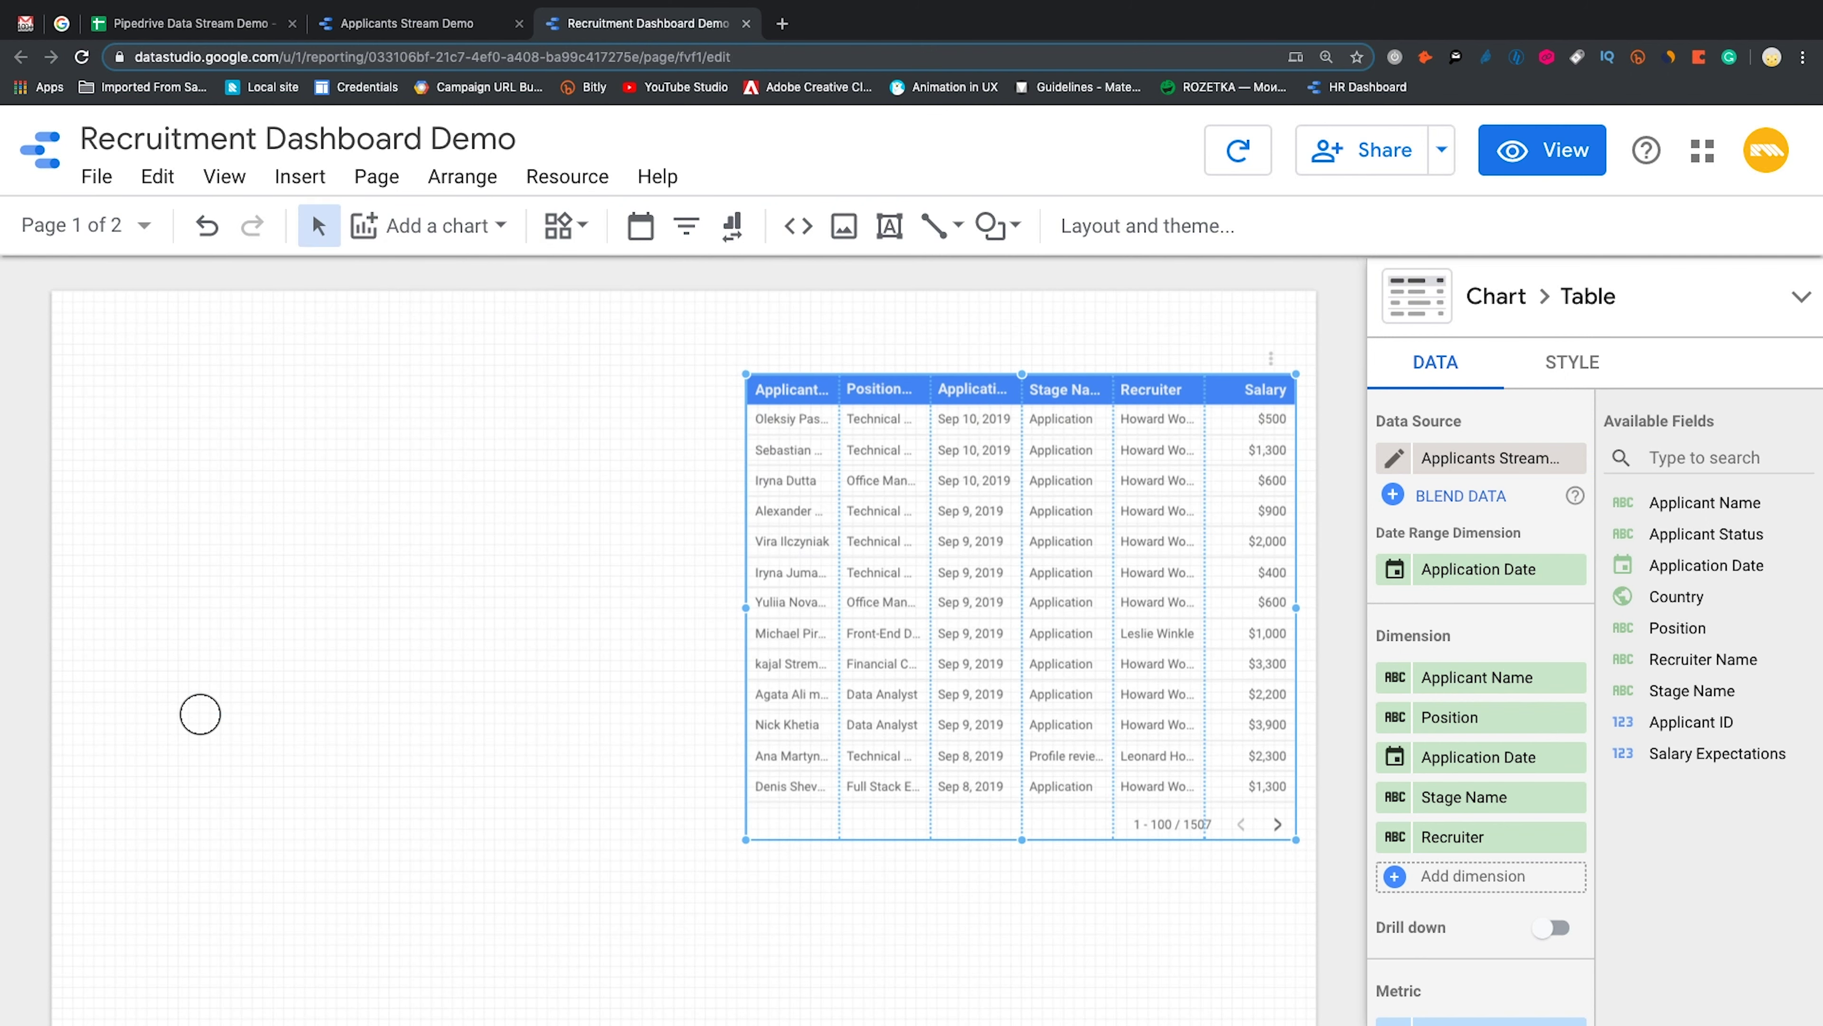
left_click(1572, 569)
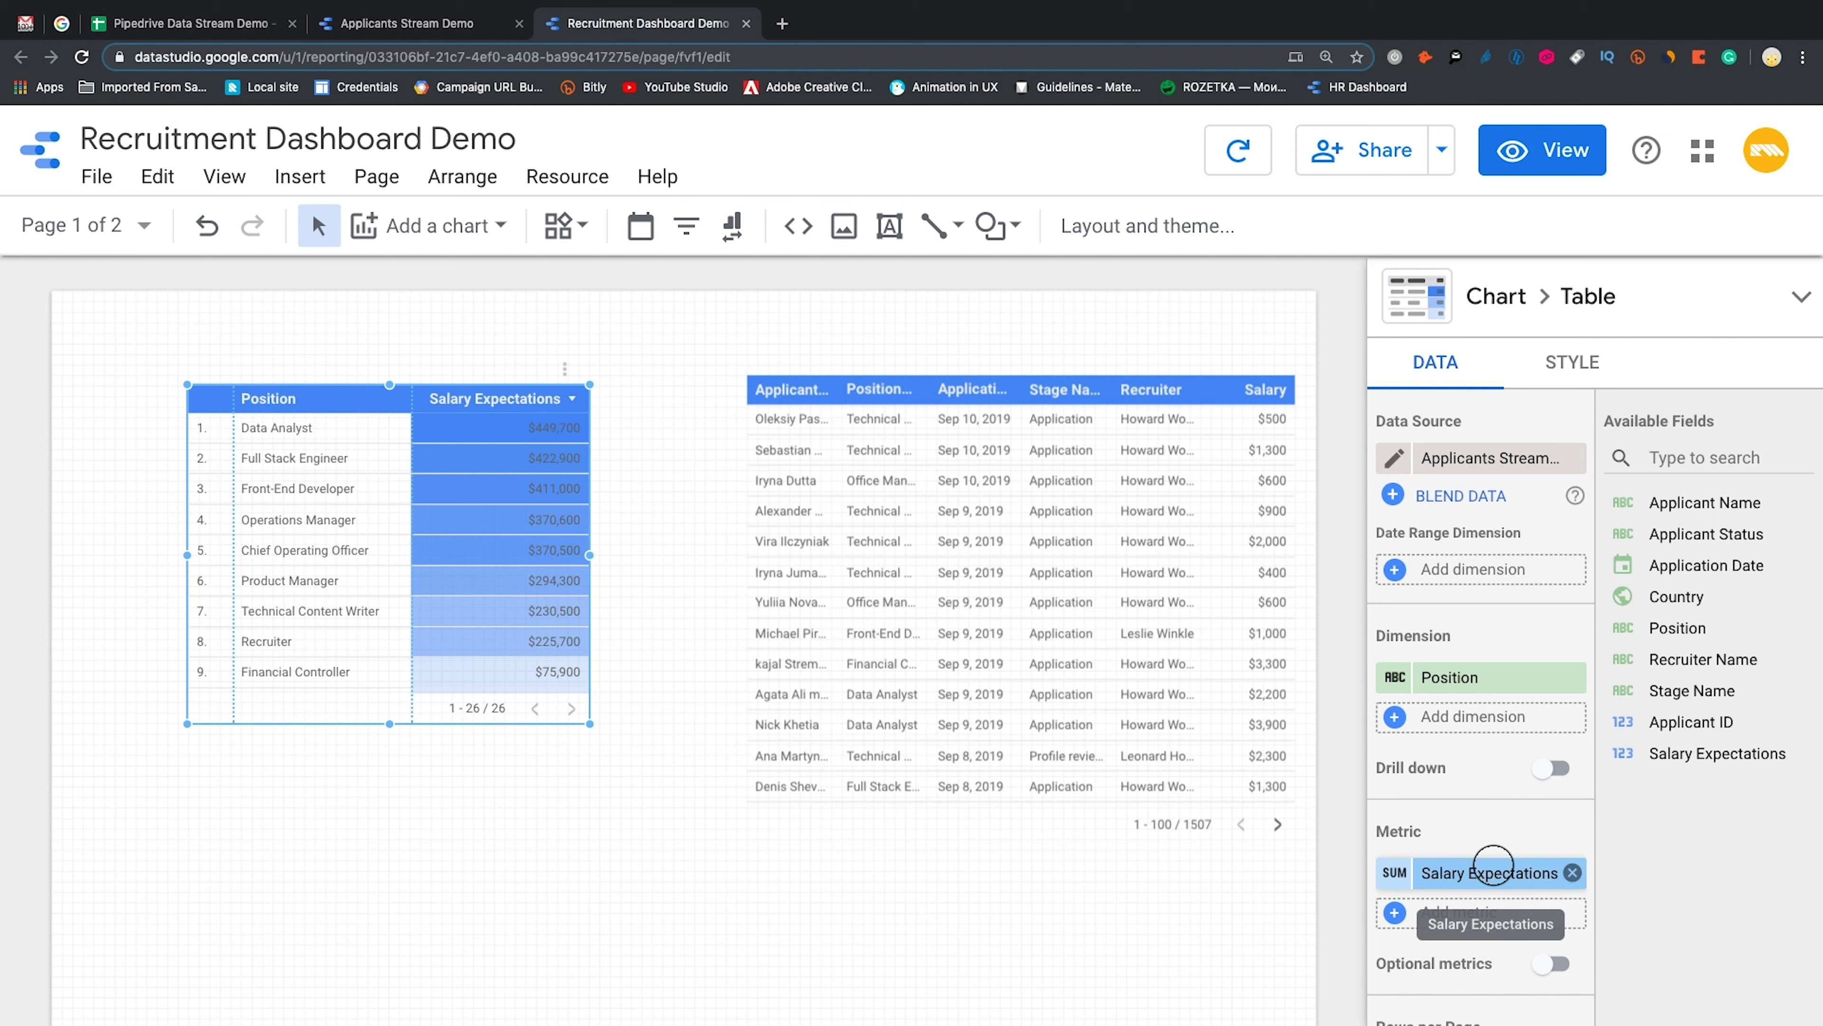
Rename the Salary Expectations metric to 'Average' and set its aggregation to Average
scroll(1471, 819, "down", 2)
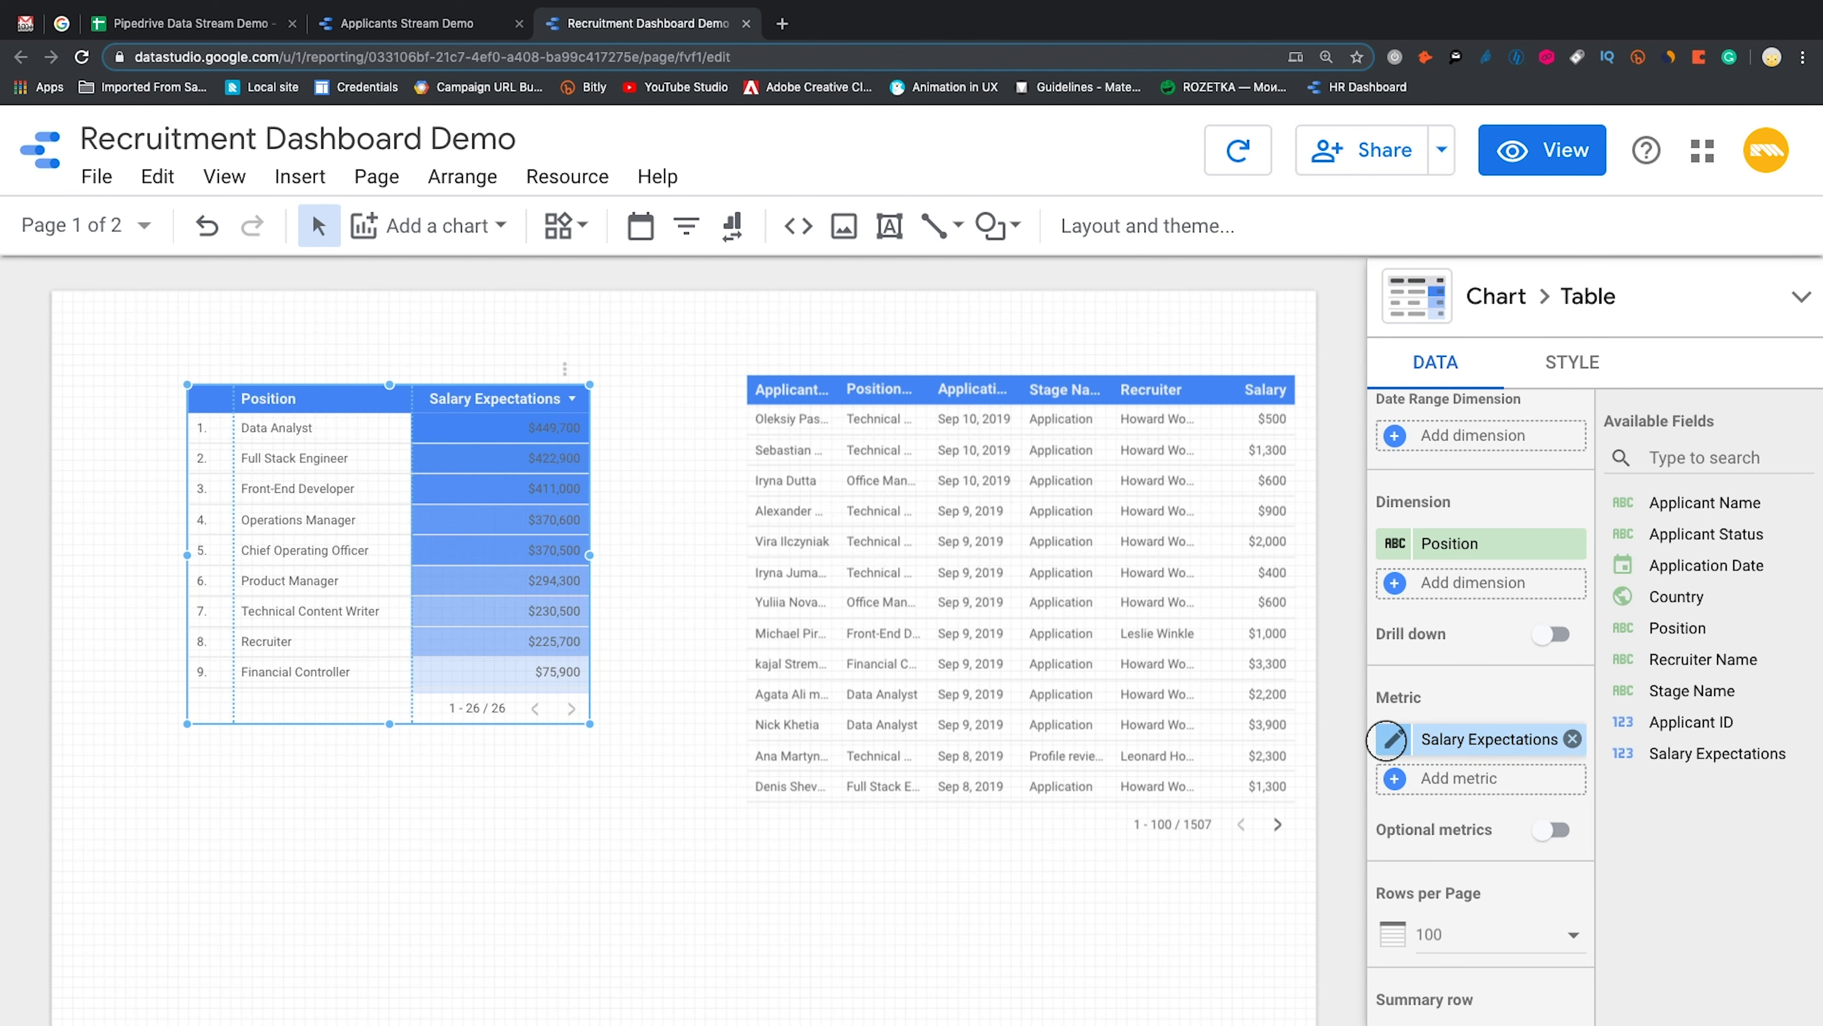
left_click(1391, 739)
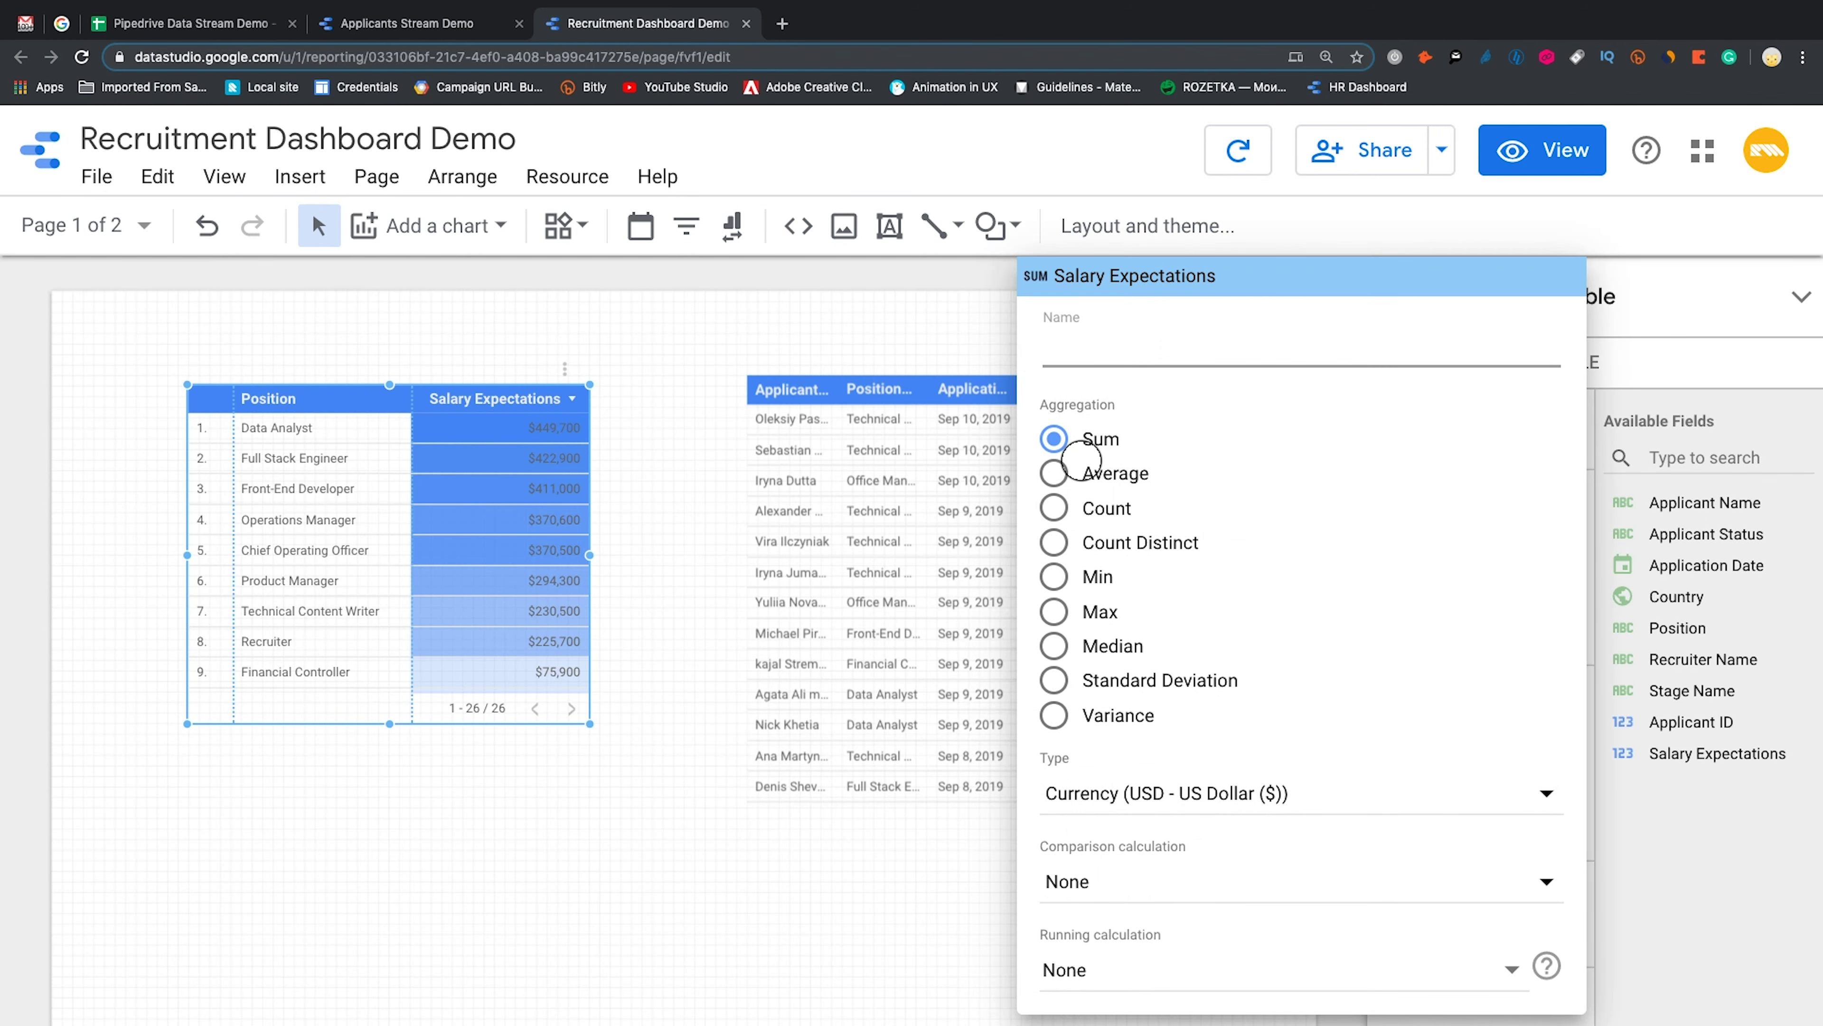
type("Average")
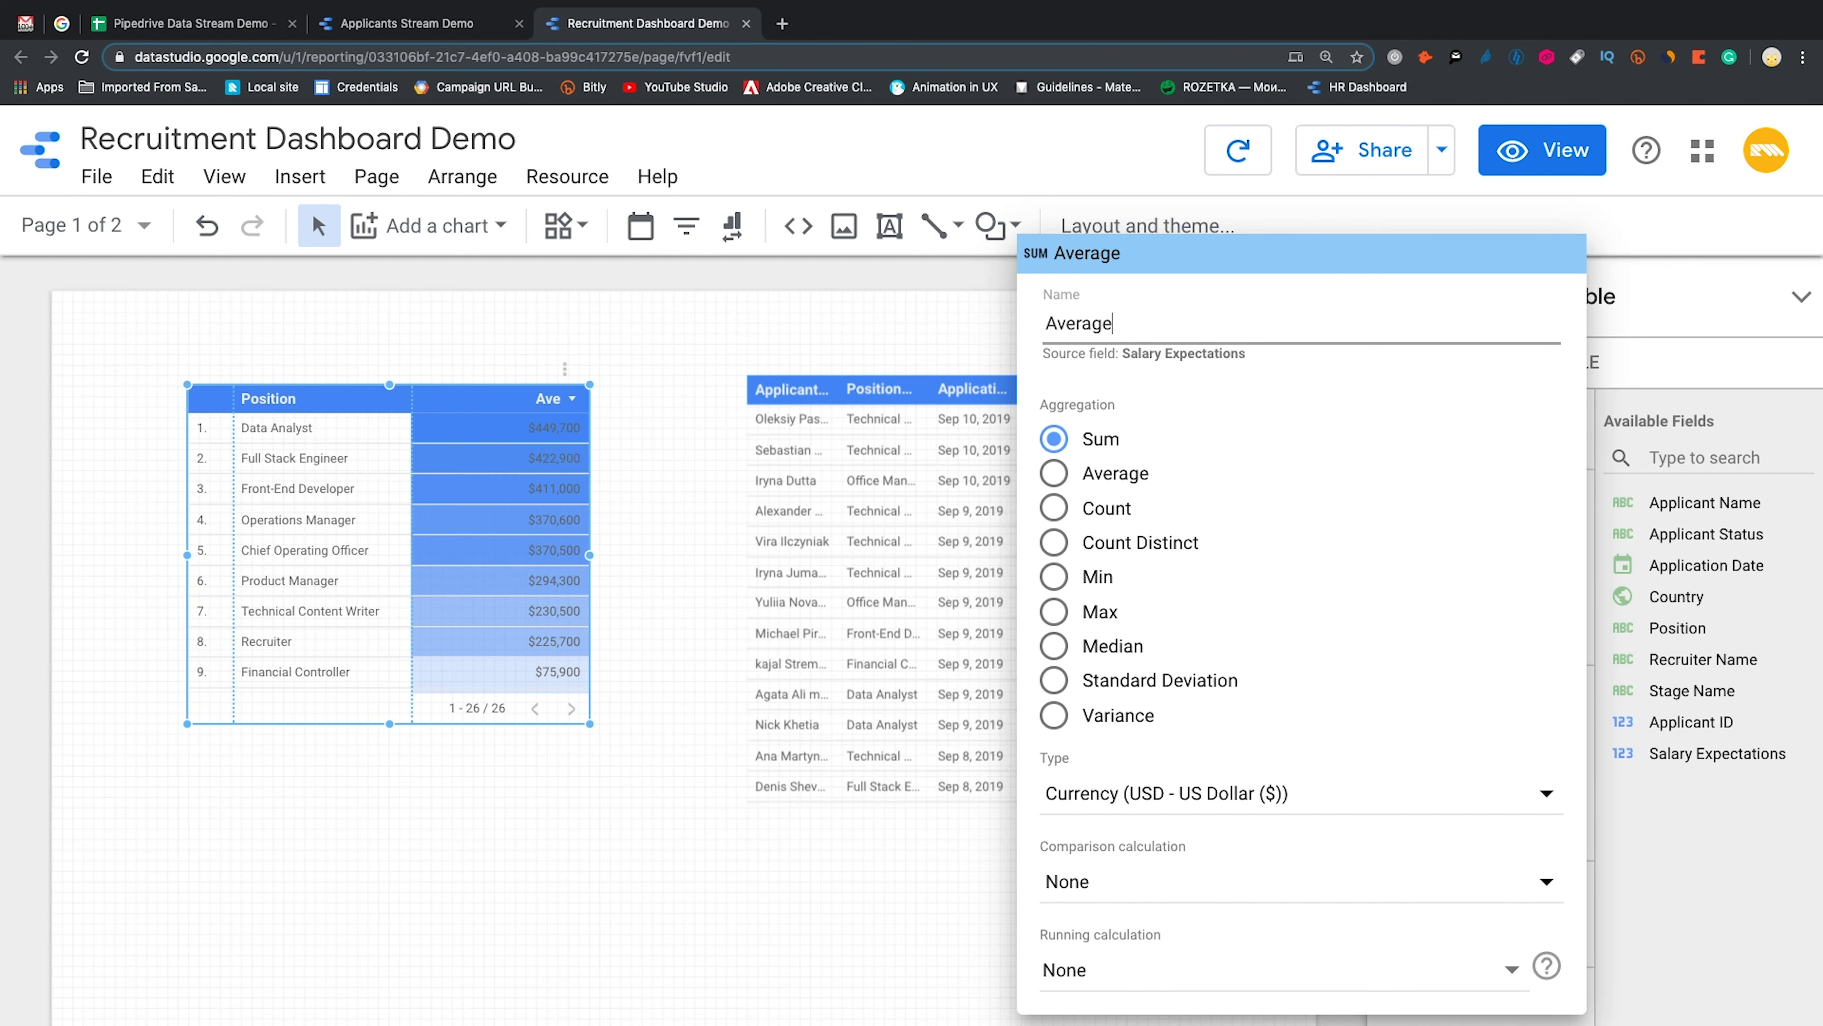
left_click(1053, 474)
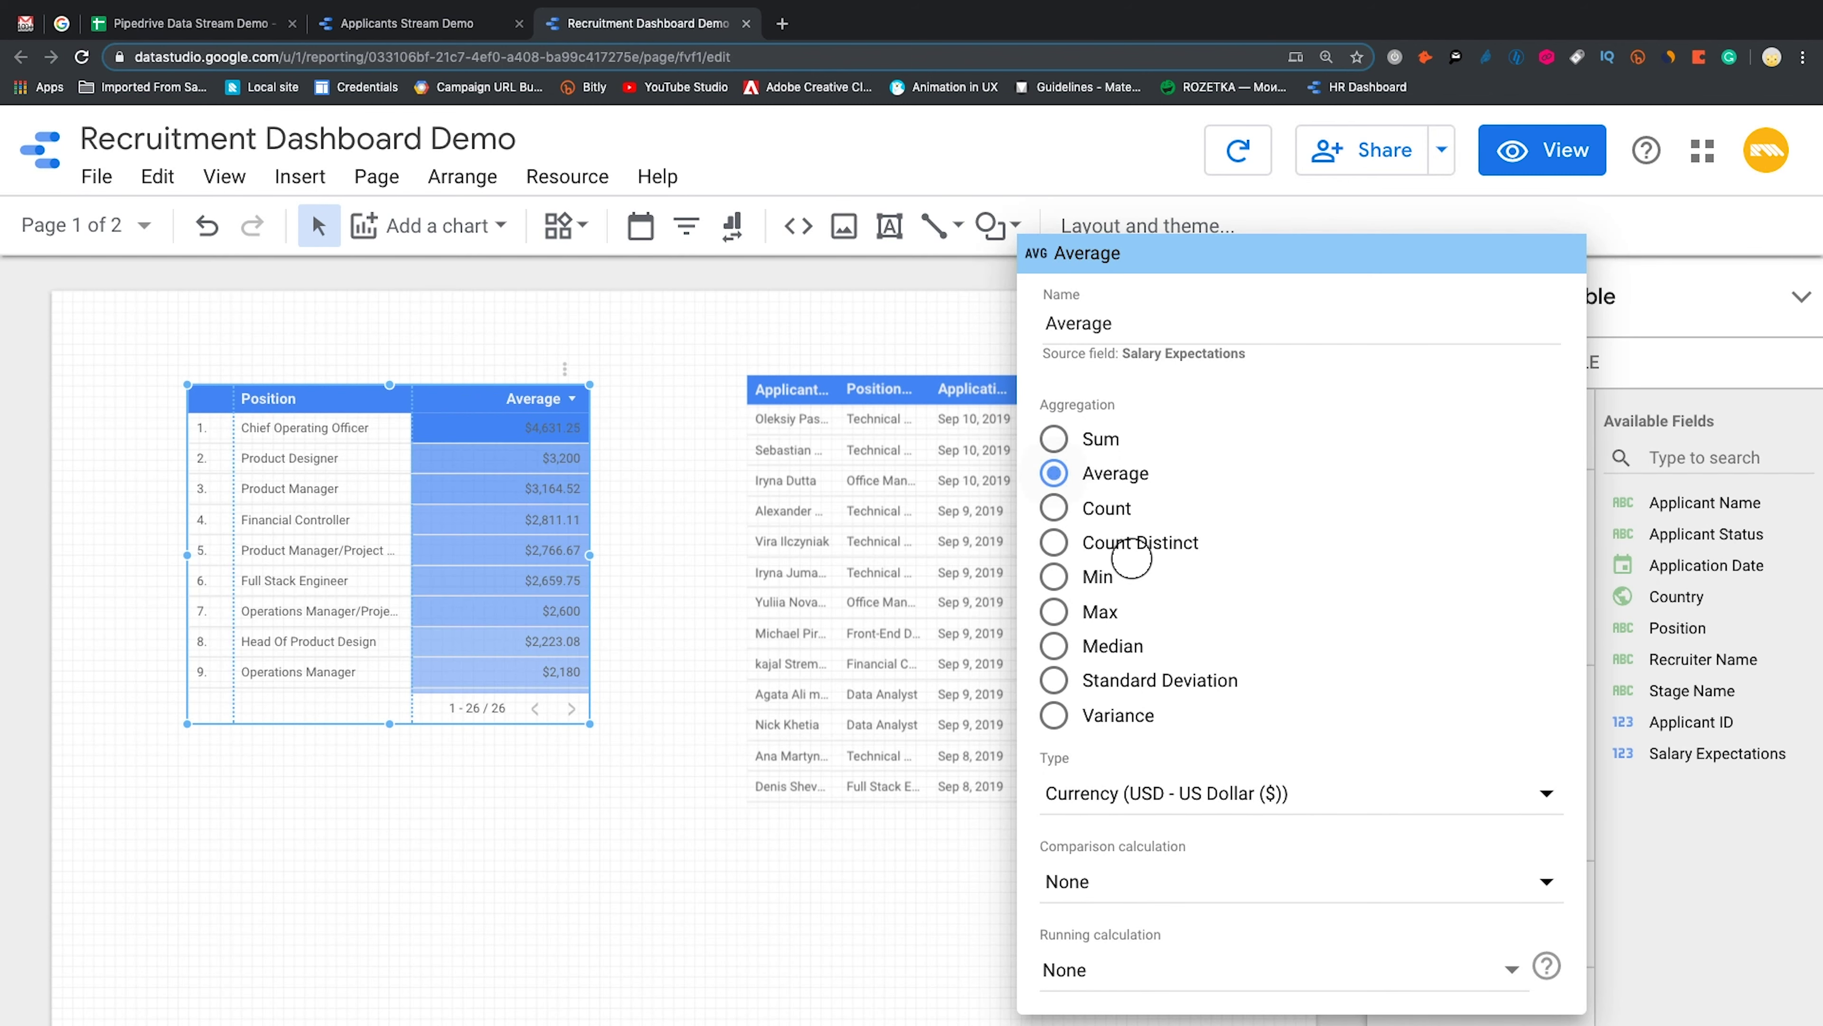
left_click(1676, 855)
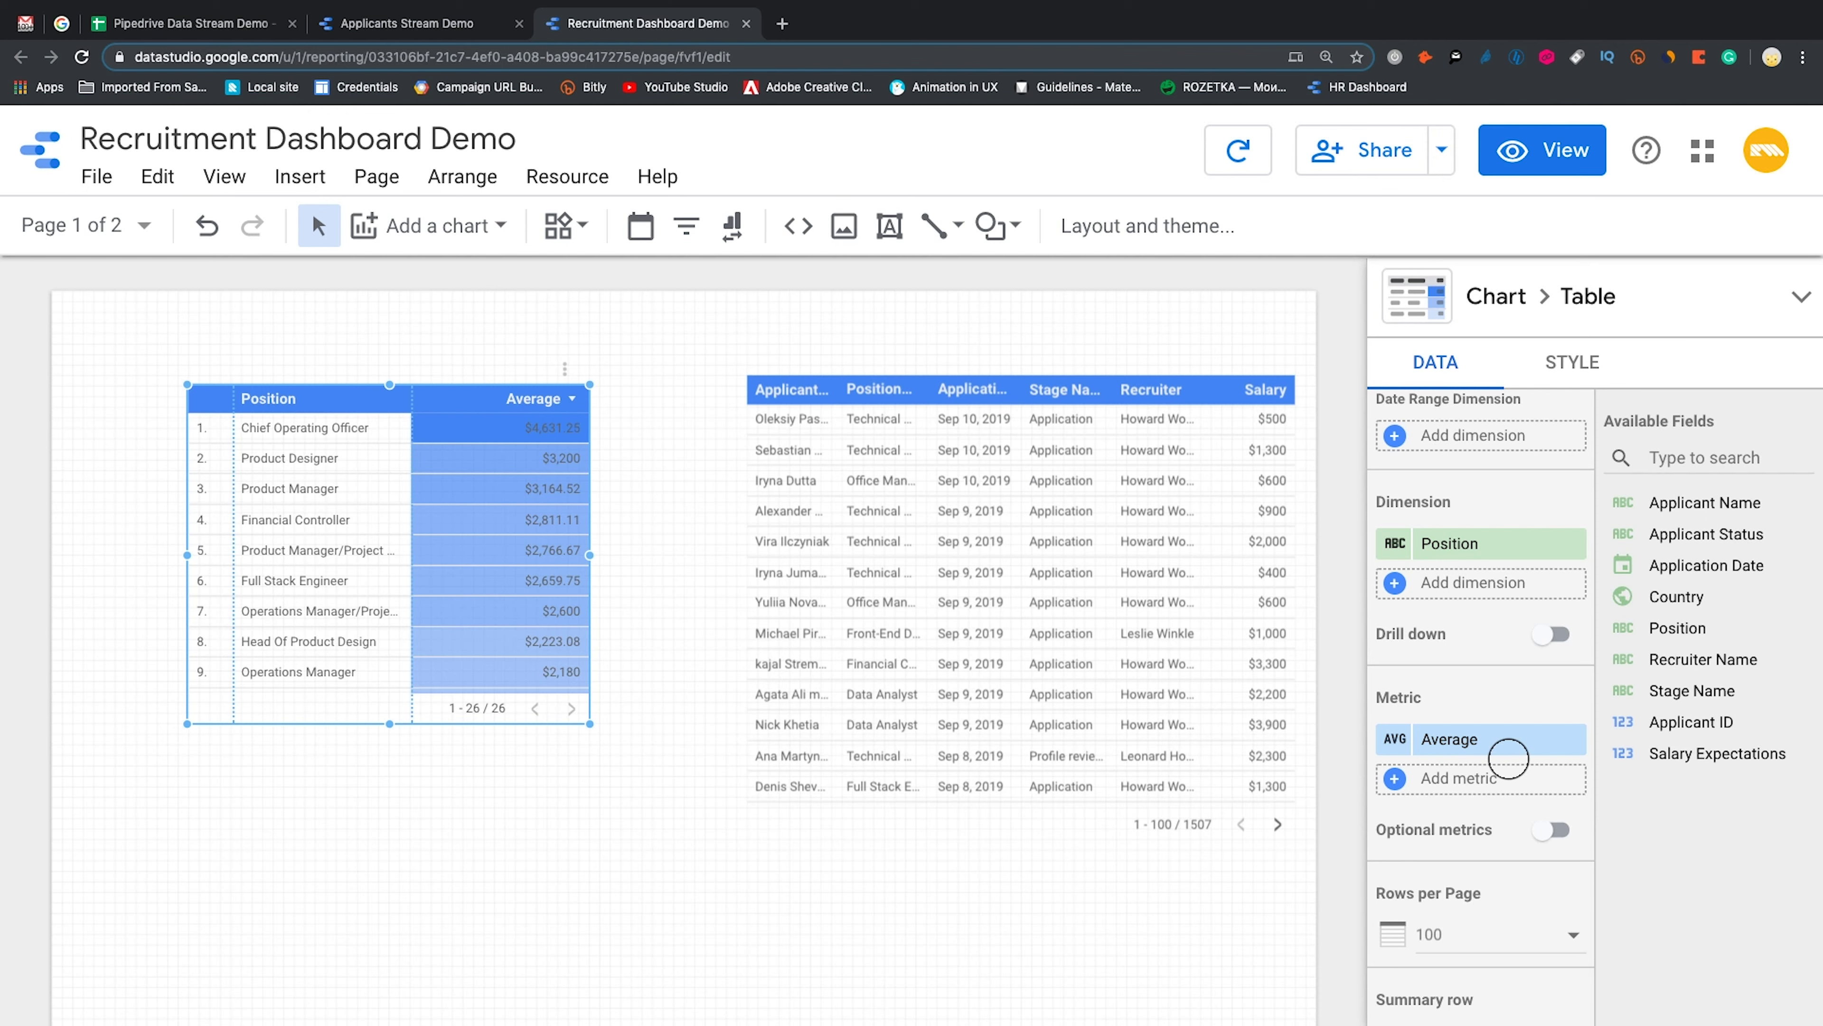
Add a second Salary Expectations metric named 'Median' with Median aggregation
left_click(1478, 782)
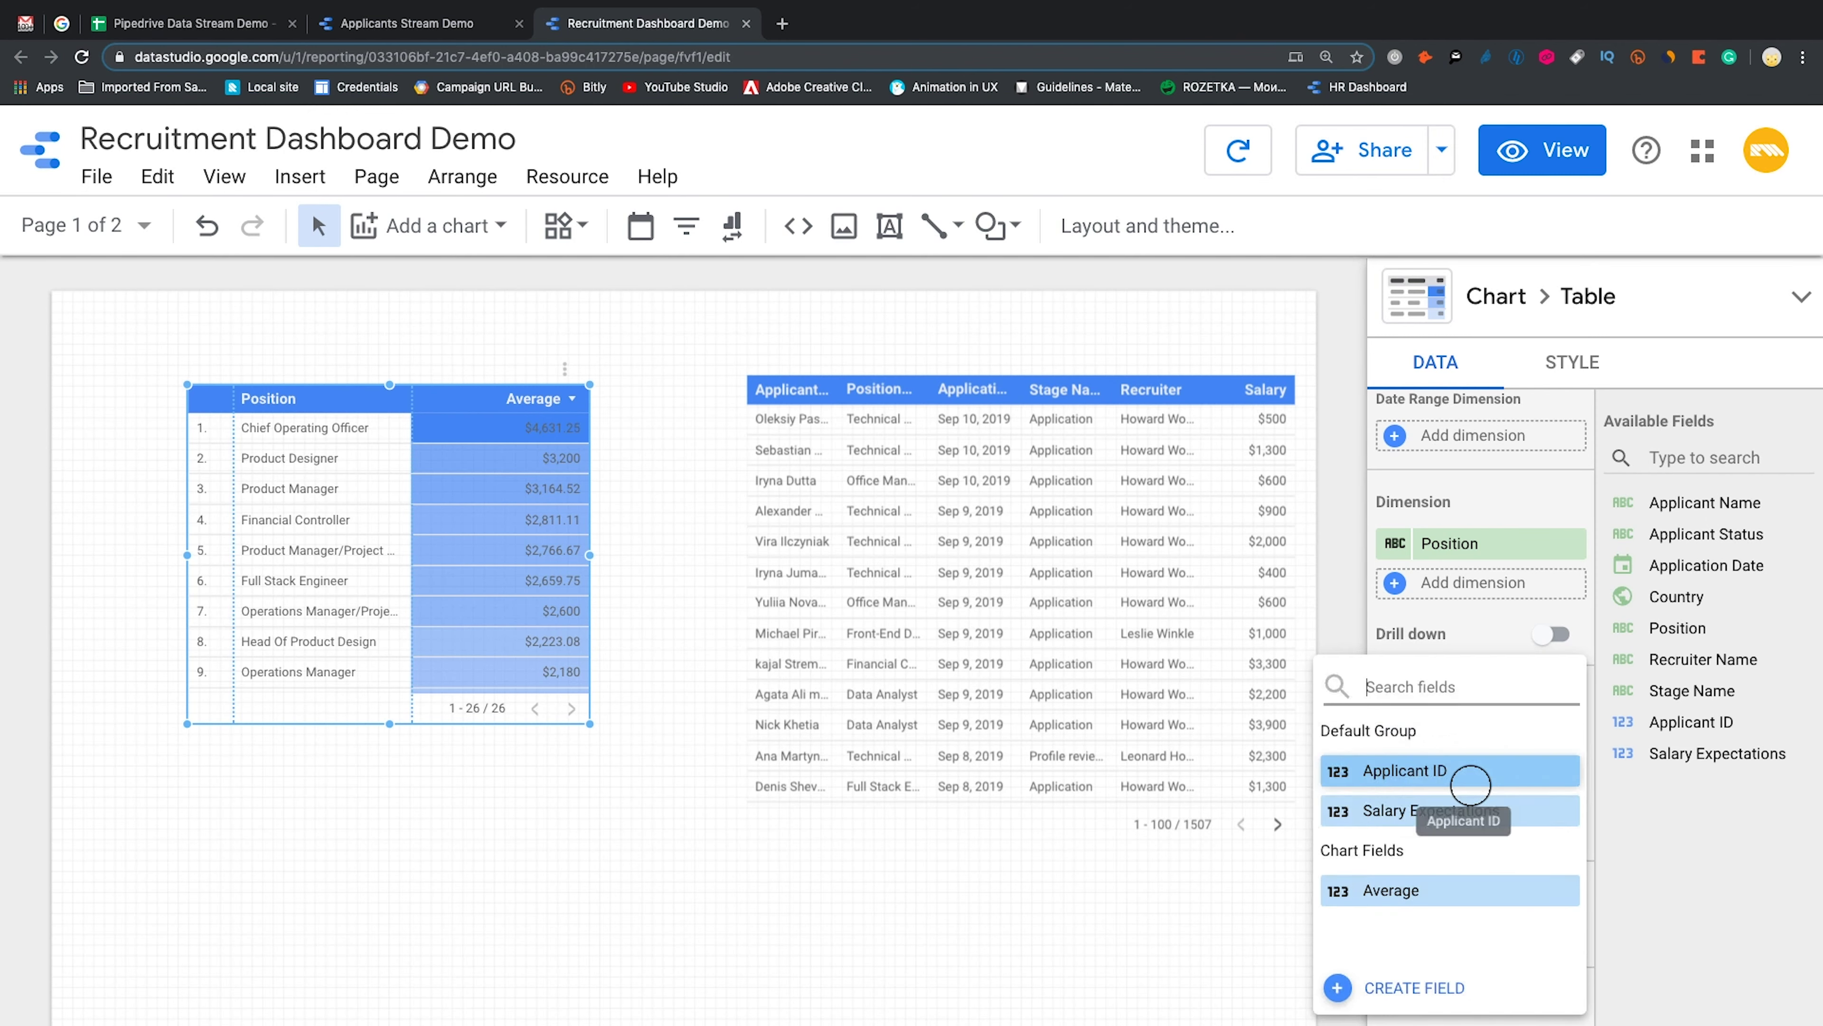
left_click(1418, 819)
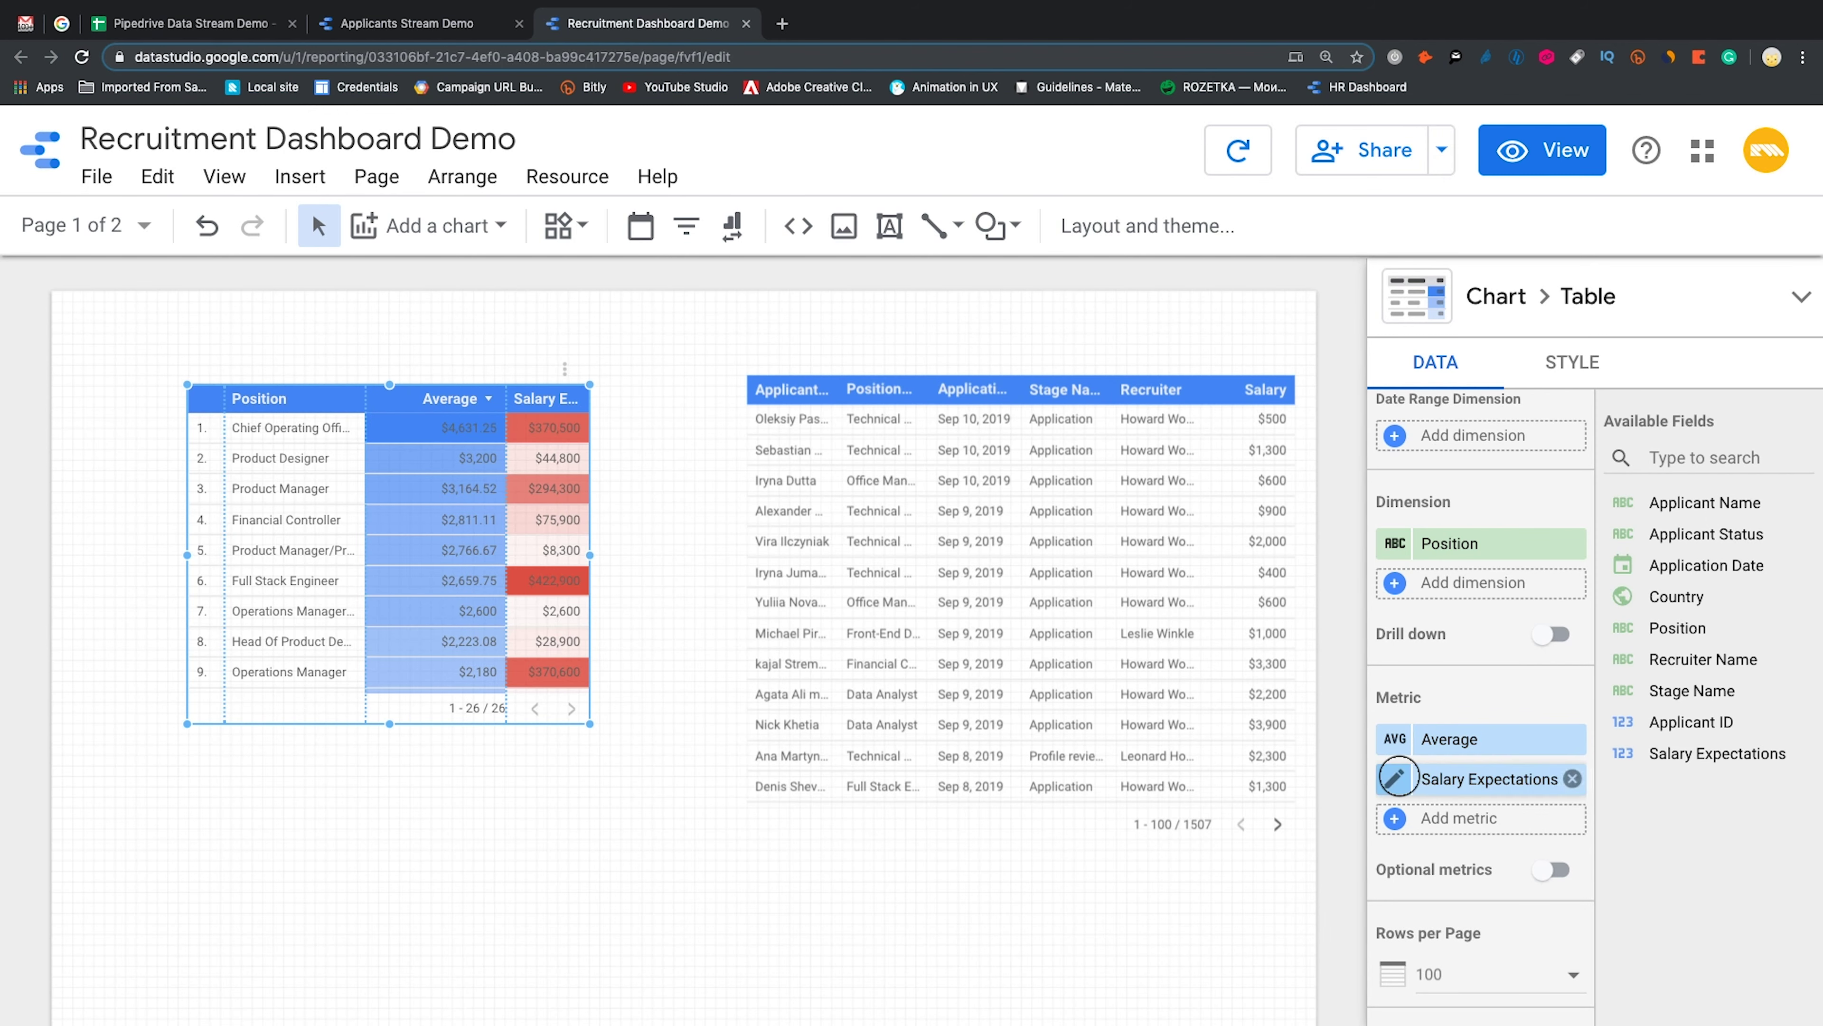
left_click(1399, 778)
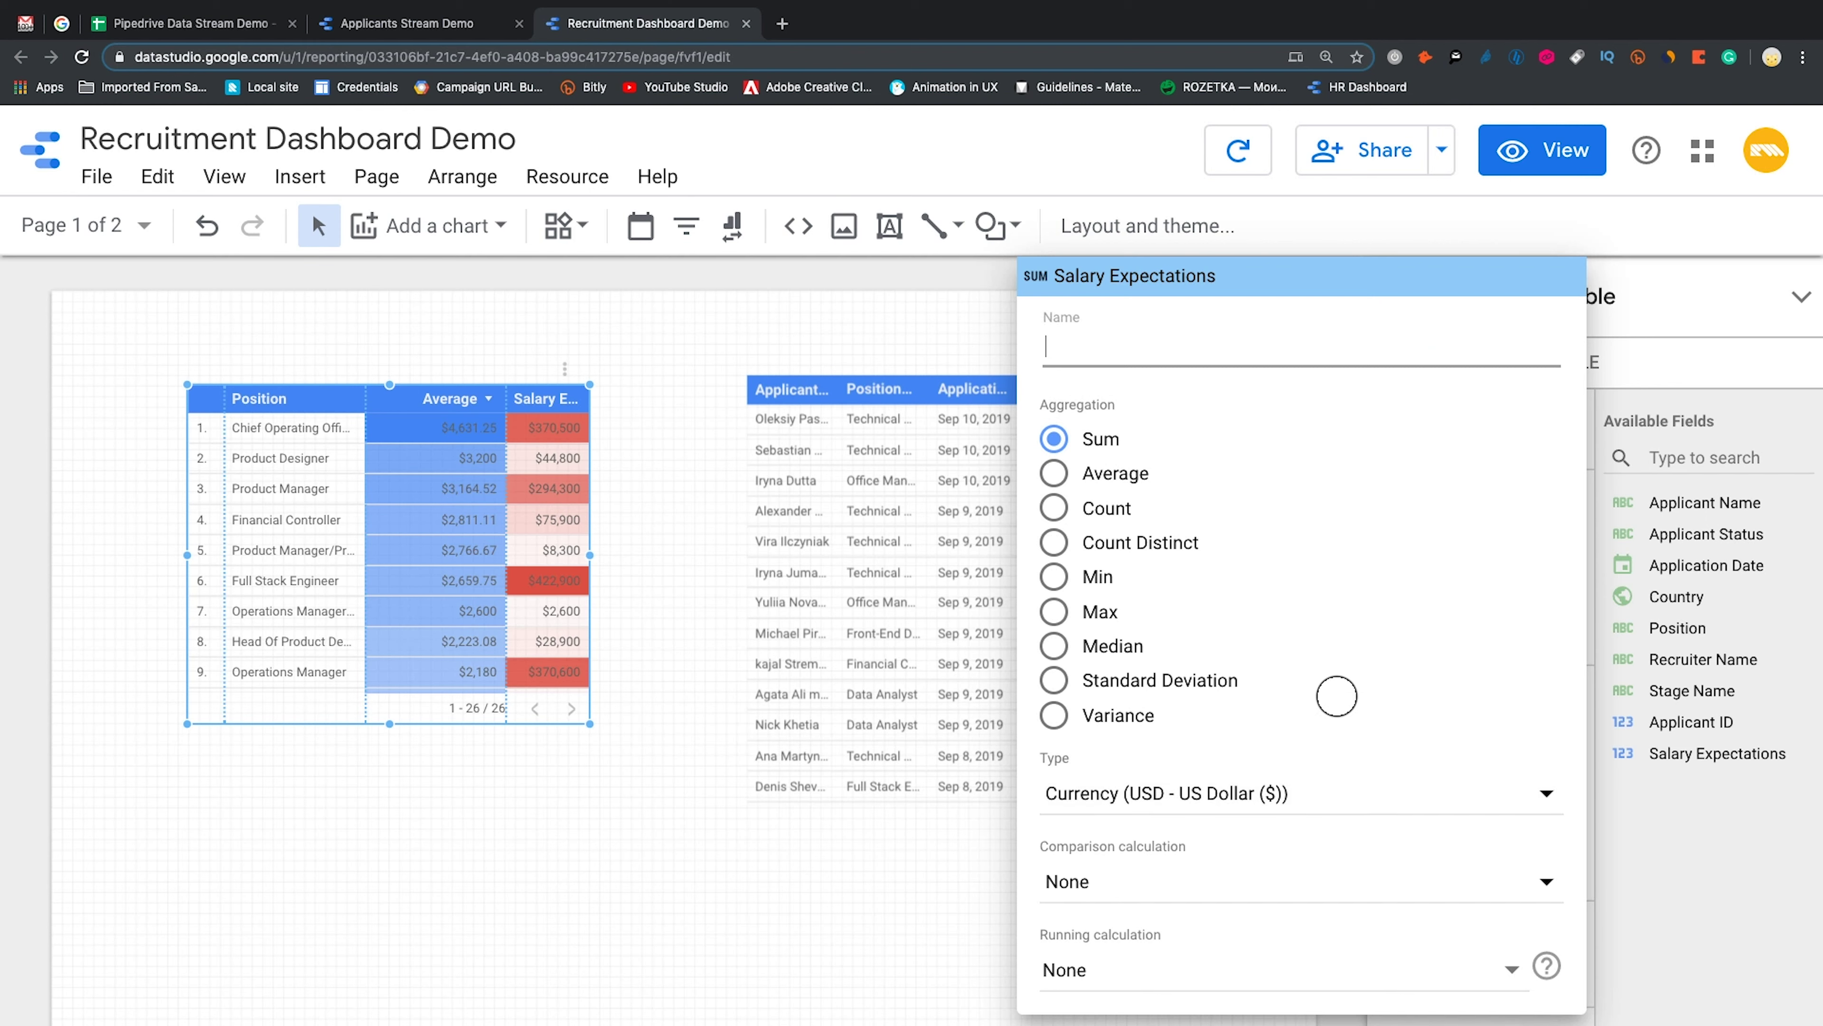
type("Median")
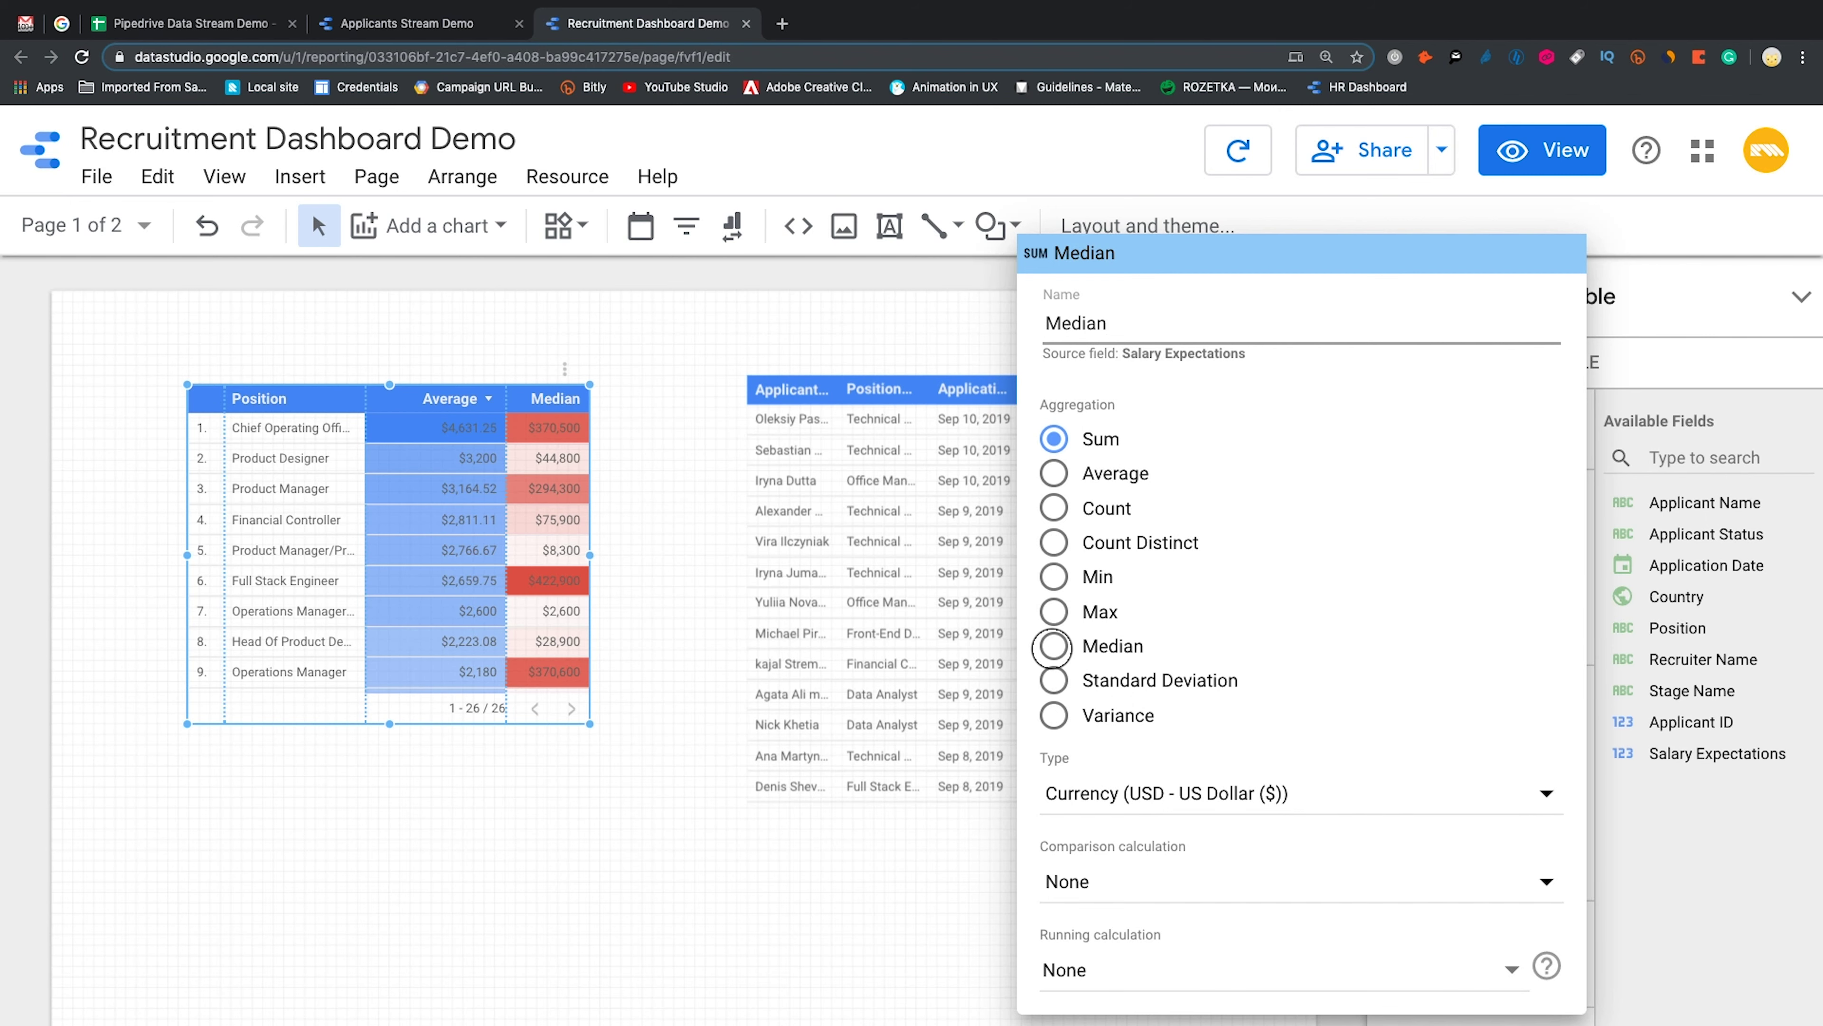
left_click(1053, 646)
left_click(1611, 856)
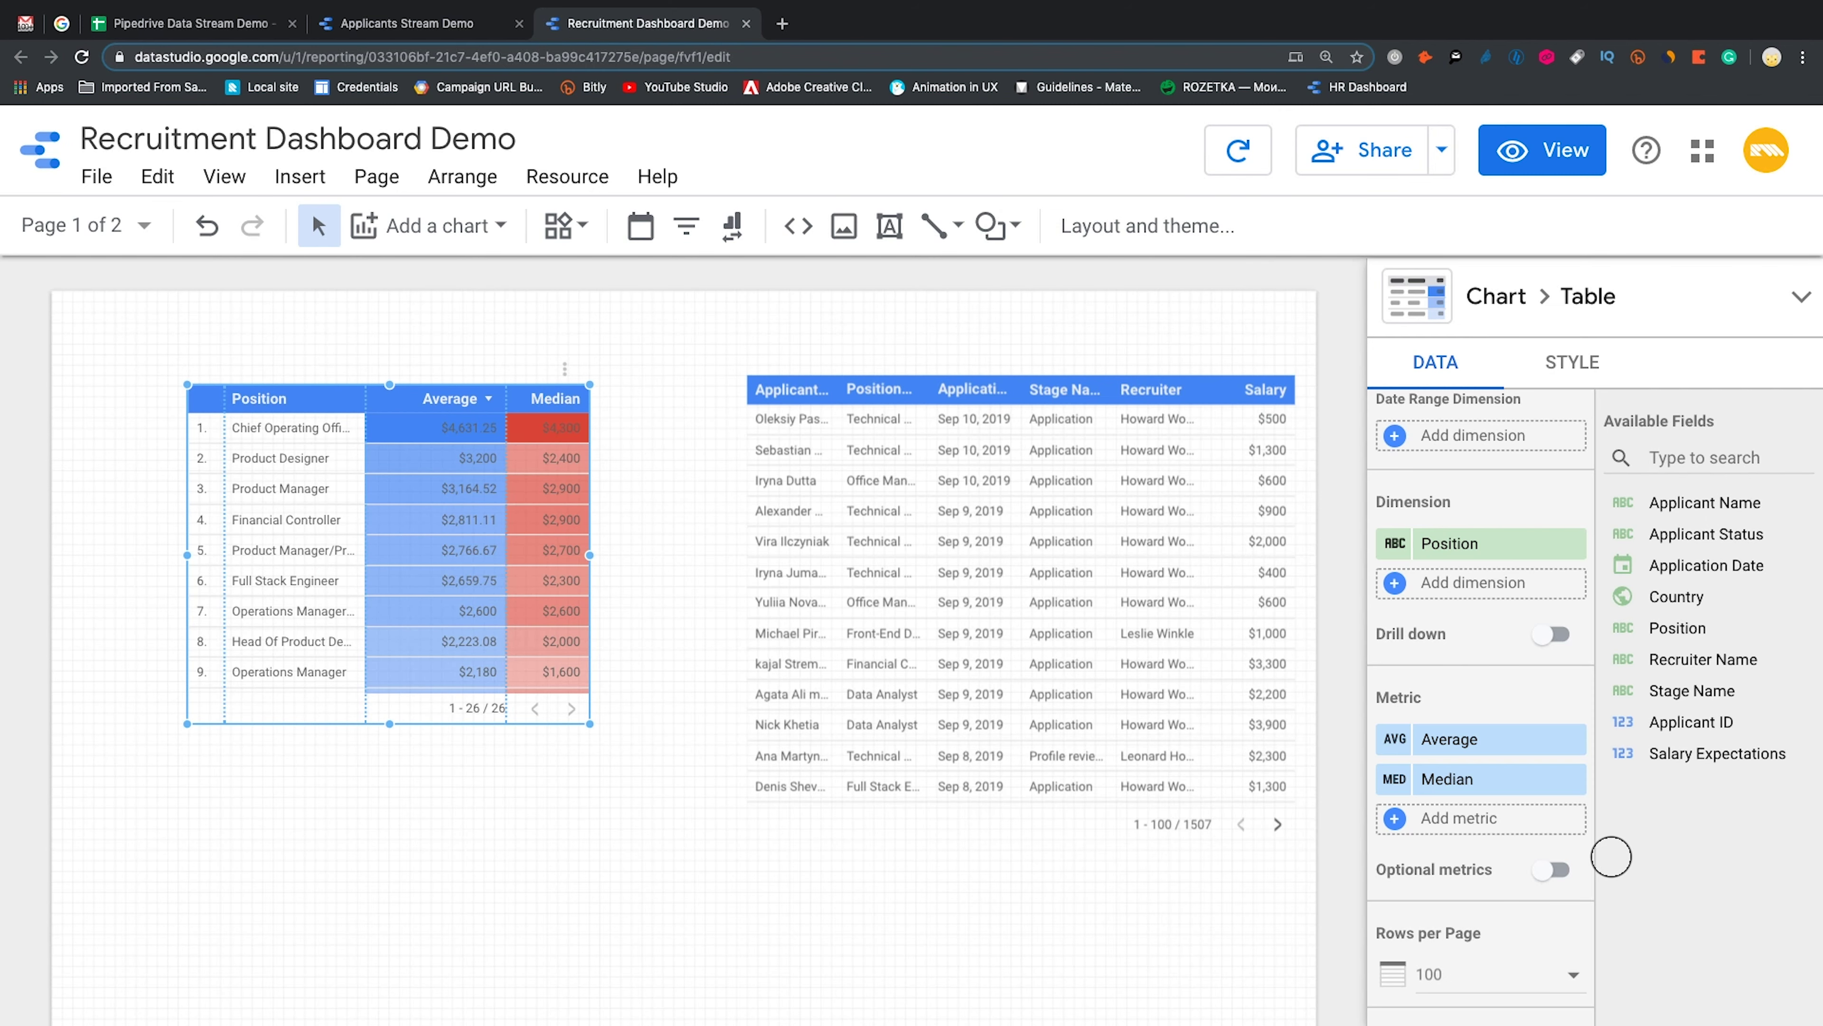
Add a Salary Expectations metric aggregated as minimum and named Min
left_click(1478, 817)
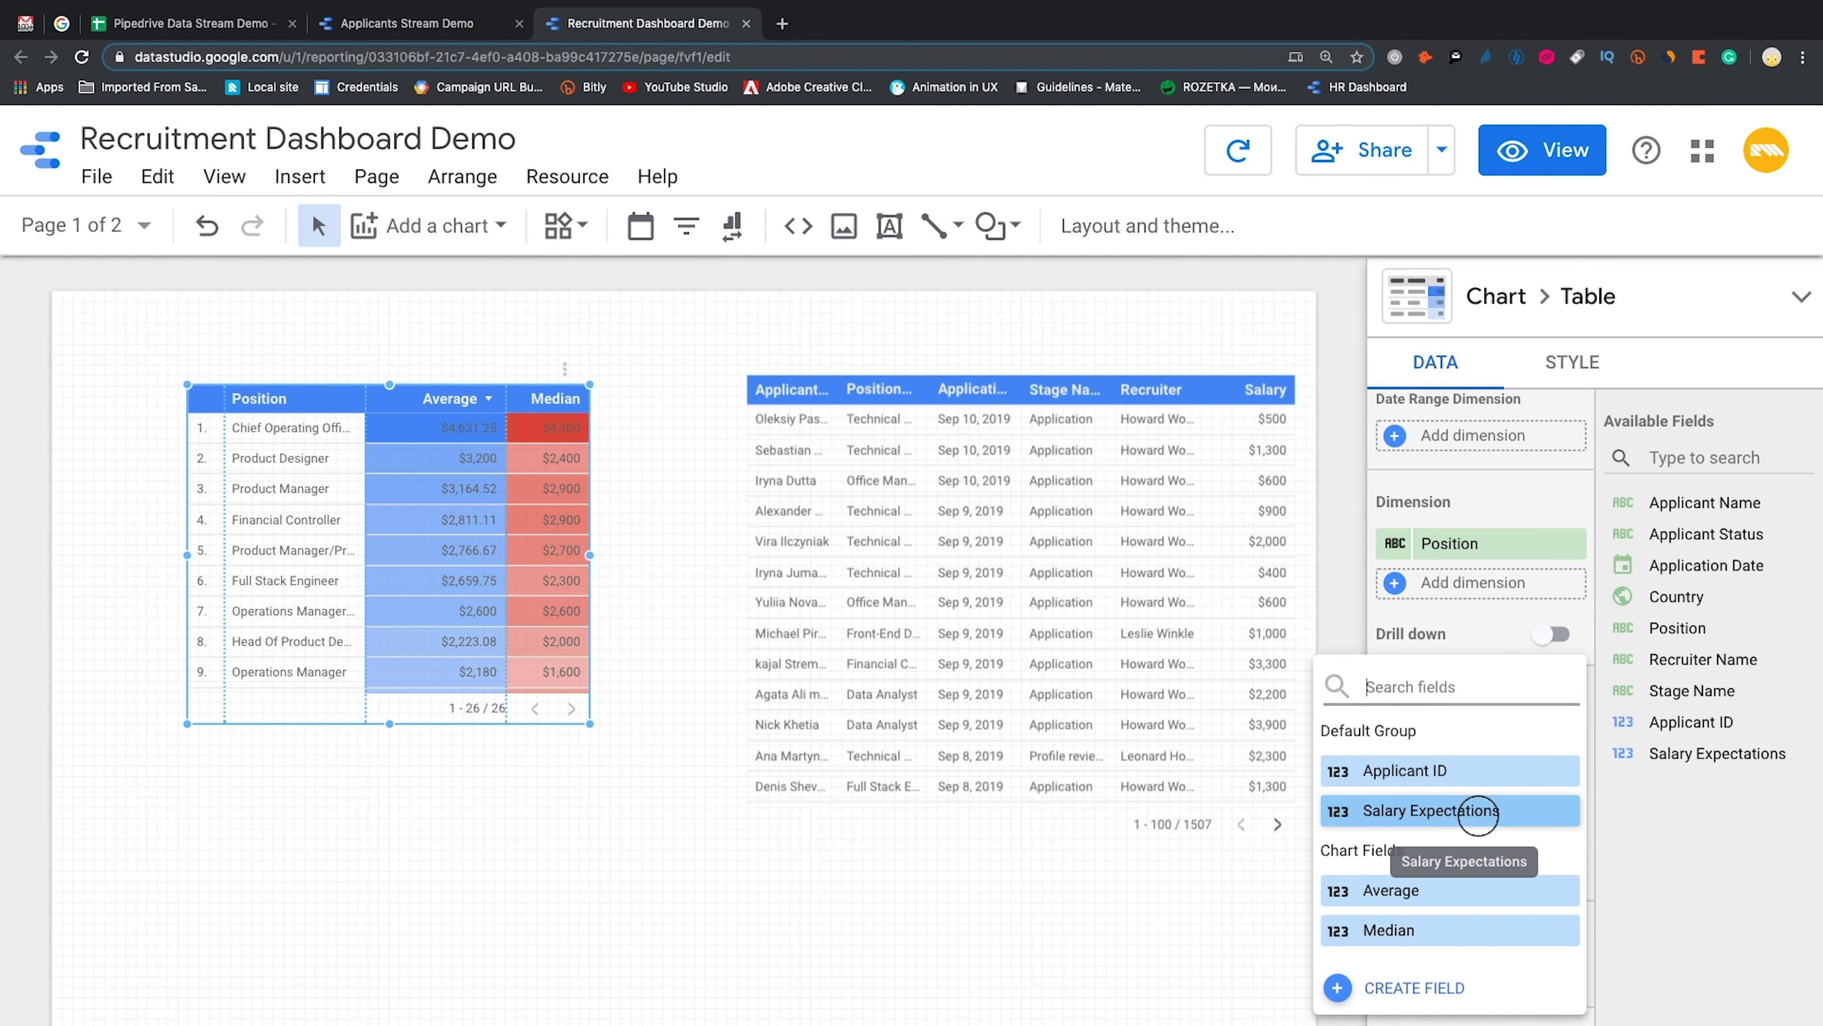
left_click(1435, 812)
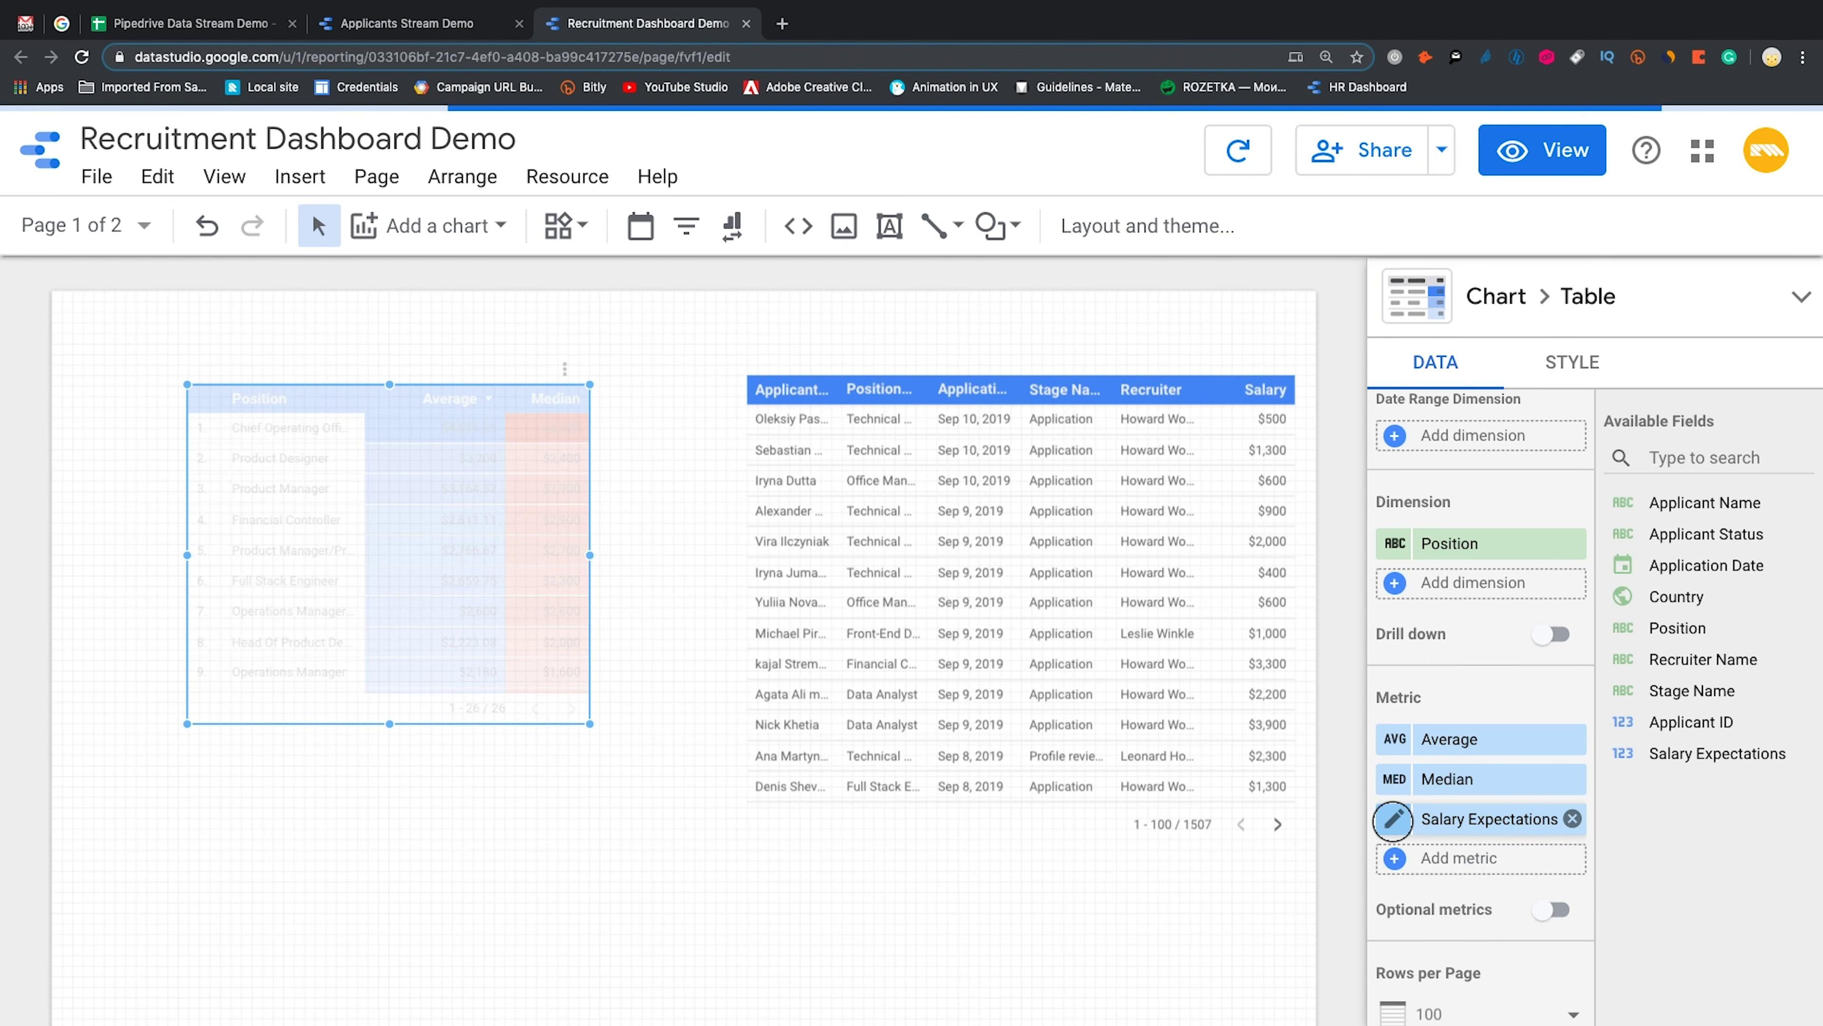
left_click(1394, 819)
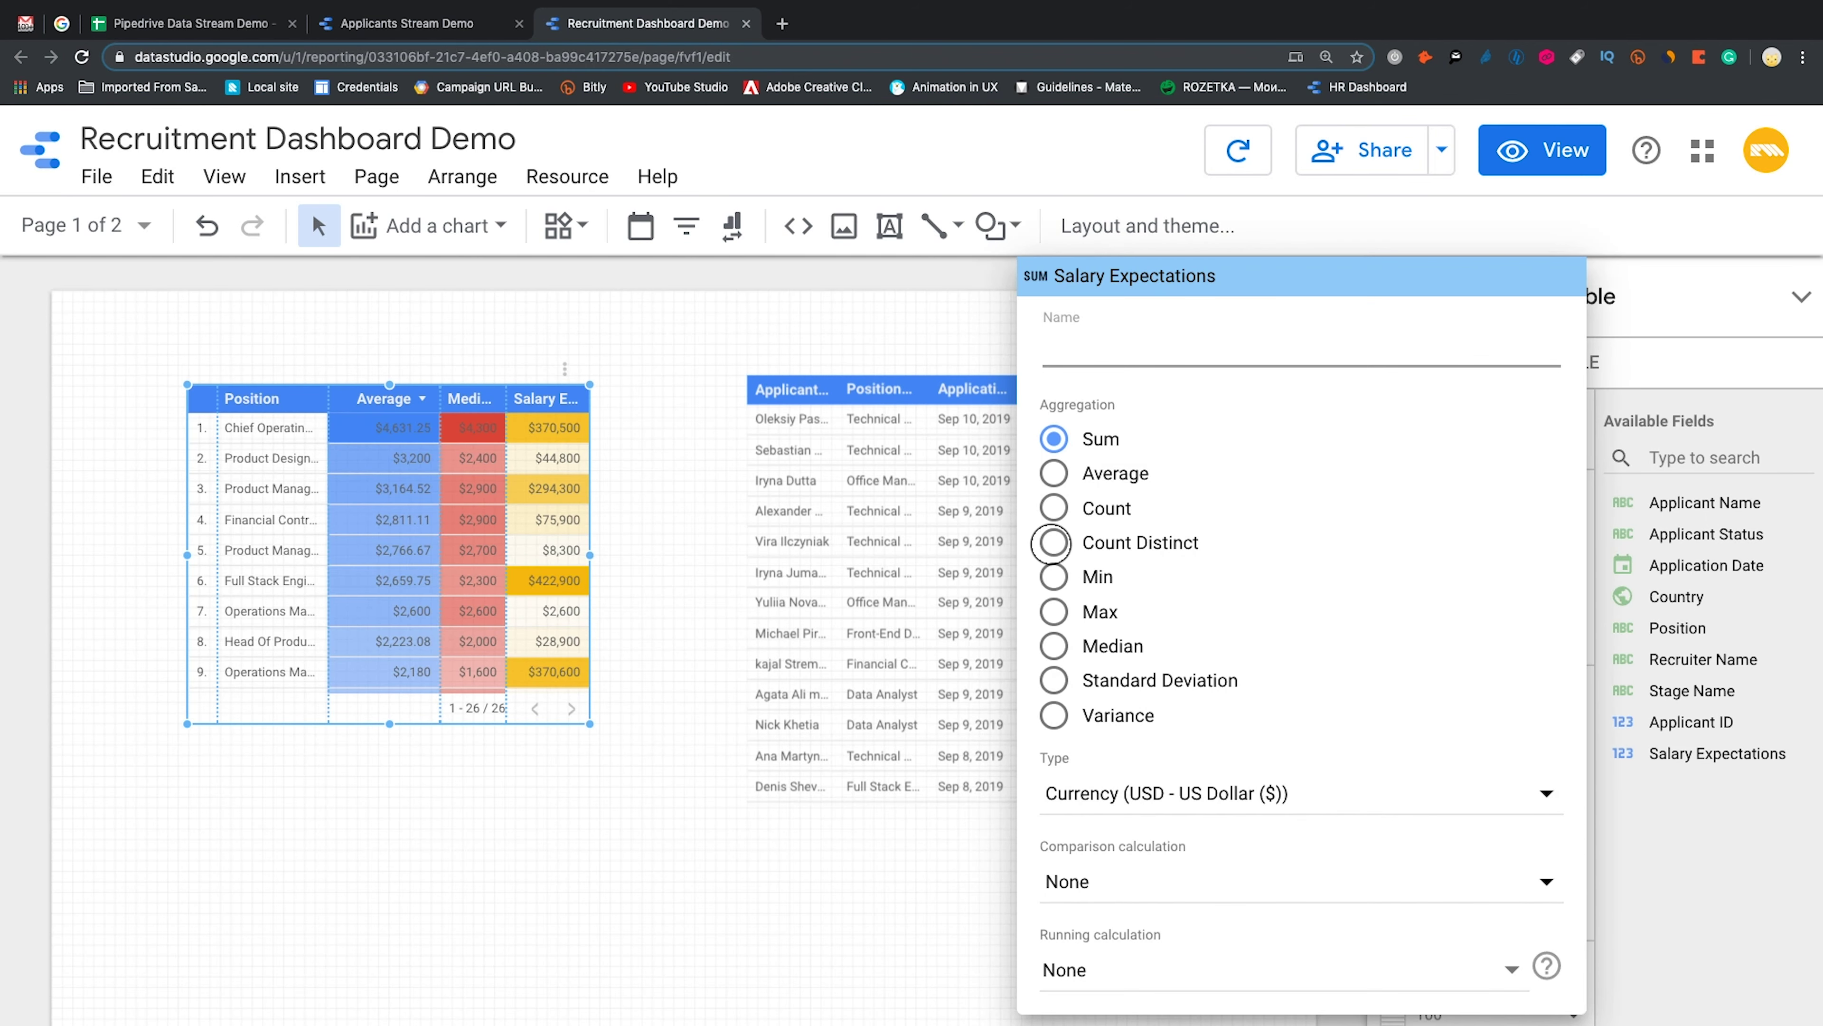
left_click(1053, 577)
left_click(1055, 350)
type("Min")
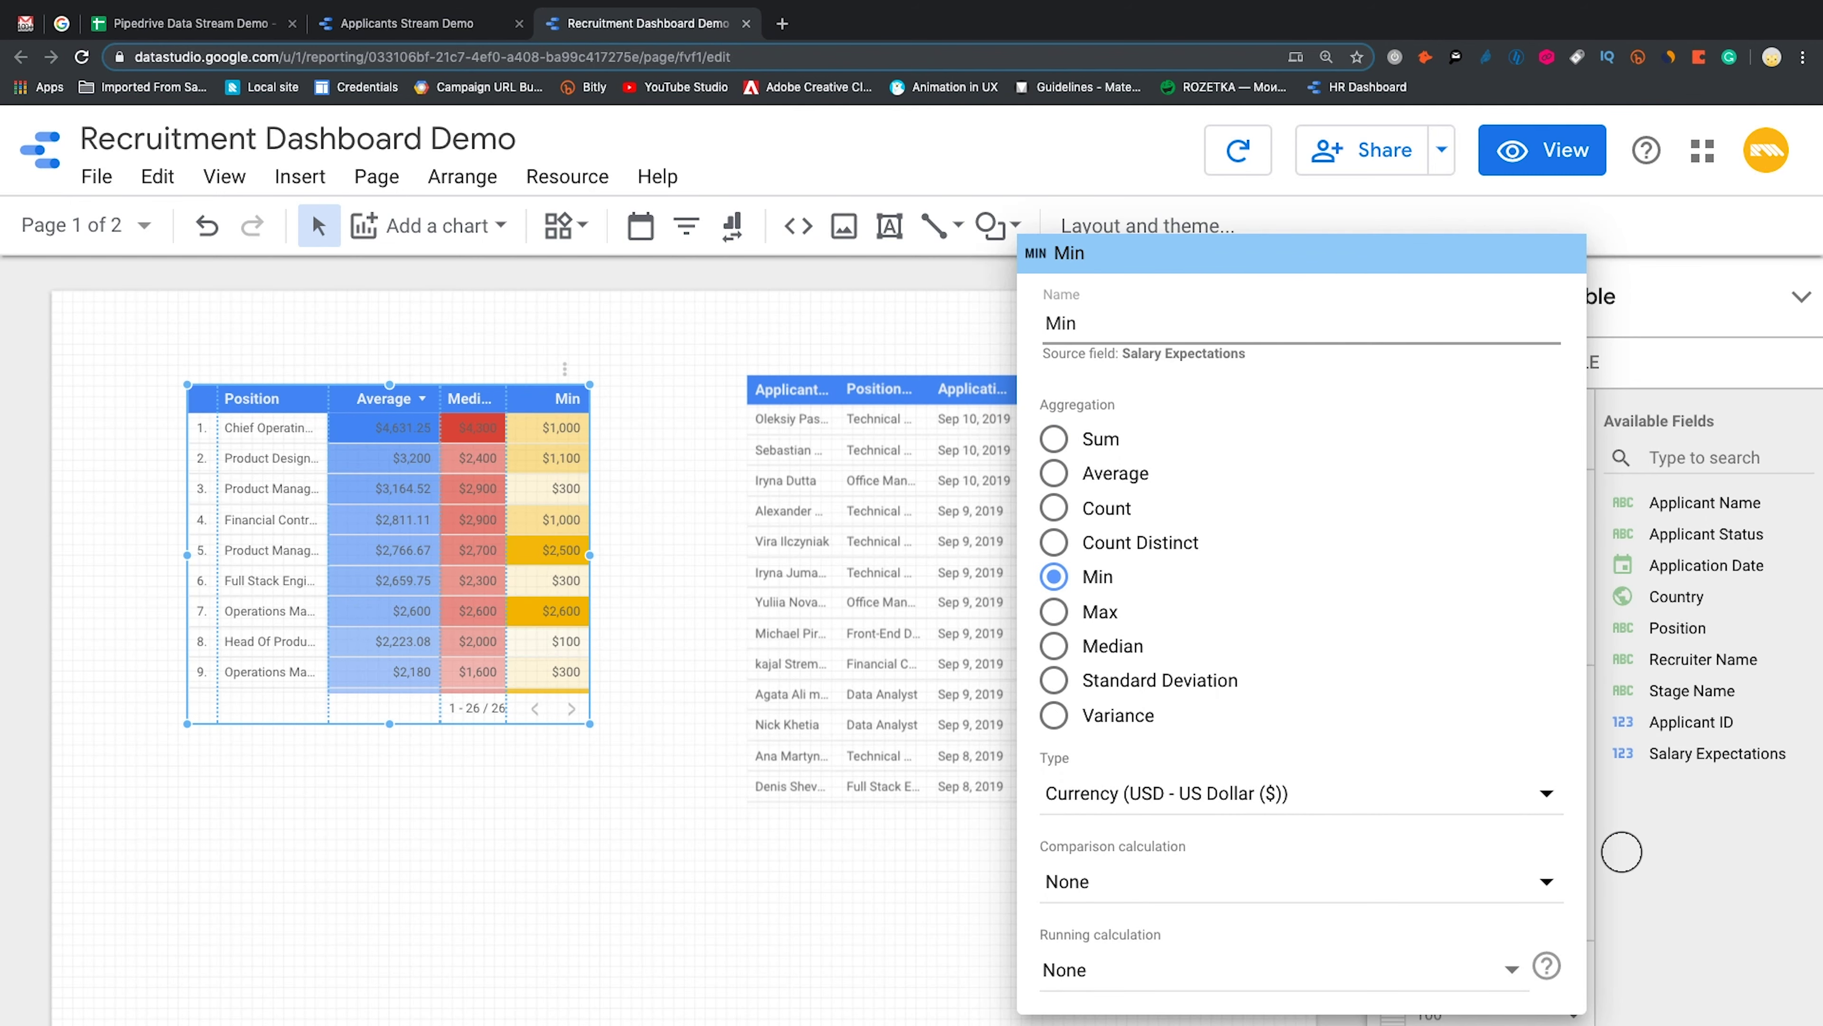
left_click(1623, 852)
Add another Salary Expectations metric aggregated as maximum, named Max, shown as currency
left_click(1450, 859)
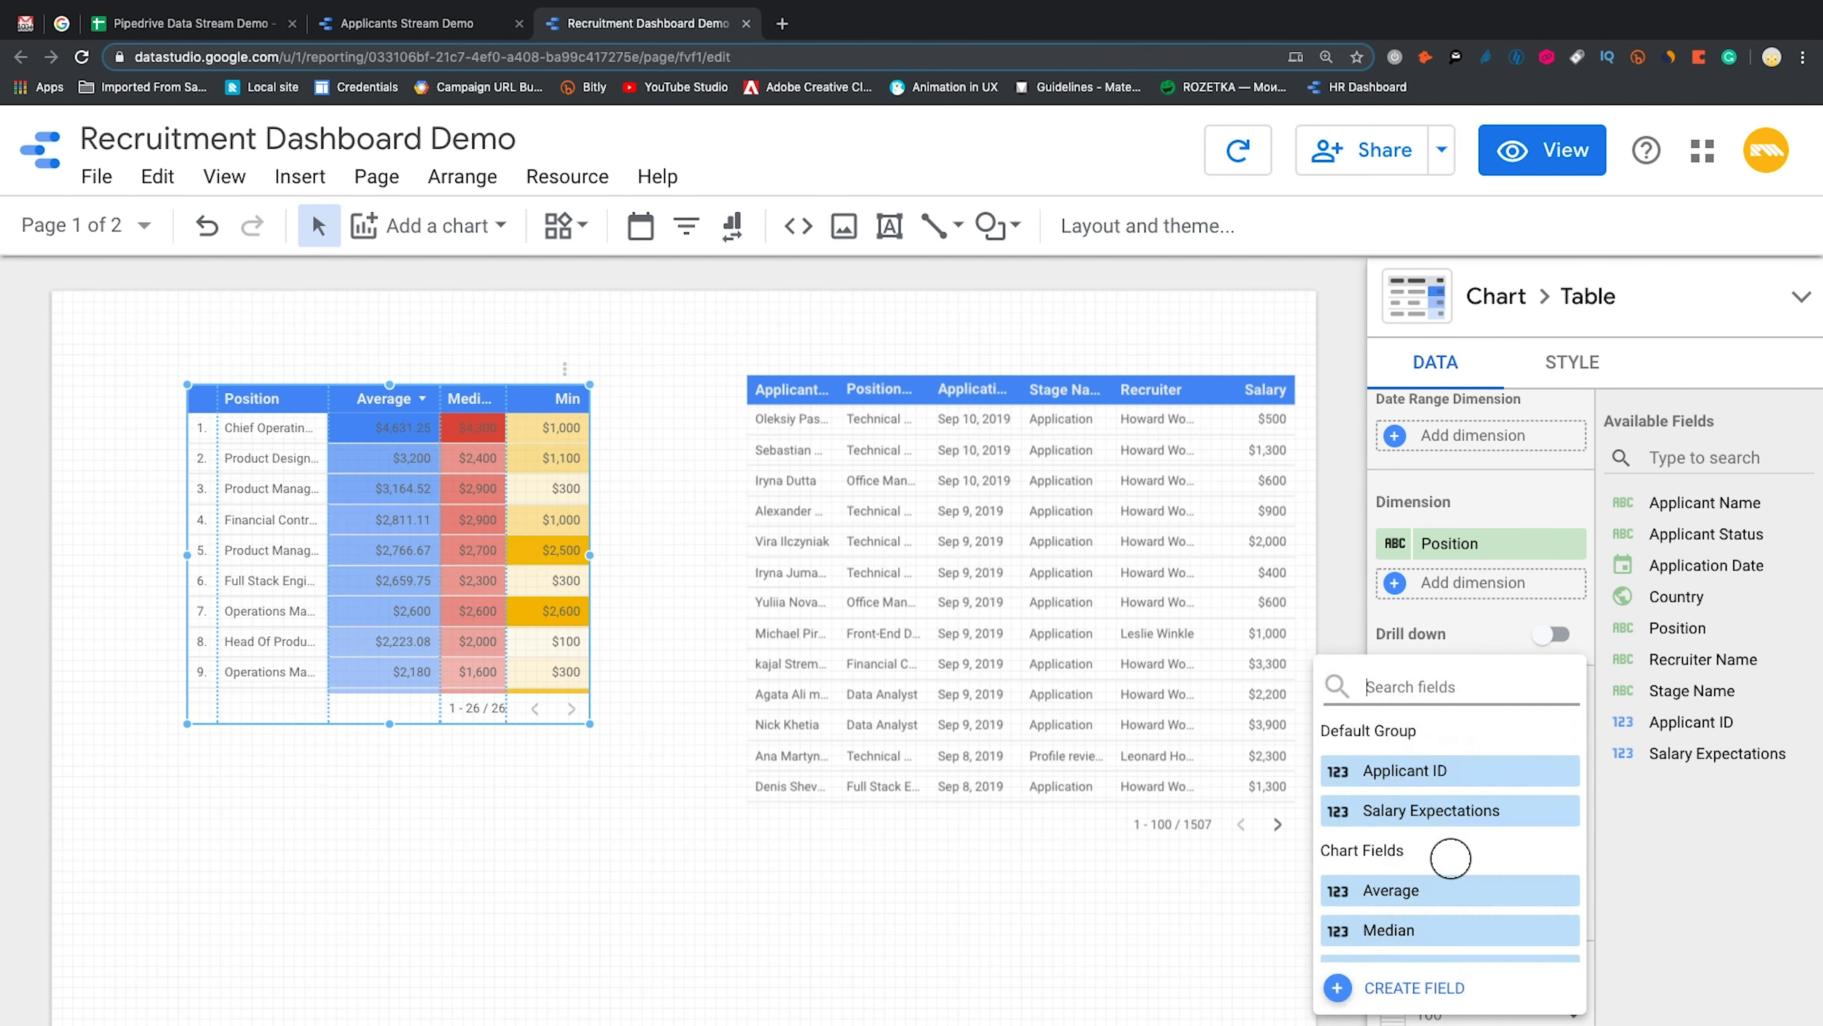
left_click(1414, 819)
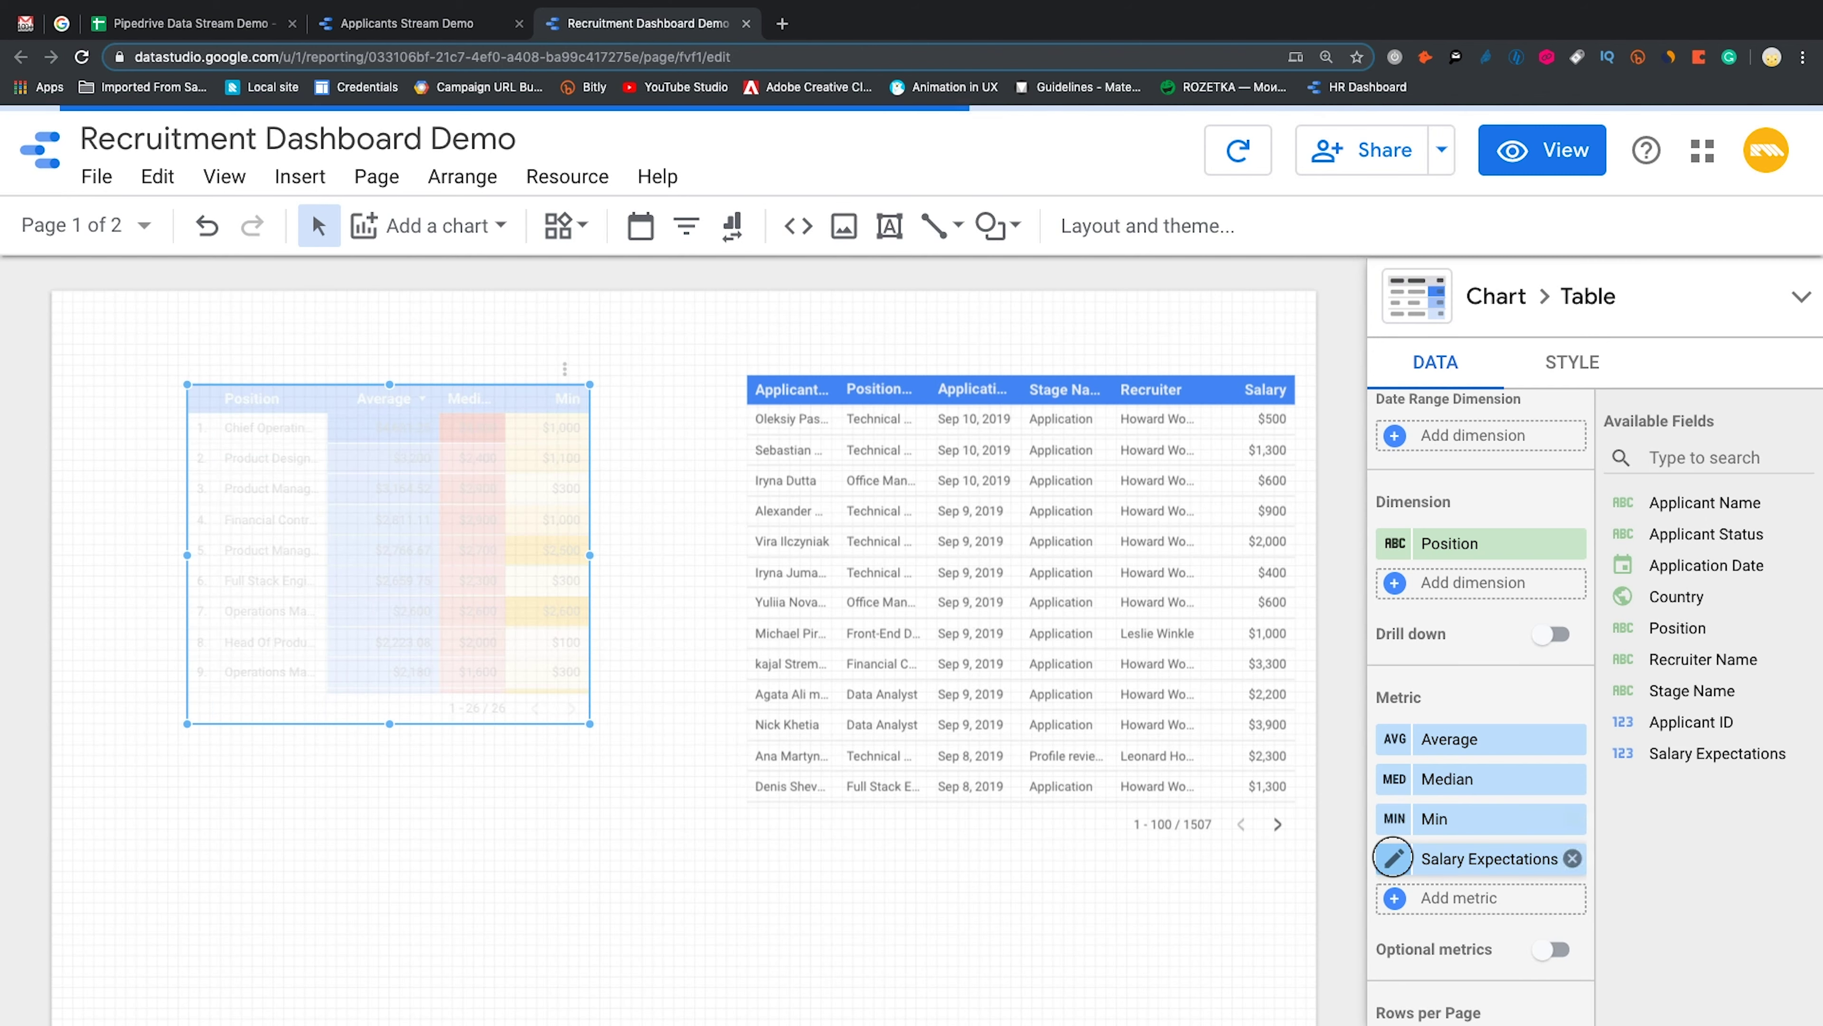
left_click(1394, 859)
left_click(1054, 611)
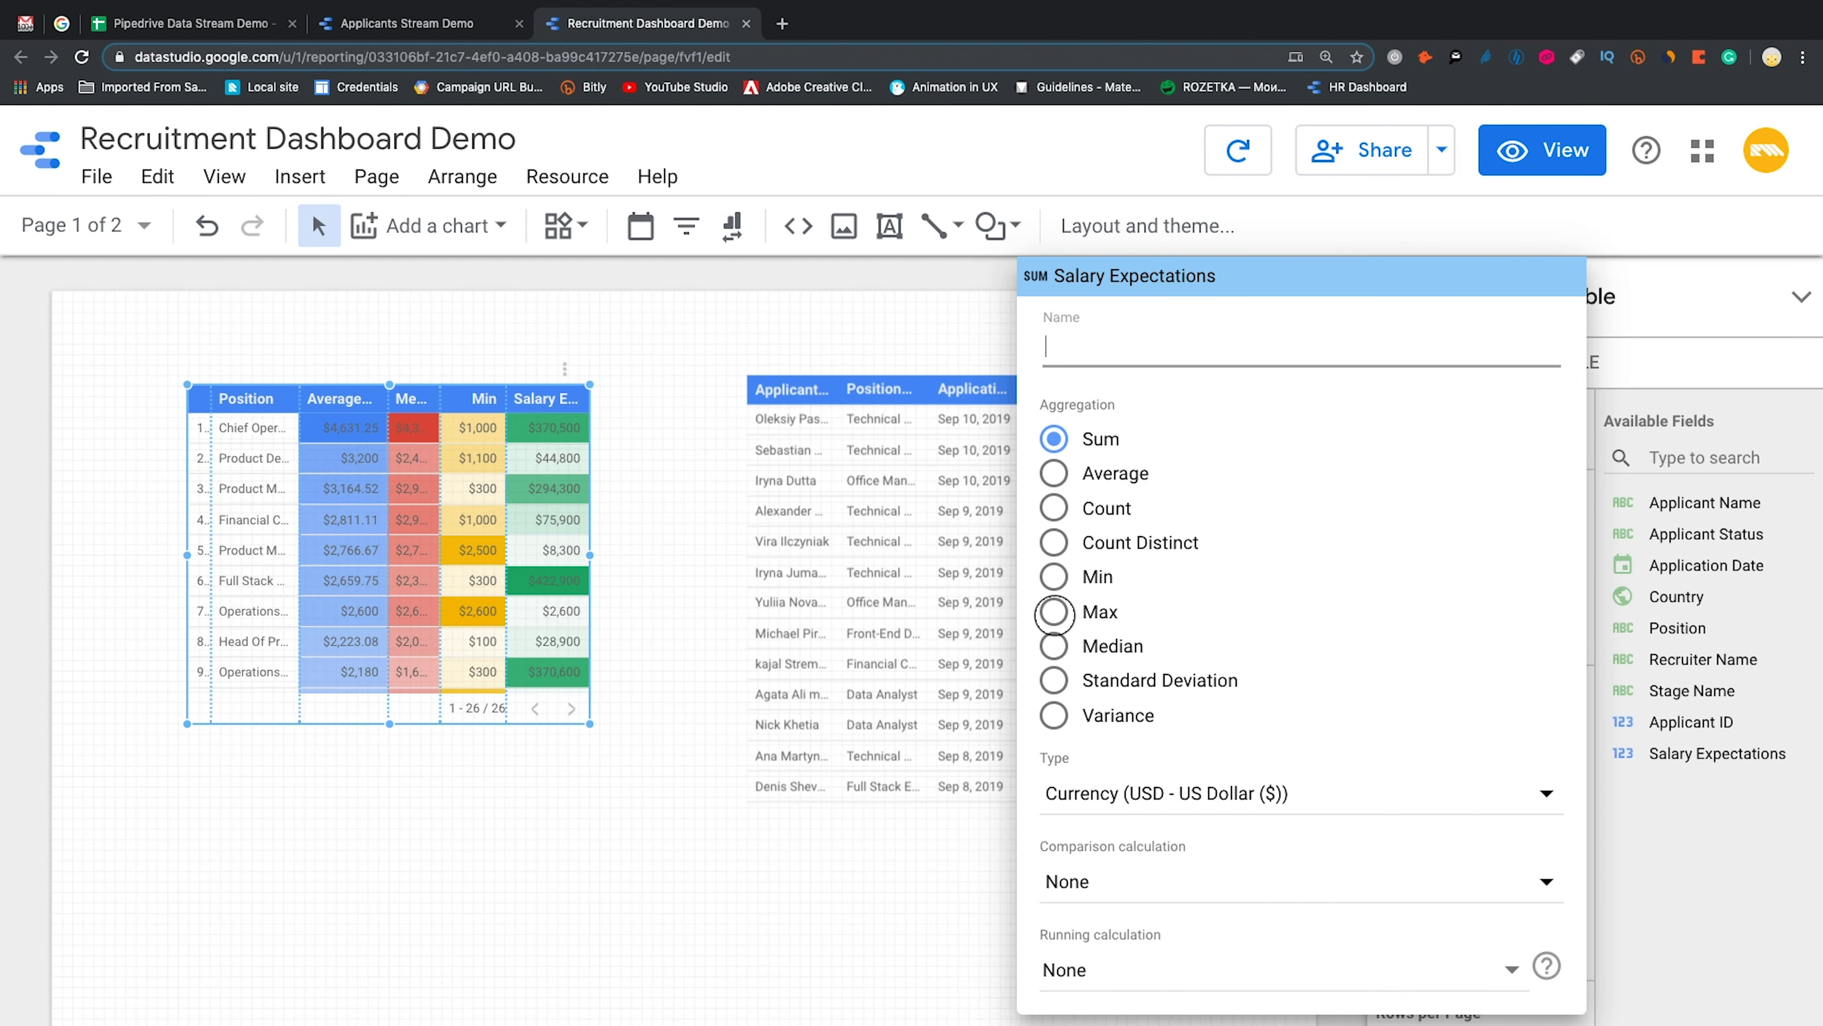
type("Max")
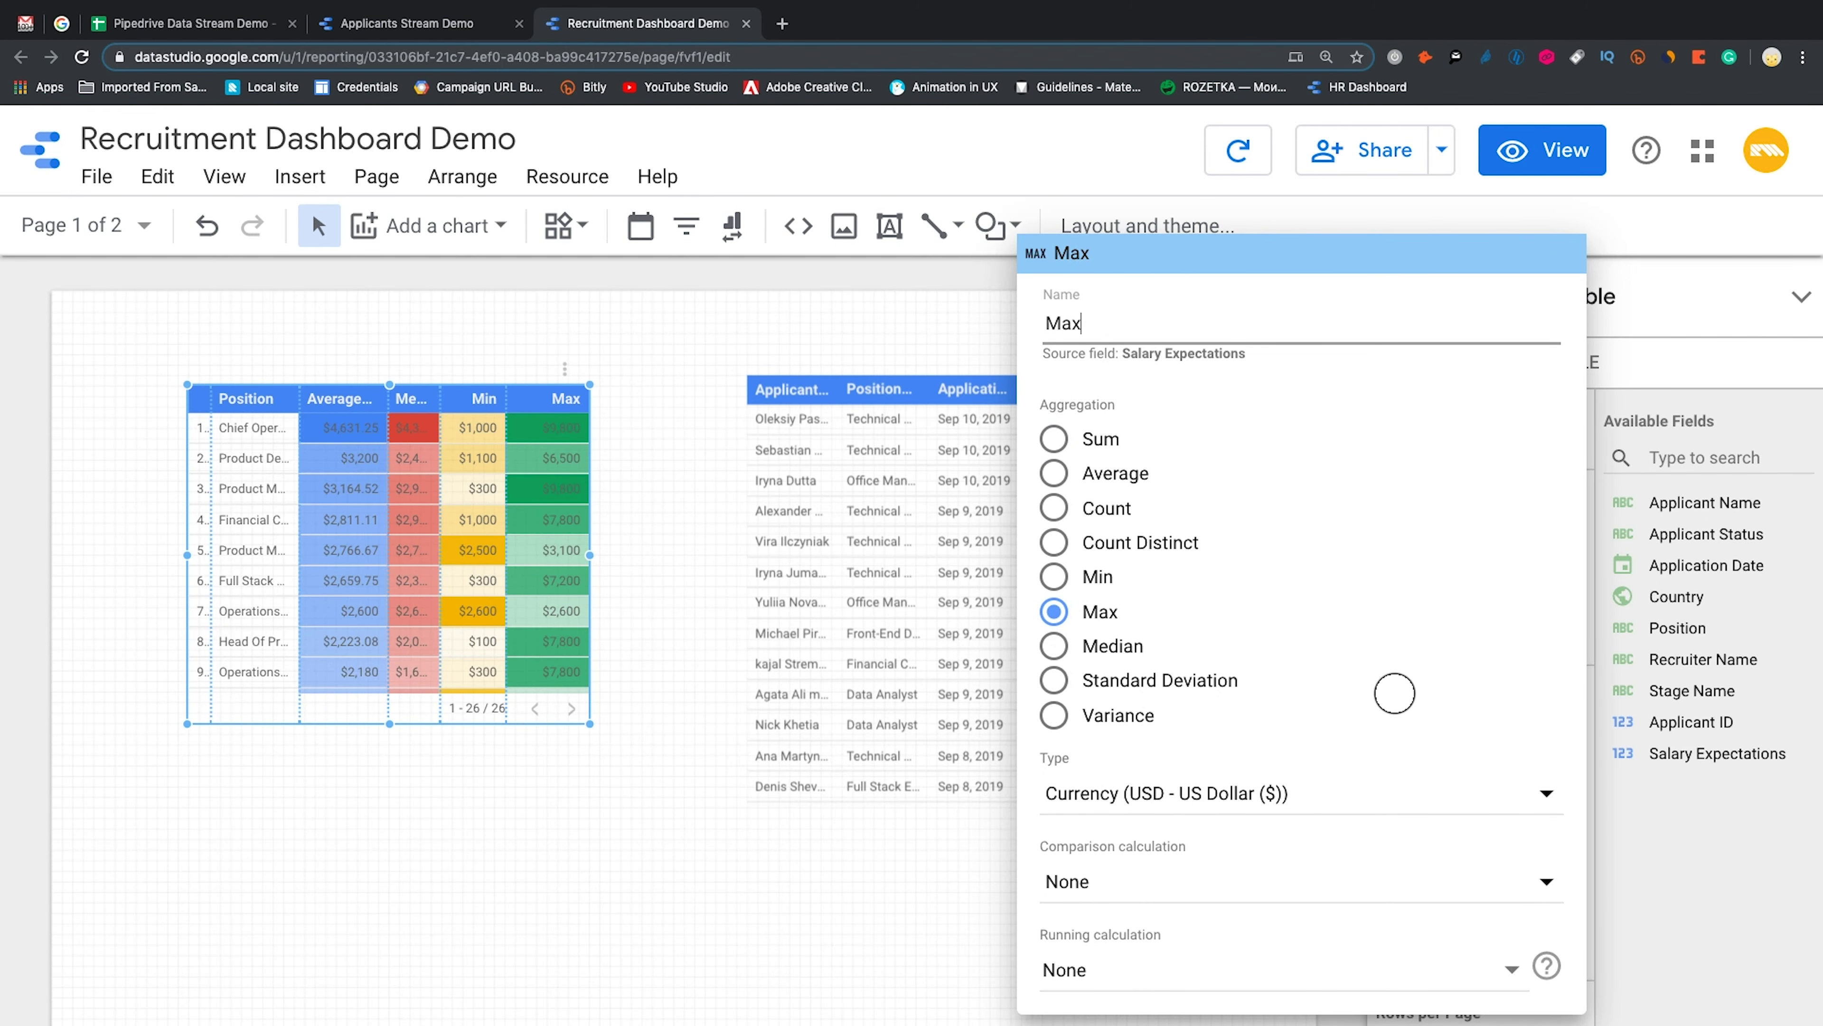
left_click(1645, 886)
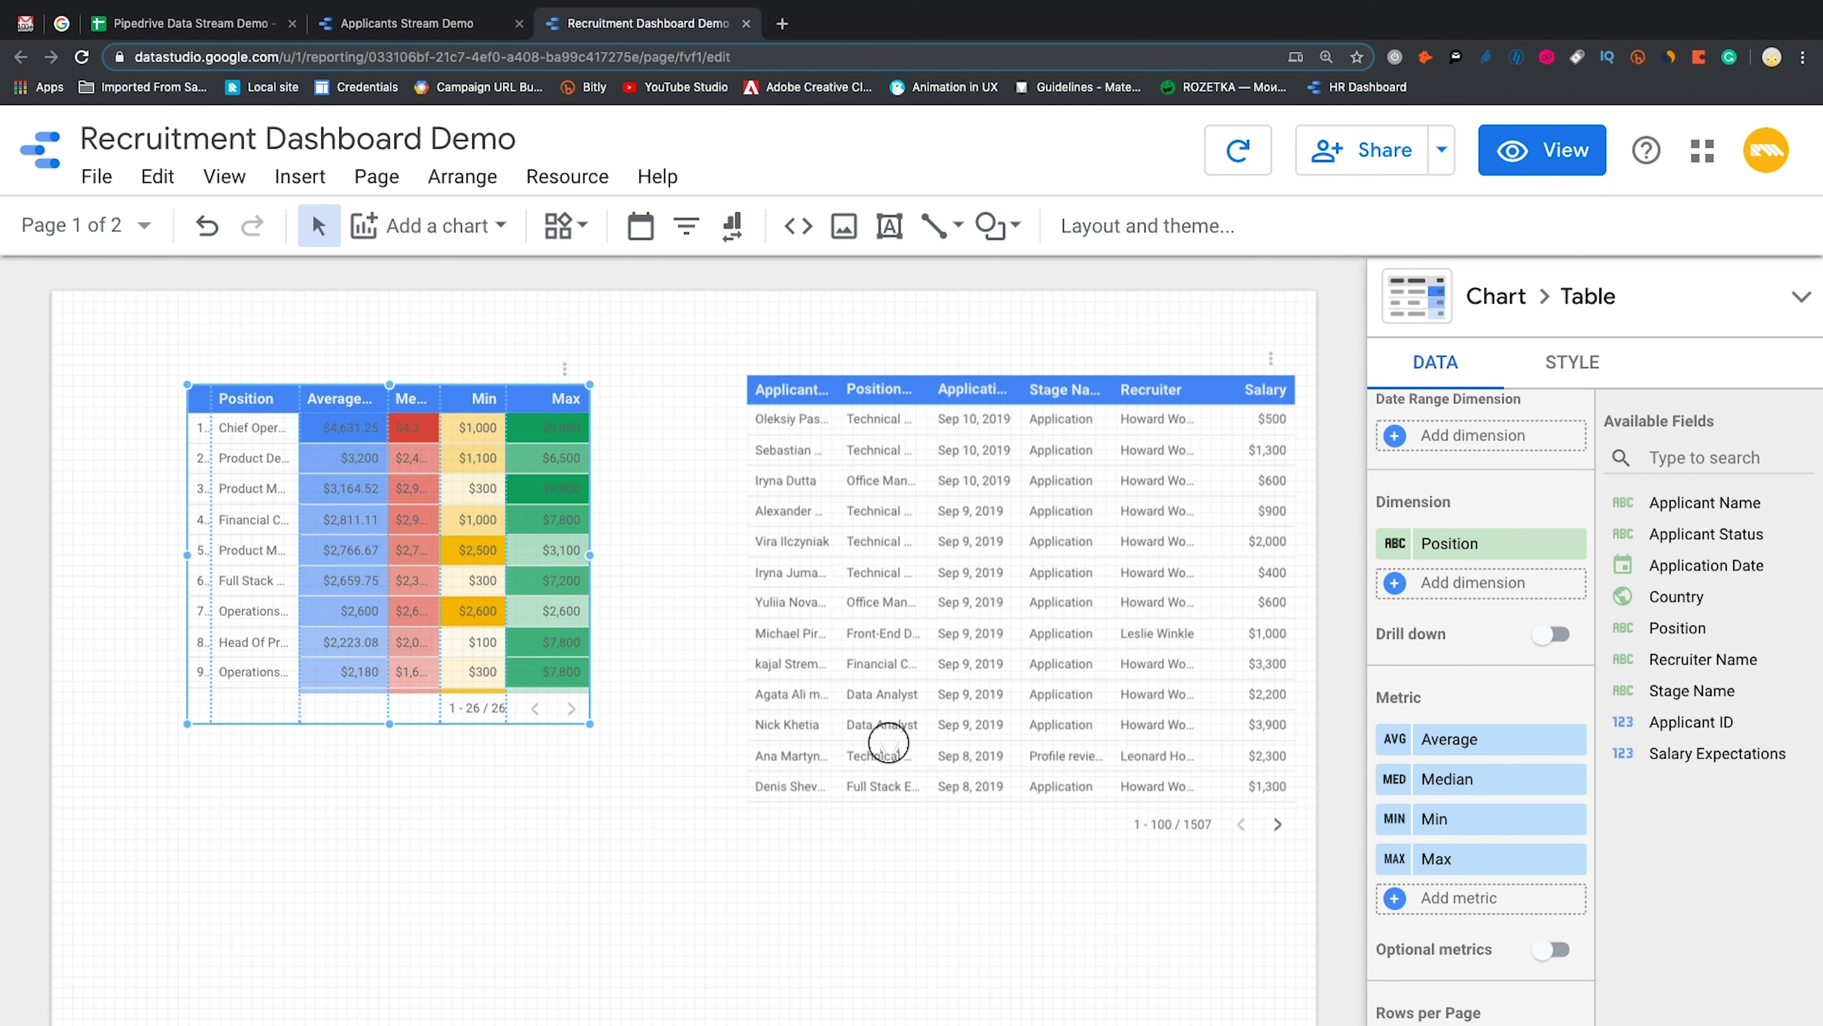
Widen the position table on both sides and add an Applicants Count metric of distinct Applicant IDs
left_click_drag(589, 555, 706, 553)
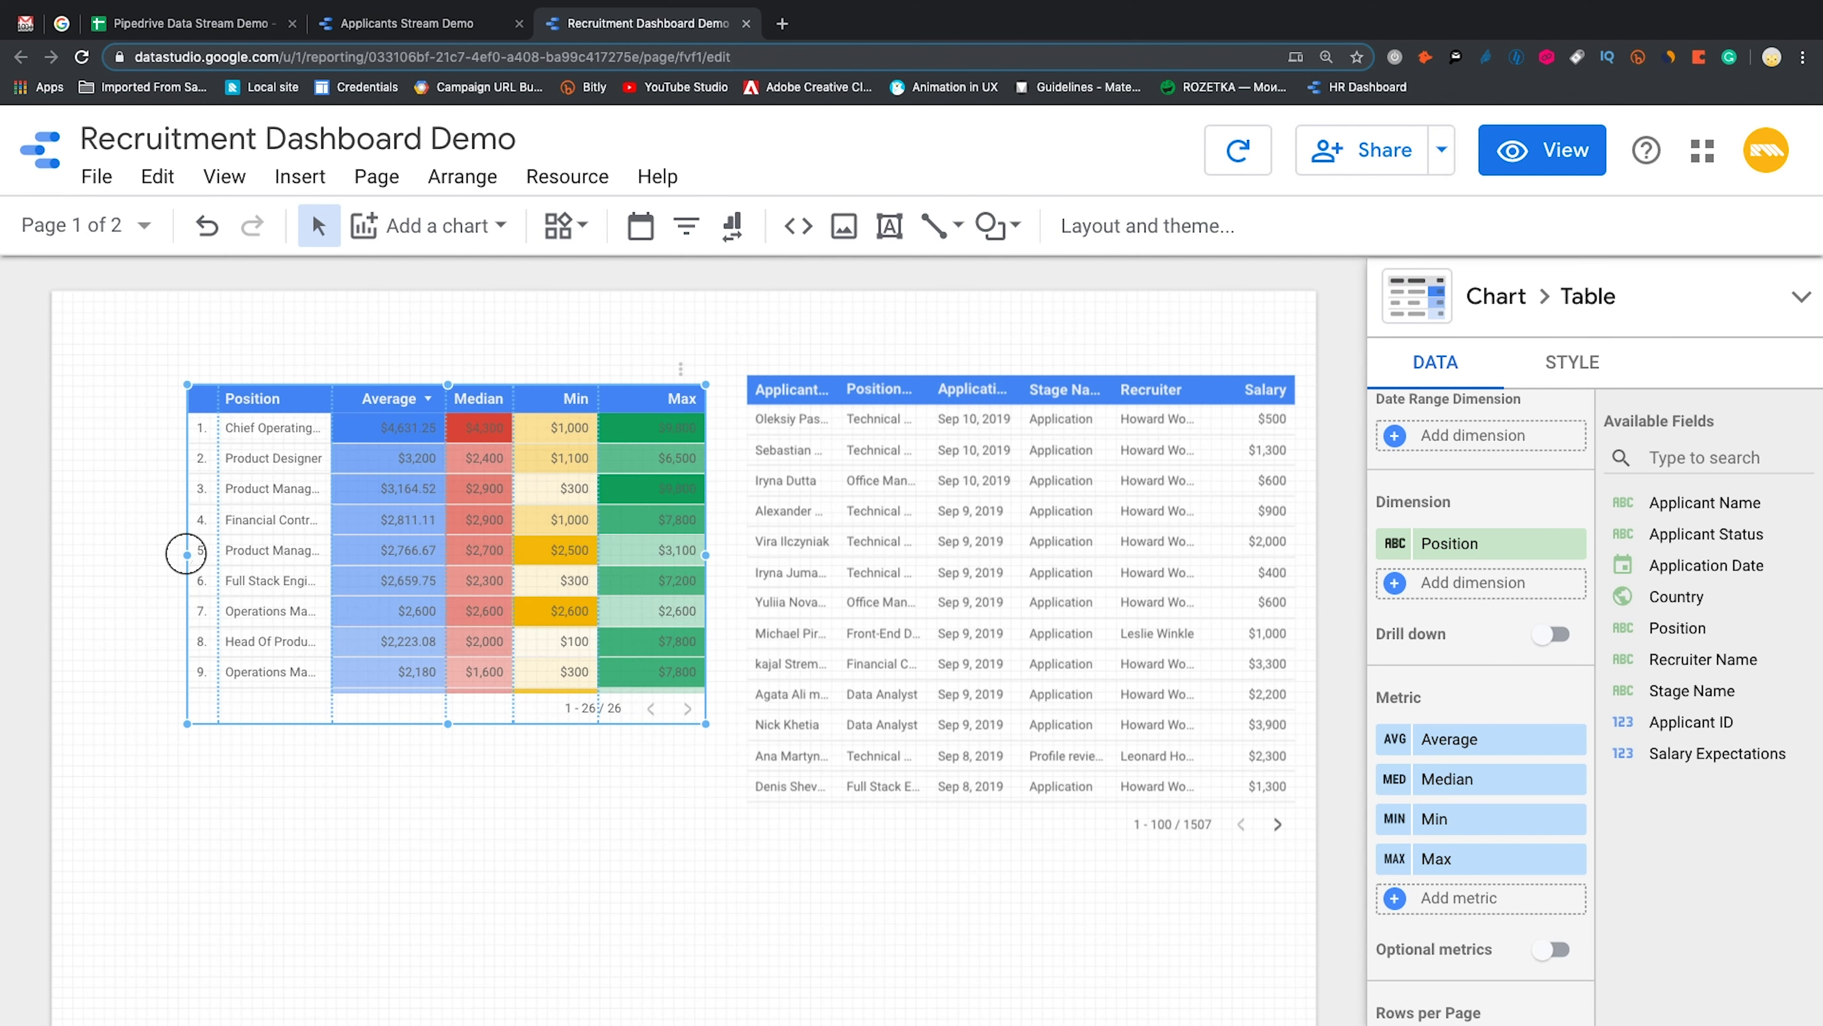
left_click_drag(178, 555, 92, 554)
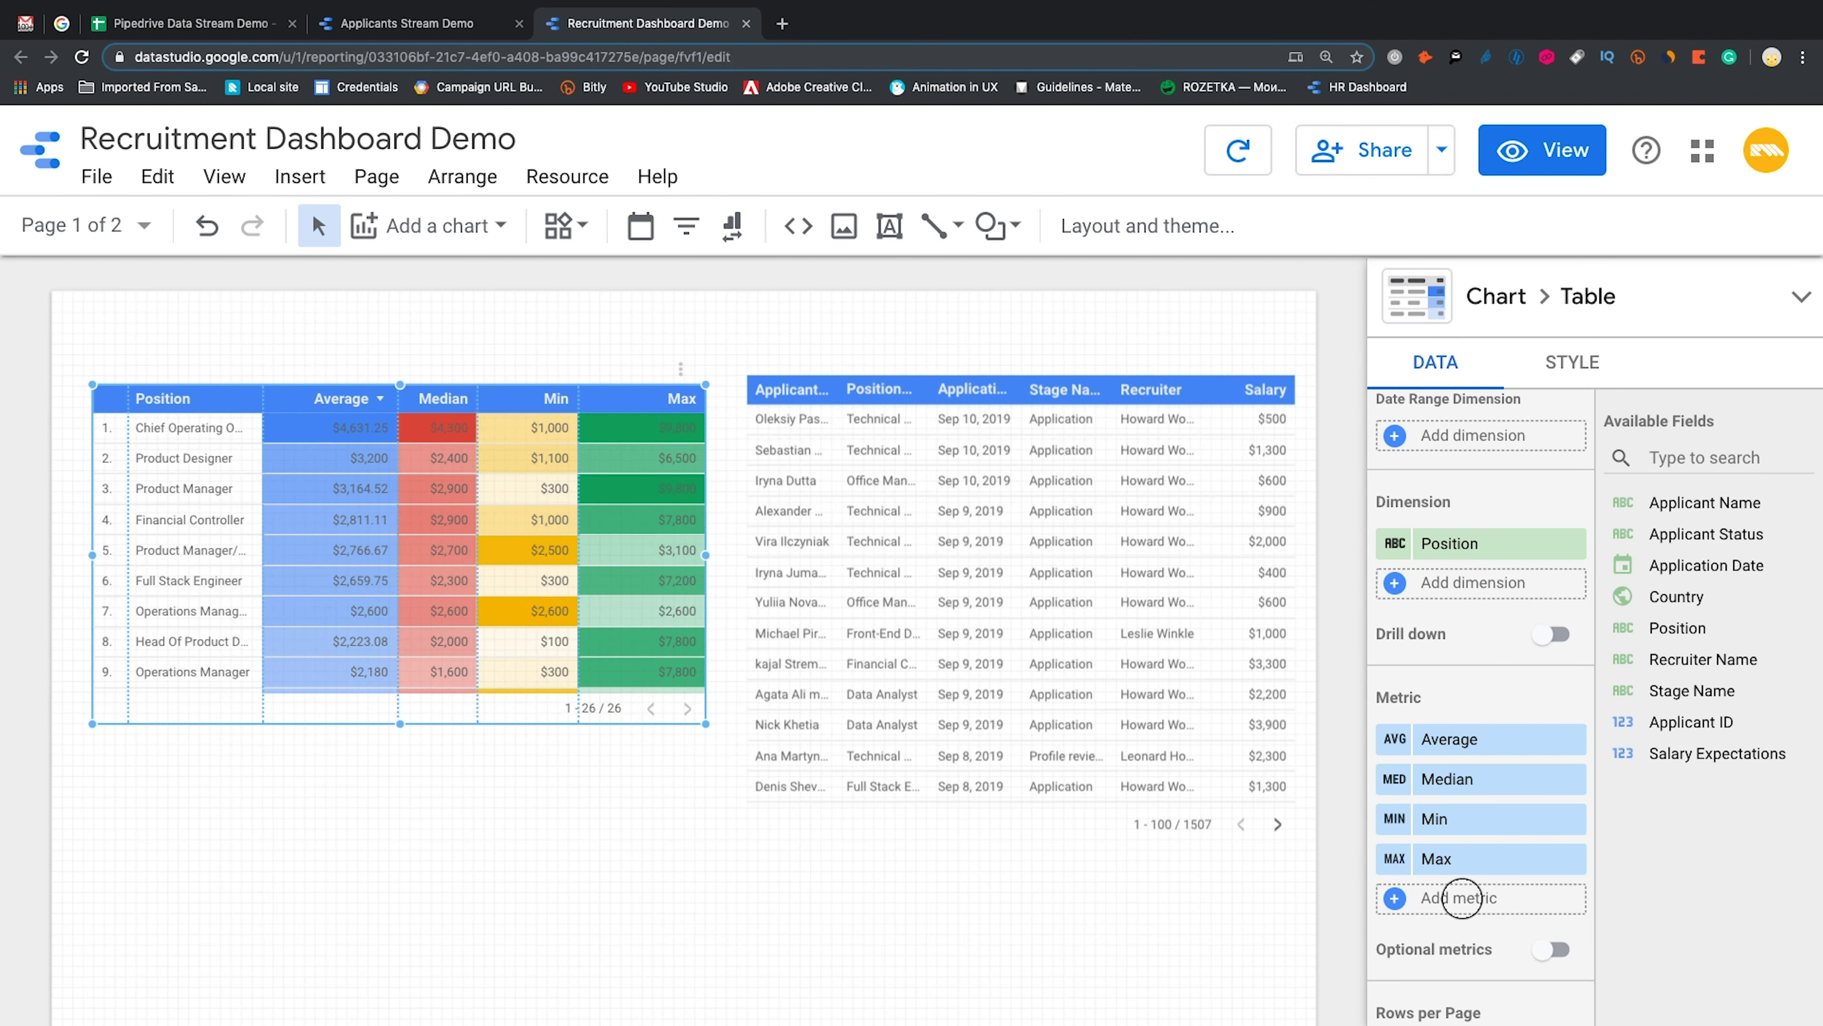
left_click(1461, 898)
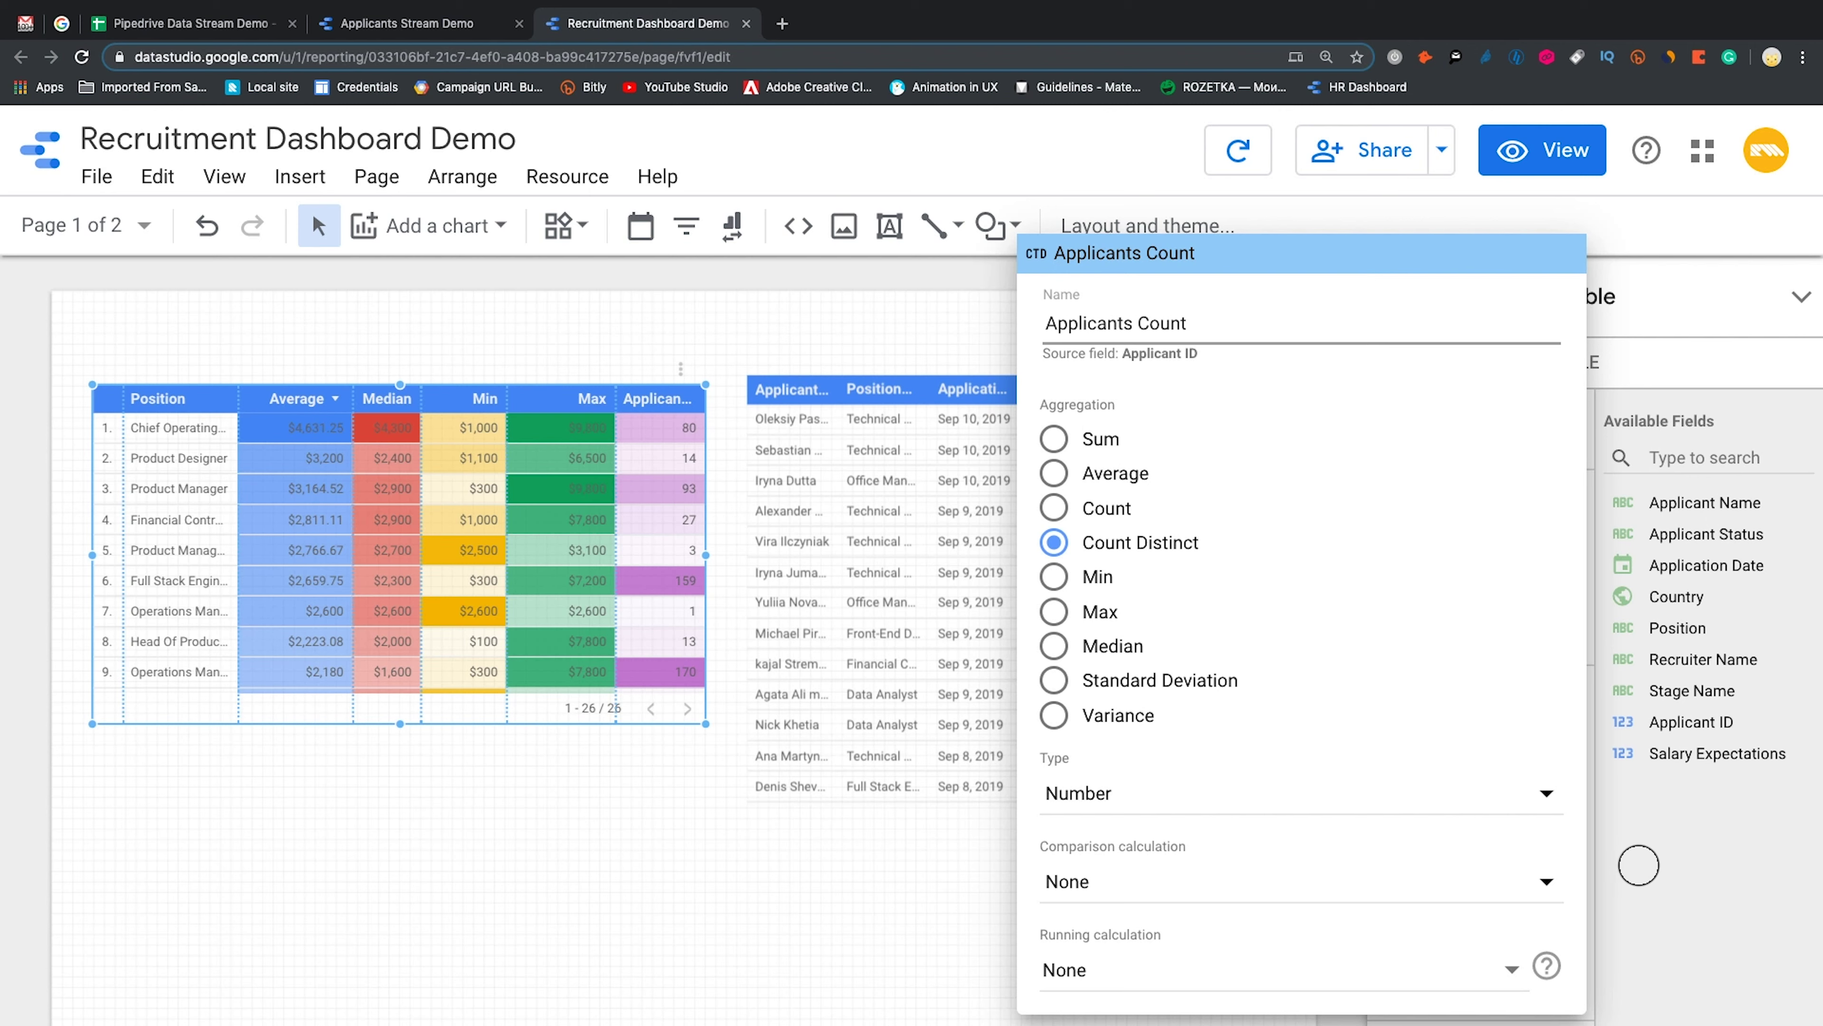
left_click(1640, 866)
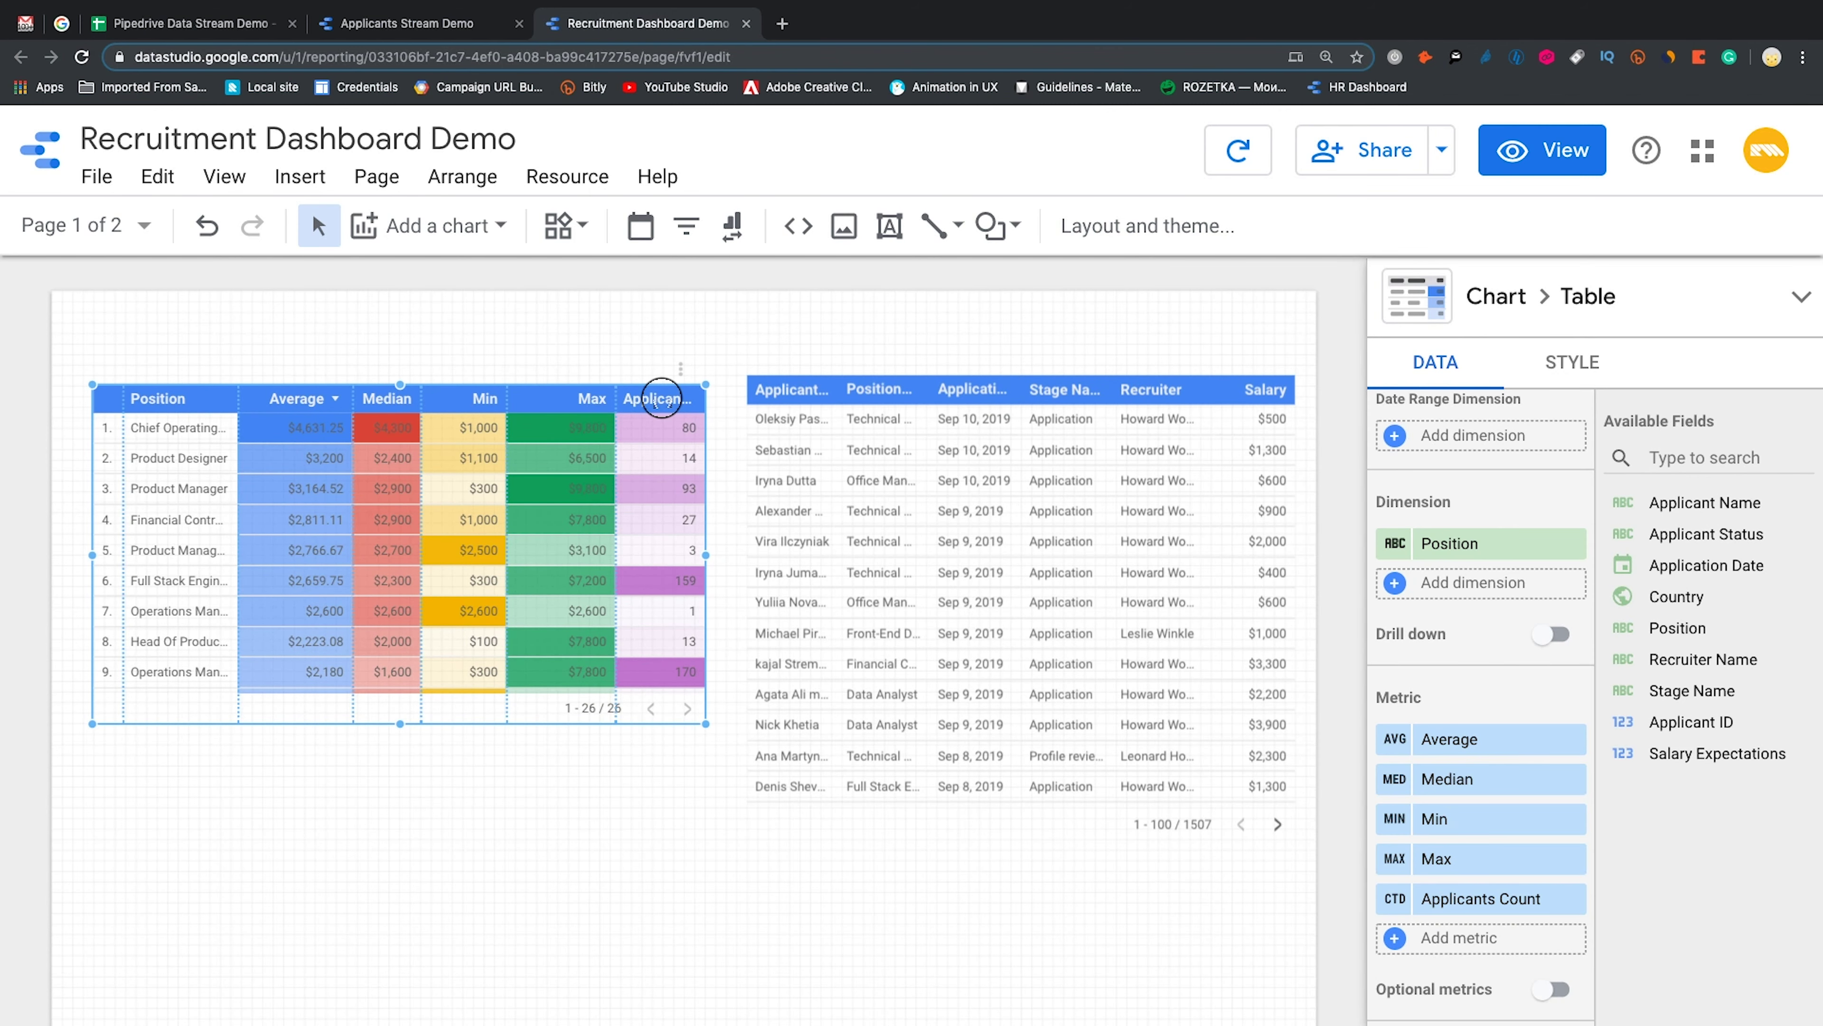
key("ctrl+z")
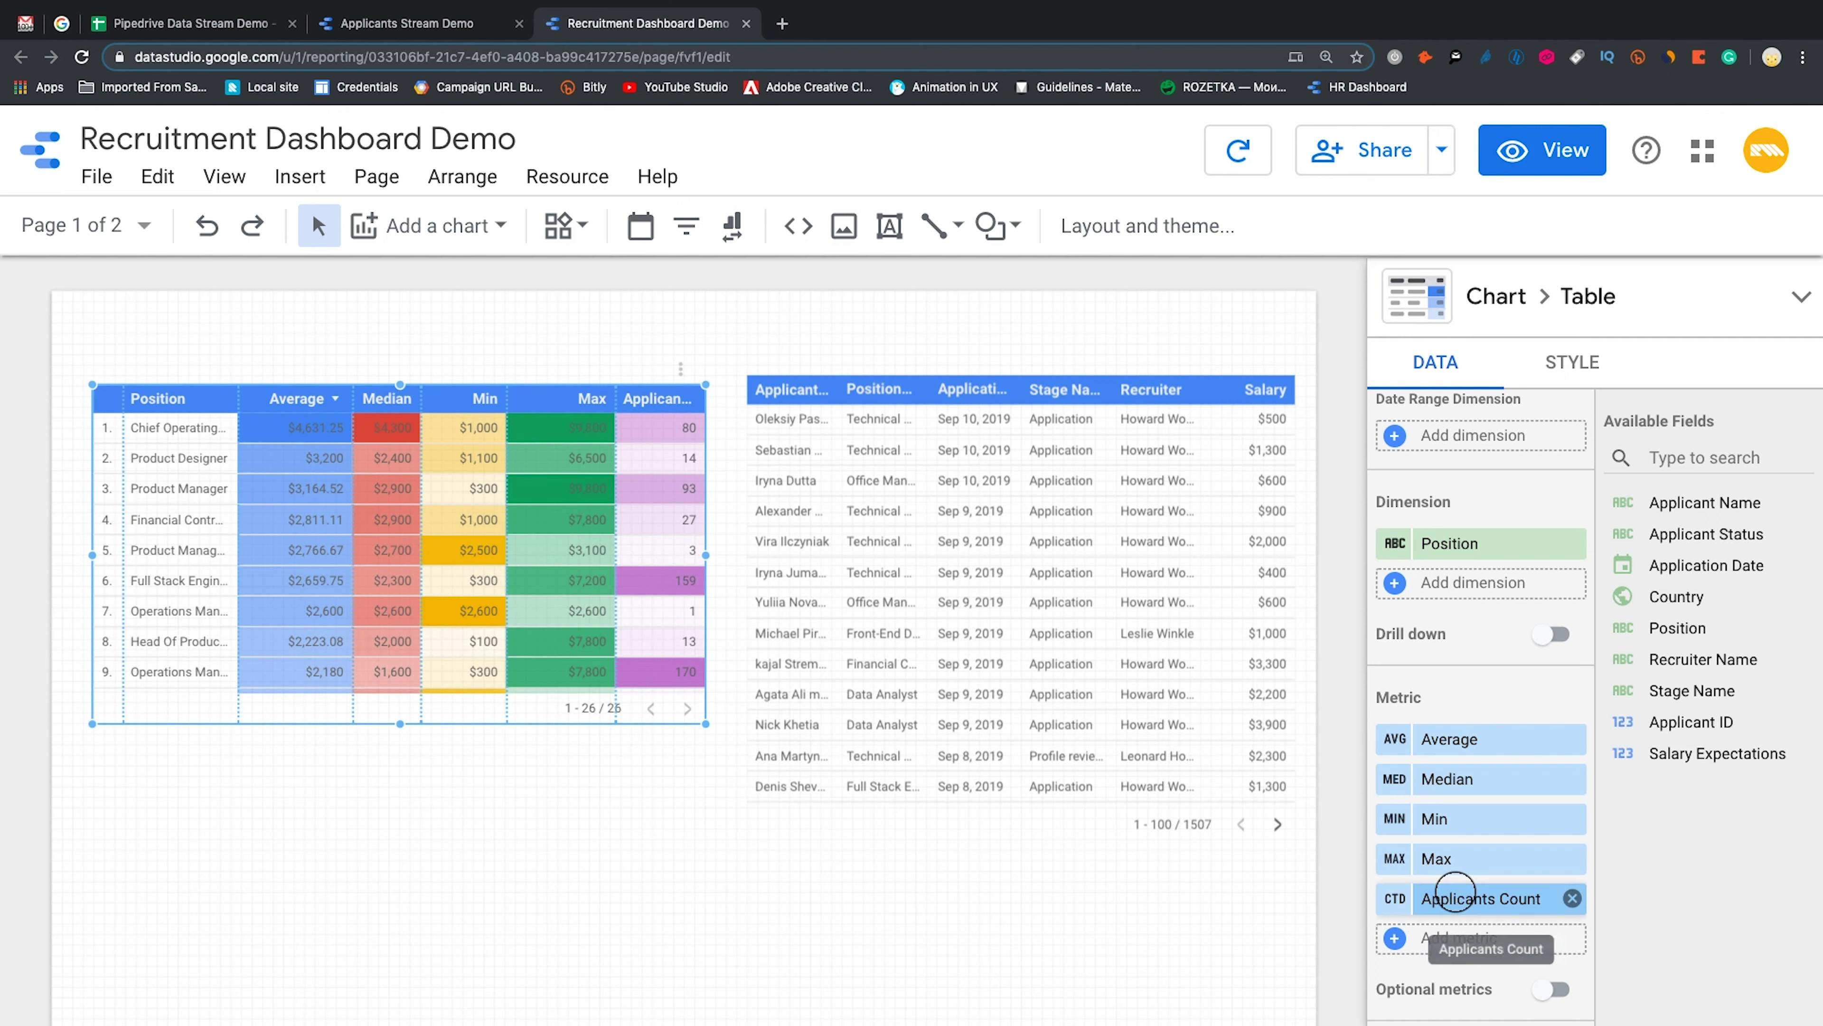
Move Applicants Count to the top of Metrics and sort the table by it, descending
left_click_drag(1453, 898, 1450, 740)
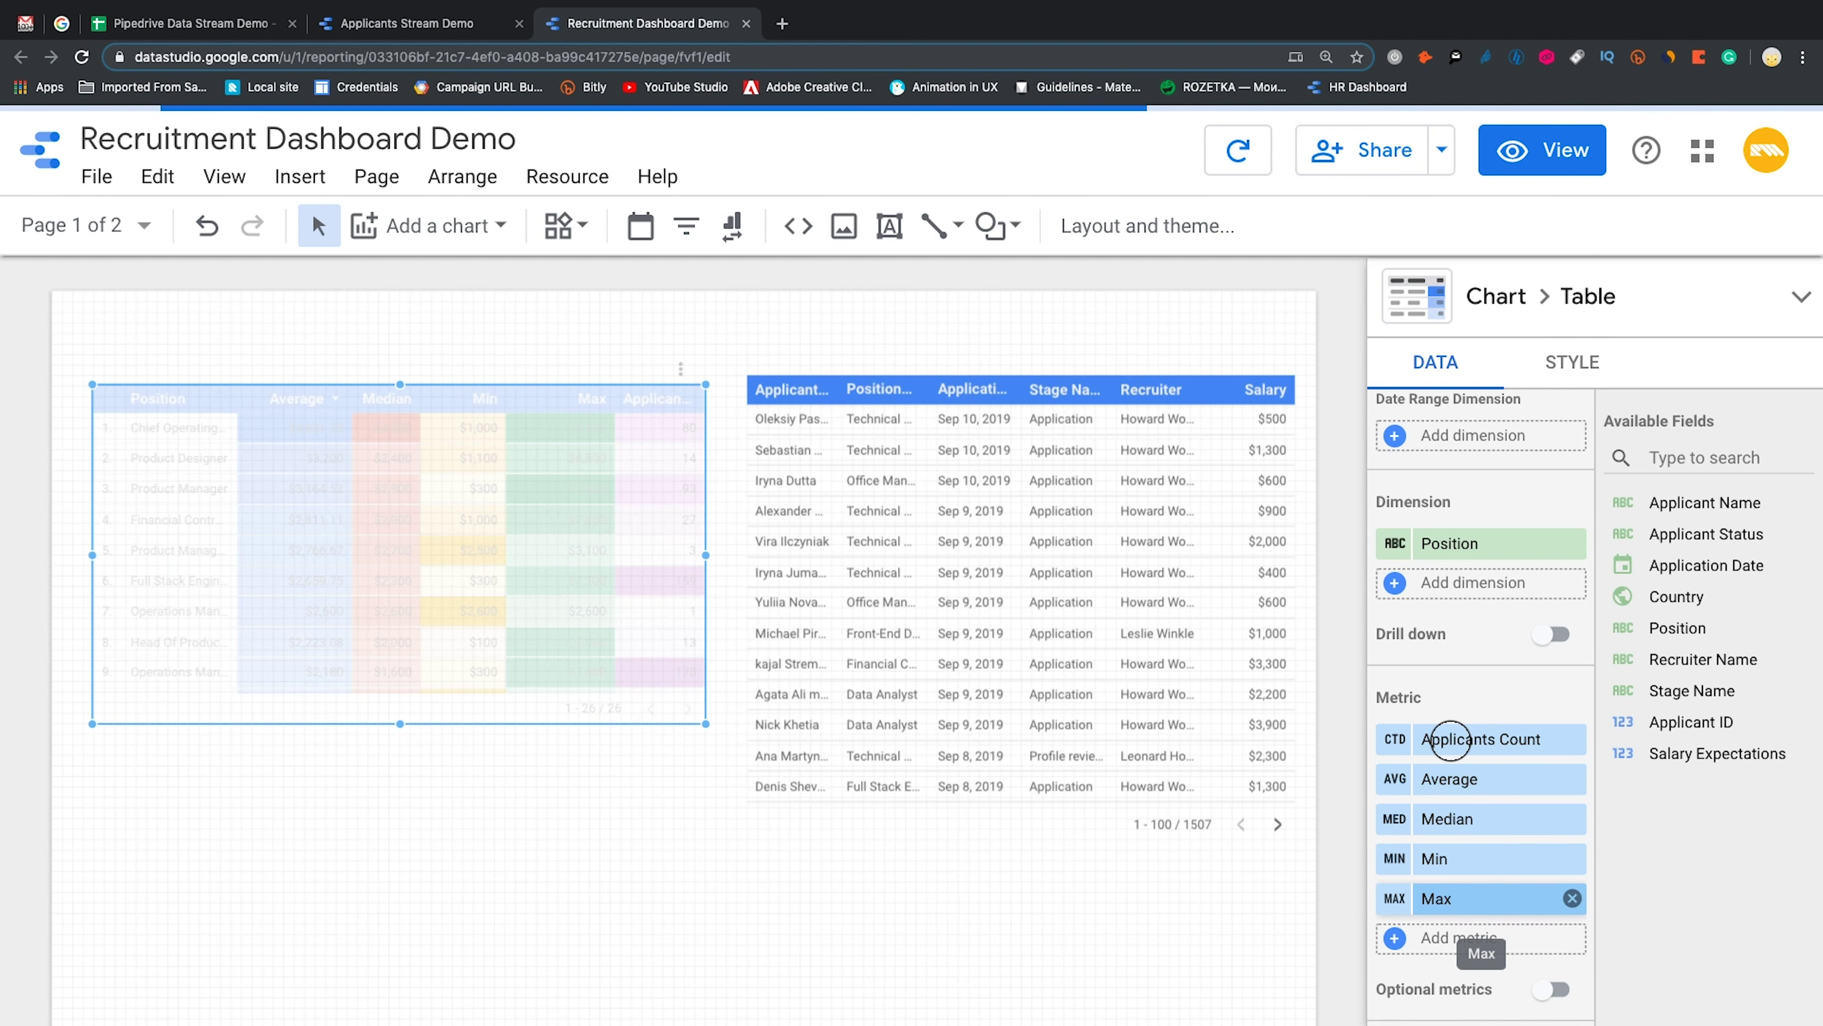
scroll(1574, 725, "down", 10)
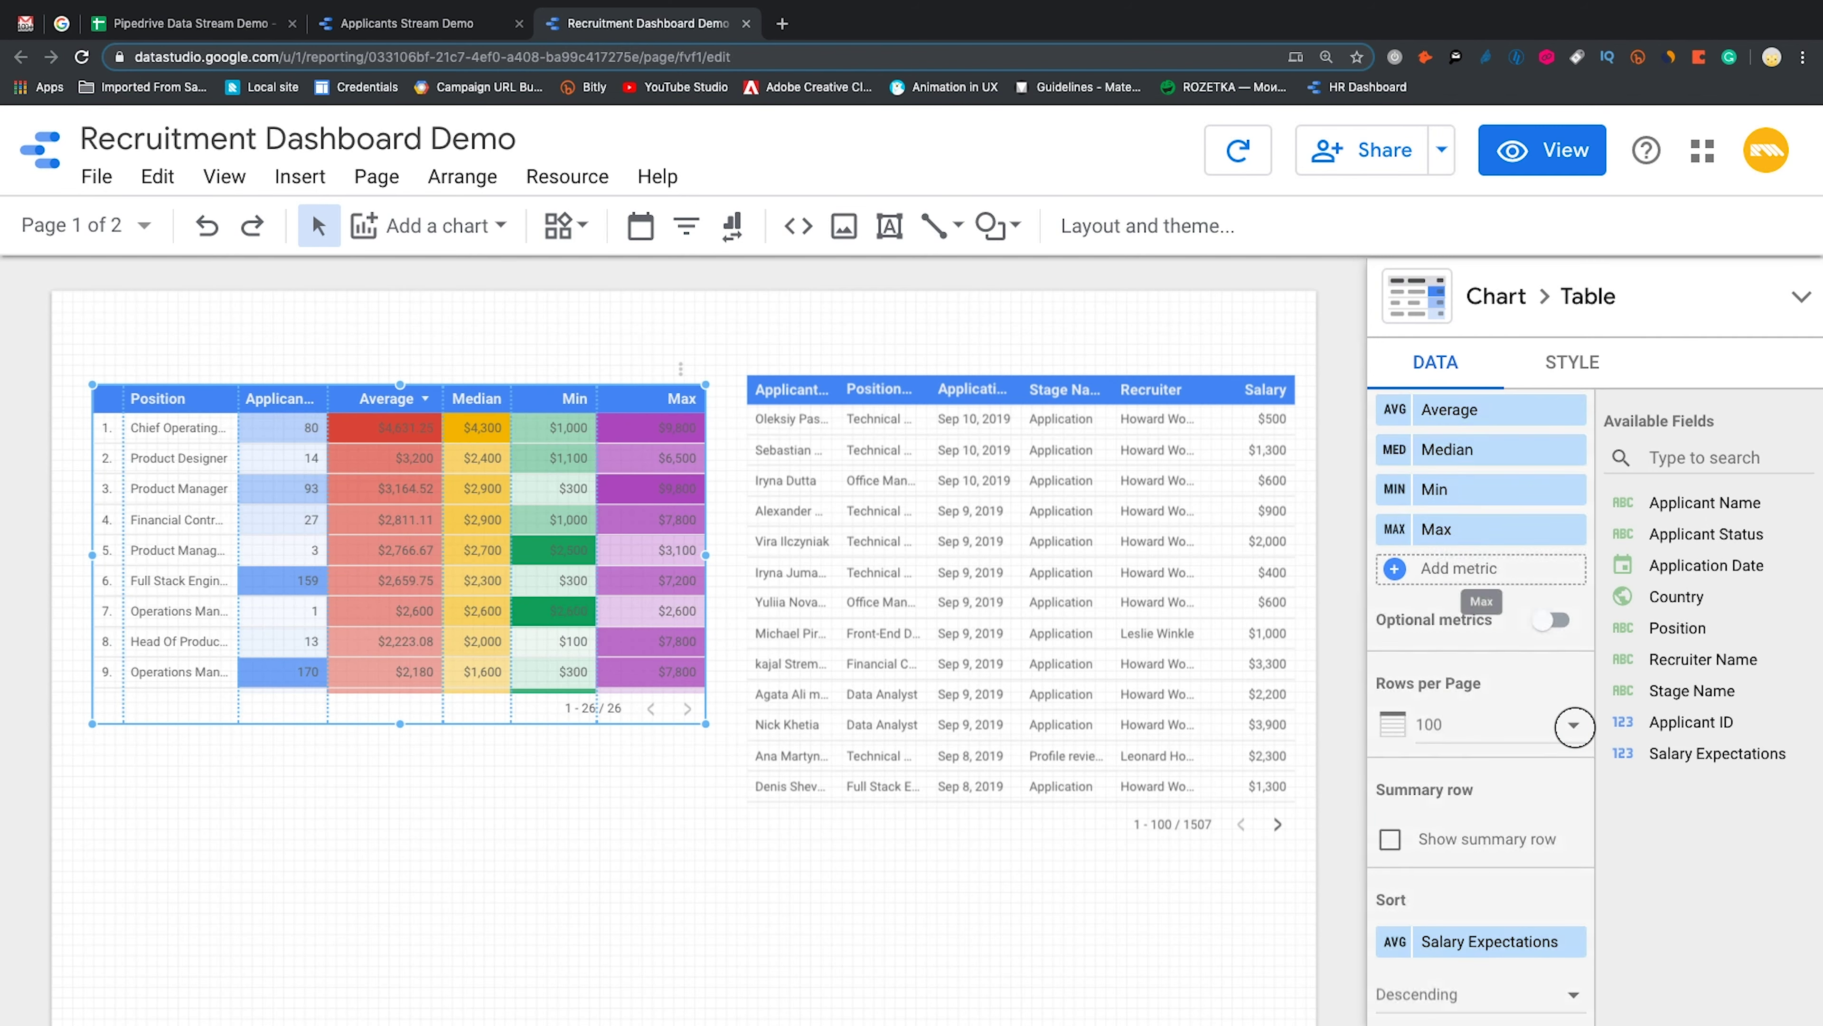
left_click(1515, 615)
scroll(1490, 726, "down", 2)
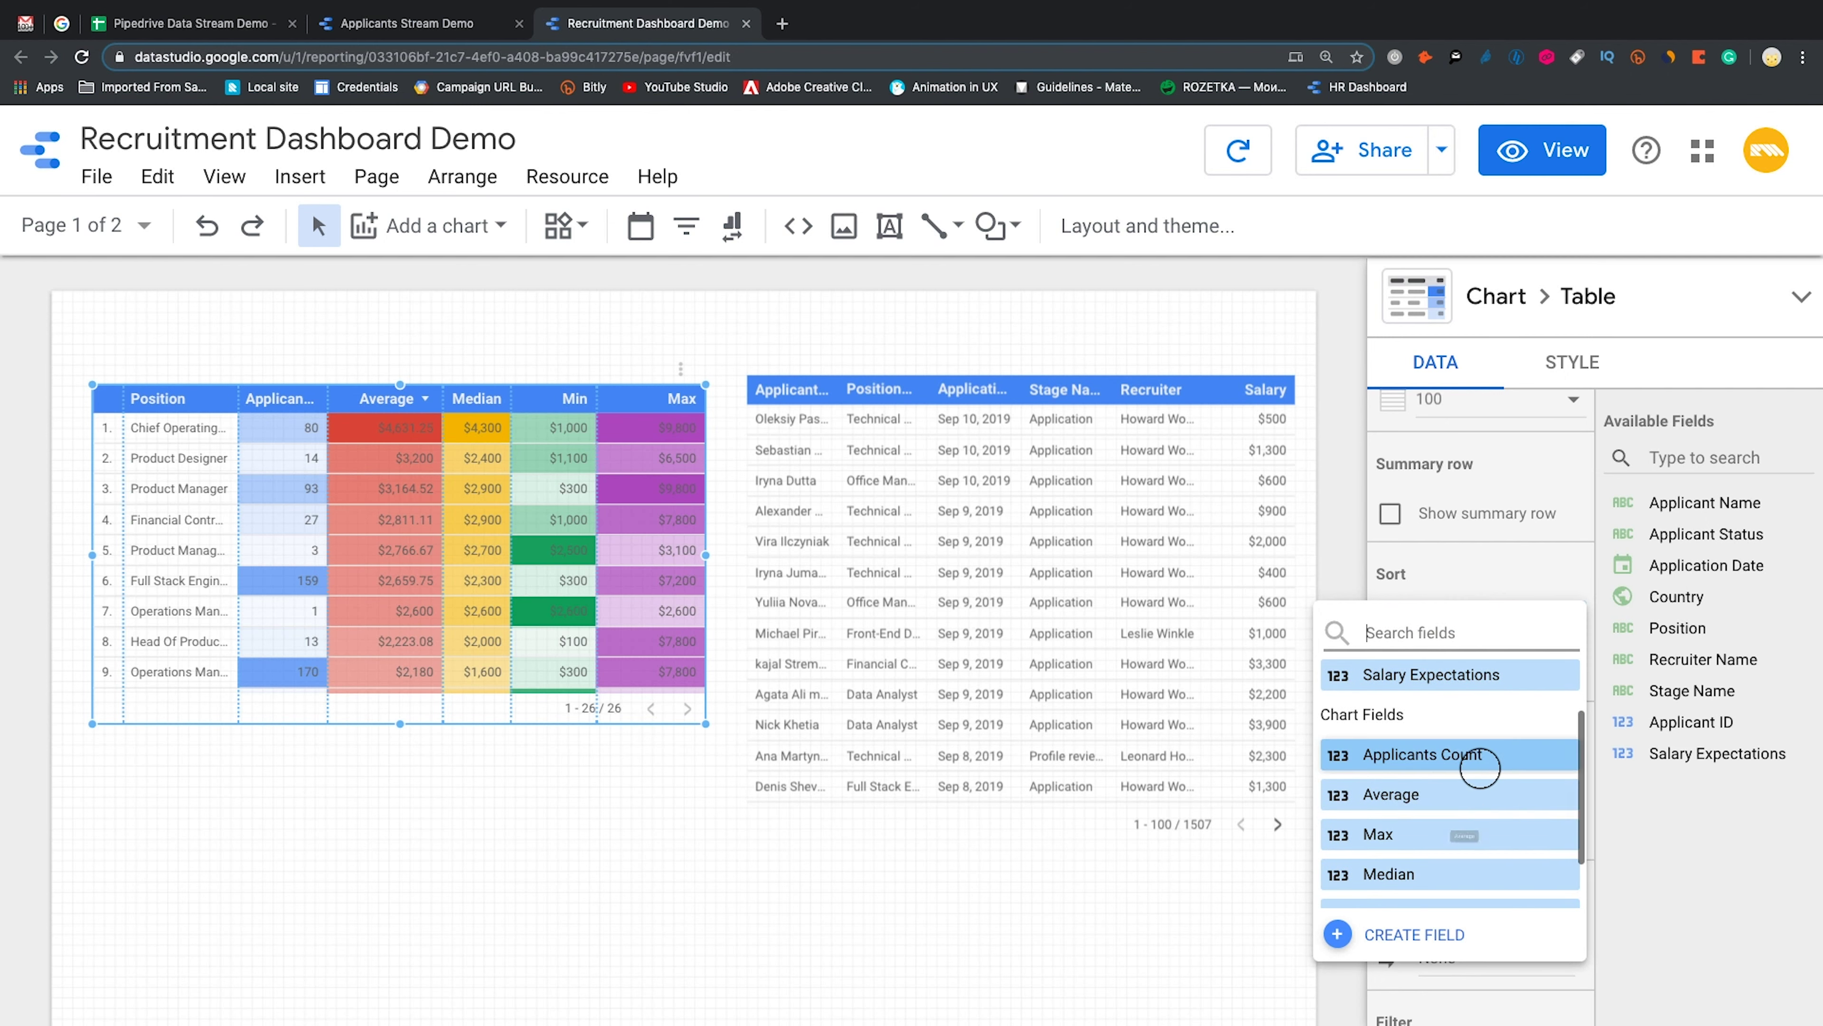
left_click(1474, 758)
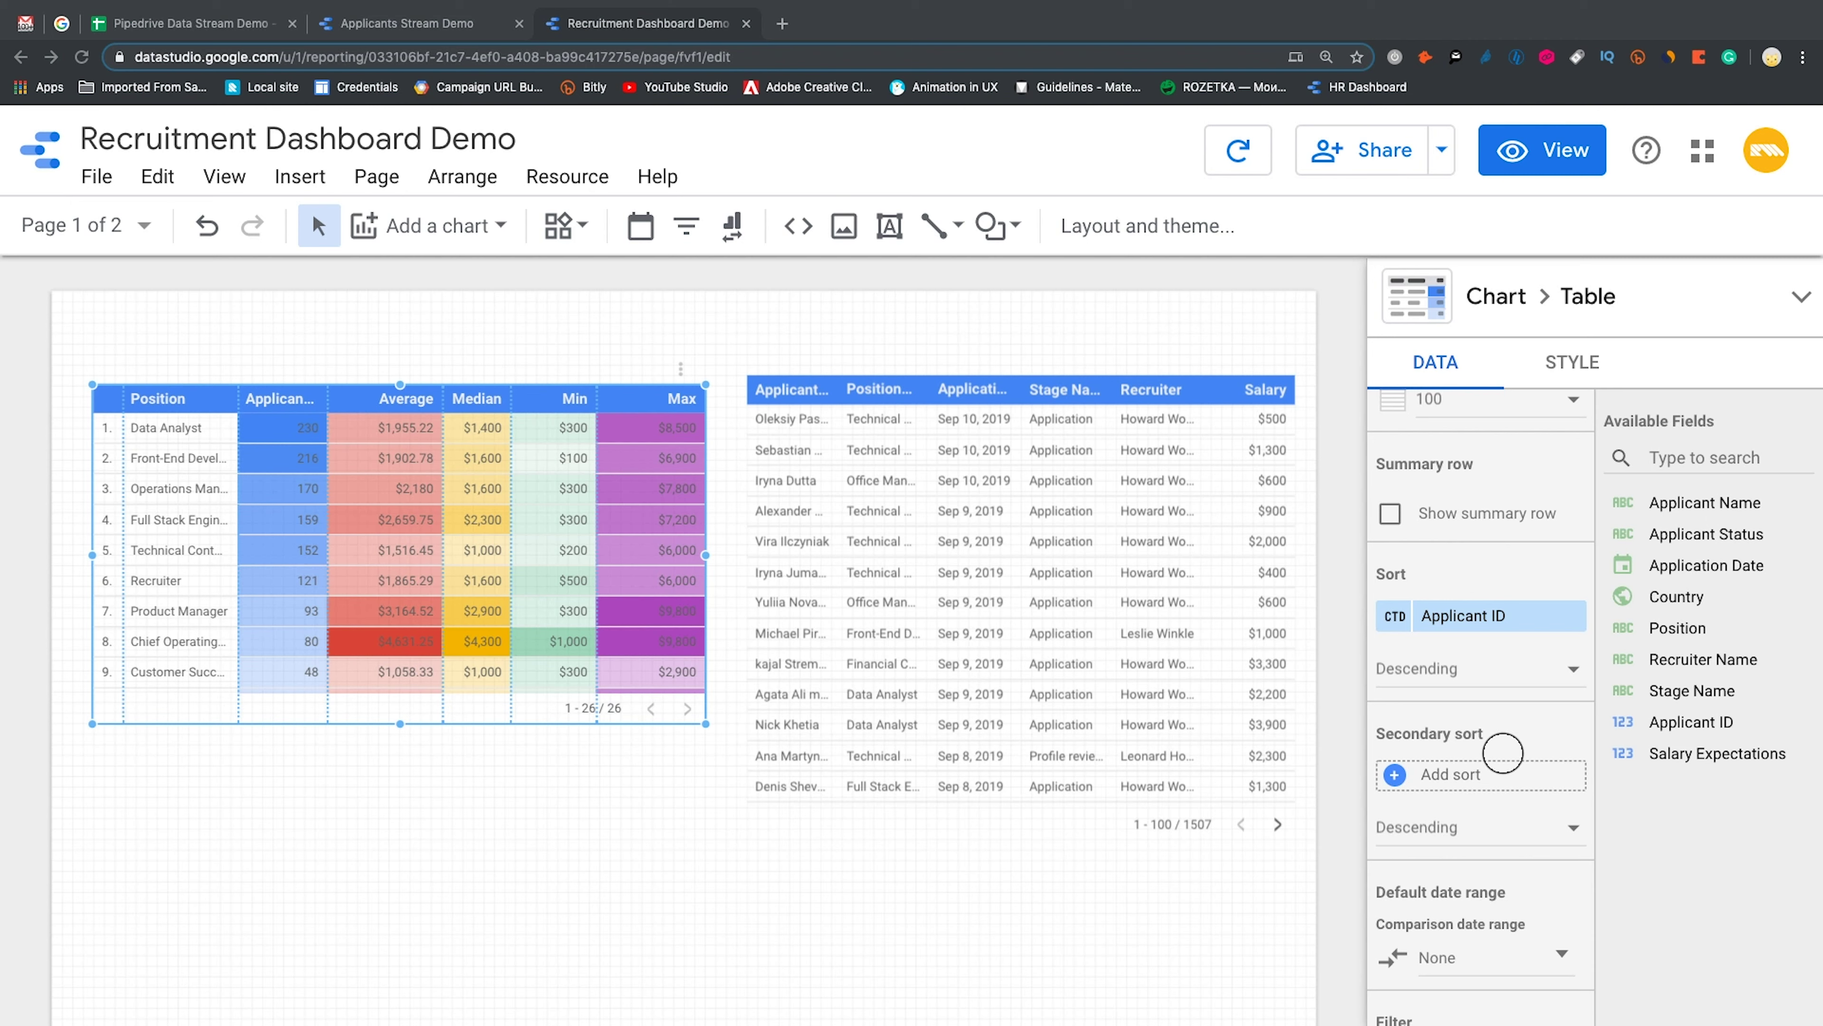
scroll(1502, 699, "up", 5)
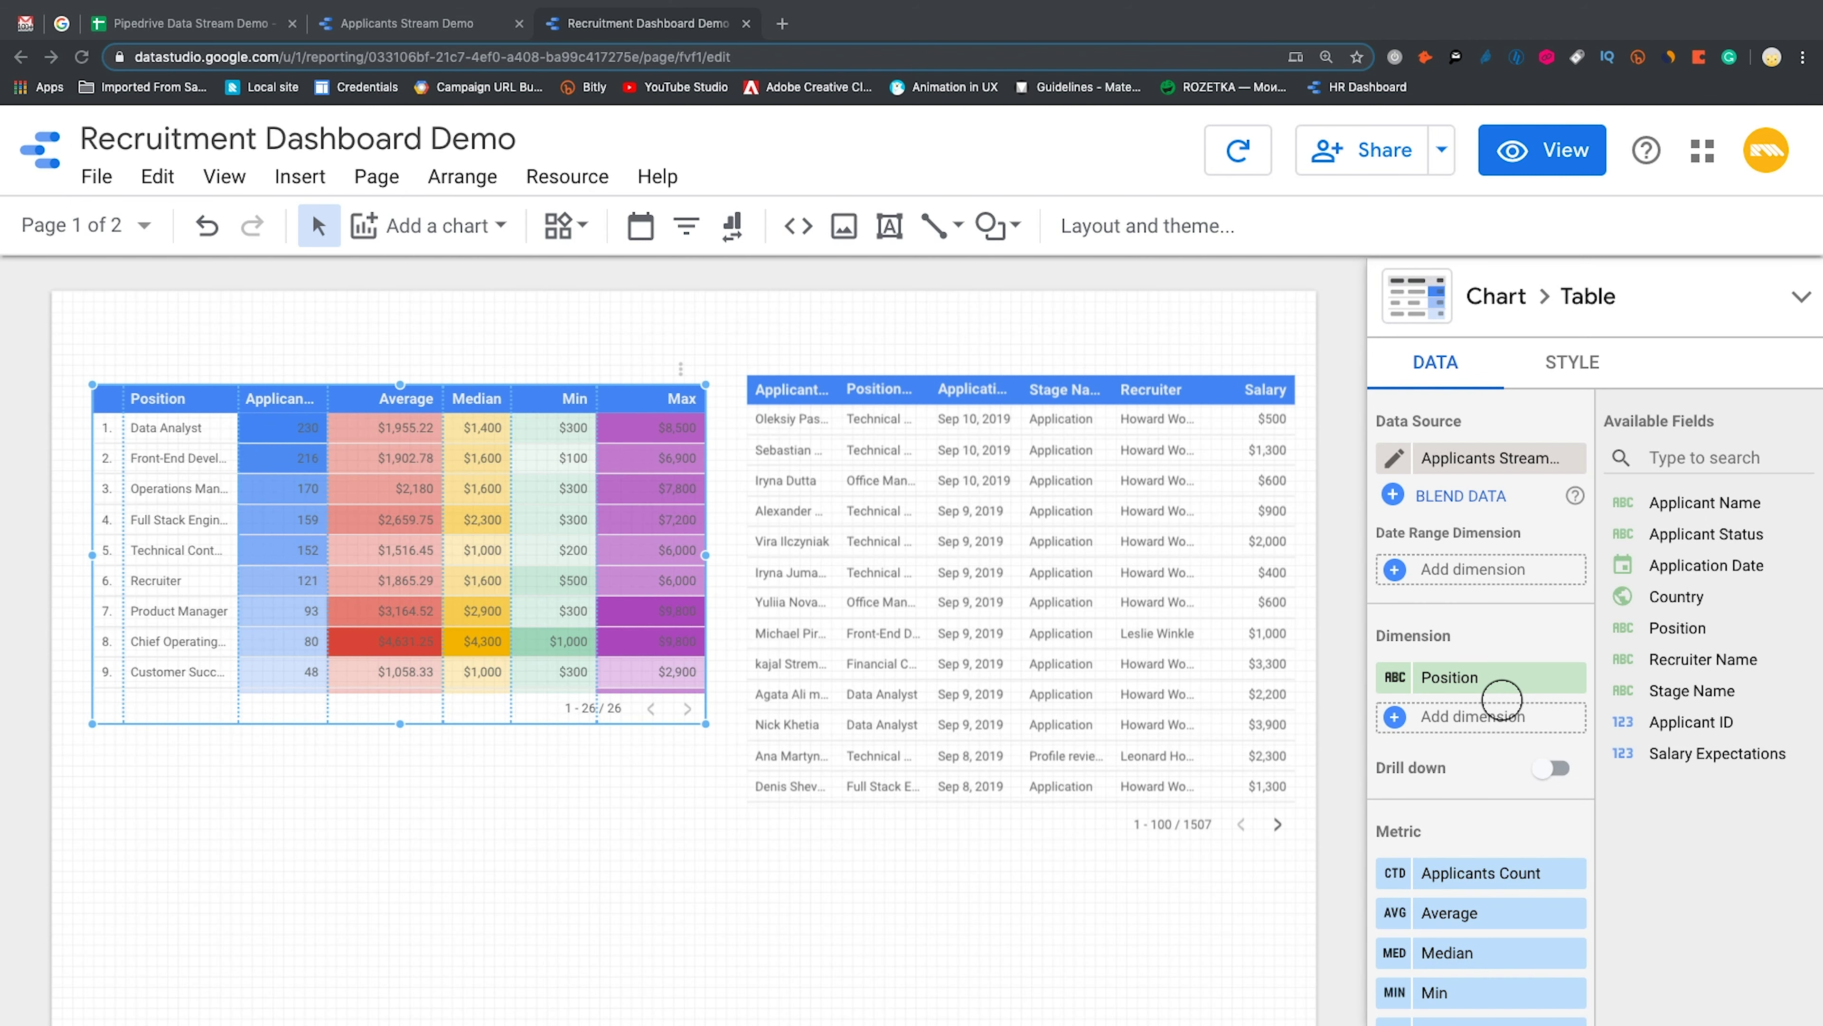
In the table's style settings, make the Average column heatmap yellow
left_click(1572, 362)
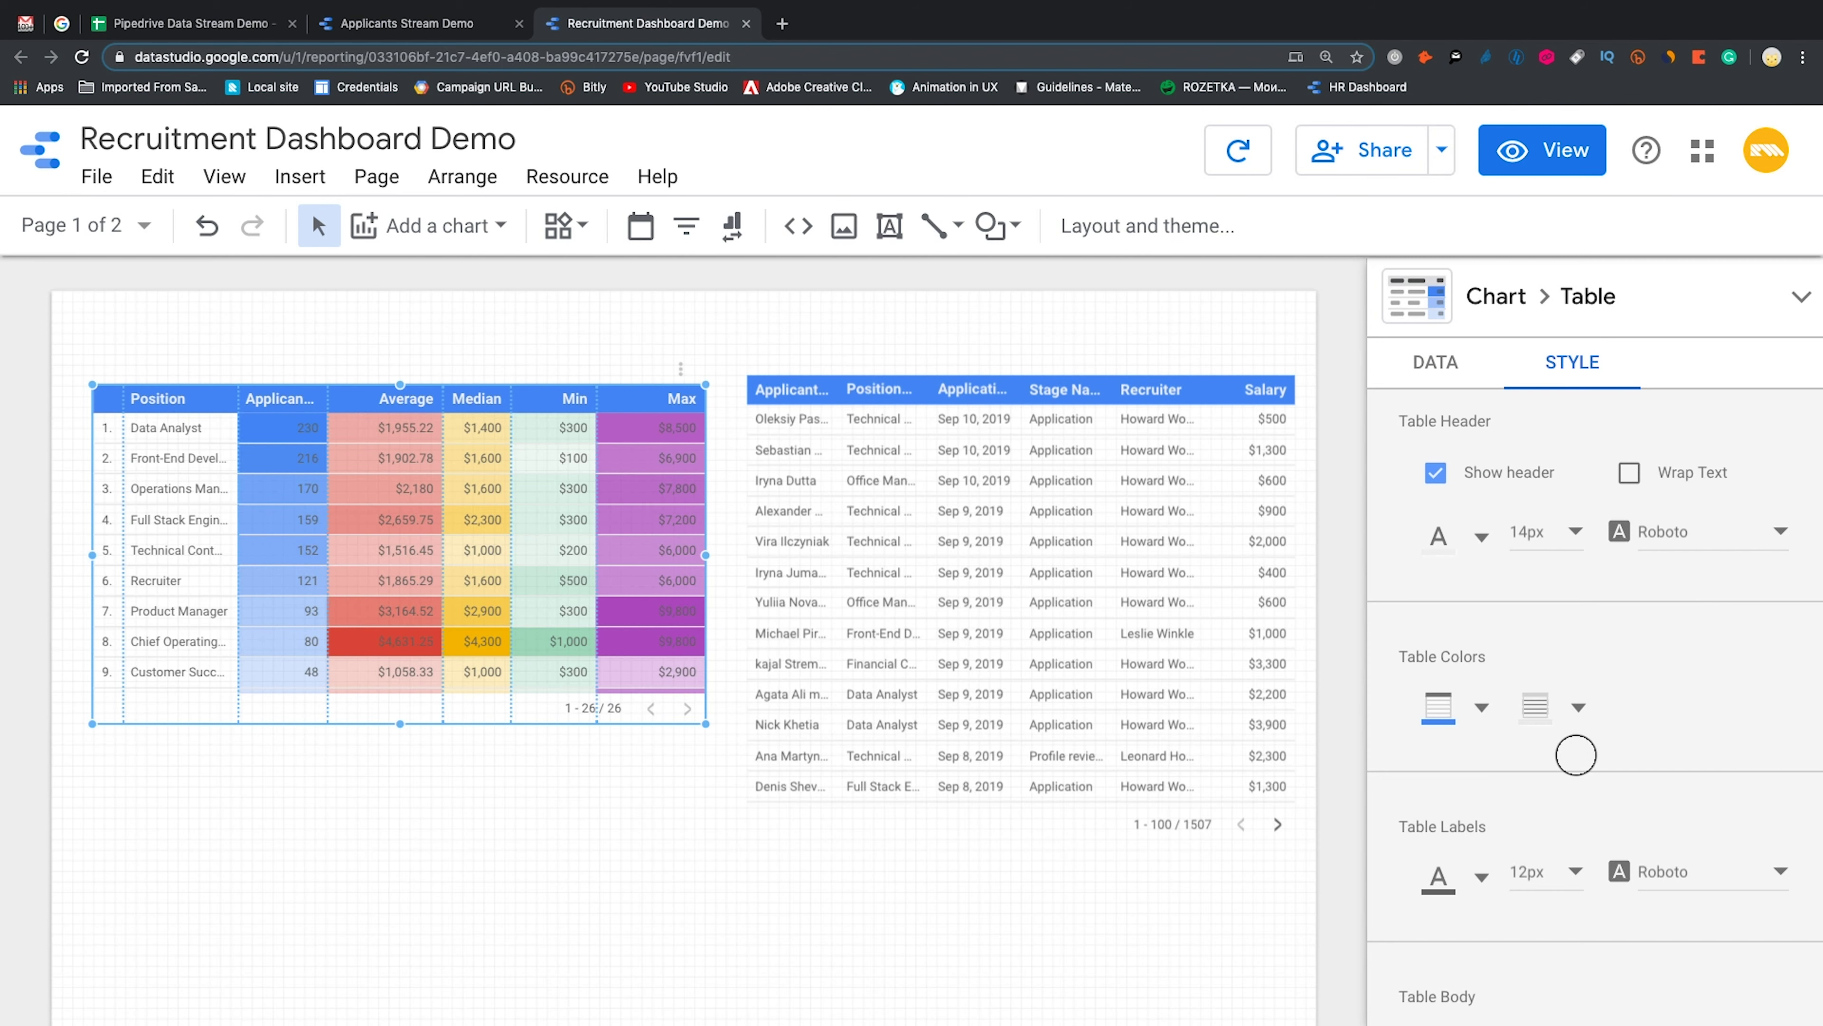
scroll(1575, 753, "down", 8)
scroll(1549, 644, "down", 10)
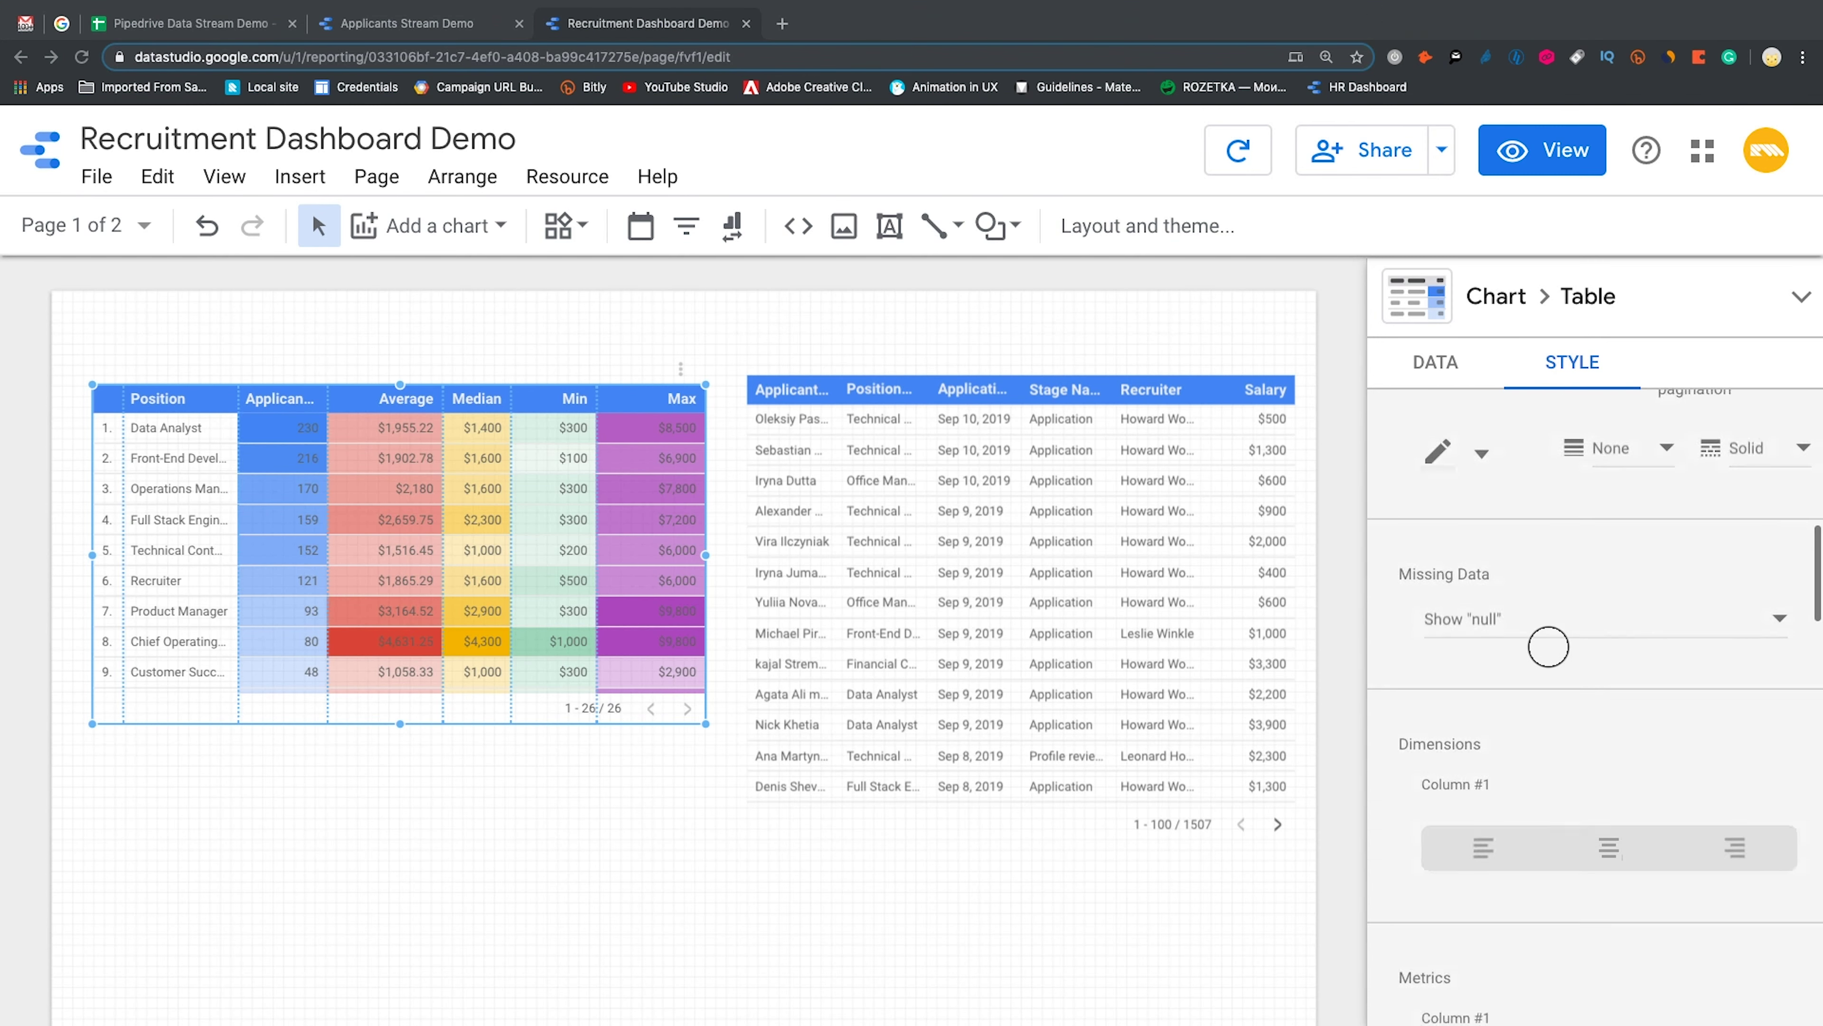
scroll(1609, 805, "down", 10)
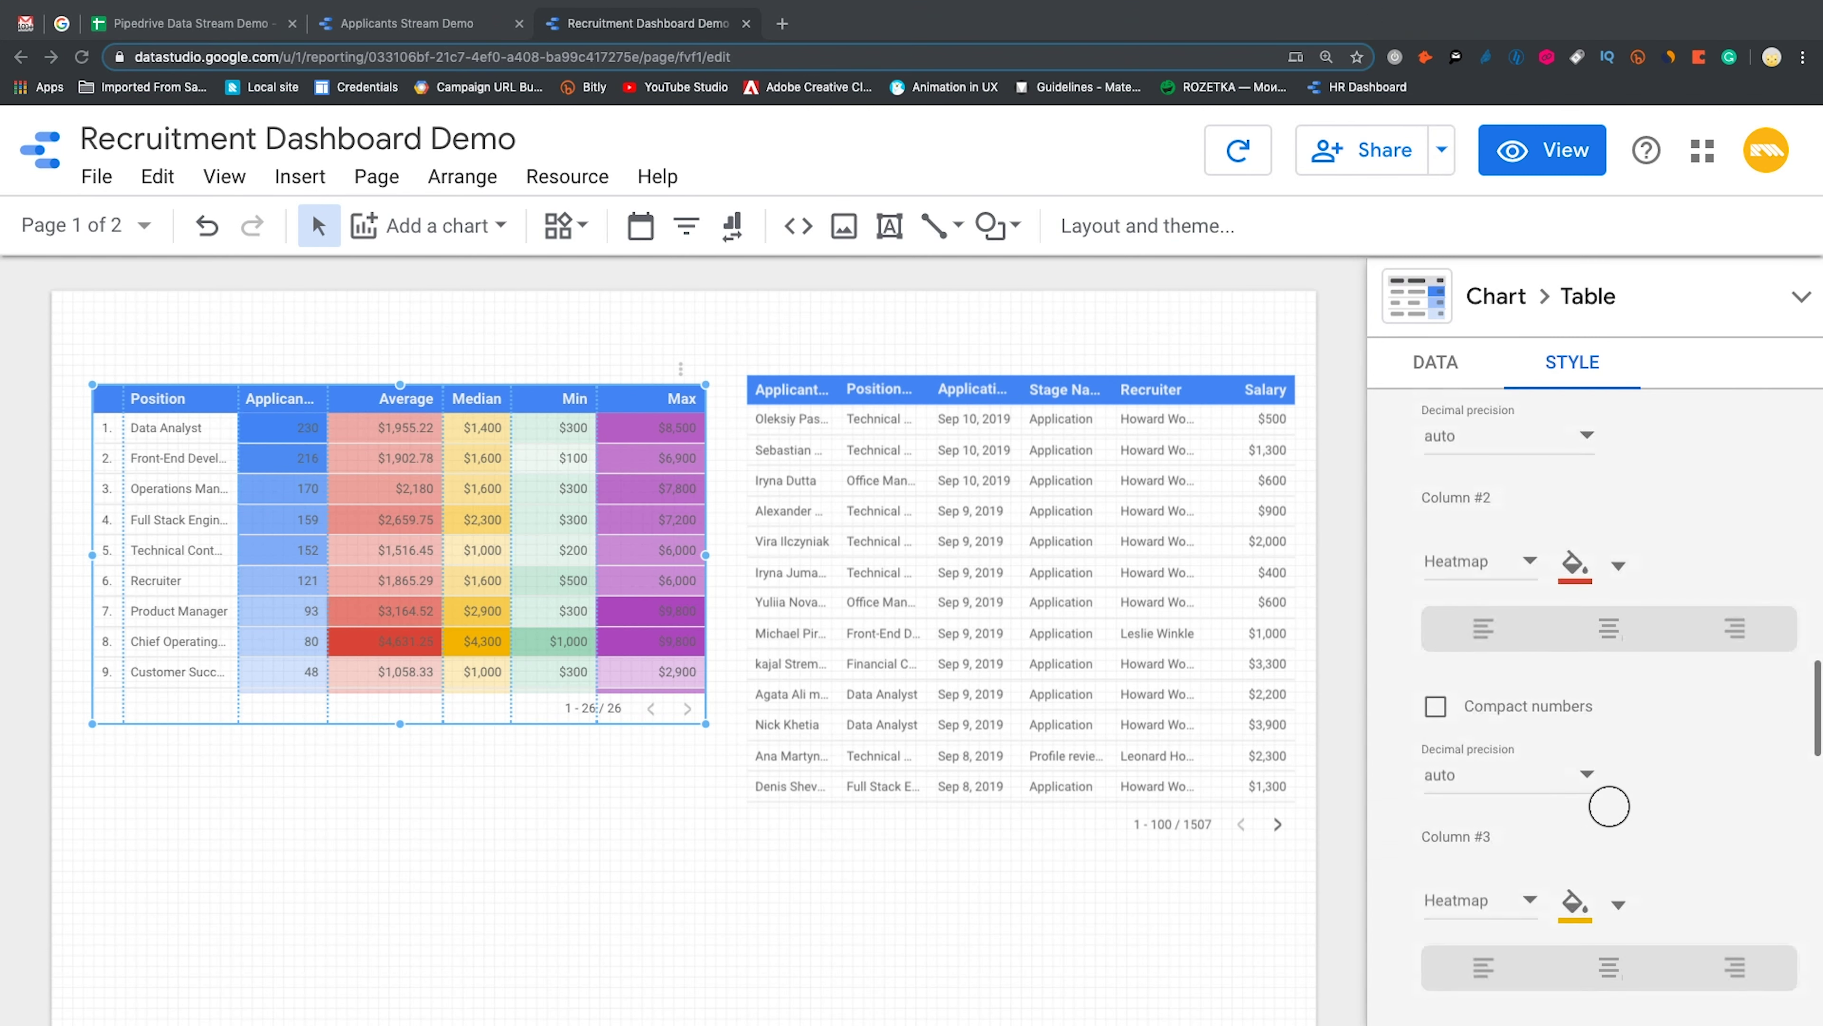
scroll(1609, 806, "up", 8)
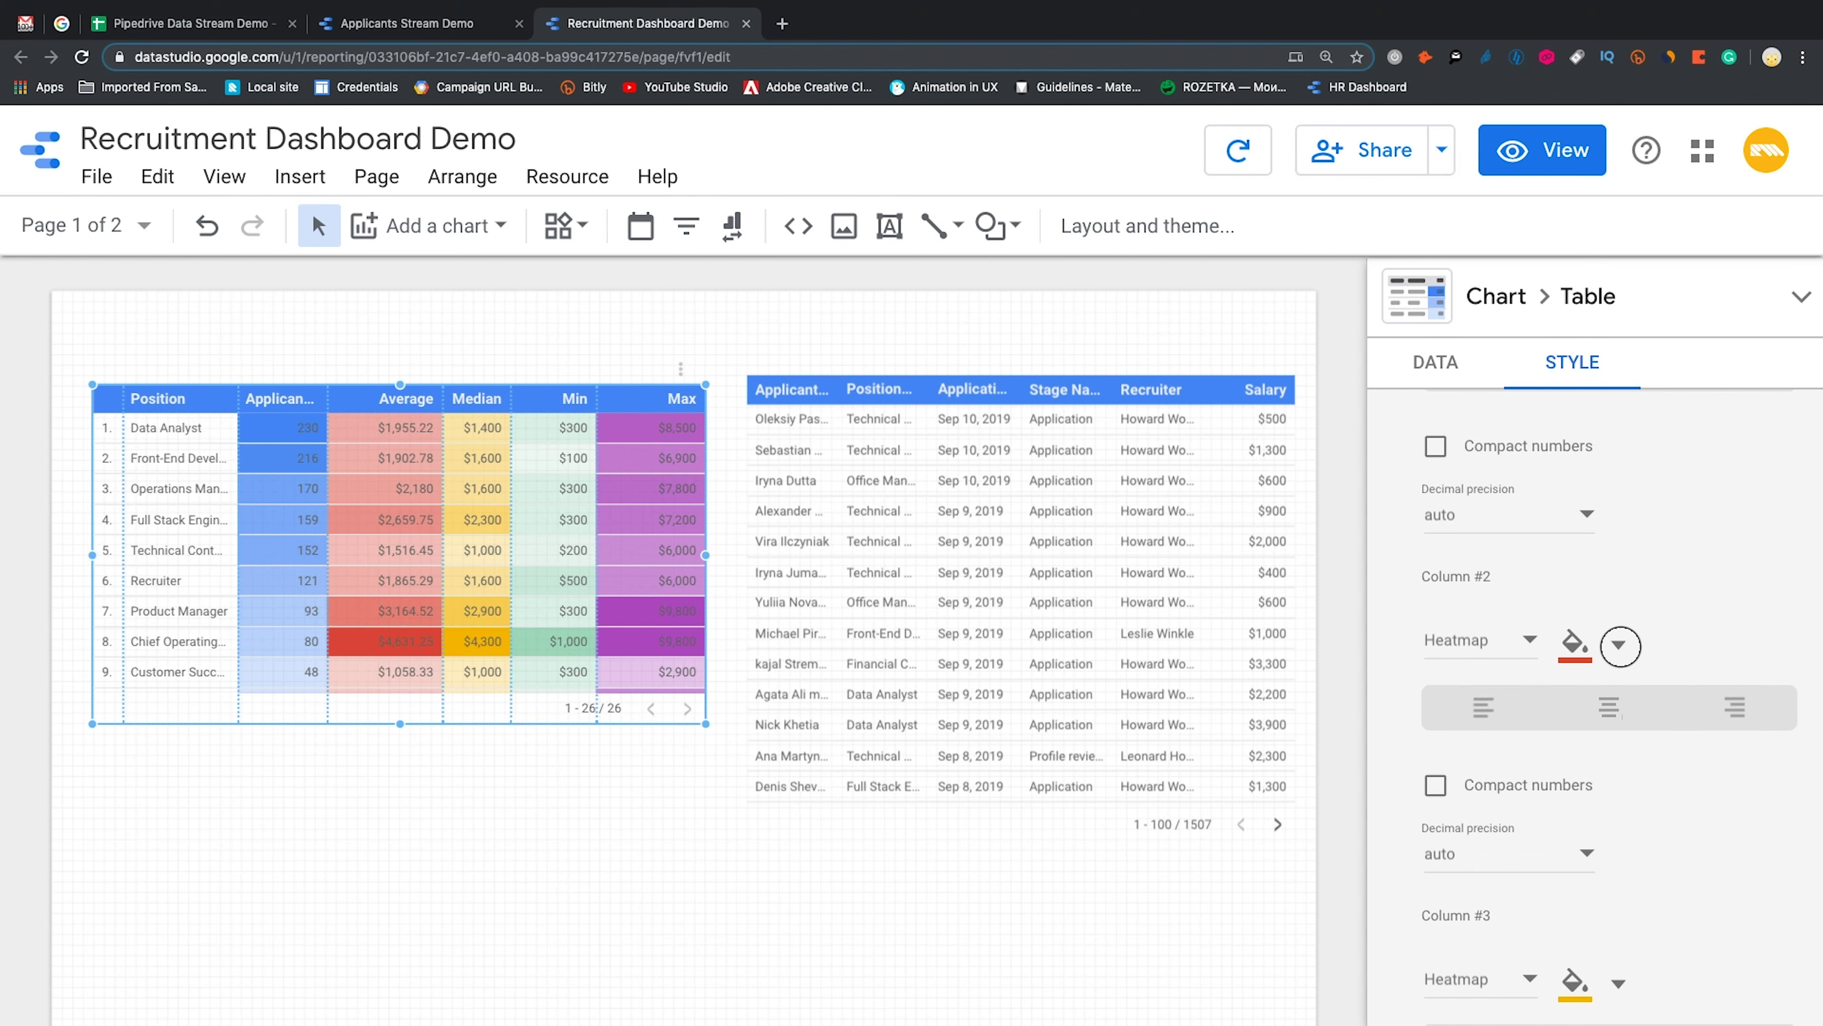
left_click(1618, 643)
left_click(1677, 475)
Make the Min and Max column heatmaps yellow as well
scroll(1637, 852, "down", 4)
scroll(1636, 852, "down", 2)
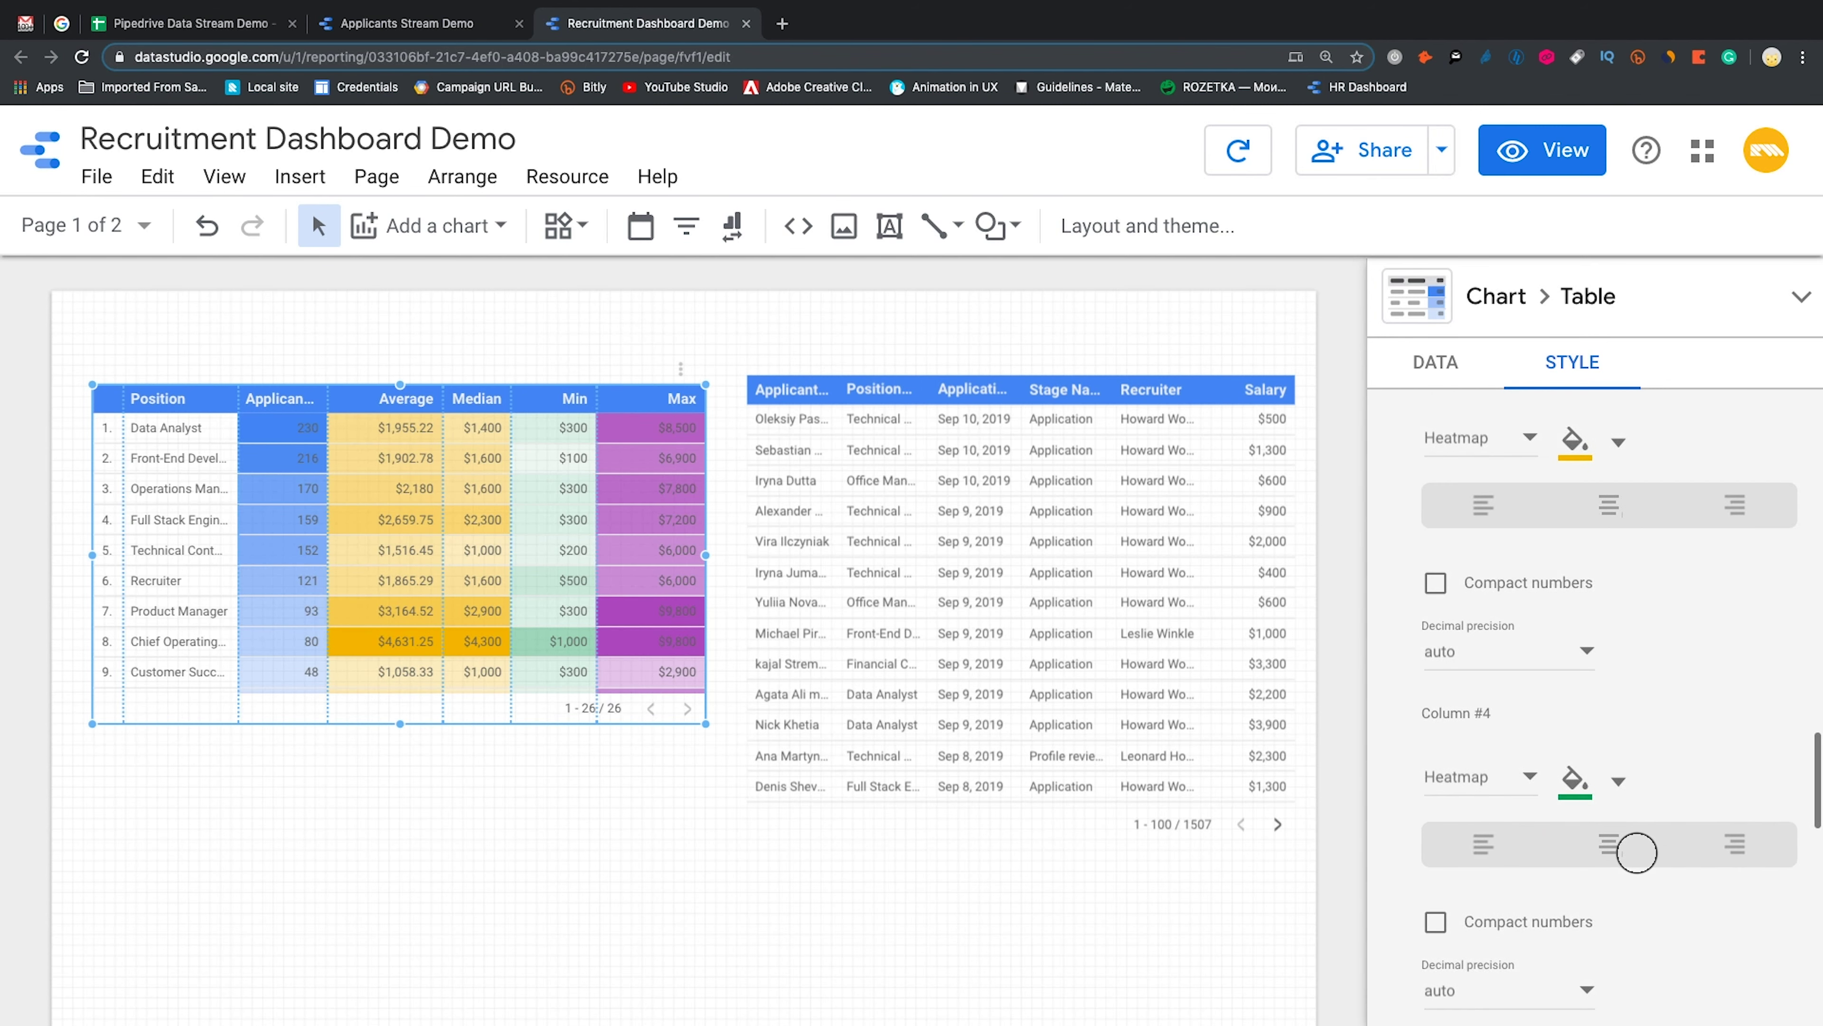
left_click(1619, 699)
left_click(1663, 536)
scroll(1608, 891, "down", 4)
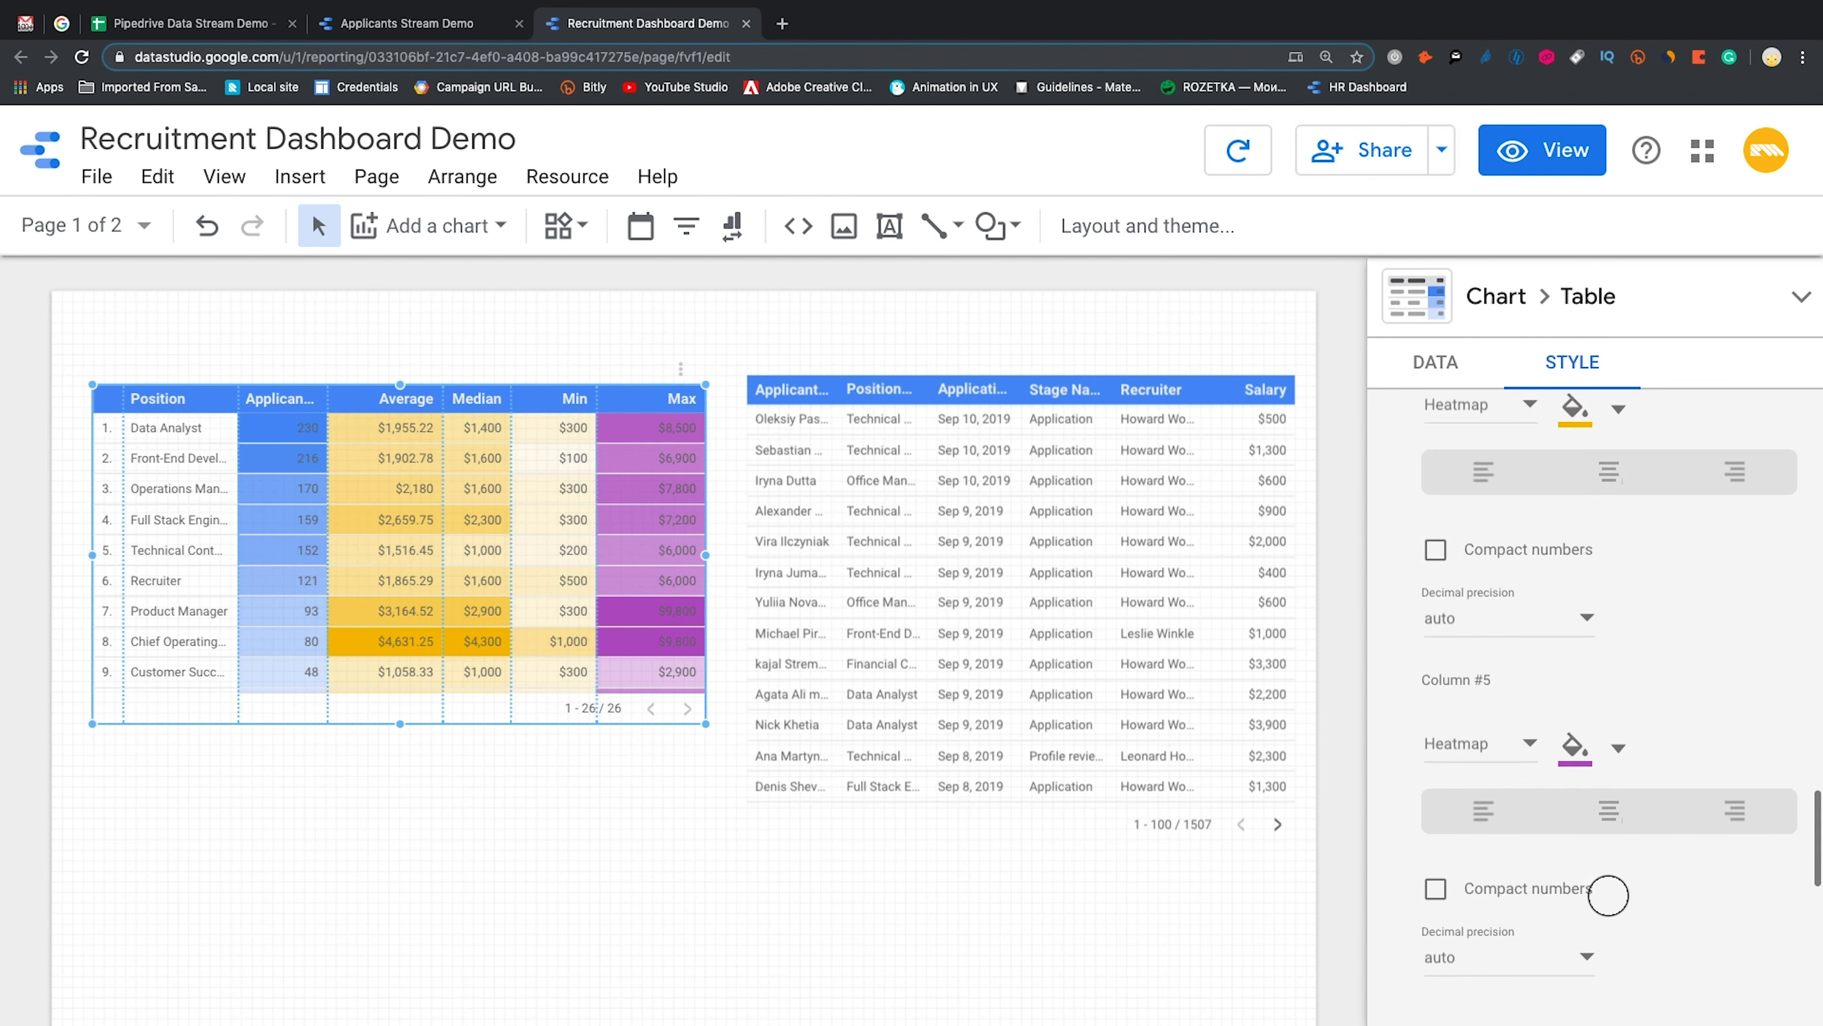
scroll(1608, 892, "down", 1)
left_click(1619, 670)
left_click(1661, 518)
scroll(1660, 835, "down", 4)
scroll(1579, 646, "up", 20)
Stretch the position table downward so it shows 13 rows
left_click(1436, 362)
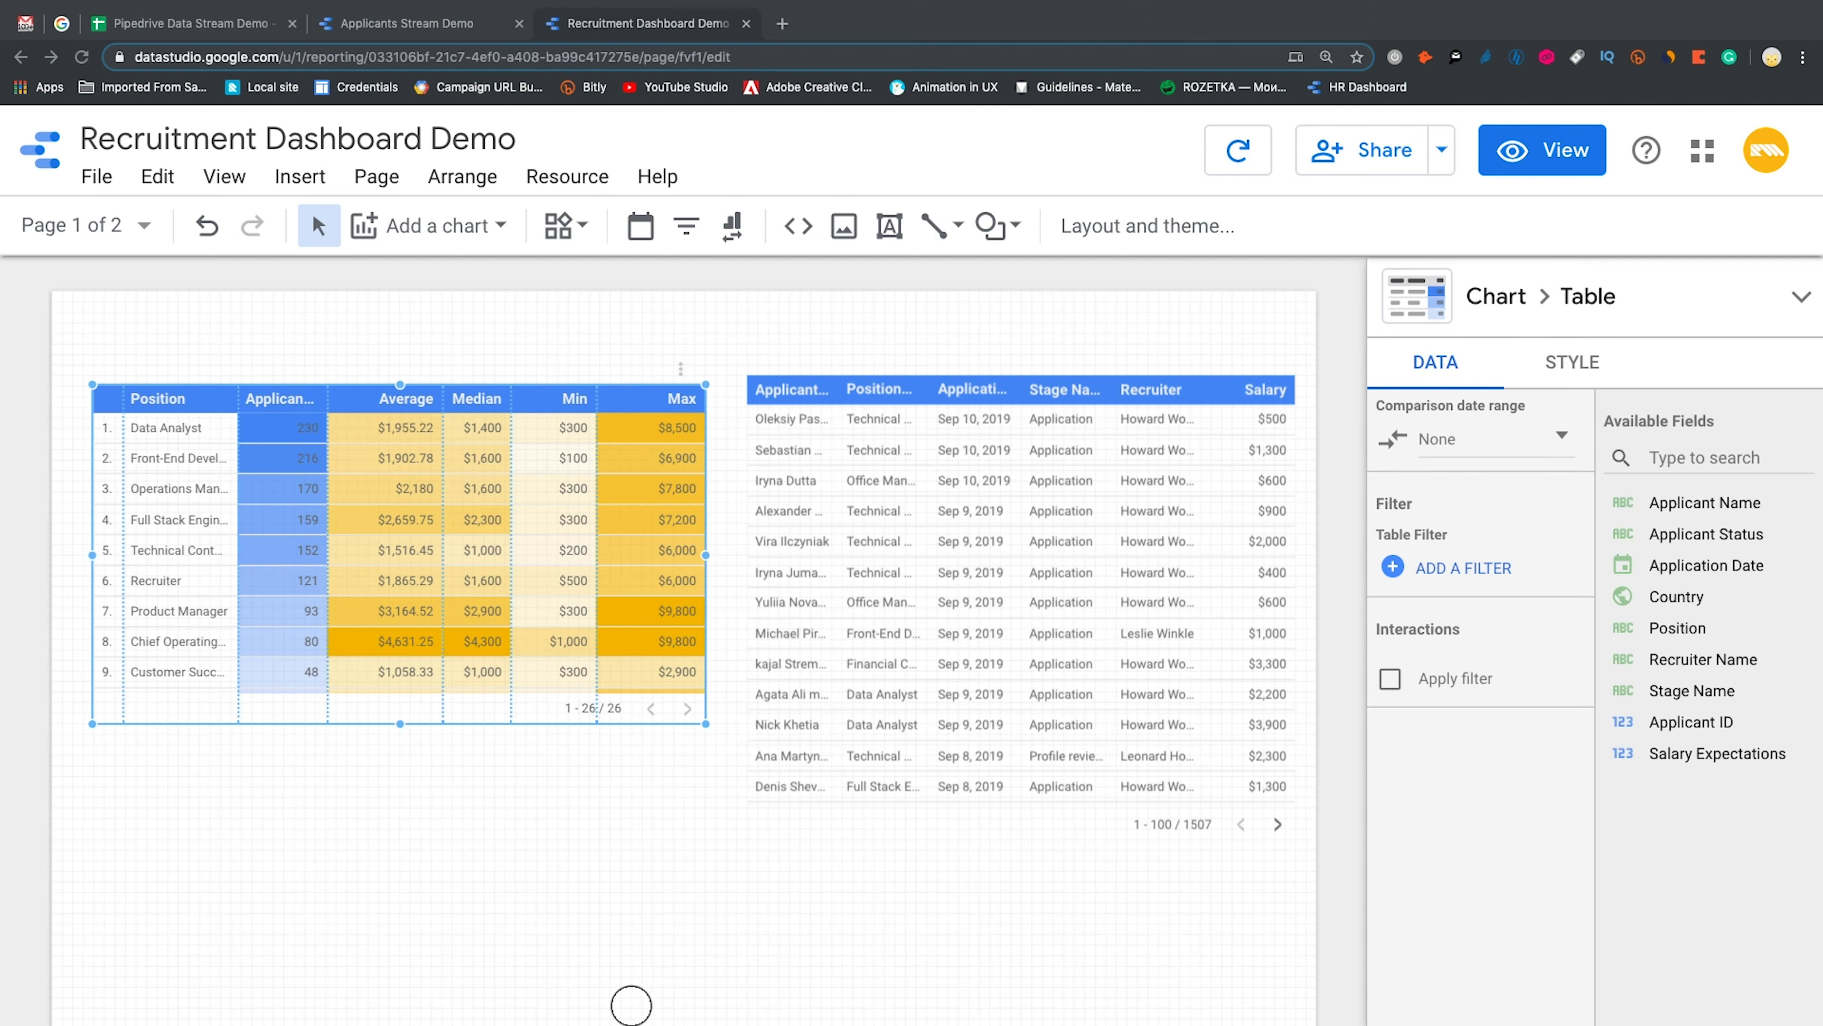
left_click_drag(400, 723, 400, 825)
left_click(738, 865)
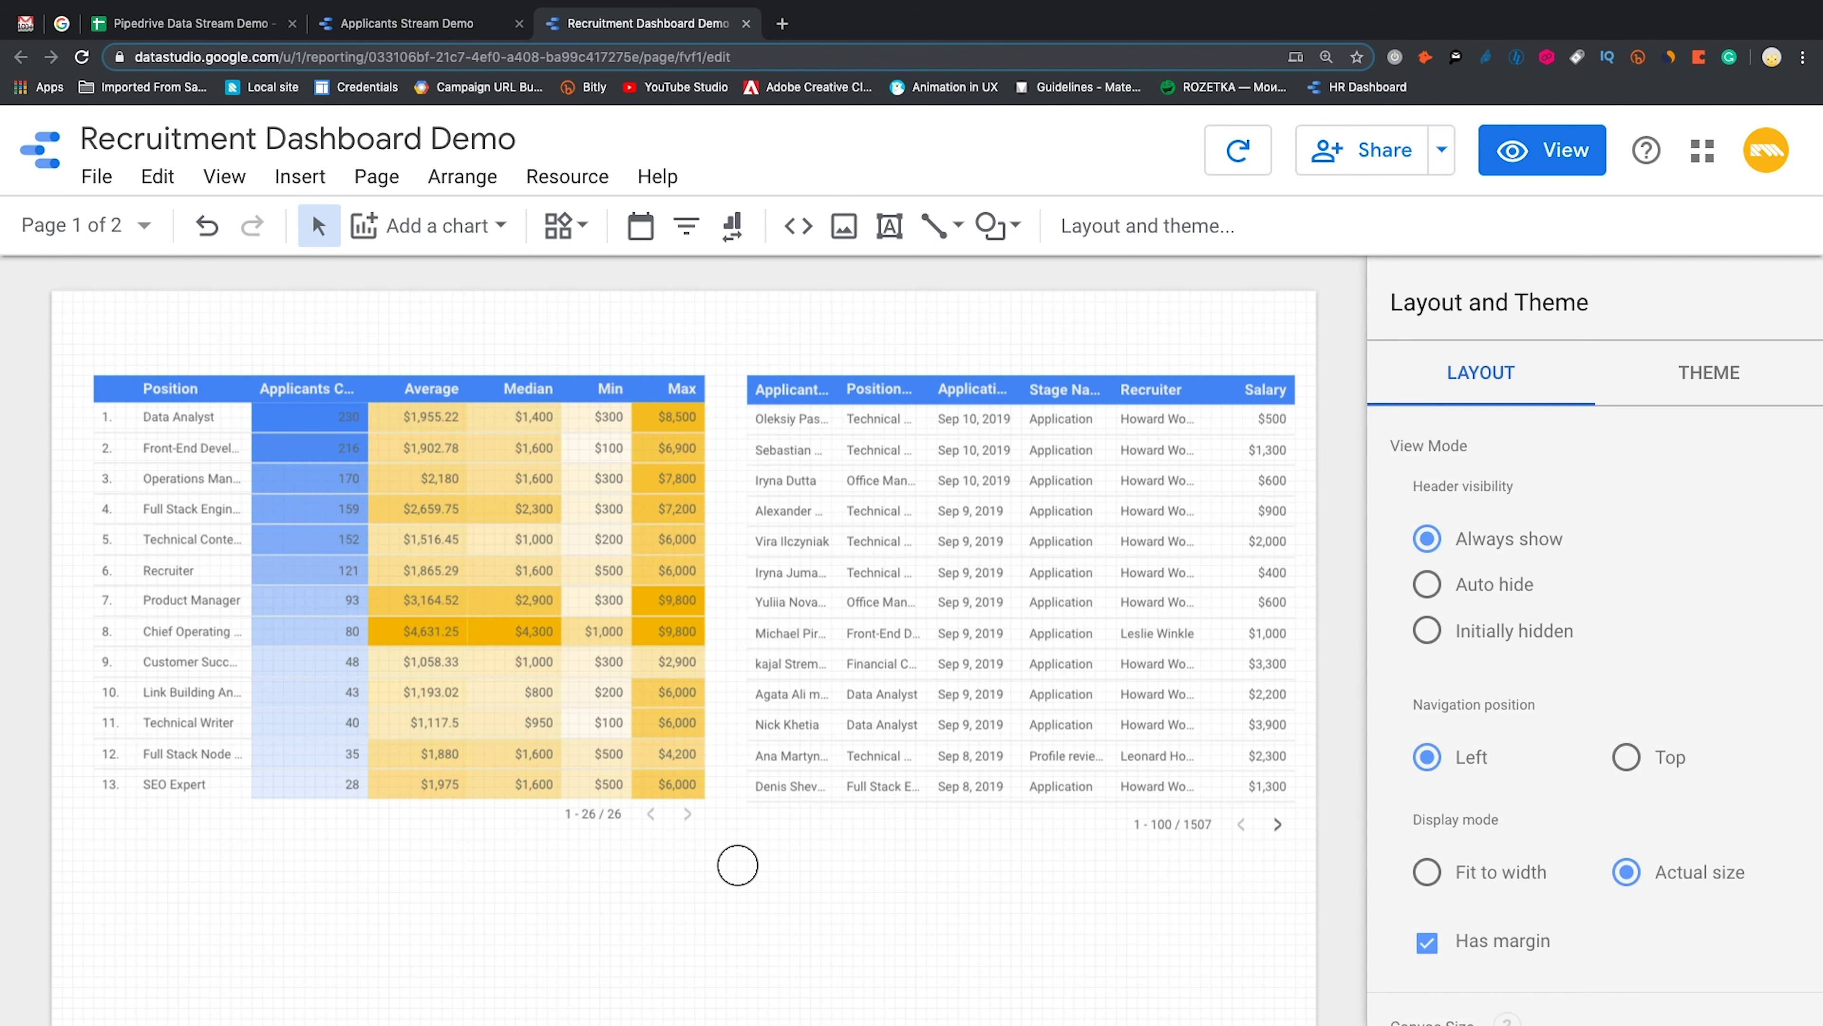
left_click(586, 692)
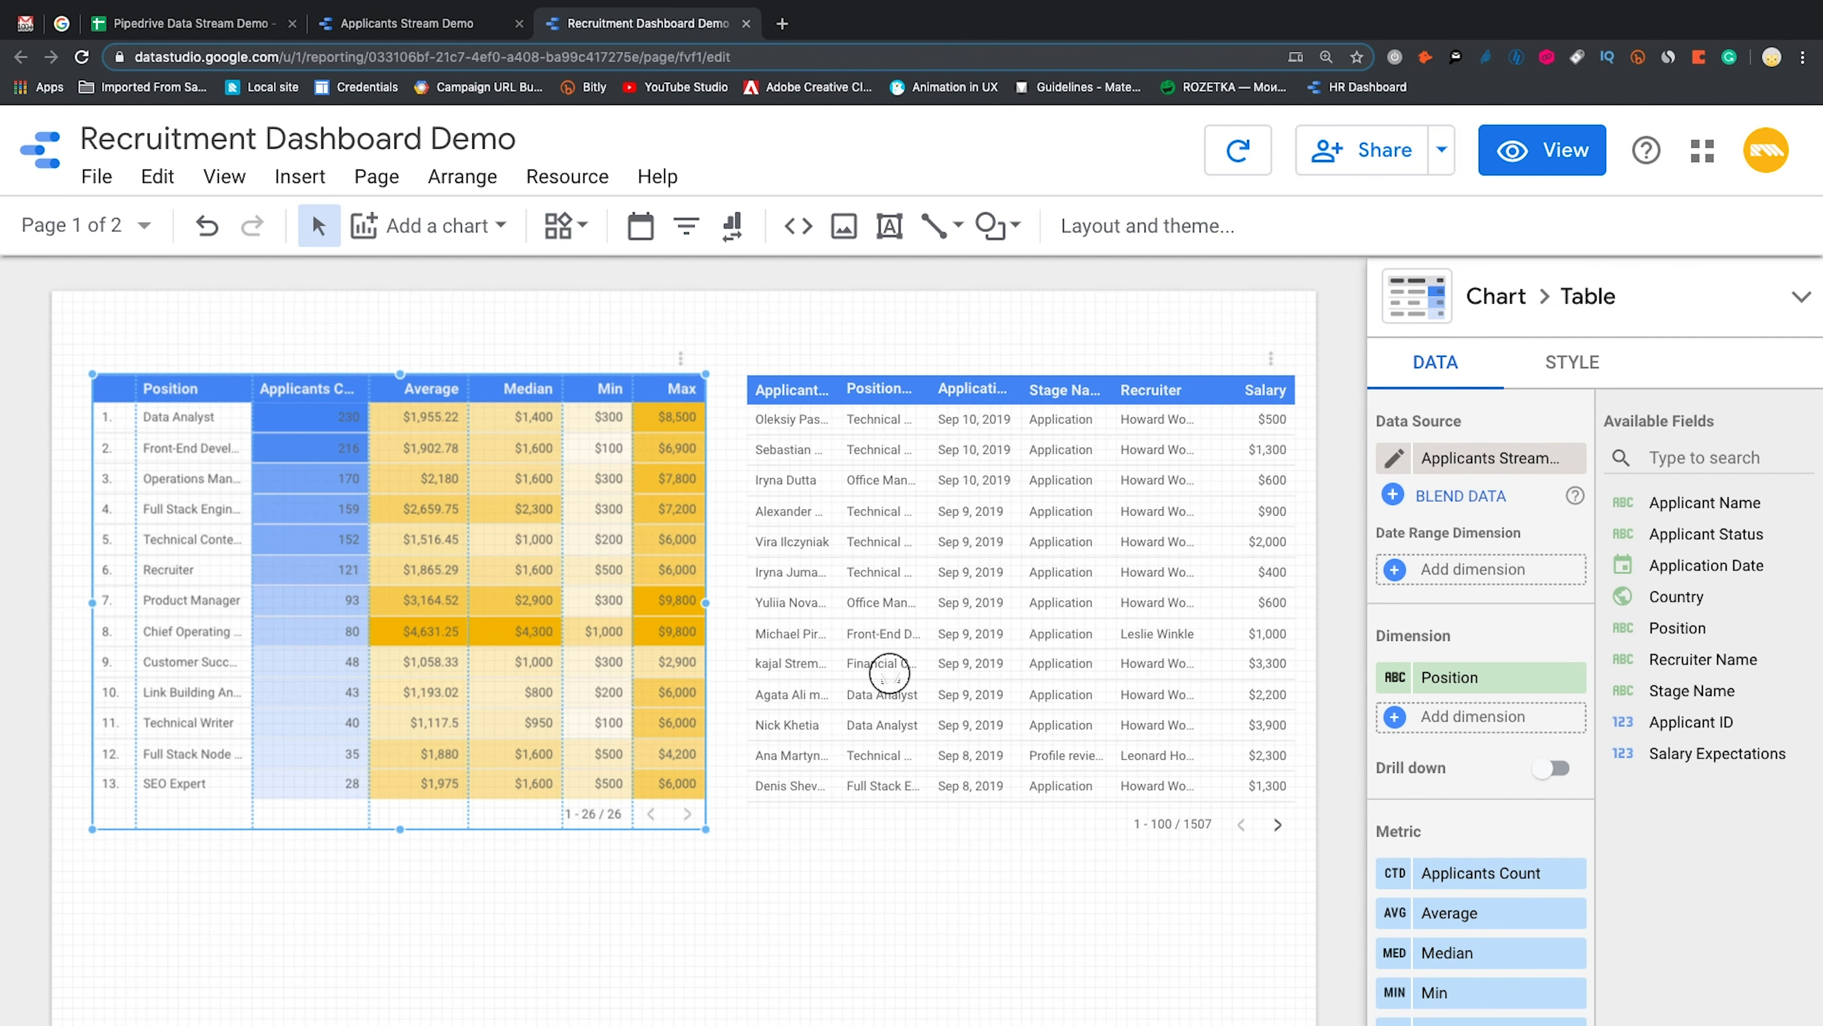
left_click(889, 673)
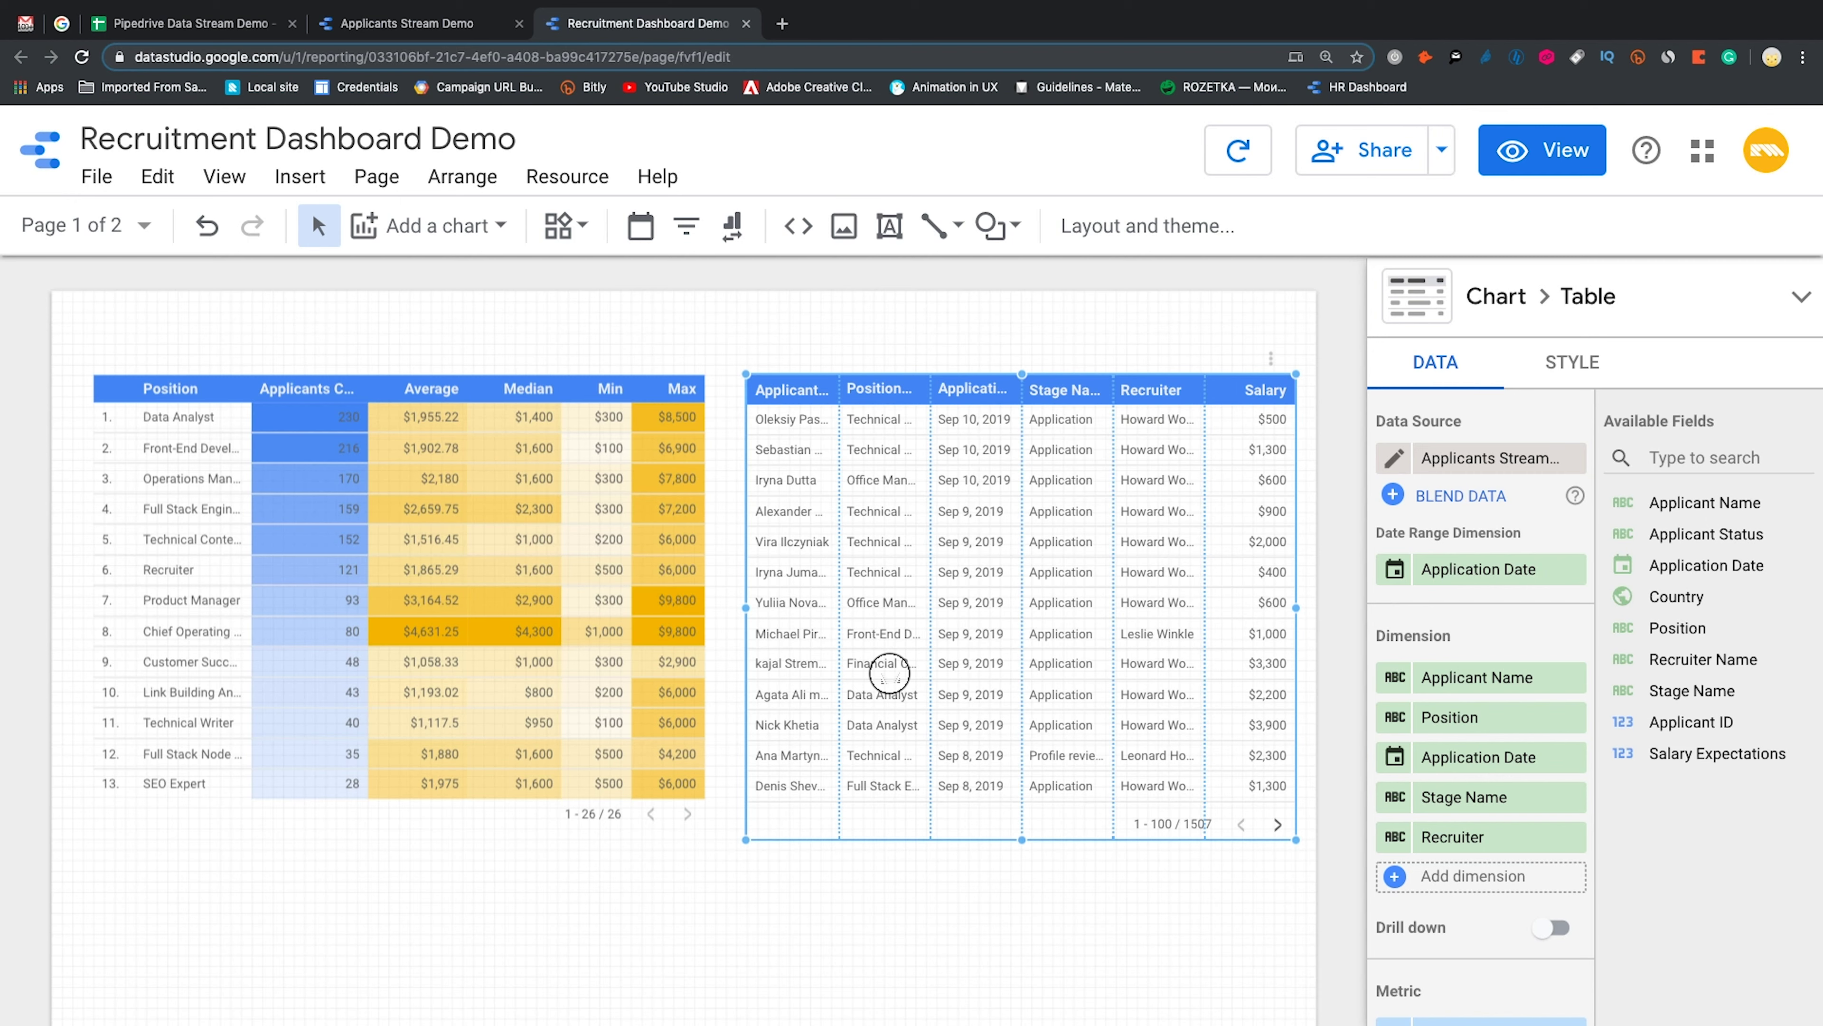
left_click(725, 347)
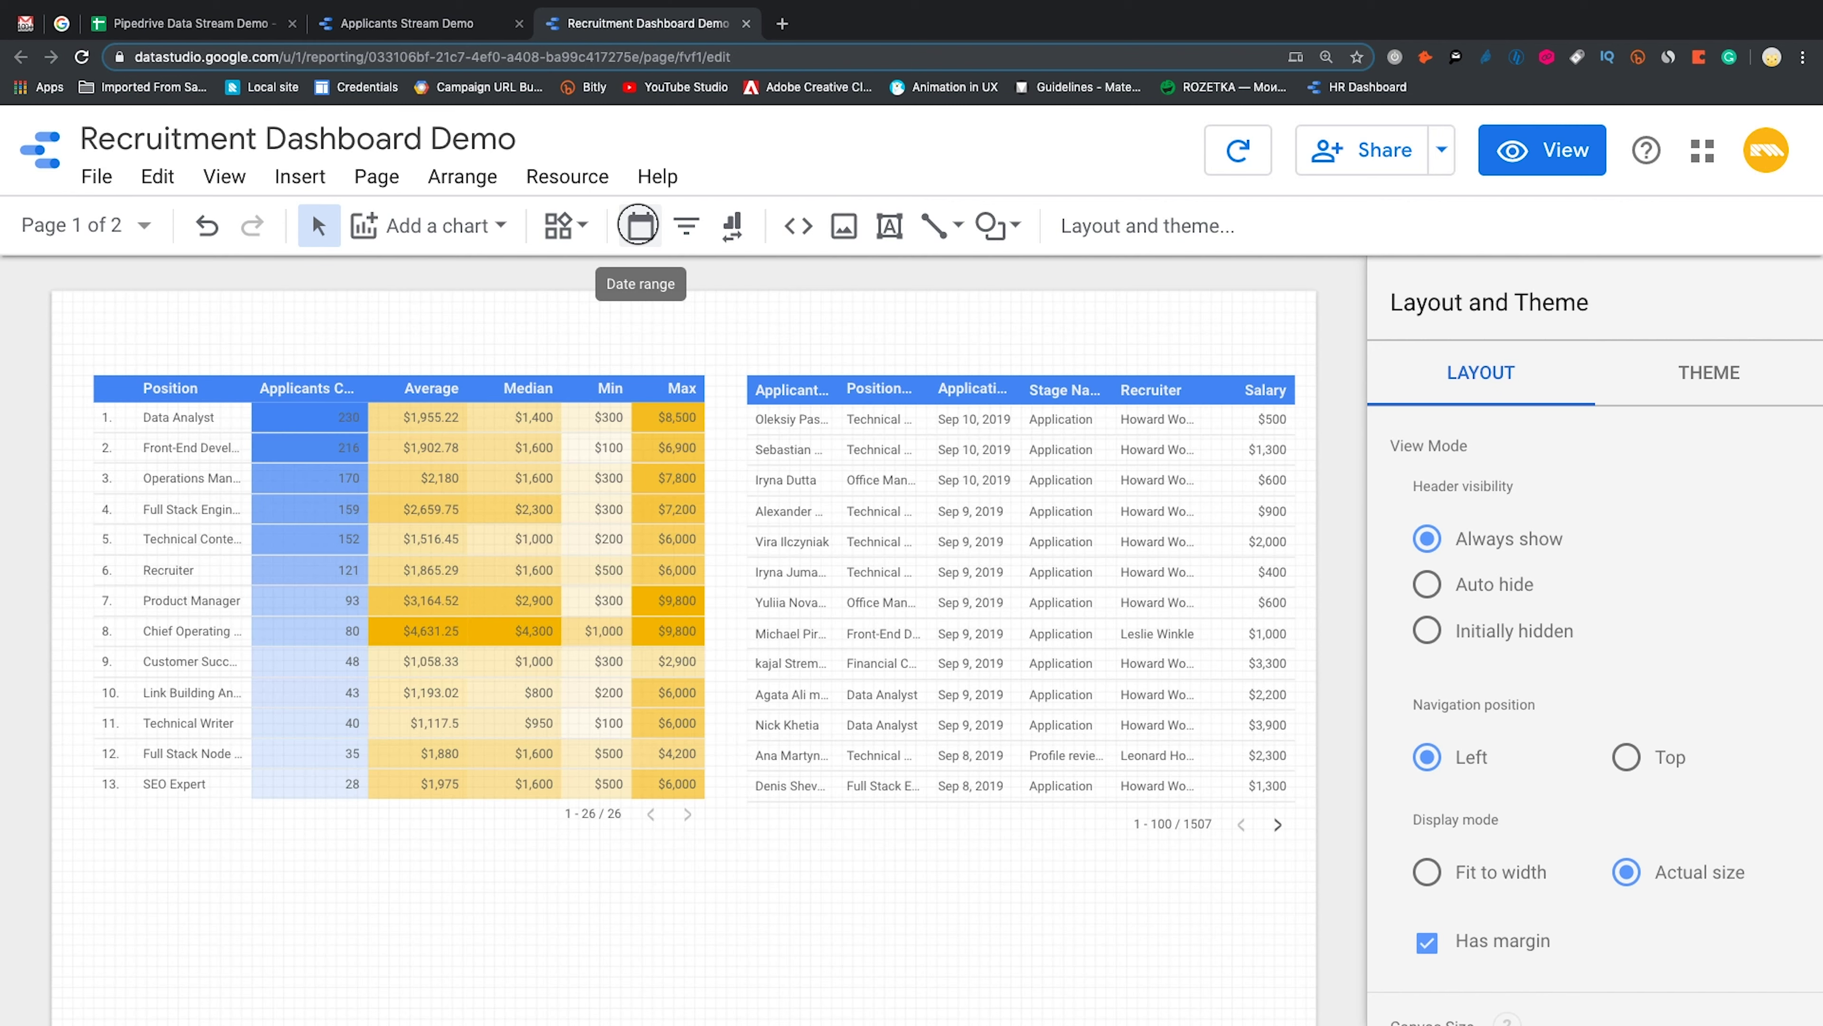
Place a date range control above the applicants table with default This quarter to date
left_click(639, 225)
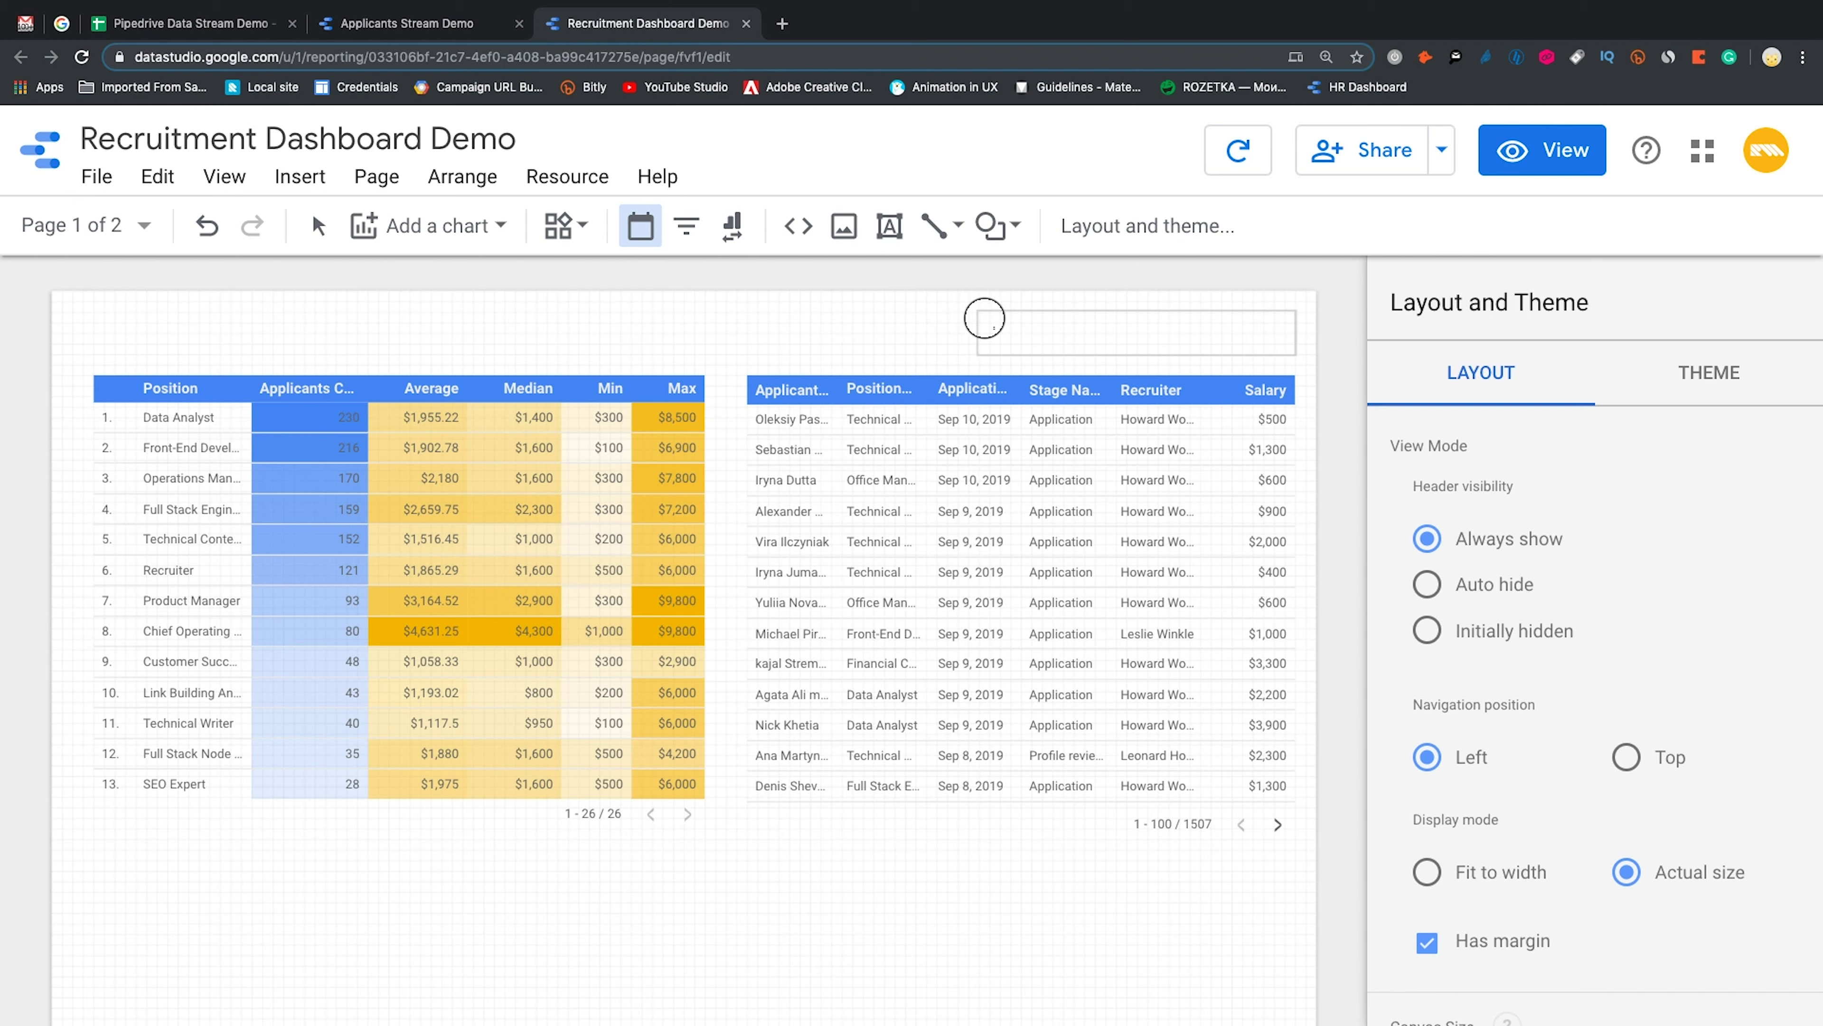
left_click(985, 319)
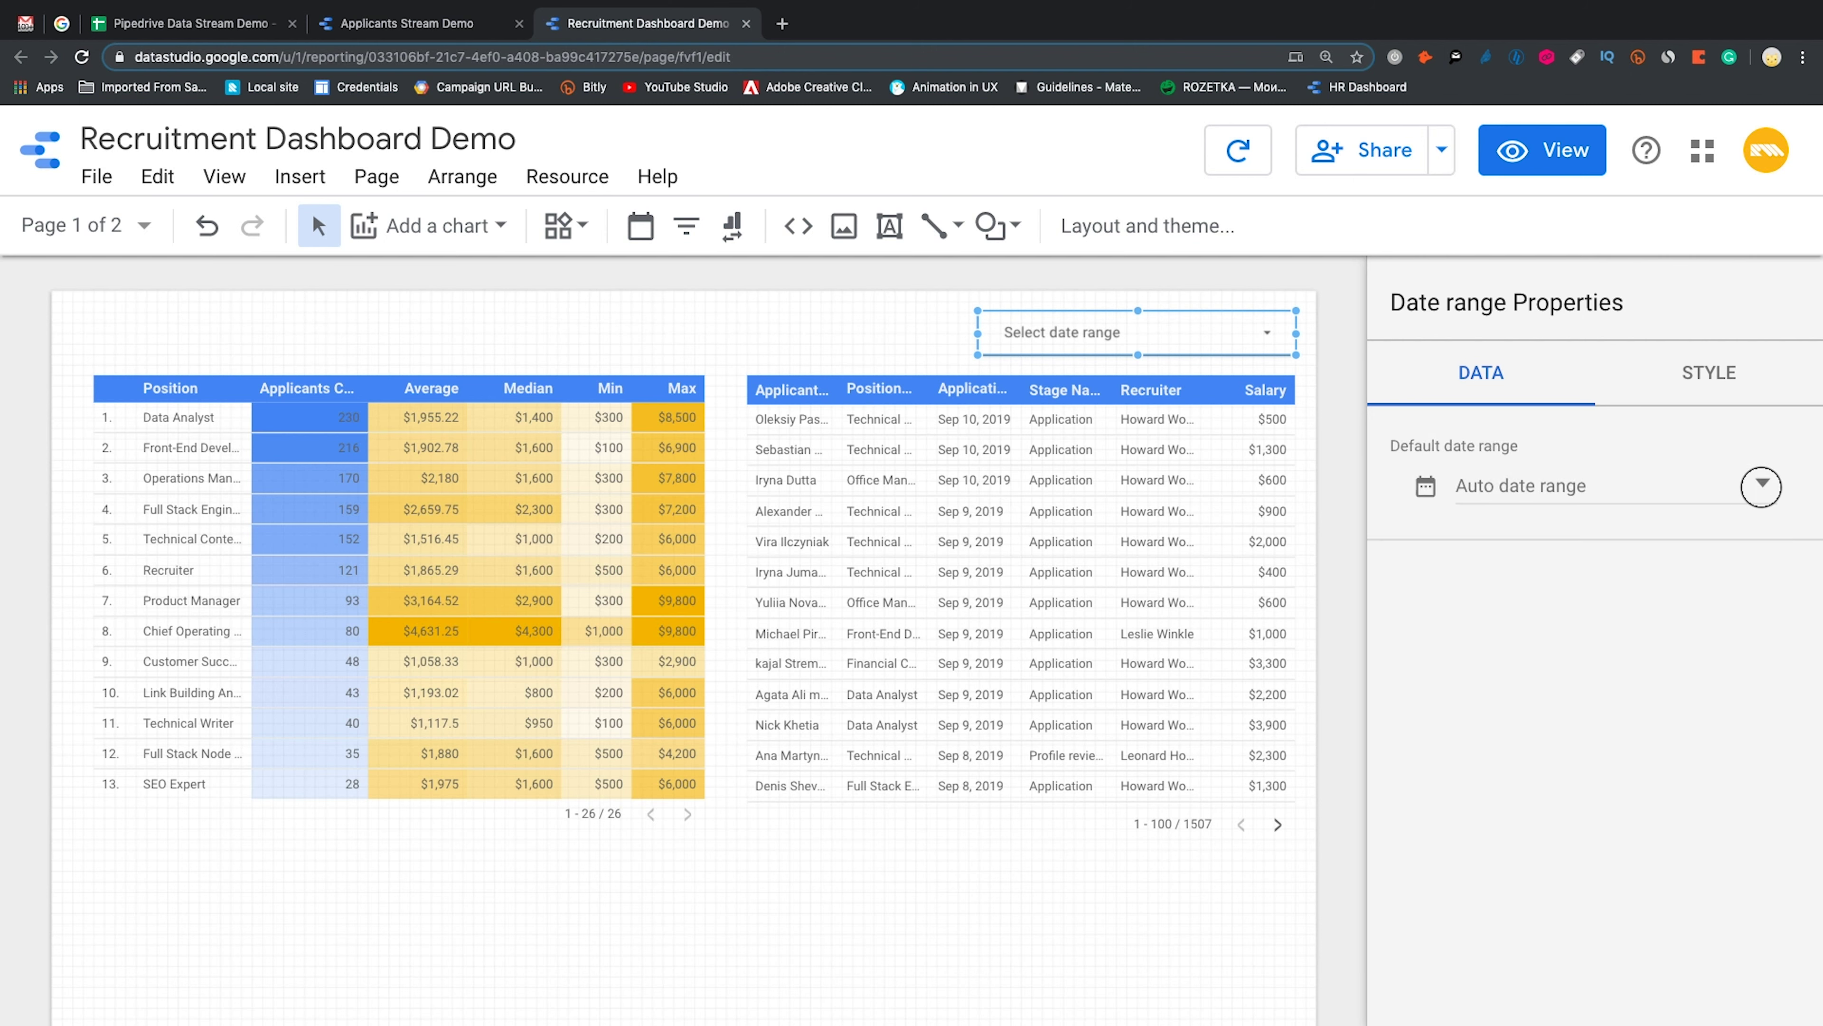
left_click(1761, 487)
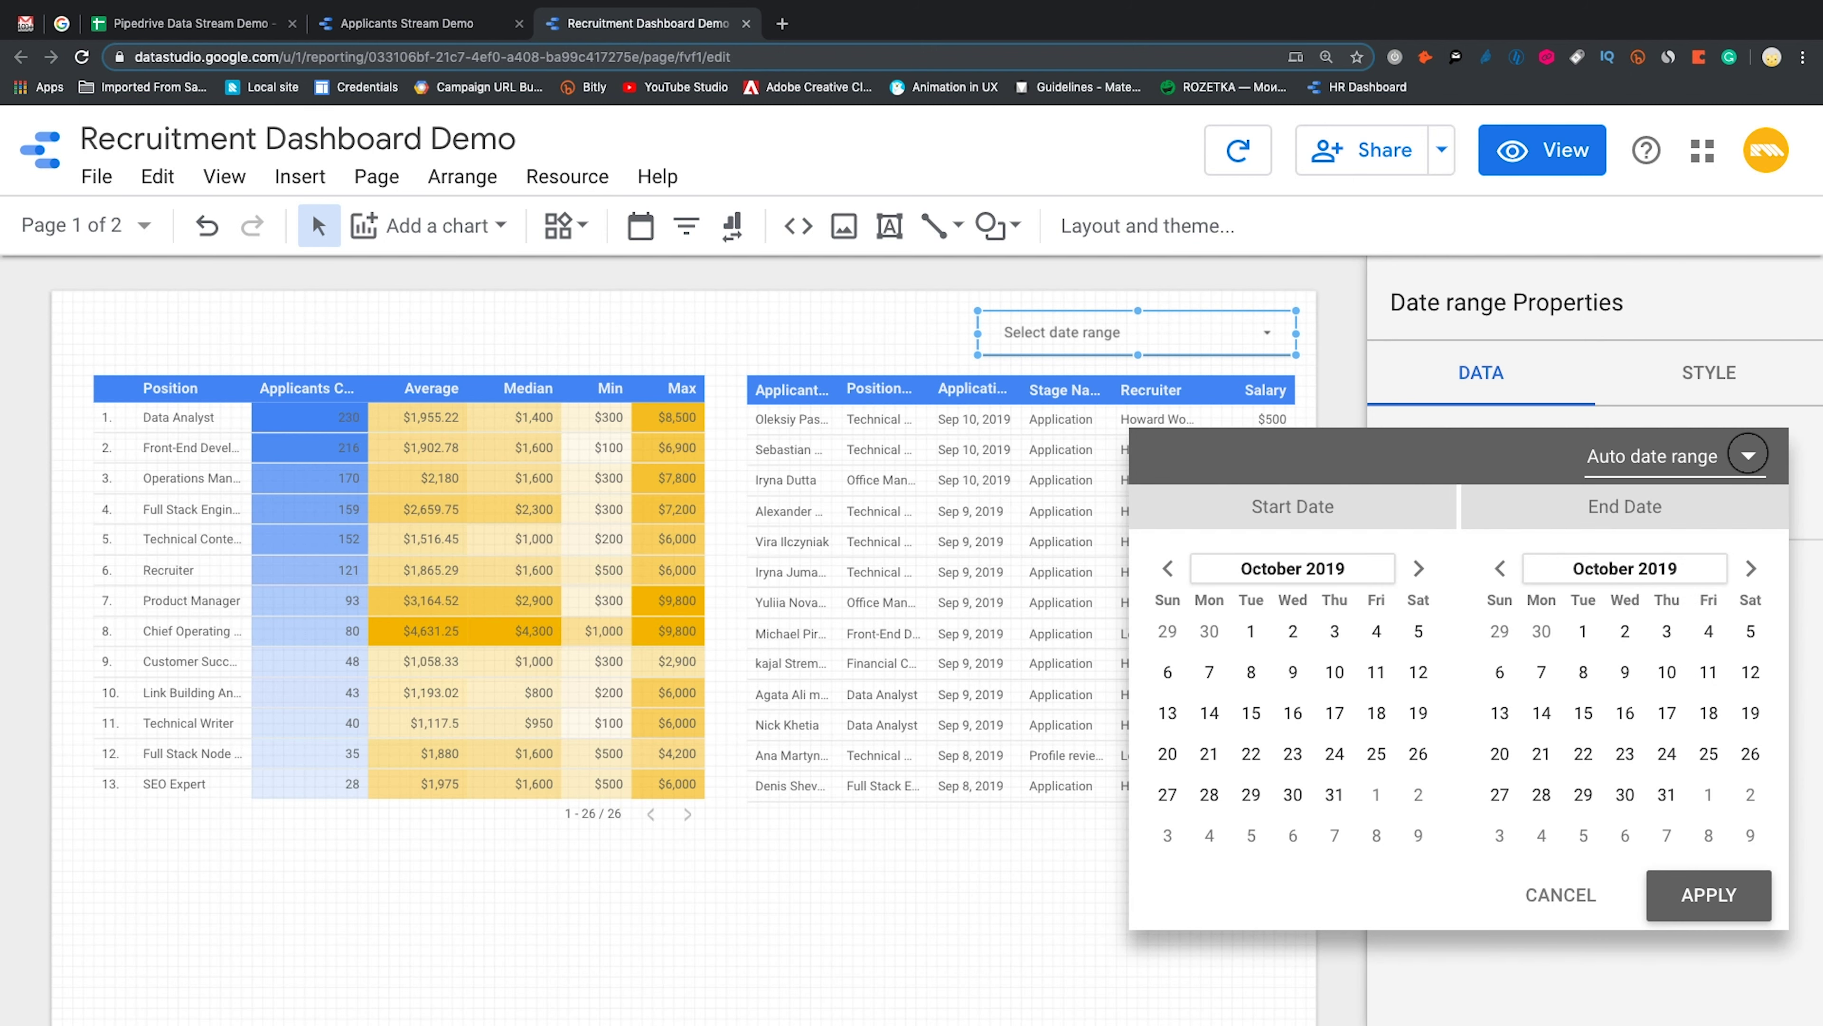
left_click(1748, 456)
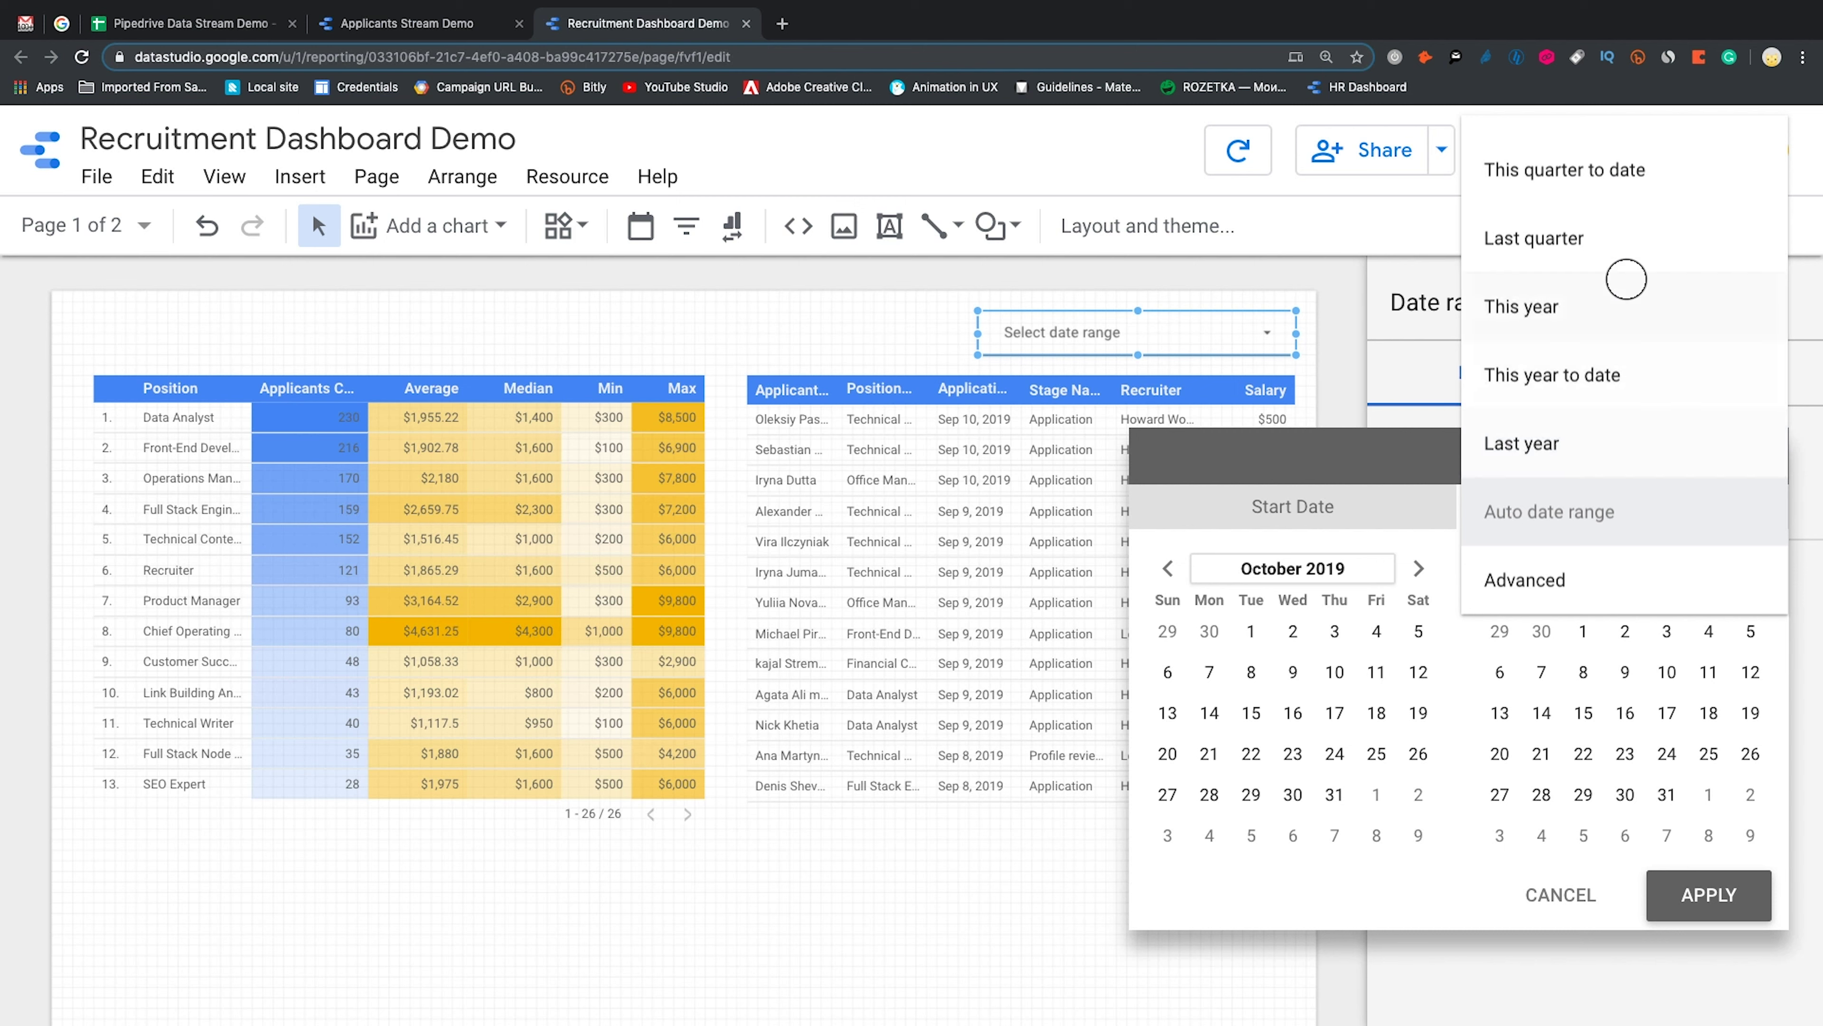
left_click(1591, 170)
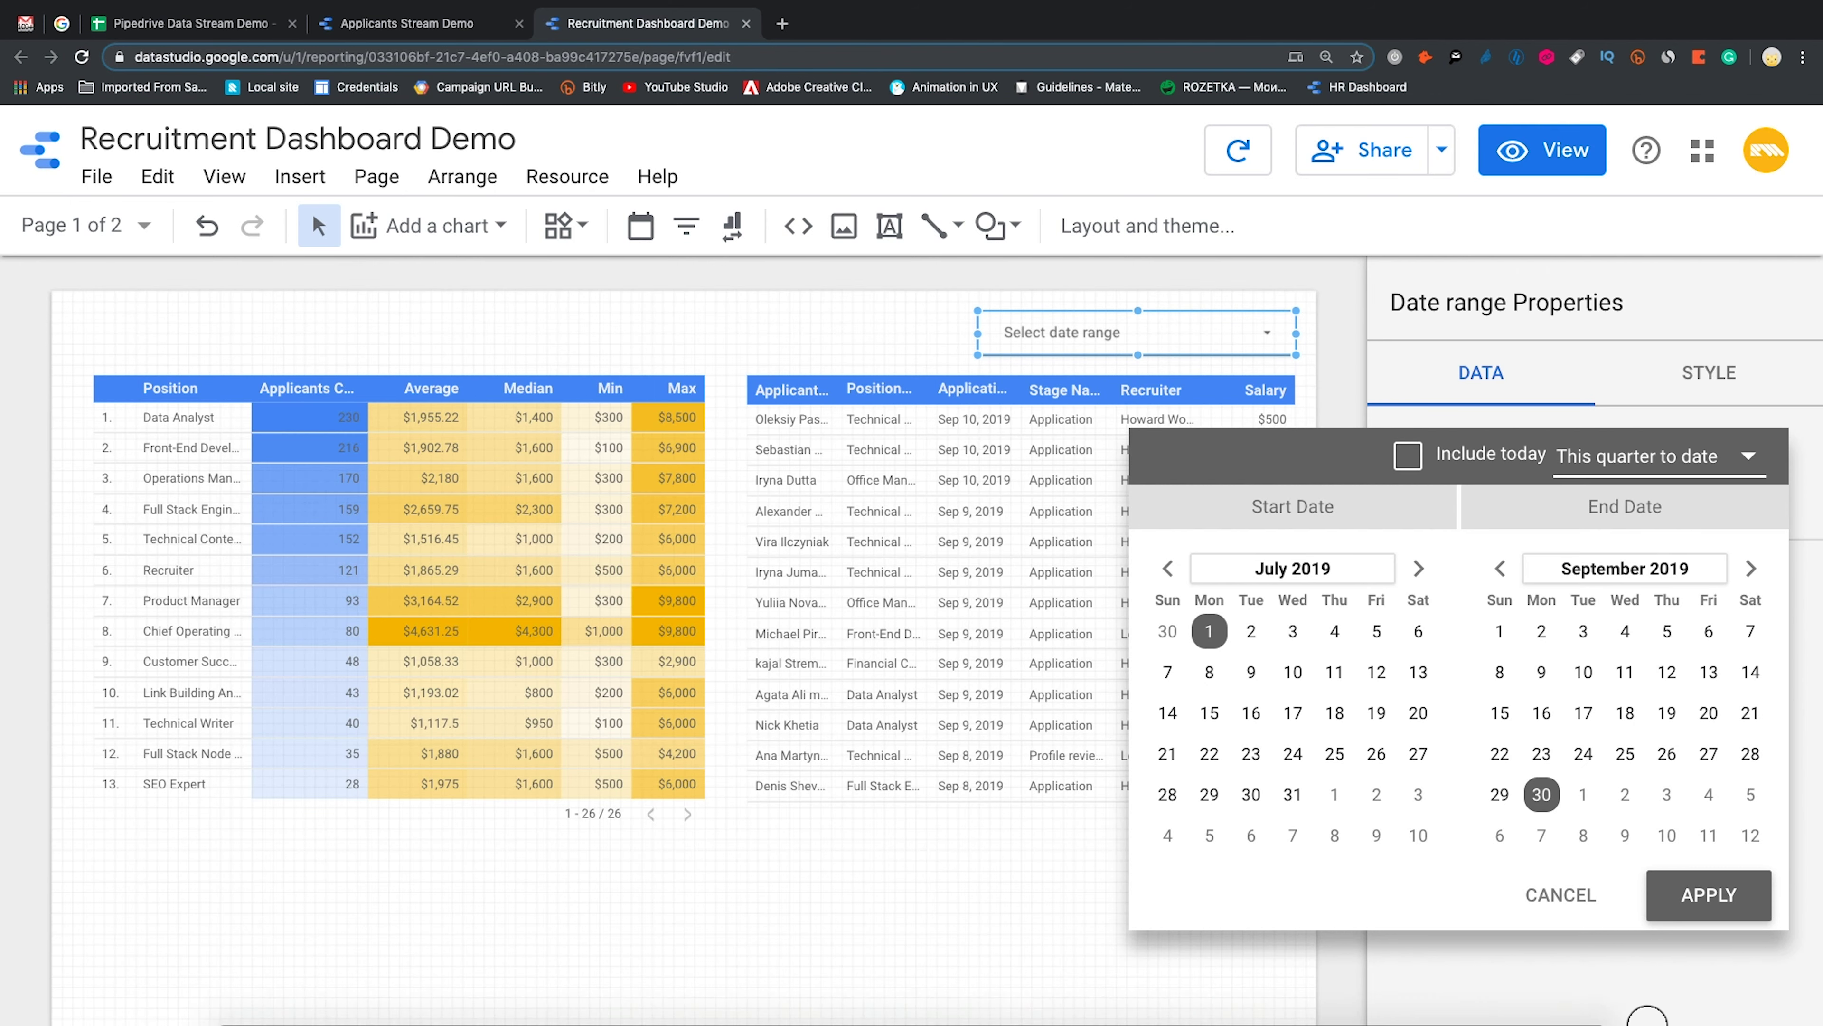
left_click(1702, 895)
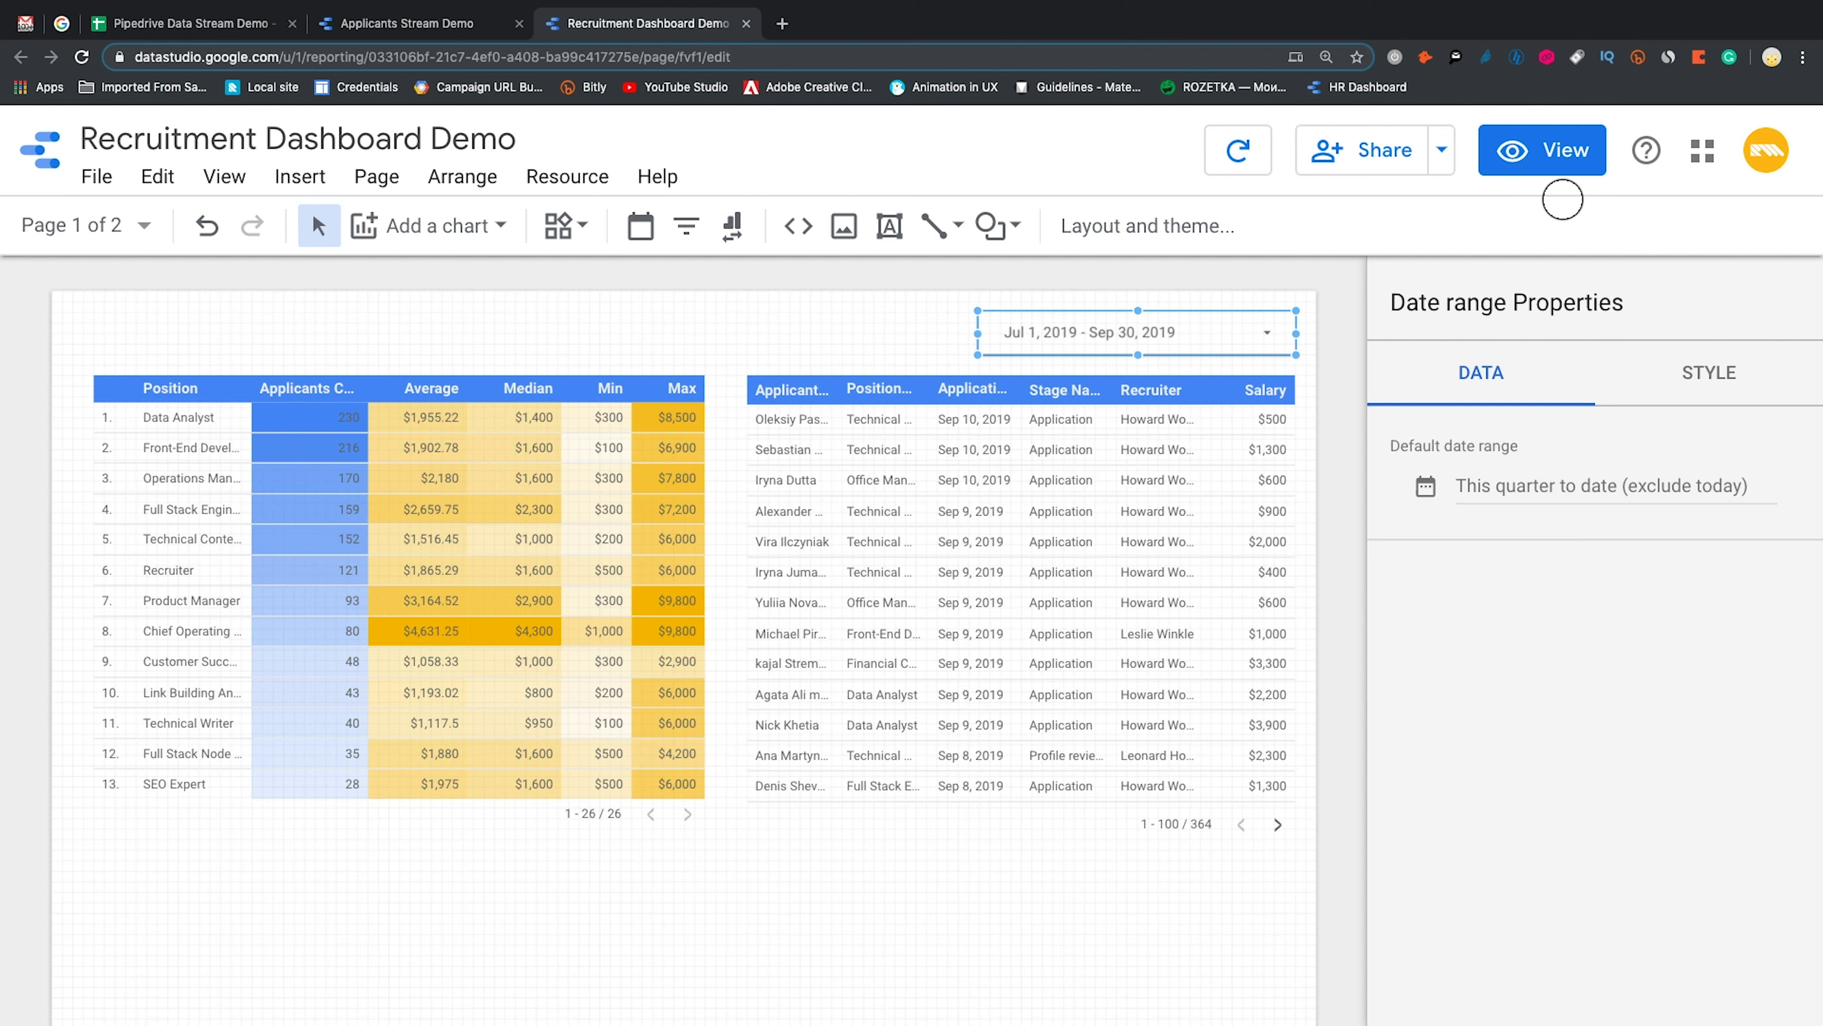
Preview the report, set the date range control to This year, then return to edit mode
left_click(1543, 153)
left_click(1436, 229)
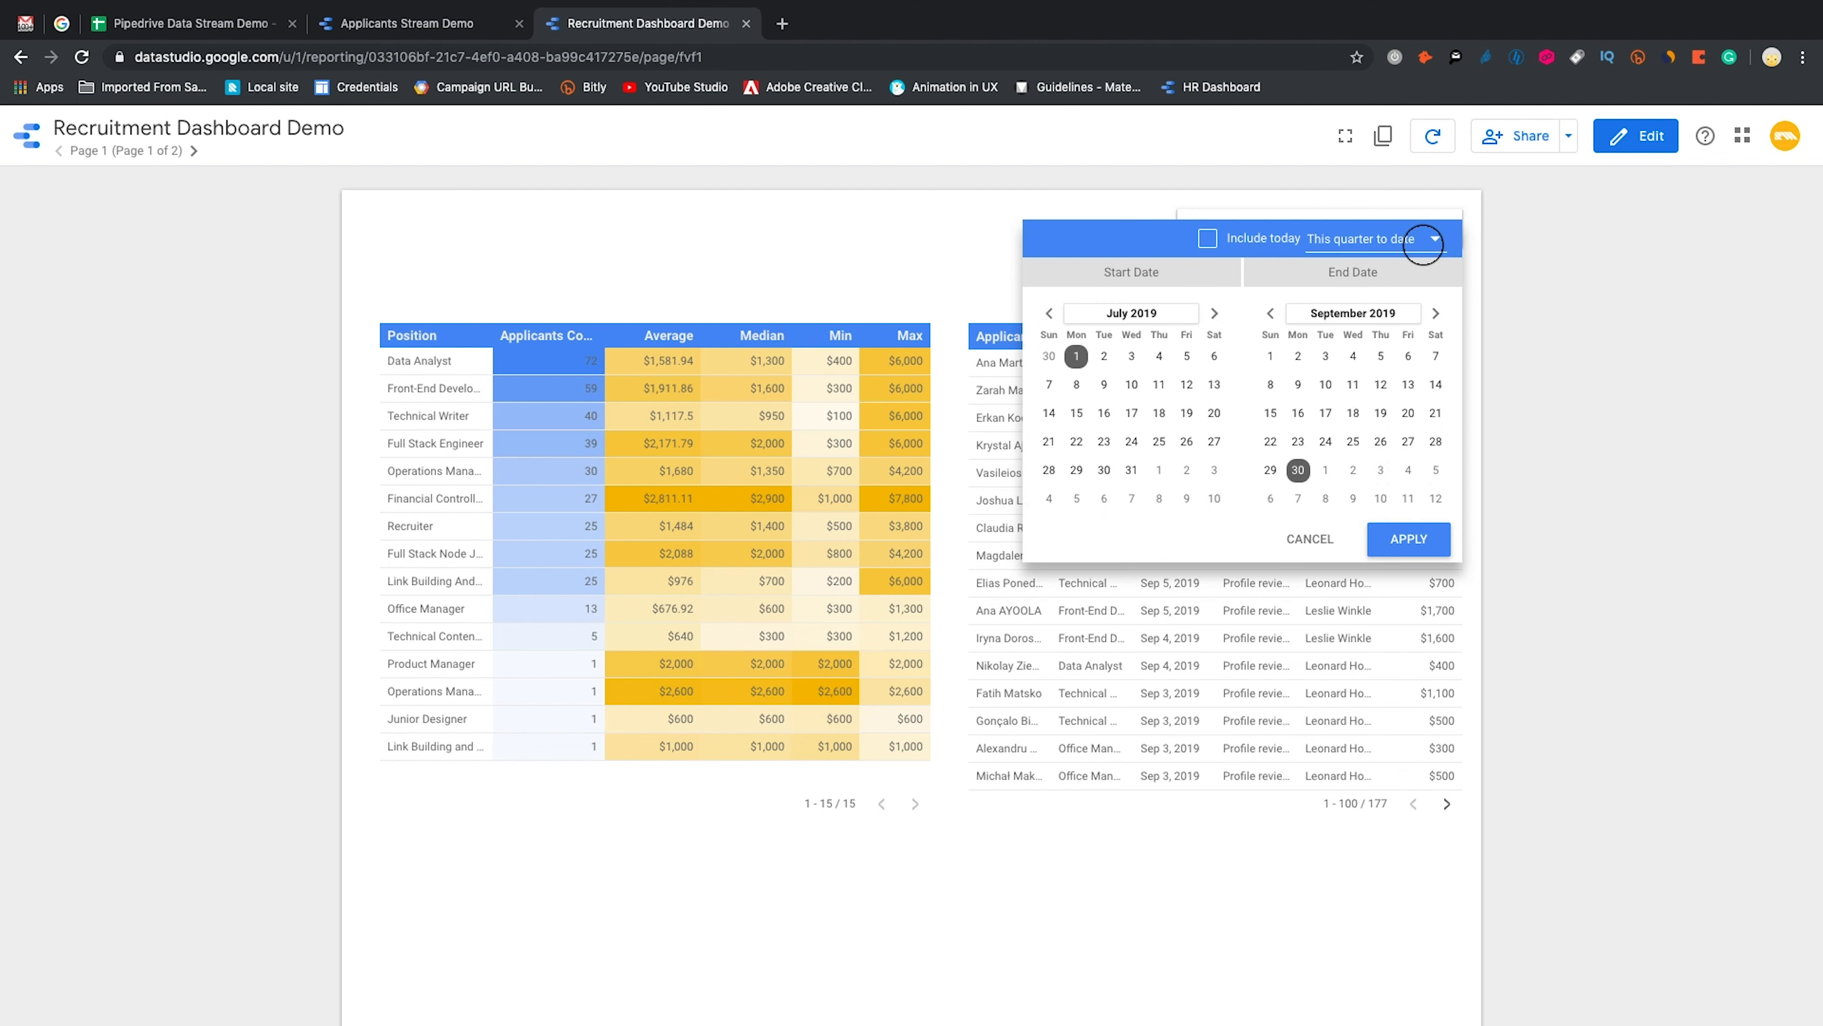
left_click(1416, 240)
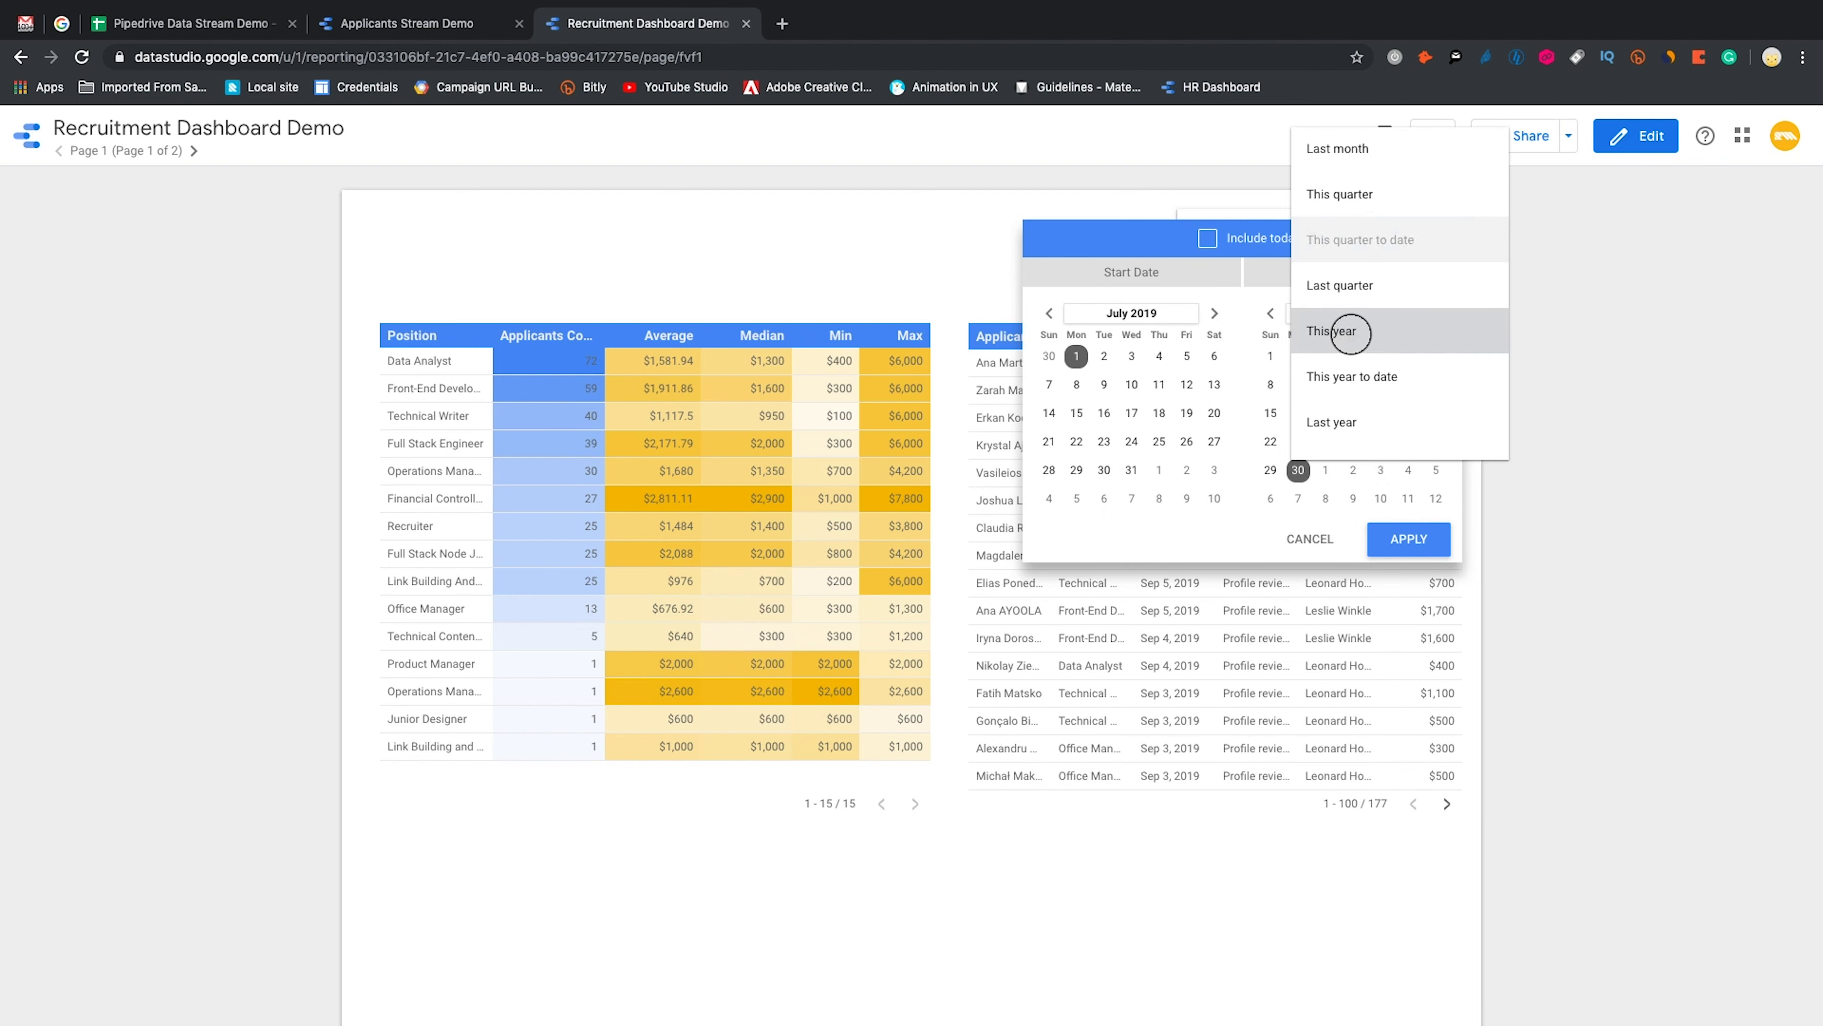
left_click(1350, 332)
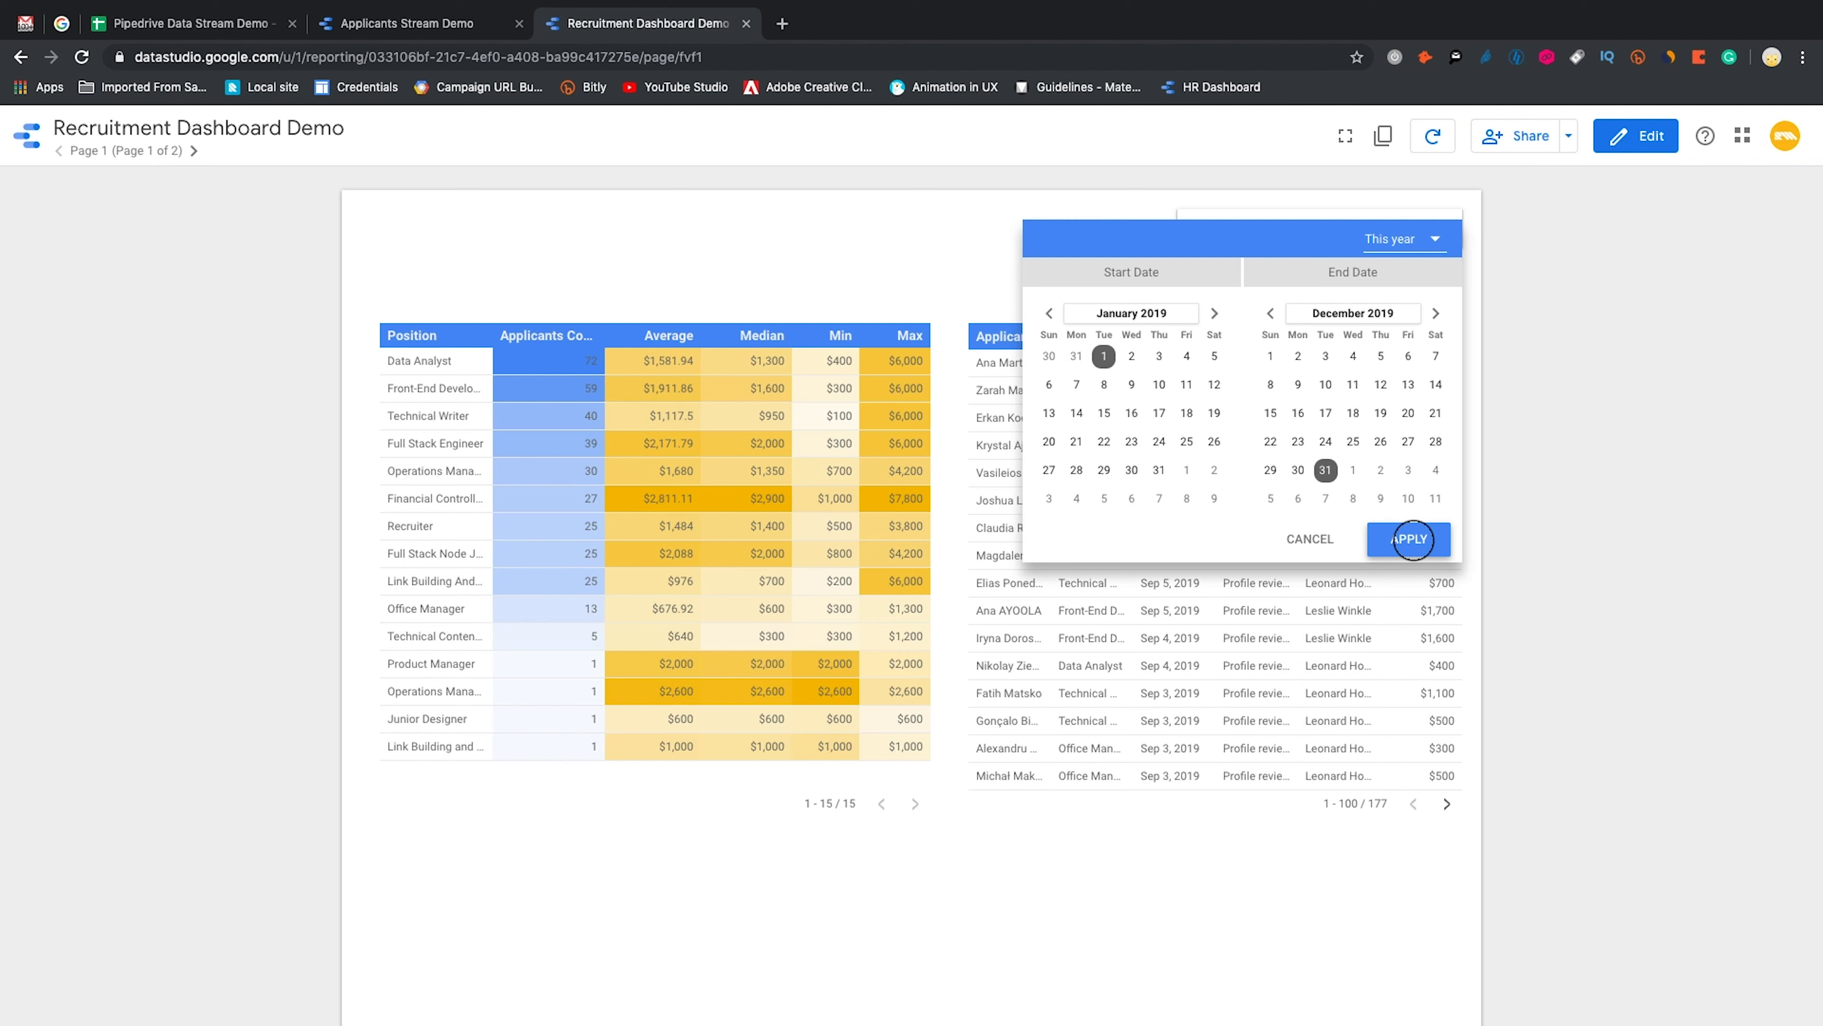
left_click(1411, 538)
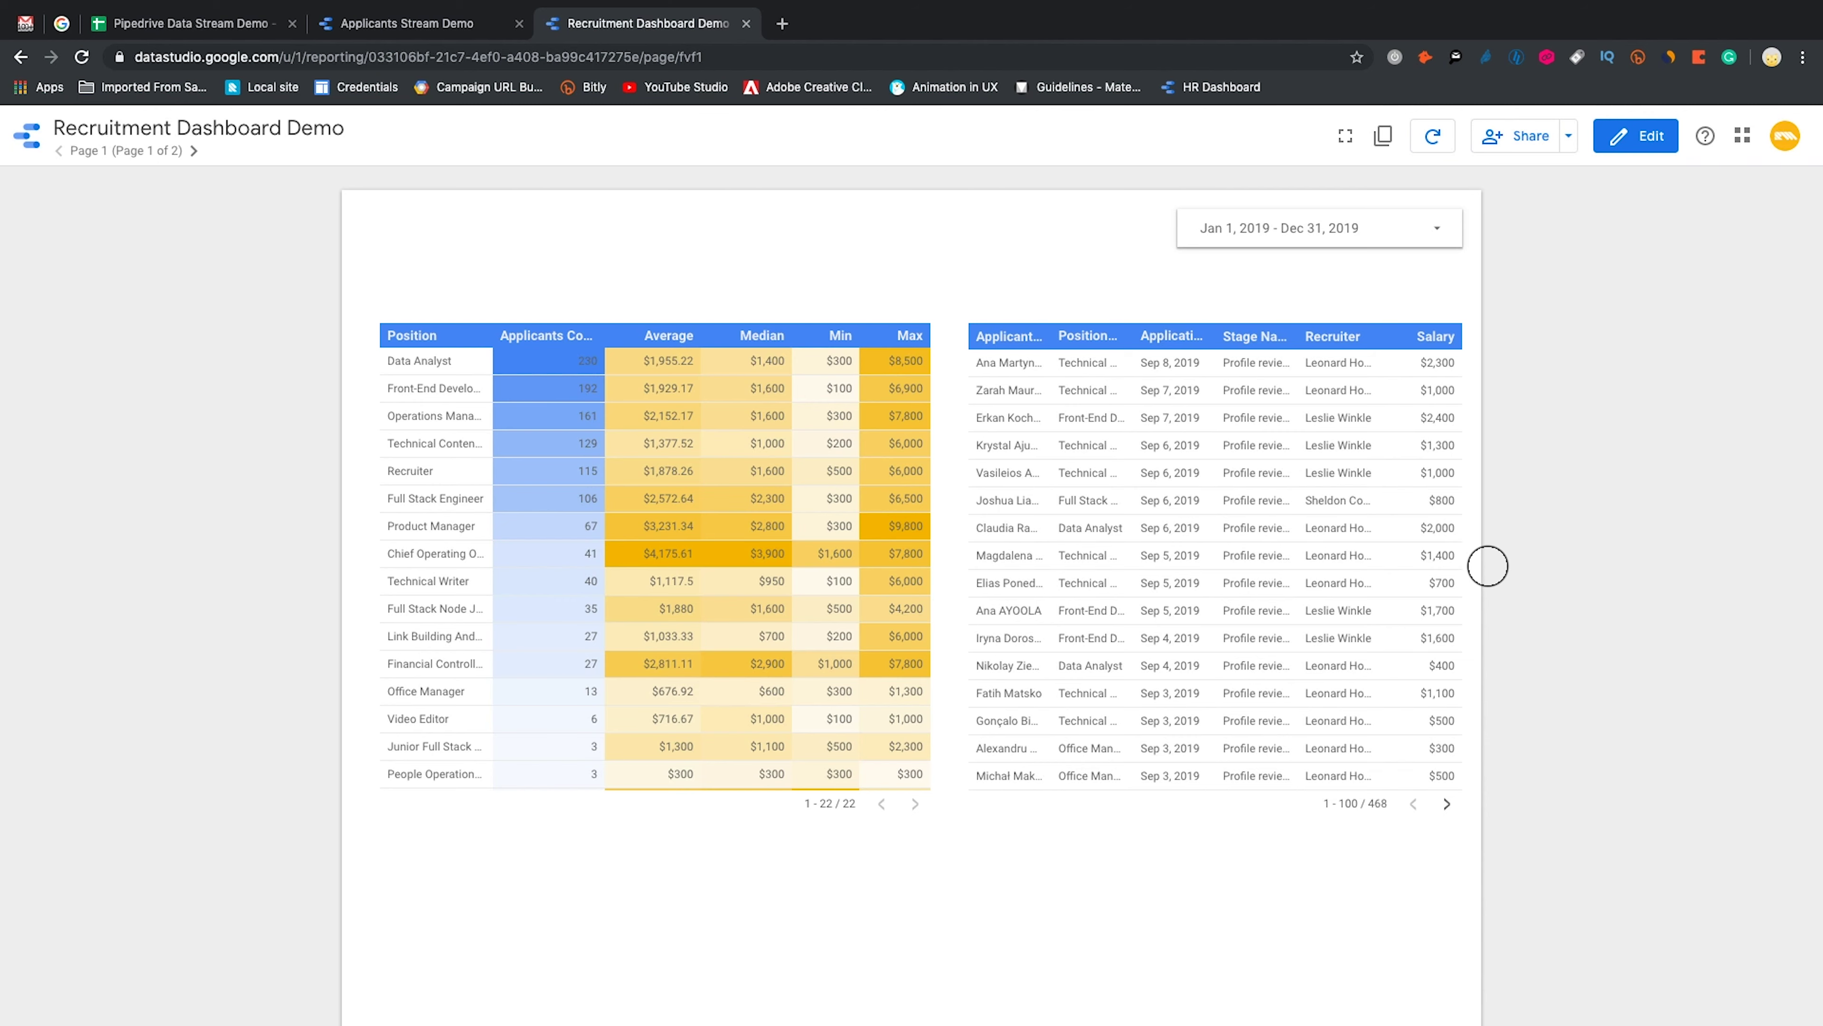
left_click(1637, 135)
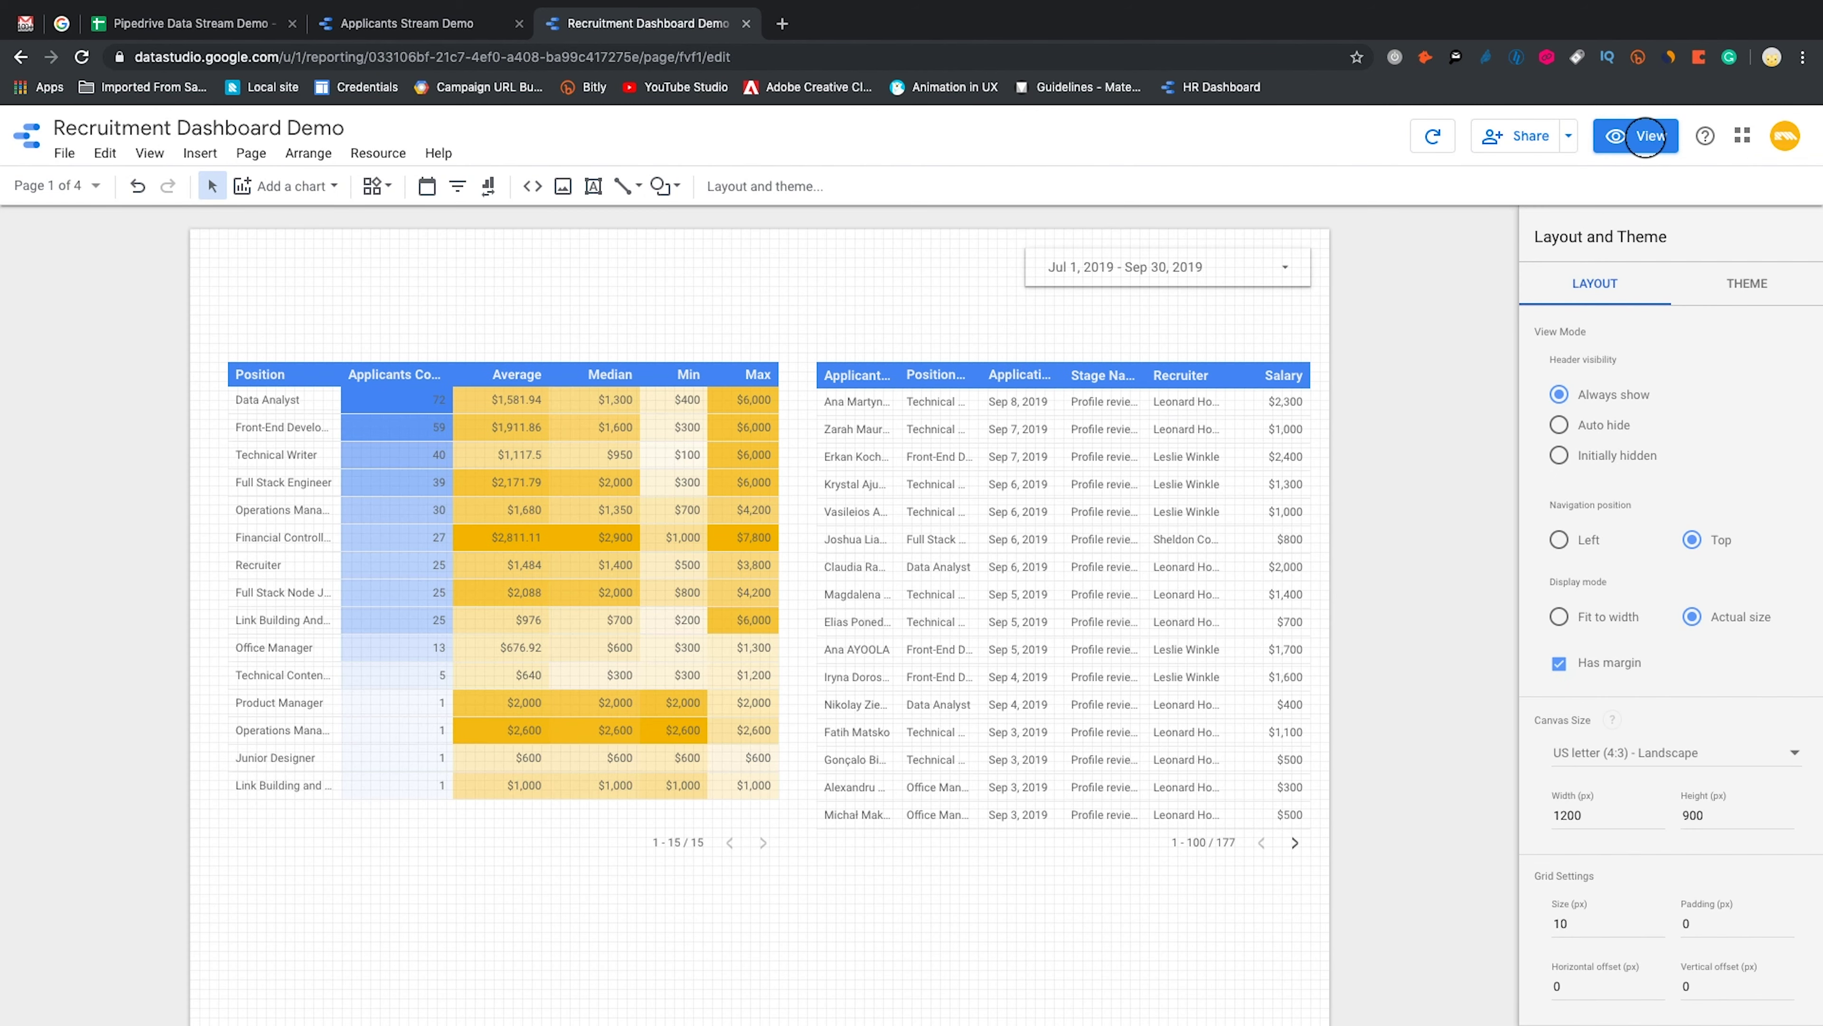
Place a filter control above the tables using the Country dimension instead of date range
left_click(686, 226)
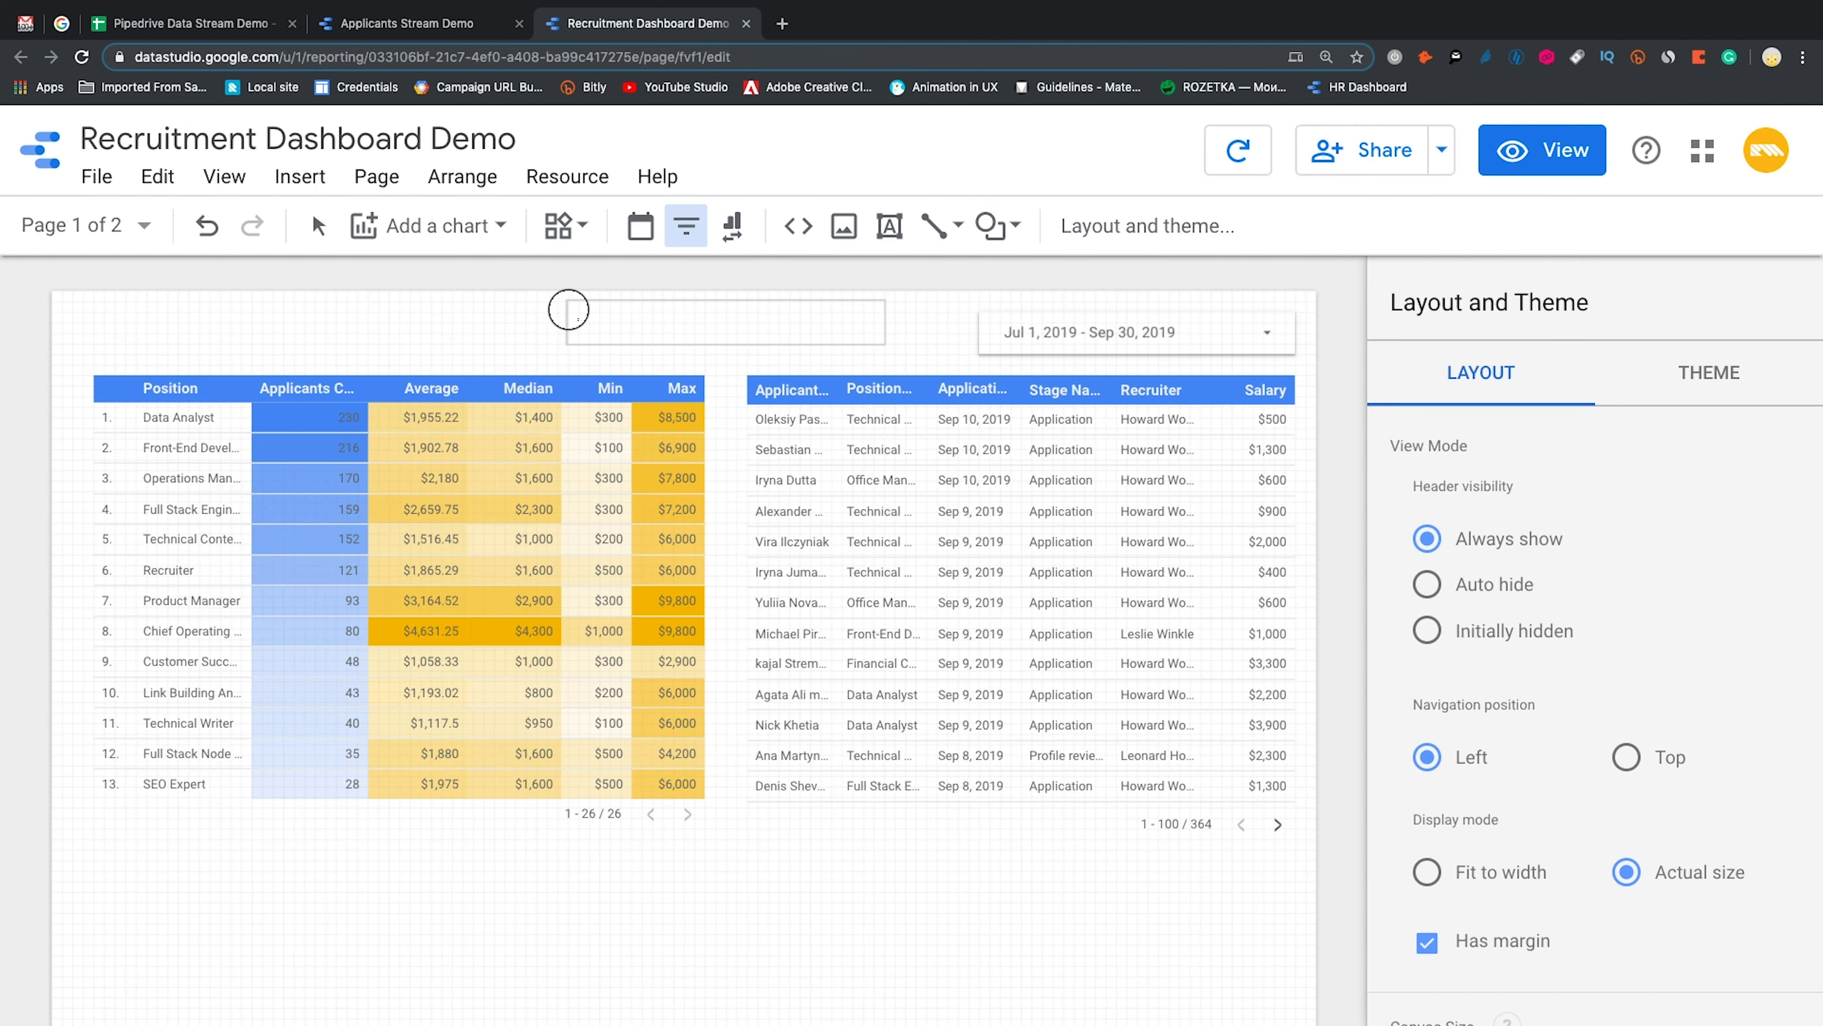
left_click(579, 316)
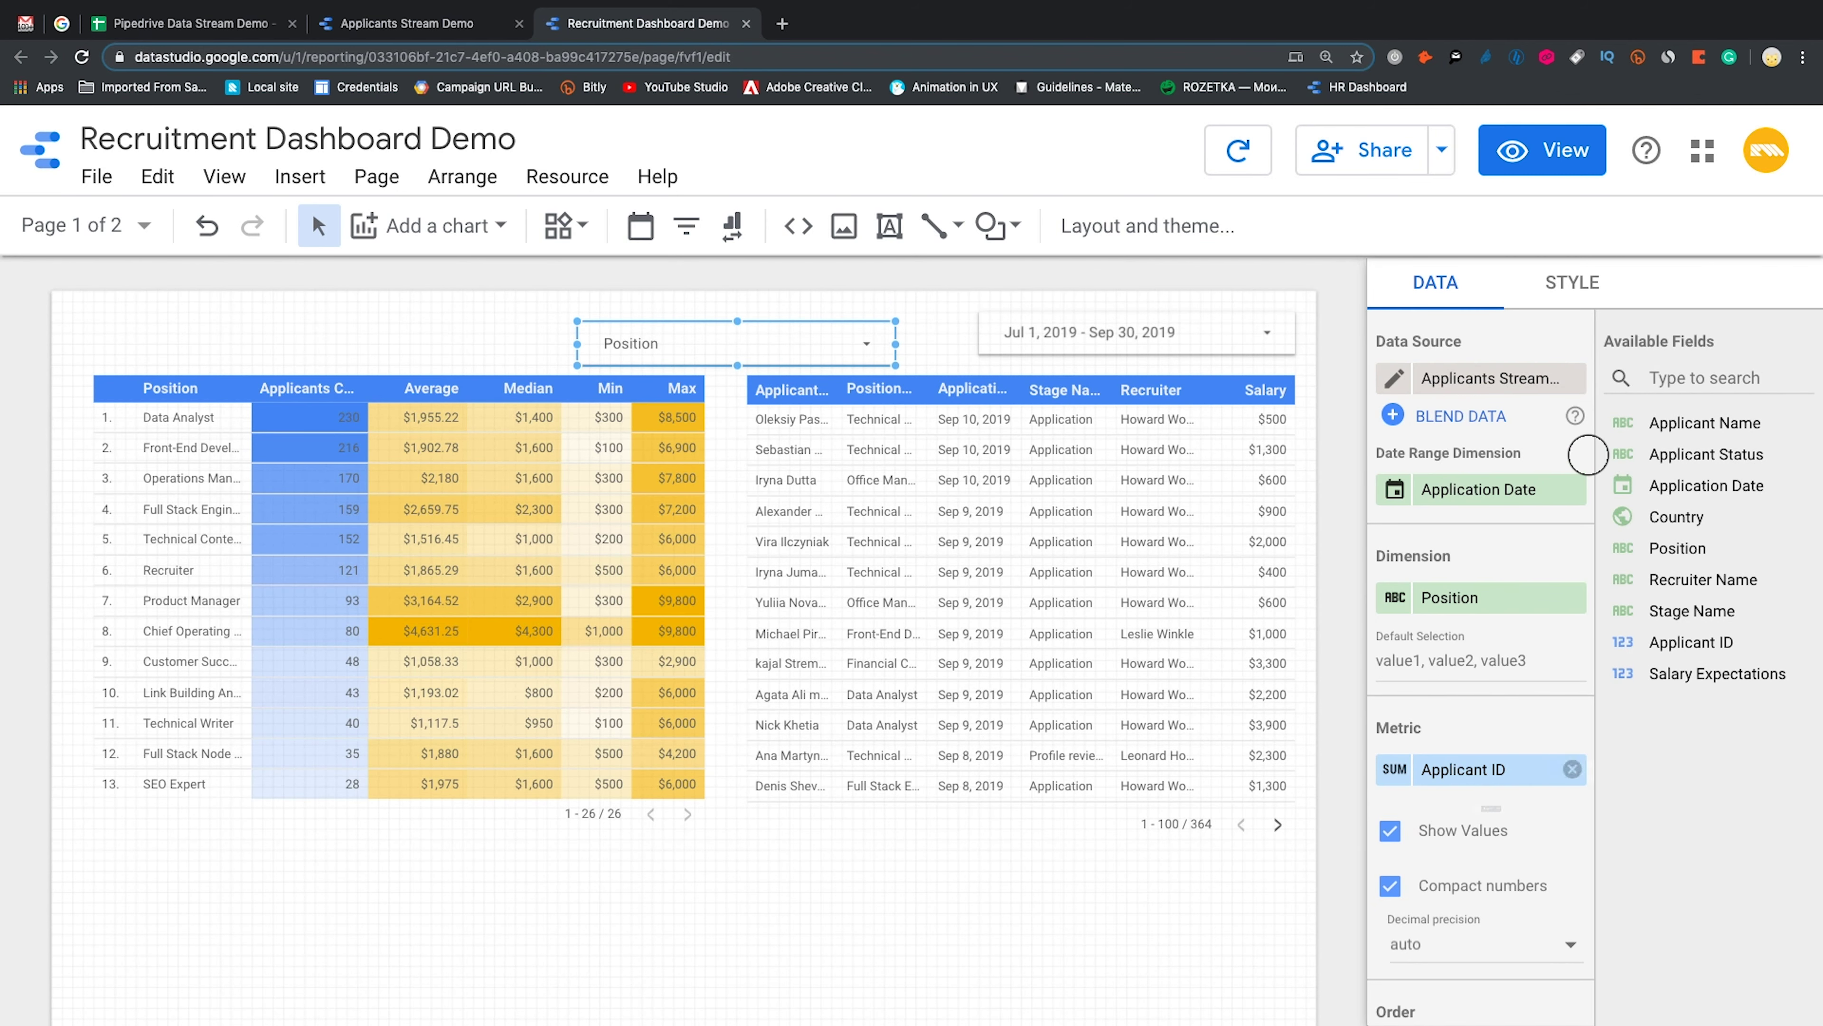
left_click(1571, 489)
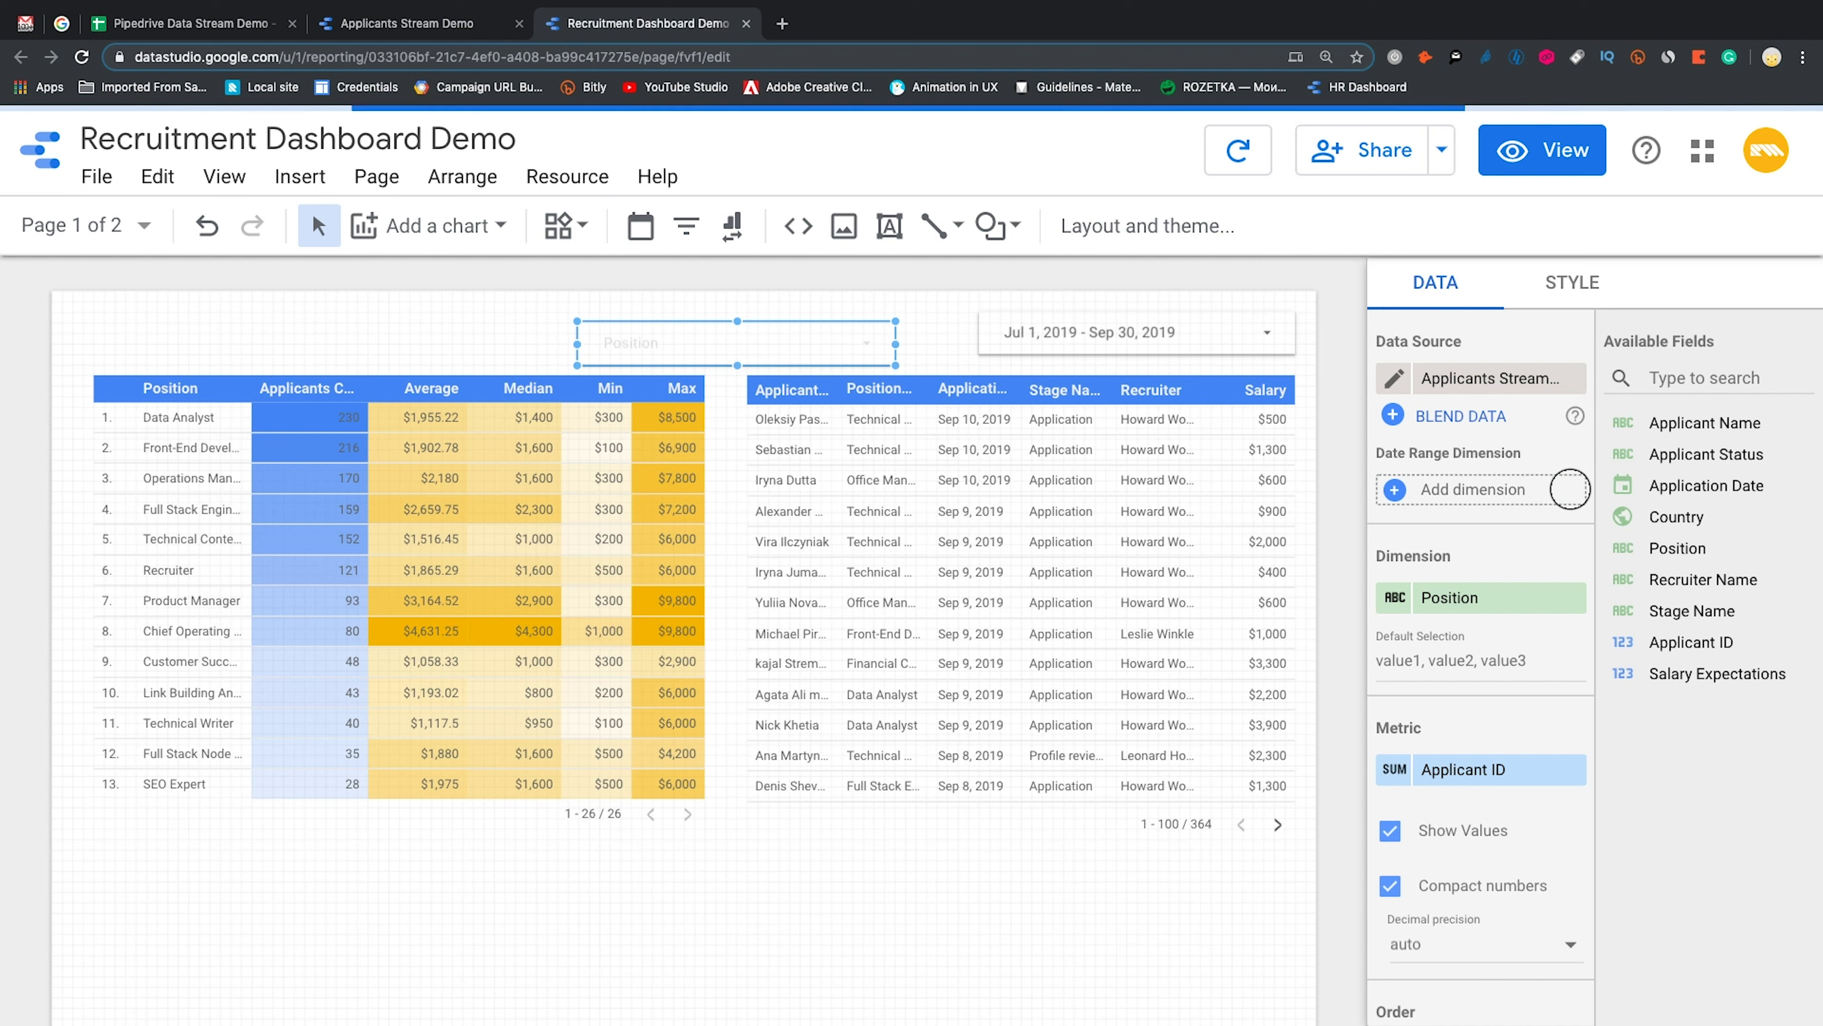
left_click(1490, 602)
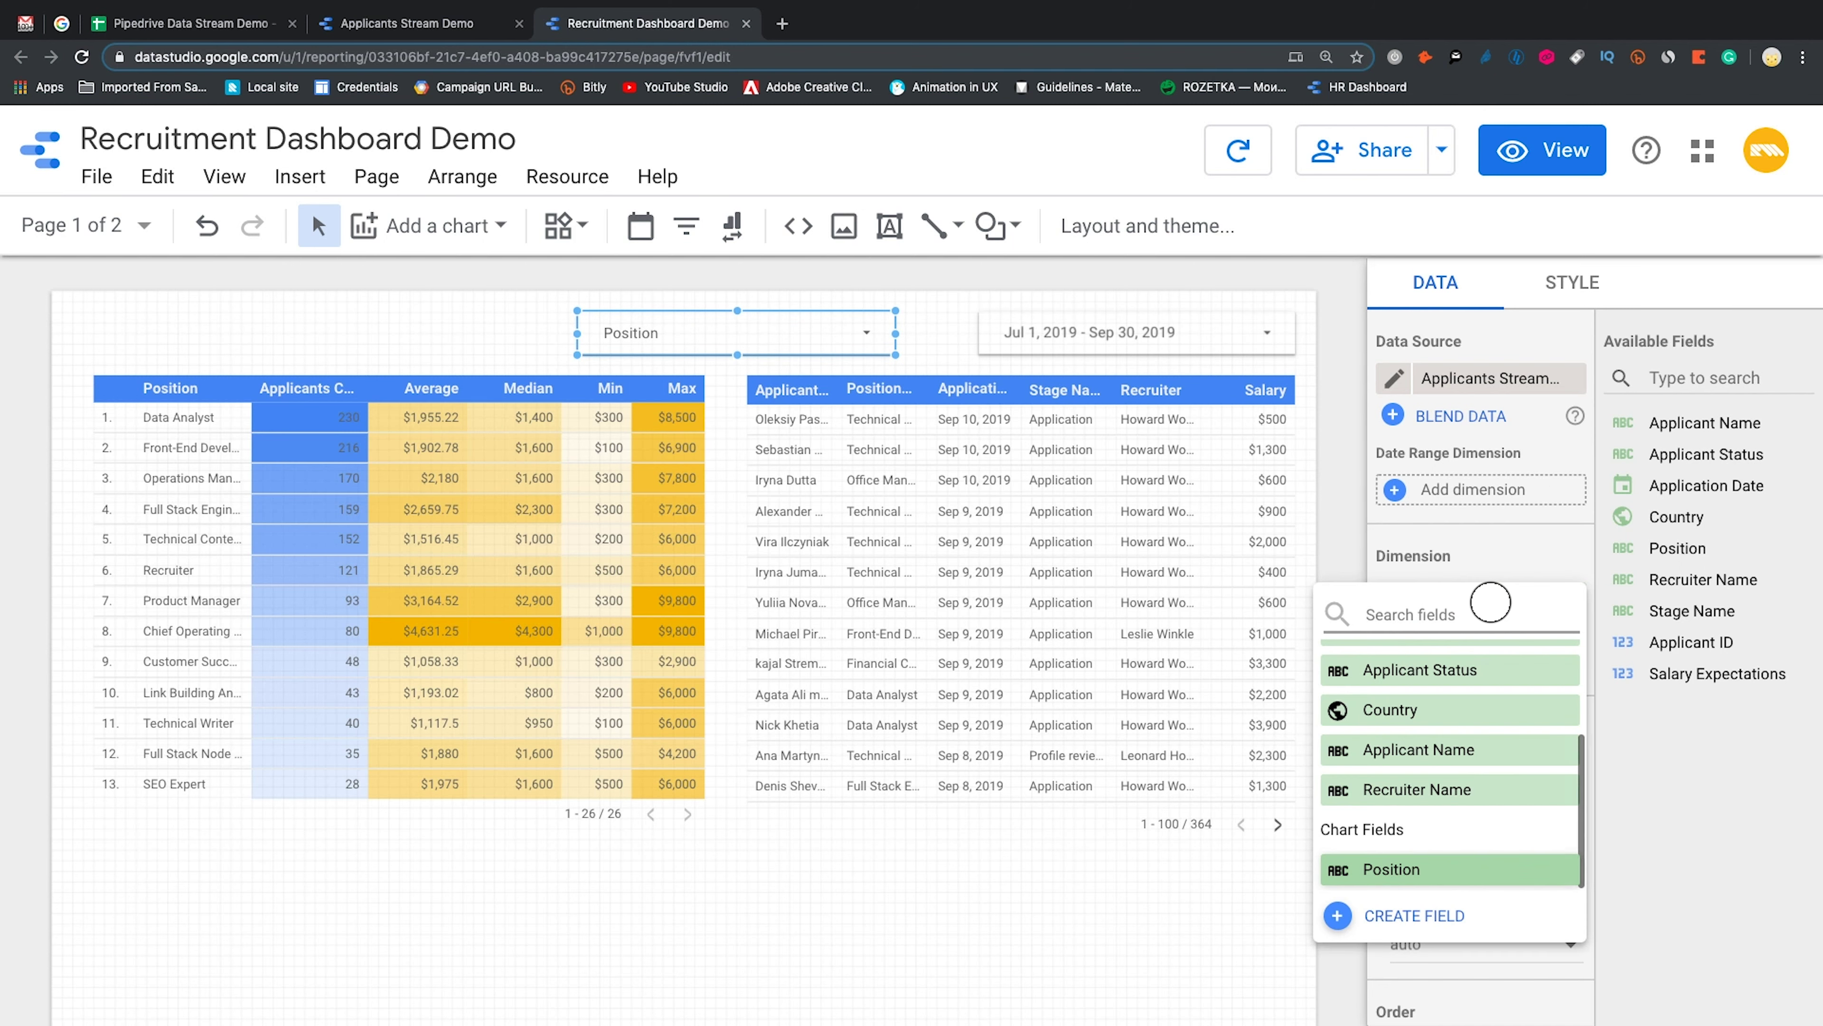
left_click(1436, 709)
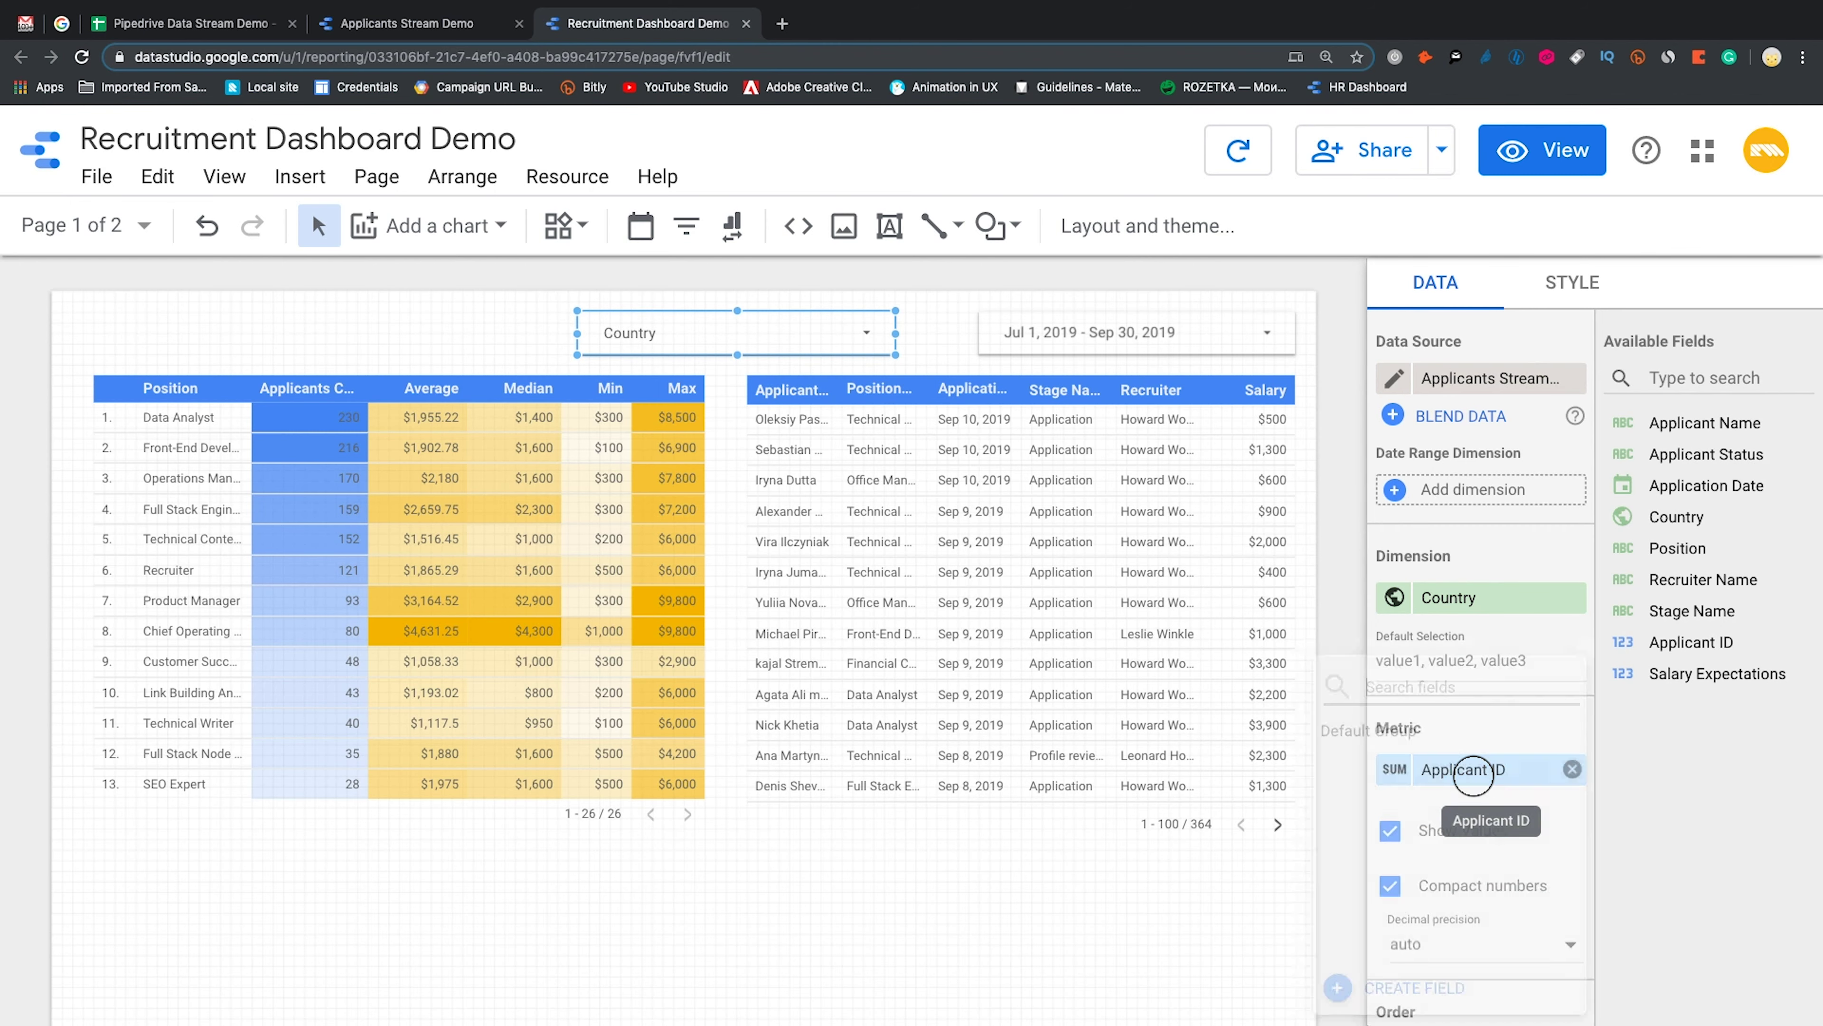
Set the filter's Applicant ID metric aggregation to Count
left_click(1479, 768)
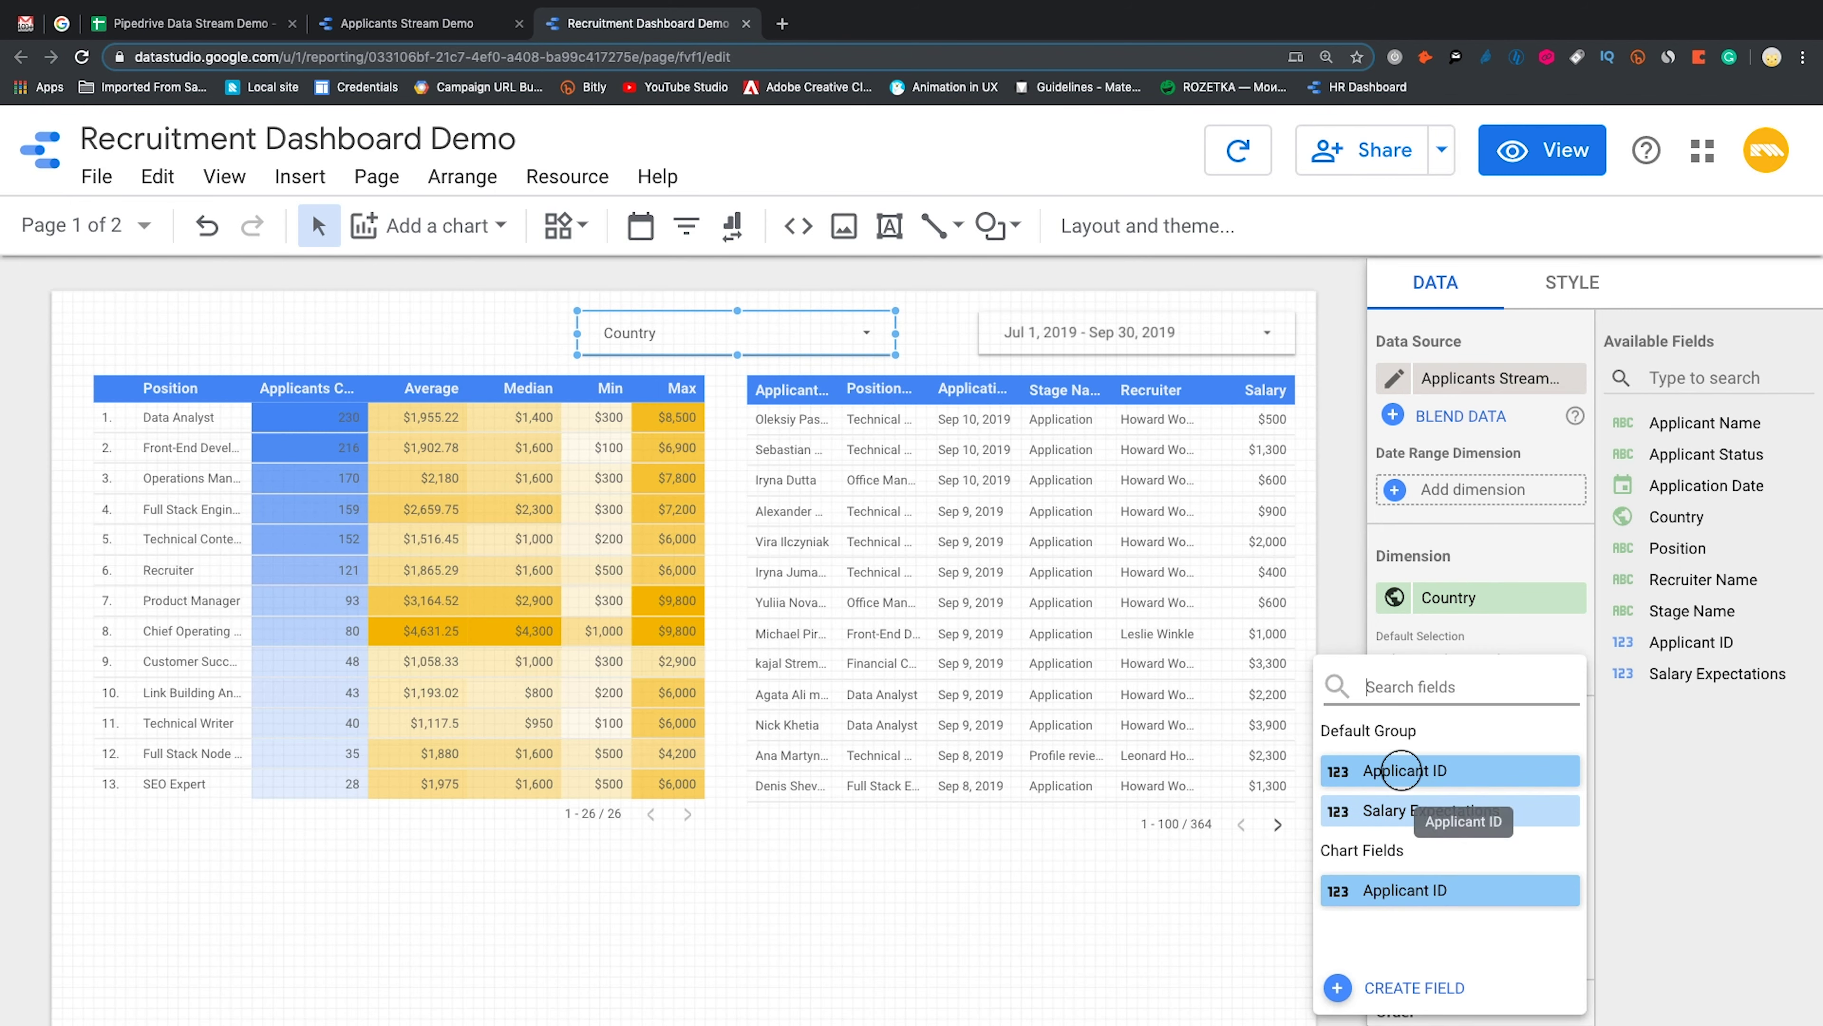
left_click(1384, 769)
left_click(1389, 770)
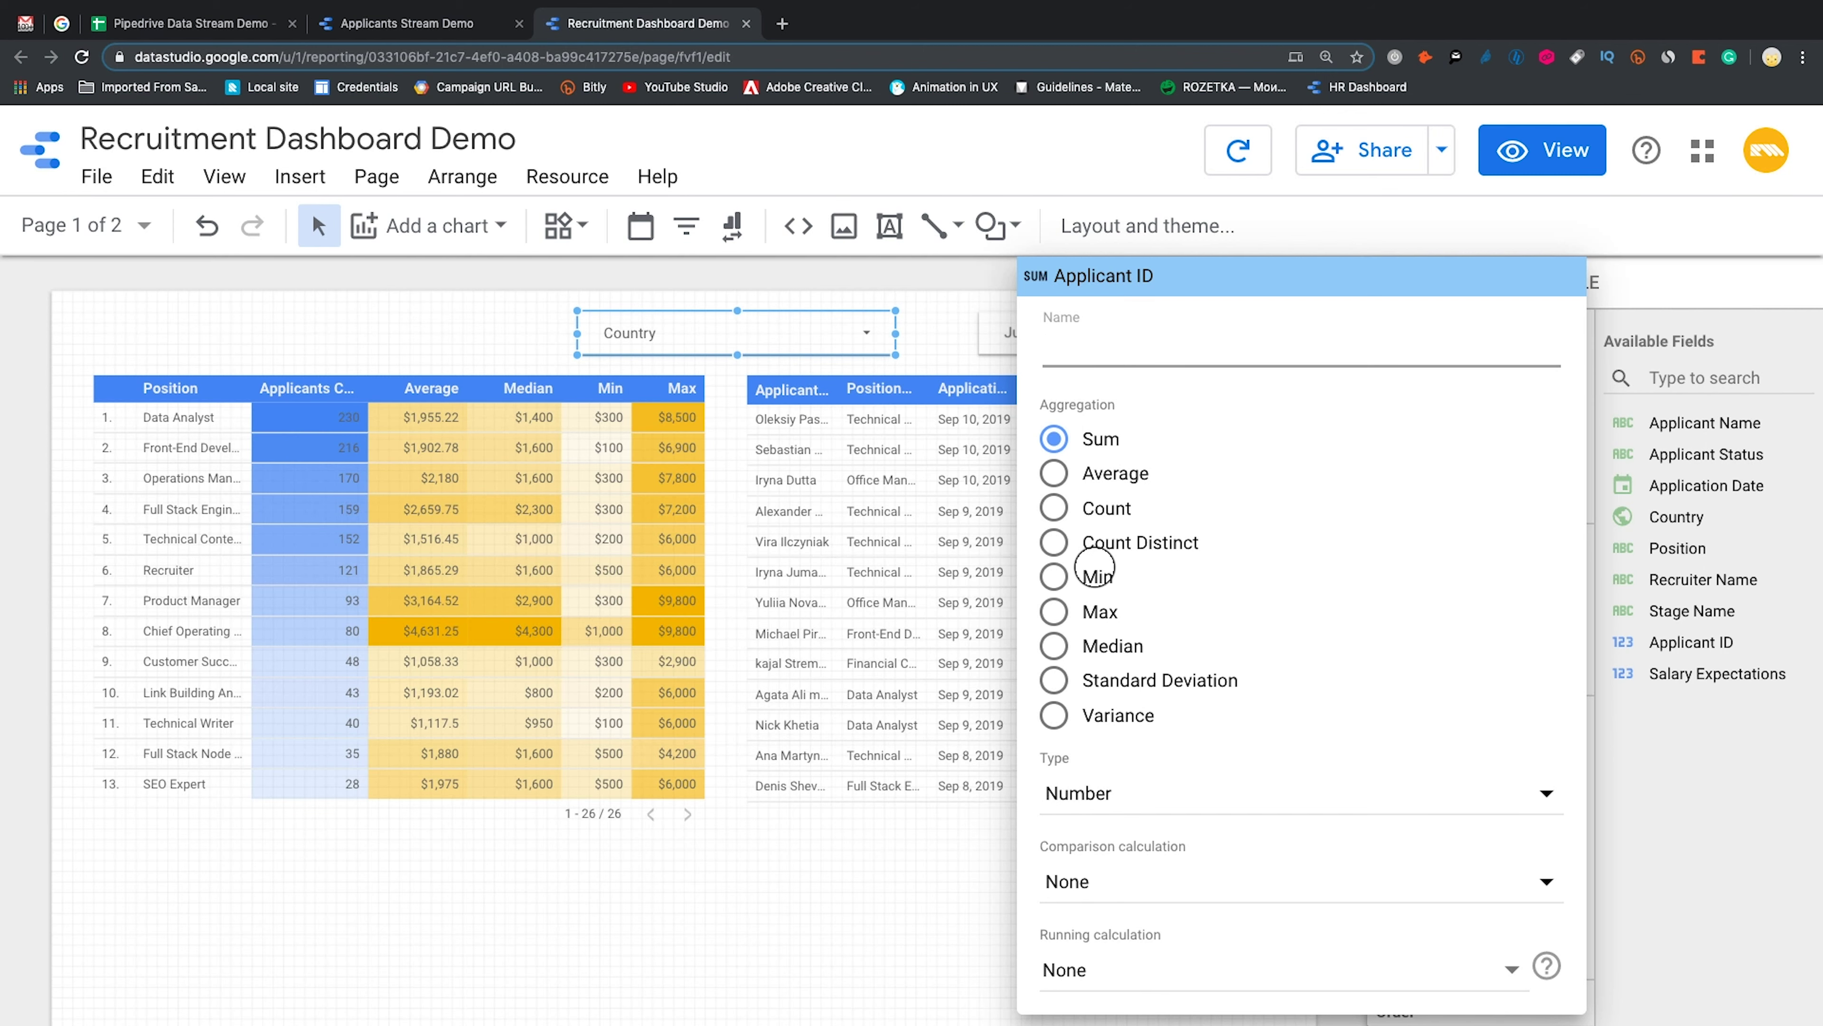
left_click(1054, 509)
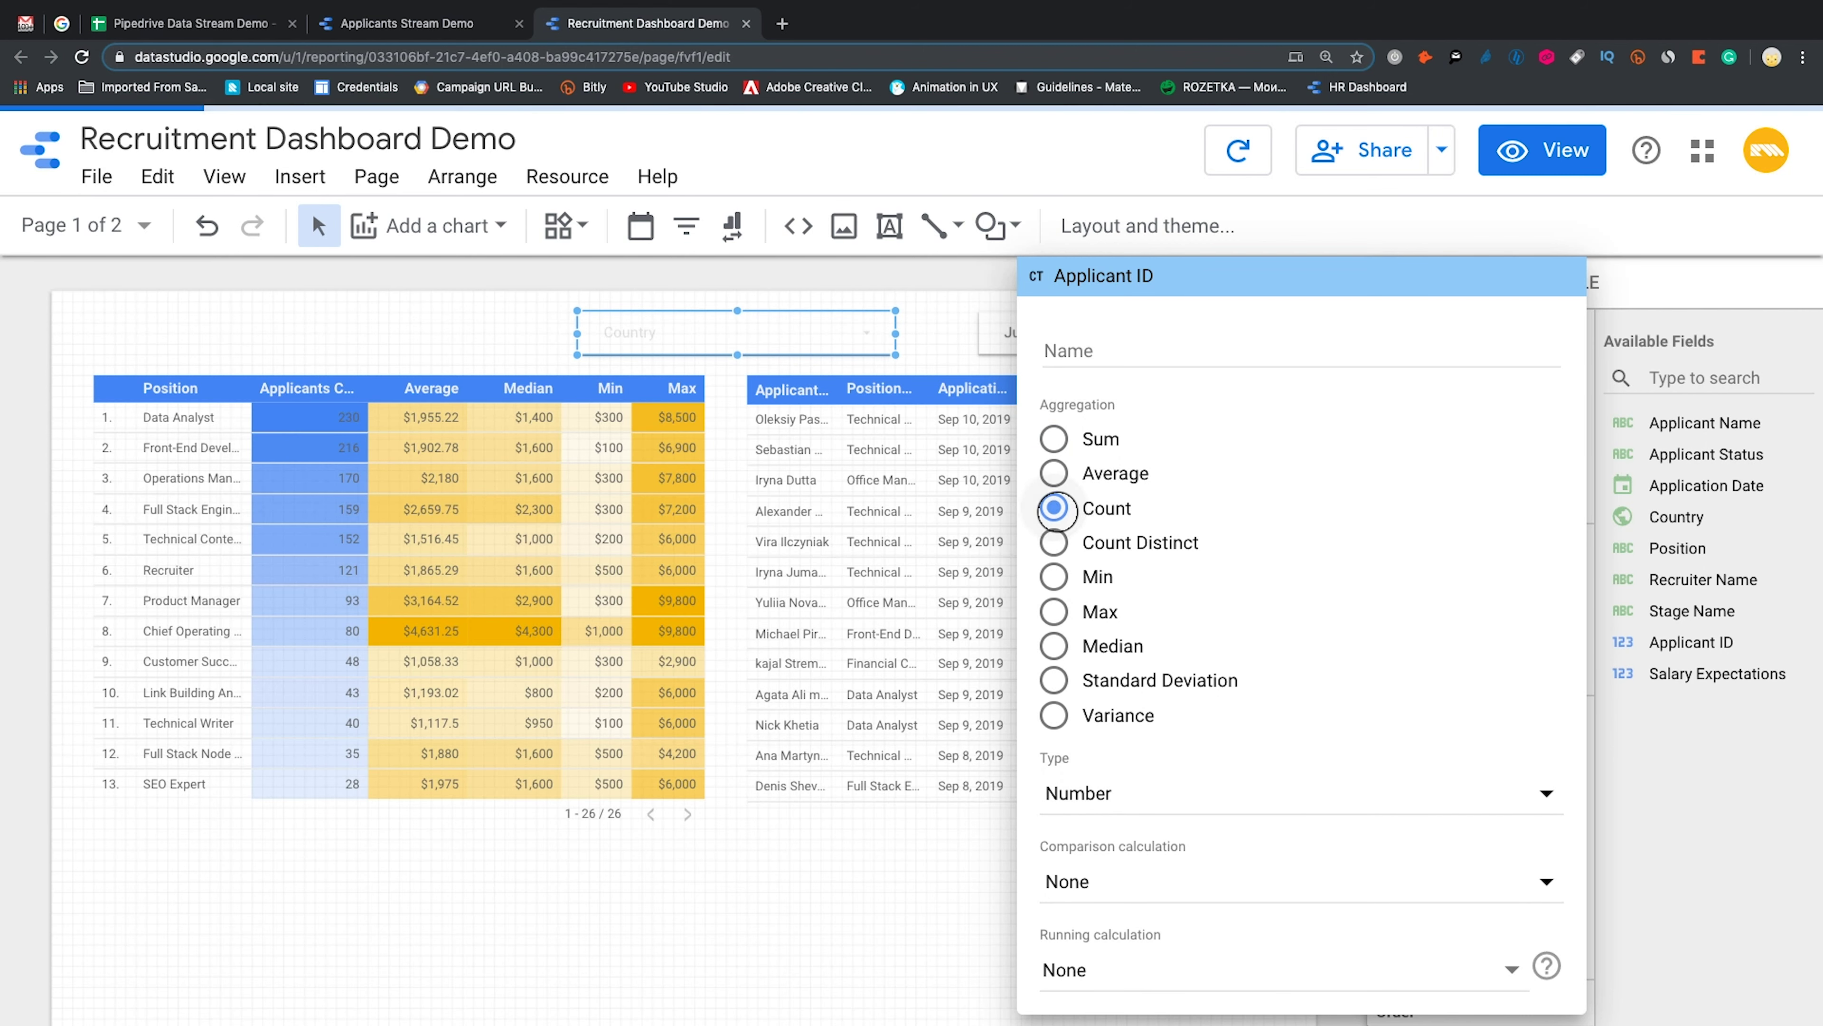
left_click(1728, 888)
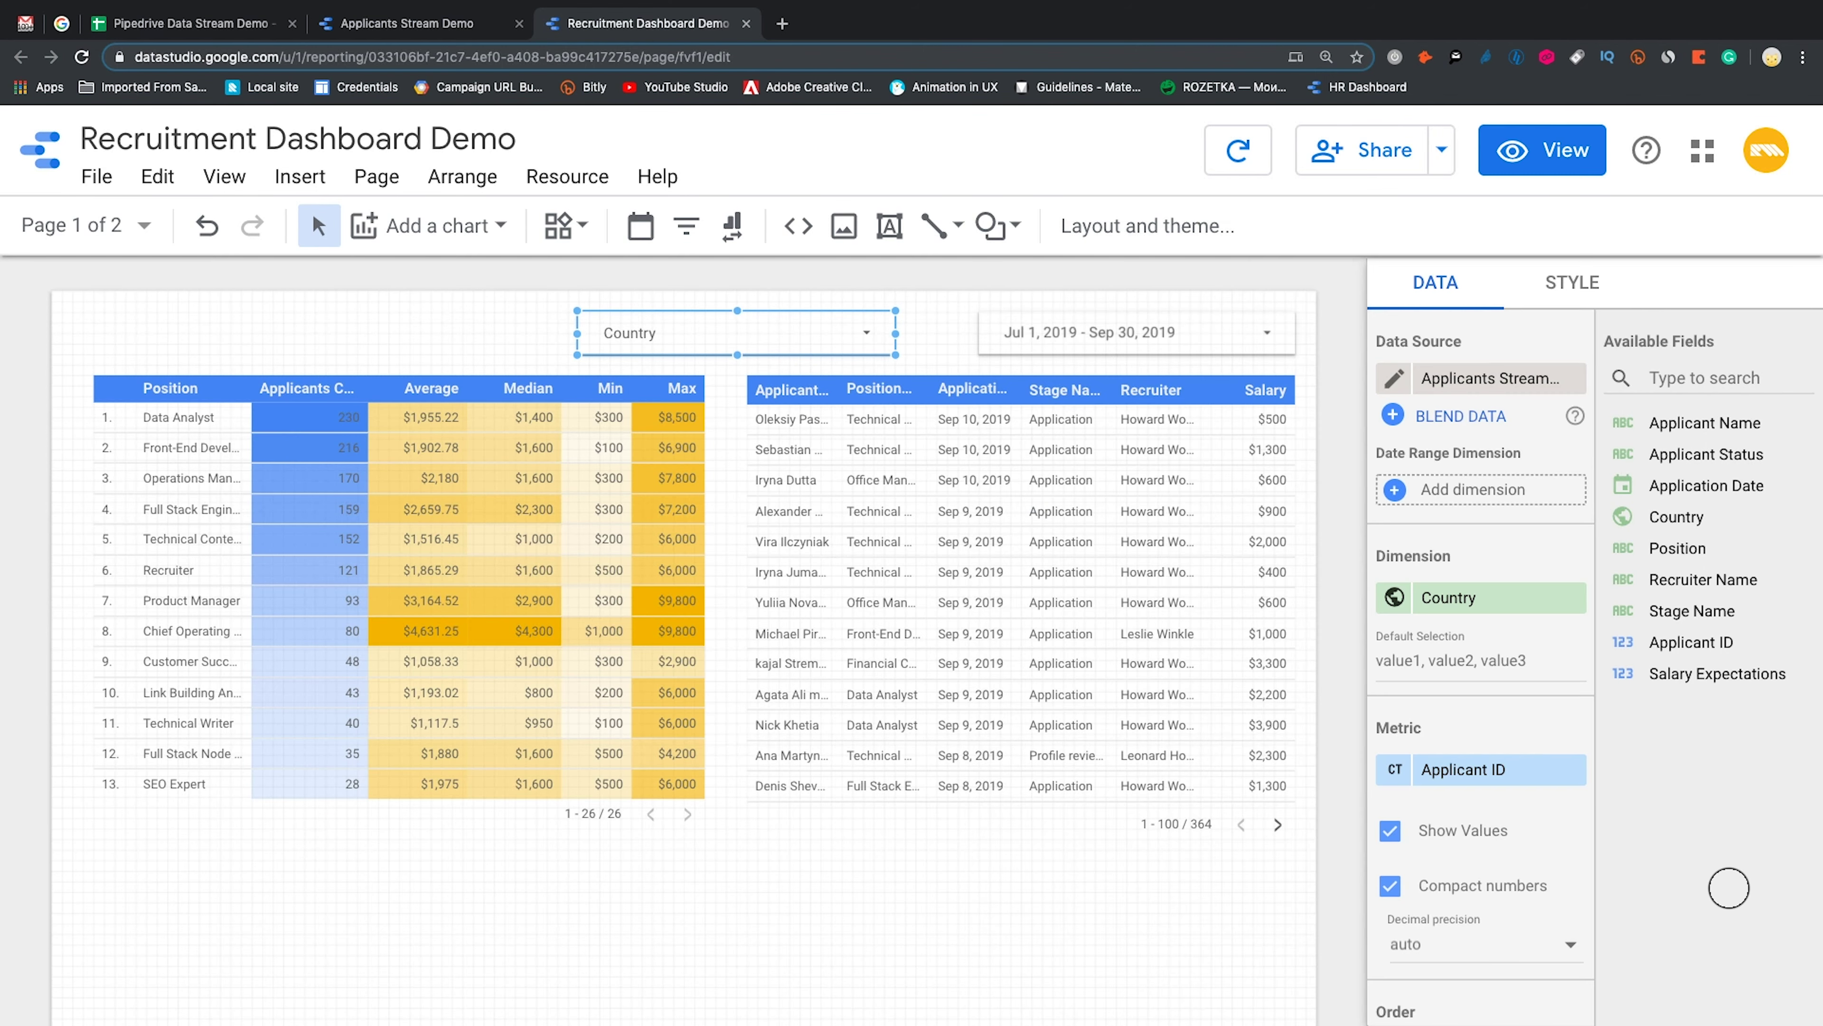
In view mode, set the Country filter to show only Singapore
left_click(1512, 152)
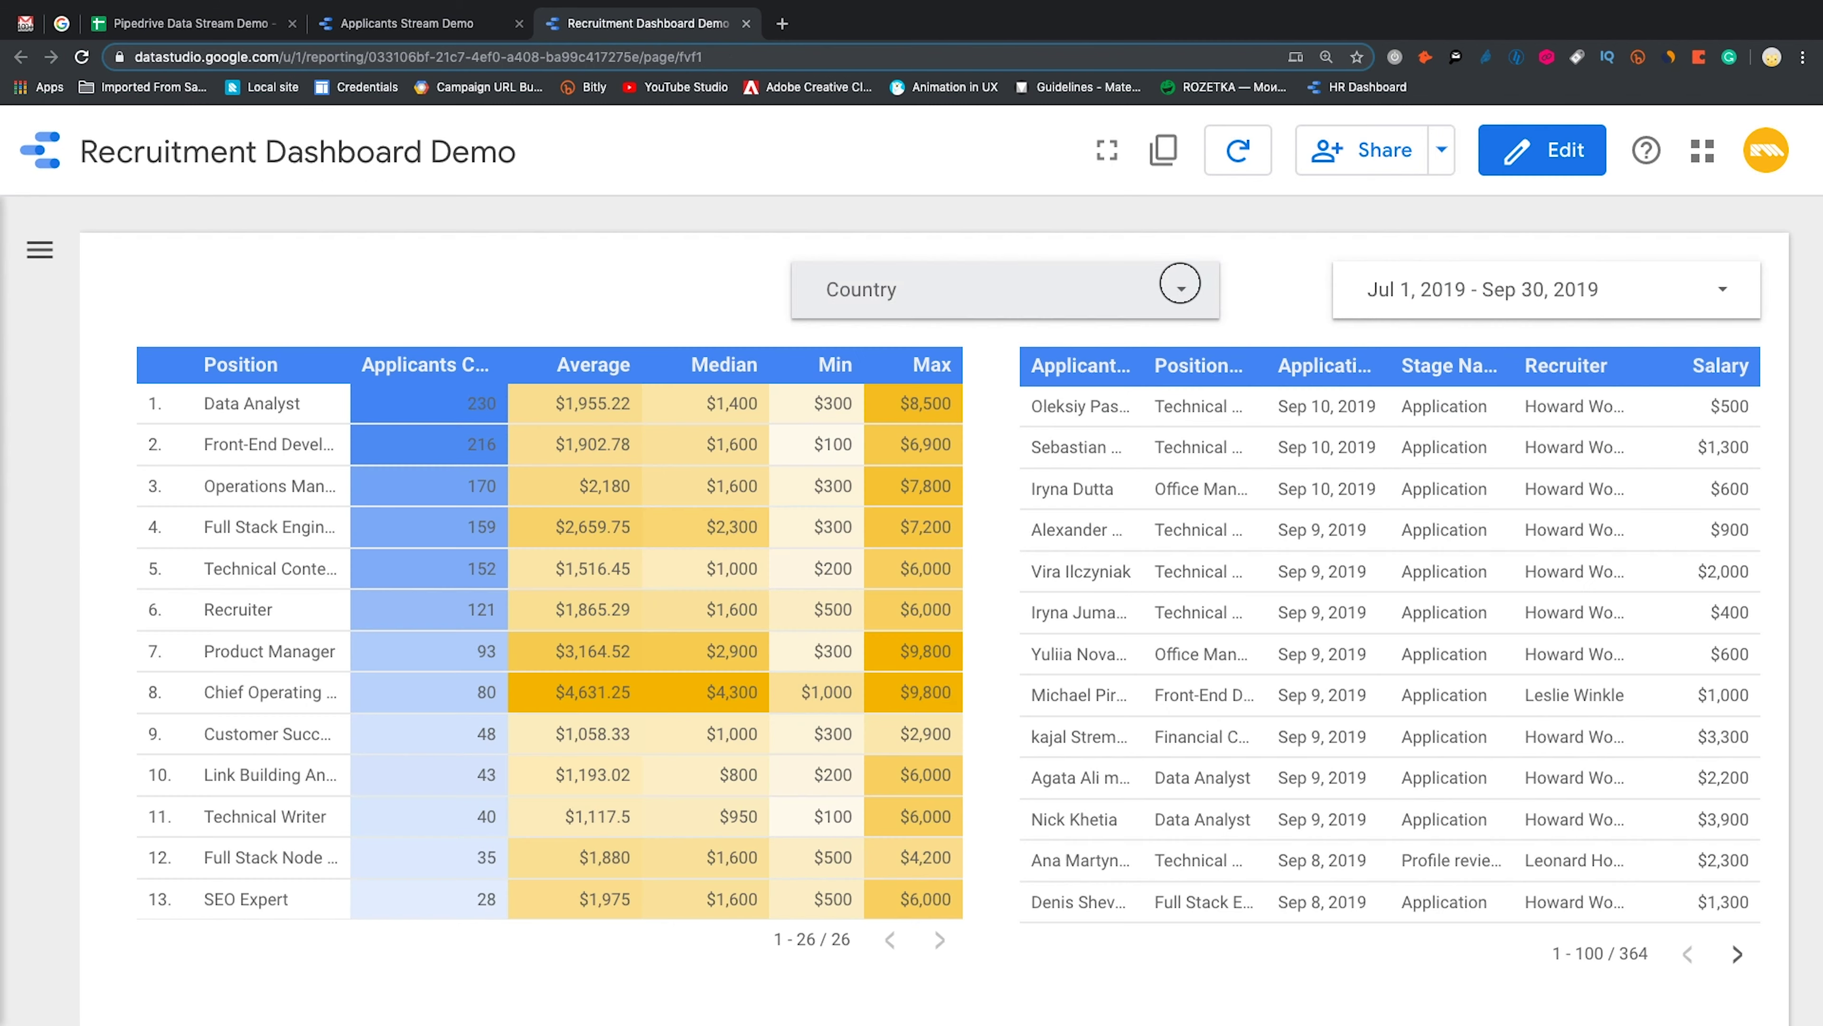
left_click(1176, 281)
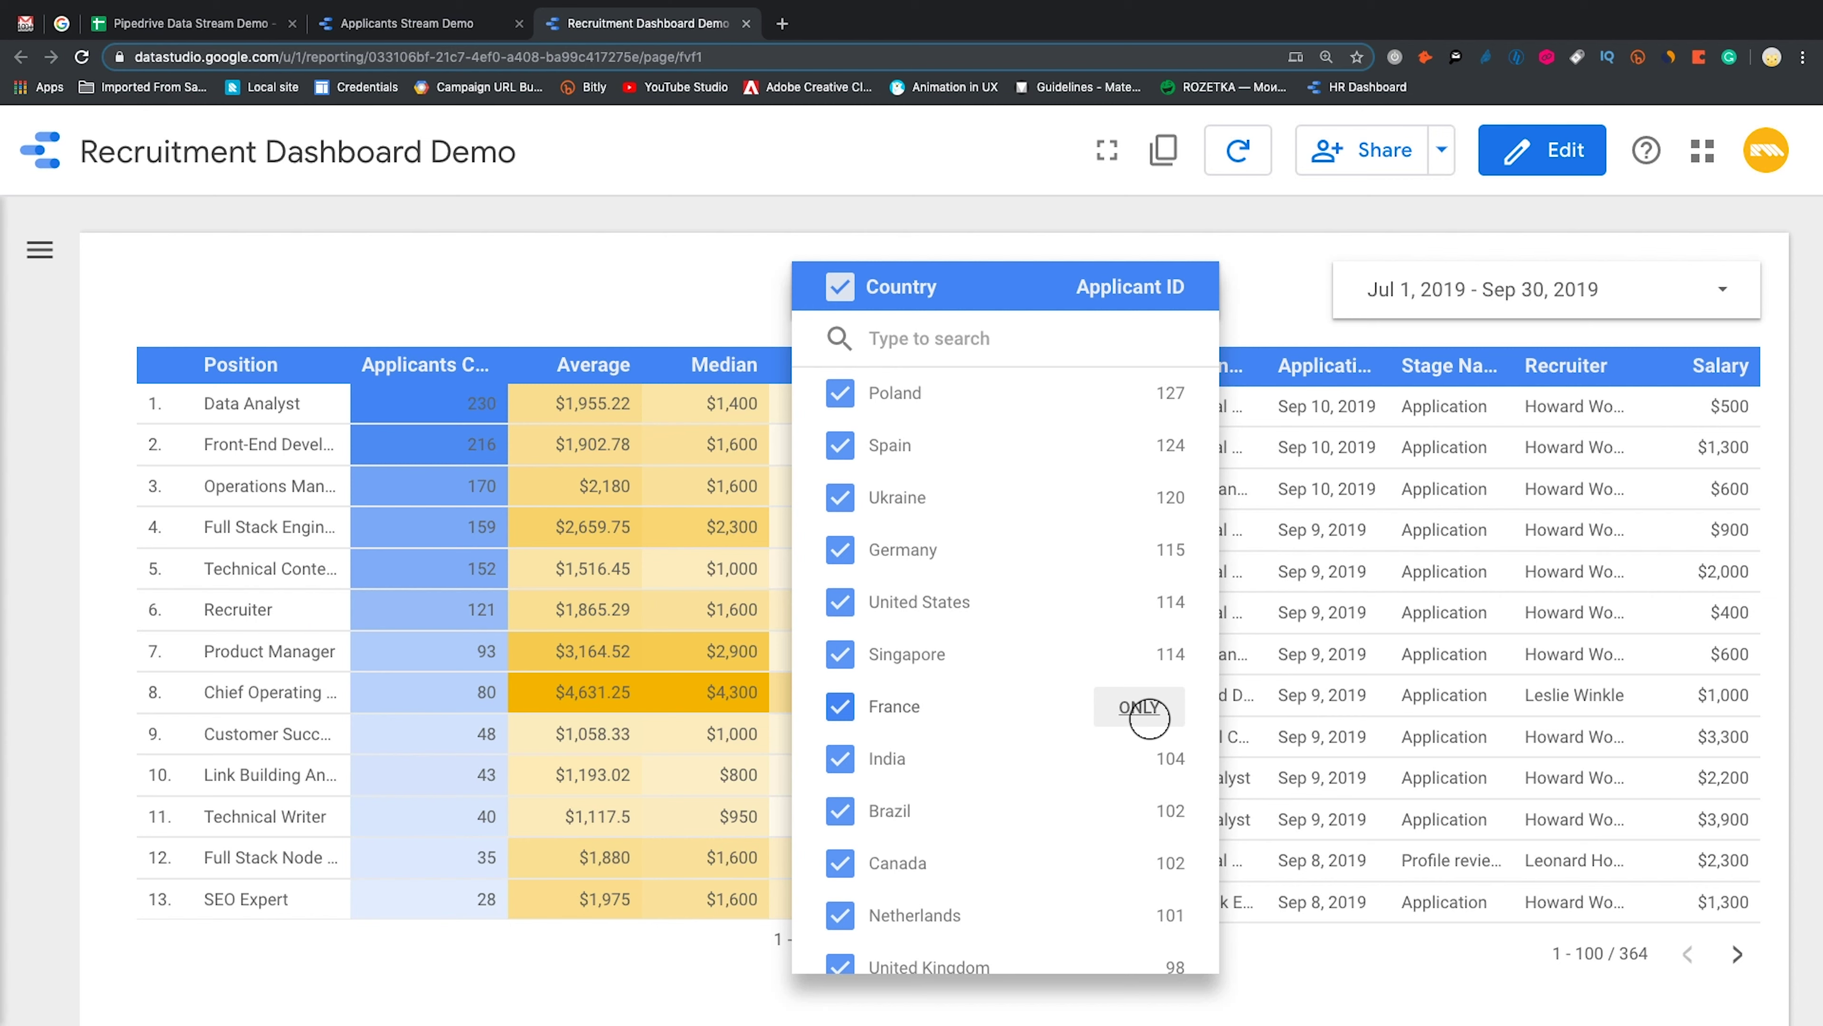
left_click(1245, 293)
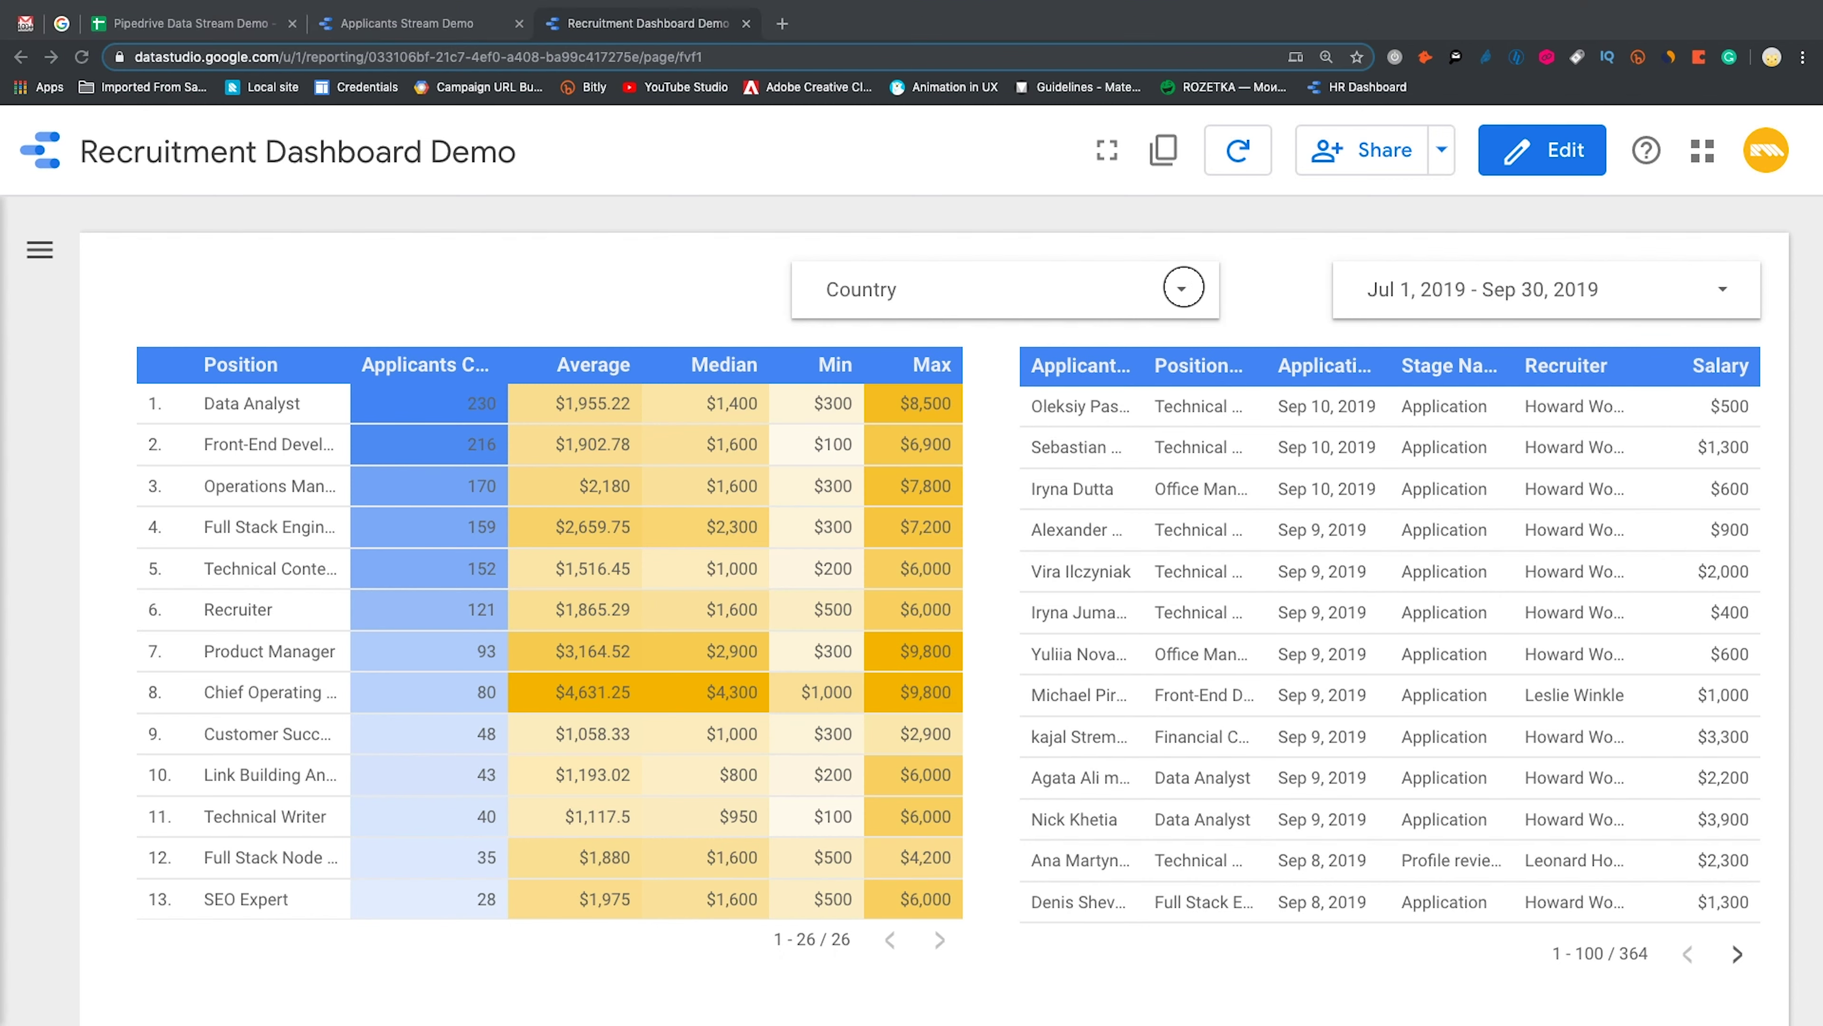
left_click(1177, 289)
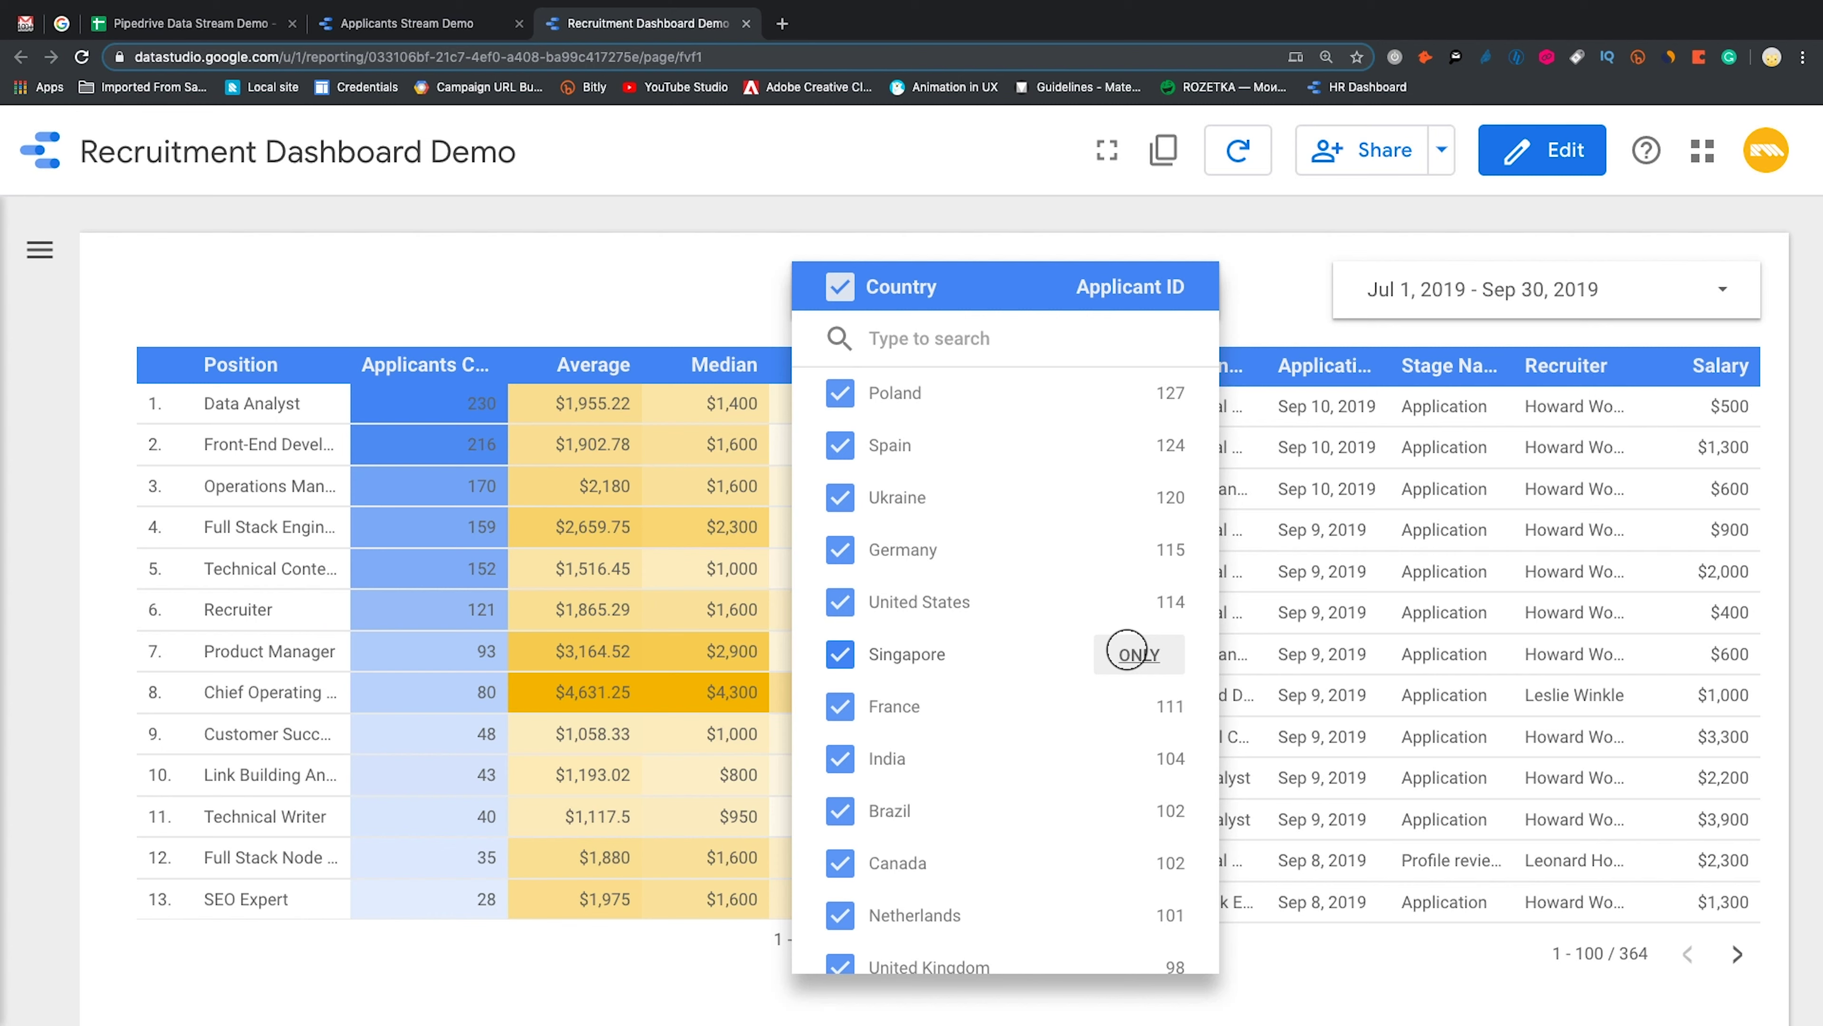
left_click(1137, 653)
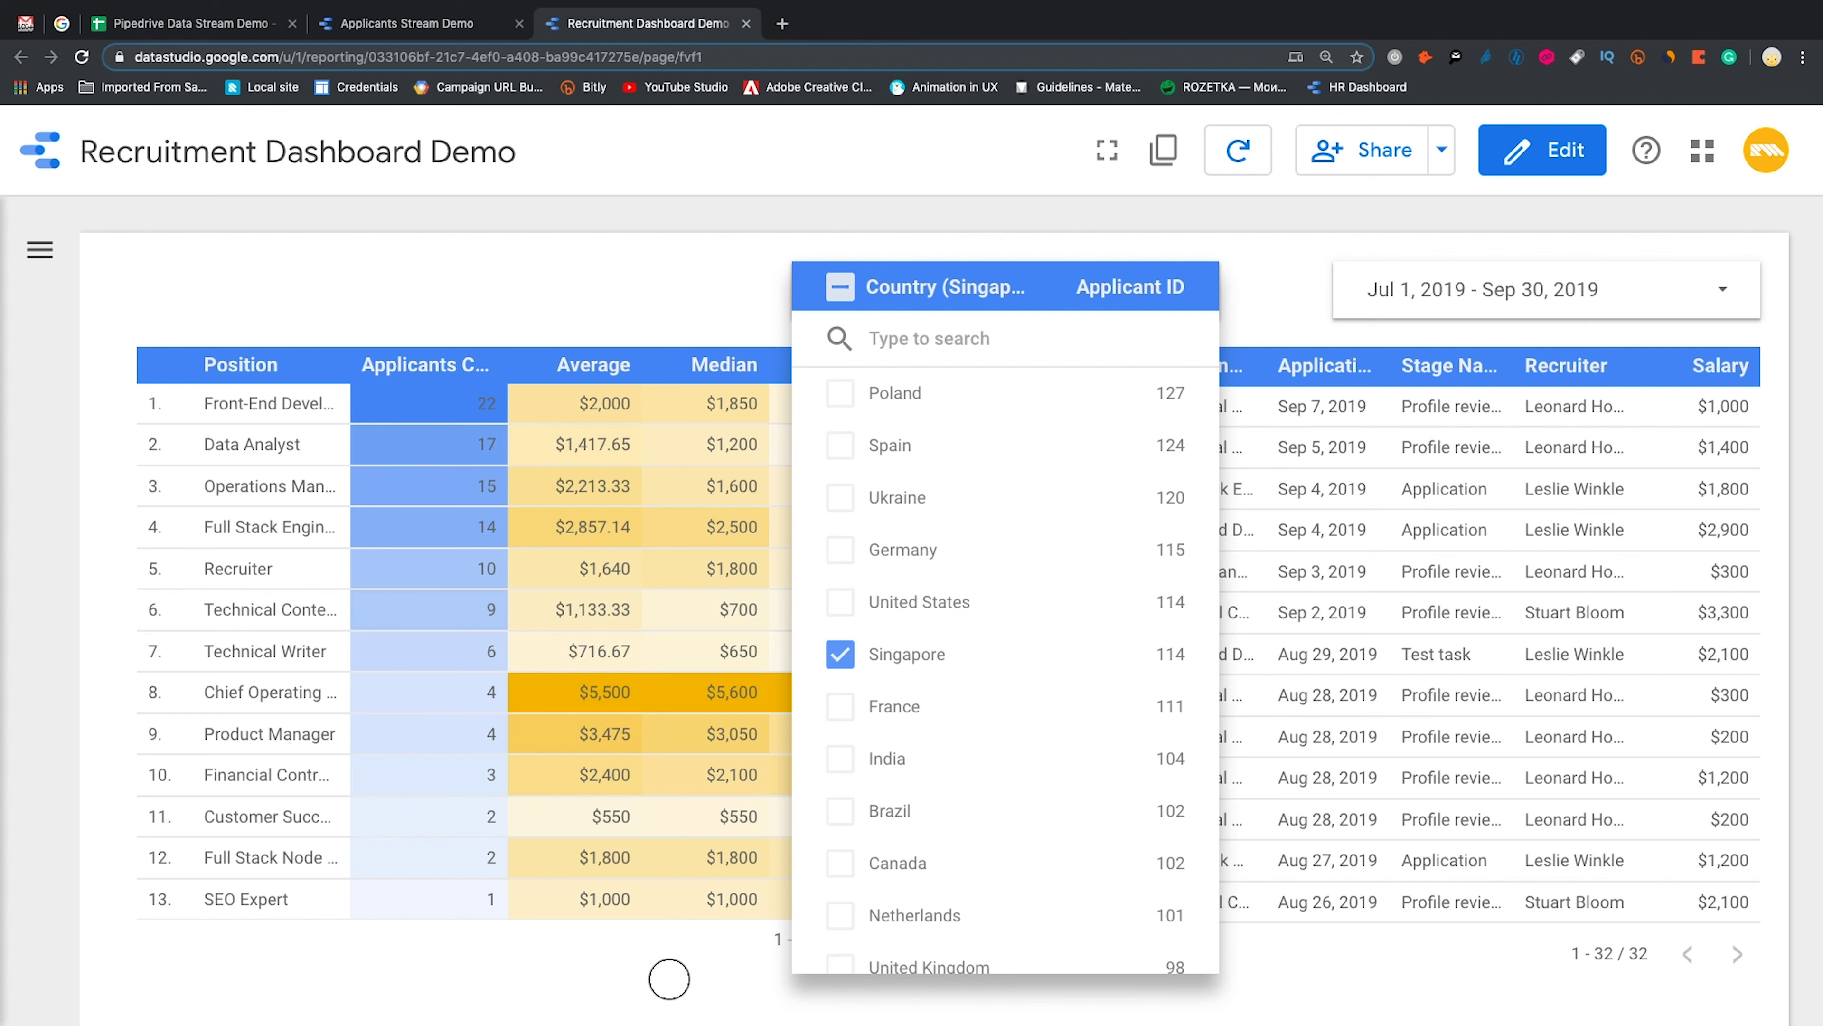
left_click(669, 979)
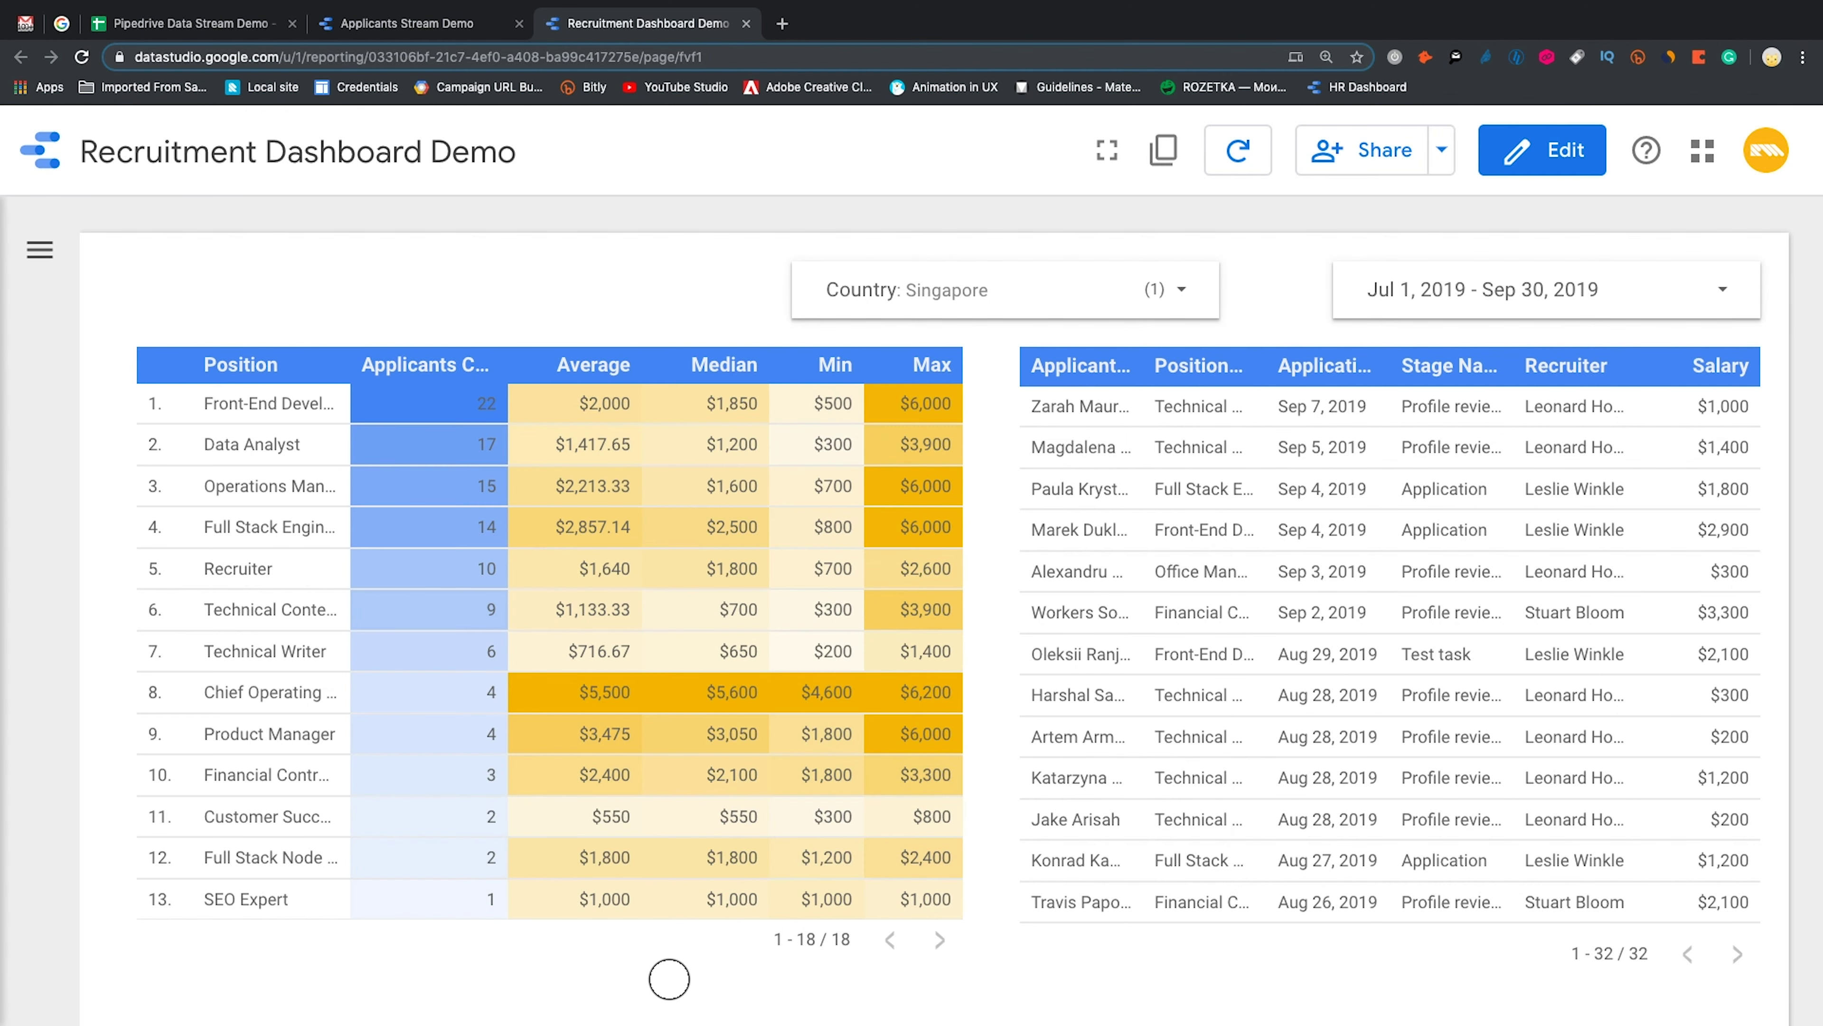
left_click(1542, 149)
Change the top-left filter's dimension to Recruiter Name, renamed Recruiter
left_click(102, 314)
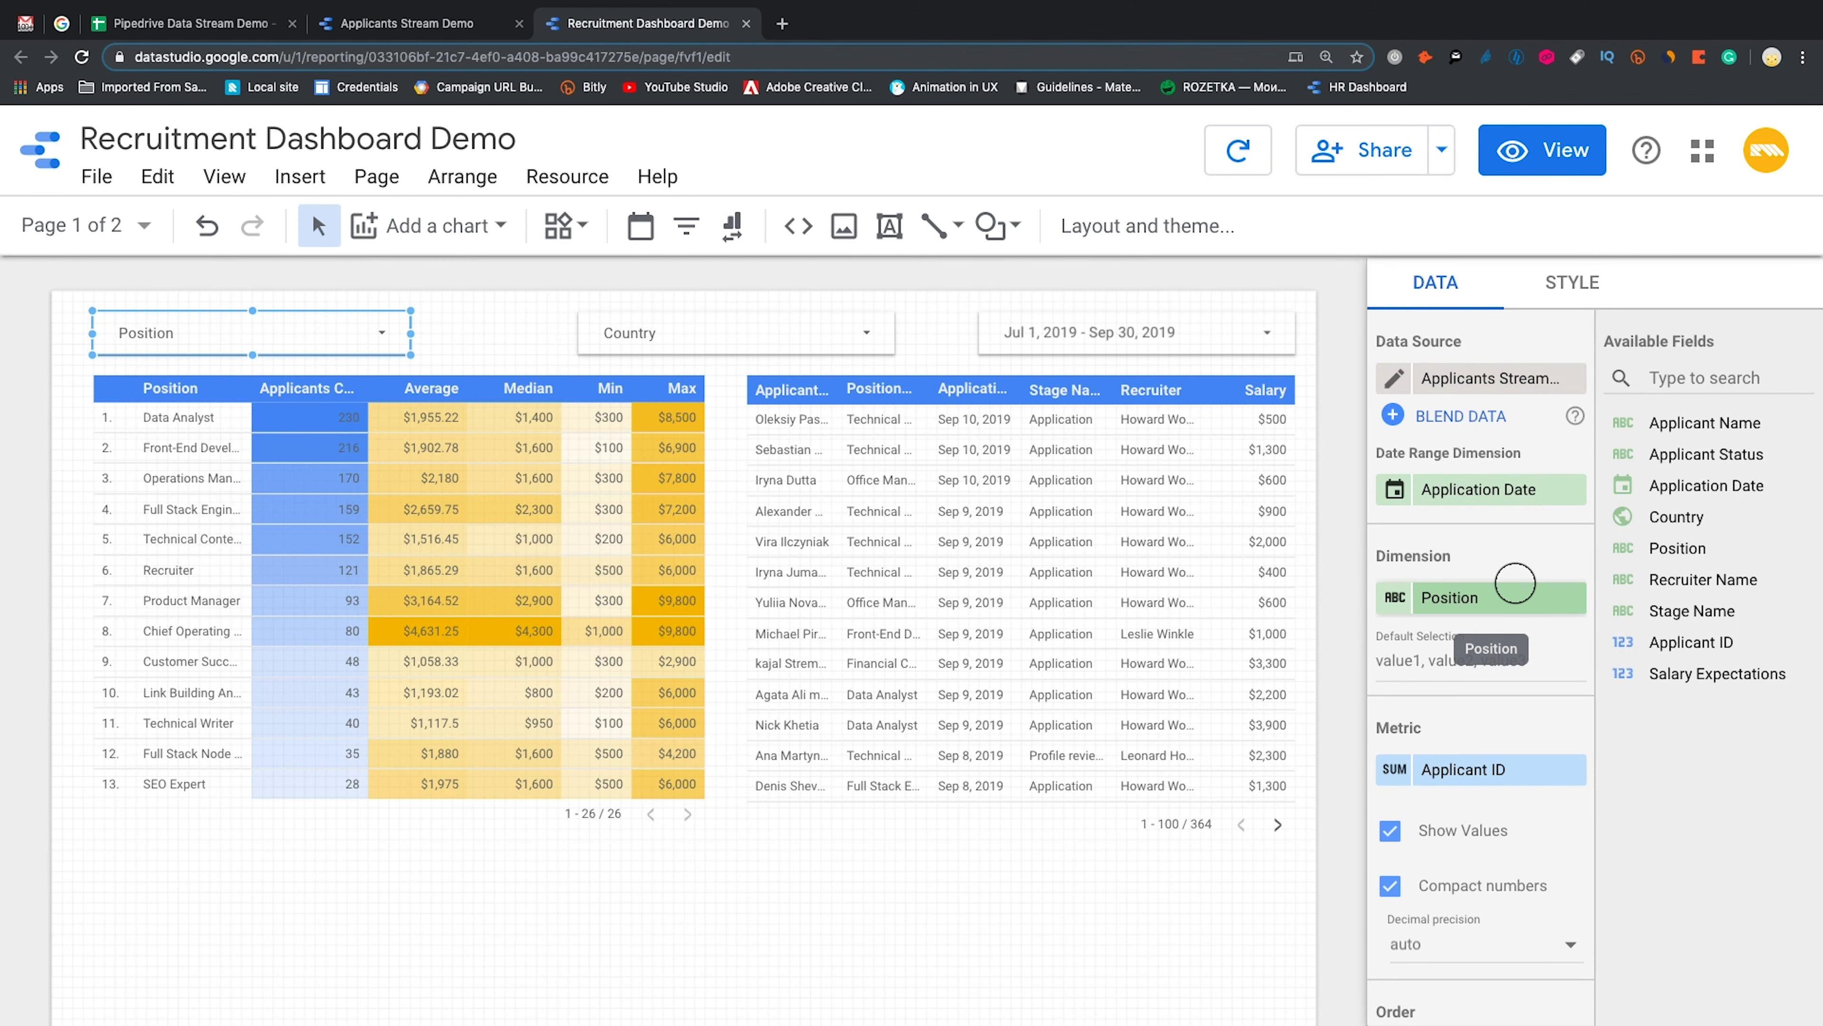
left_click(1491, 591)
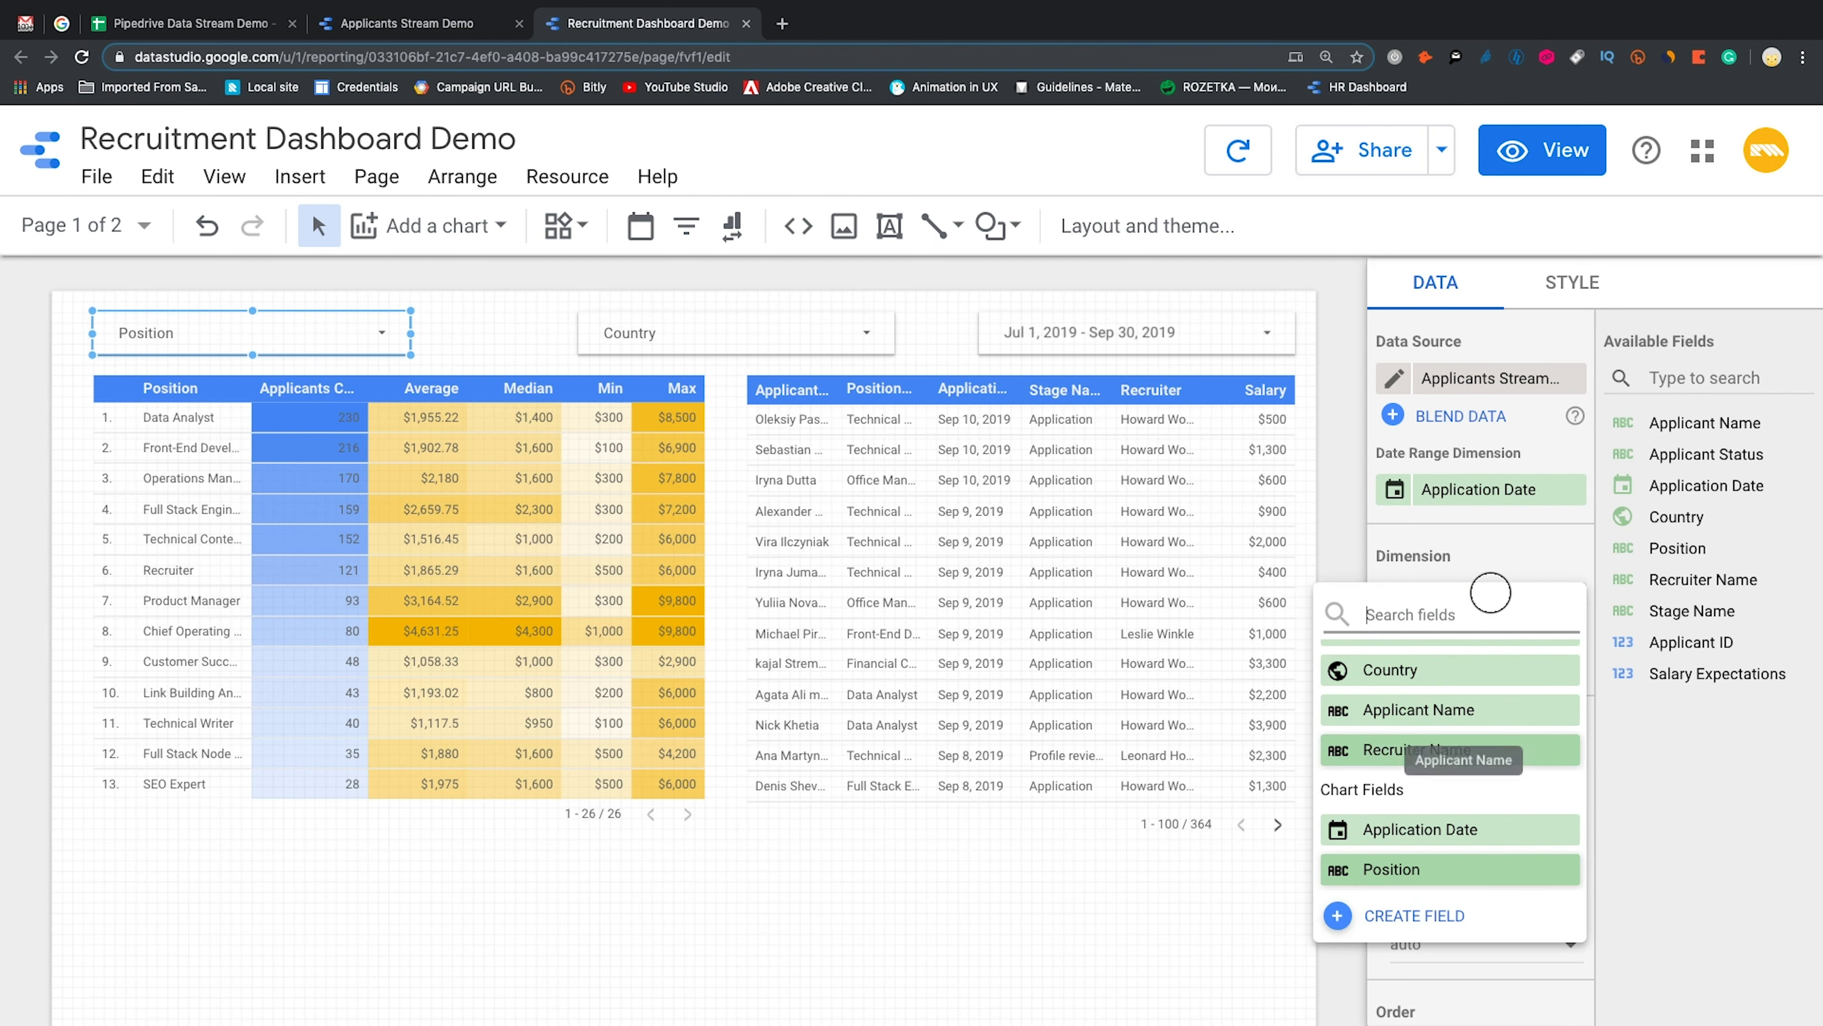
left_click(1457, 650)
left_click(1396, 597)
type("R")
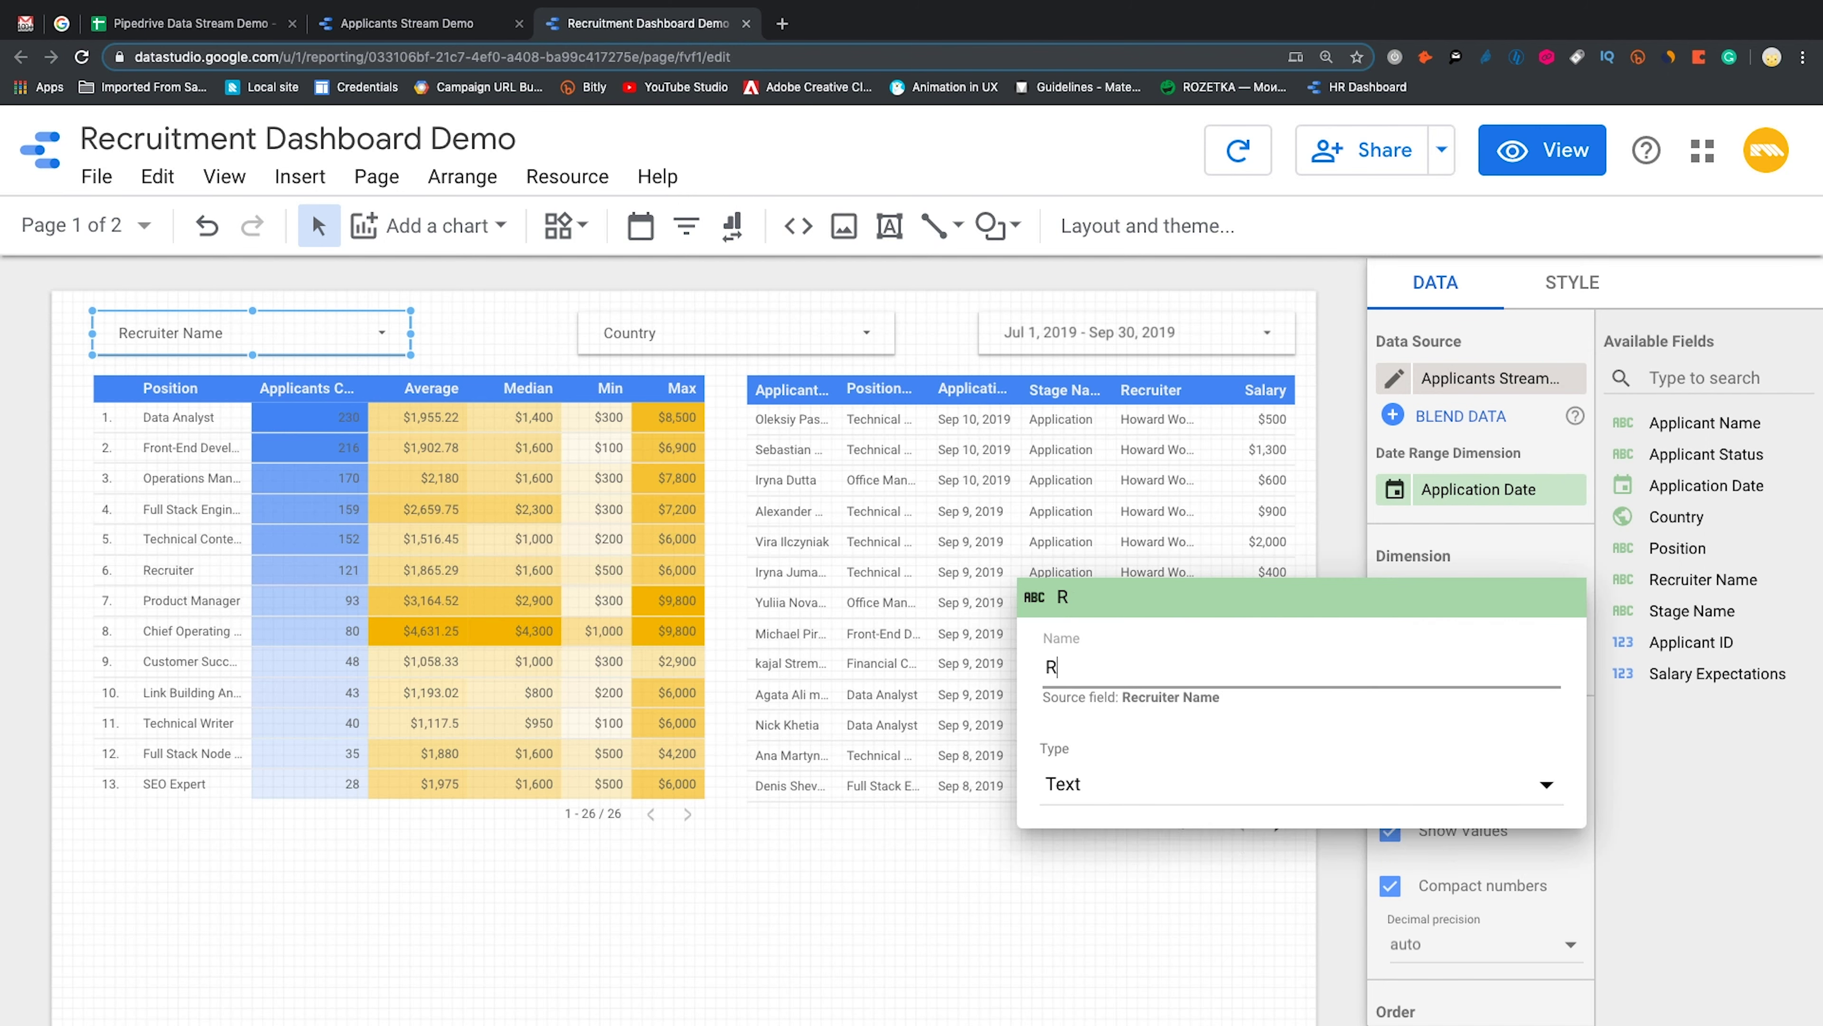
type("ecruiter")
left_click(1347, 878)
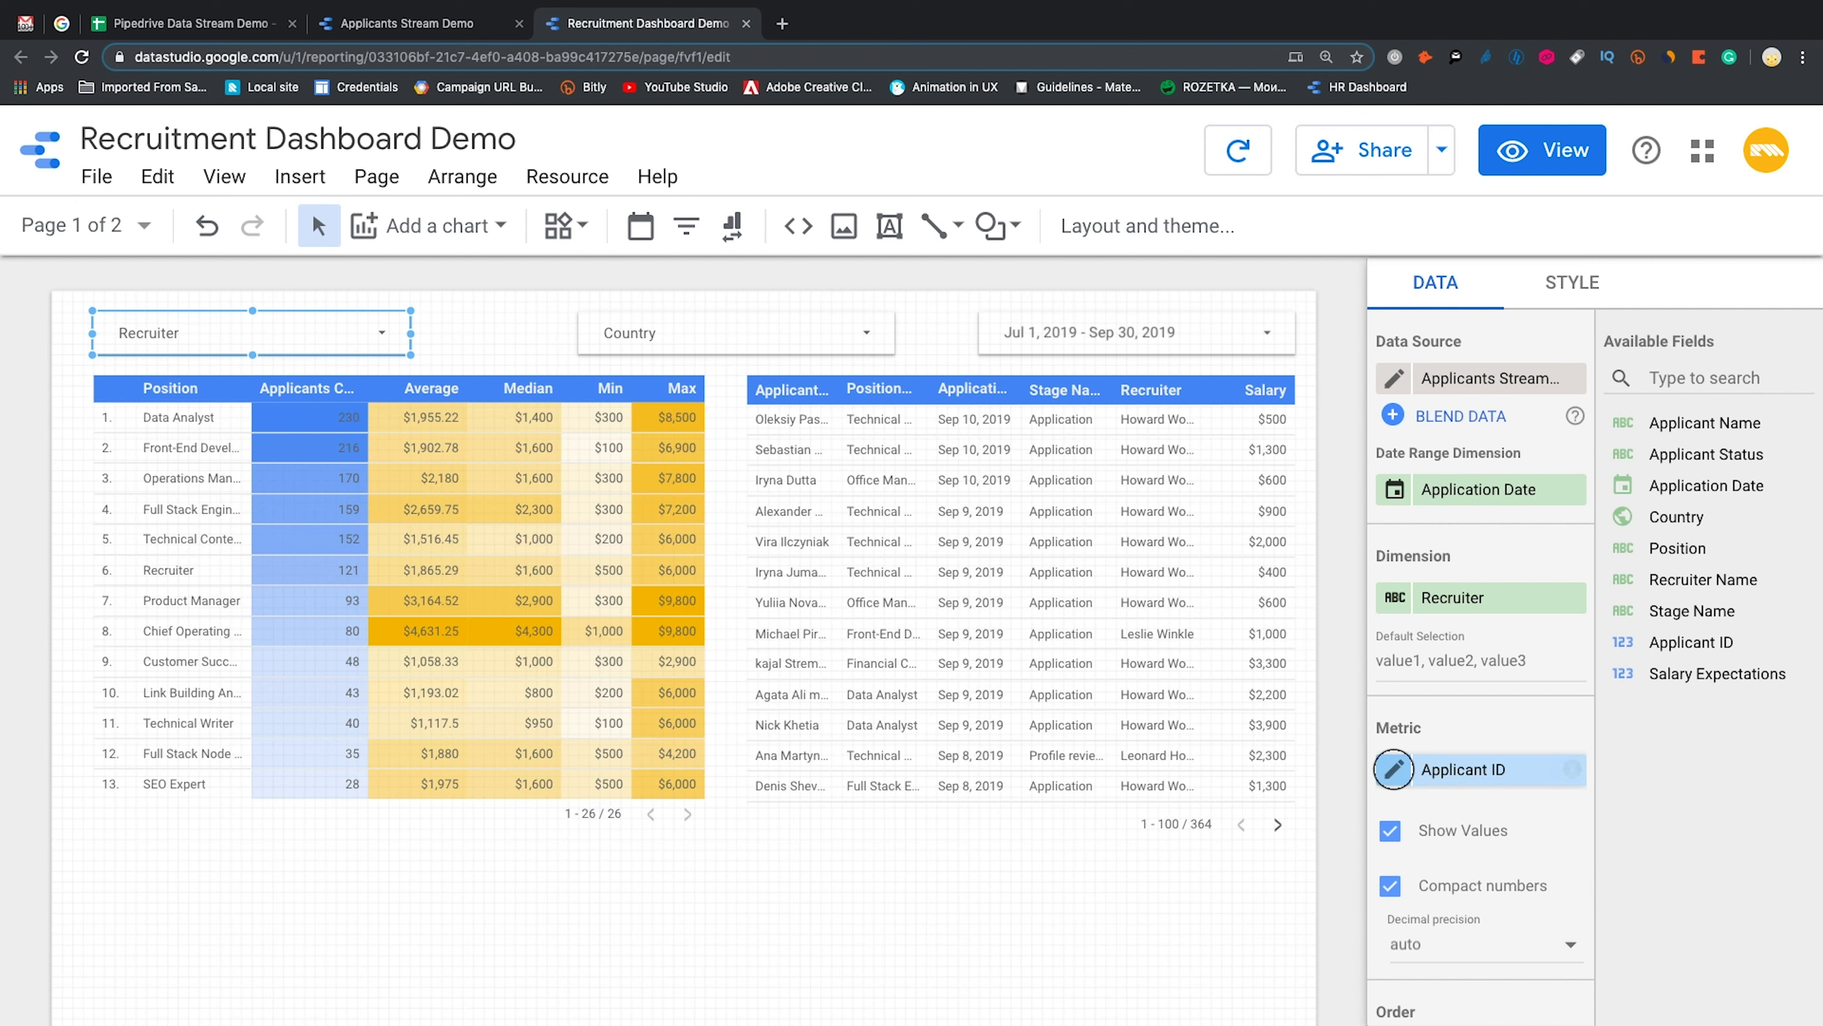
Make the Recruiter filter count Applicant IDs instead of summing them
left_click(1391, 768)
left_click(1054, 508)
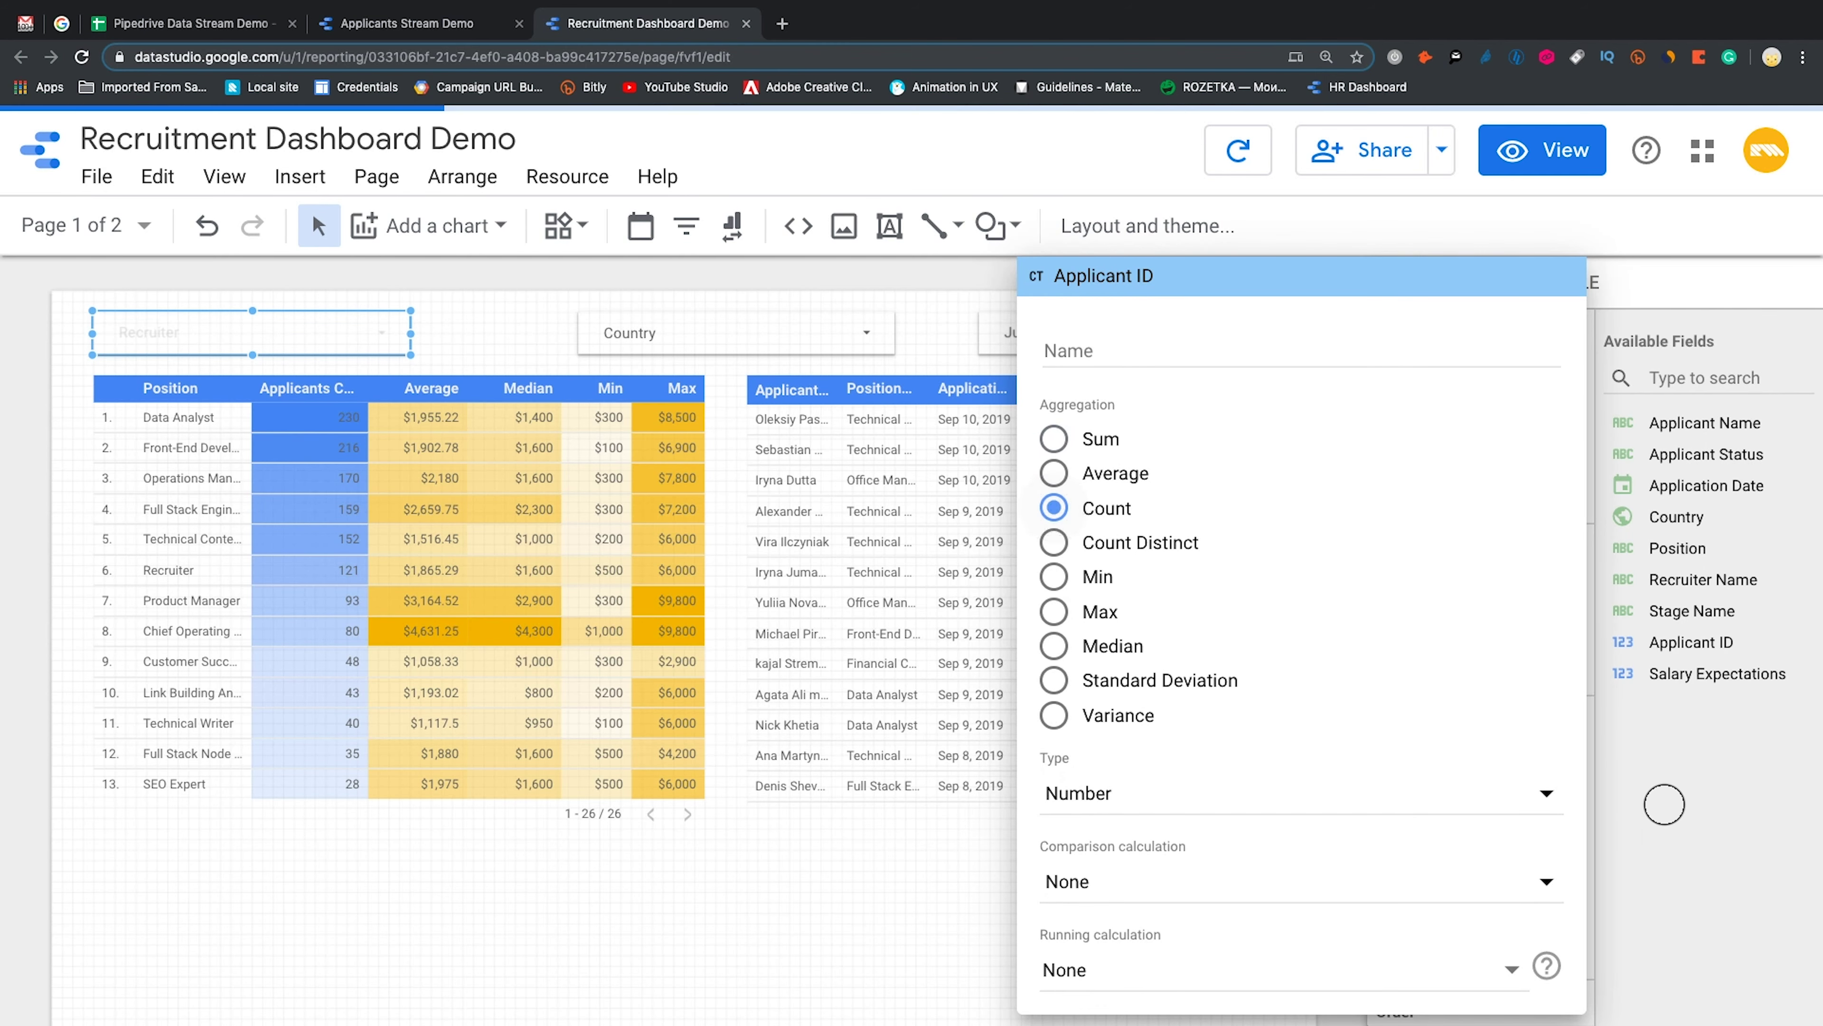
left_click(1642, 795)
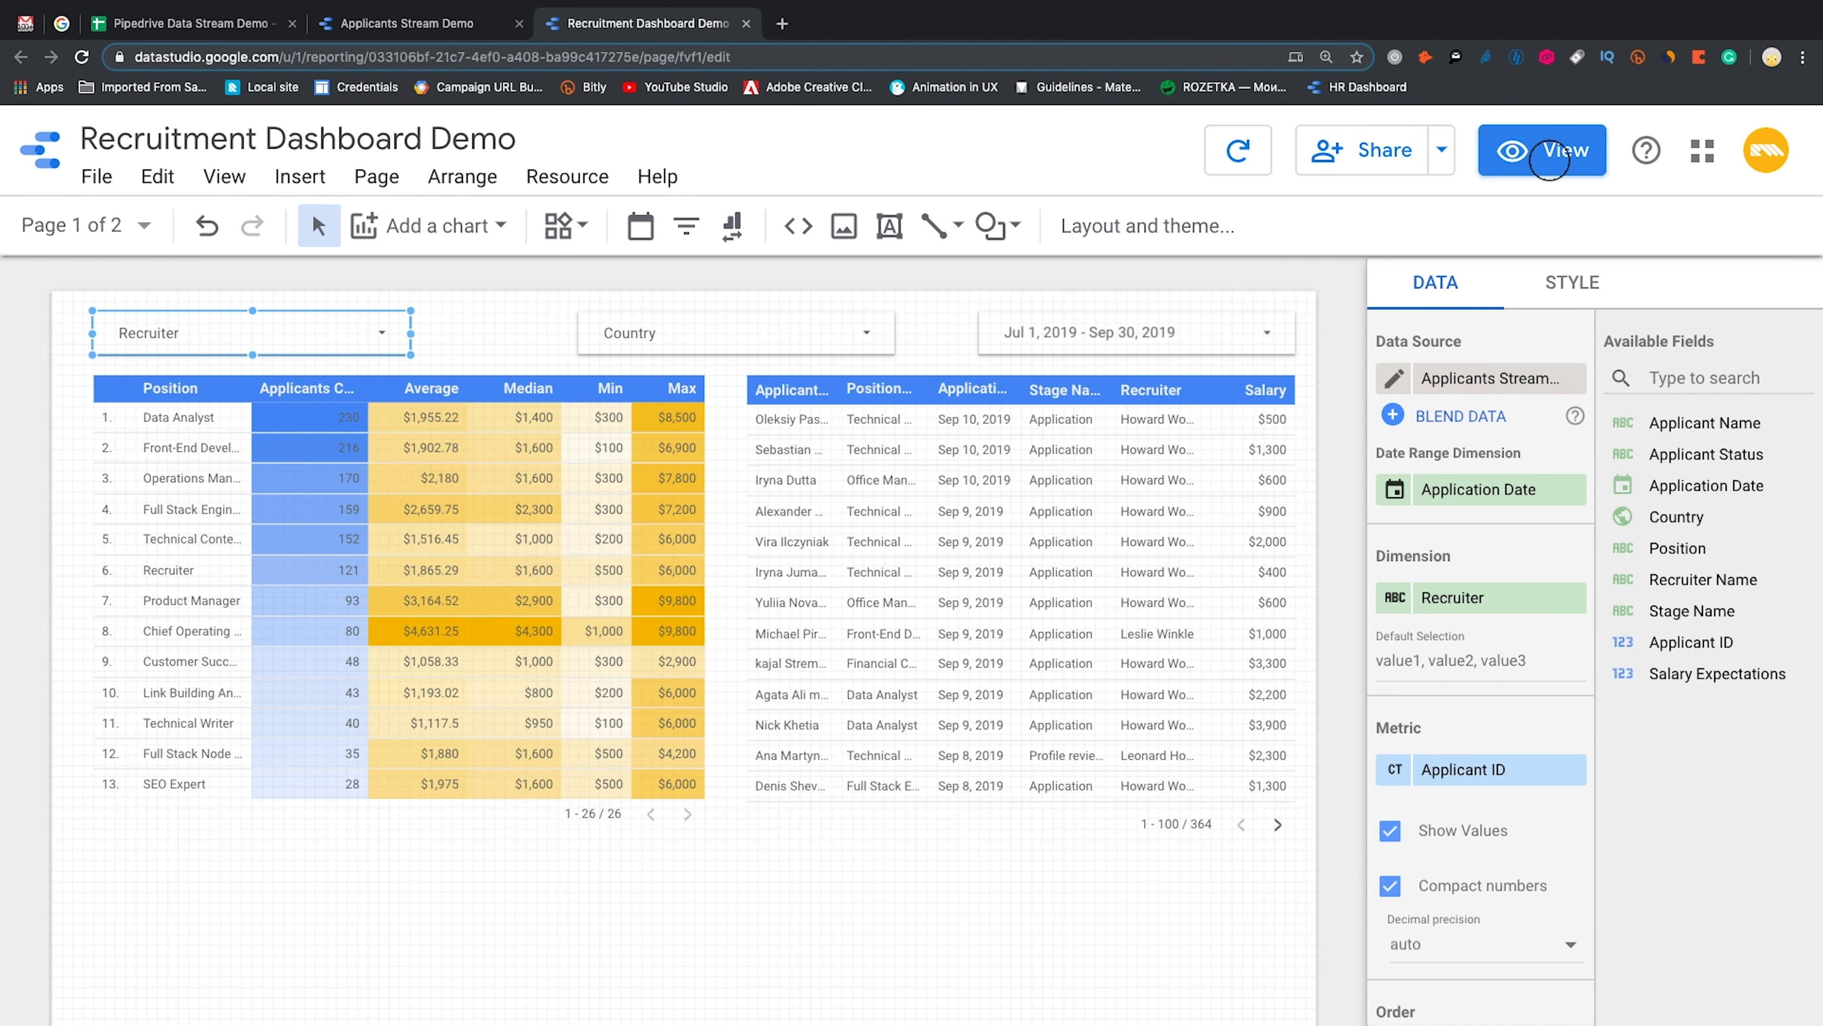
In view mode, filter the report to a single recruiter and to Poland only
left_click(1548, 159)
left_click(521, 290)
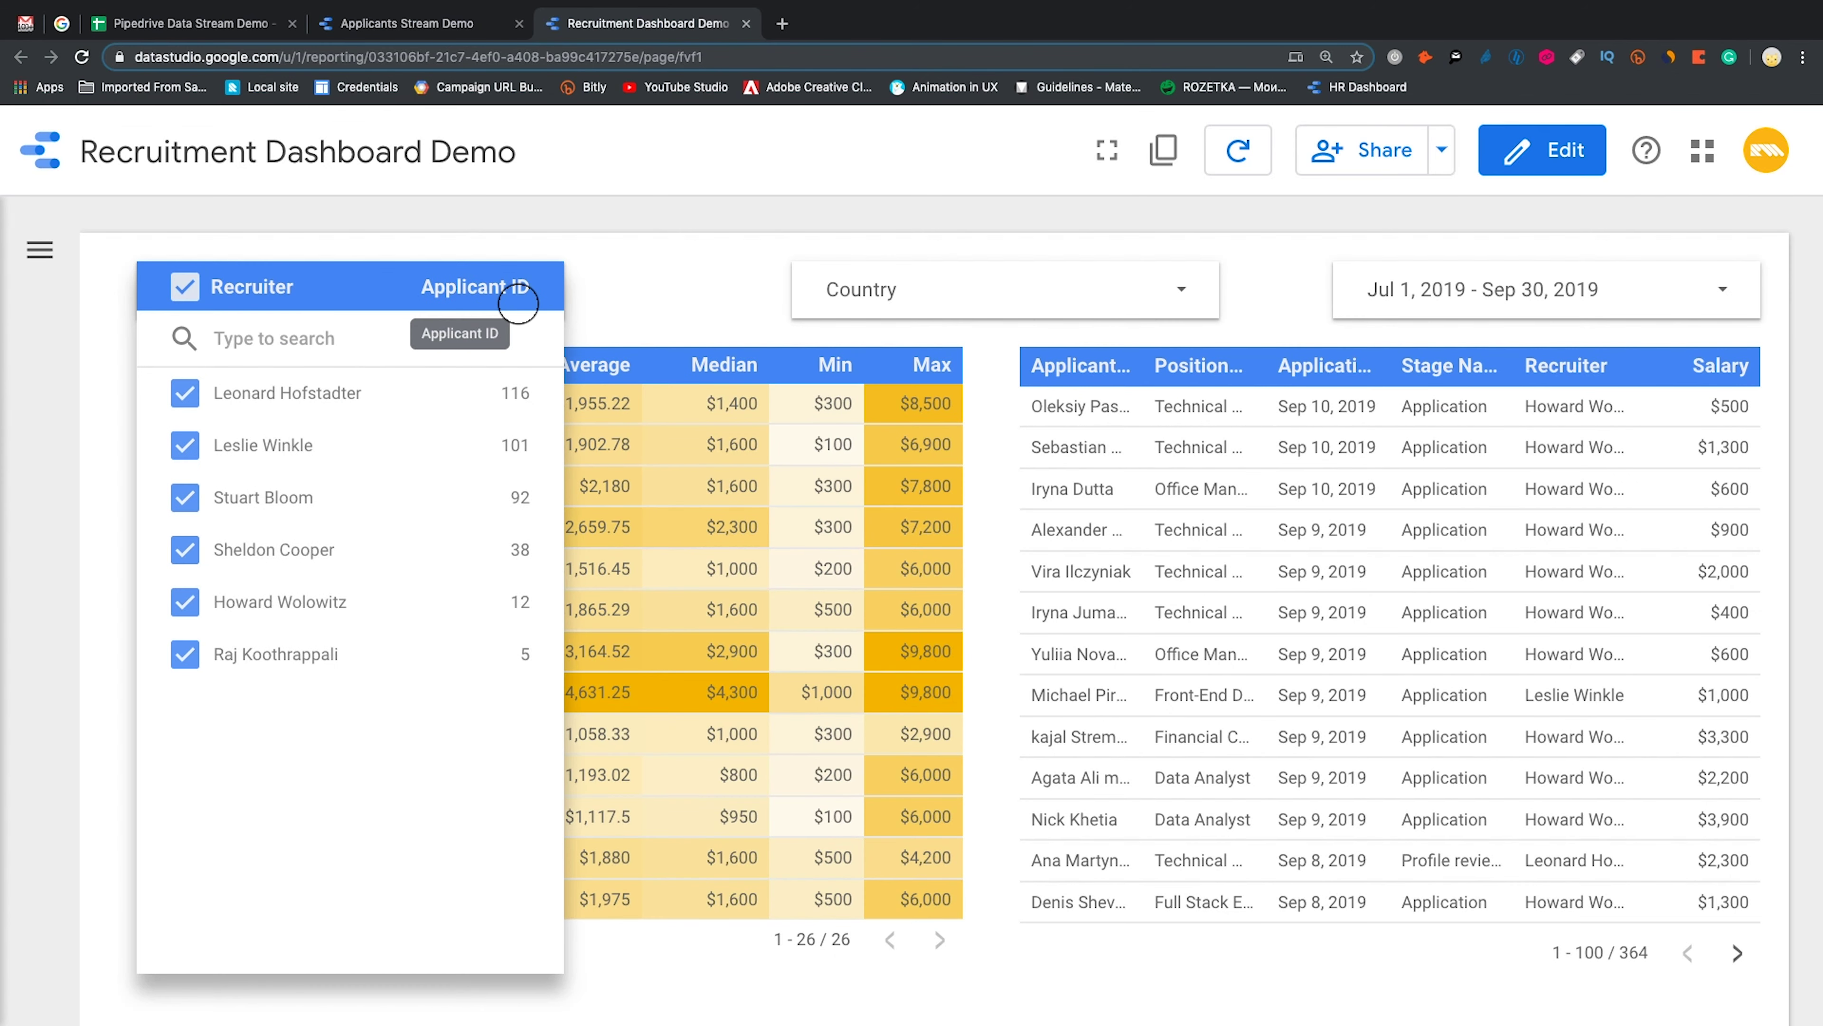
left_click(488, 446)
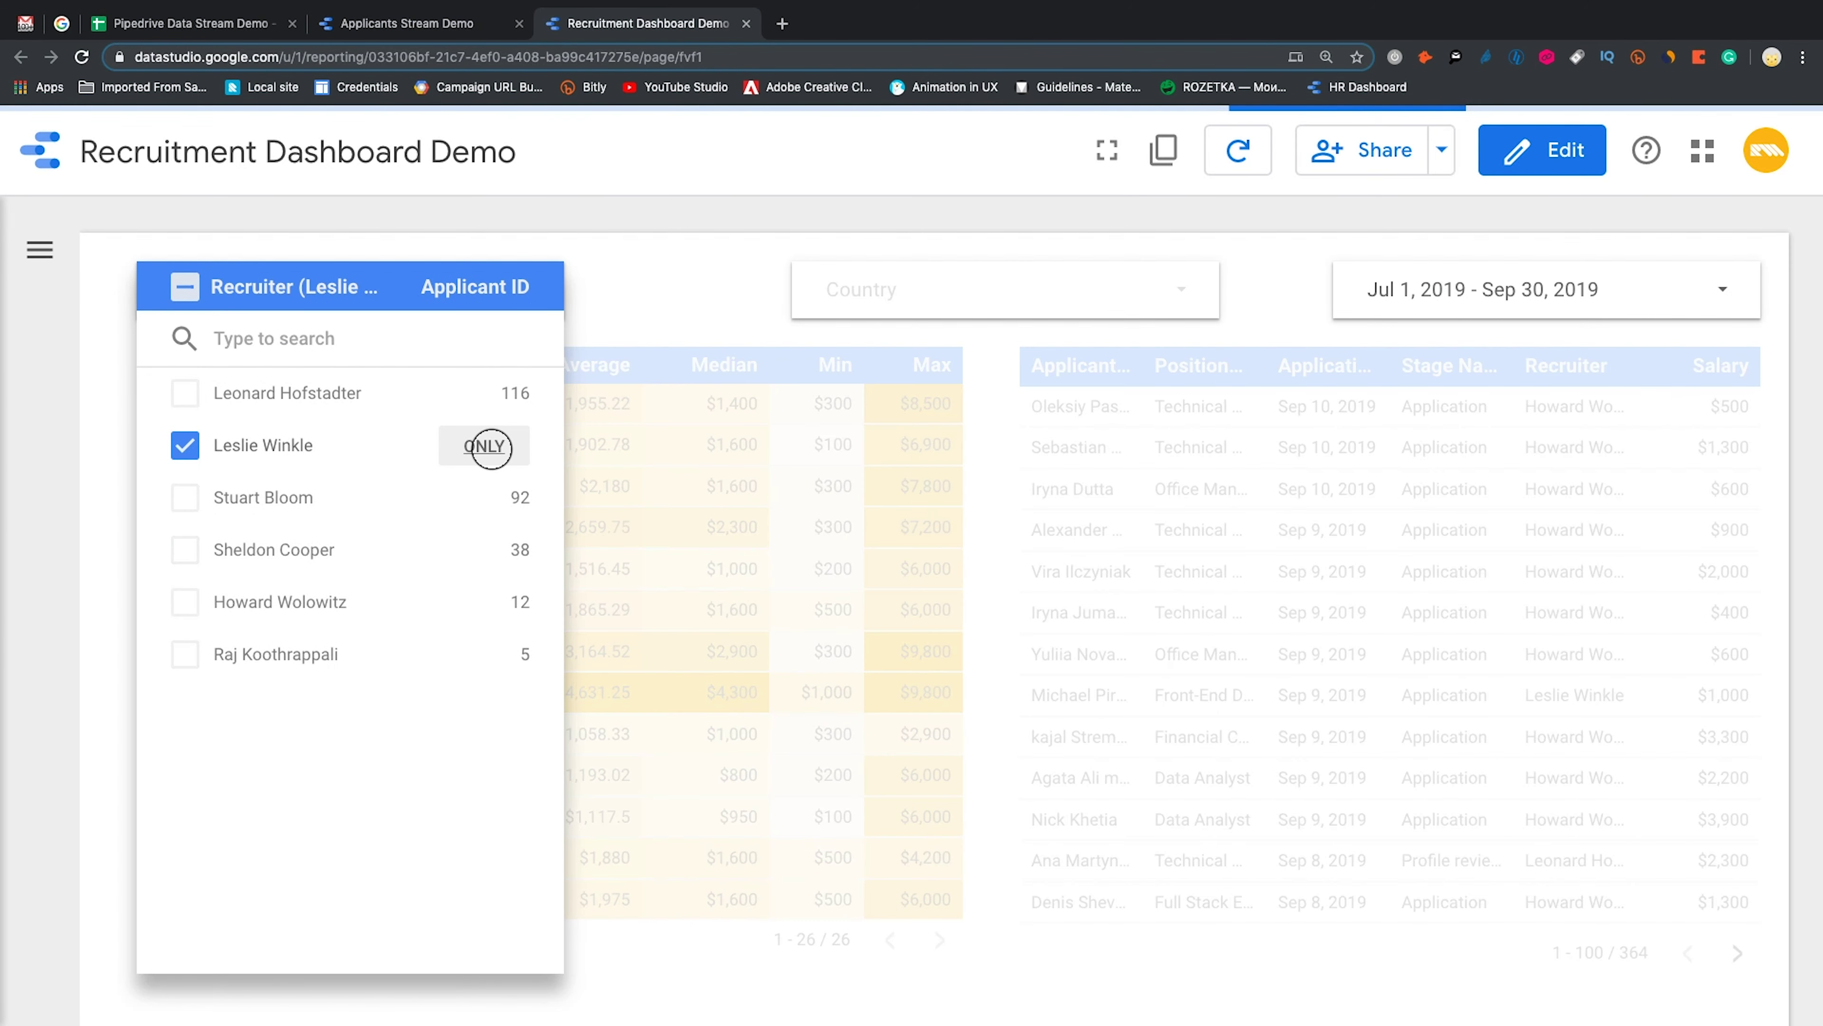
left_click(1177, 288)
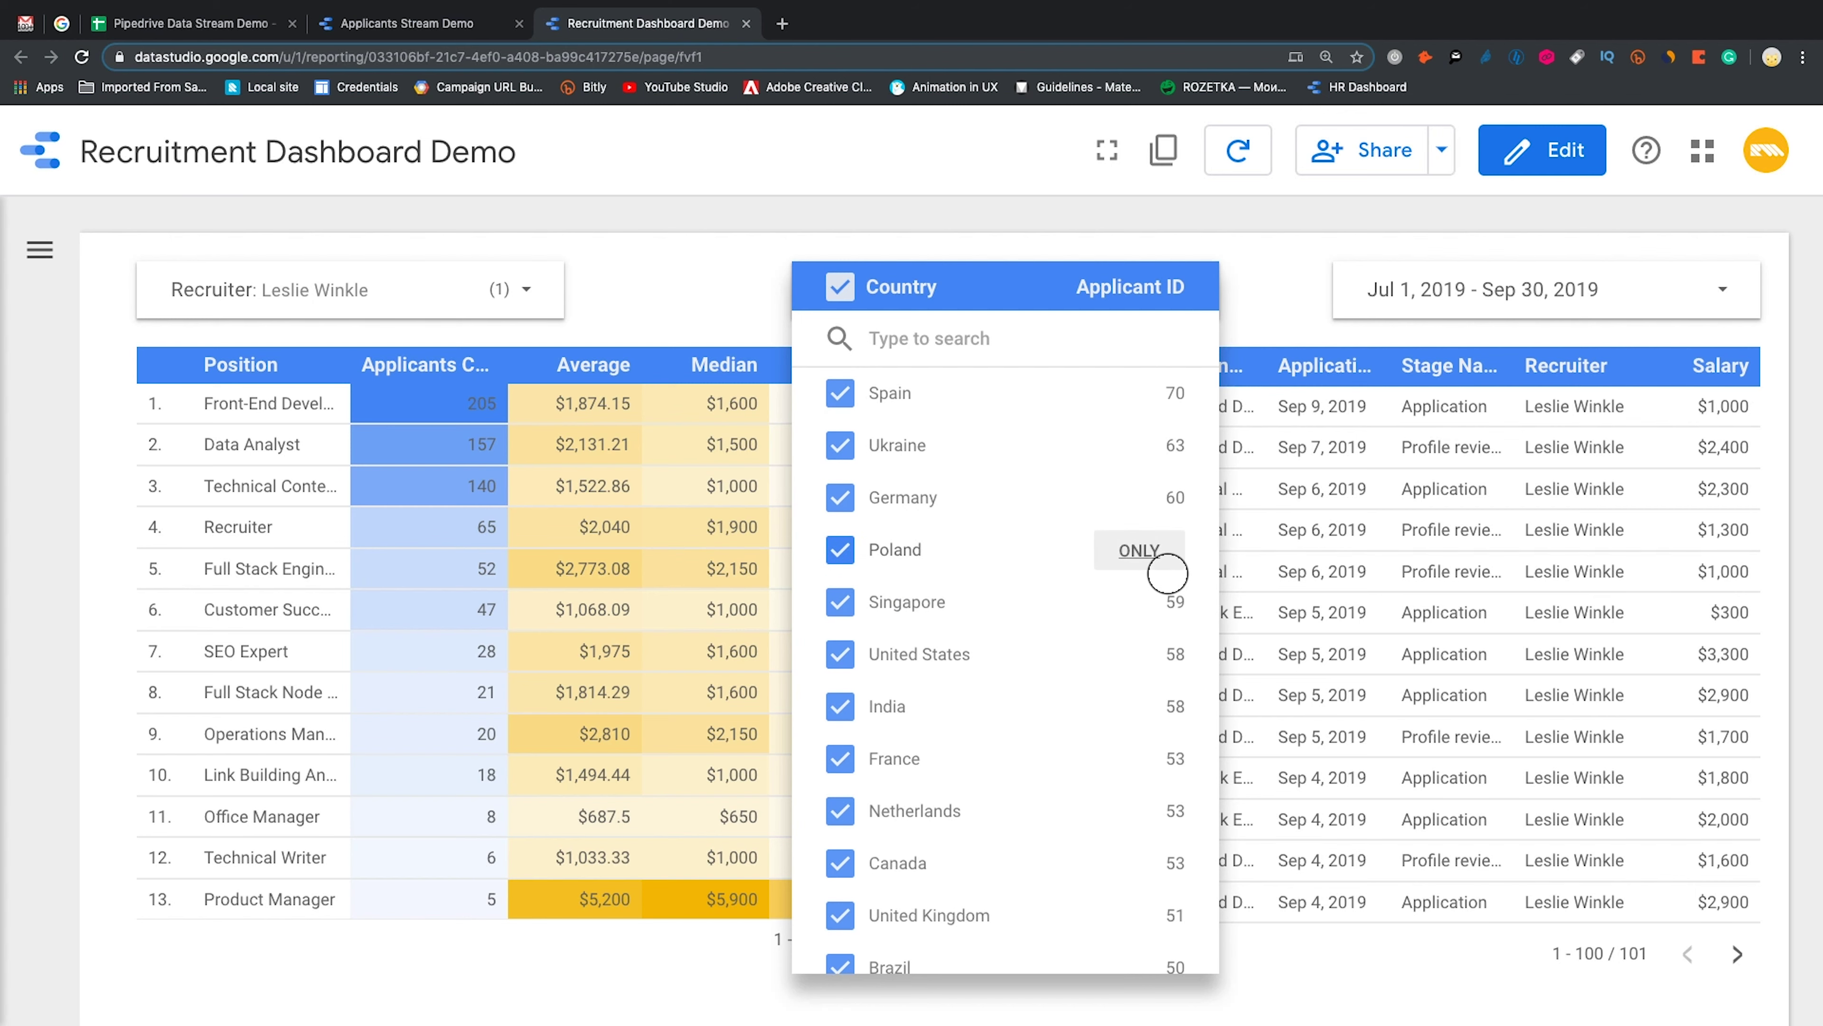
left_click(1143, 550)
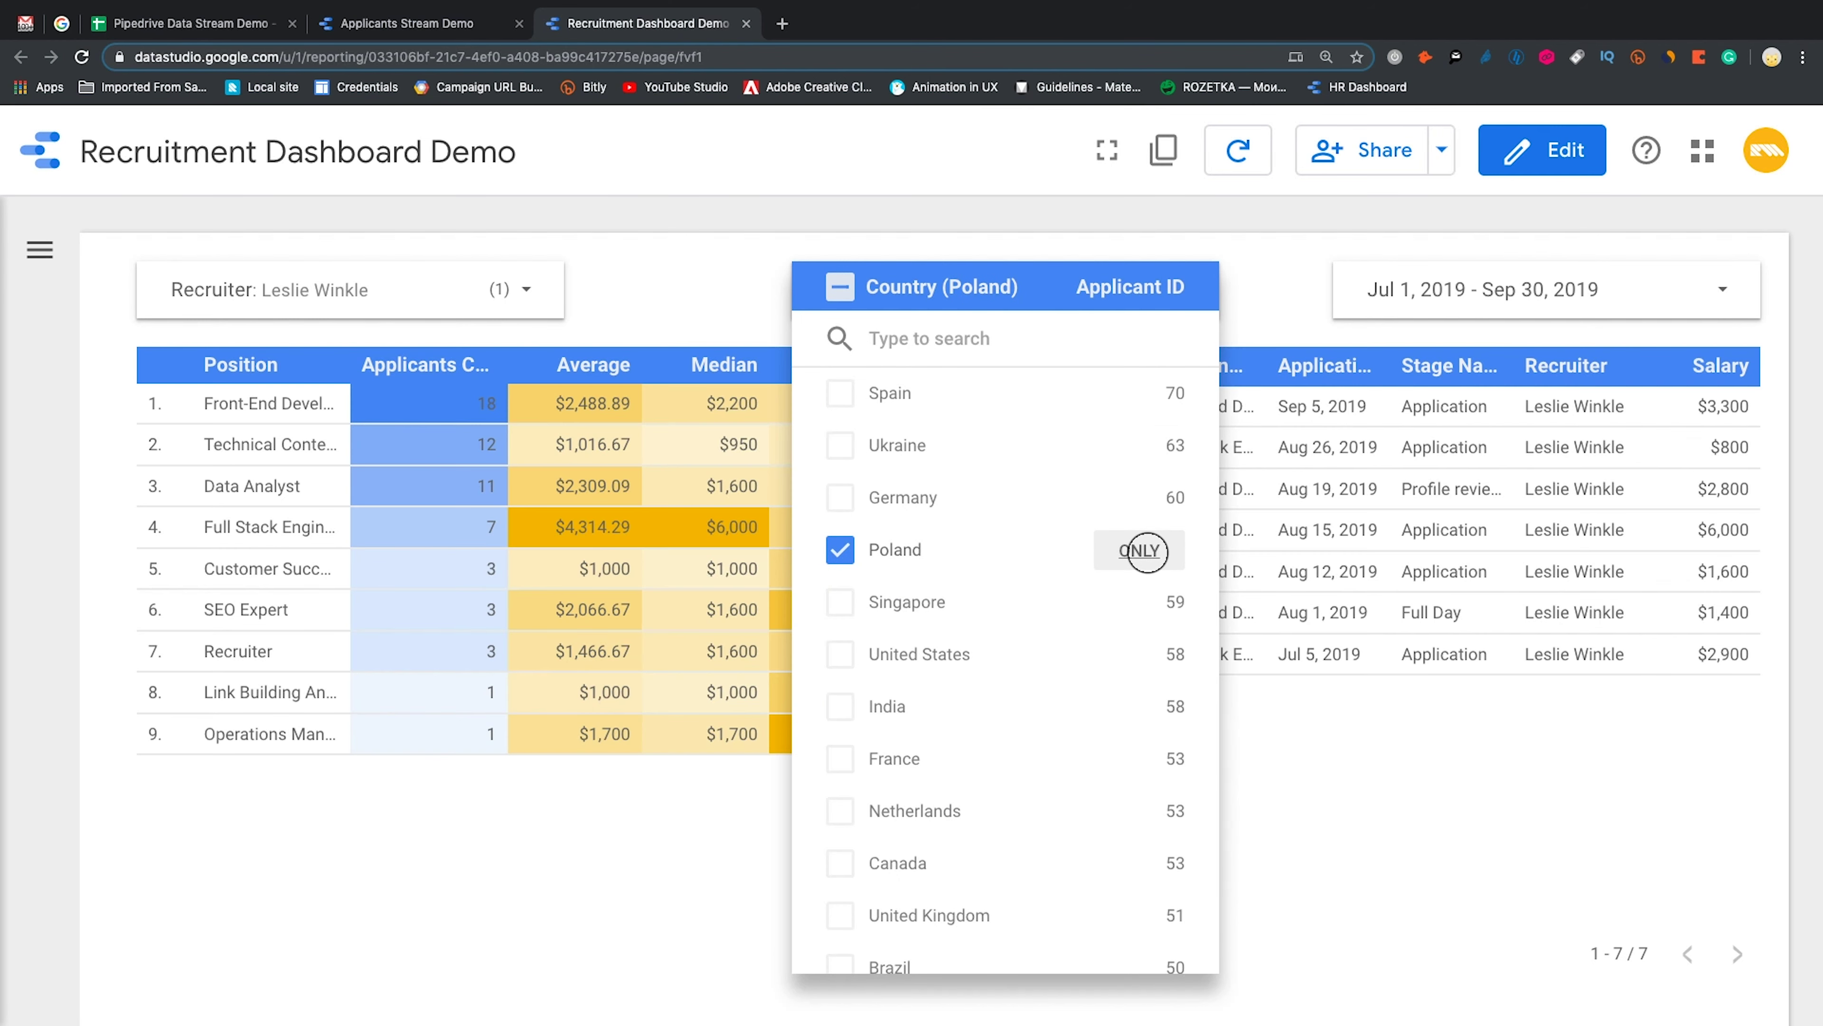
left_click(1254, 282)
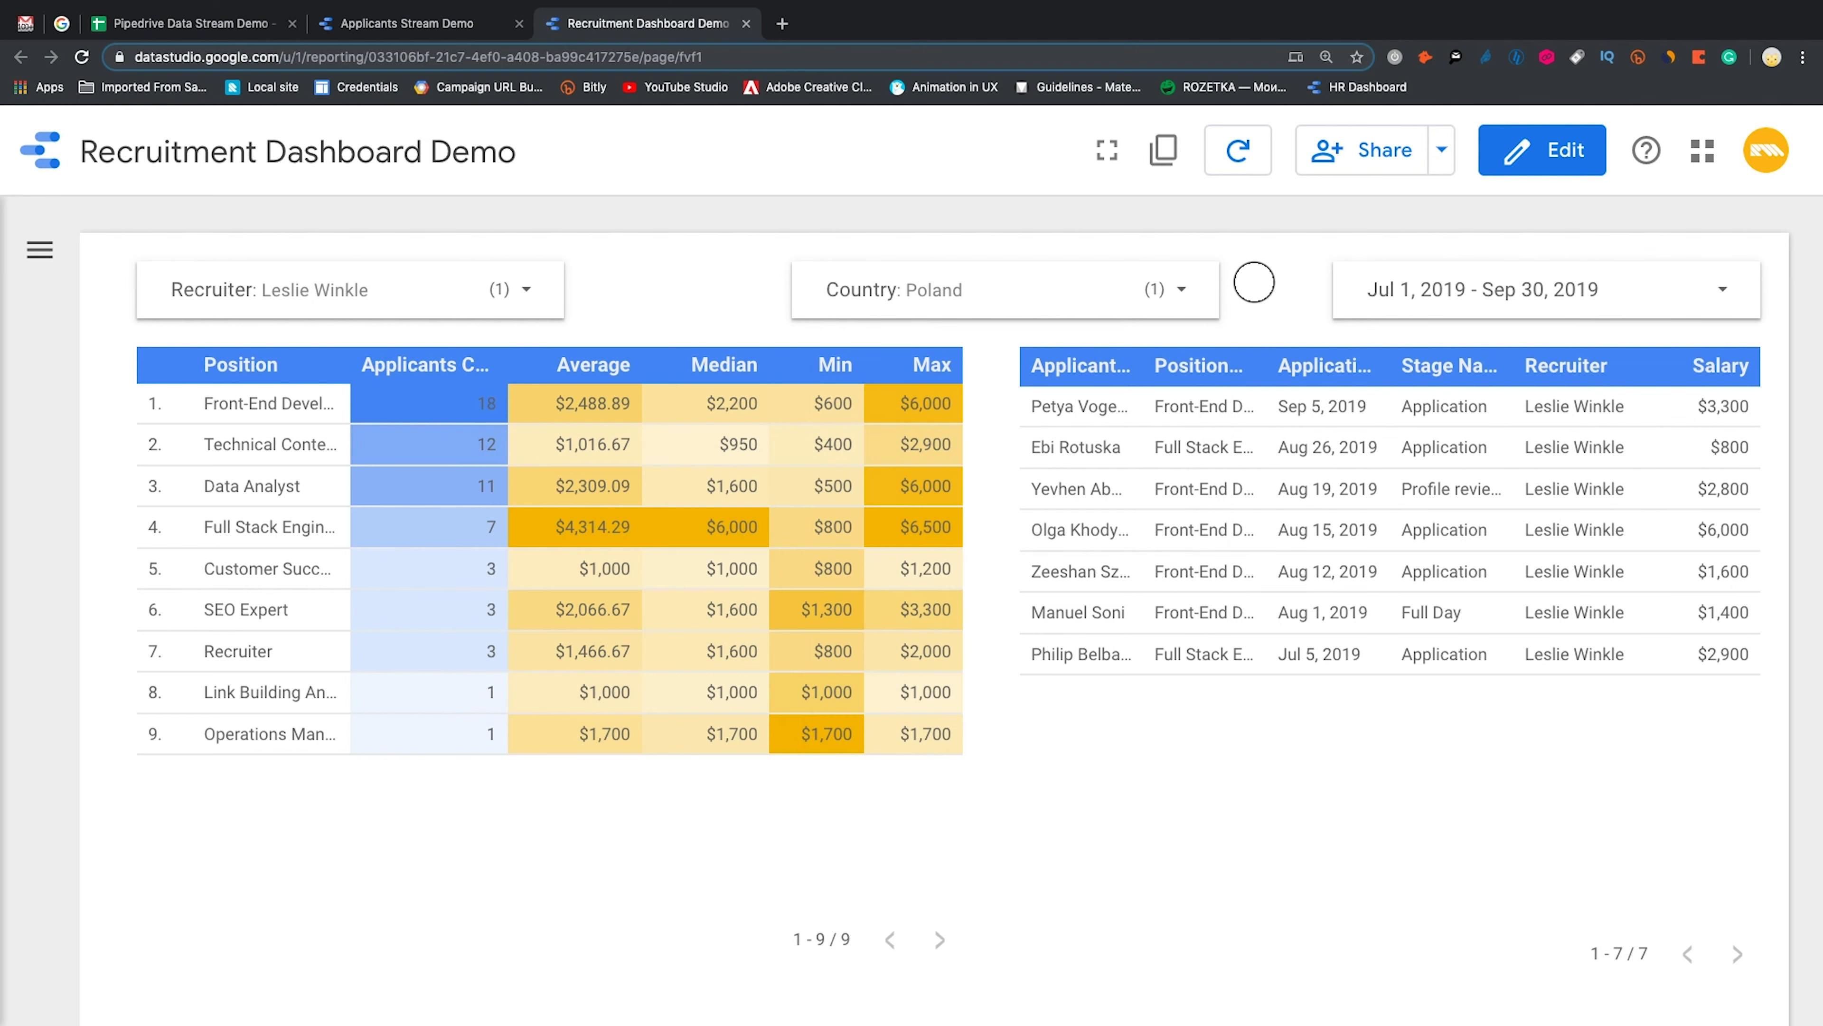
Set the date range to Last month, Sep 1 – Sep 30, 2019
left_click(1726, 288)
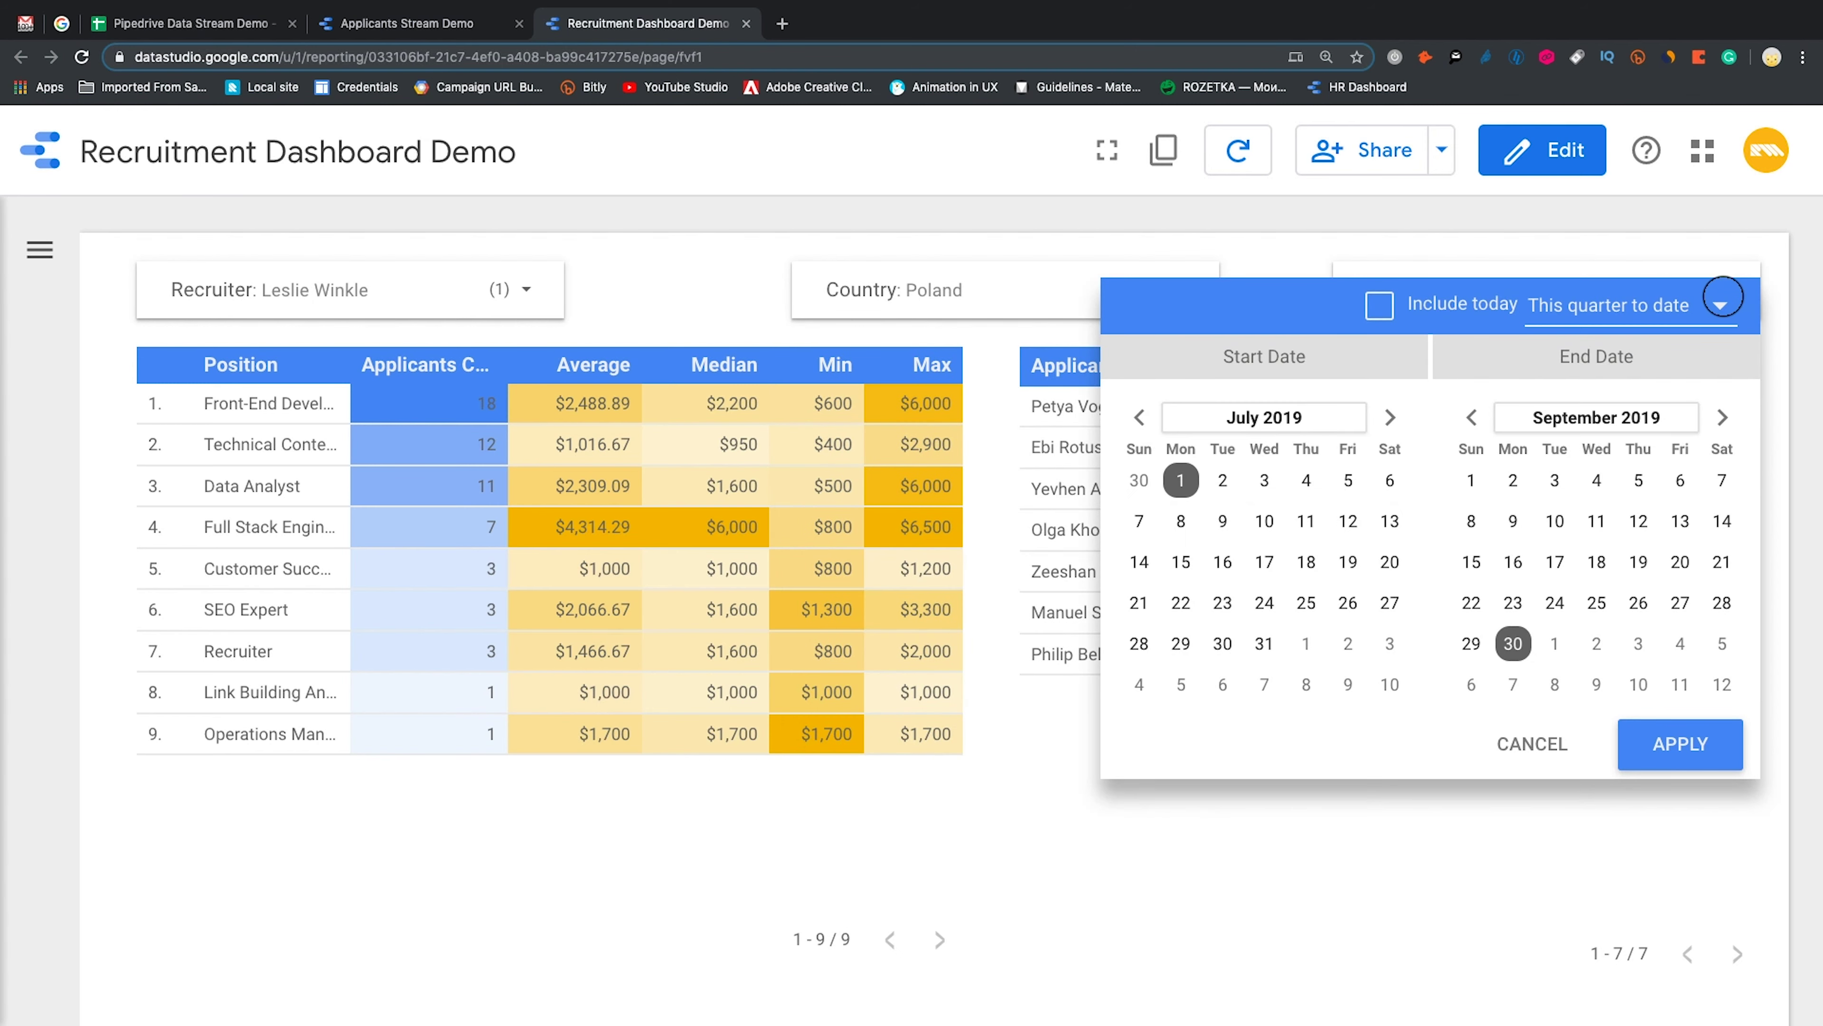
left_click(1649, 299)
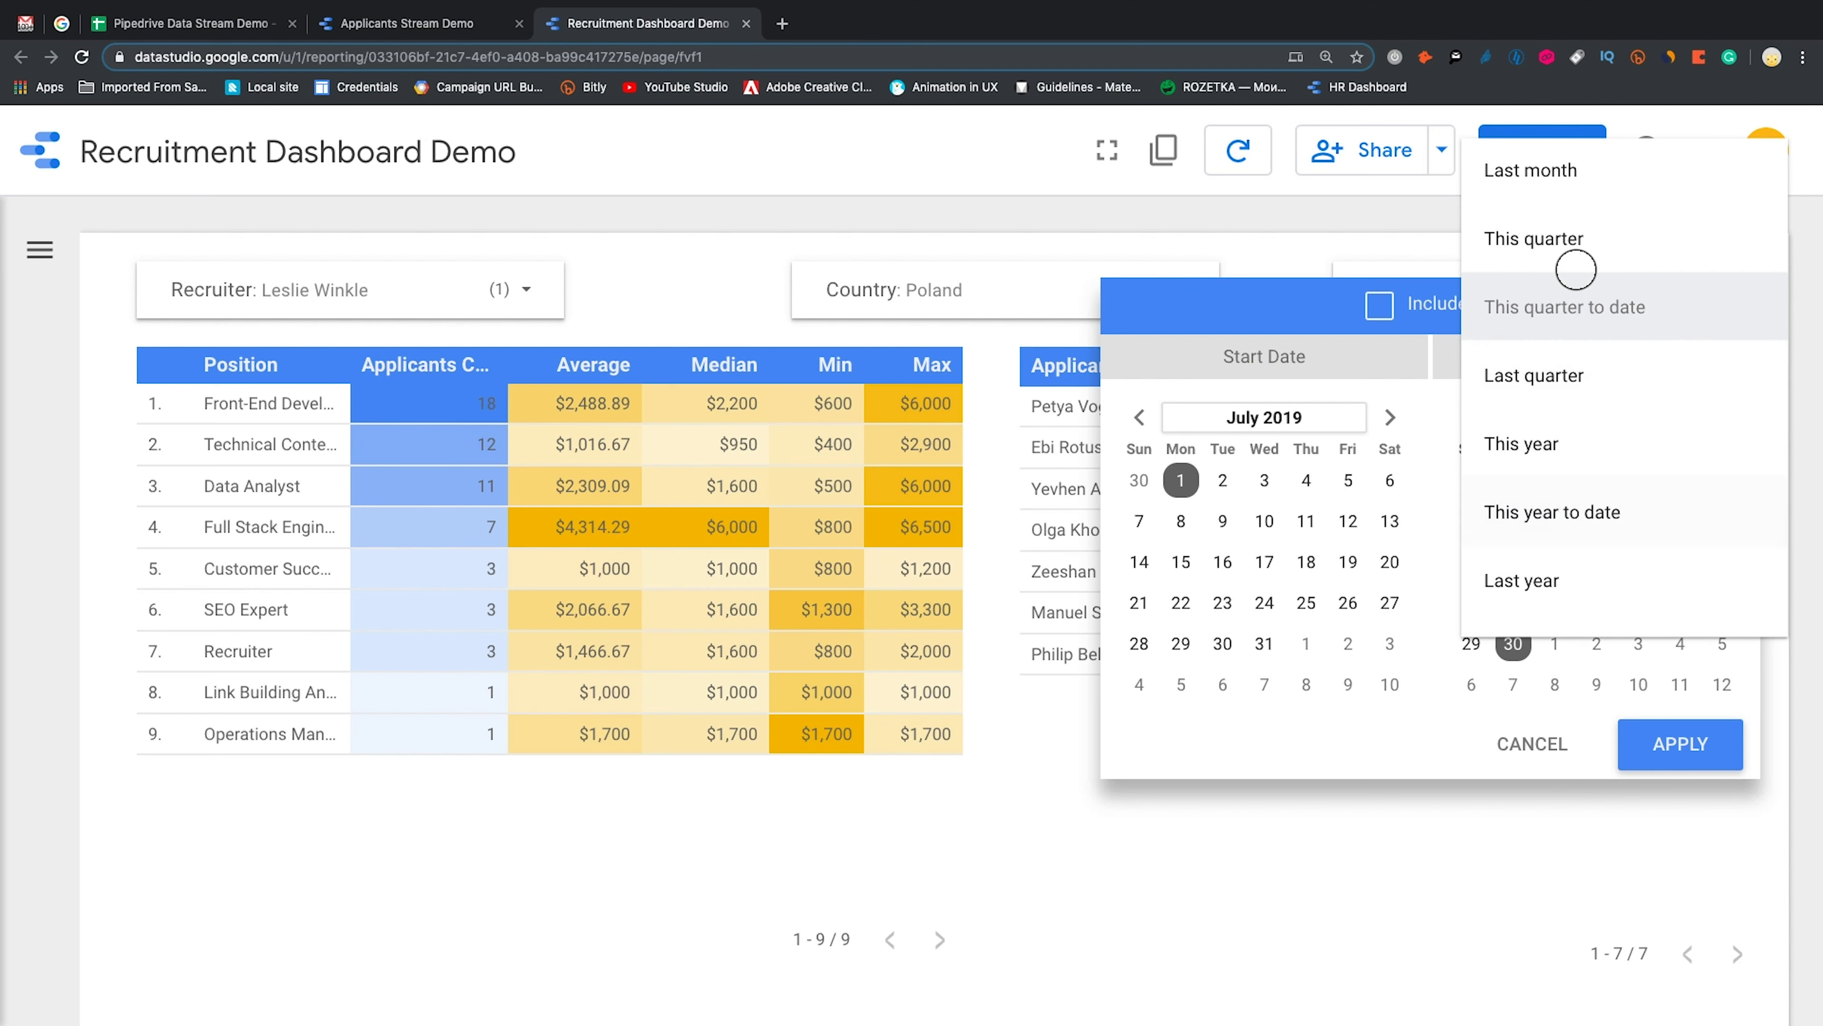
left_click(1550, 191)
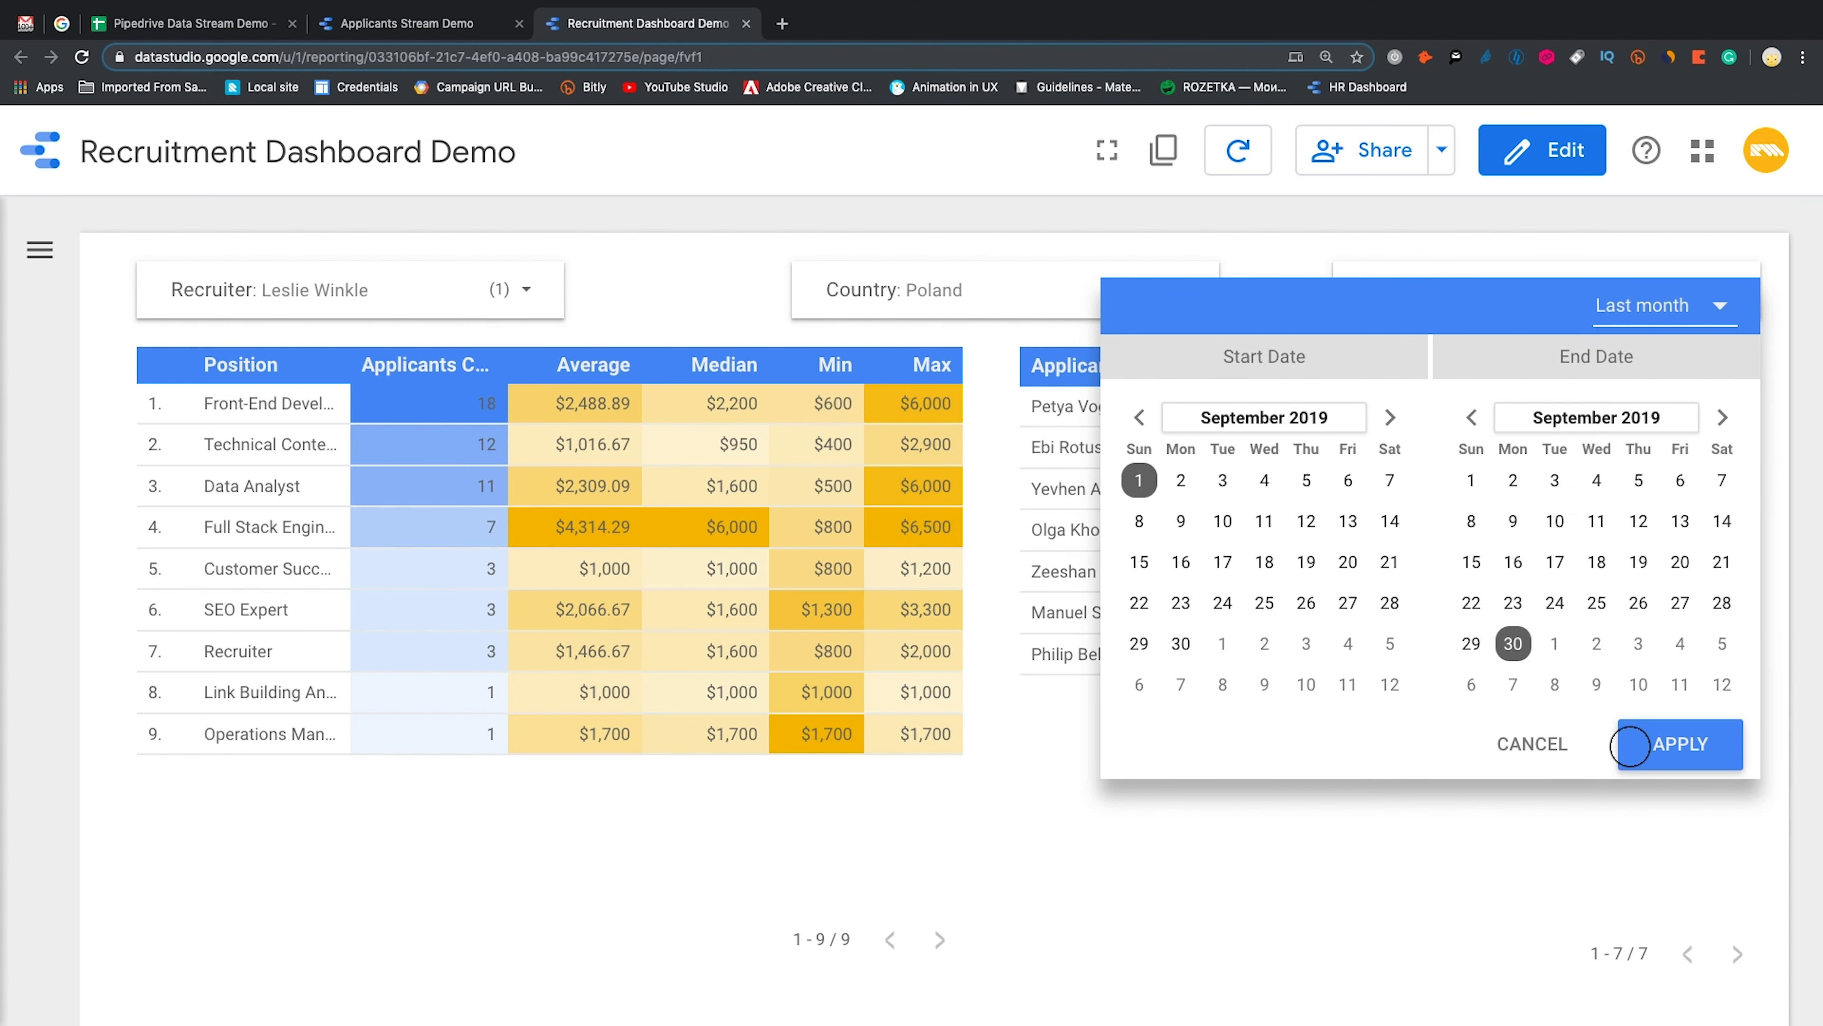
left_click(1677, 744)
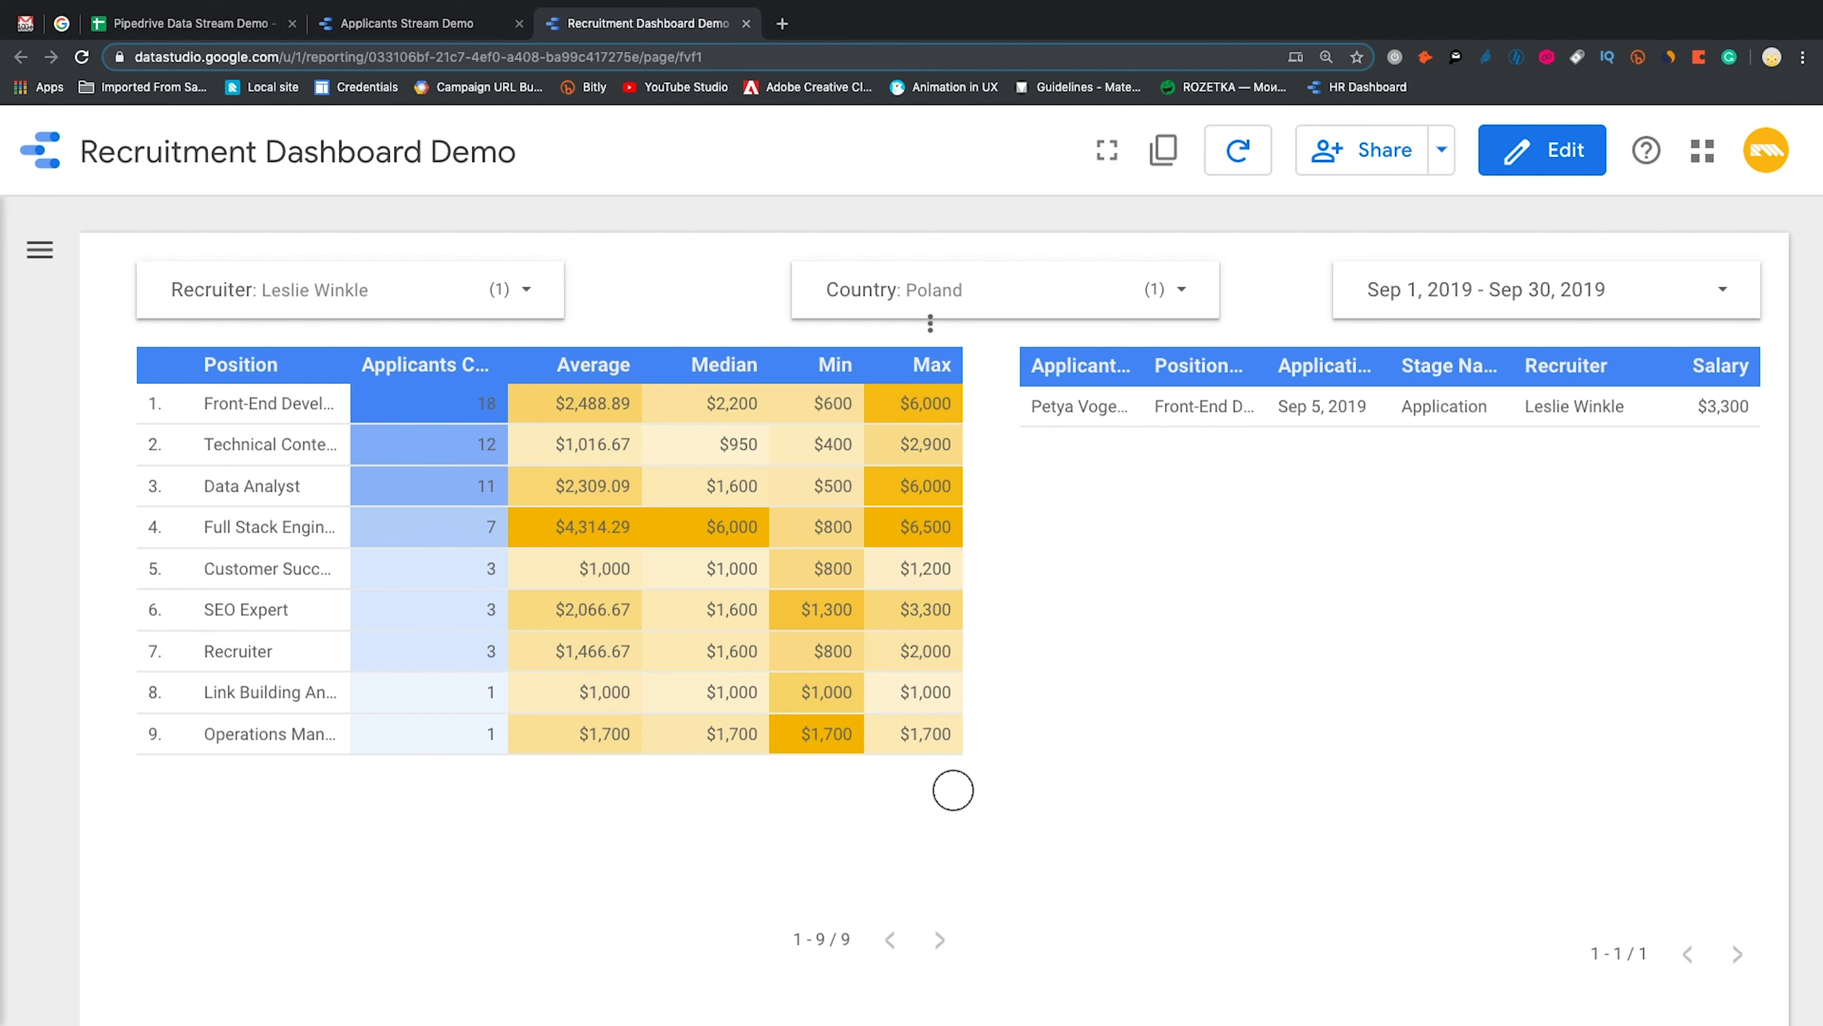
Return to edit mode and start a new filter on the applicant table
left_click(1534, 145)
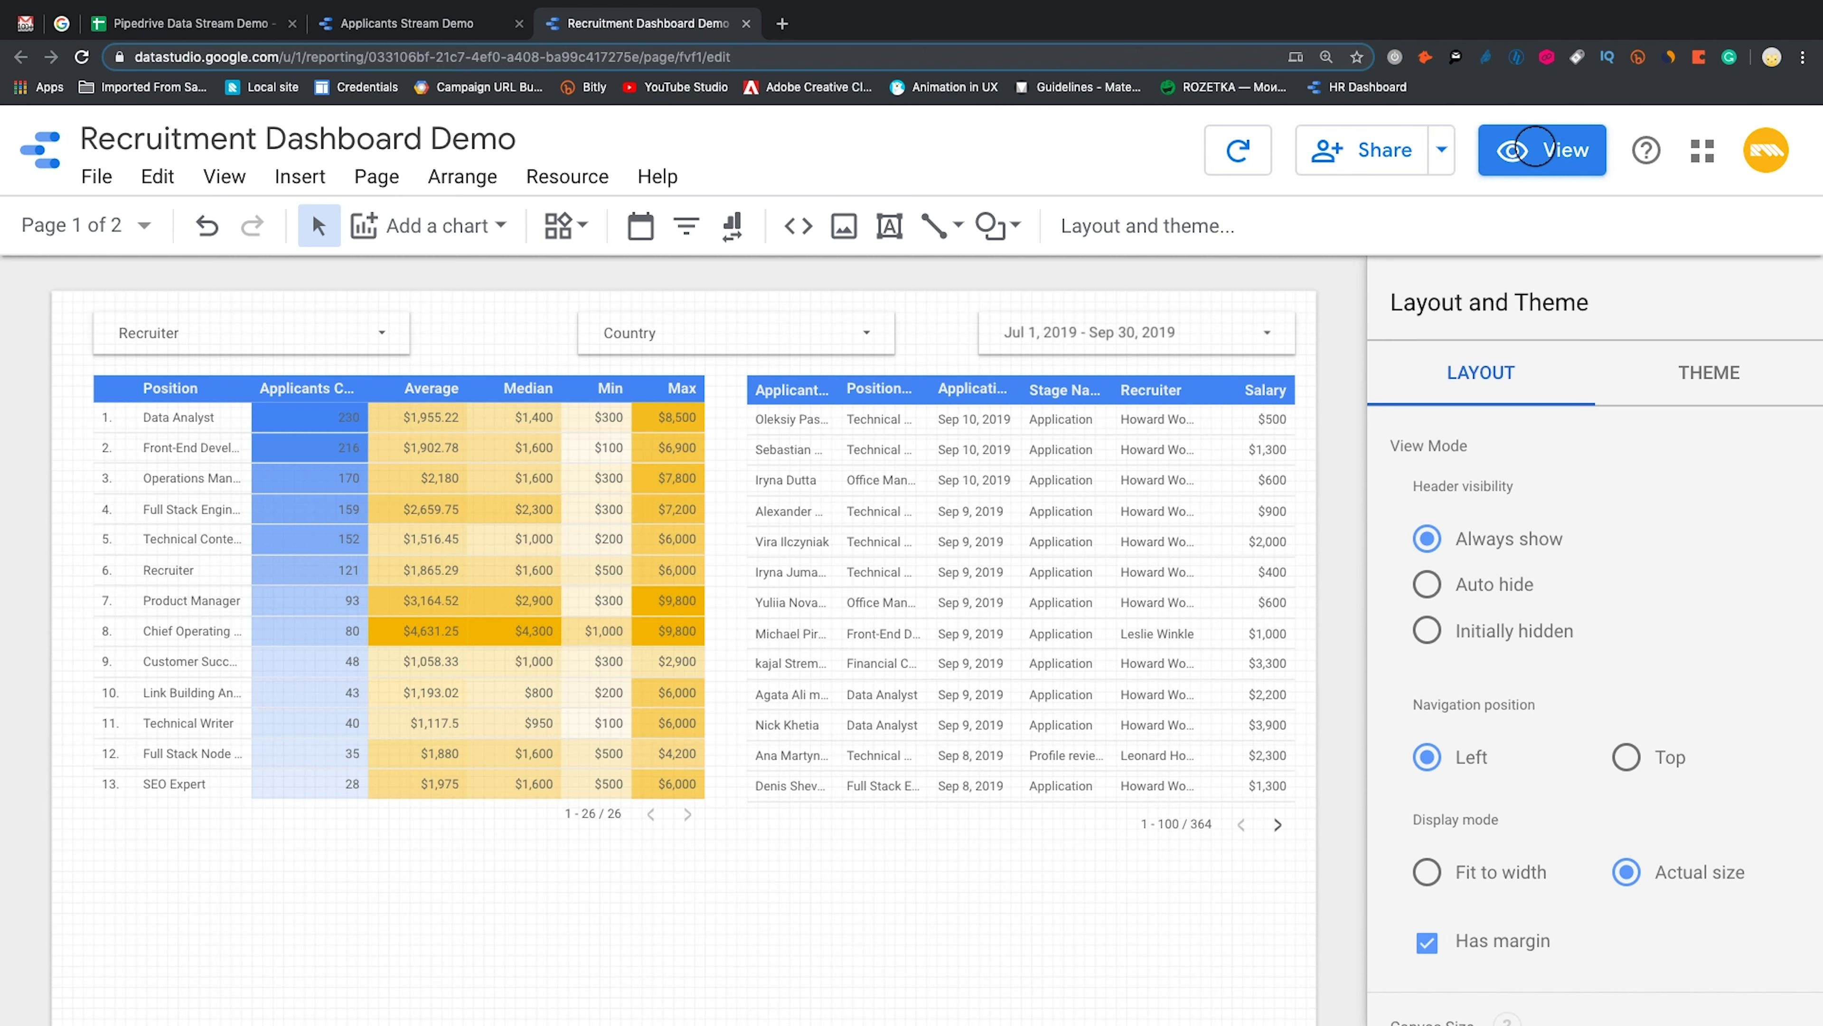
left_click(1166, 663)
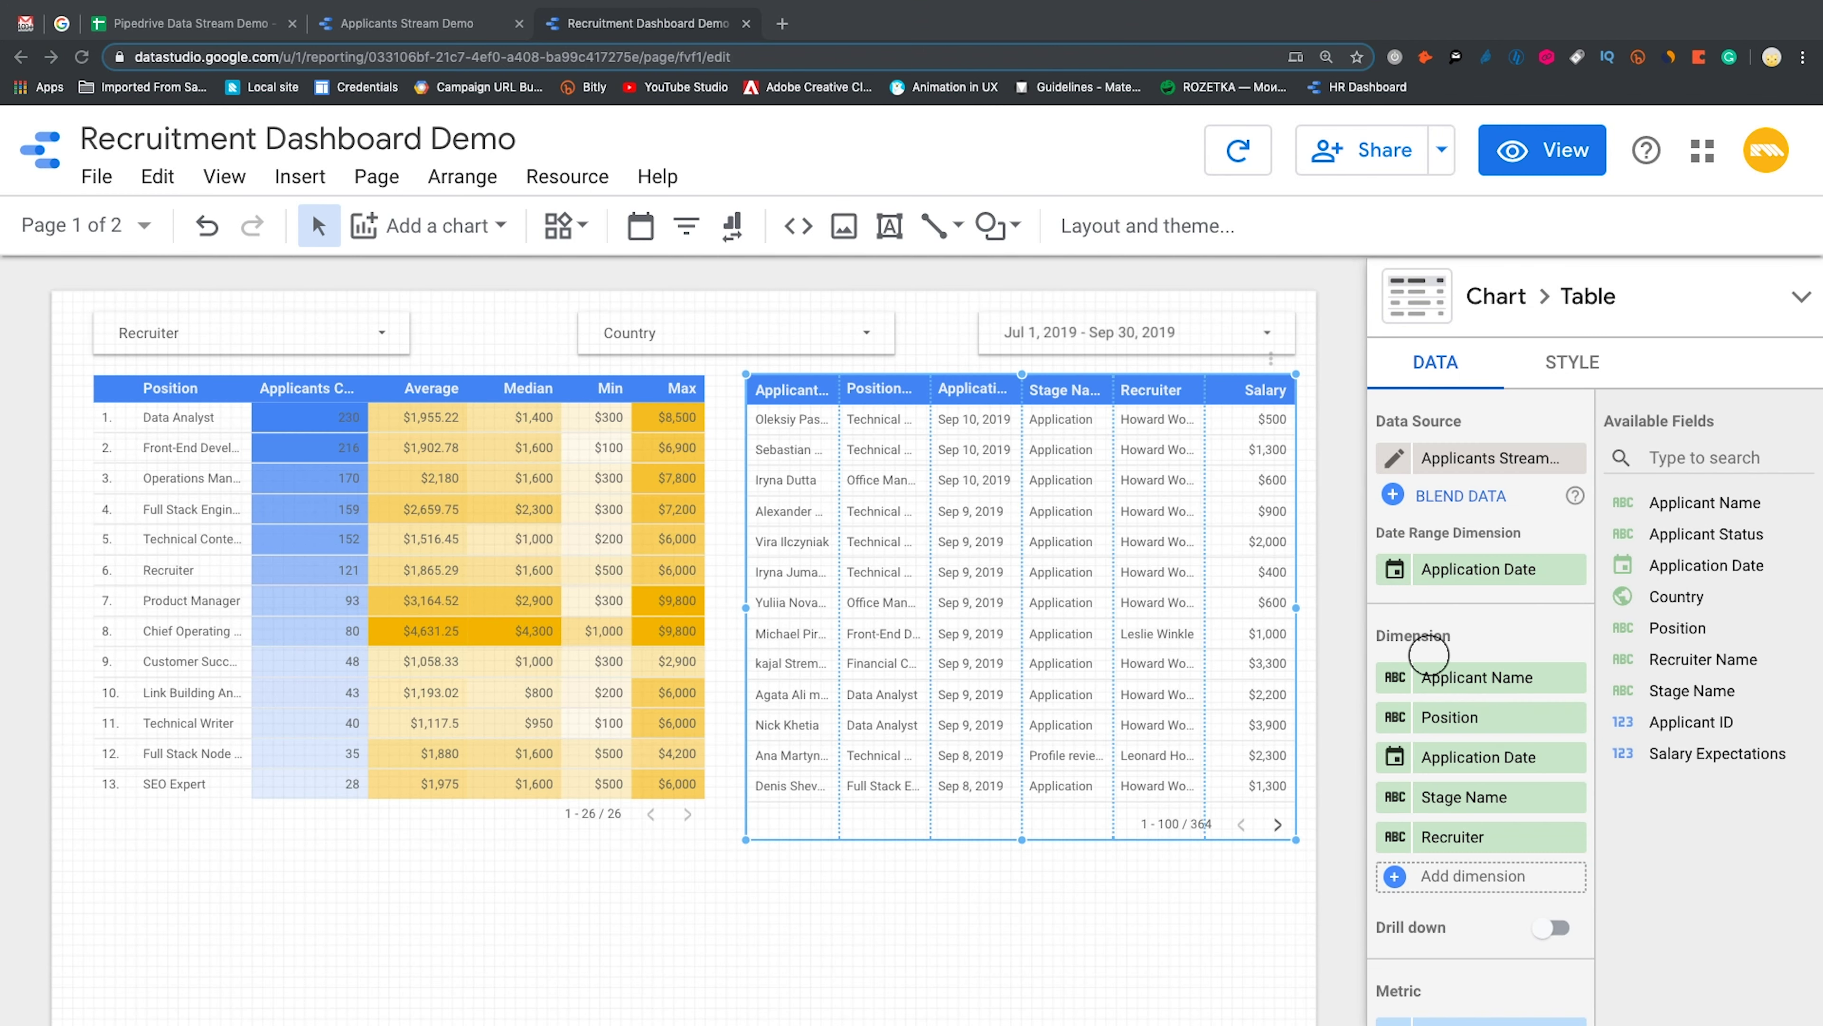
scroll(1474, 651, "down", 10)
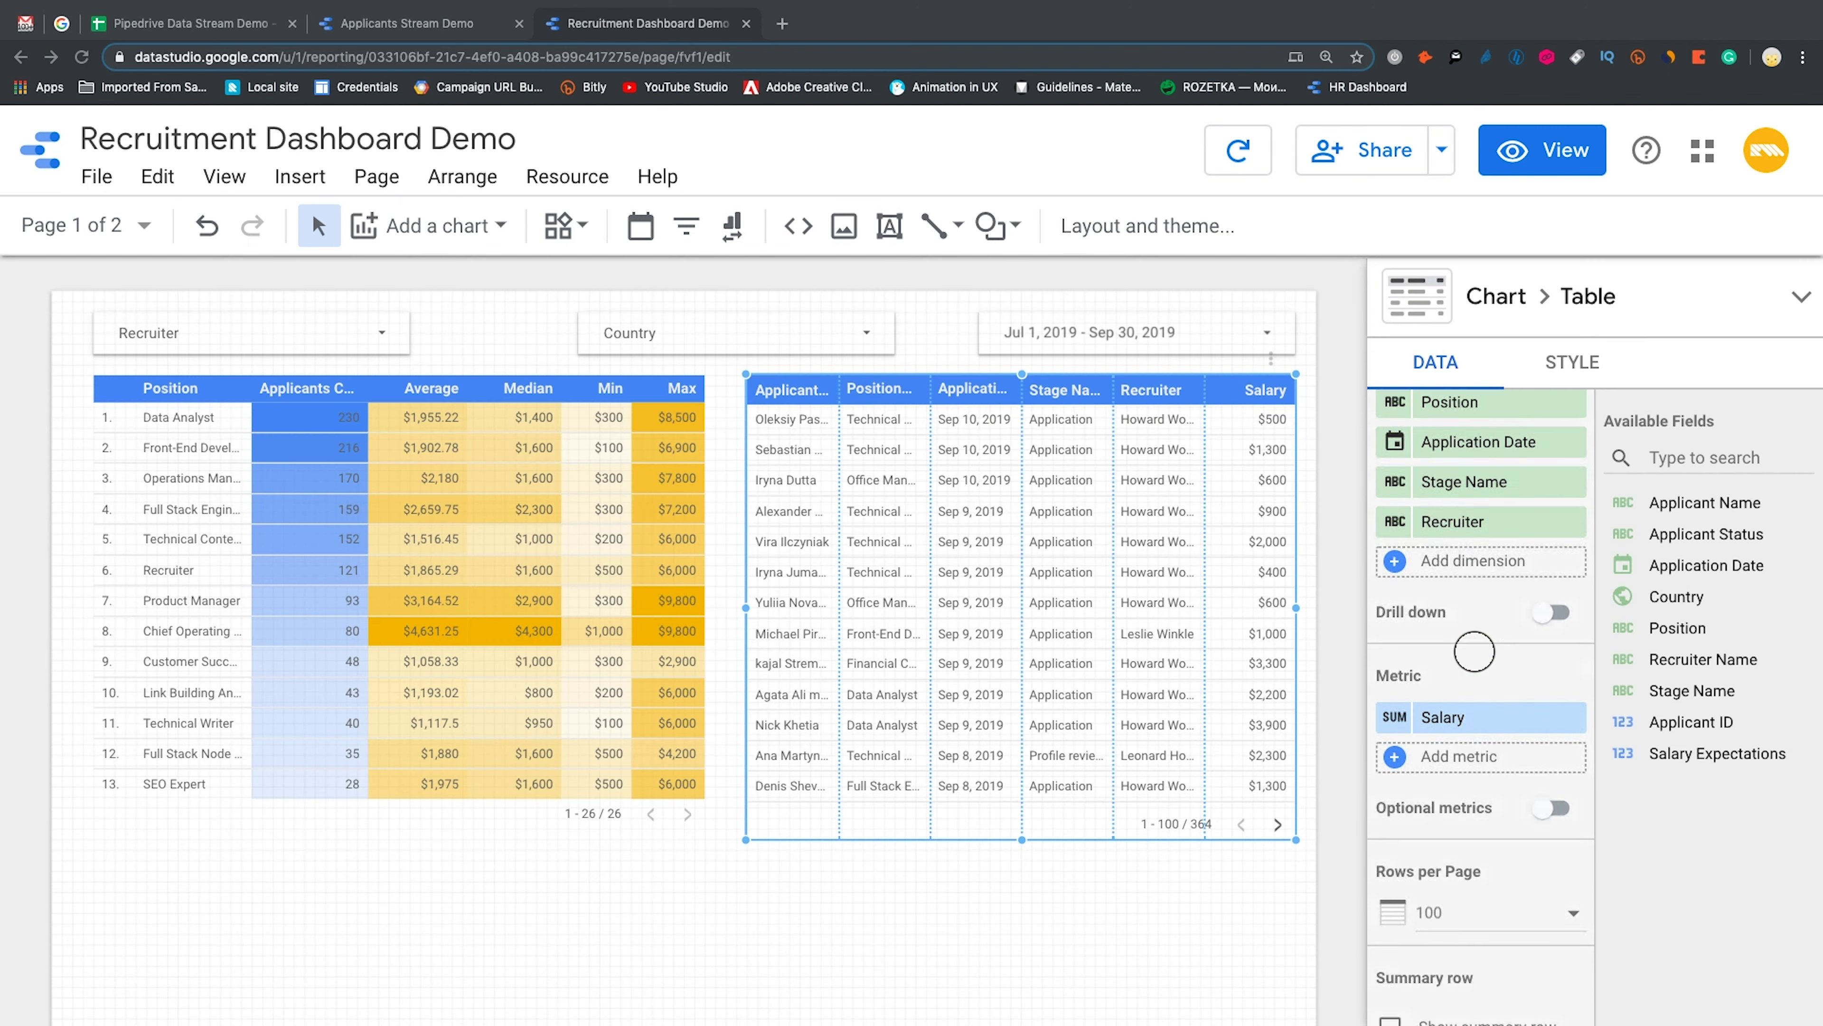
scroll(1474, 651, "down", 10)
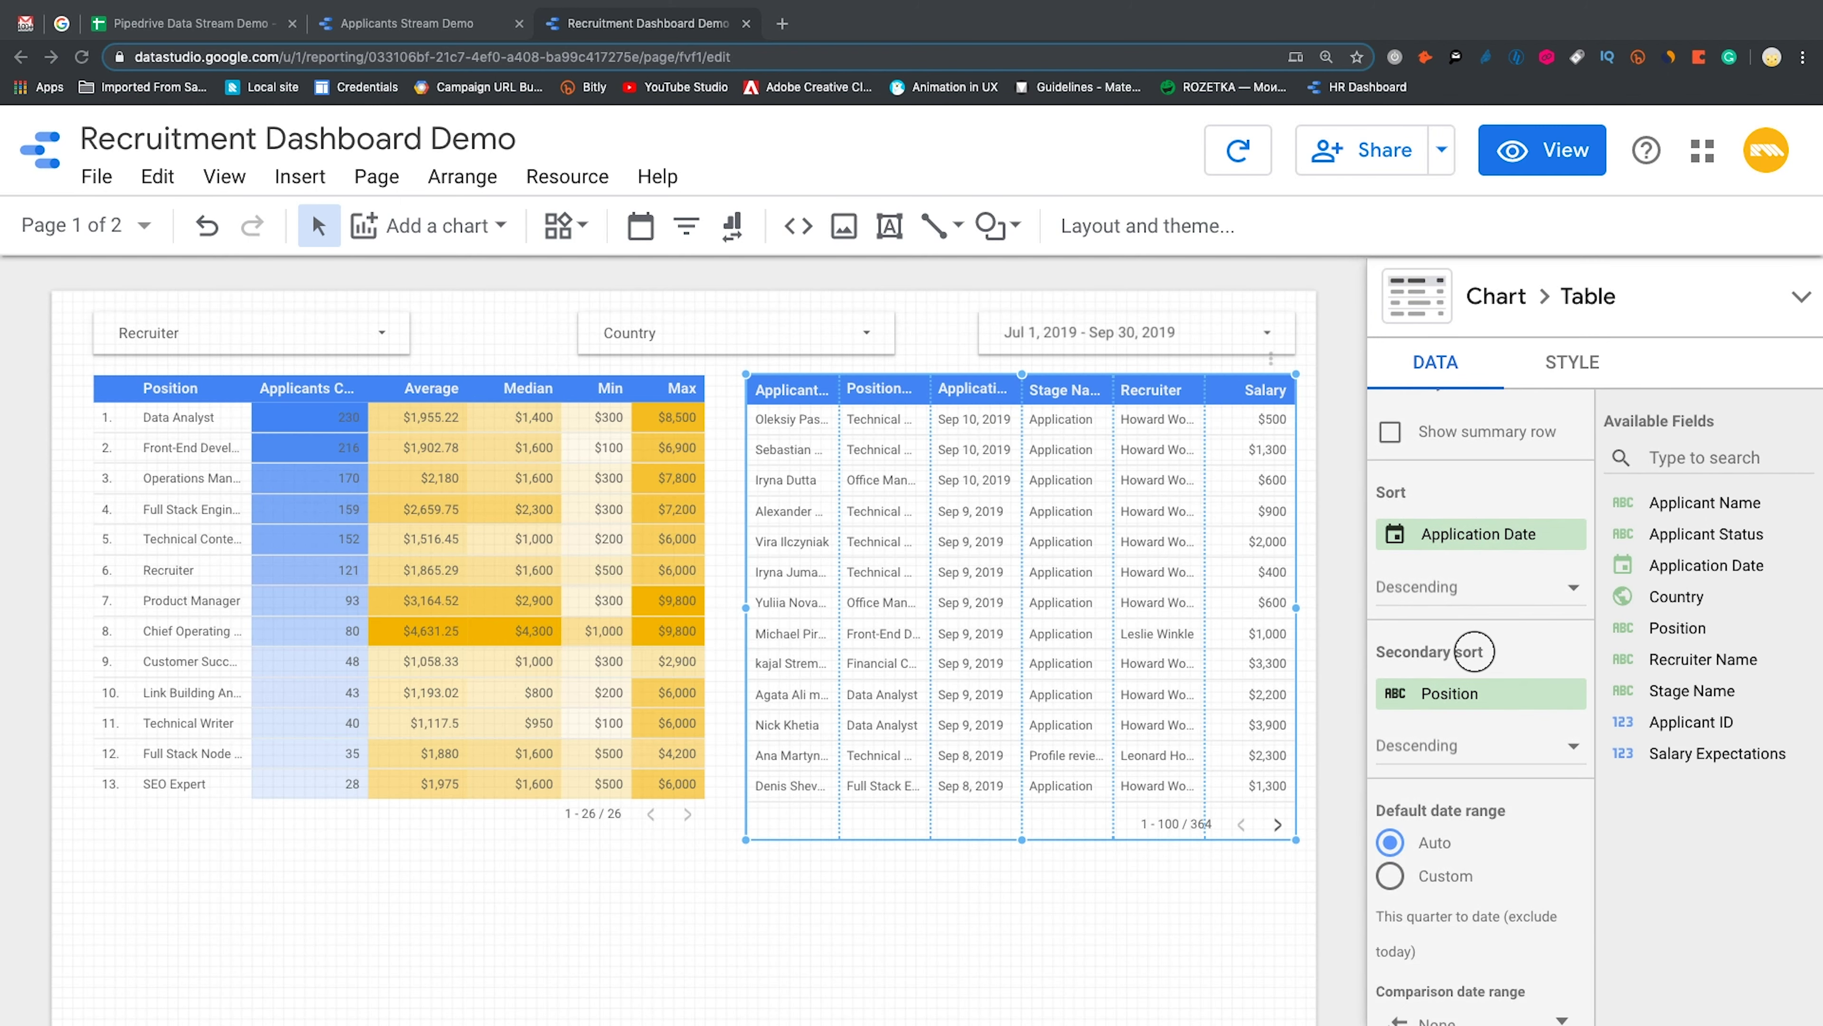
scroll(1474, 650, "down", 1)
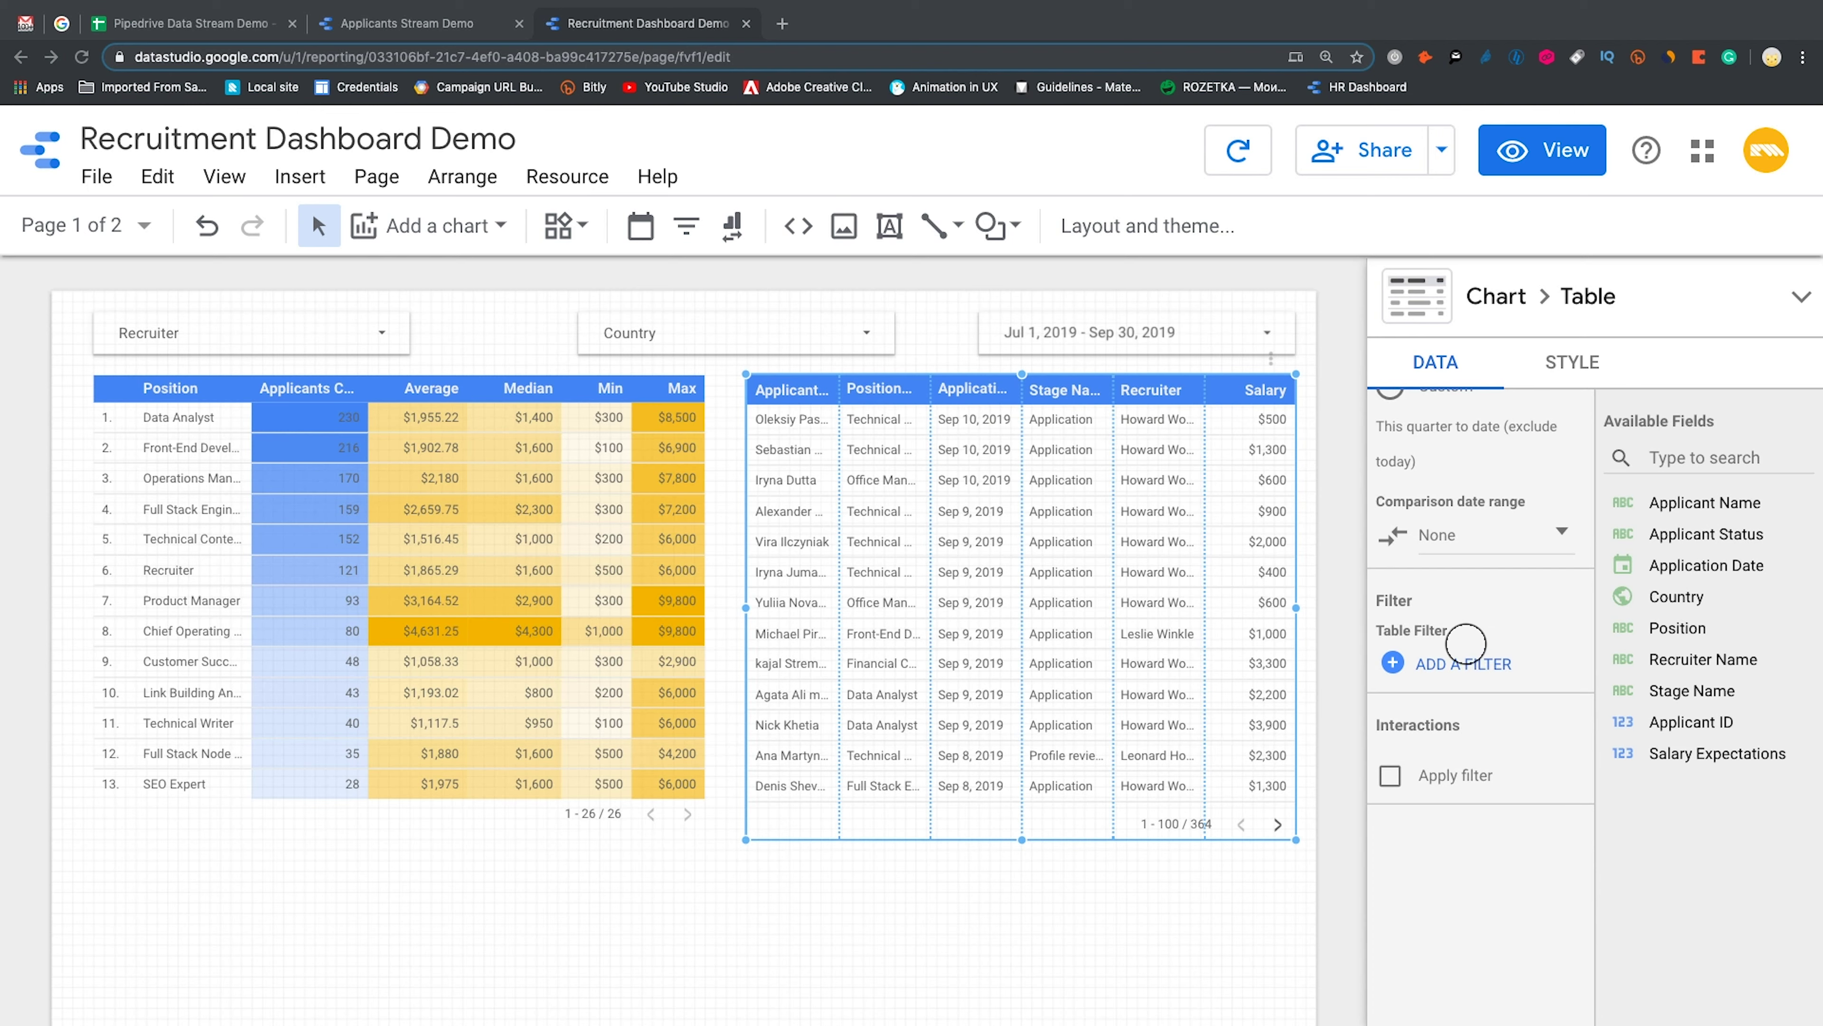
left_click(1467, 665)
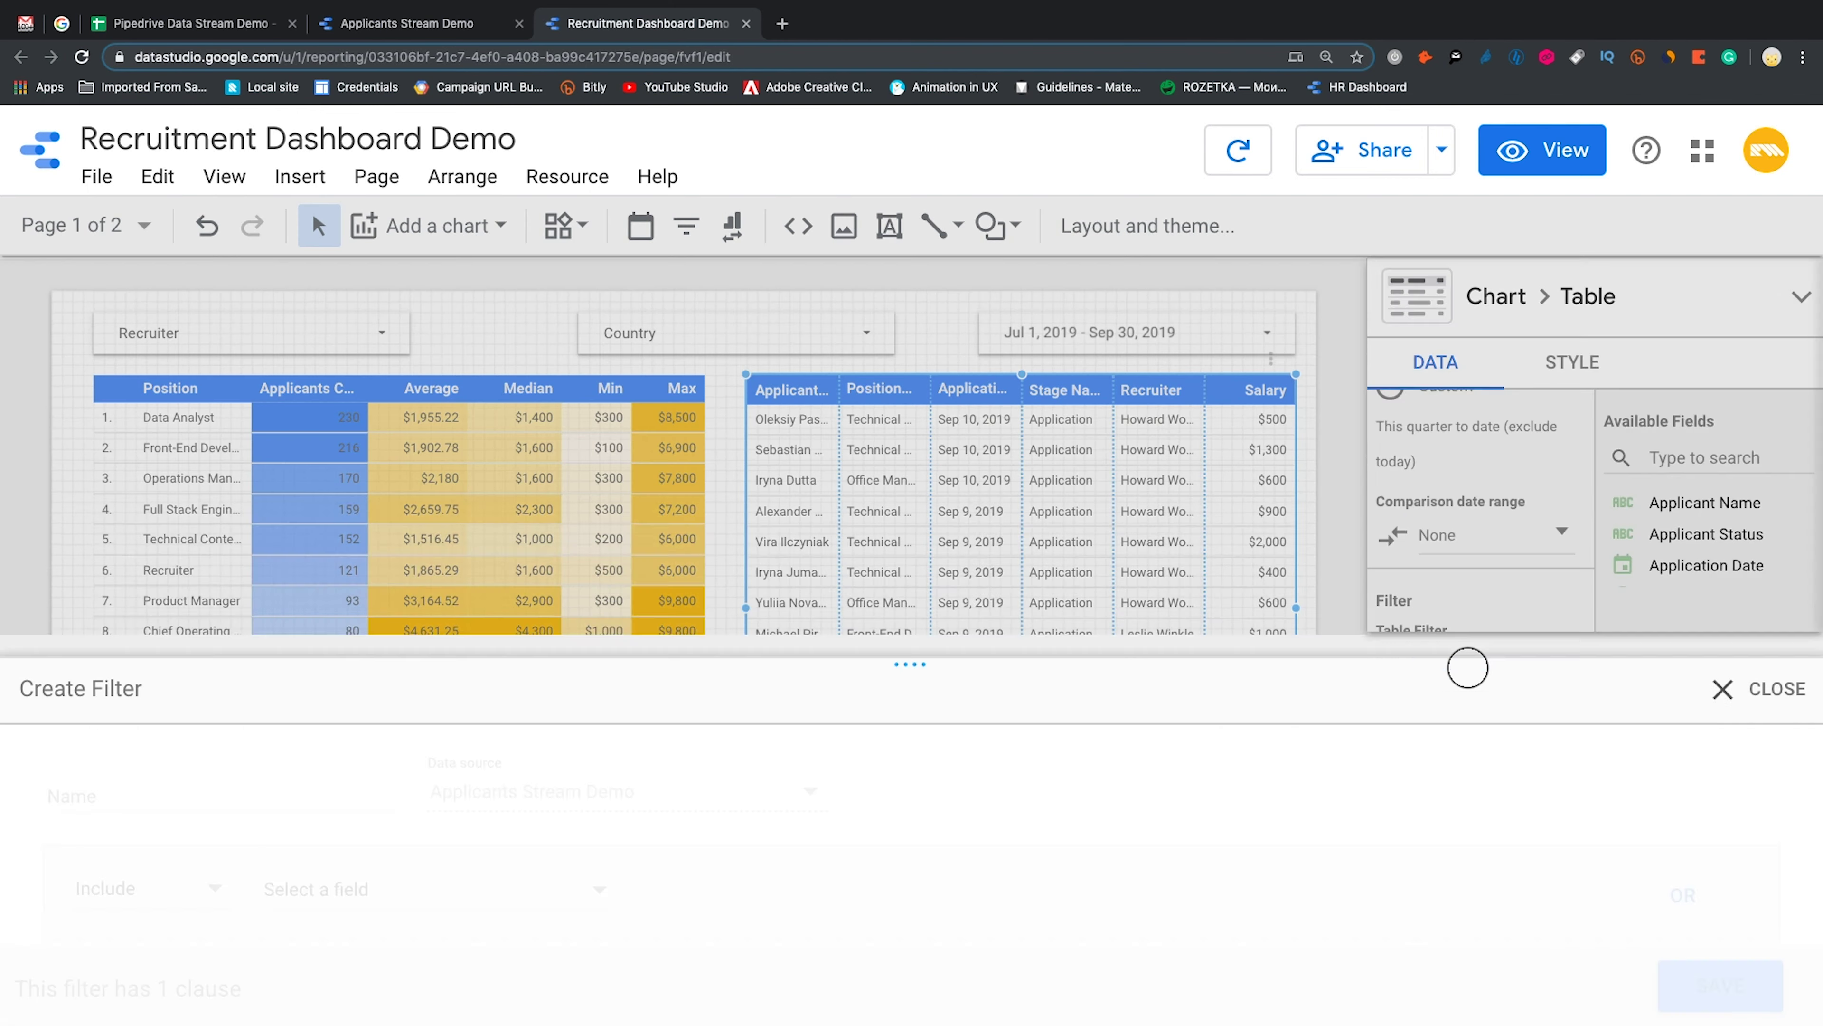
Save a filter named 'Profile Review Stage' that includes Stage Name equal to 'Profile review'
left_click(158, 652)
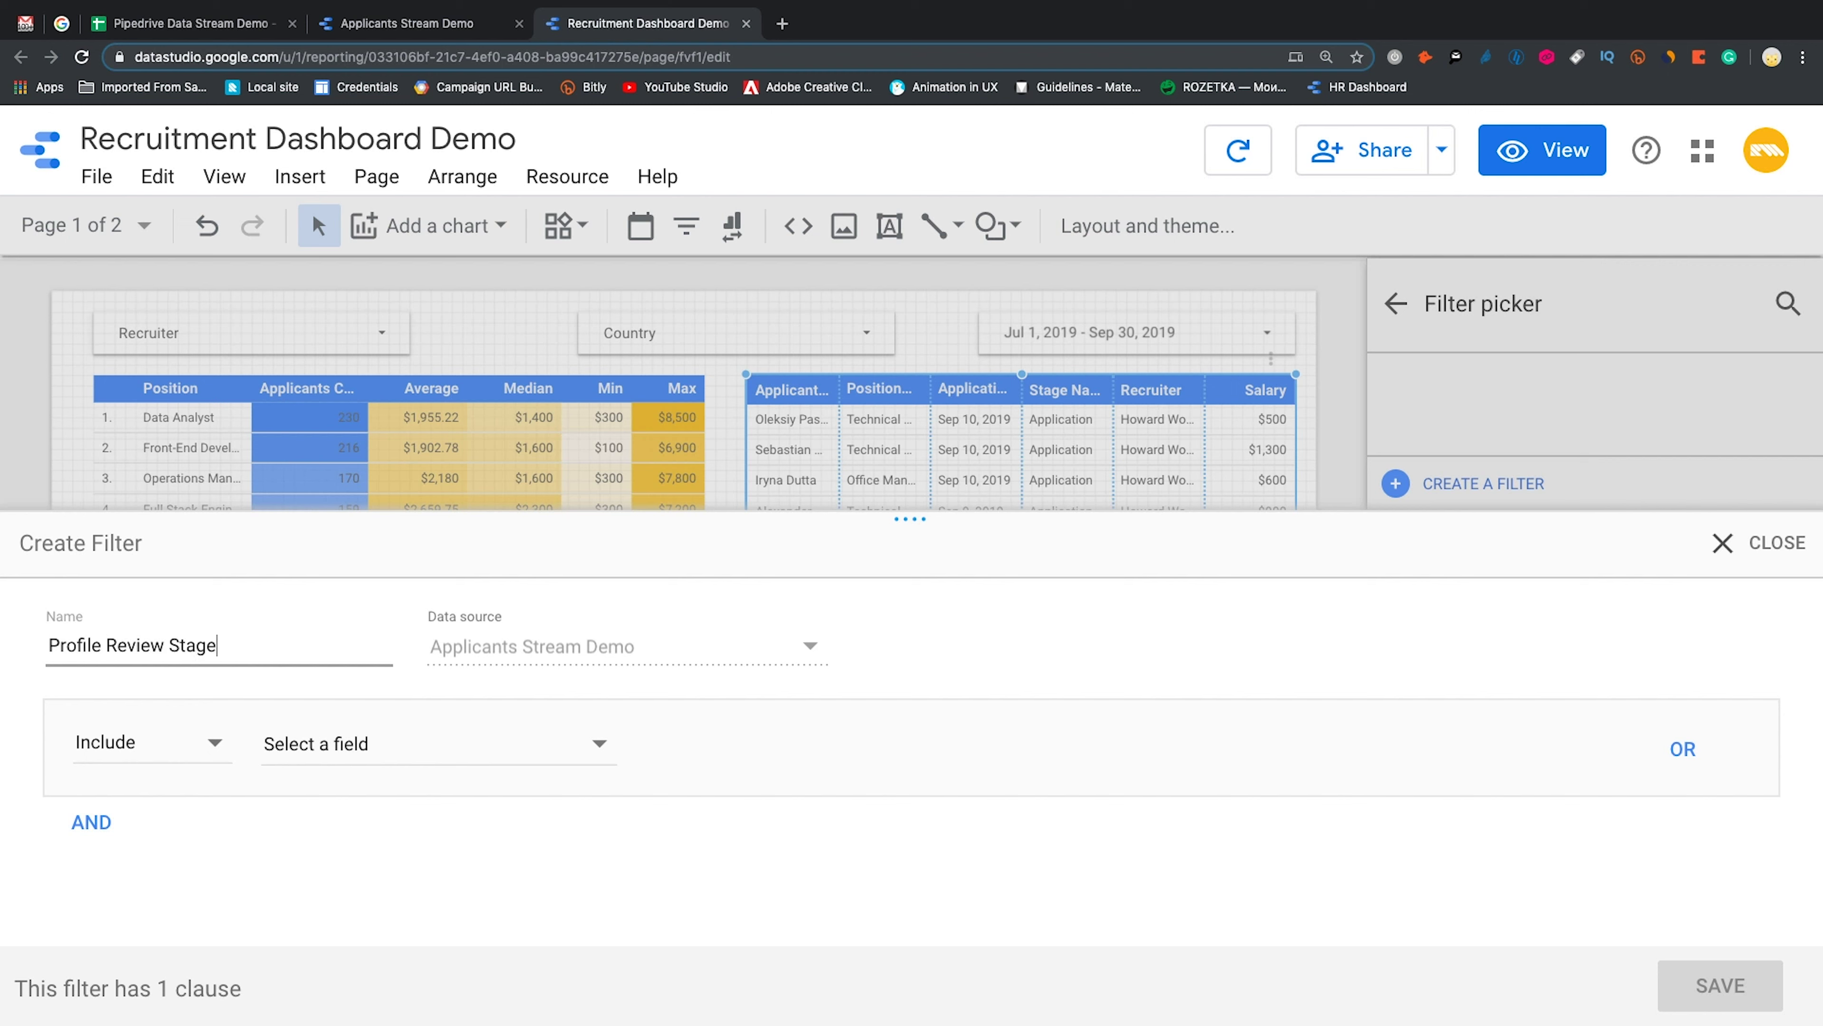
type("Profile Review Stage")
left_click(425, 738)
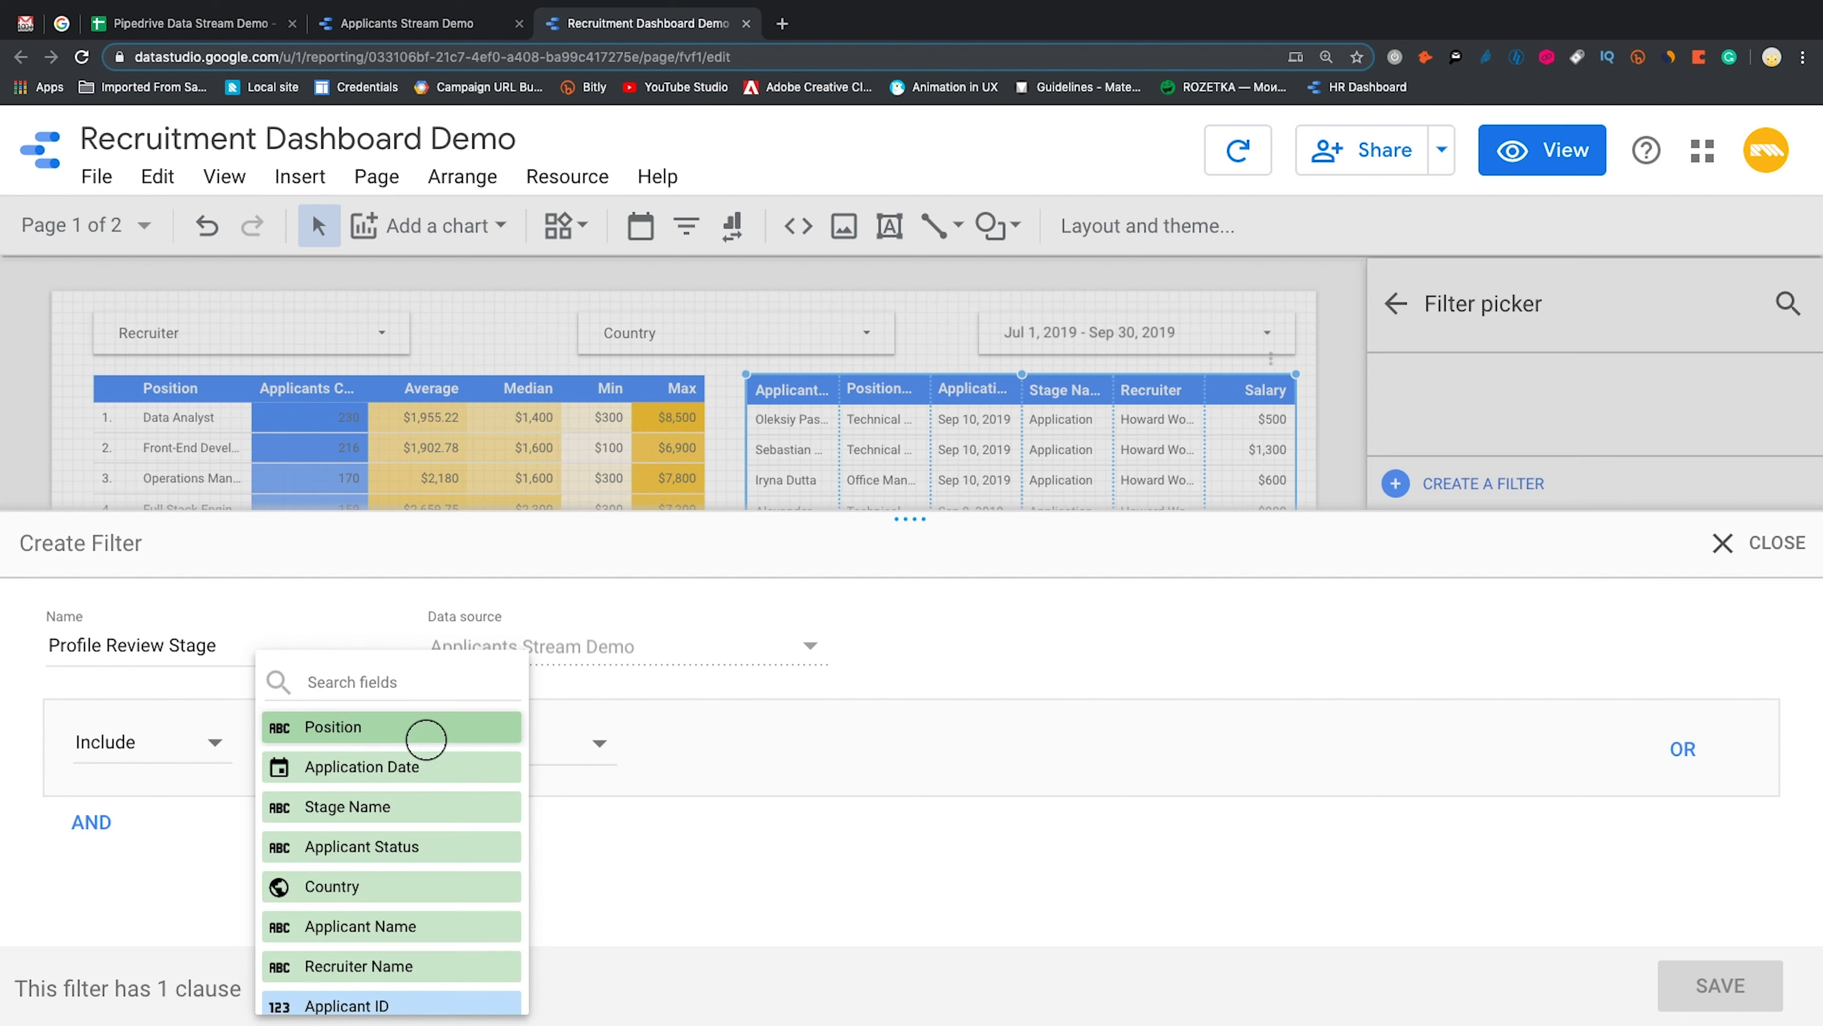
left_click(426, 808)
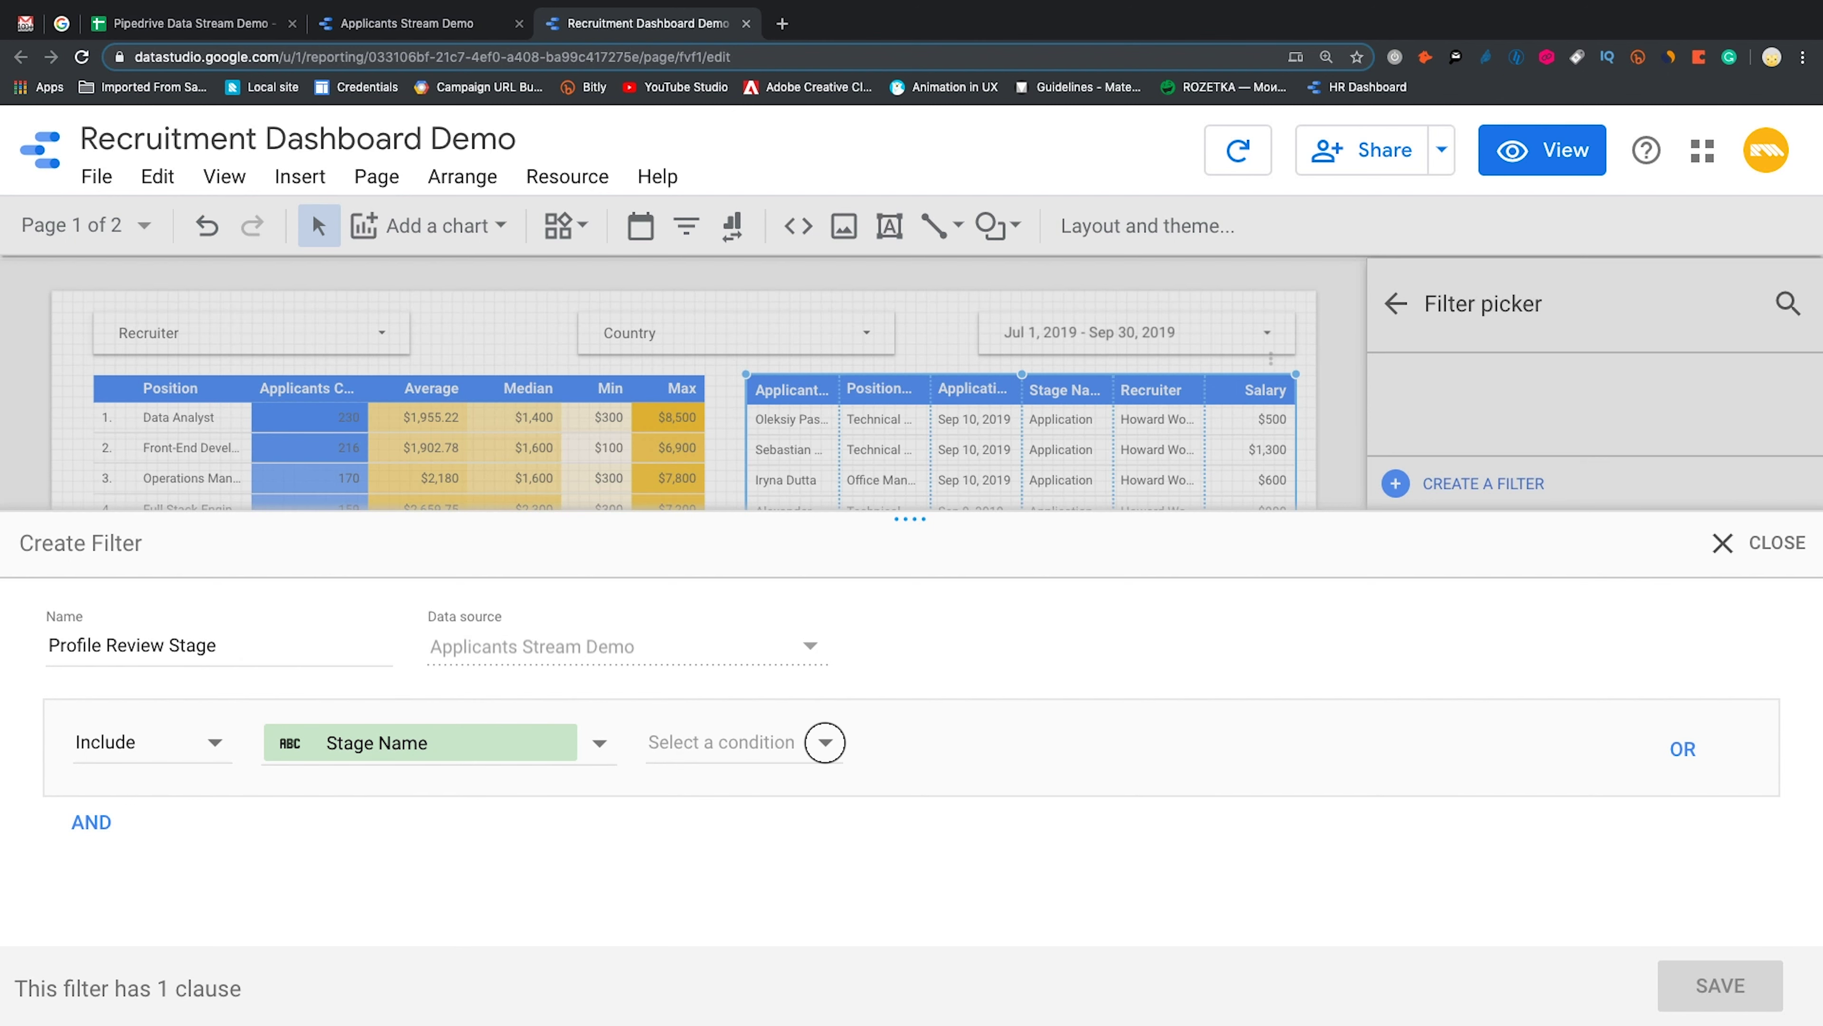
left_click(825, 742)
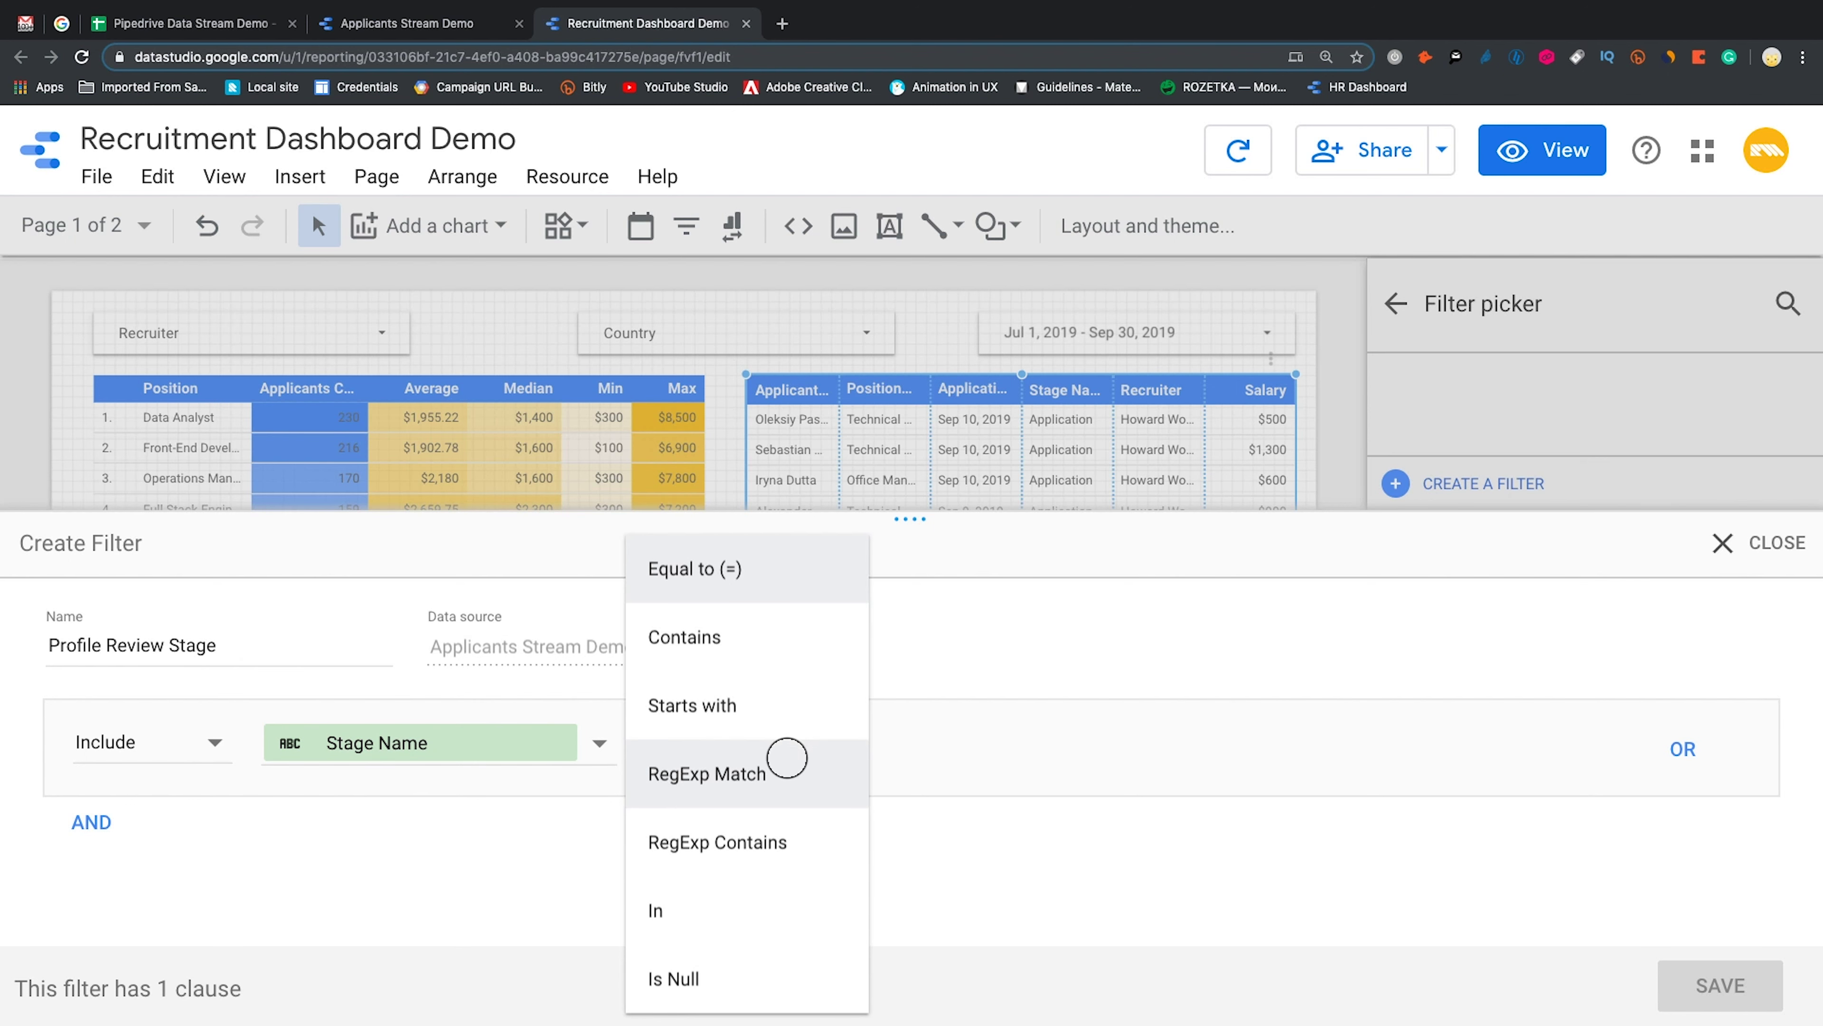
left_click(724, 568)
type("Pro")
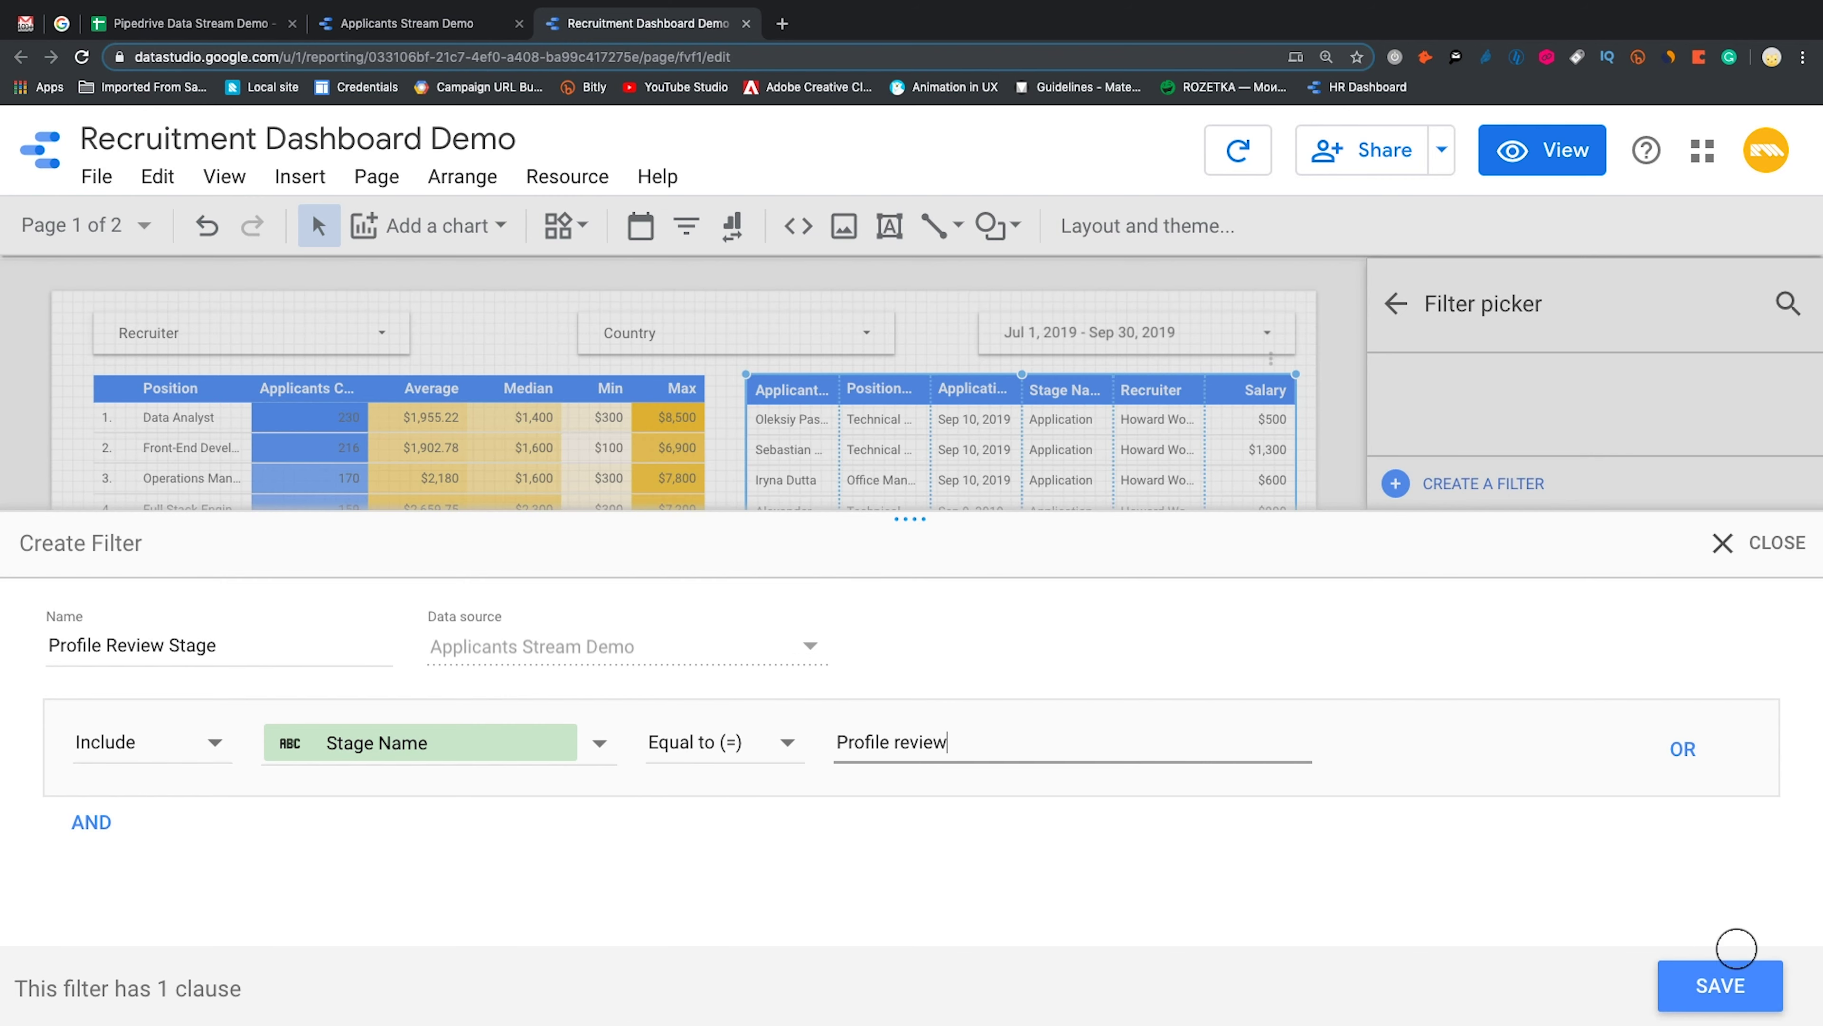
type("file review")
left_click(1721, 984)
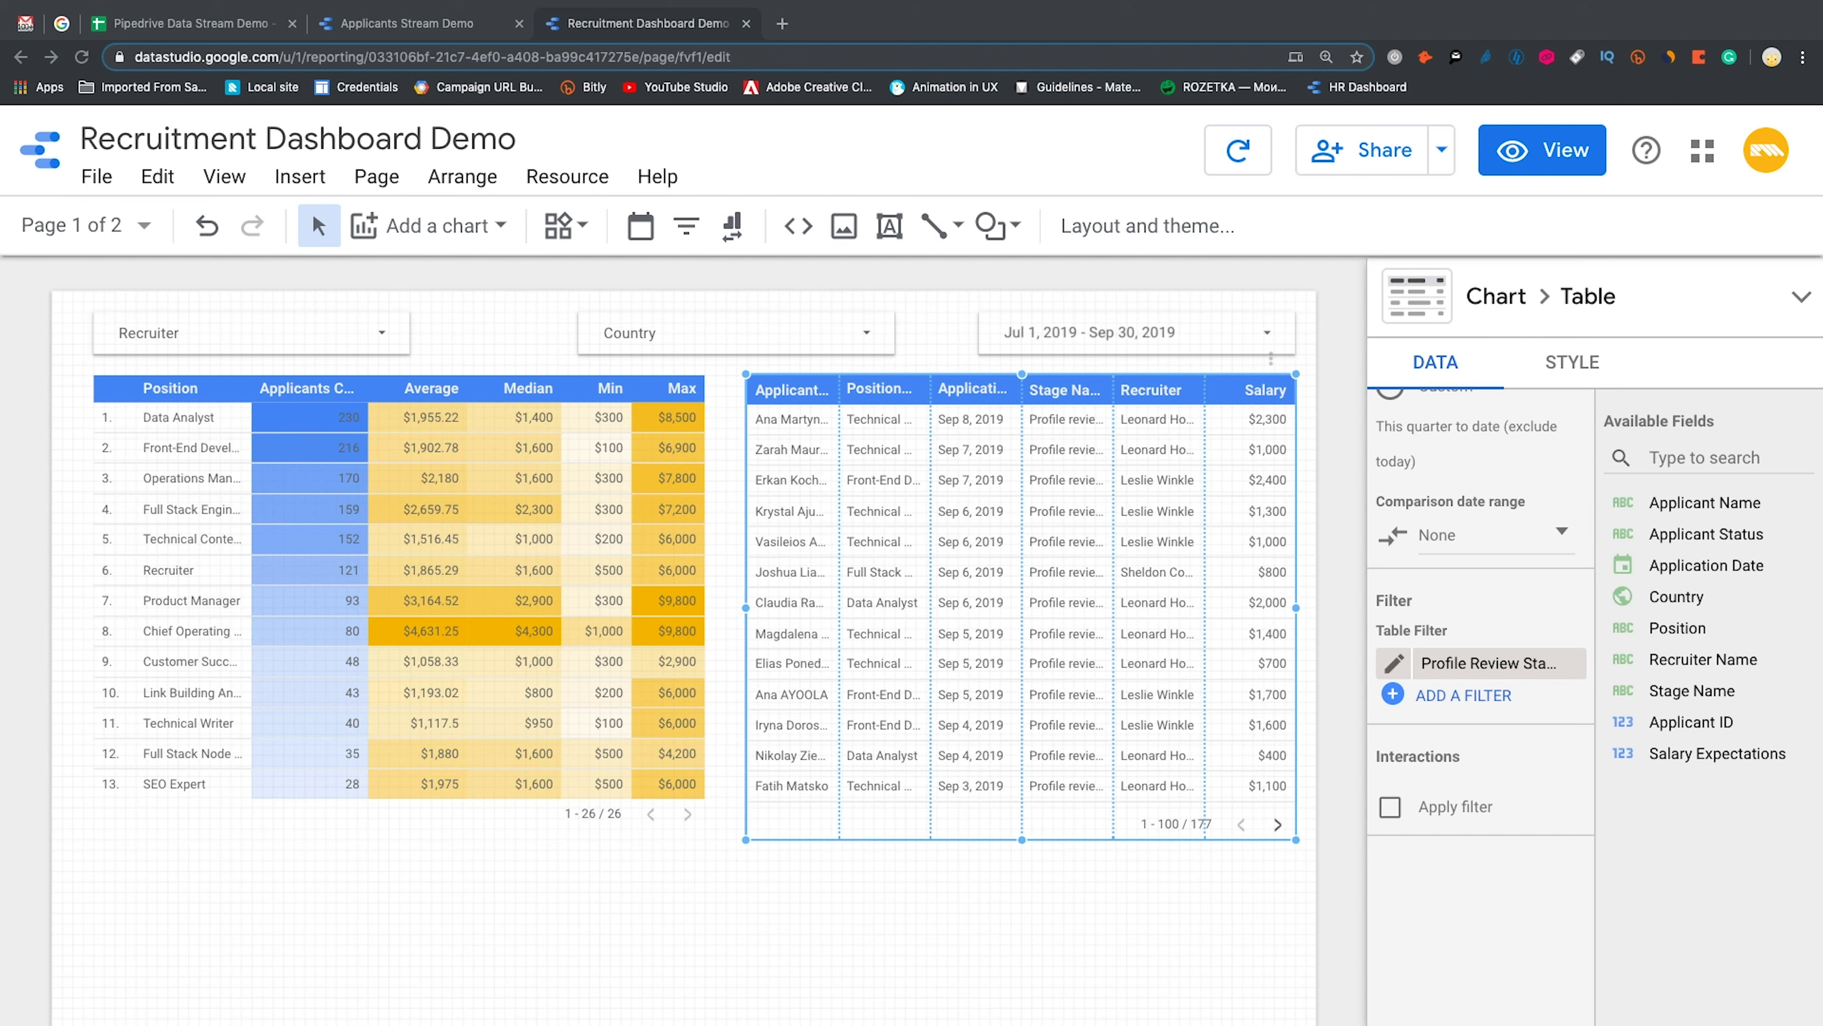
left_click(1436, 694)
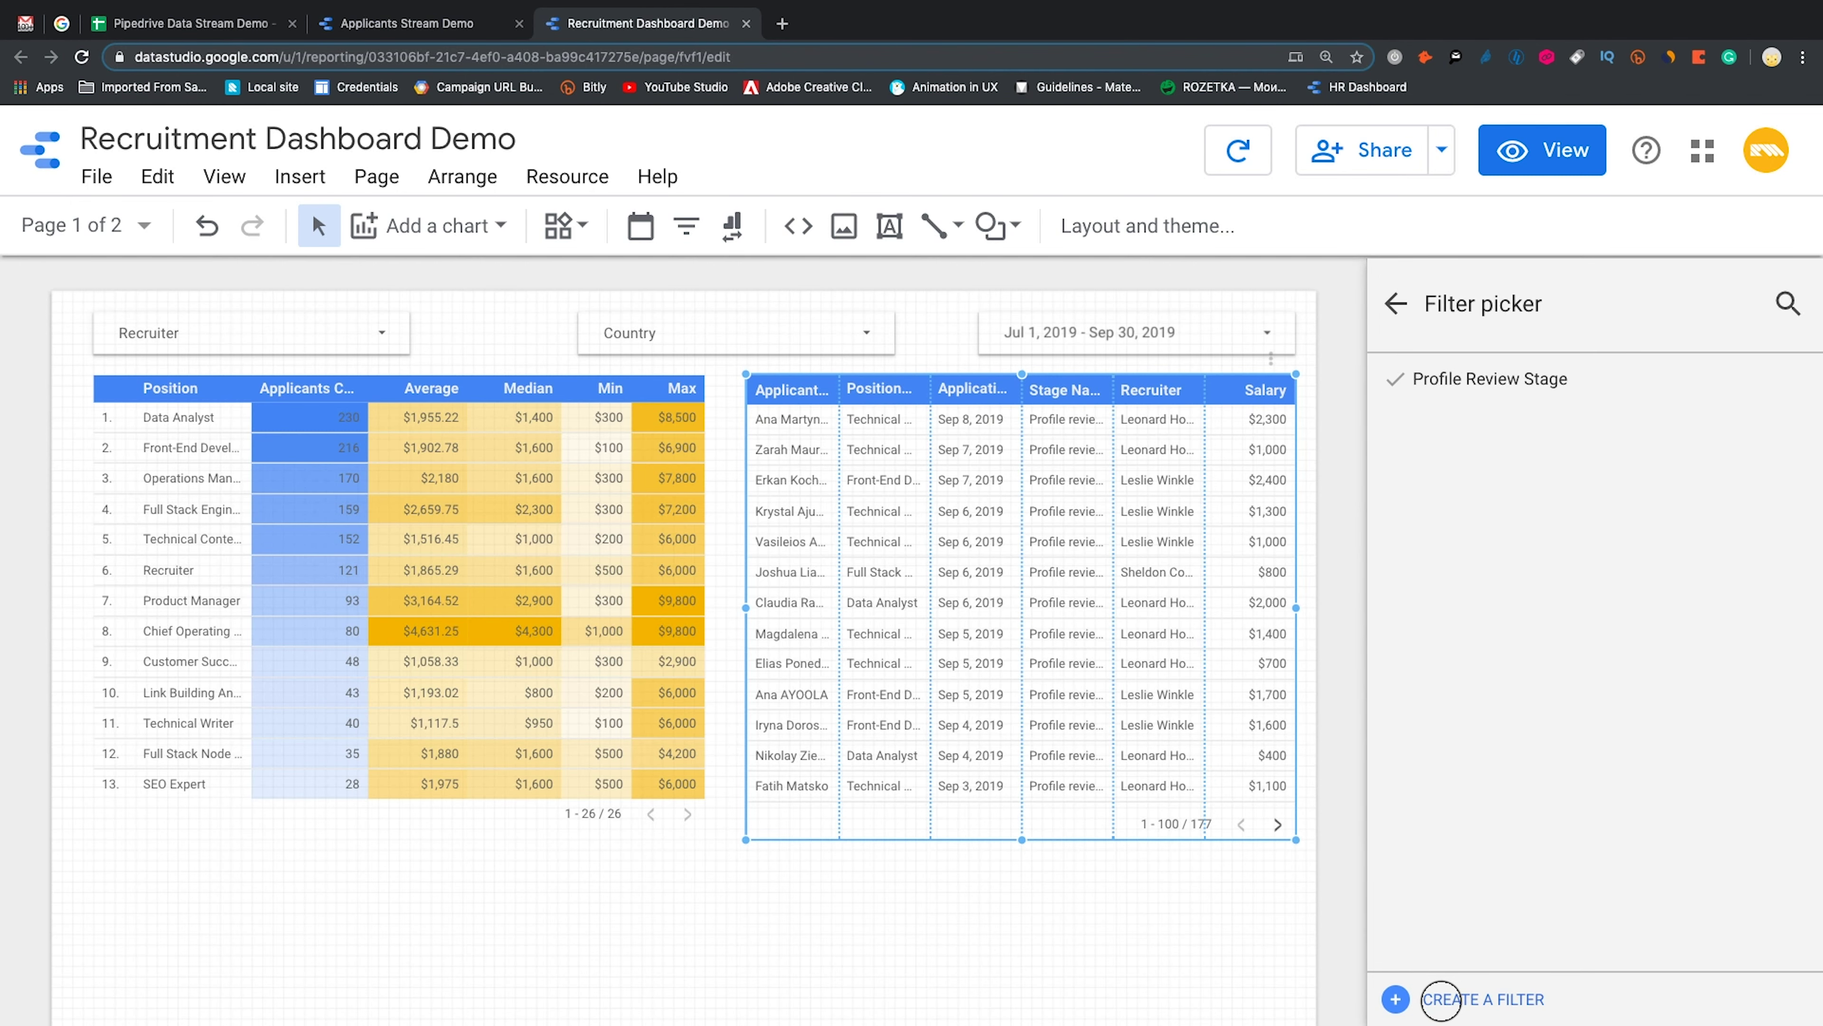
left_click(1401, 880)
left_click(1683, 749)
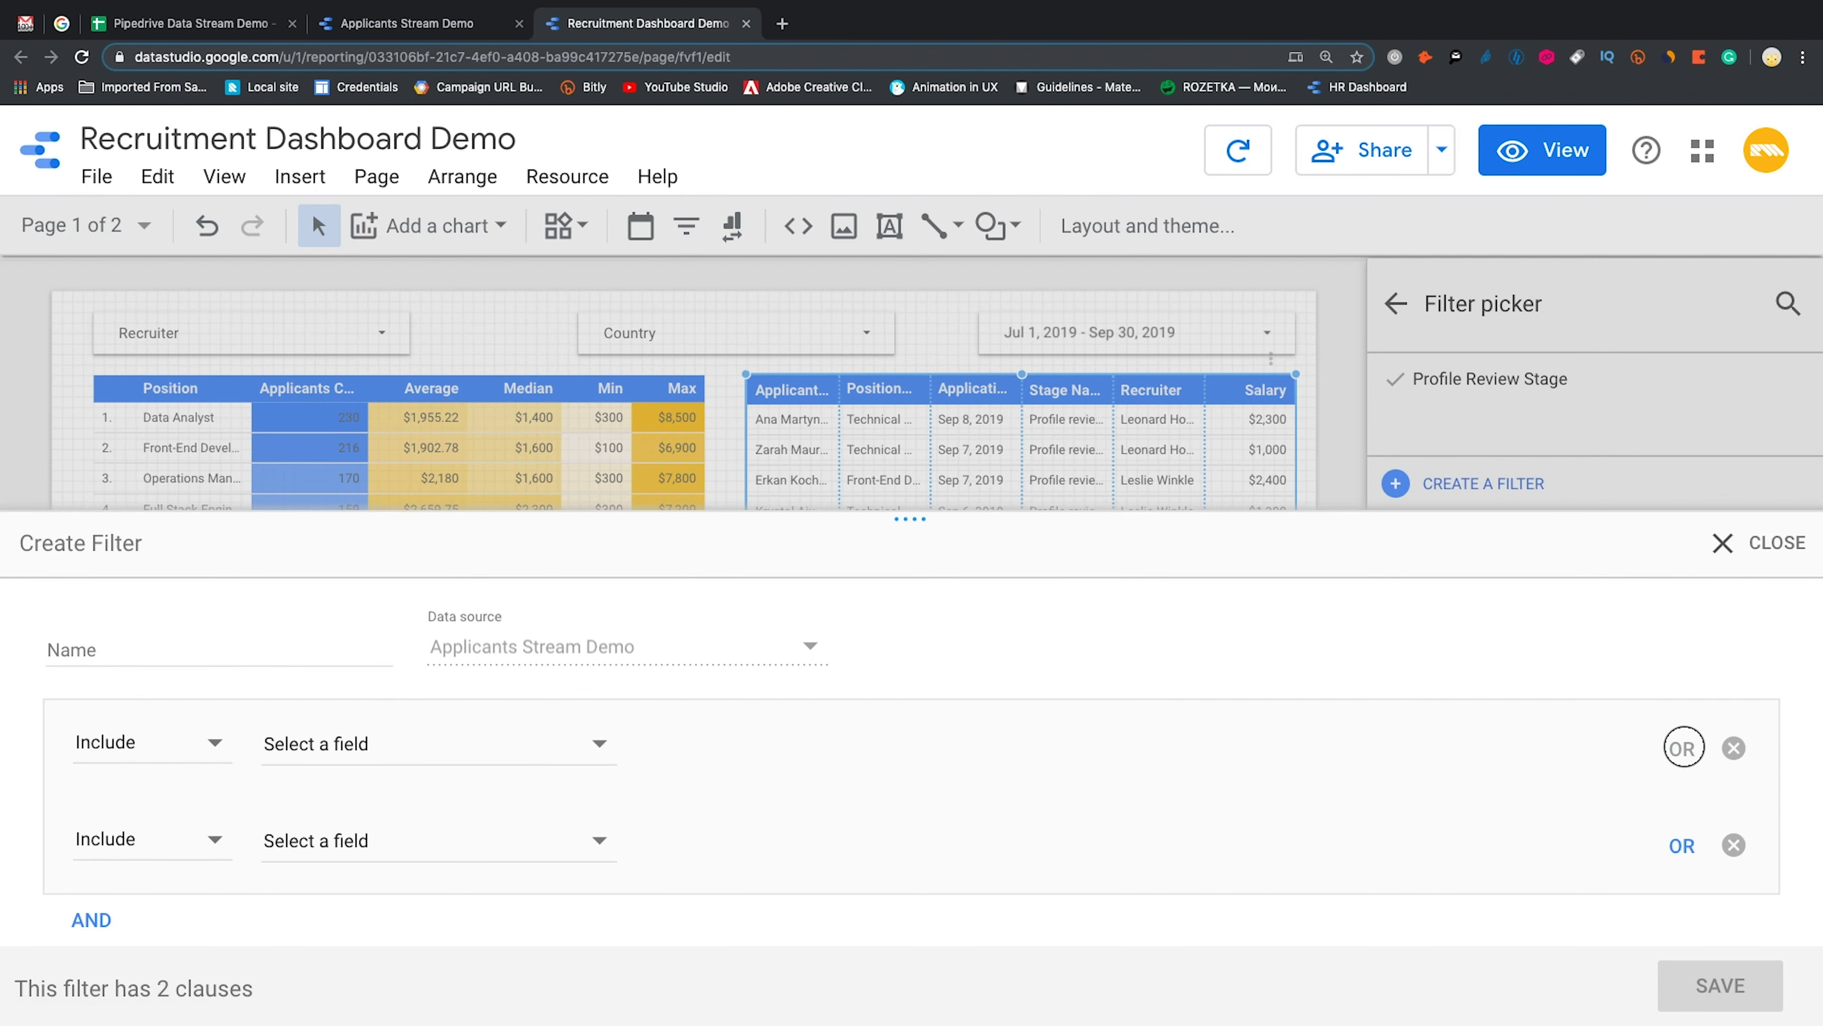
left_click(1733, 845)
left_click(431, 744)
left_click(358, 692)
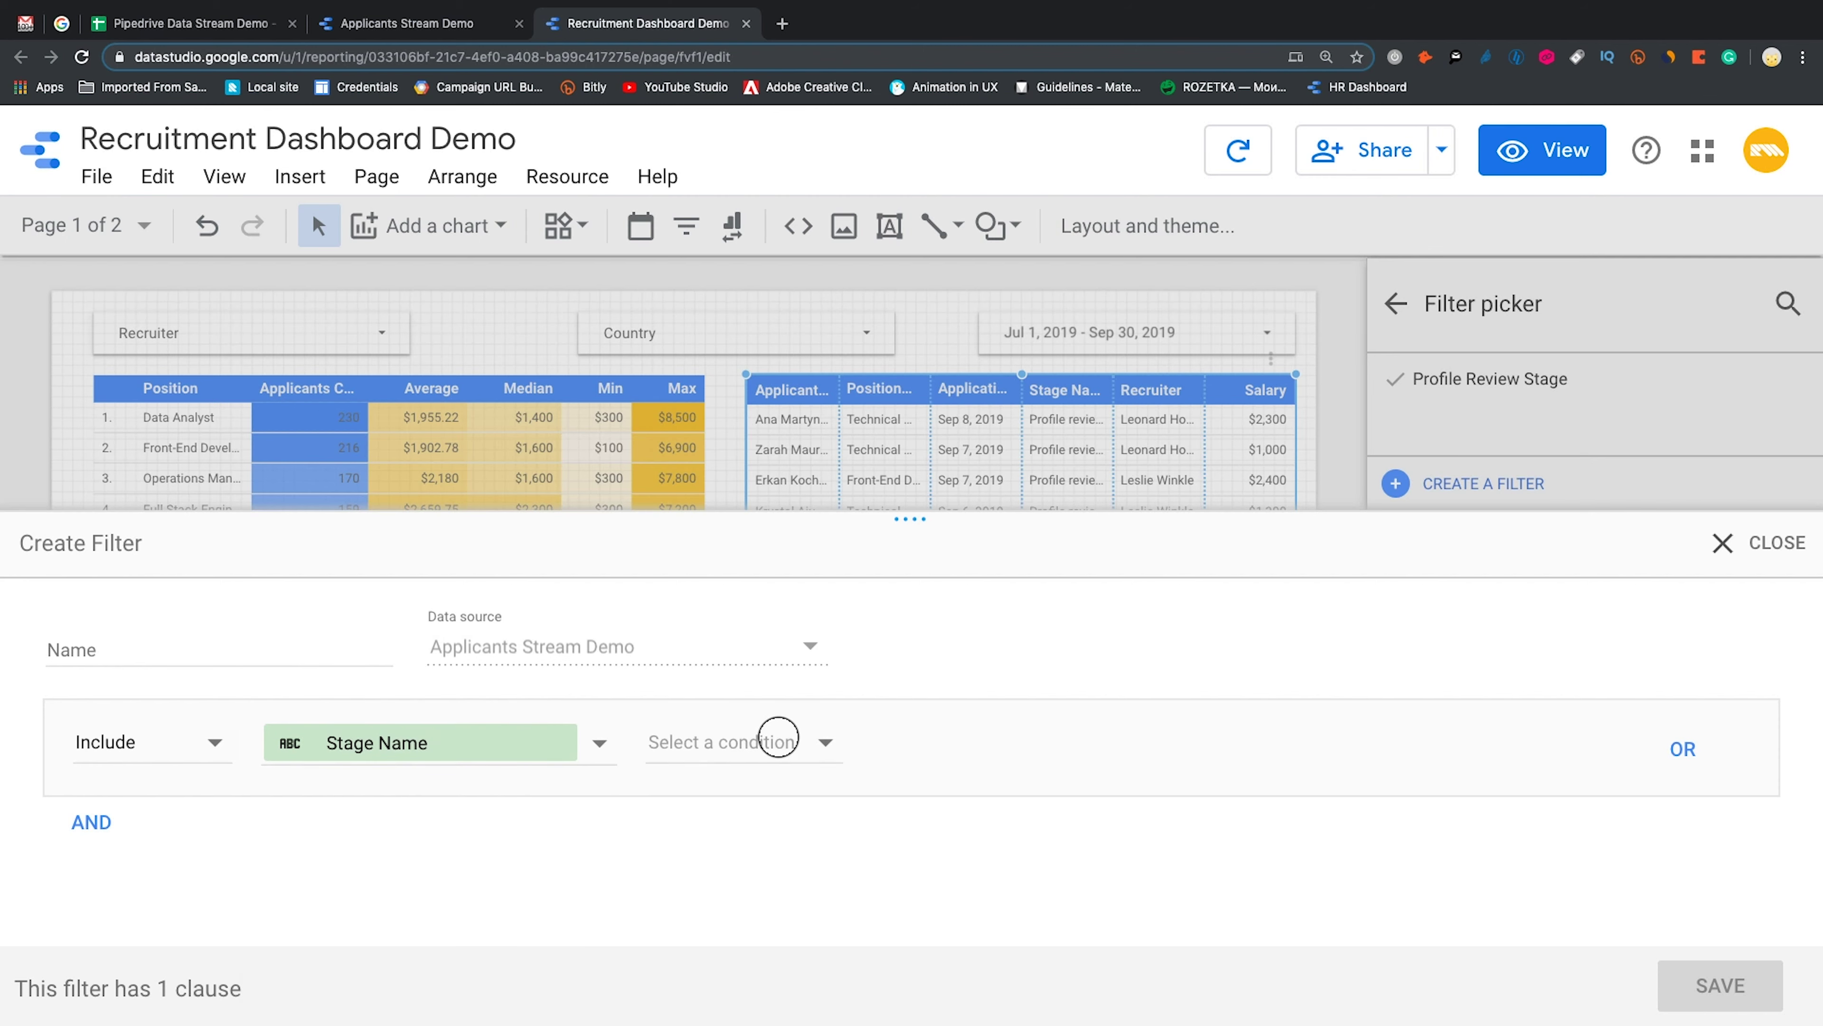
left_click(778, 737)
left_click(661, 906)
left_click(879, 745)
type("Profile review,Application")
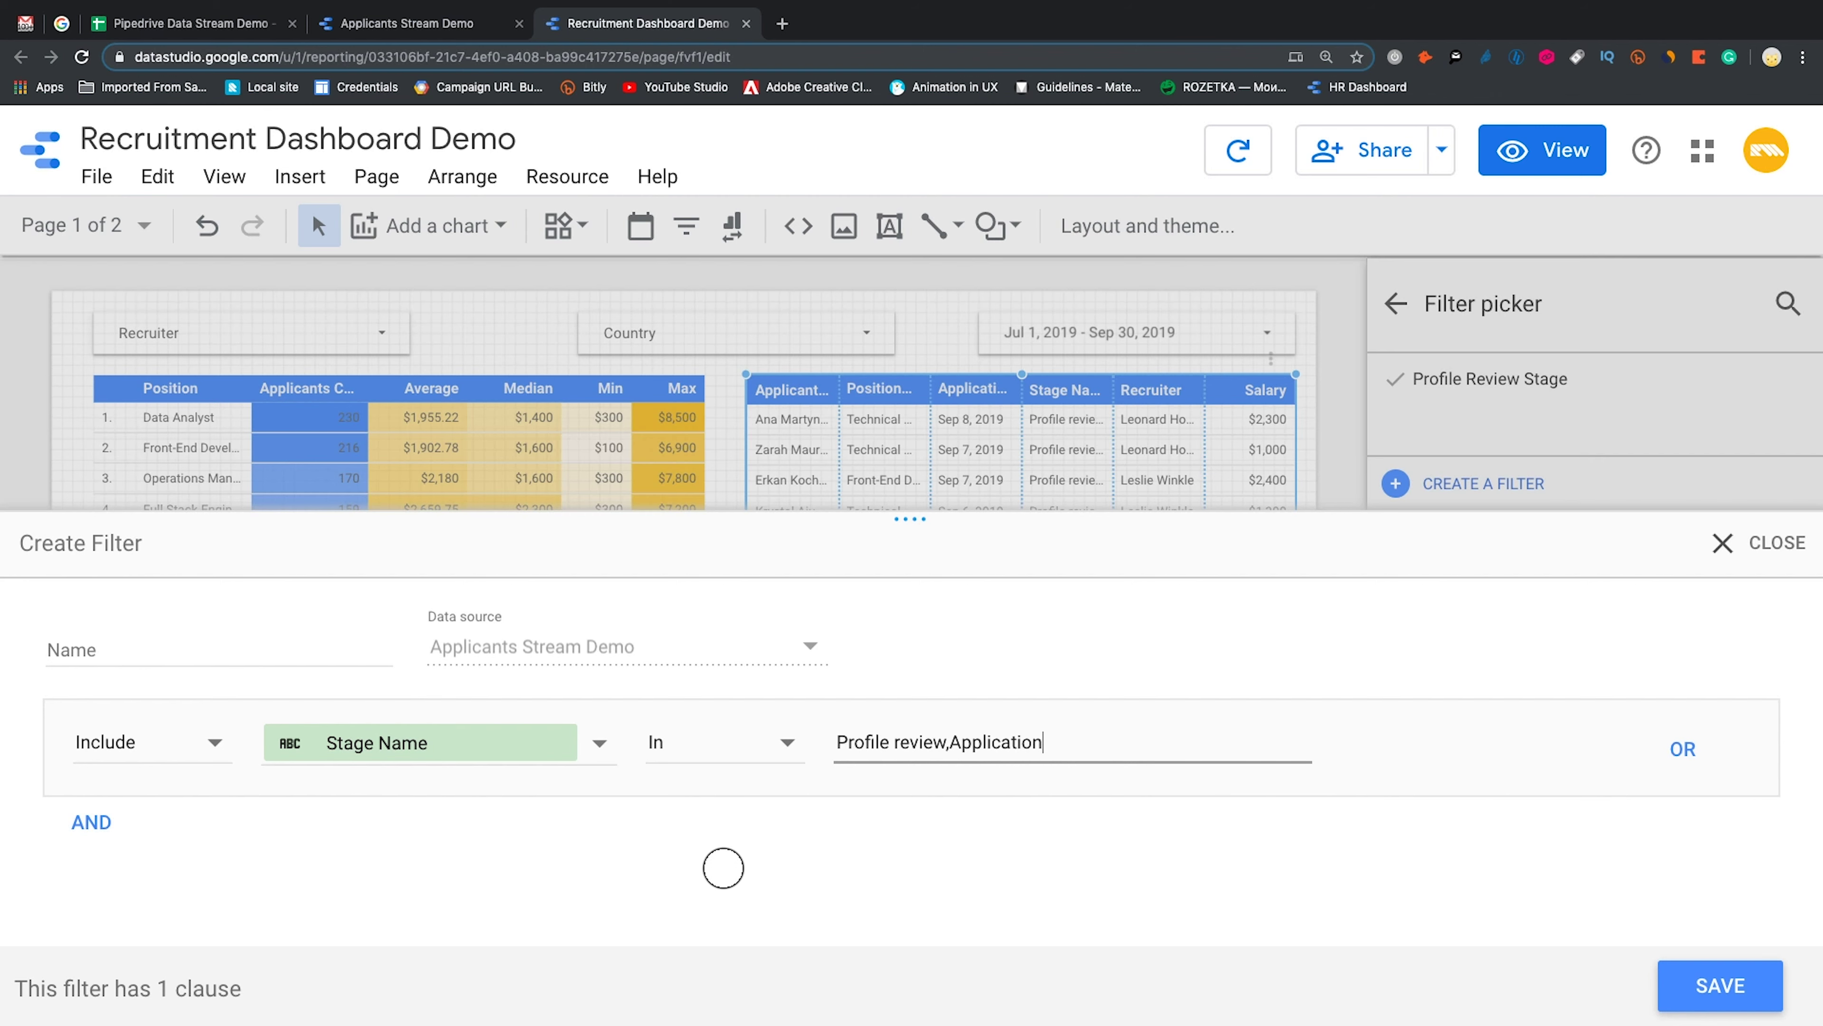
left_click(91, 821)
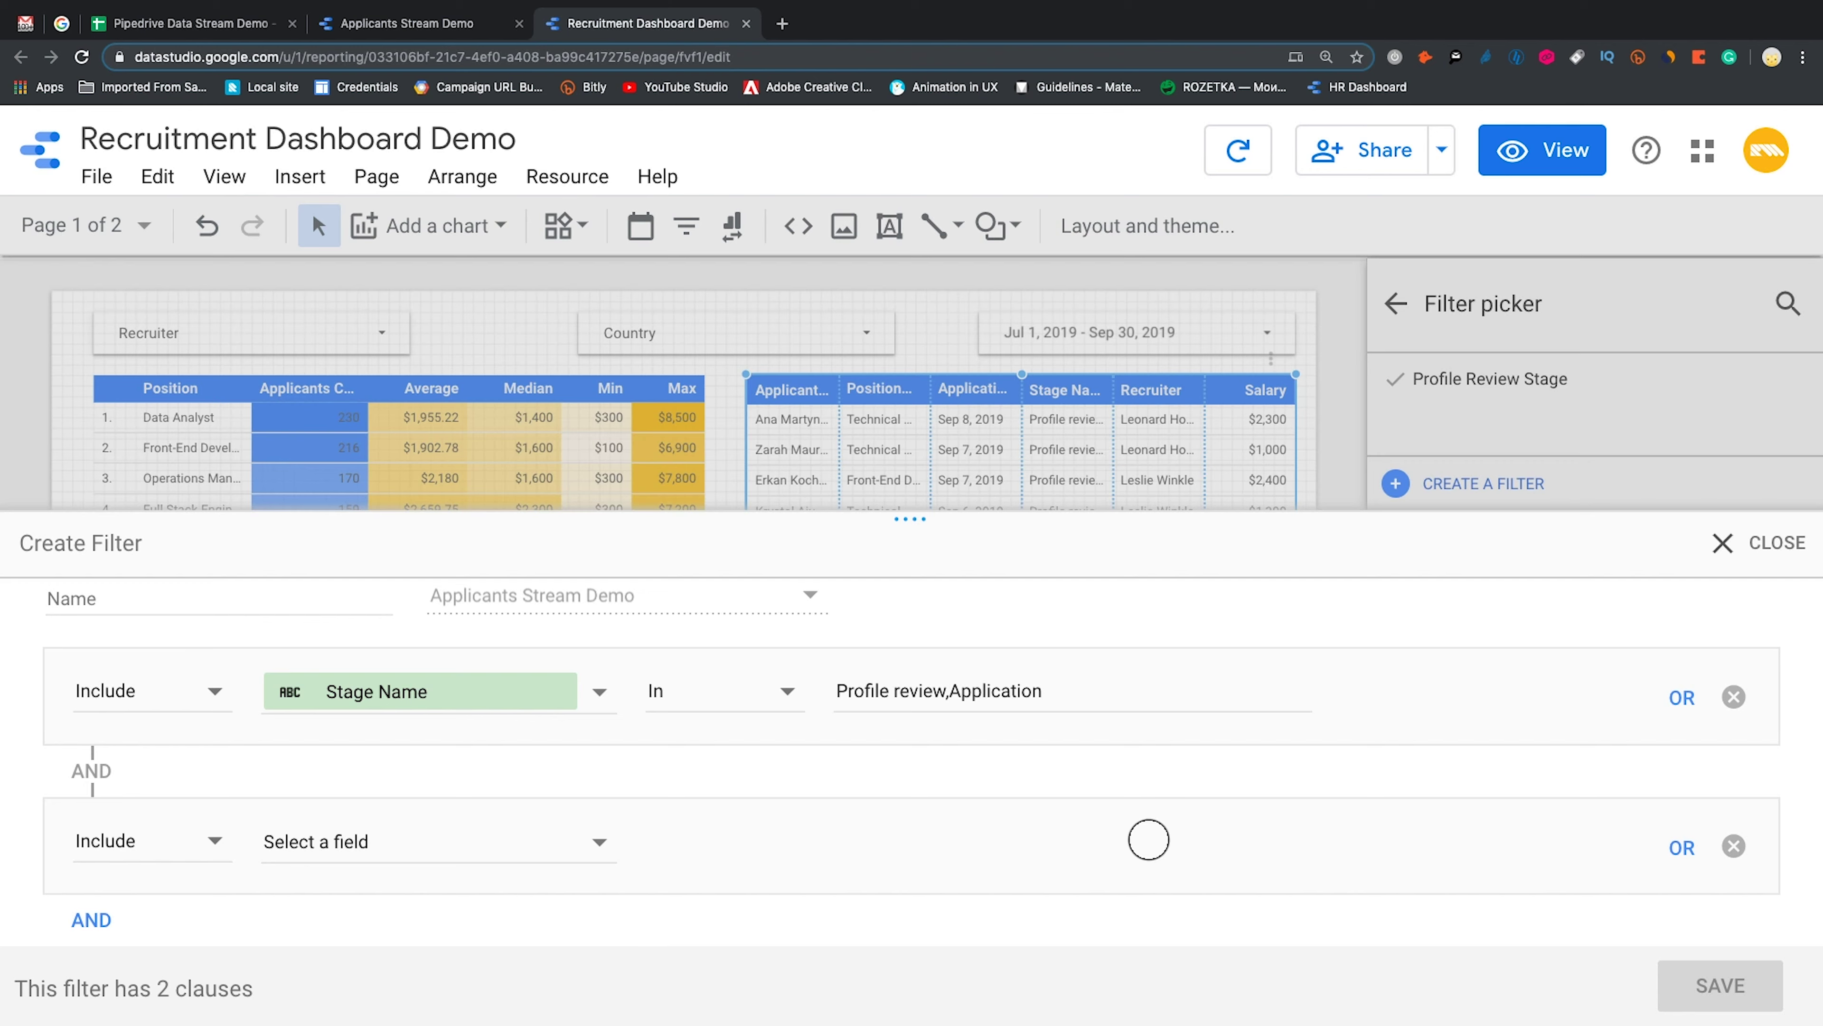
left_click(1722, 542)
left_click(893, 916)
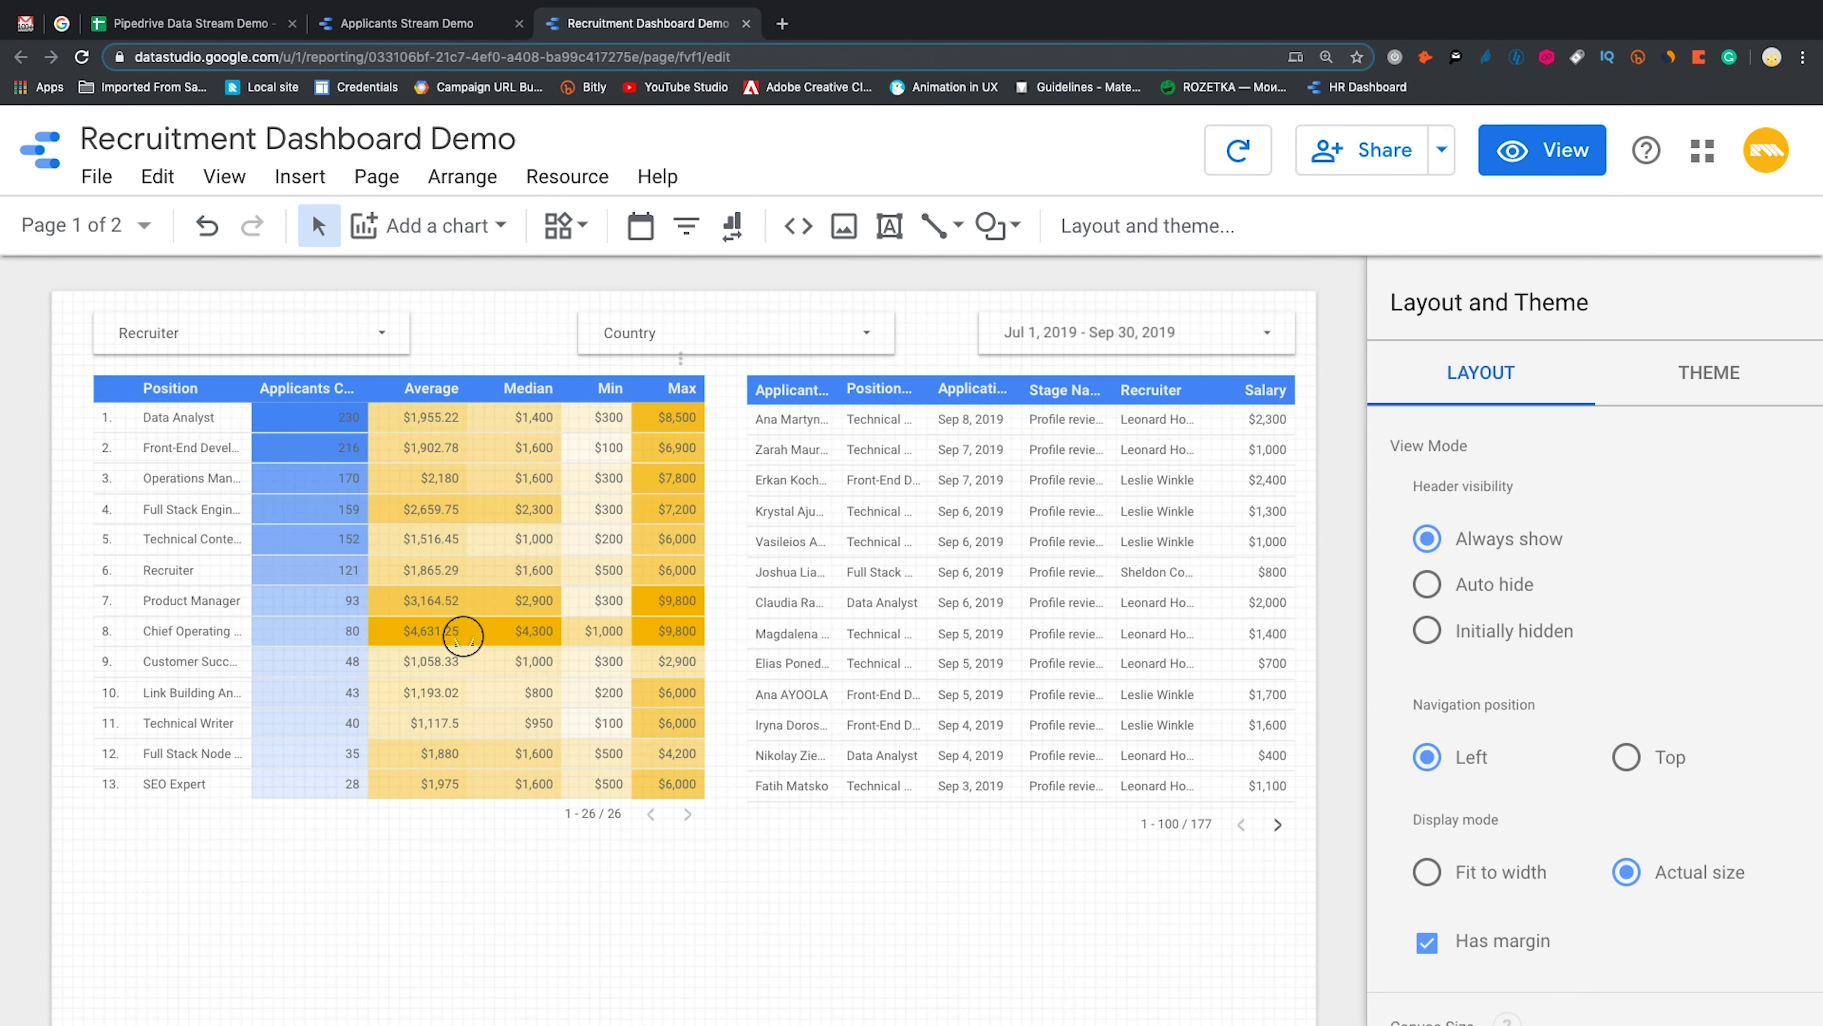
Select the position summary table and bring its Filter and Interactions settings into view
left_click(463, 636)
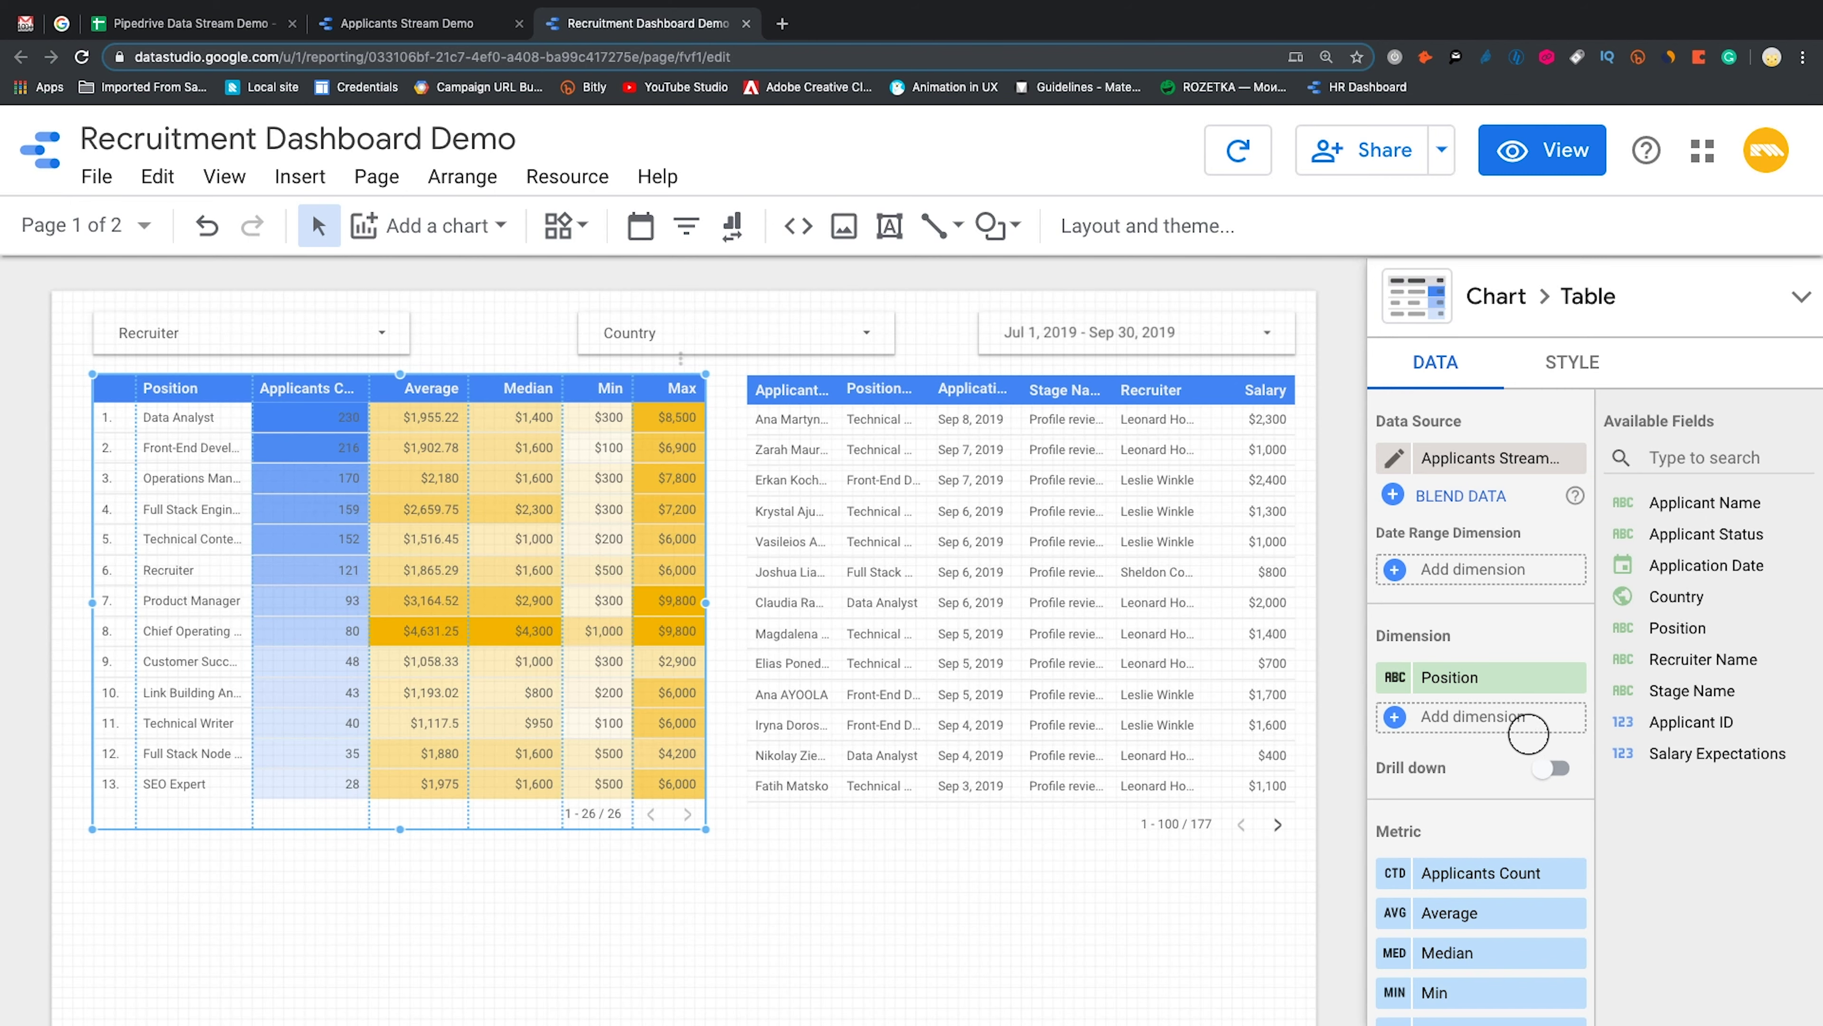
scroll(1507, 764, "down", 5)
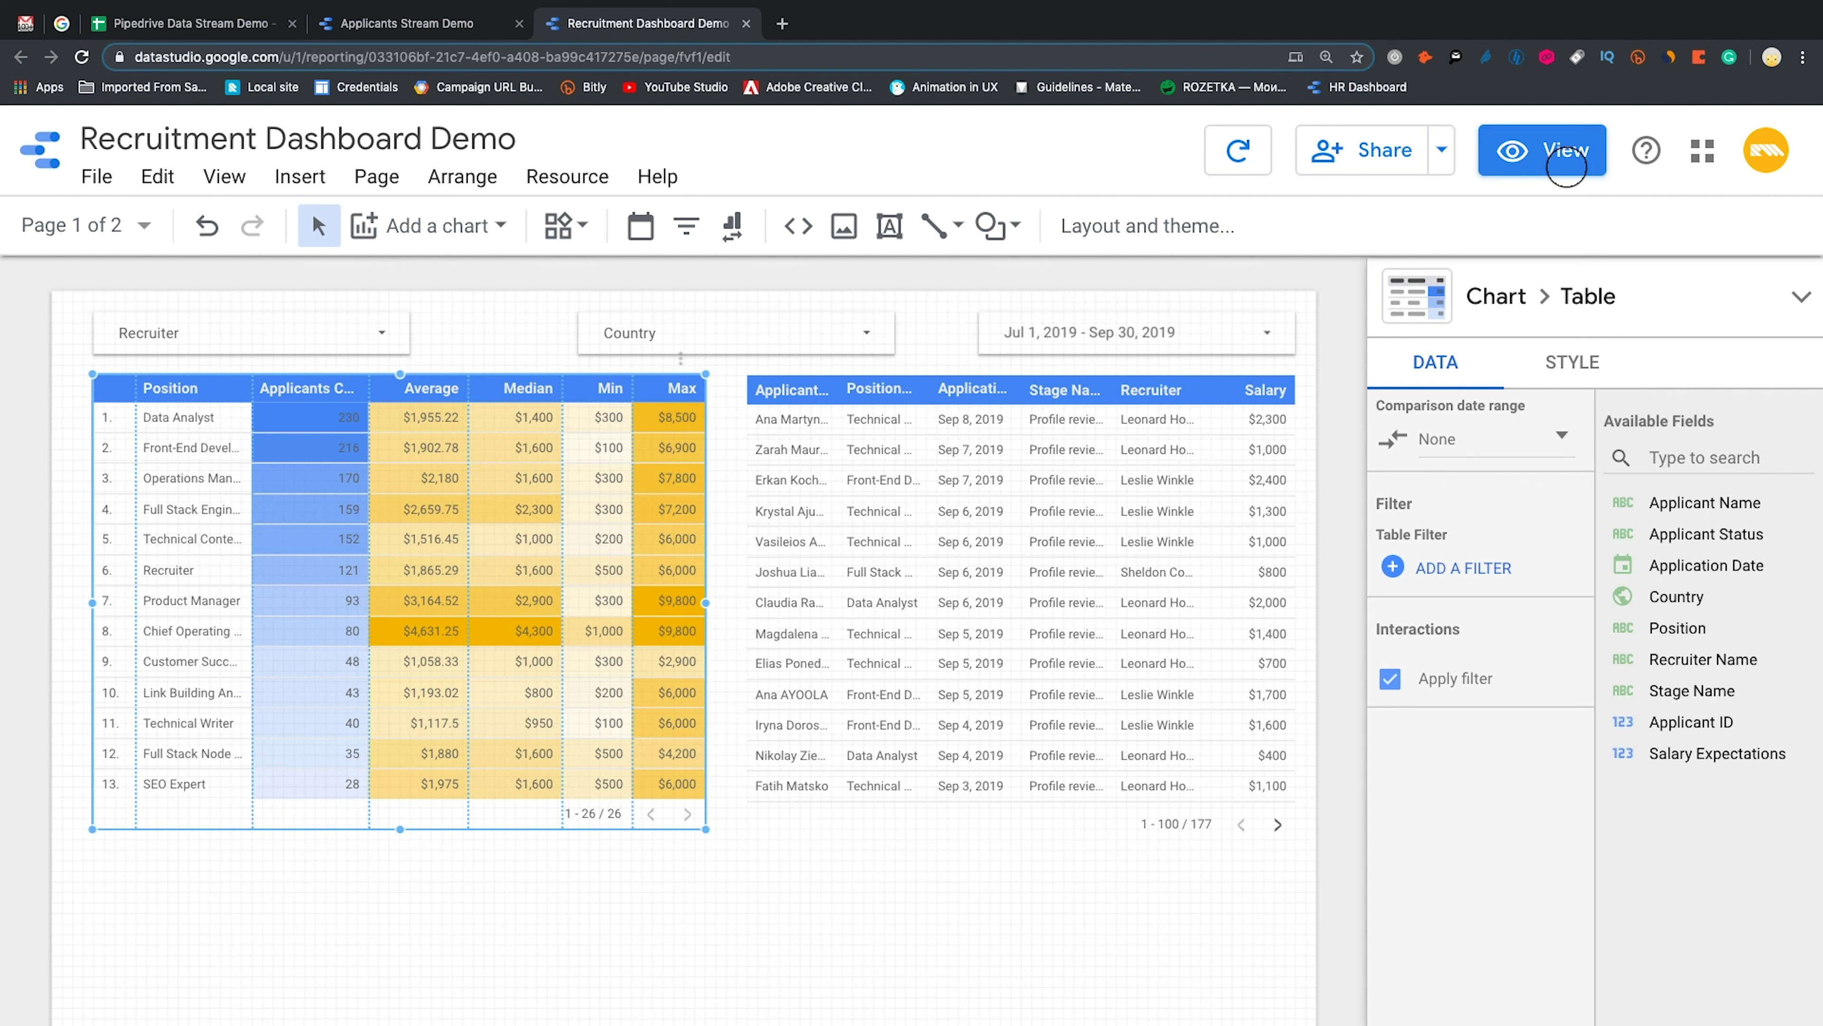
In view mode, cross-filter by Full Stack Node, Technical Writer, Recruiter, then Front-End positions
left_click(1558, 154)
left_click(725, 774)
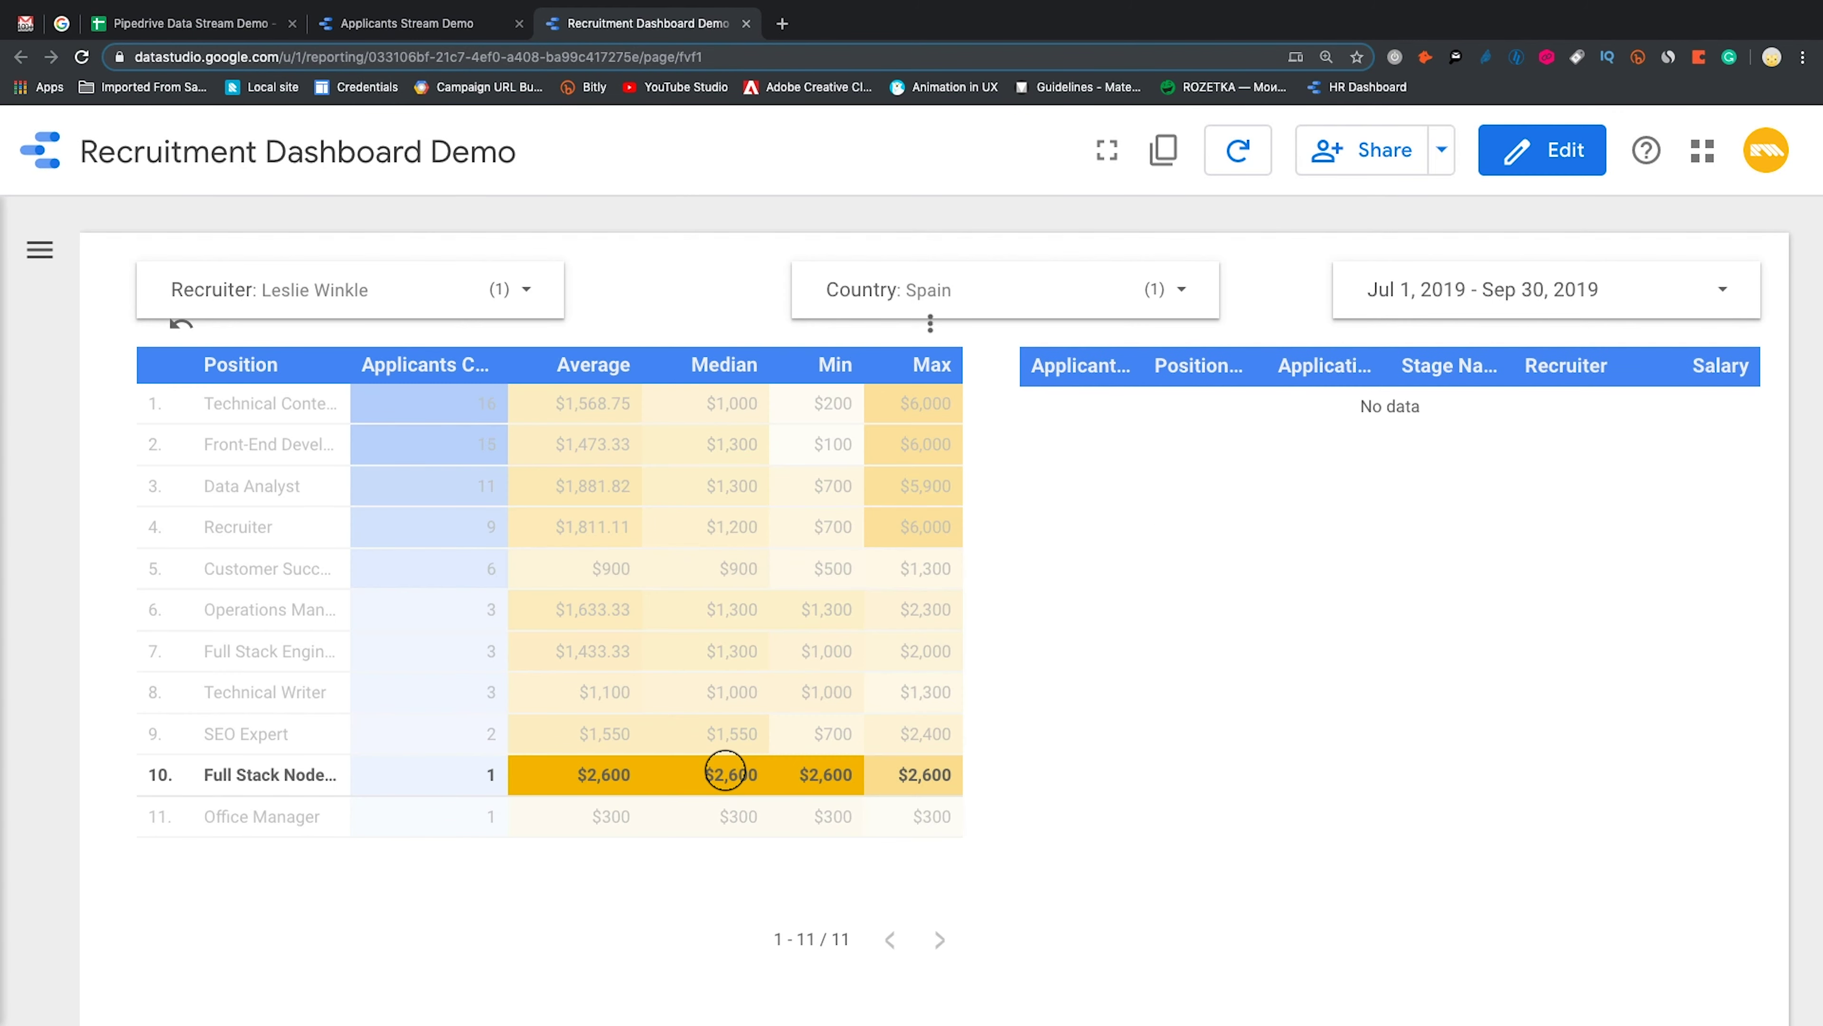
left_click(615, 690)
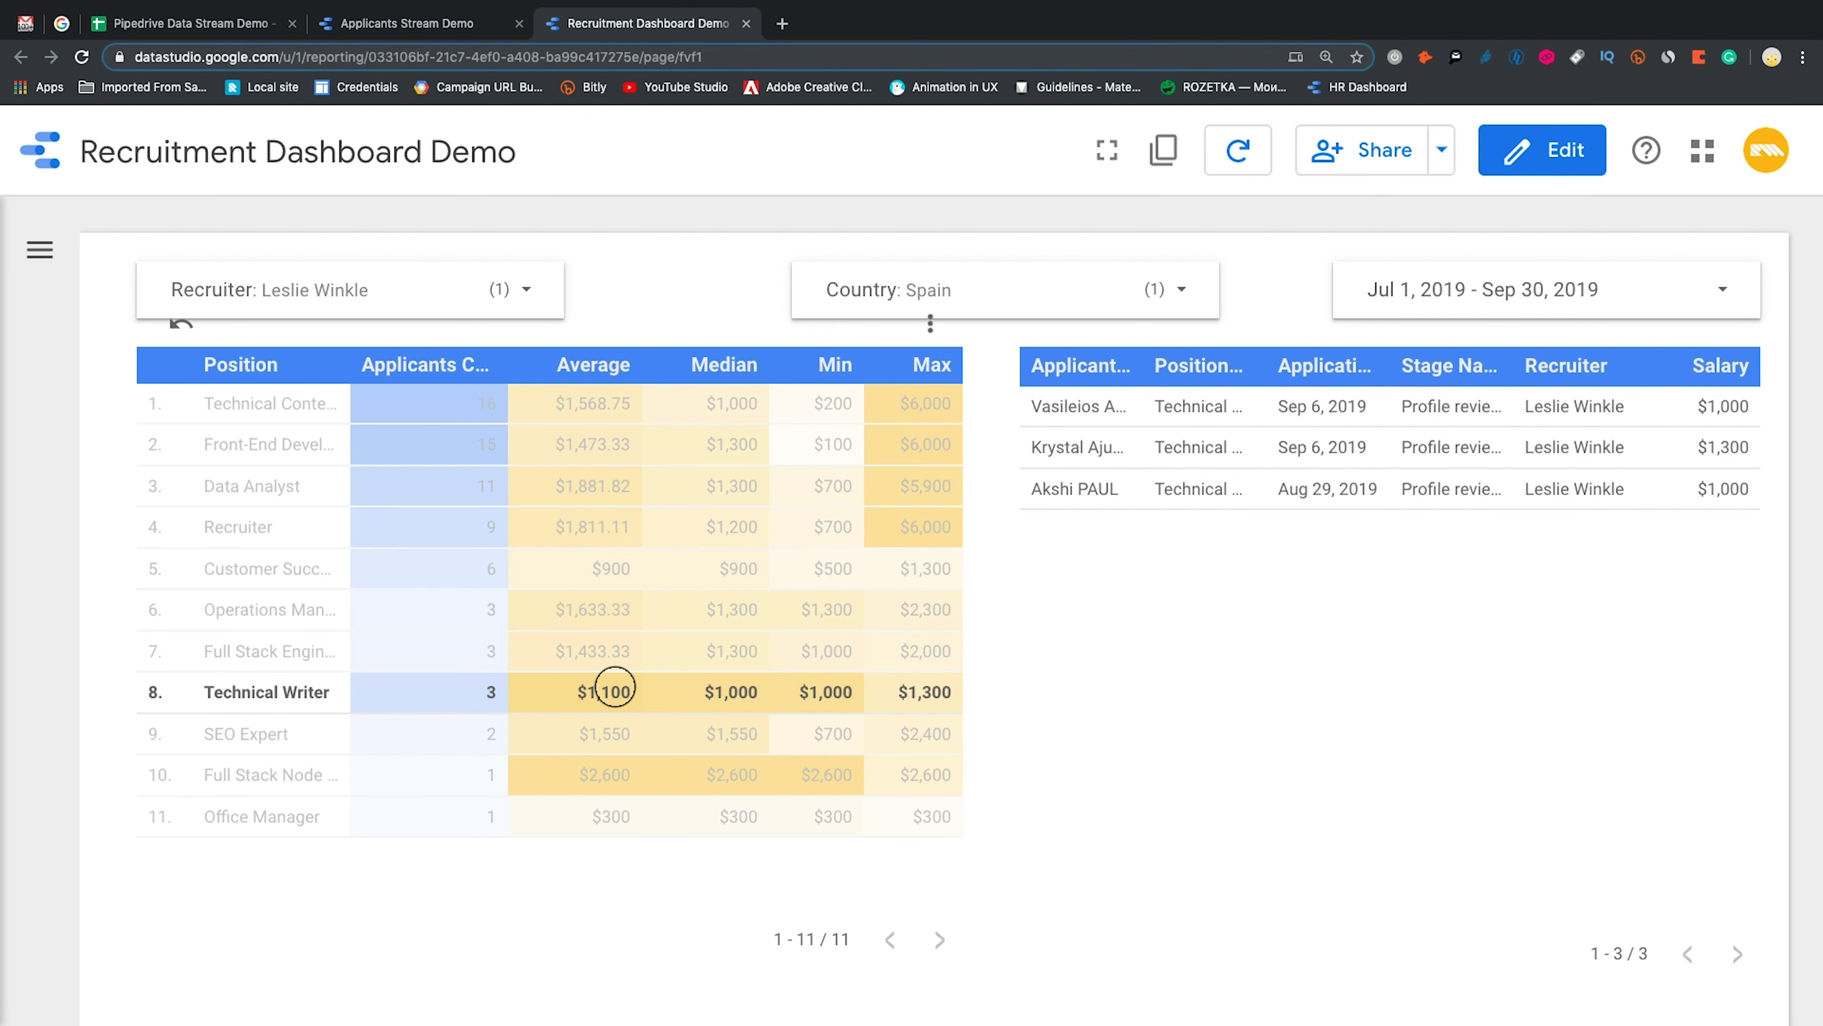
left_click(603, 526)
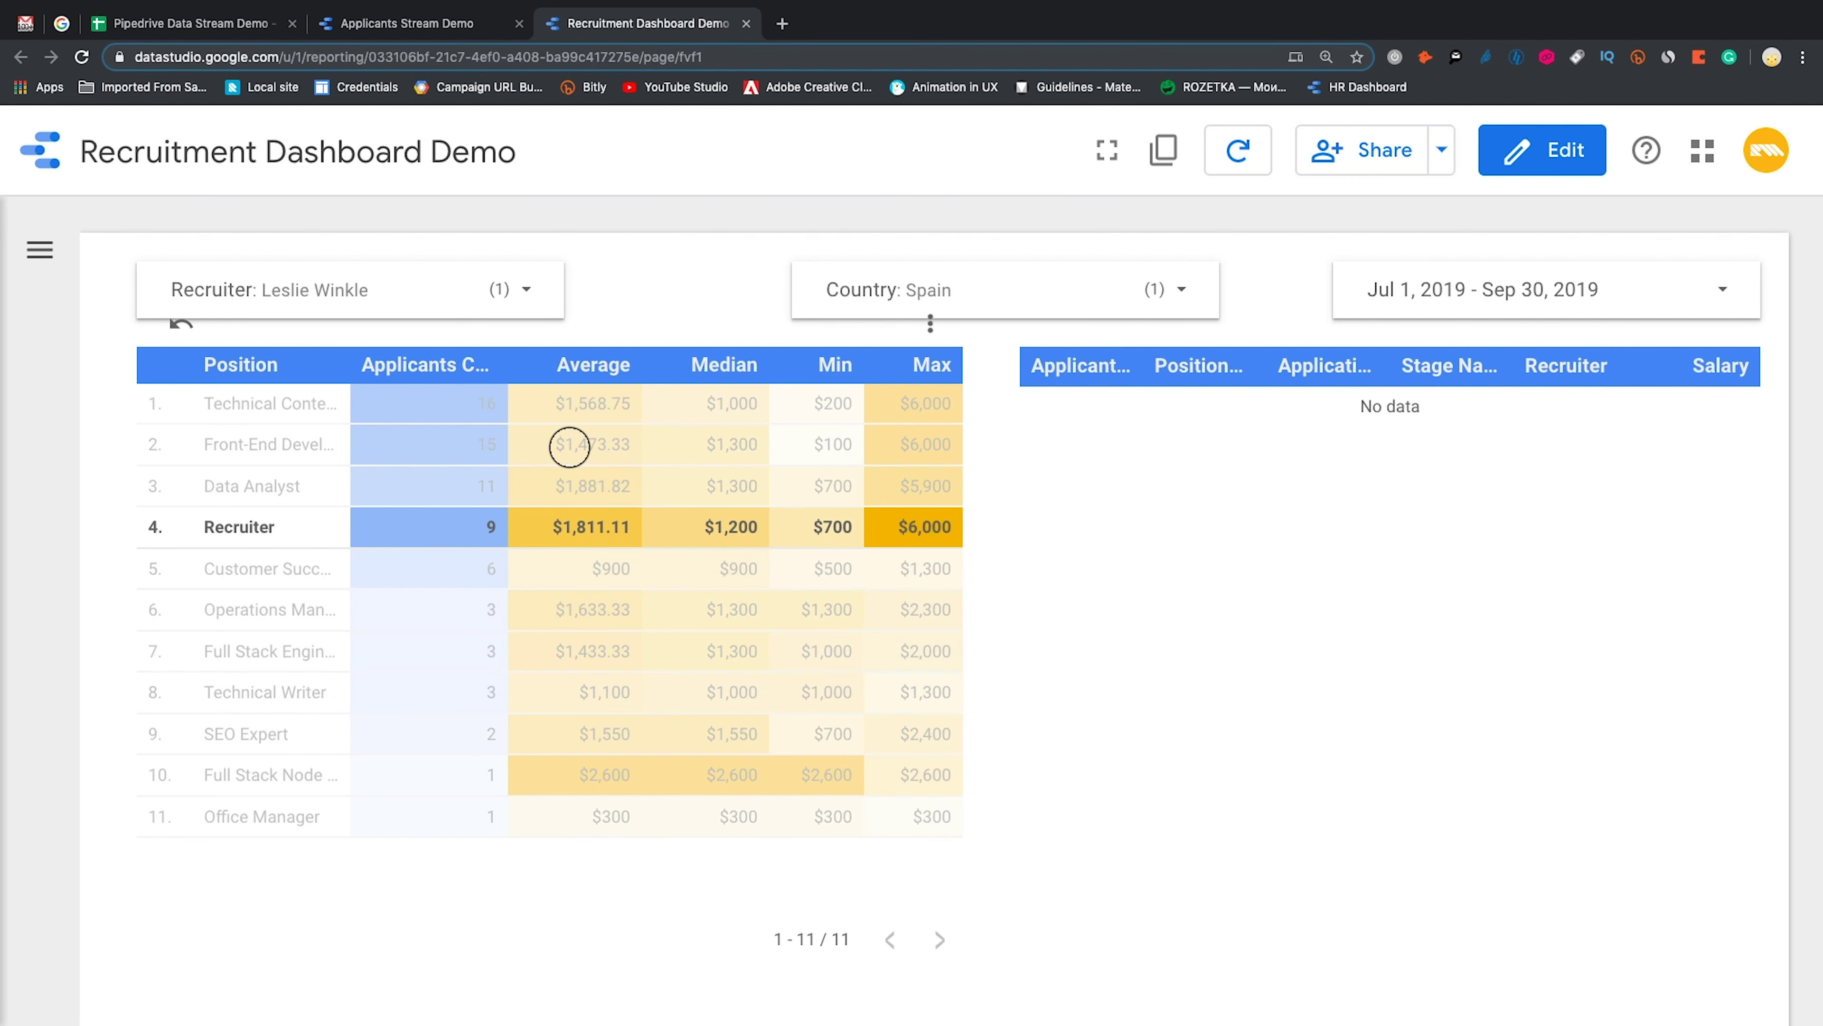
left_click(570, 446)
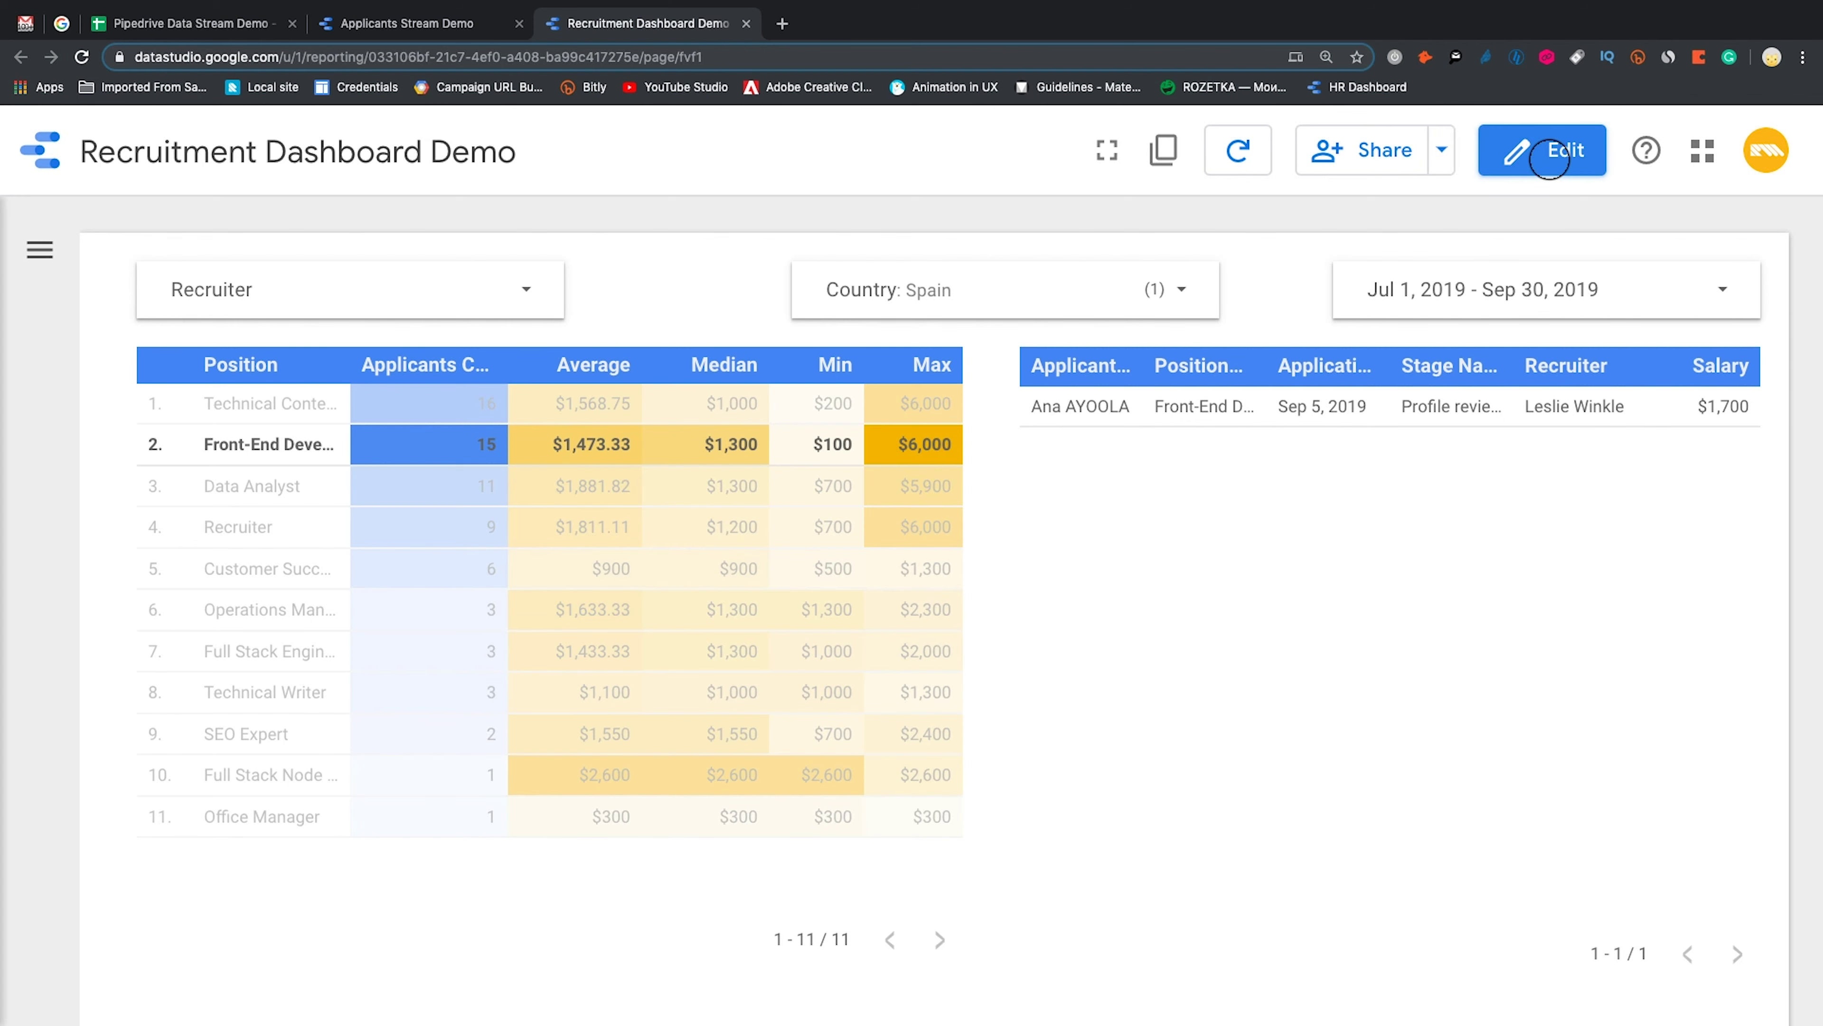
Back in edit mode, draw a rectangle banner across the top of the page over the filters
left_click(1540, 151)
left_click(996, 225)
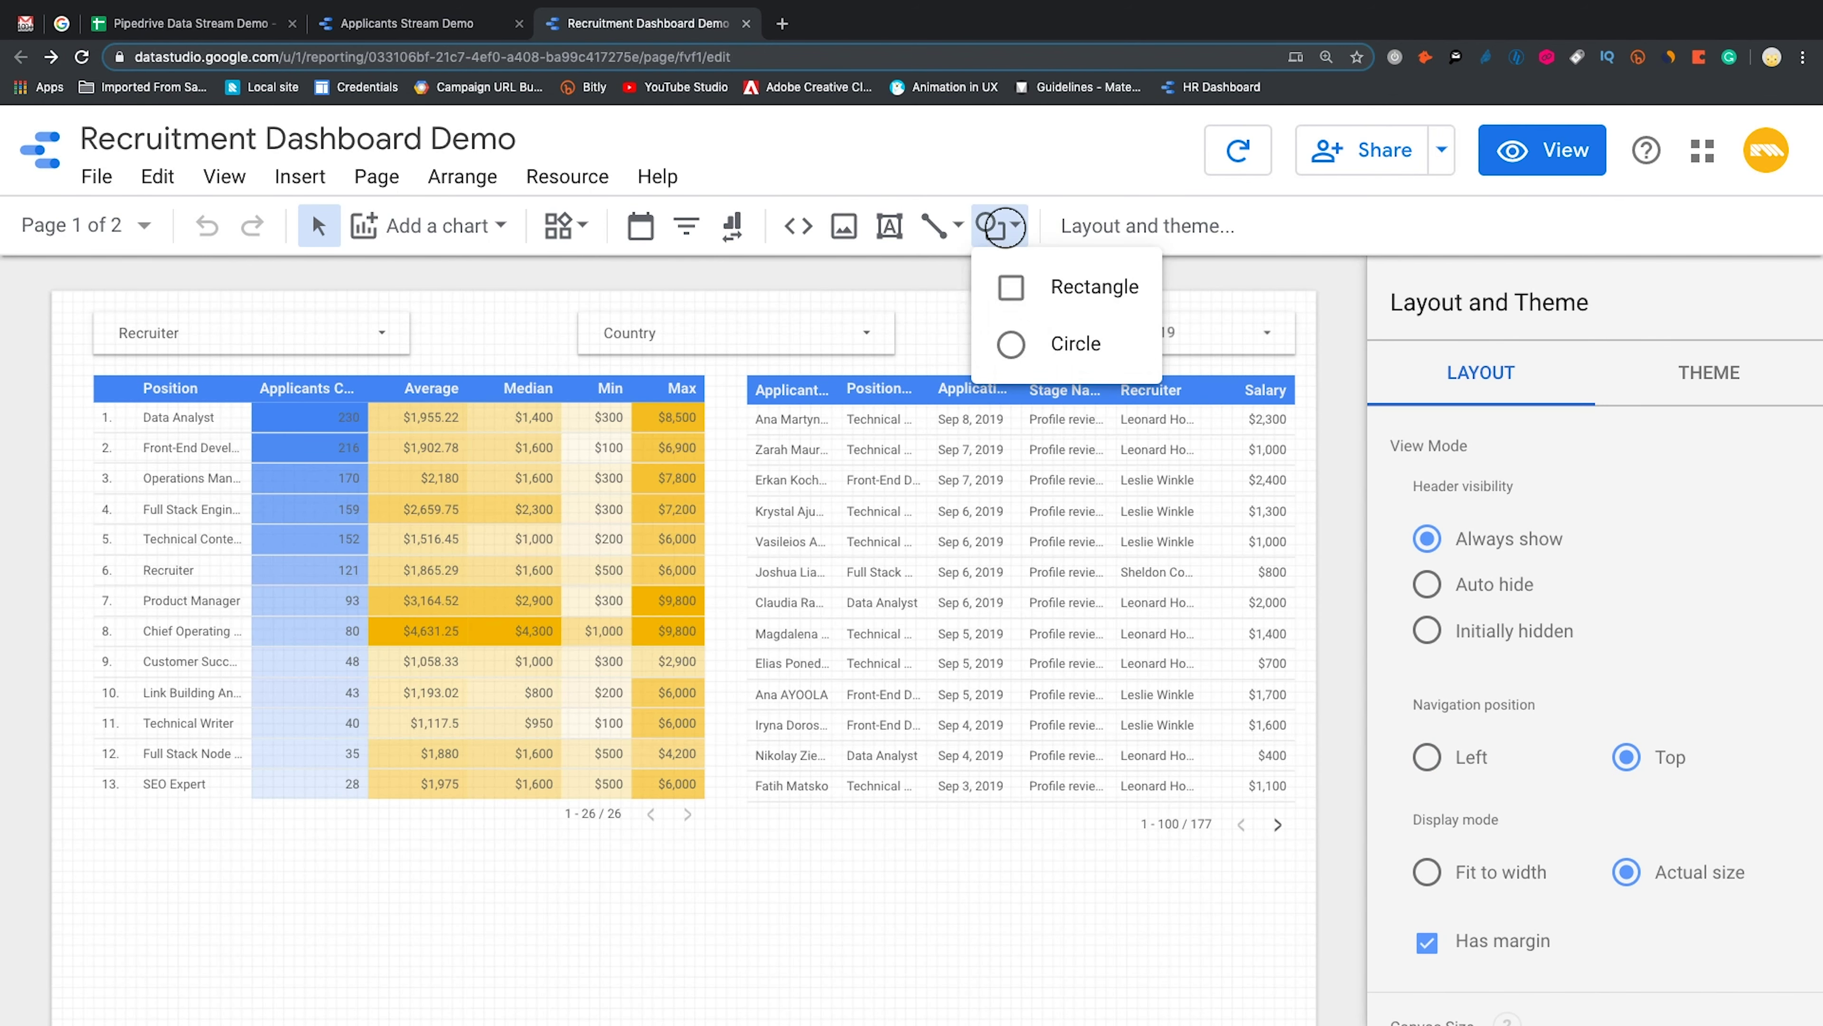
left_click(1062, 342)
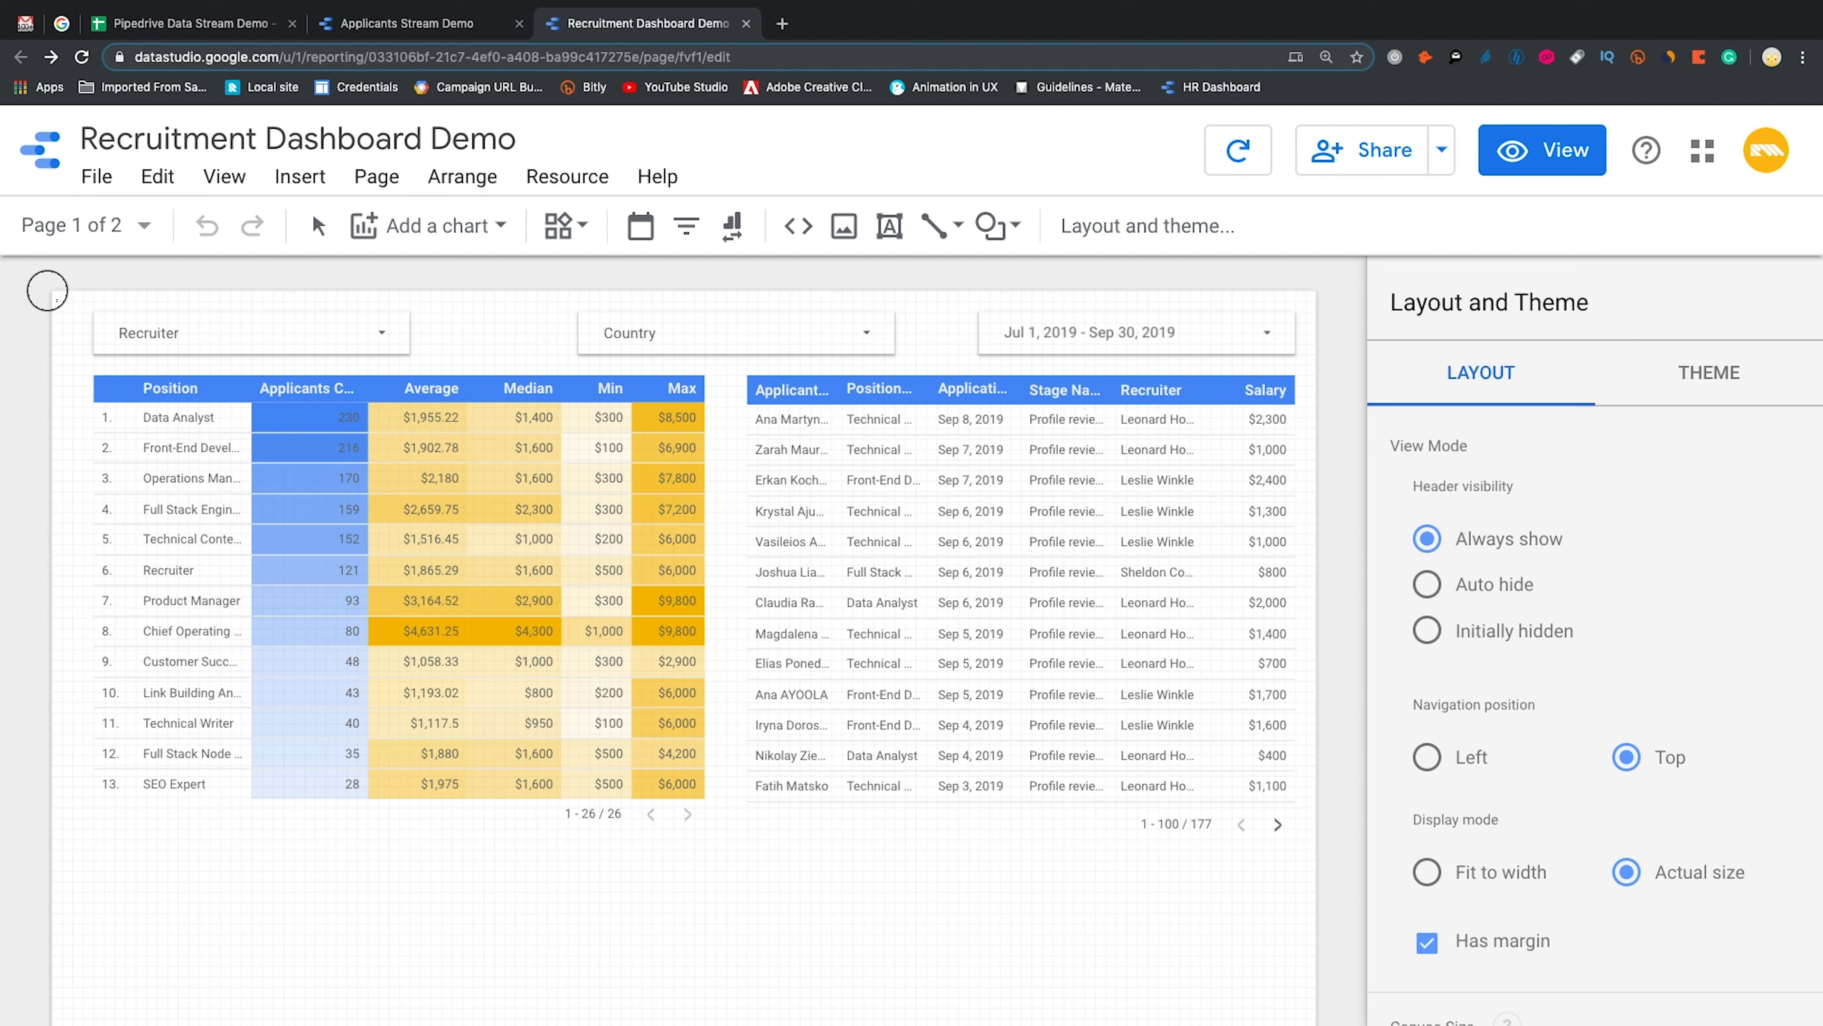
left_click_drag(48, 292, 1314, 364)
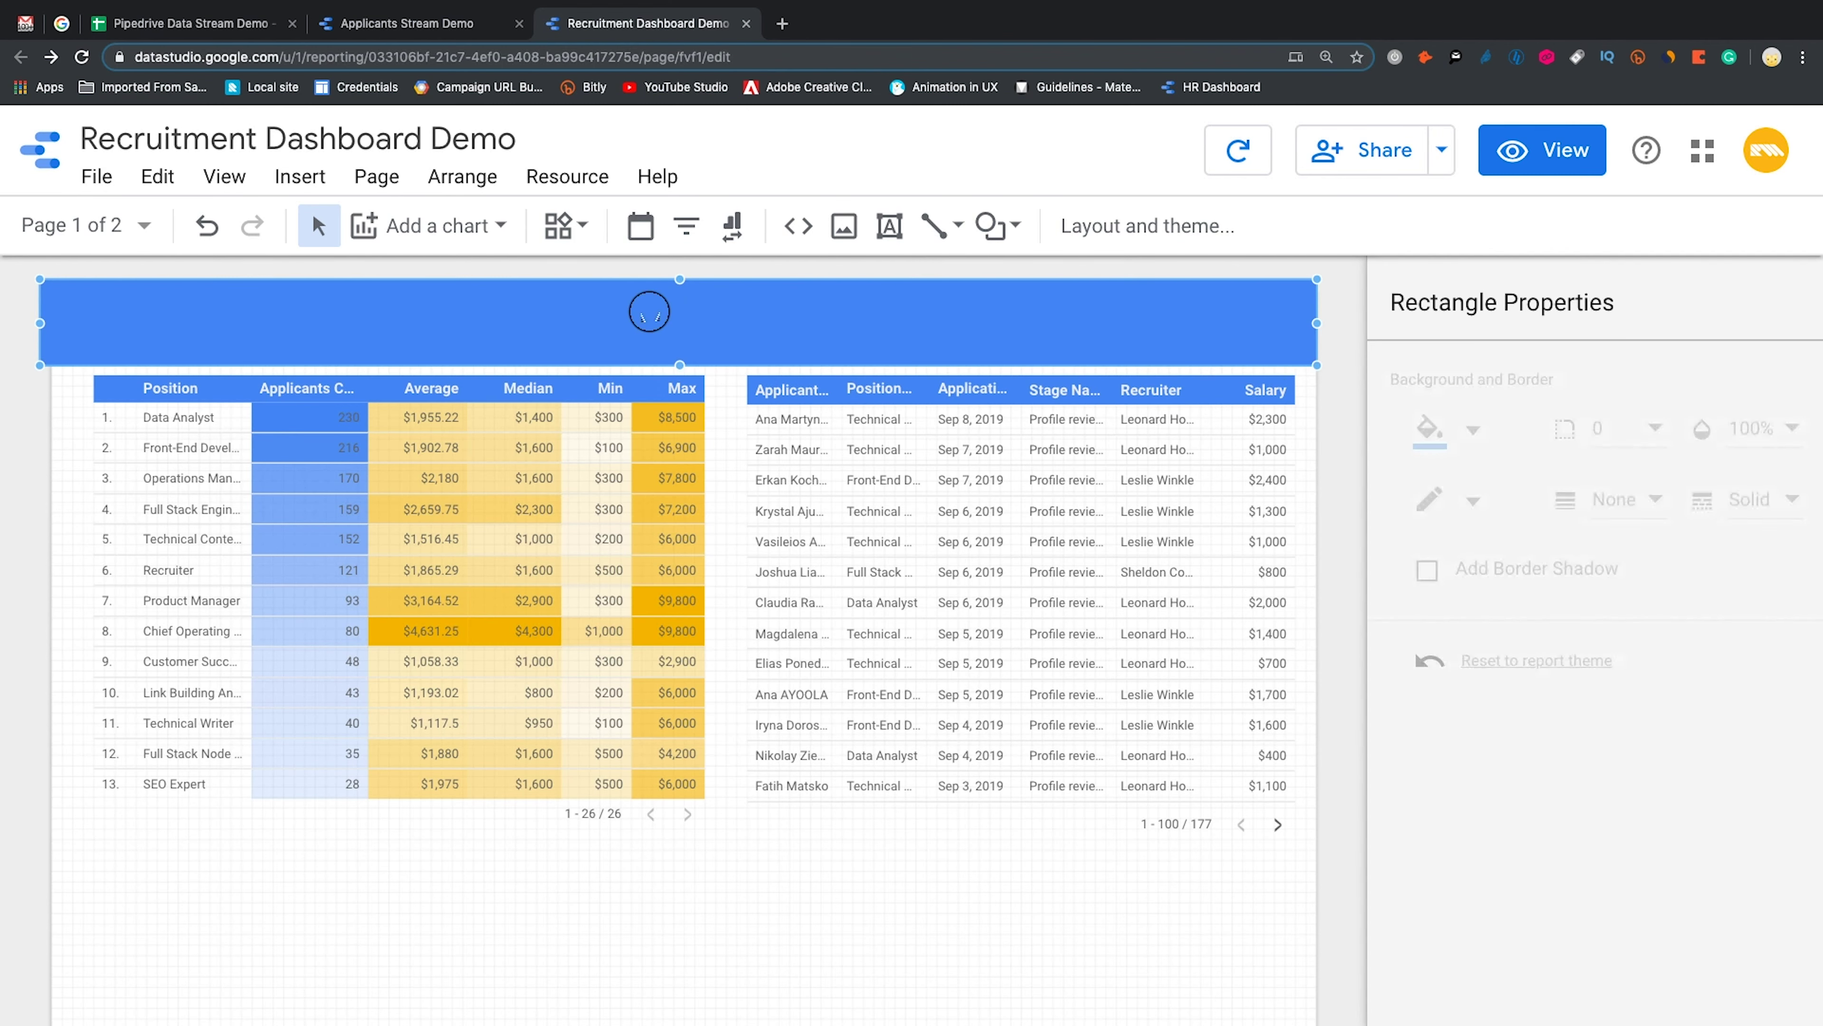
right_click(536, 345)
Send the banner behind the other elements and make the Recruiter filter text white
mouse_move(777, 761)
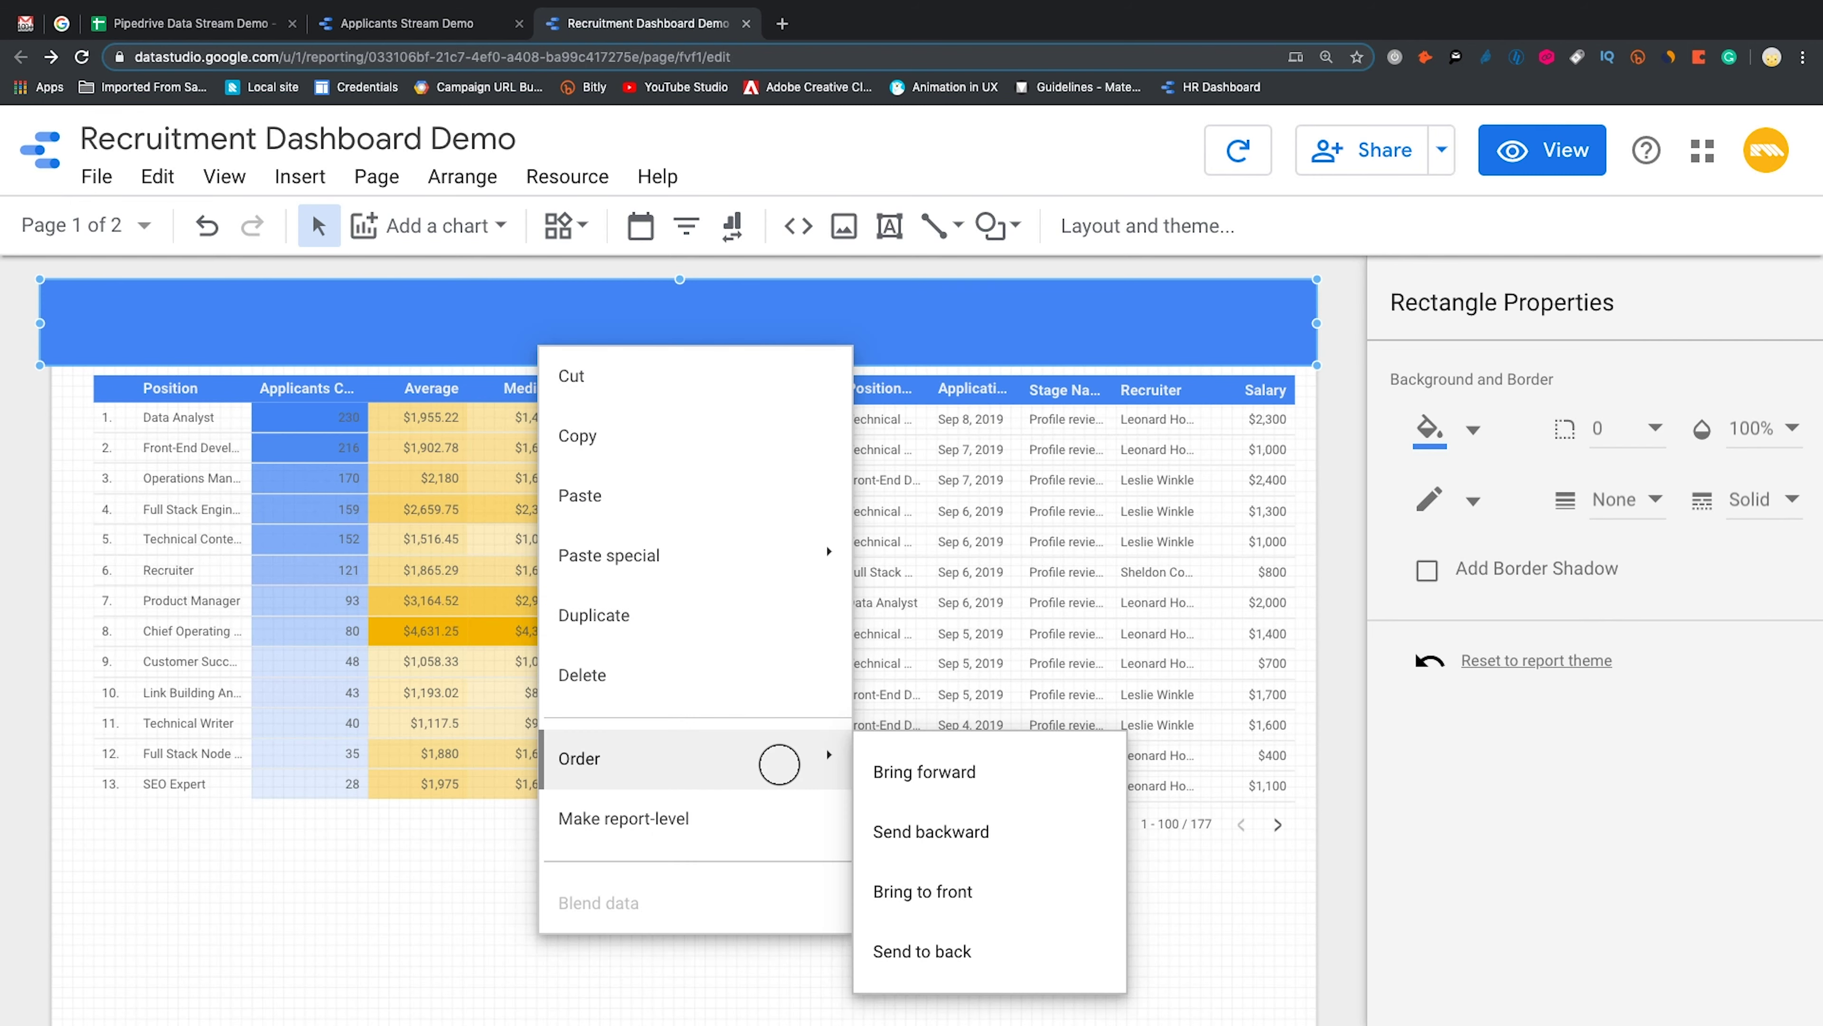
left_click(923, 950)
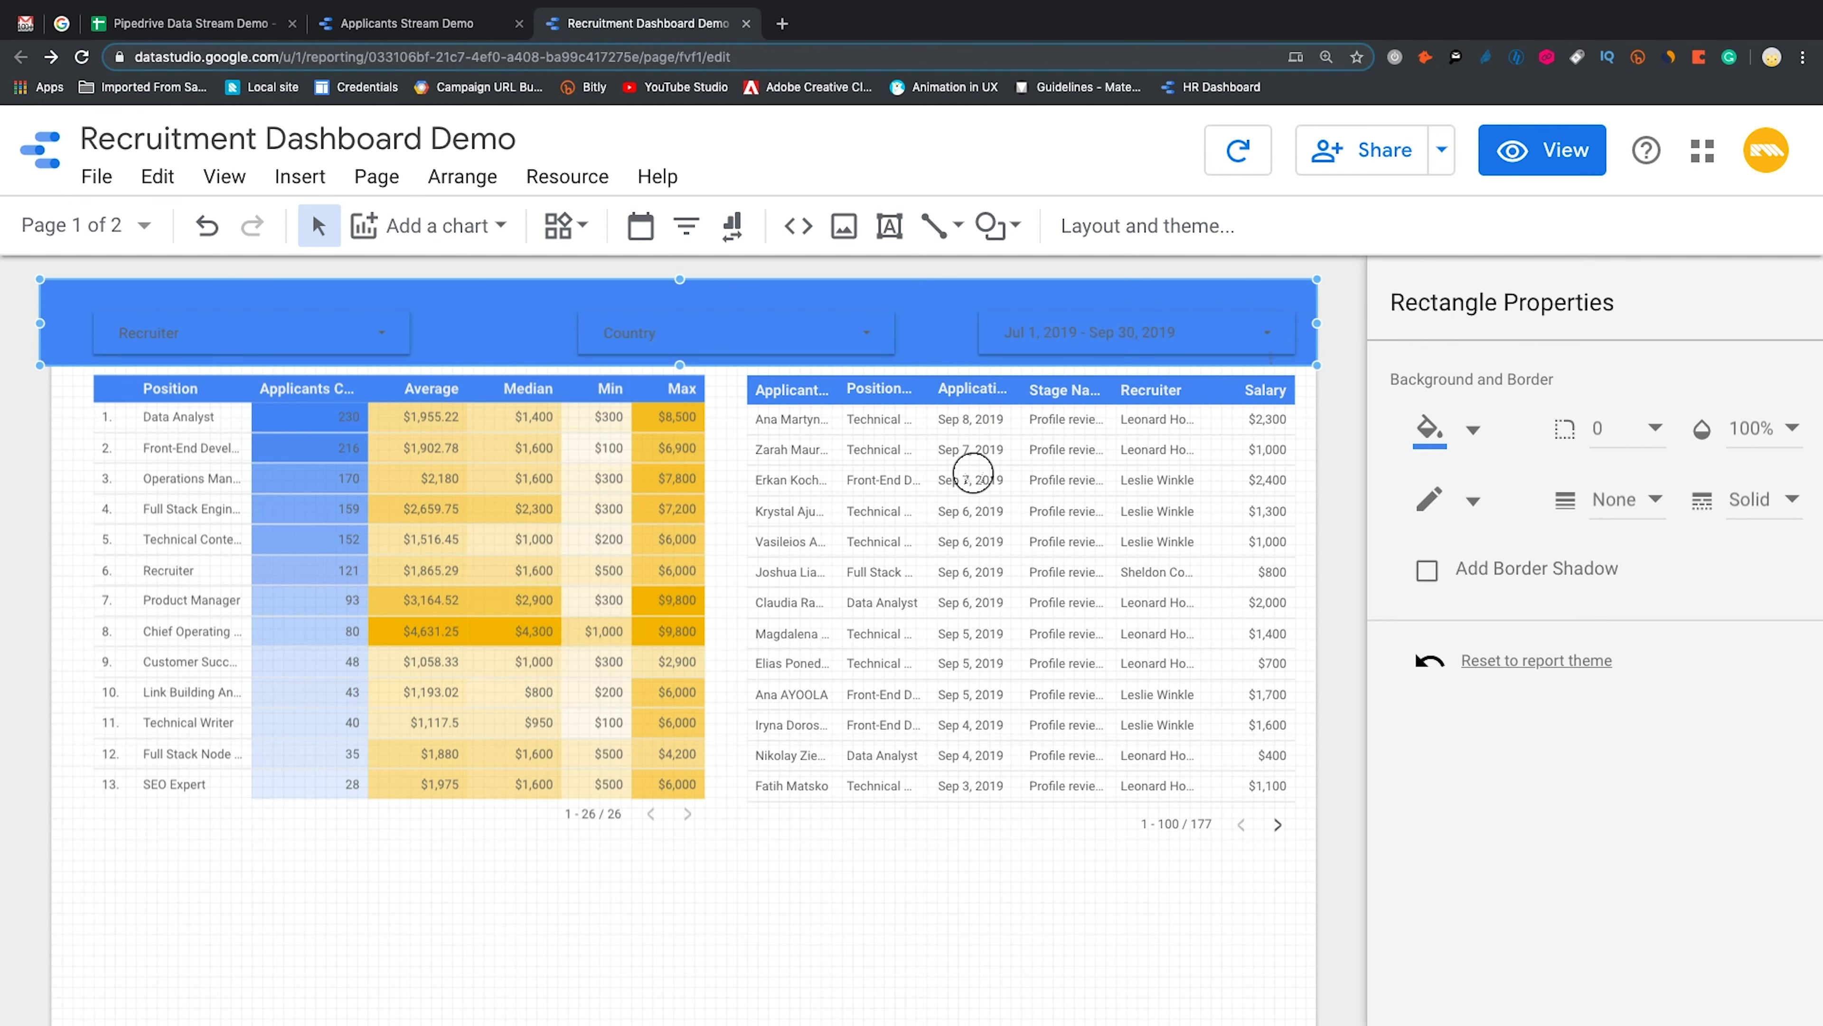
left_click(312, 321)
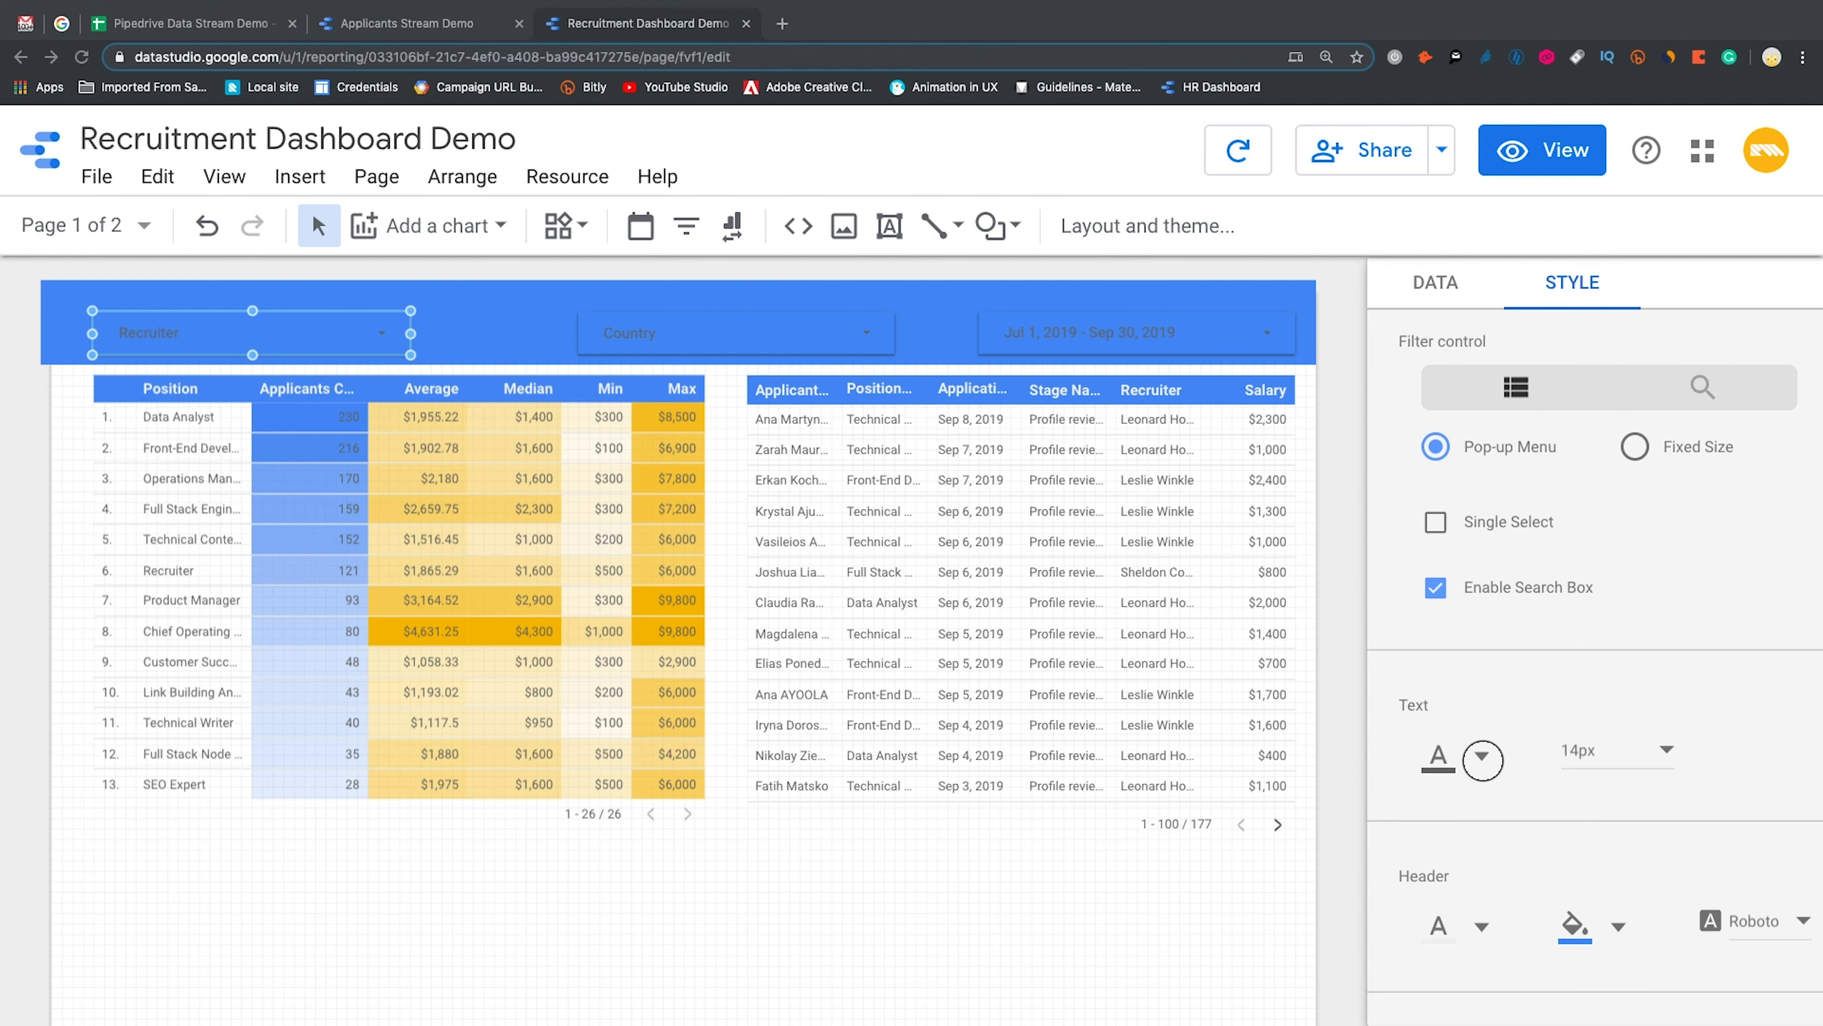
left_click(1480, 754)
left_click(1429, 587)
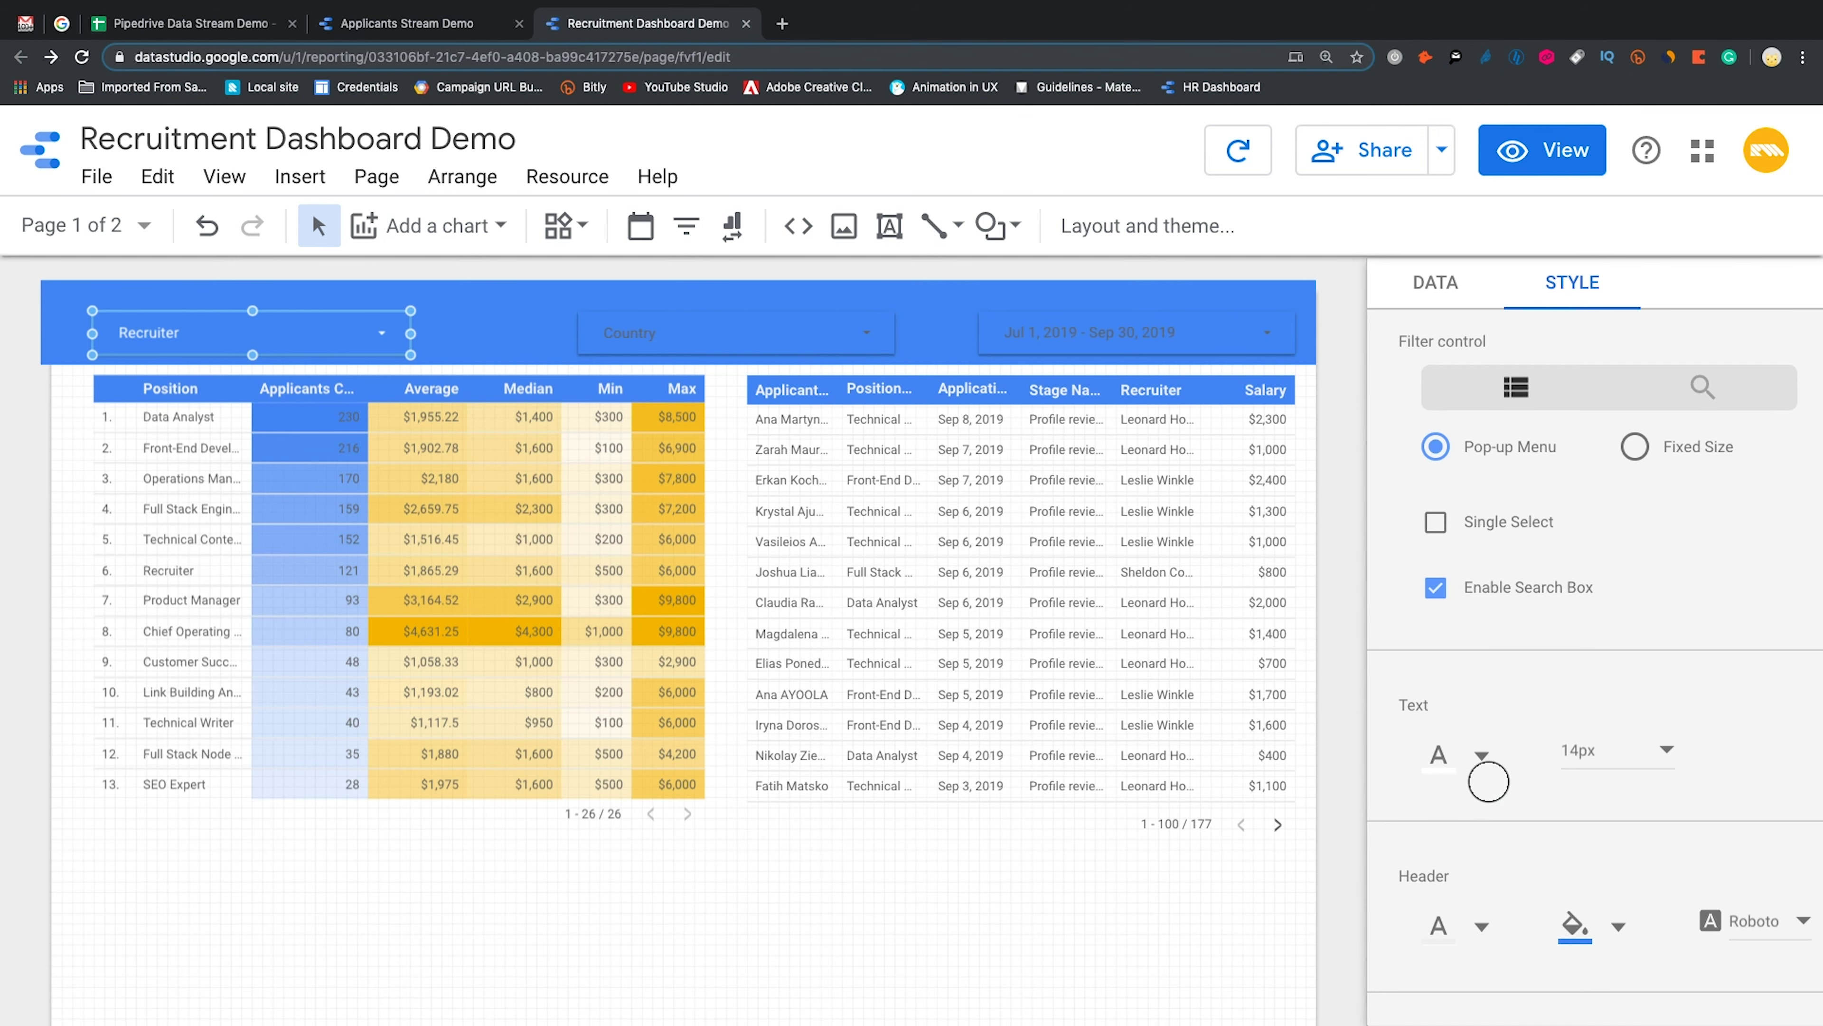
scroll(1488, 782, "down", 9)
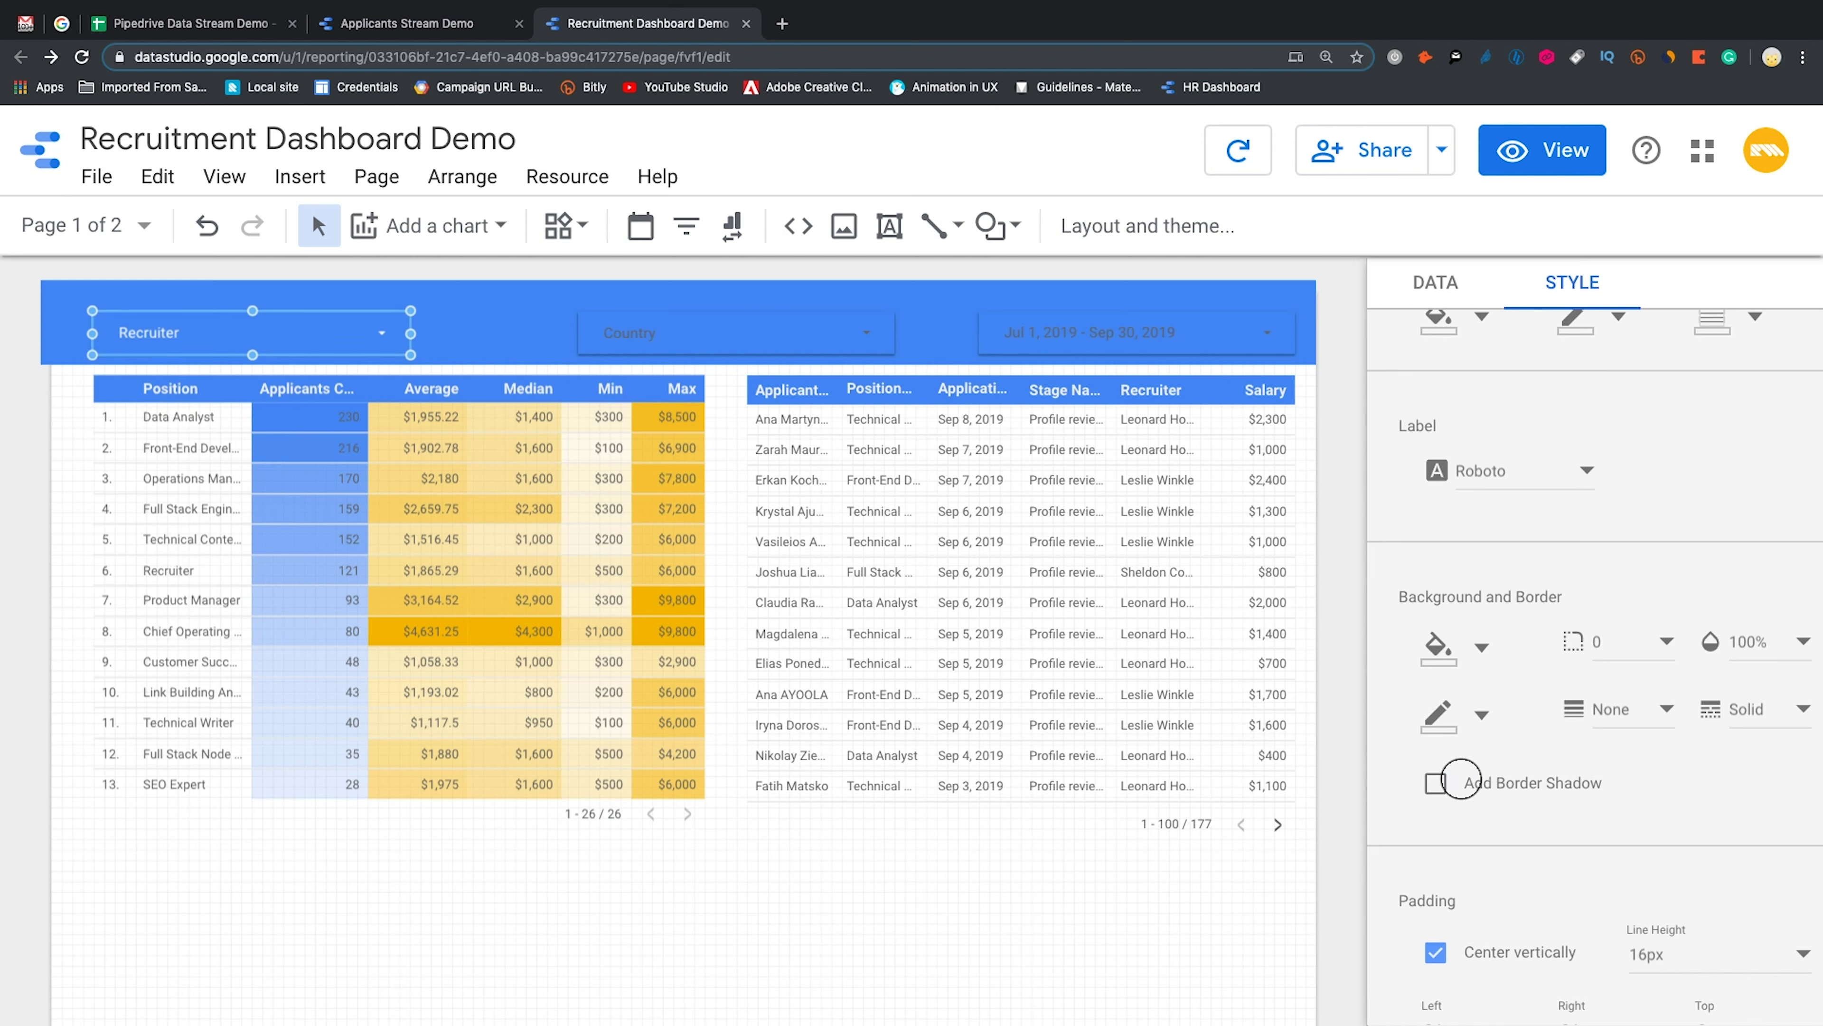
scroll(1428, 477, "up", 9)
Make the Country and date range control text white, then move both tables lower
left_click(799, 338)
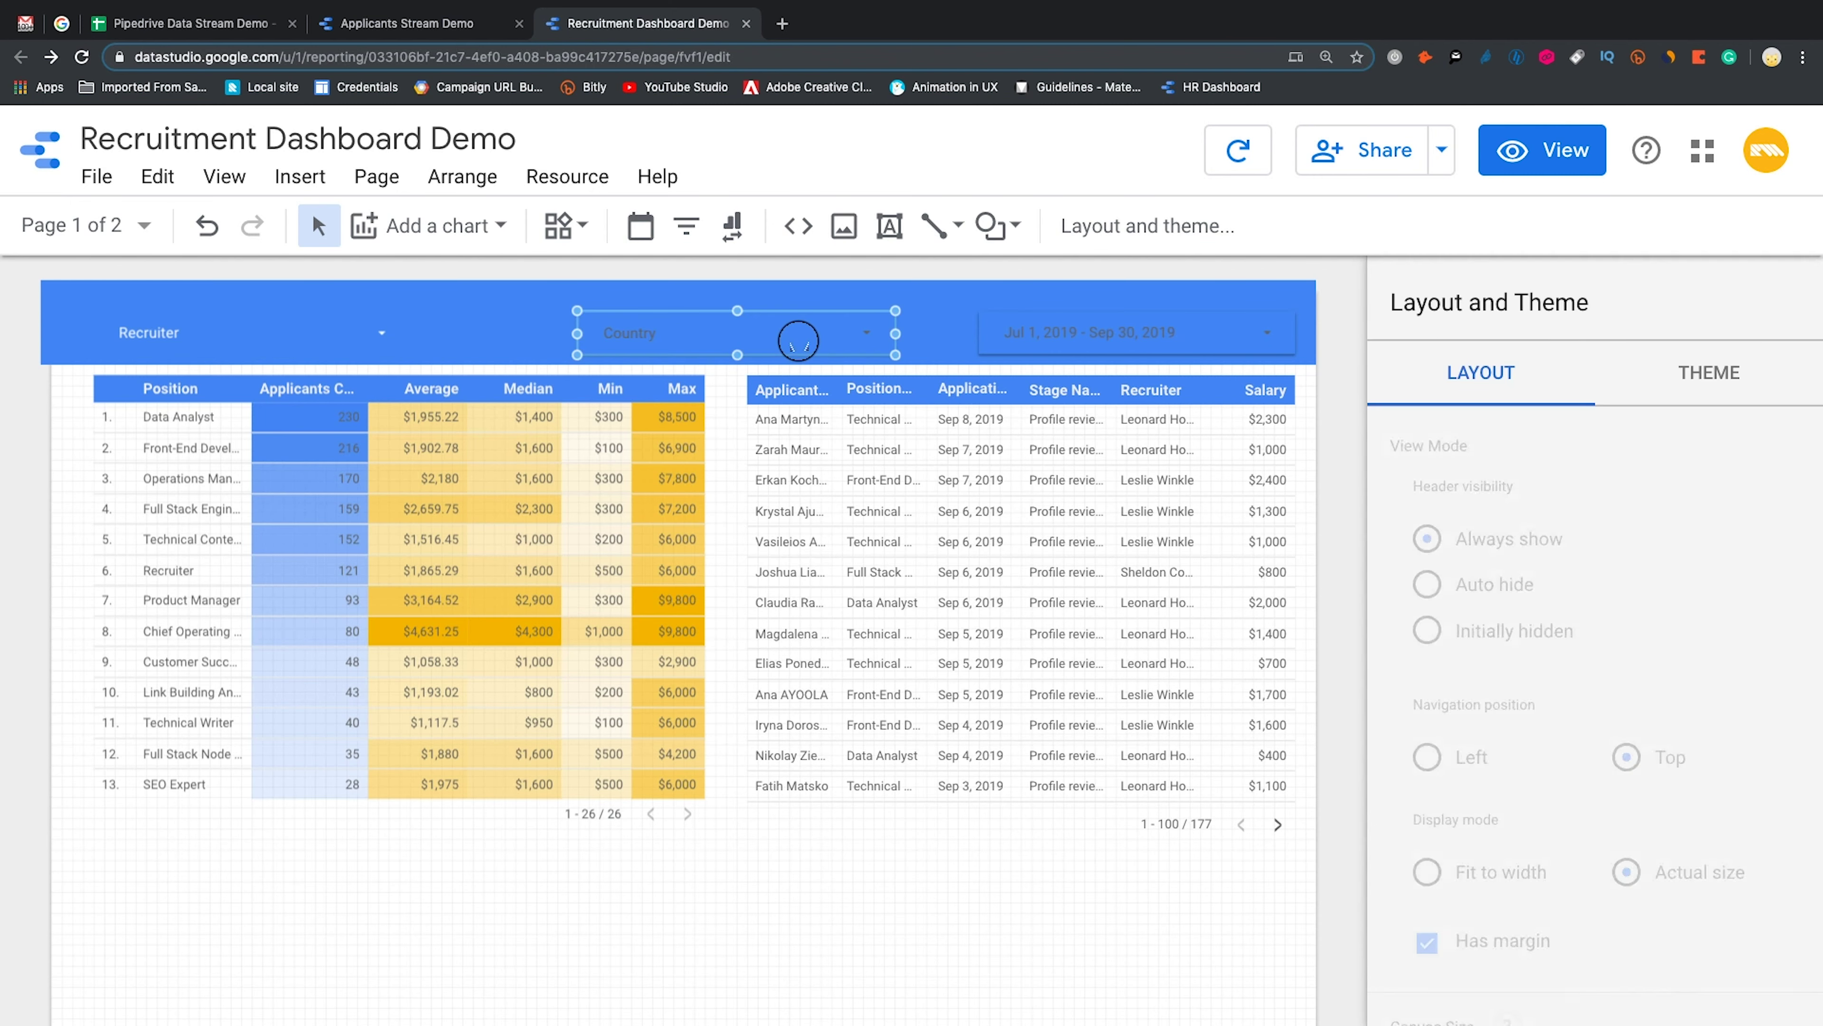
left_click(1091, 332, "shift")
left_click(1471, 393)
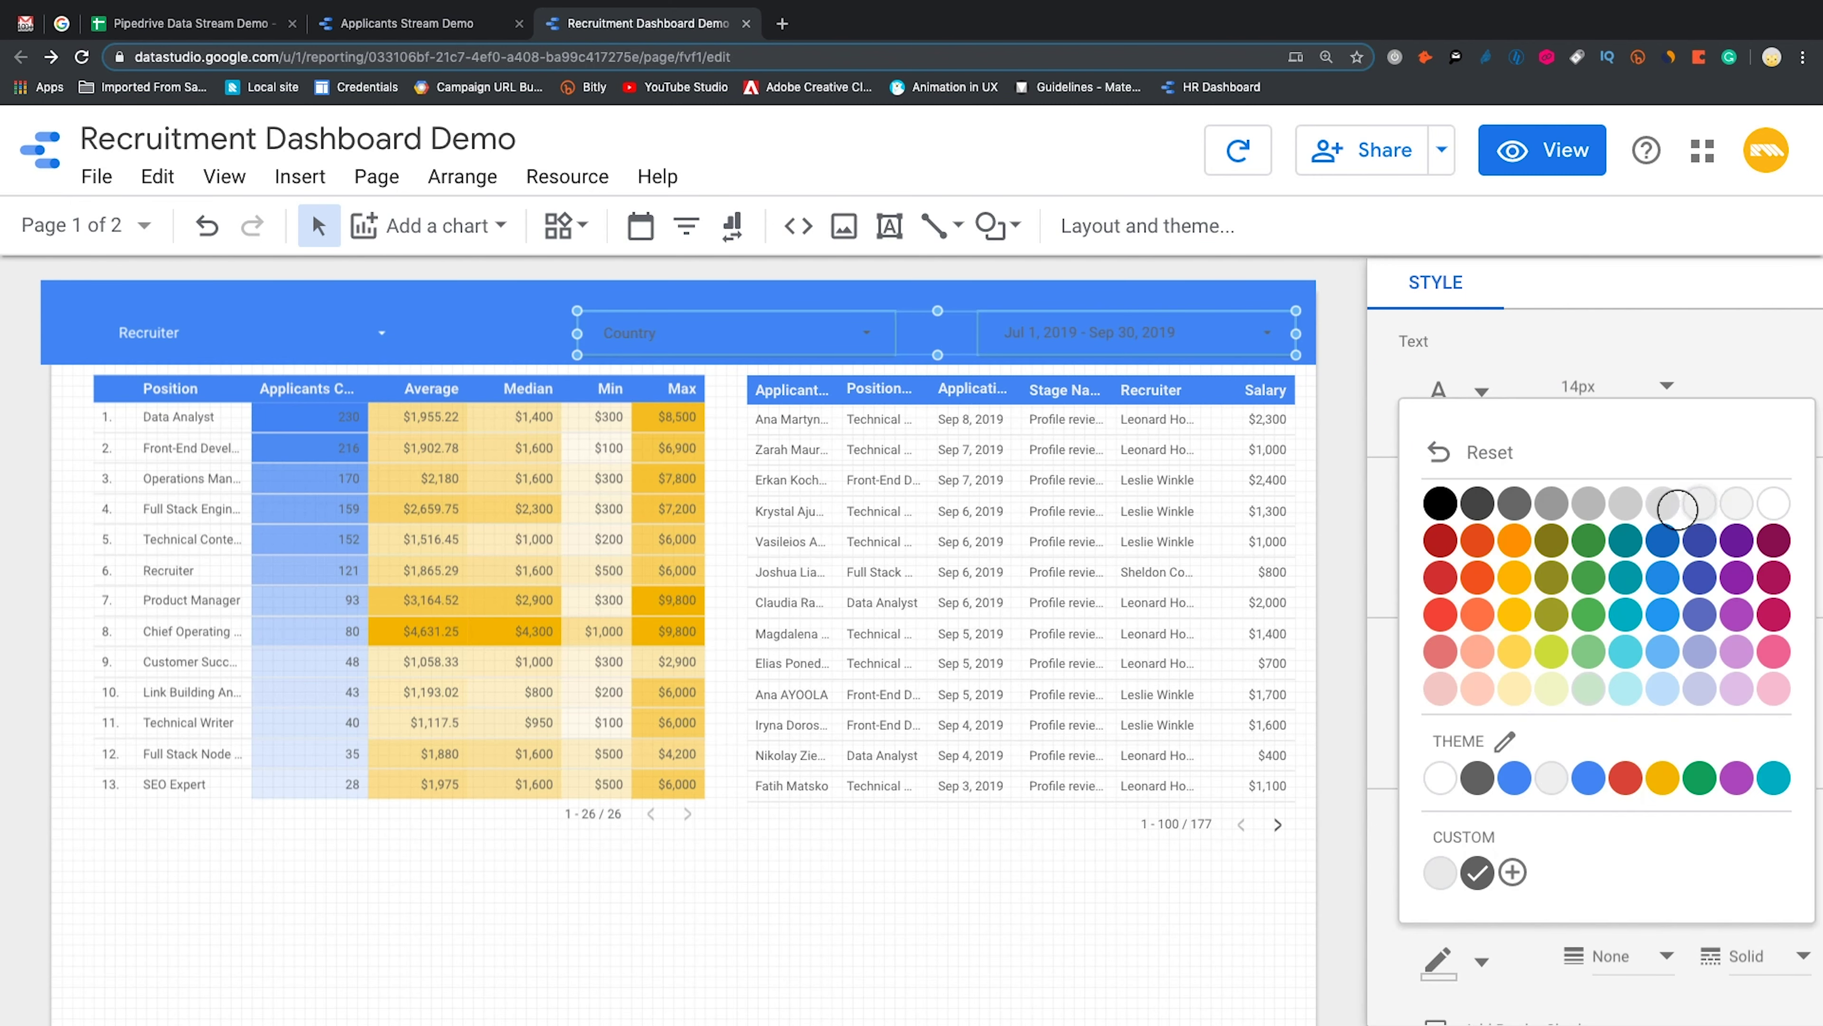
left_click(1773, 503)
scroll(1454, 717, "down", 5)
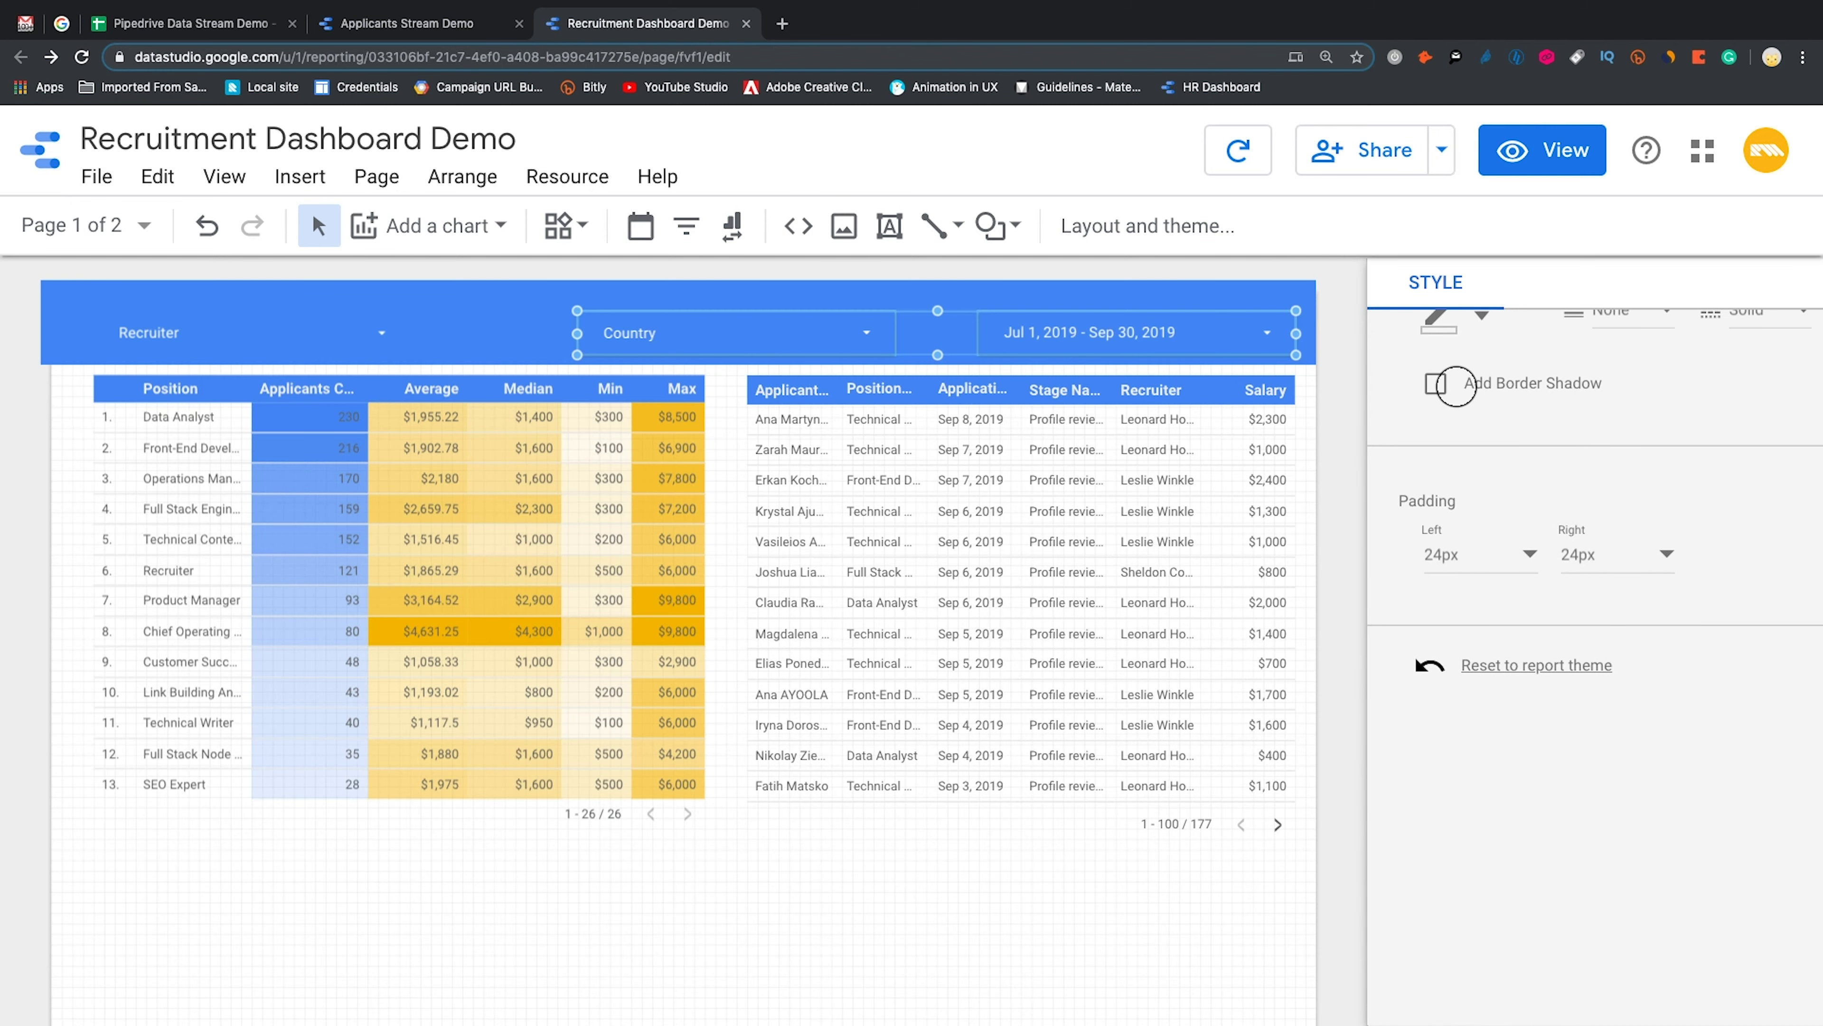
scroll(1479, 491, "up", 5)
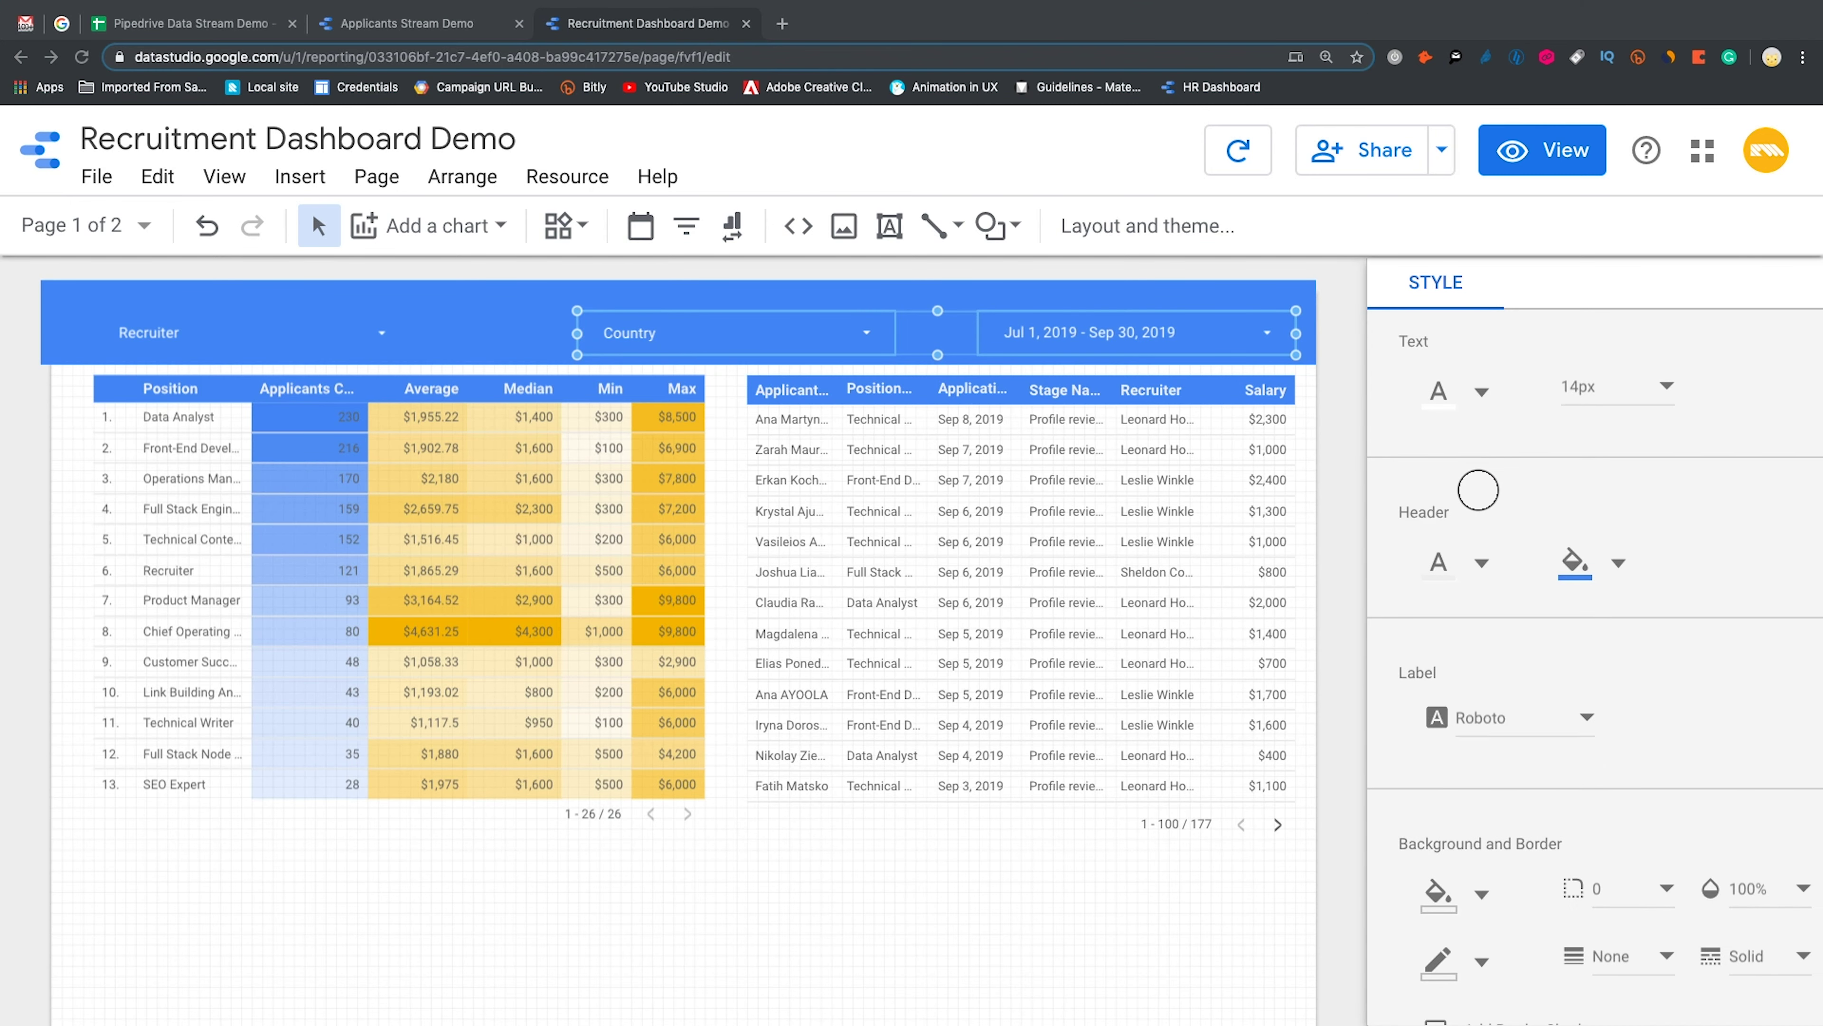
key("Escape")
left_click_drag(602, 562, 602, 624)
left_click_drag(883, 526, 858, 619)
Level and lengthen both tables, and turn off row numbers on the Position table
left_click_drag(1021, 906, 1021, 1006)
left_click(394, 896)
left_click_drag(400, 920, 405, 982)
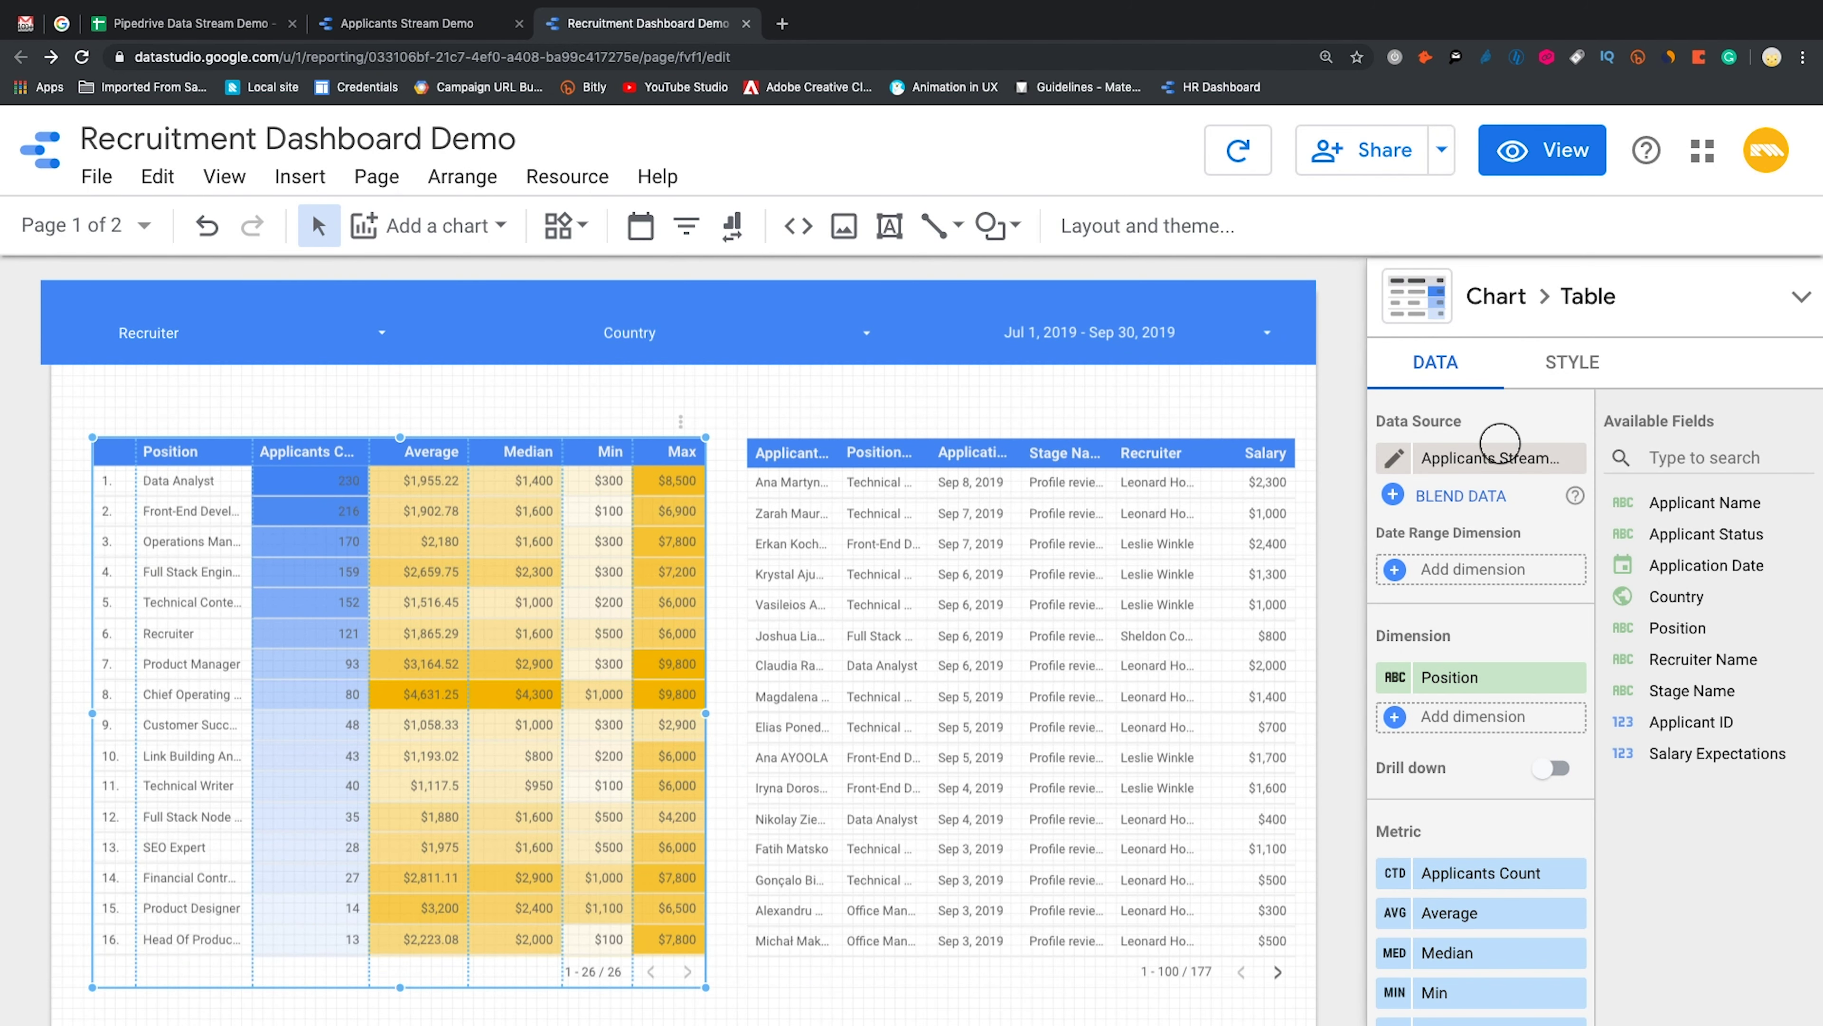
left_click(1573, 362)
scroll(1433, 570, "down", 5)
left_click(1436, 572)
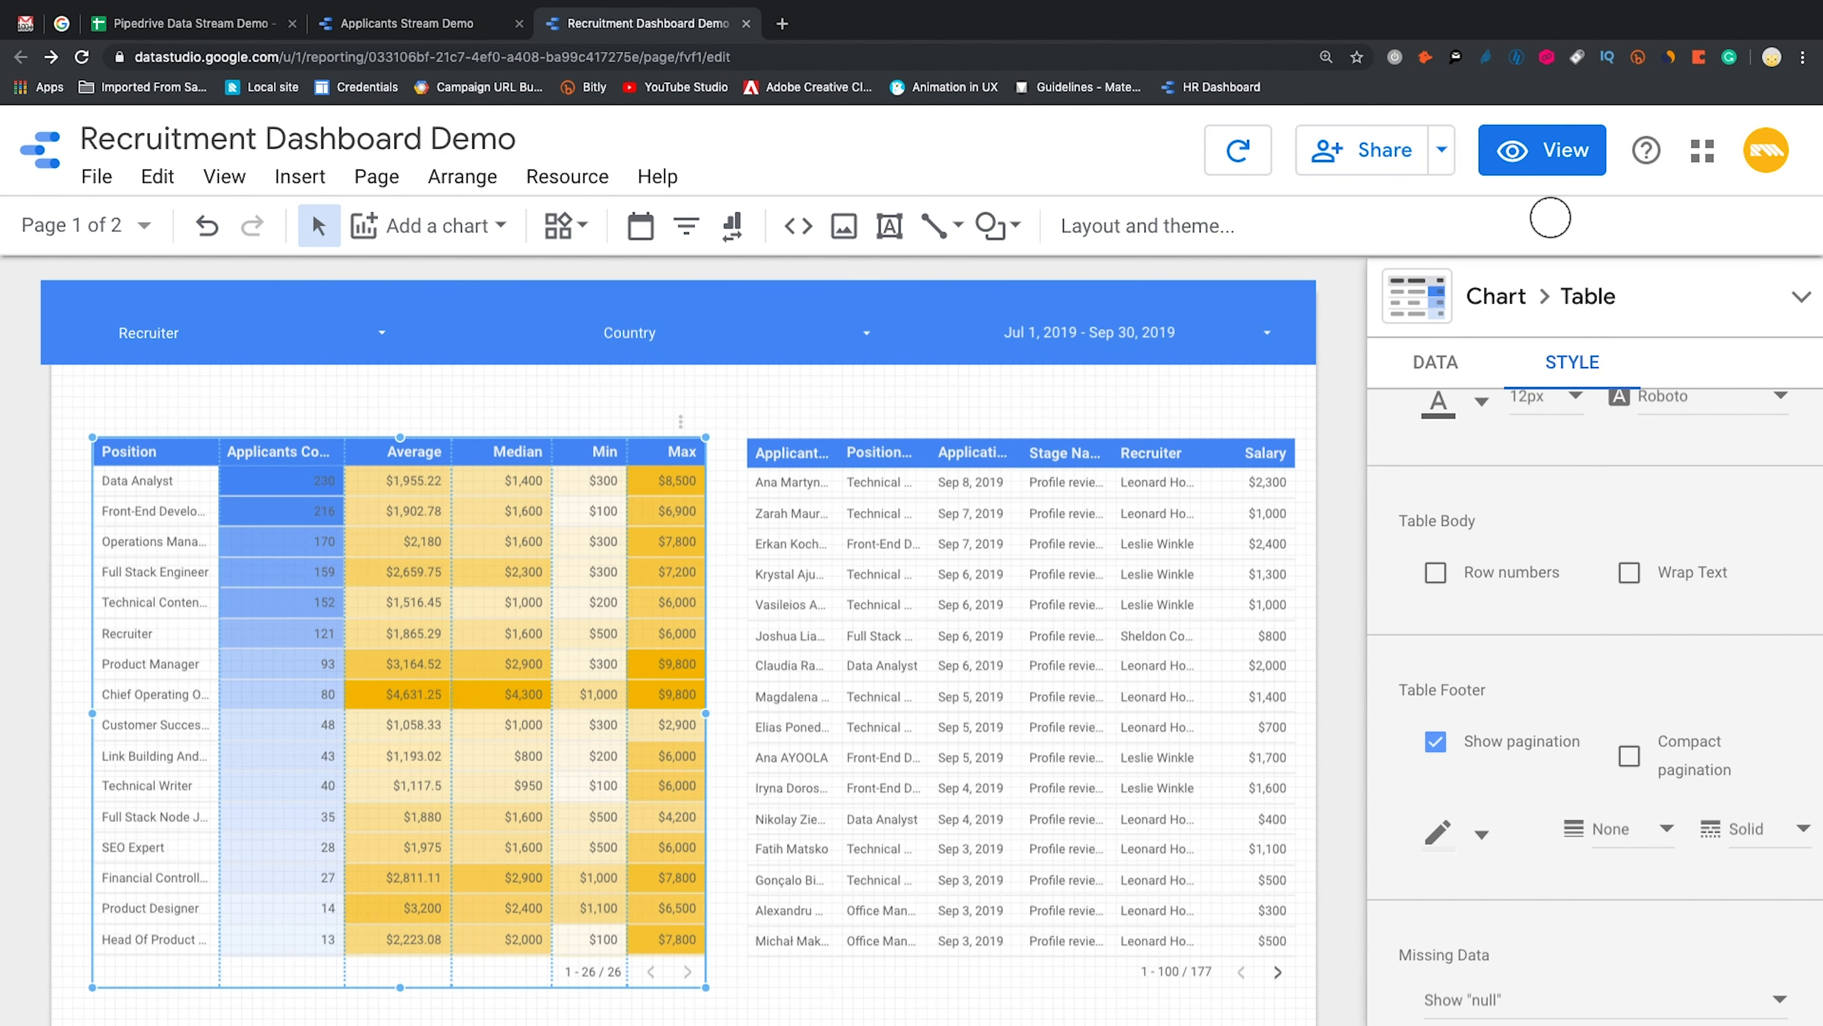
Preview the Position table sorted by Median, then restore the Applicants Count sort and resume editing
left_click(1536, 149)
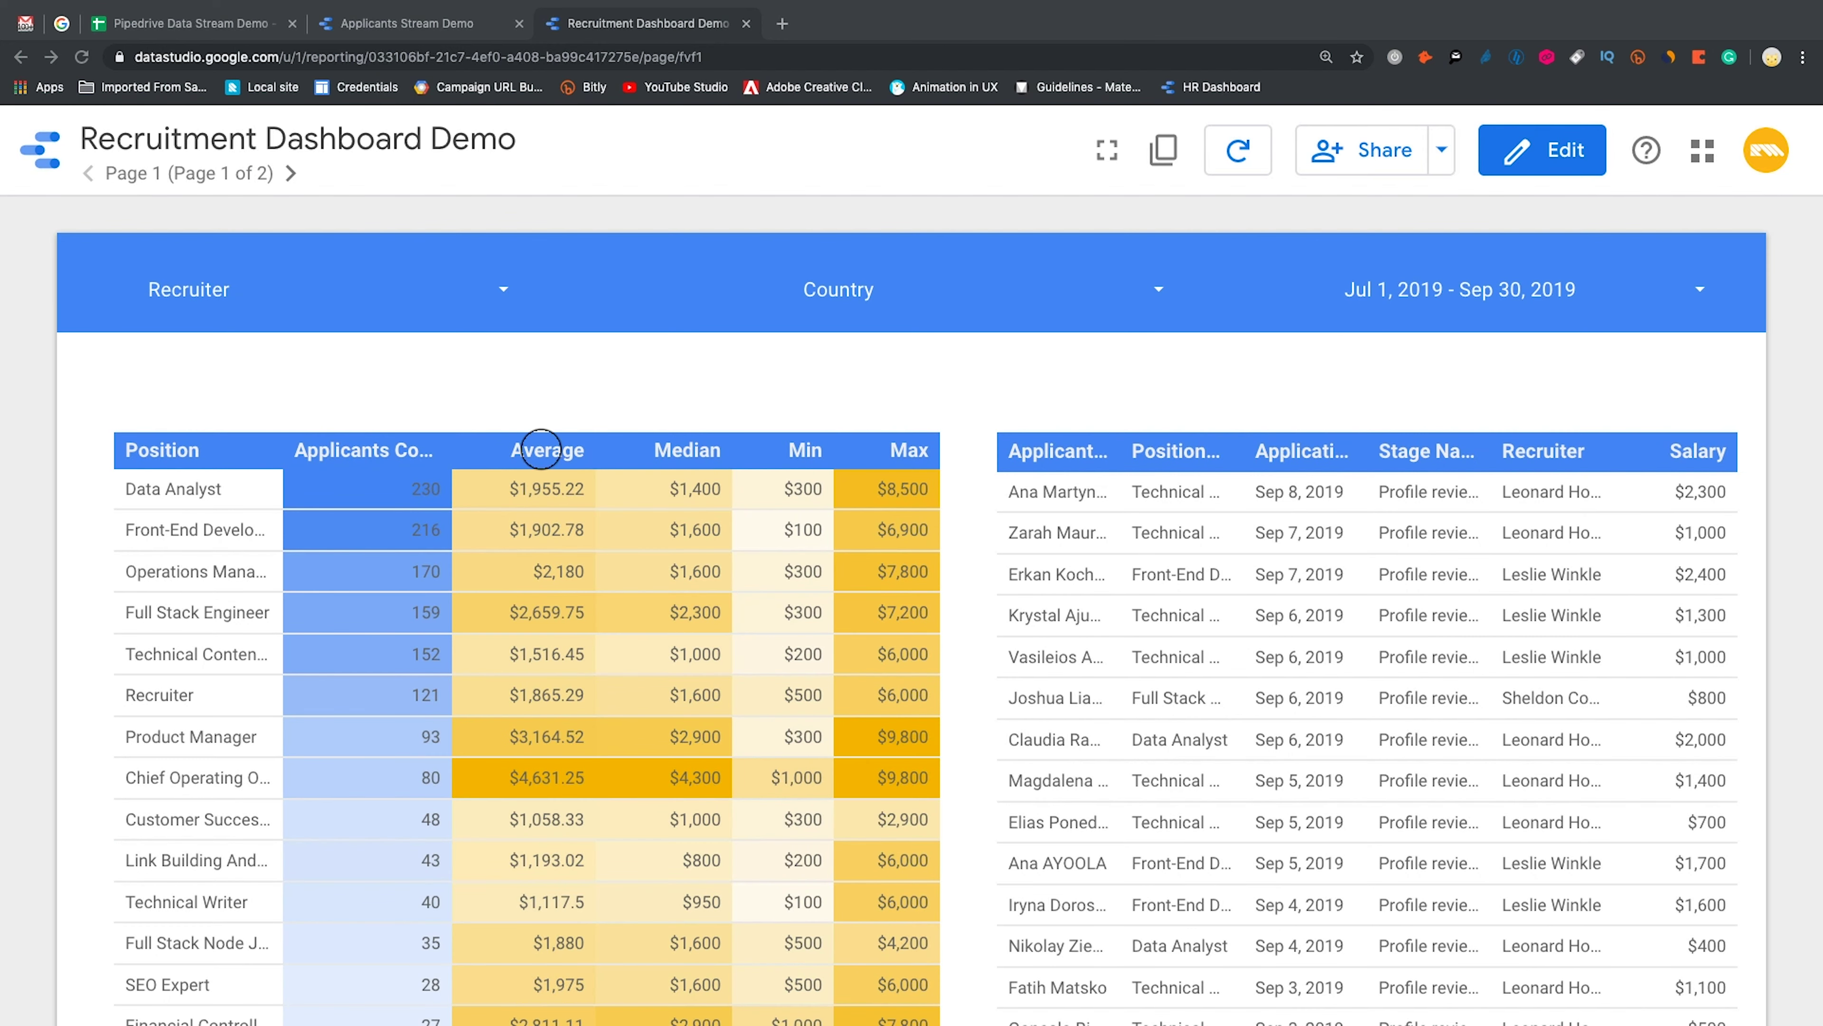
left_click(690, 449)
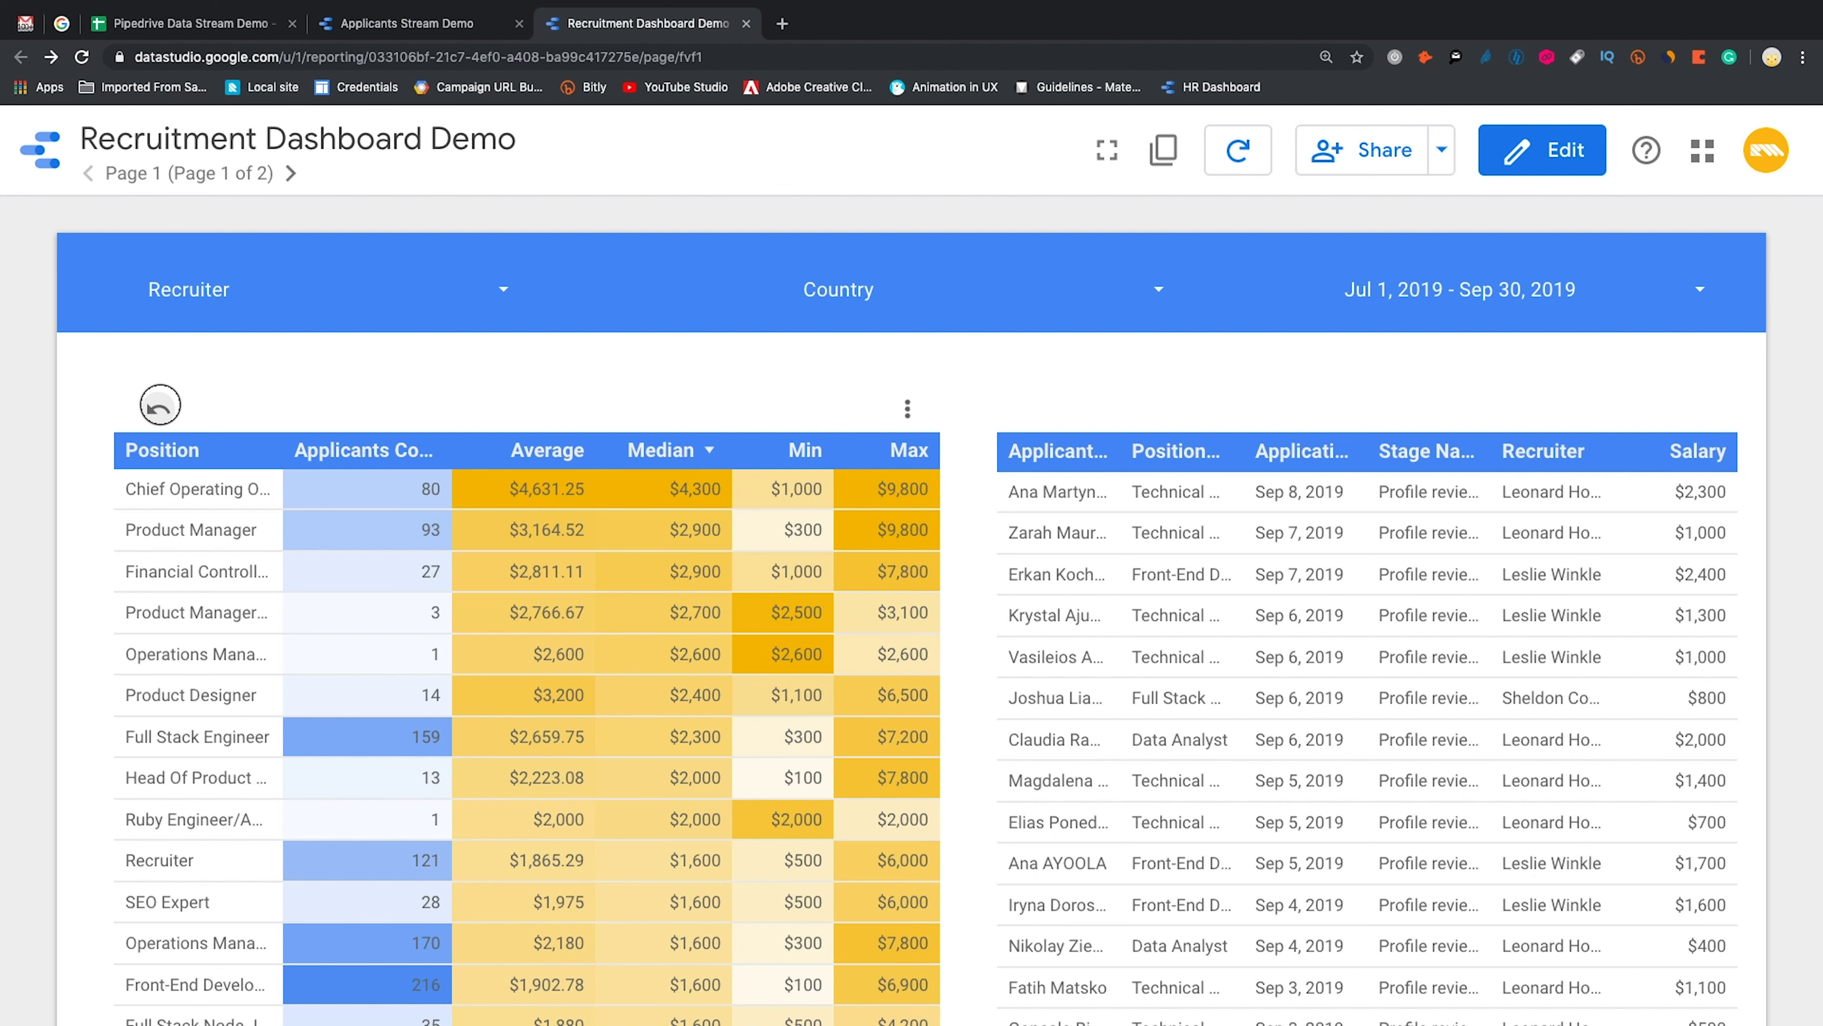
left_click(159, 406)
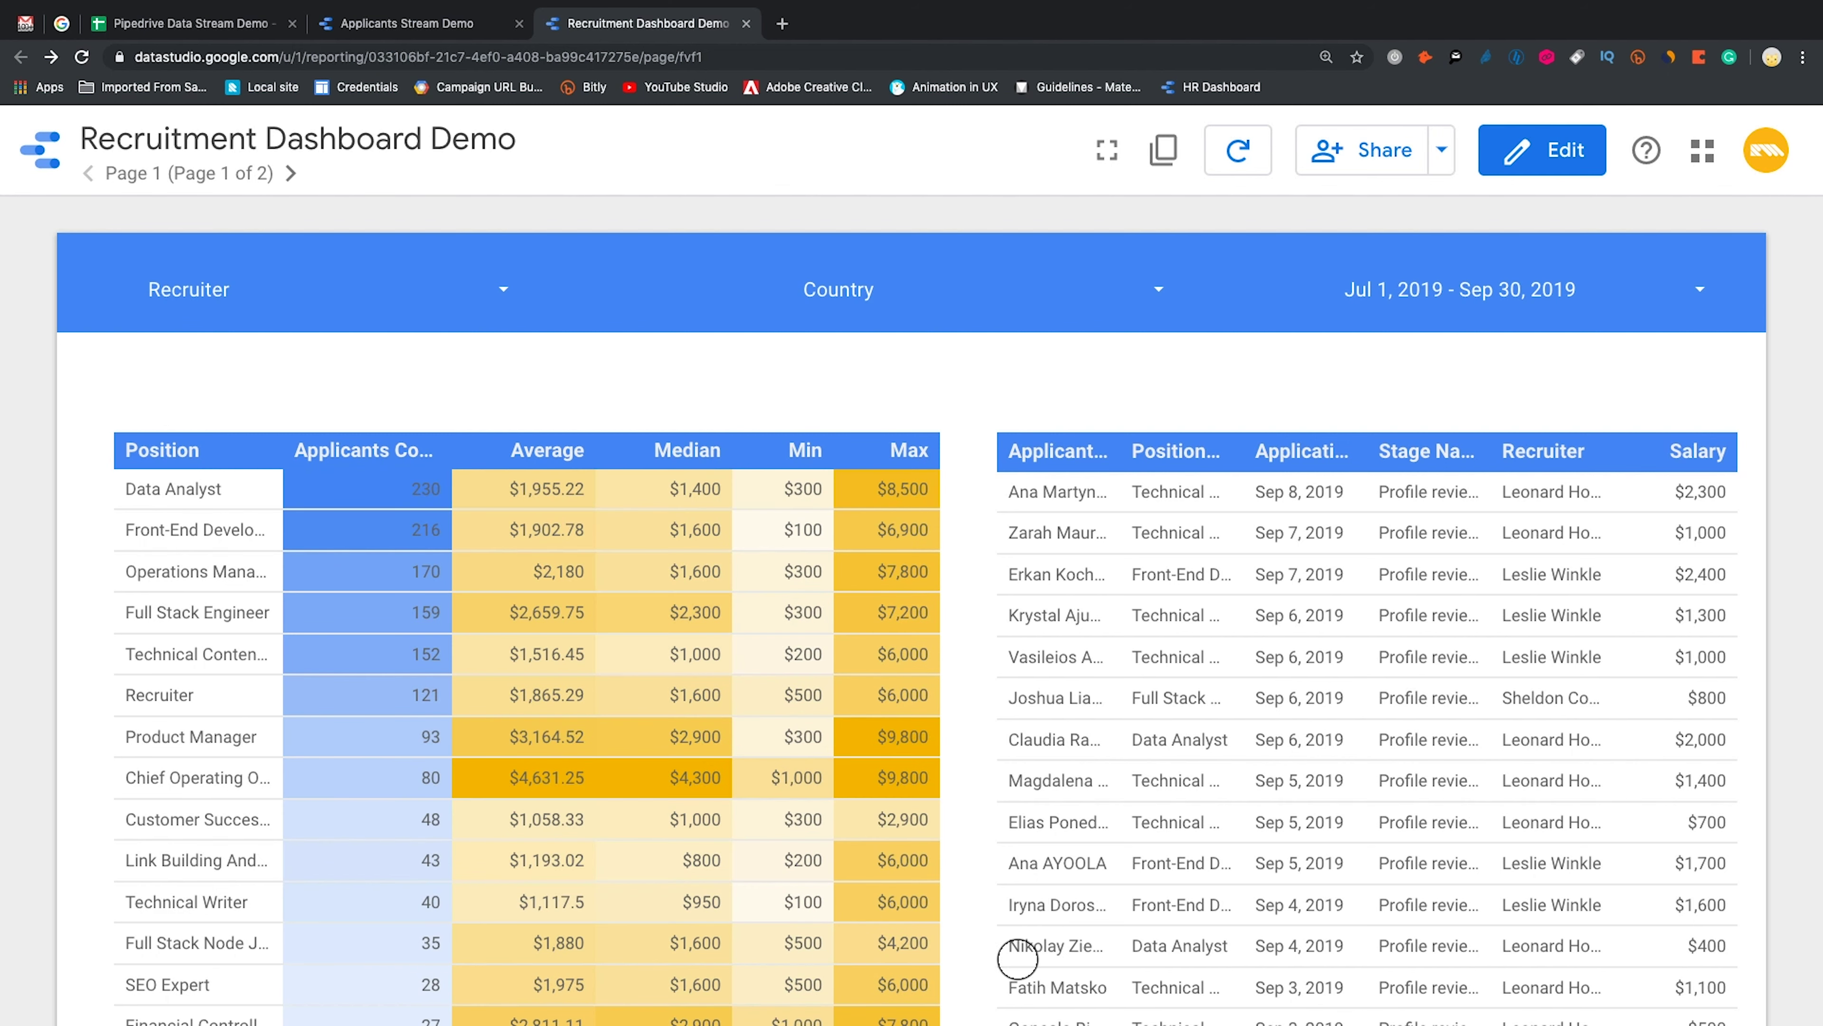
left_click(1552, 153)
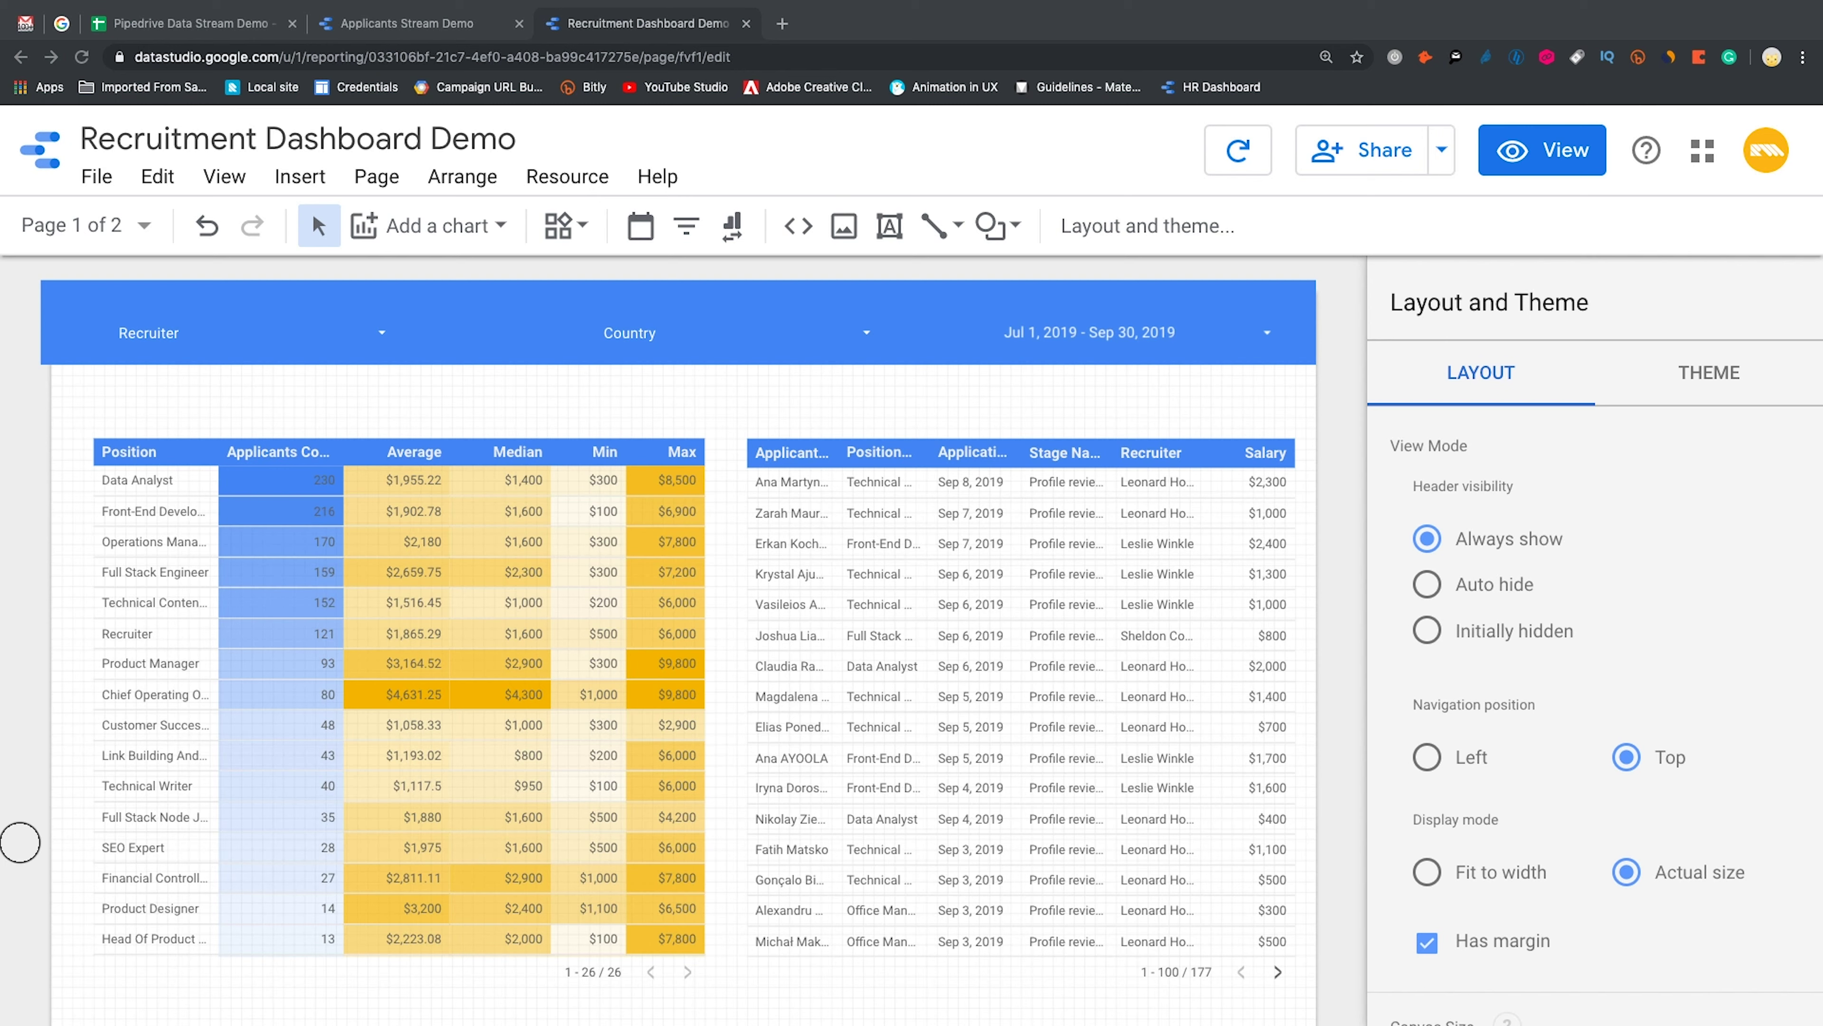
Duplicate Page 1 and remove the old Page 2
left_click(144, 224)
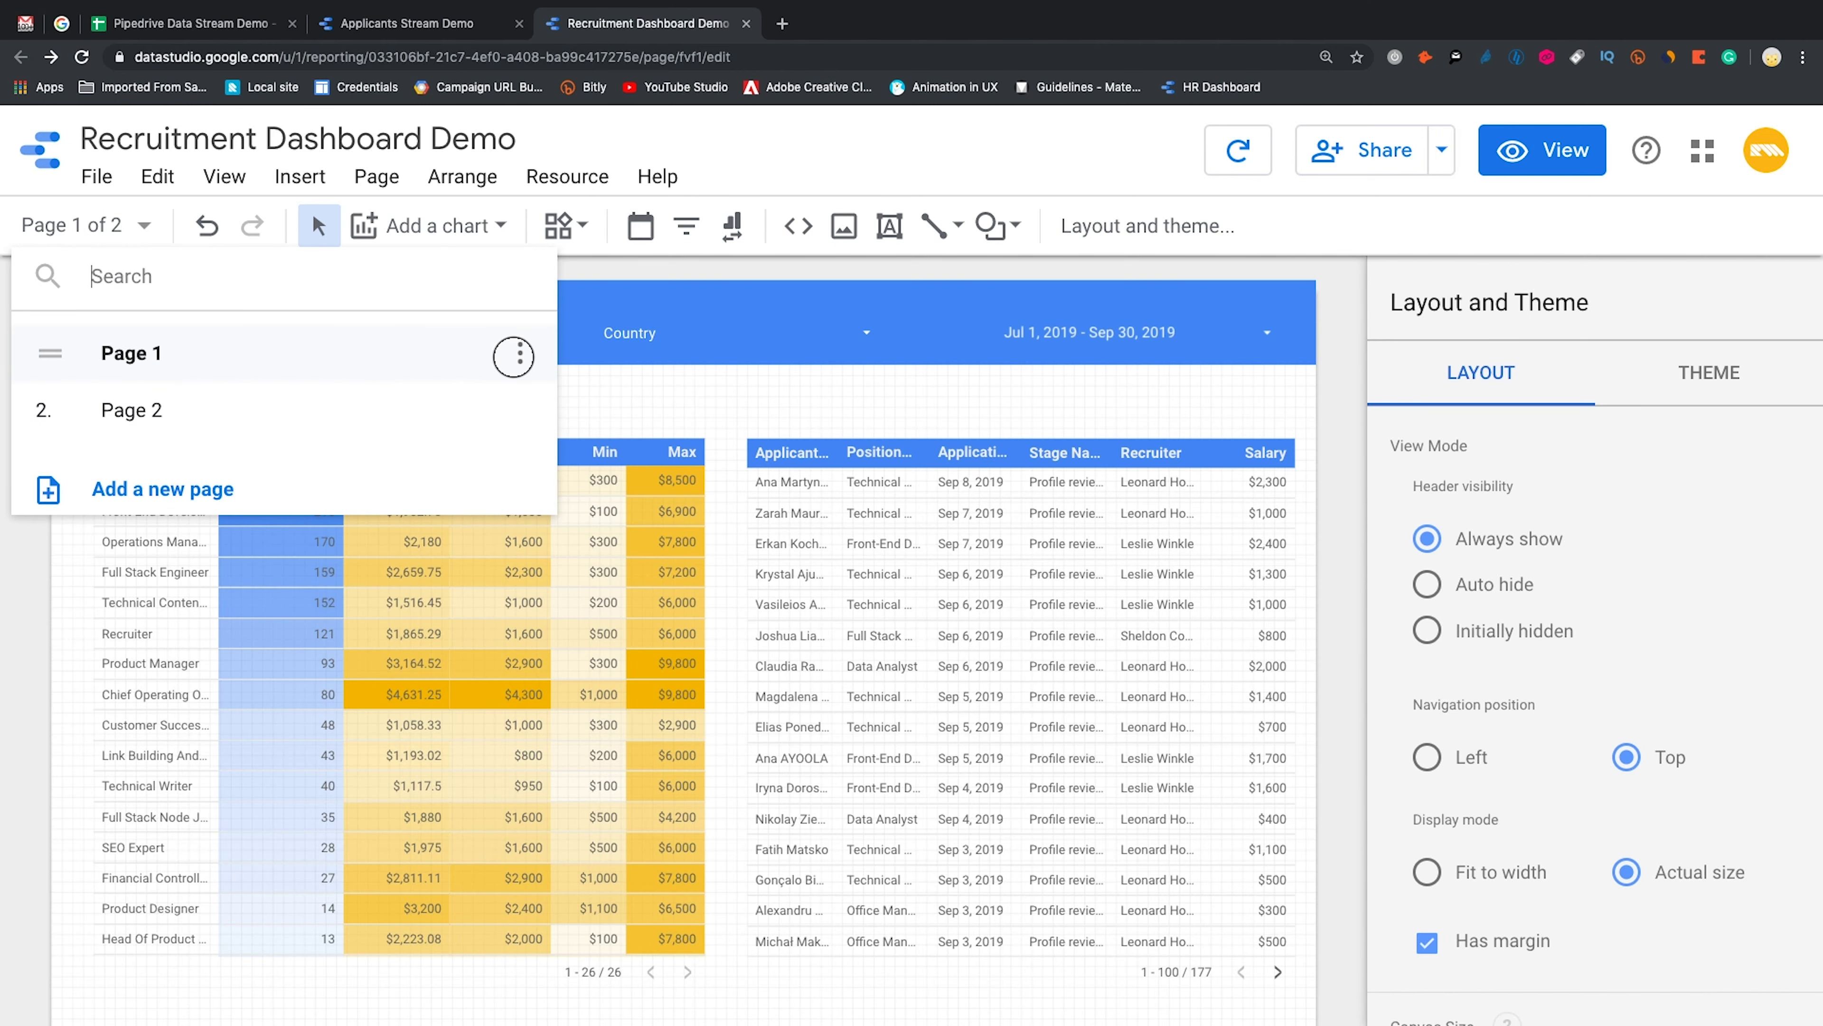
left_click(513, 356)
left_click(570, 421)
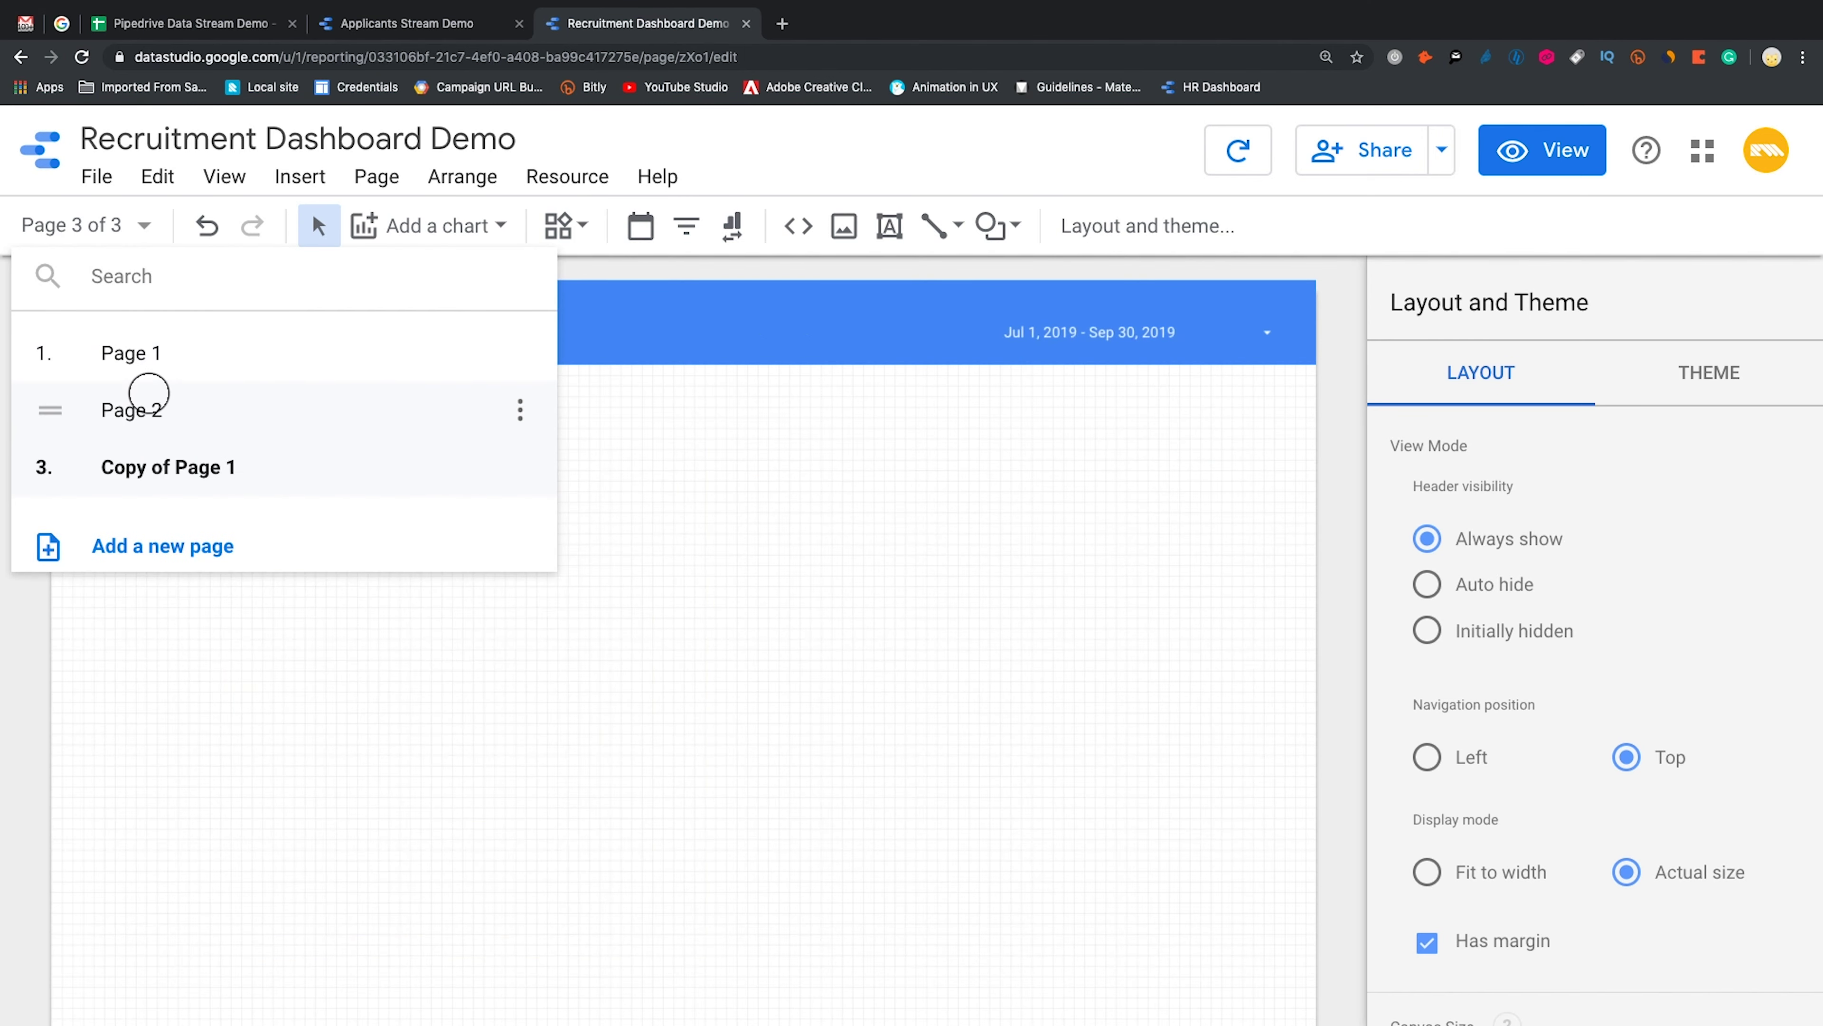
left_click(520, 409)
left_click(578, 617)
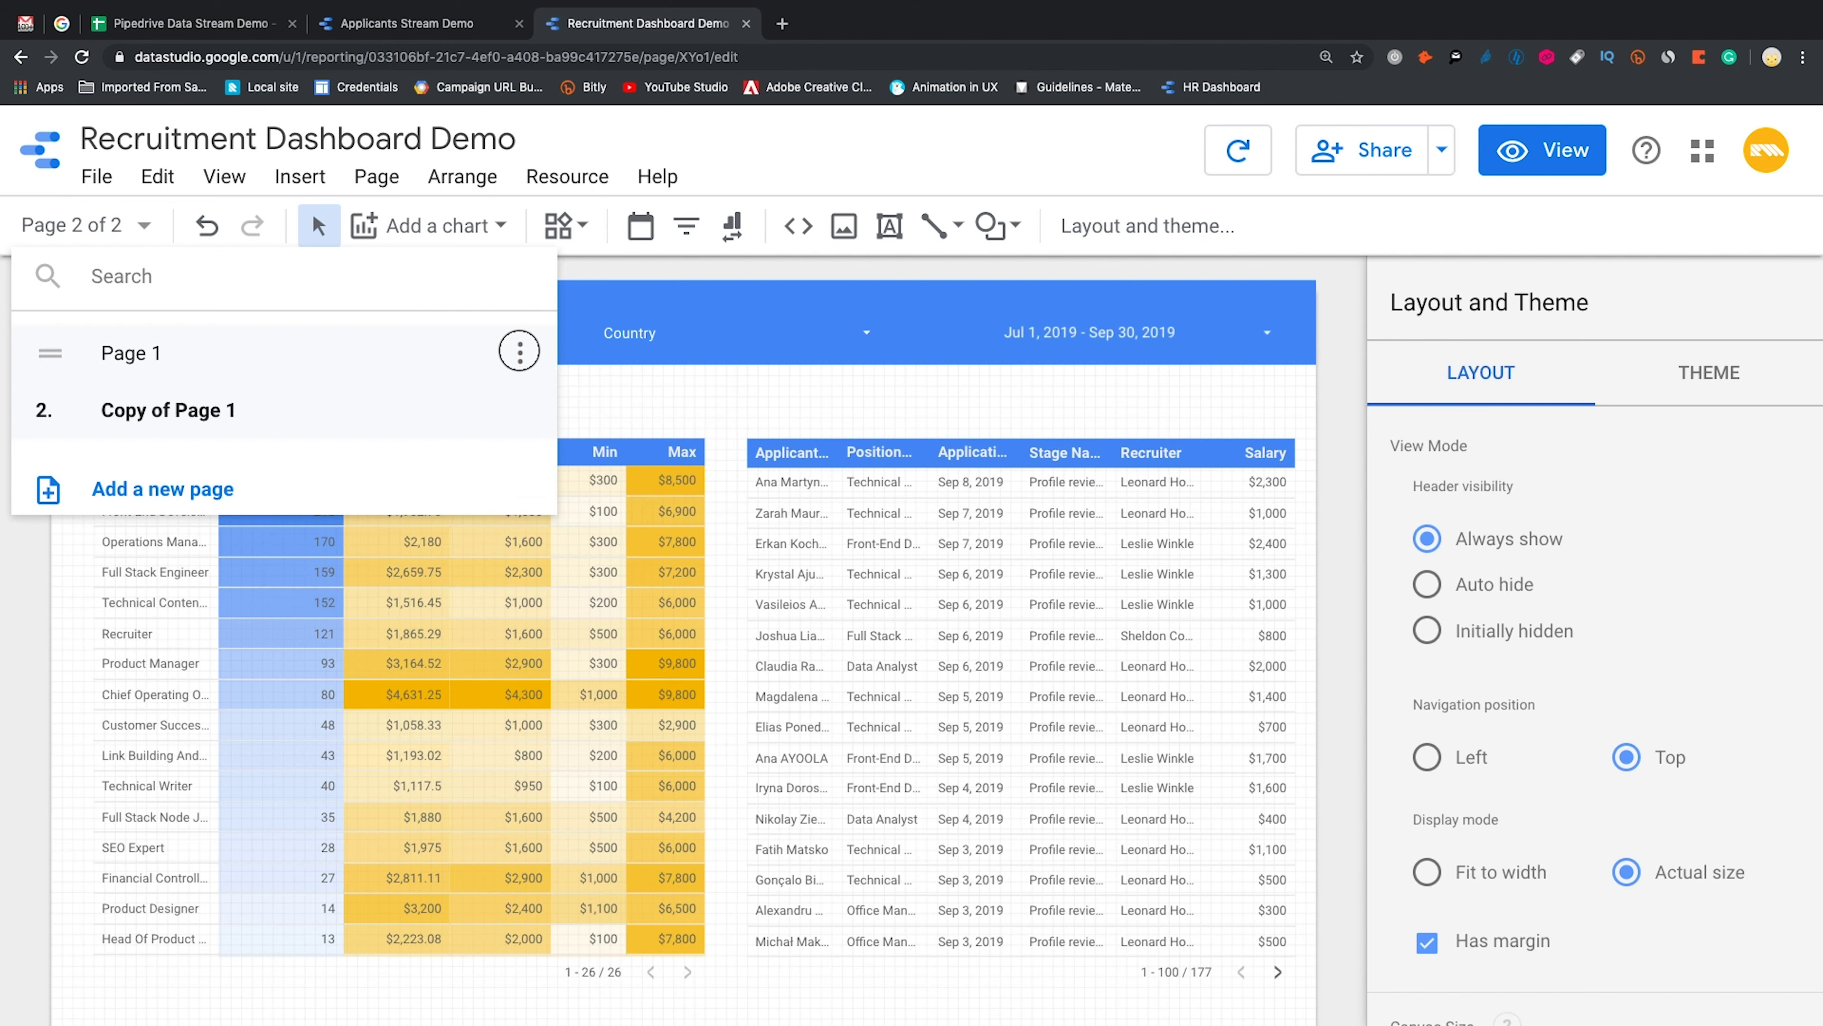
Rename the pages Candidates and Geography, and select the applicant table on Geography
left_click(520, 352)
left_click(590, 356)
type("Cand")
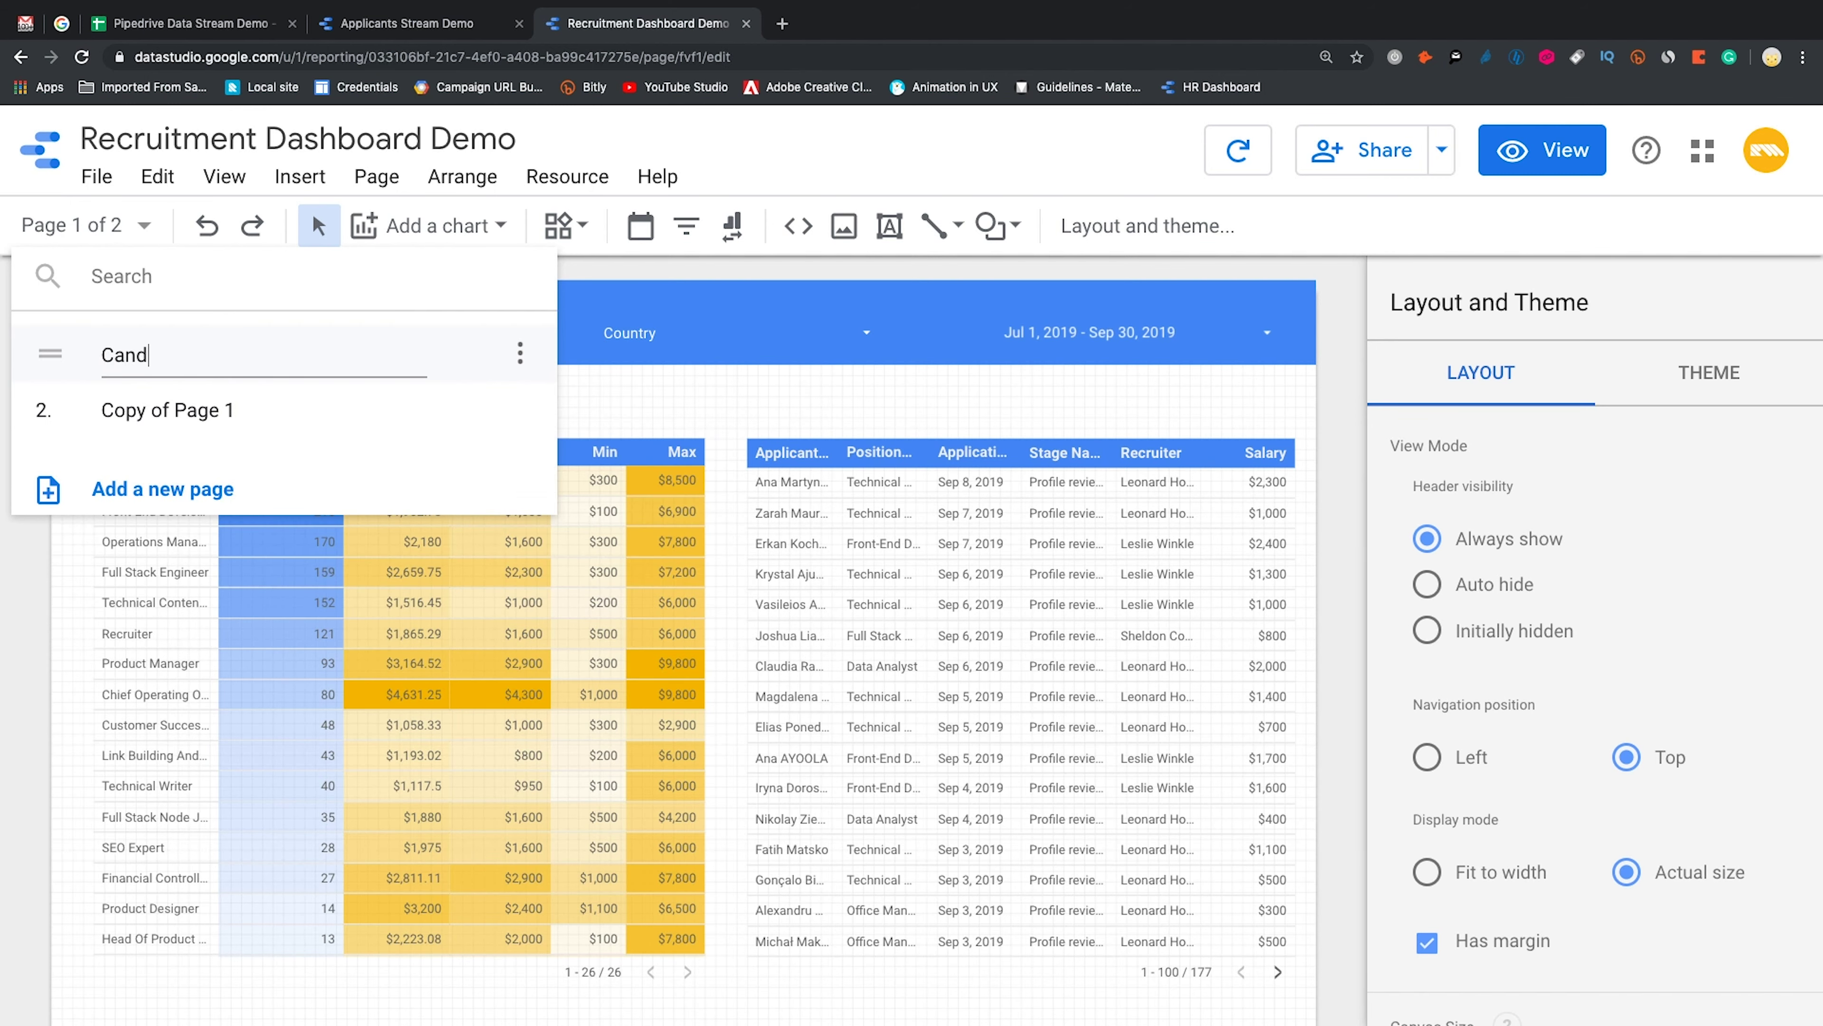
type("idates")
left_click(231, 410)
left_click(519, 409)
left_click(623, 412)
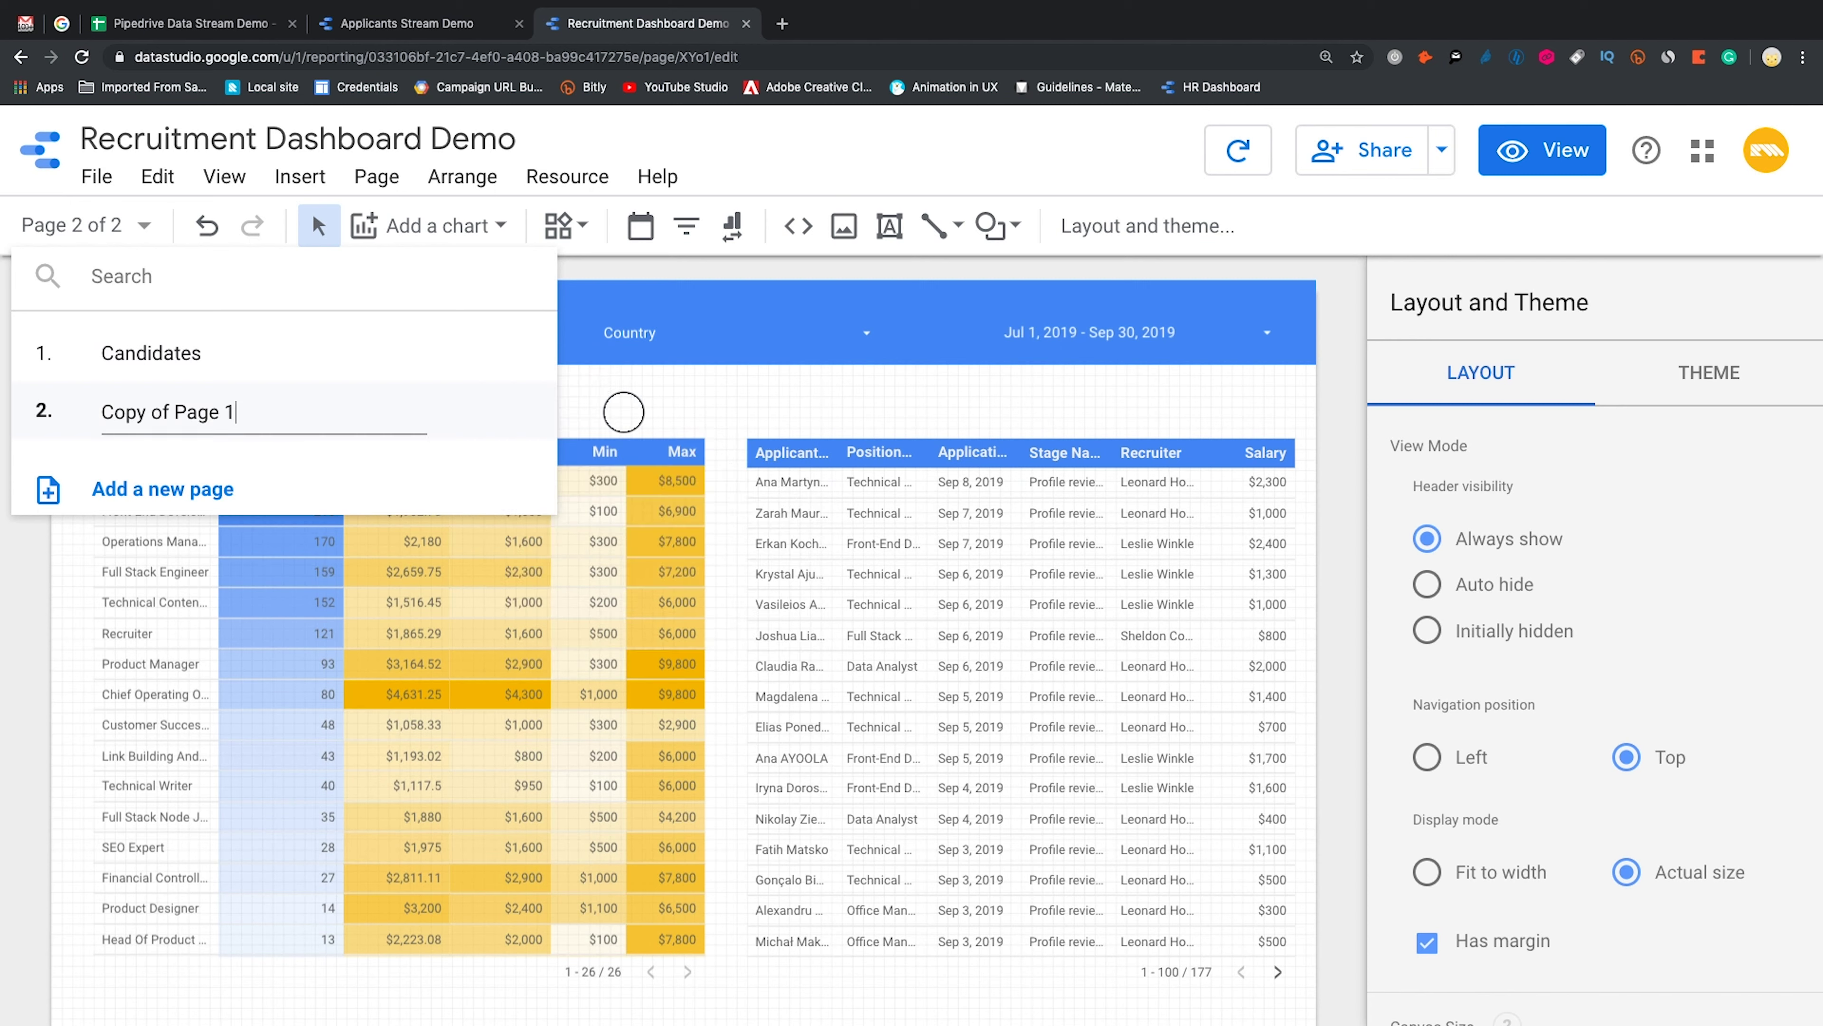
key("BackSpace")
key("BackSpace")
key("BackSpace")
key("BackSpace")
key("BackSpace")
key("BackSpace")
key("BackSpace")
key("BackSpace")
key("BackSpace")
key("BackSpace")
key("BackSpace")
key("BackSpace")
key("BackSpace")
key("BackSpace")
type("Geograp")
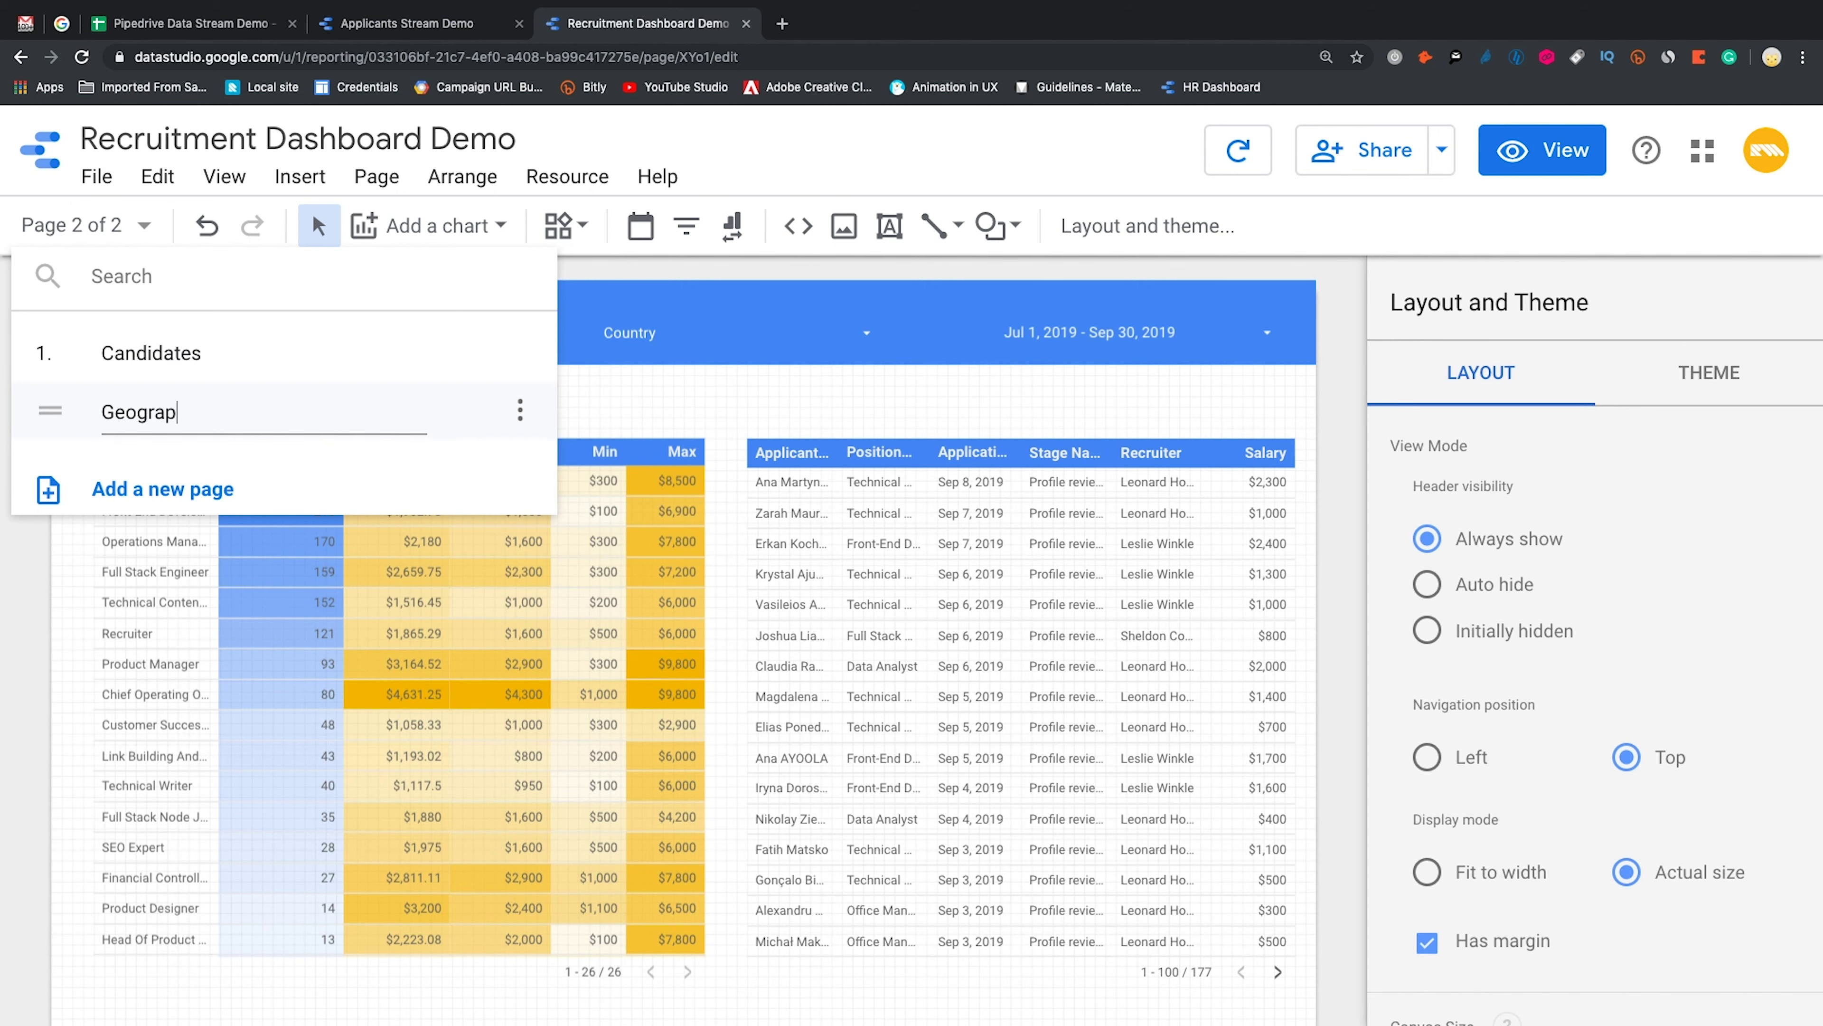
type("hy")
key("Return")
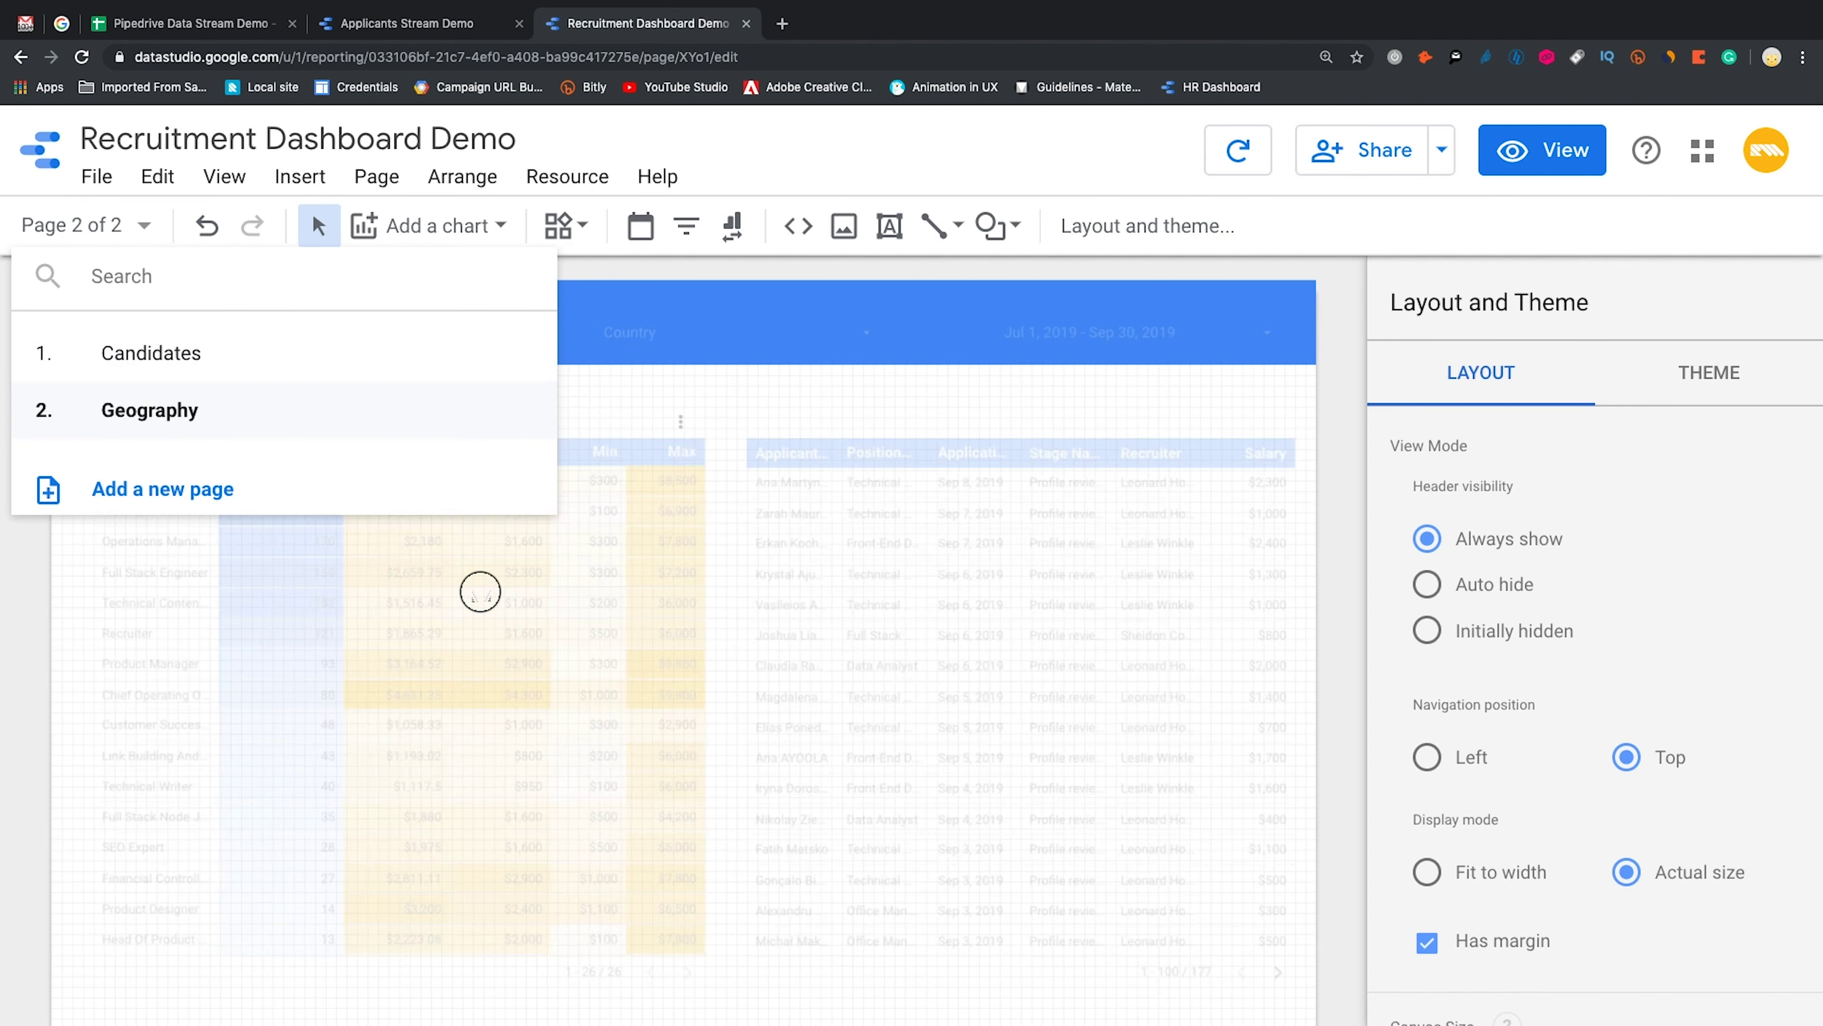
left_click(933, 645)
Delete the applicant table and place a large geo map beside the Position table
key("Delete")
left_click(770, 521)
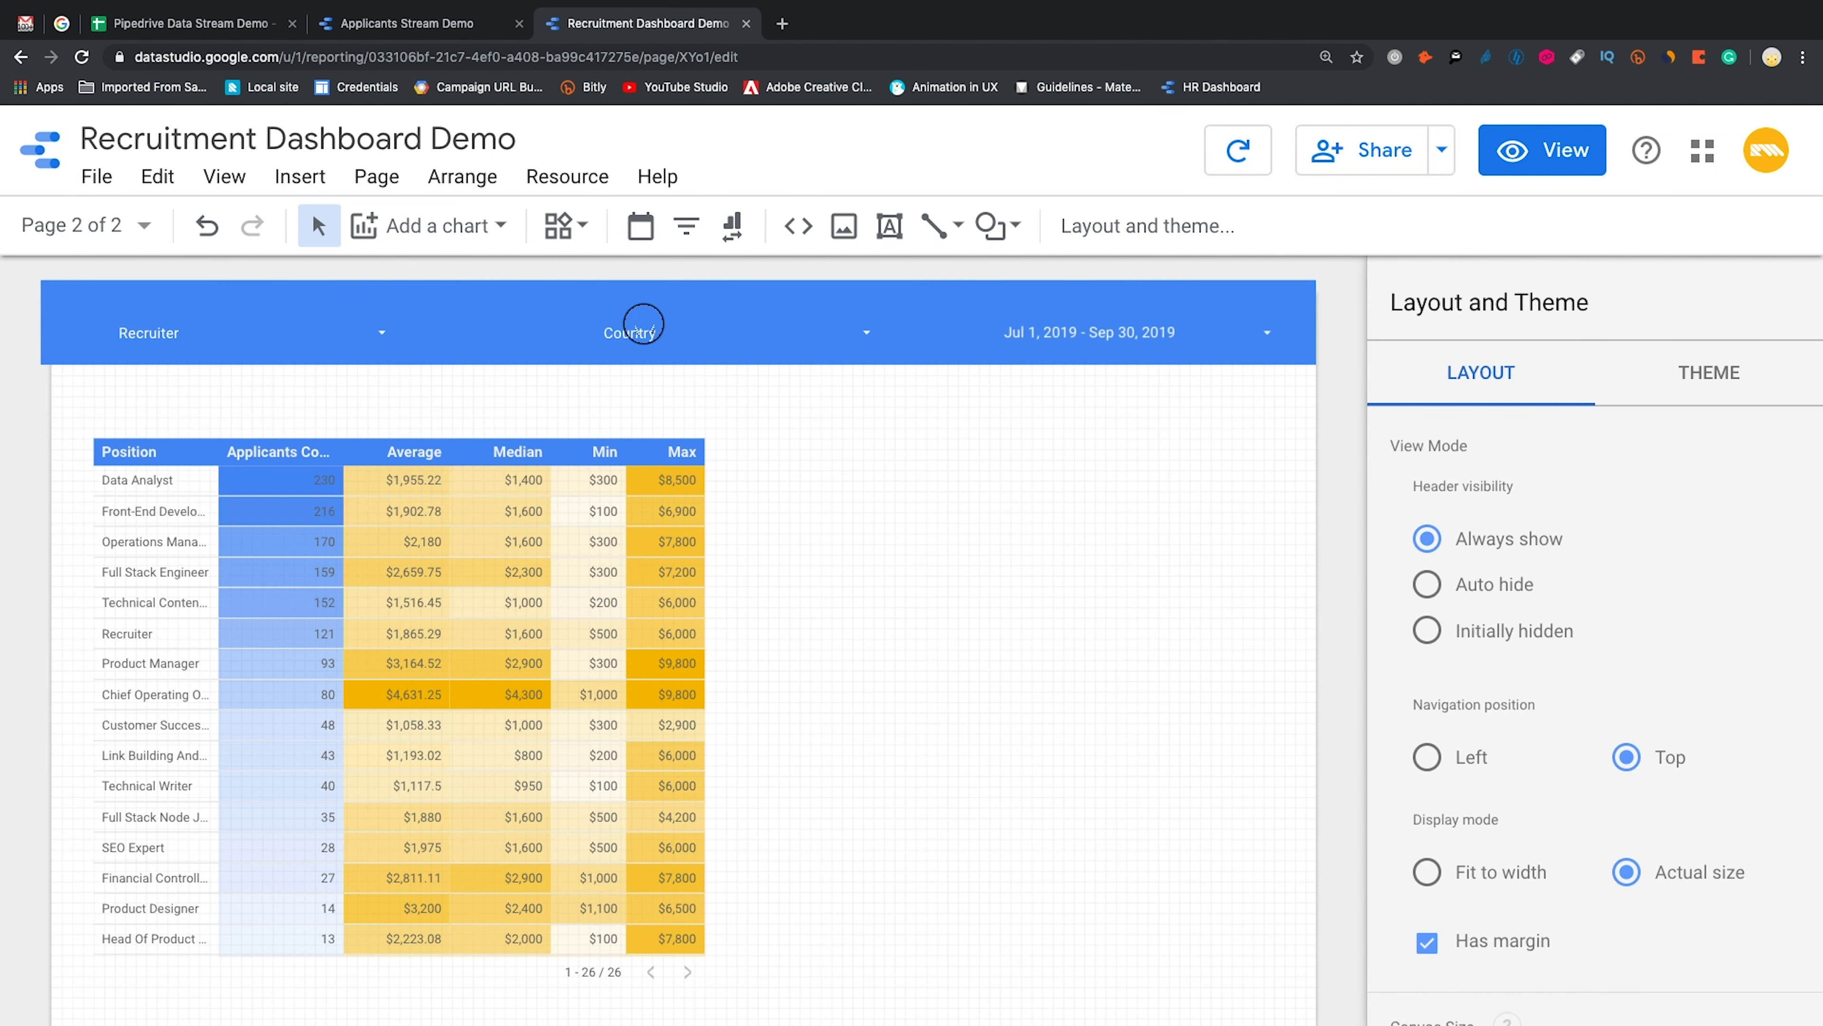
left_click(501, 226)
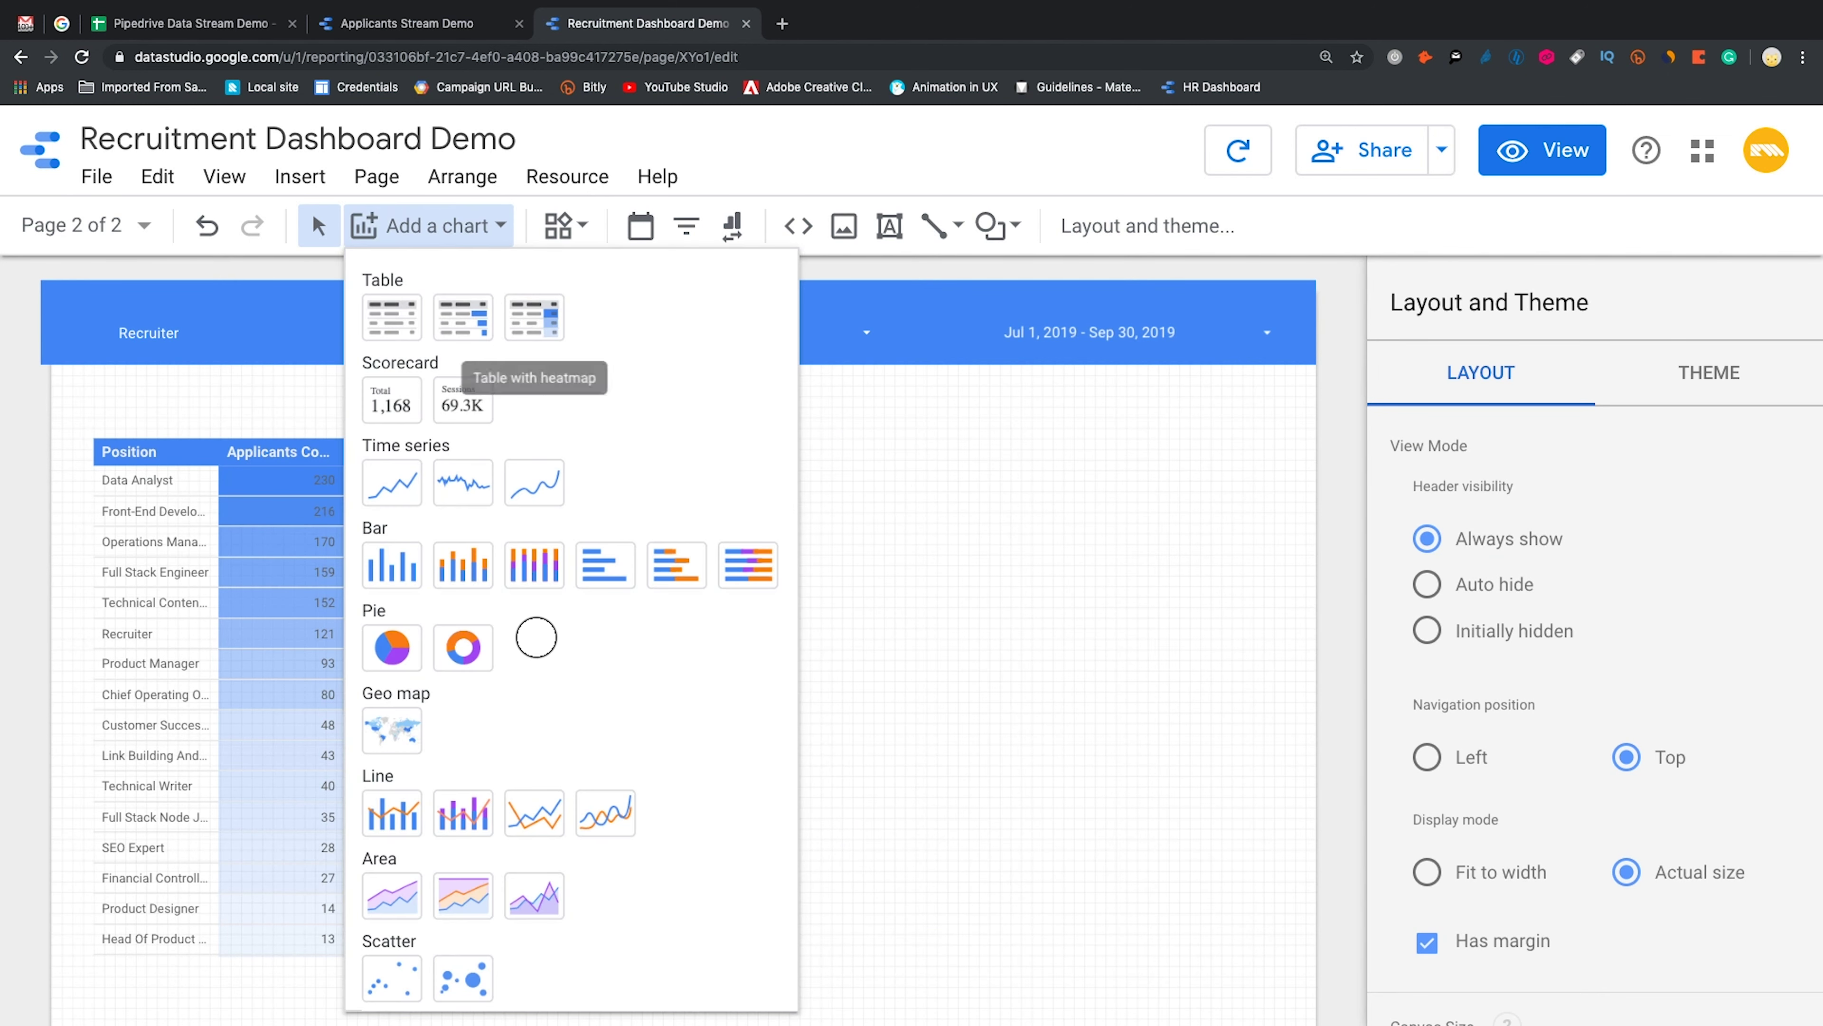
scroll(431, 682, "down", 1)
left_click(381, 638)
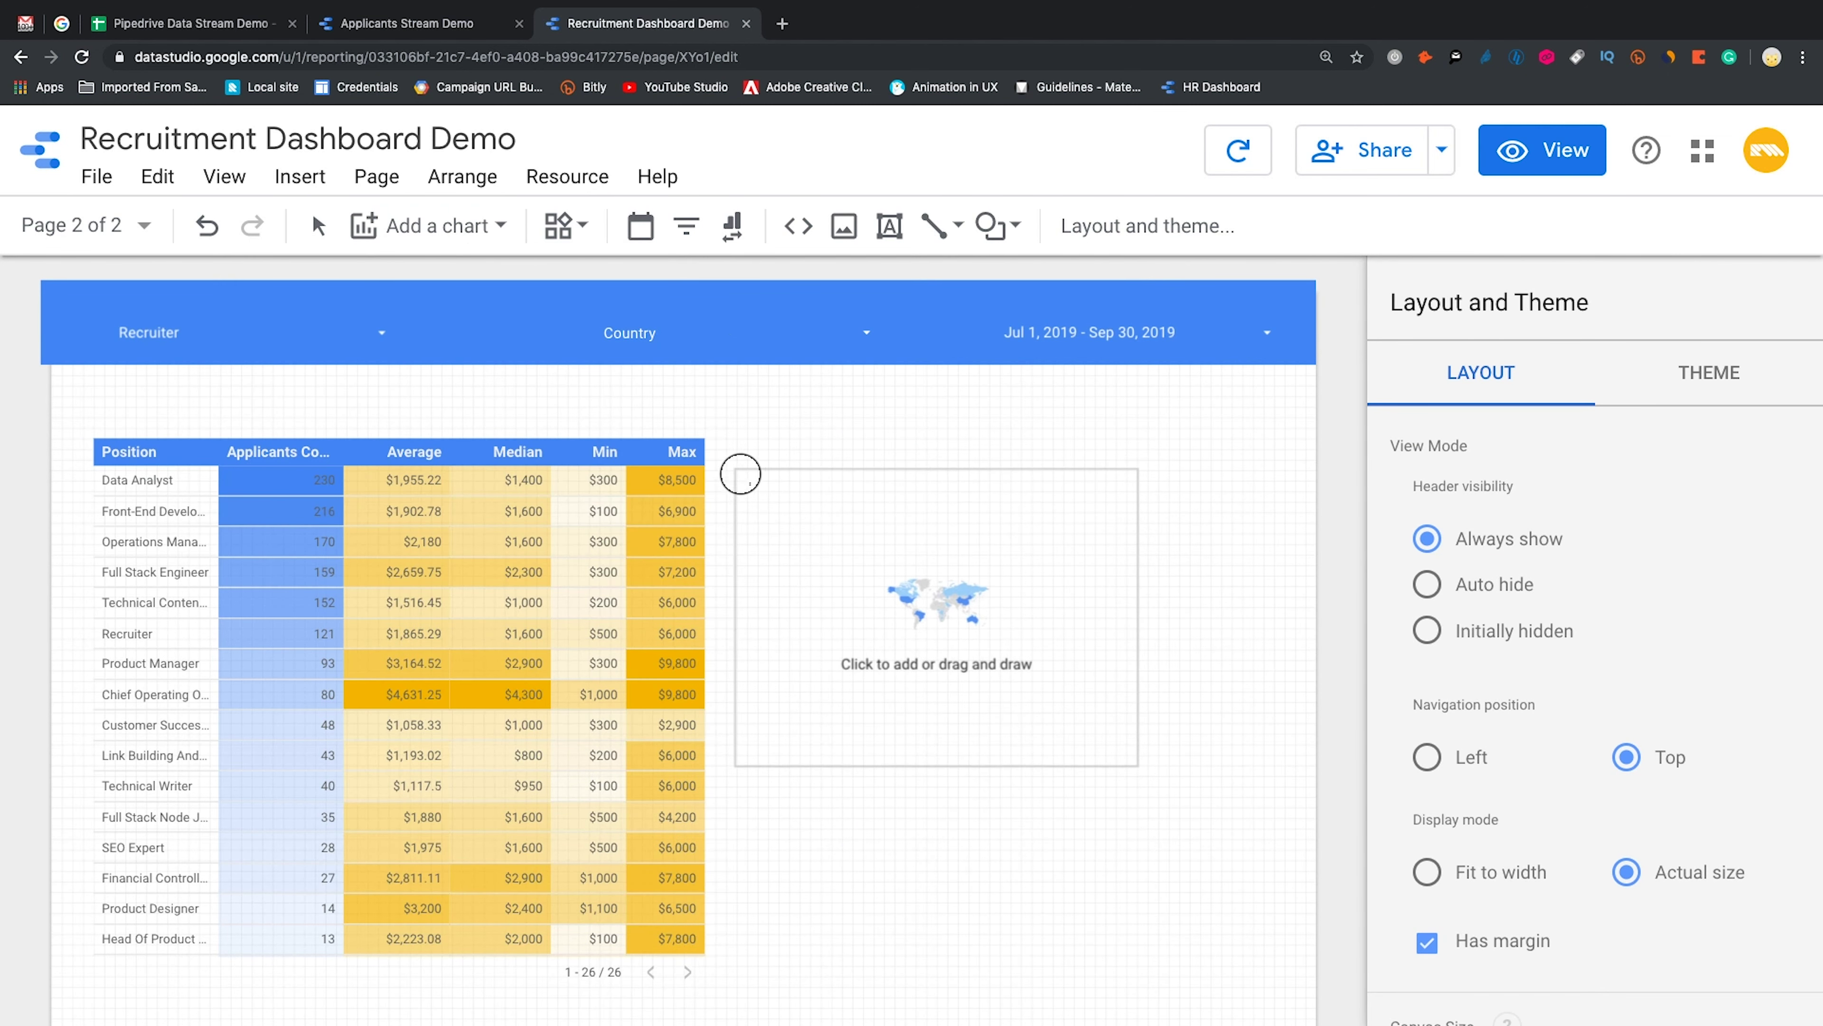
left_click(736, 438)
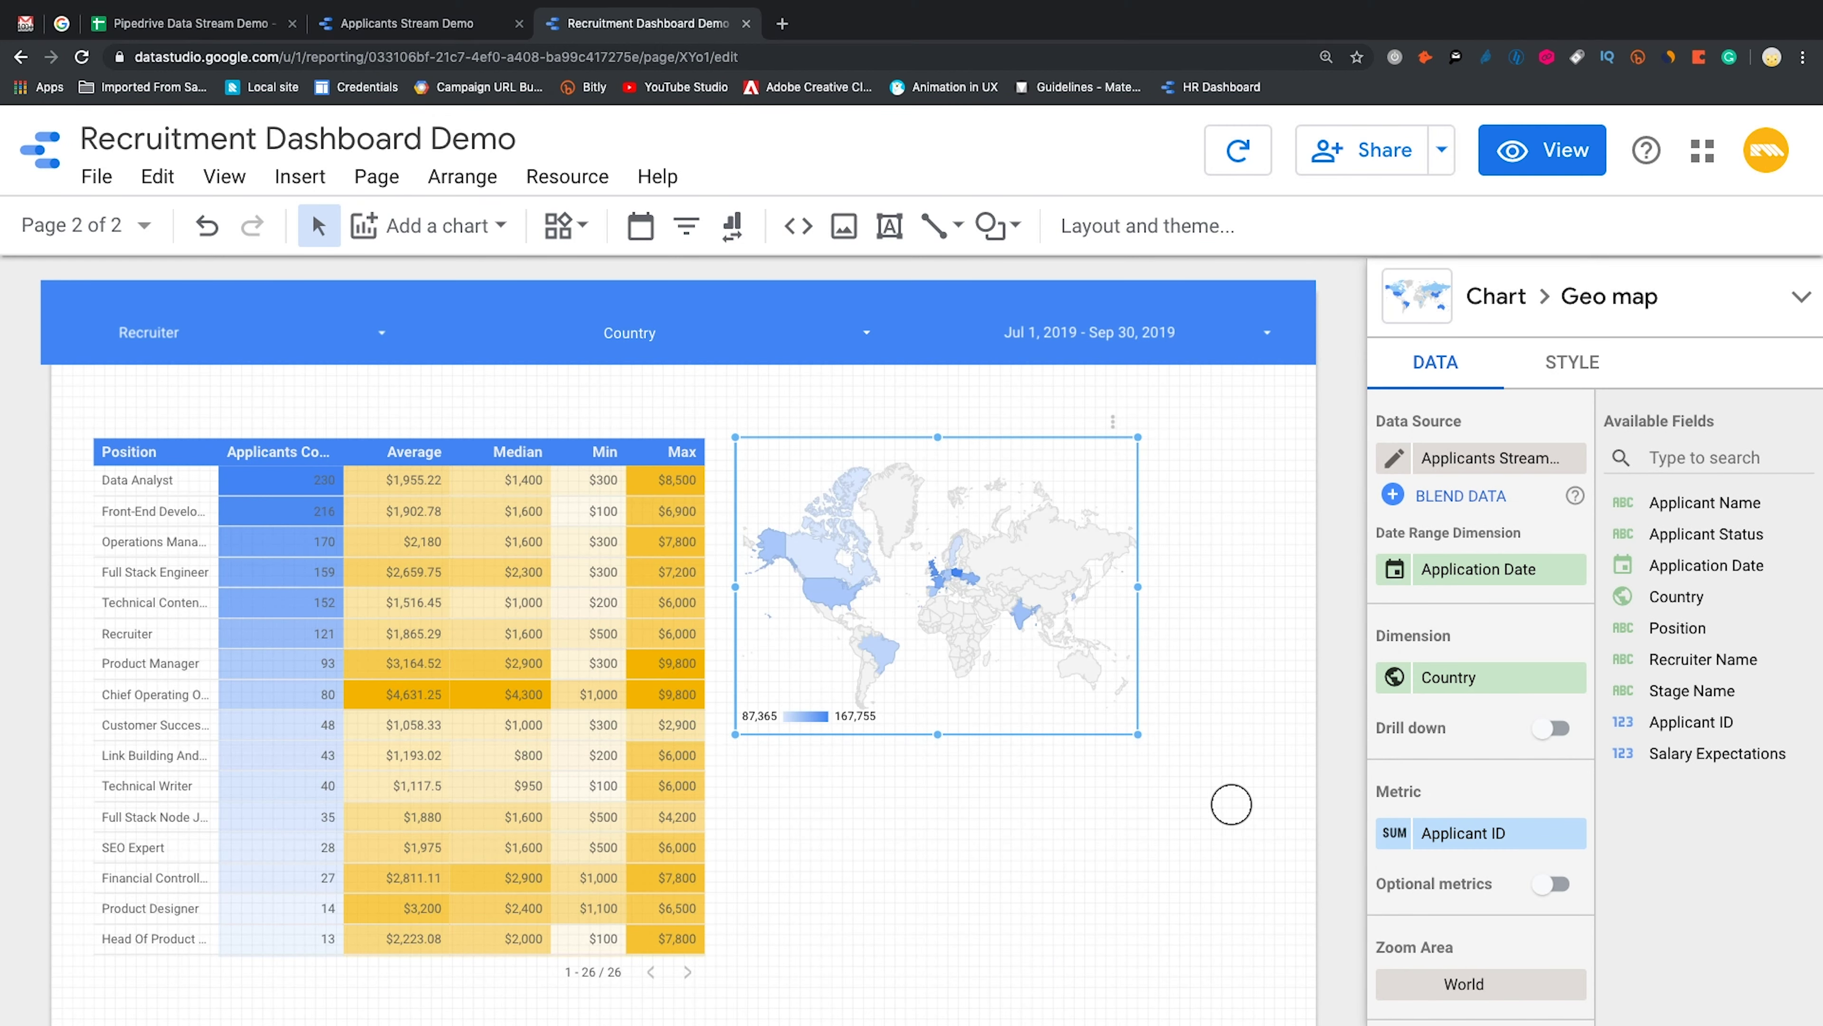
left_click_drag(1137, 733, 1296, 945)
Remove the Application Date range dimension and set the Applicant ID metric to Count
left_click(1568, 571)
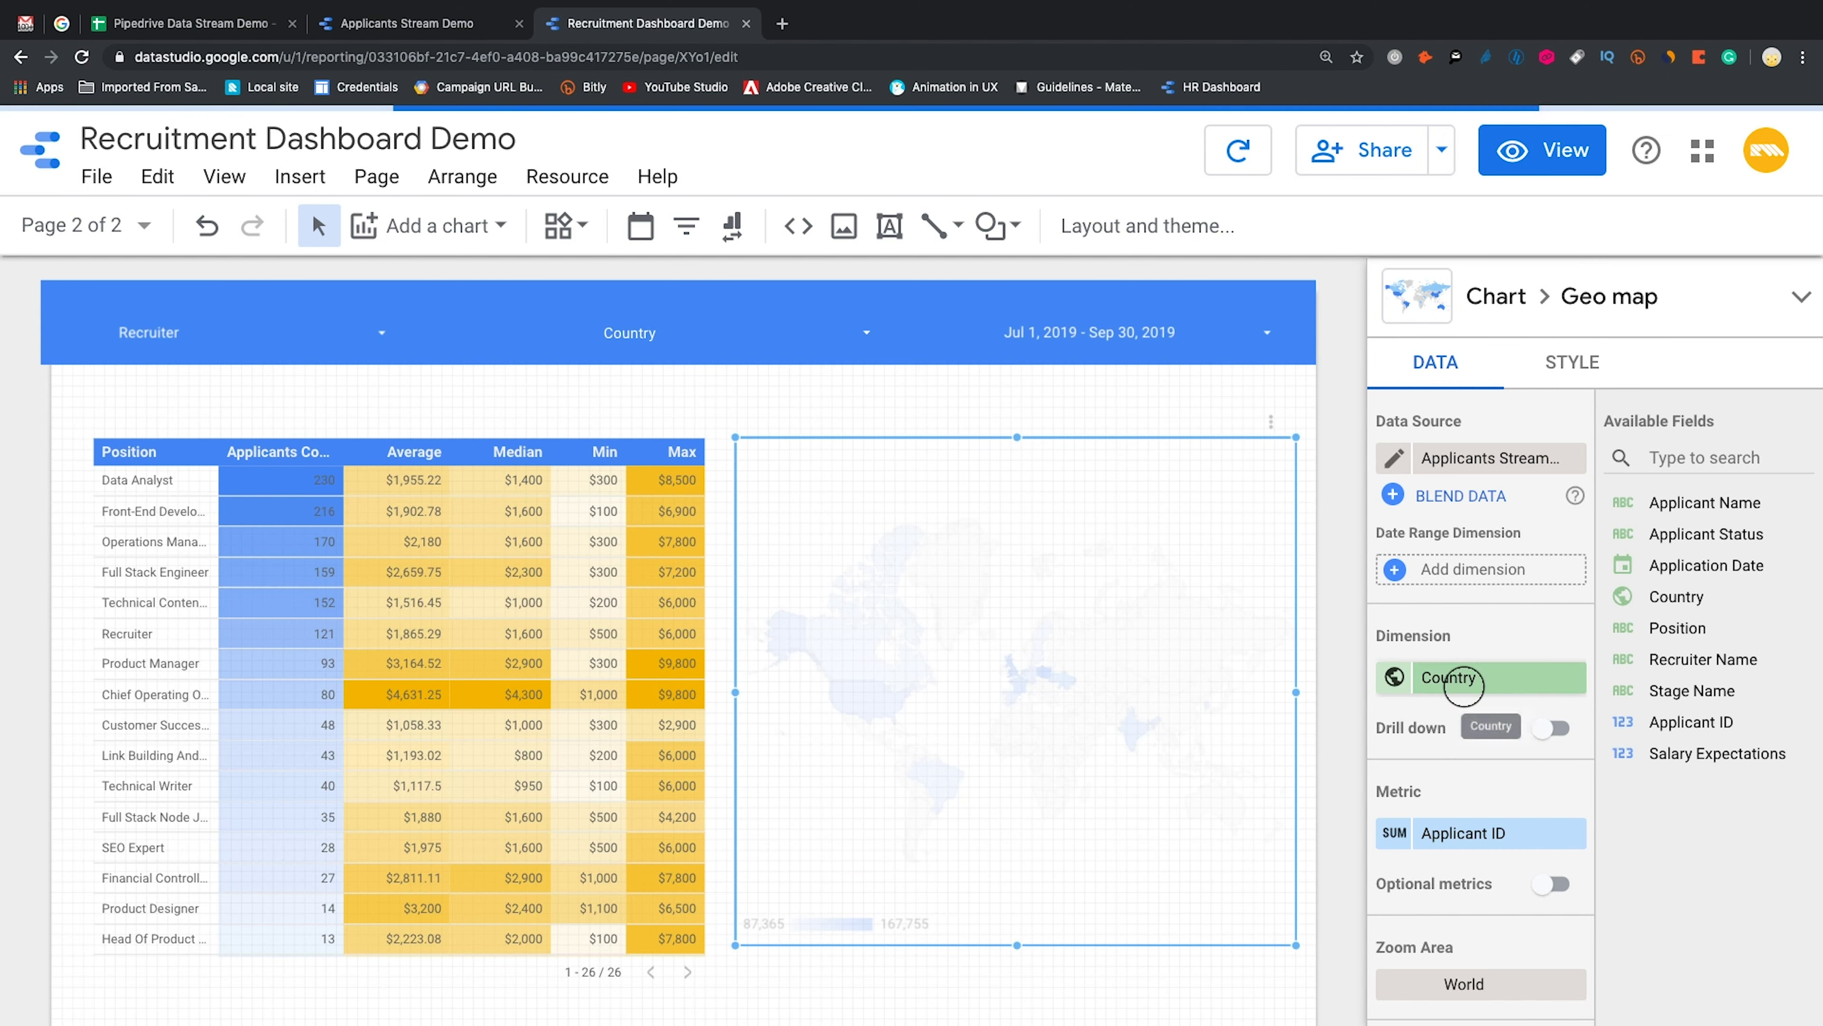
scroll(1464, 685, "down", 2)
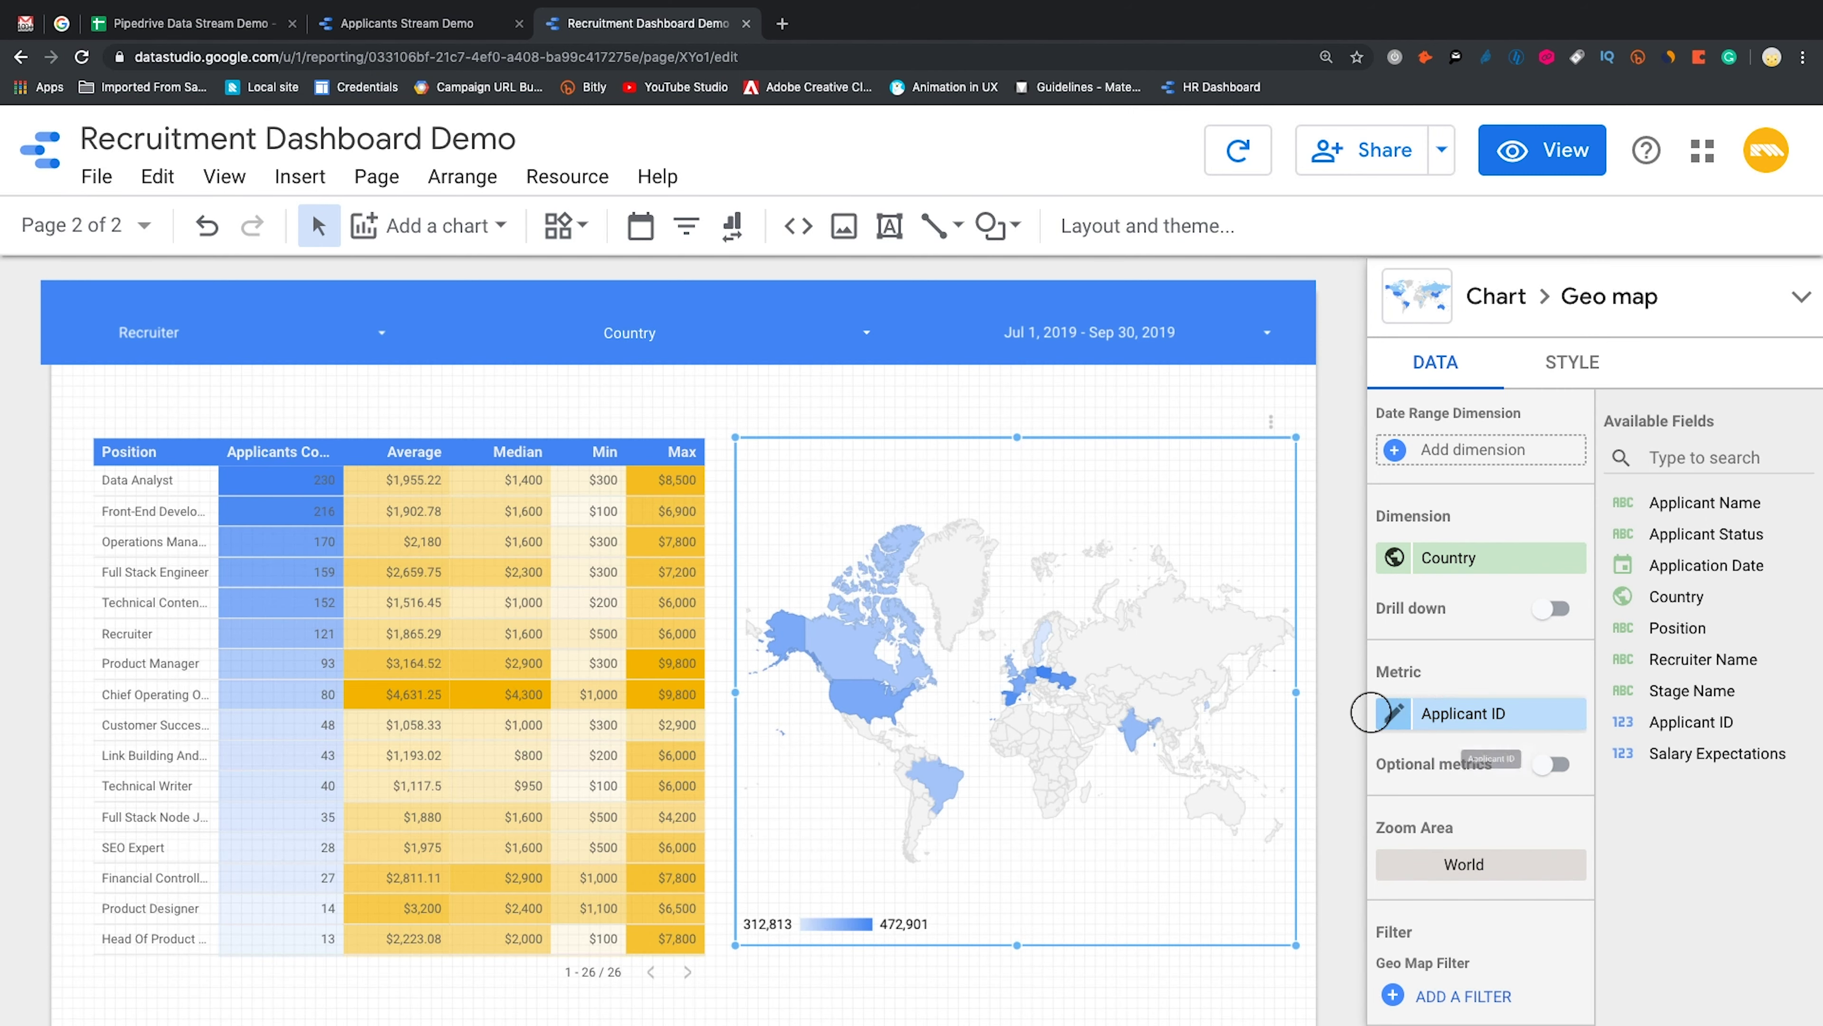
left_click(1390, 714)
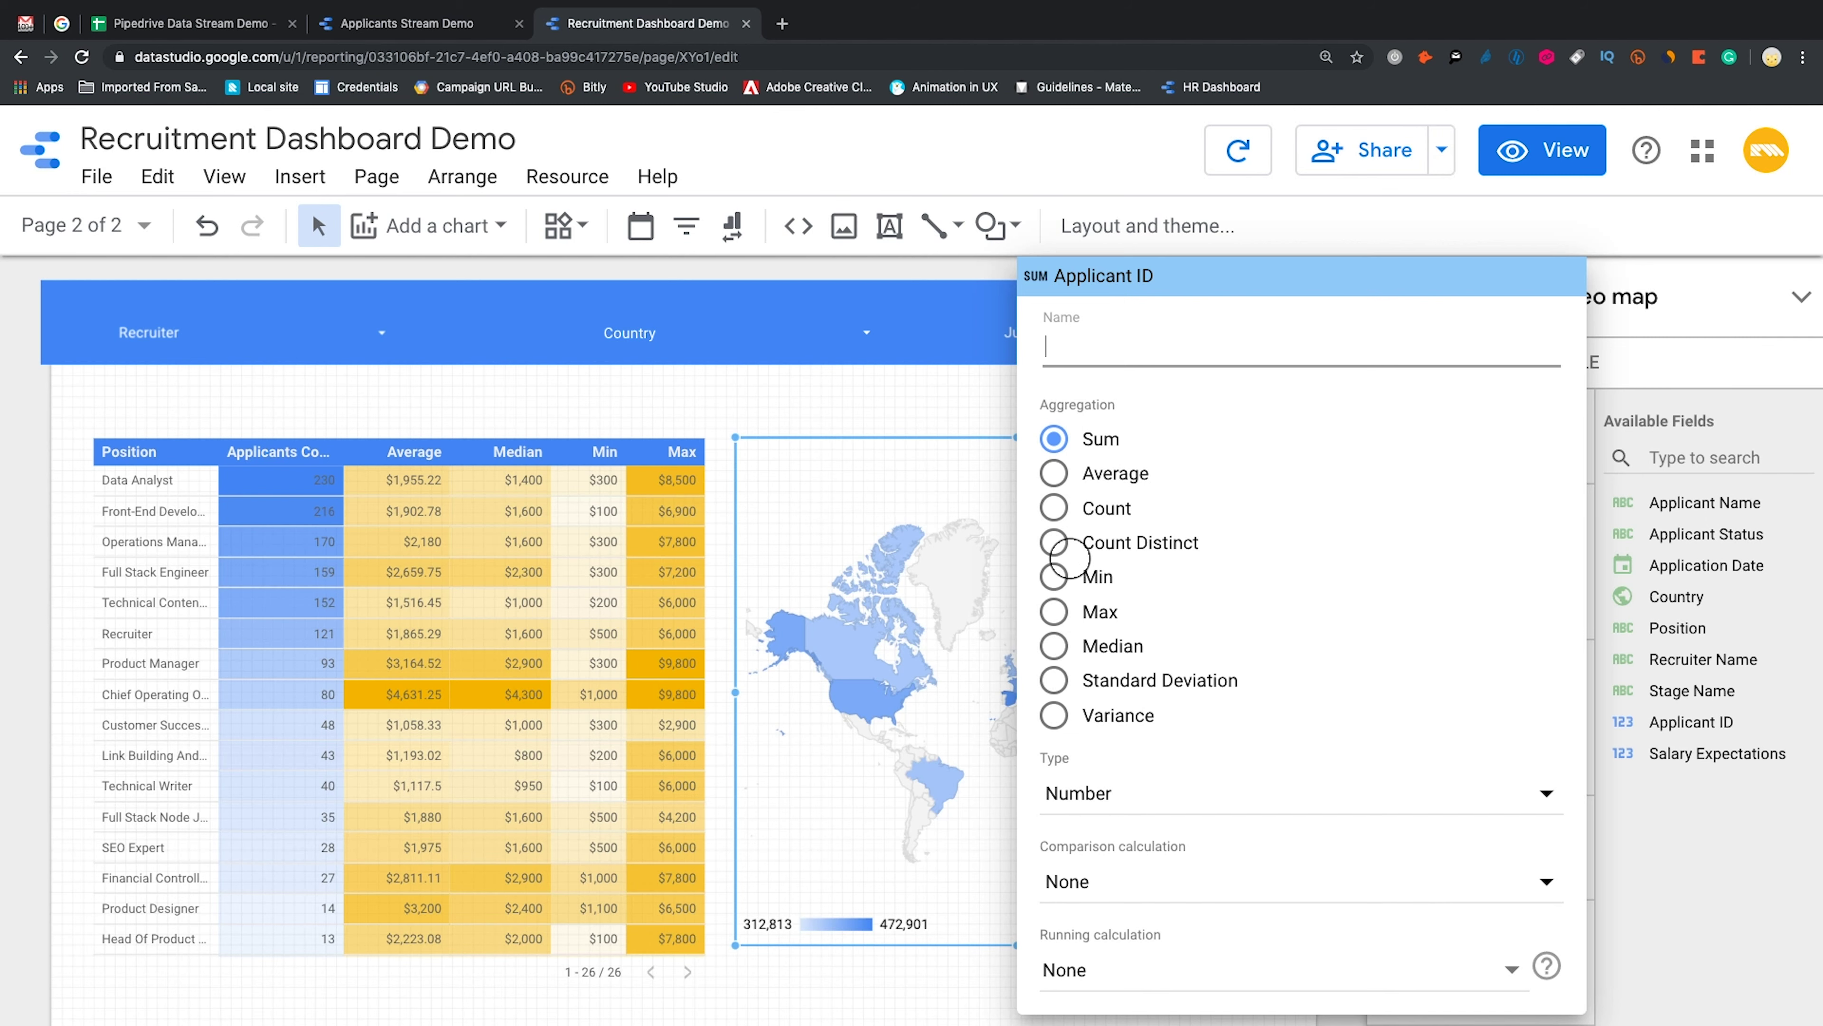
left_click(1055, 509)
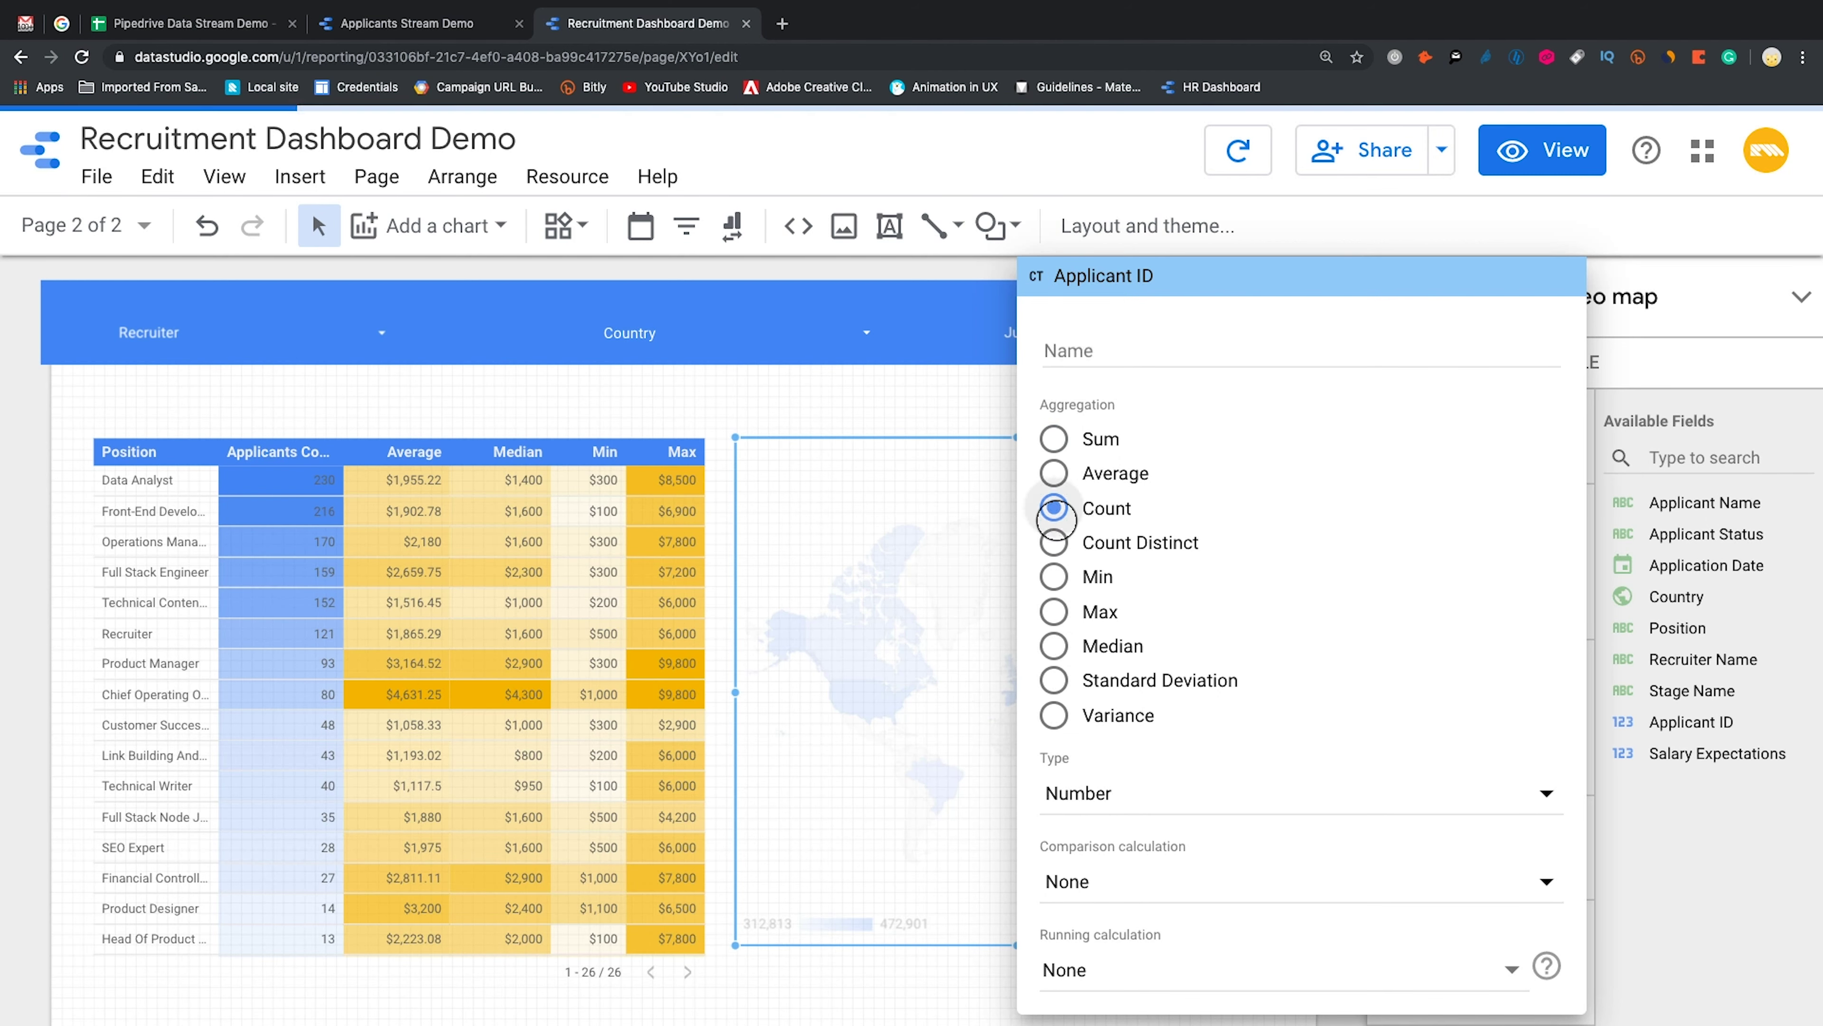
left_click(951, 979)
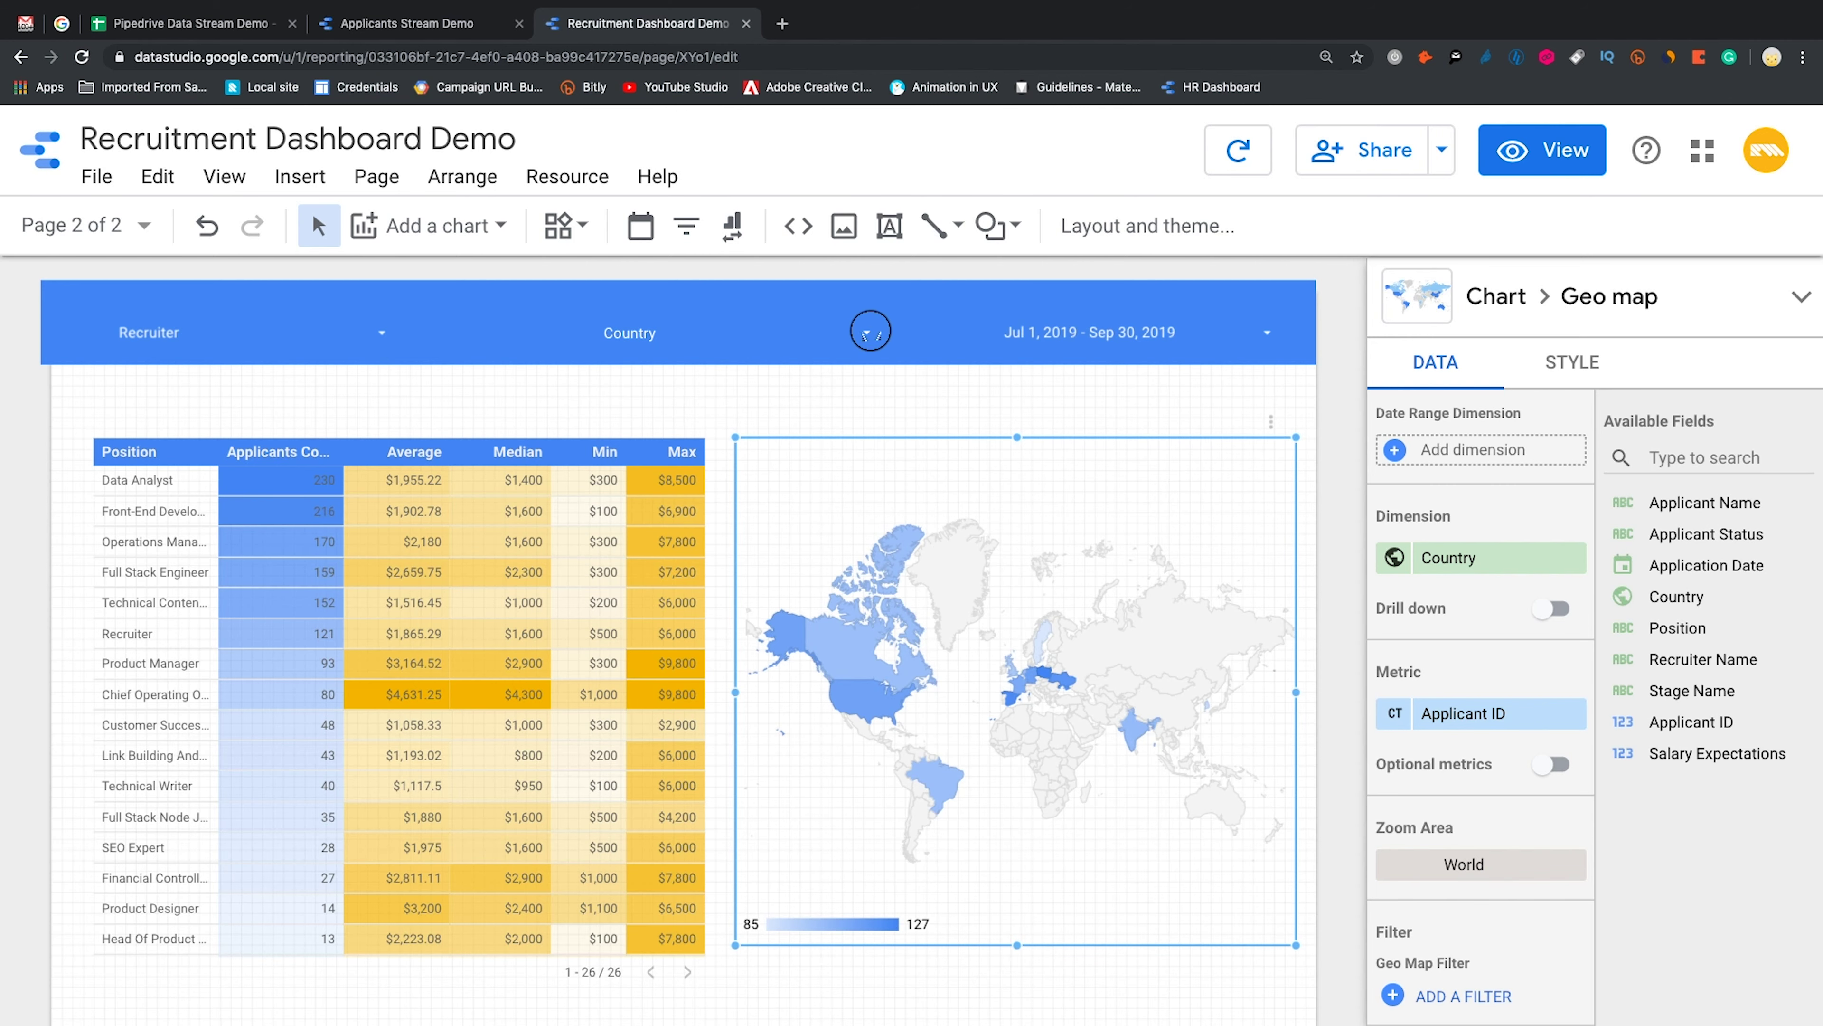
In view mode, filter Country to United States, then reselect all countries
left_click(1527, 167)
left_click(1117, 210)
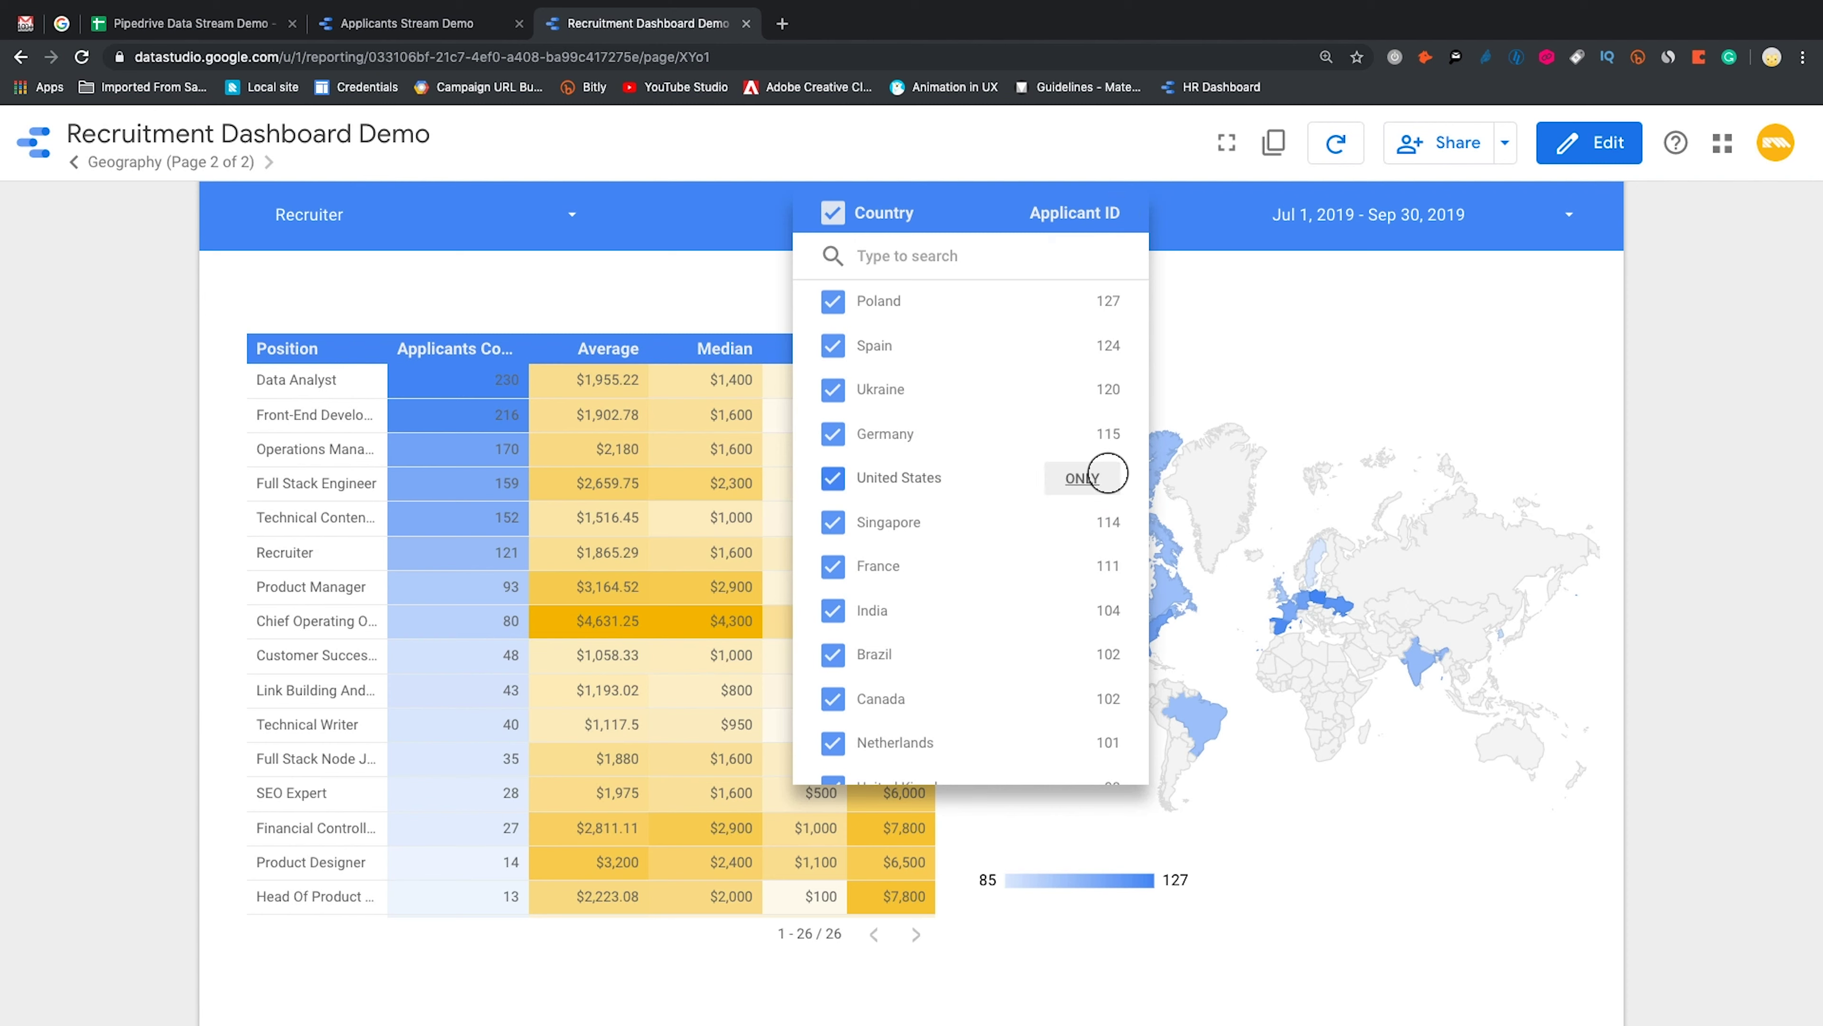
left_click(1084, 478)
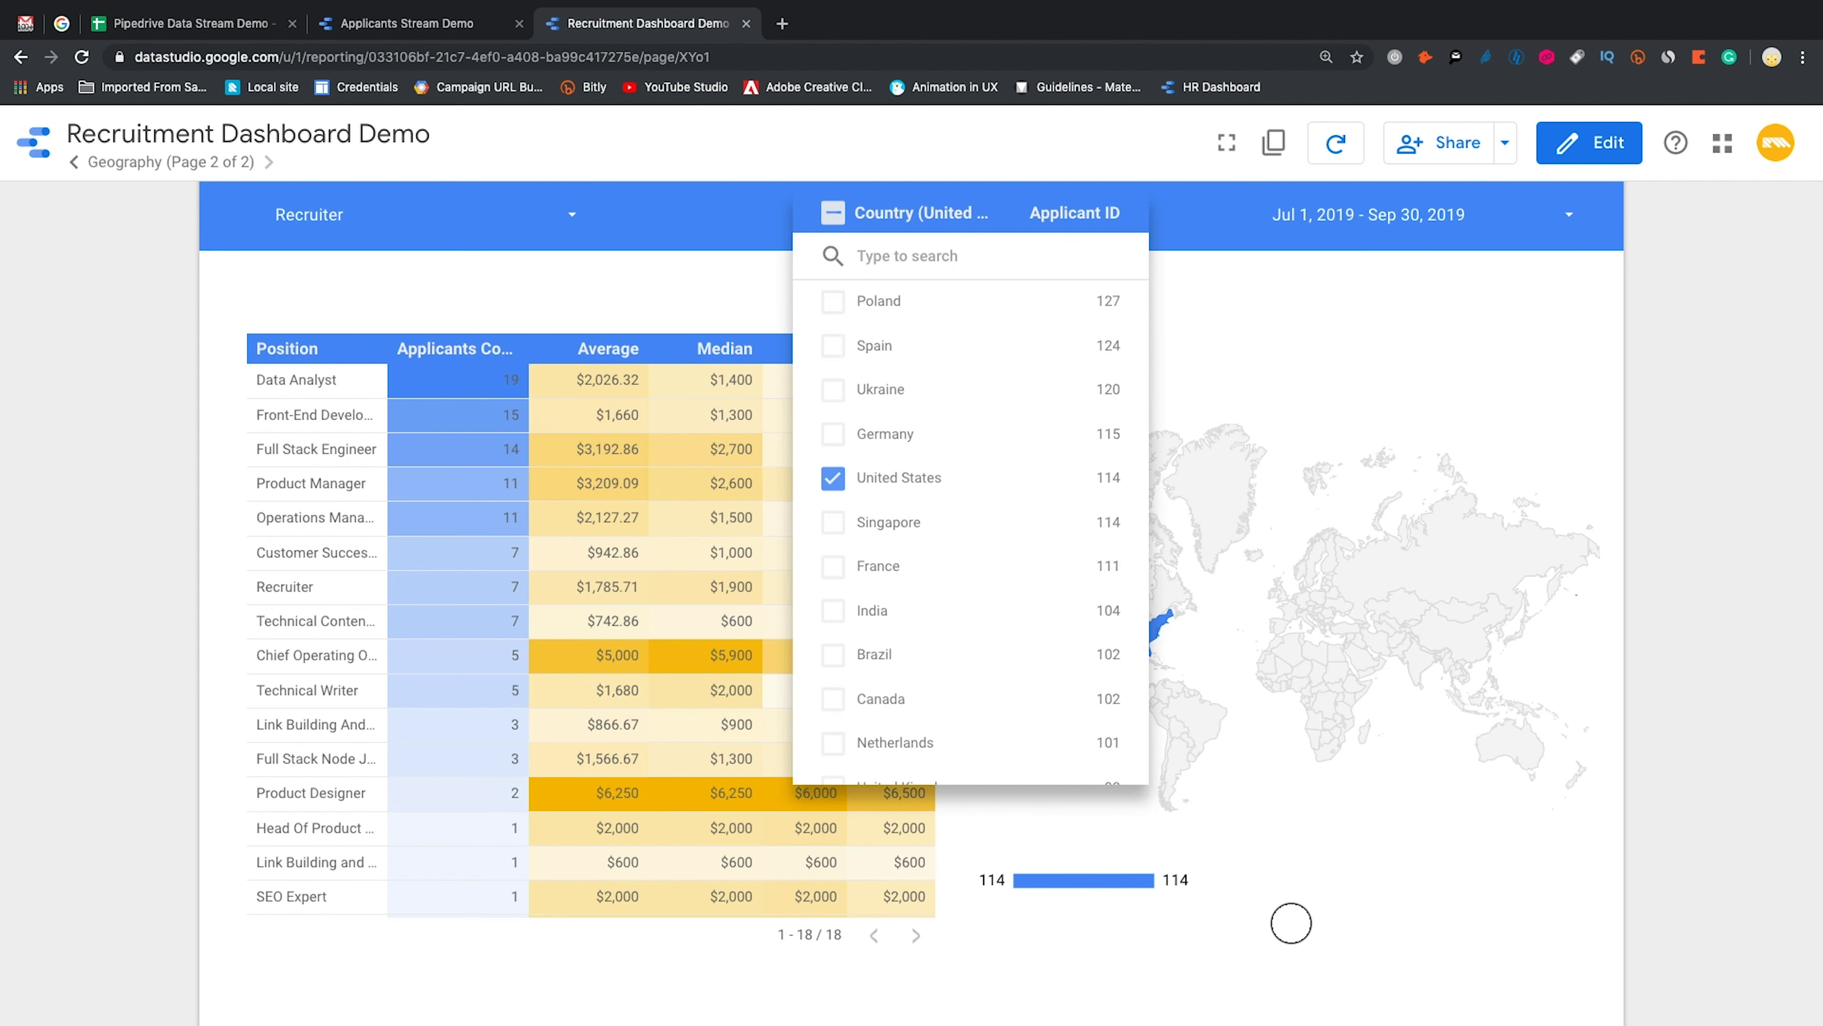
left_click(1285, 920)
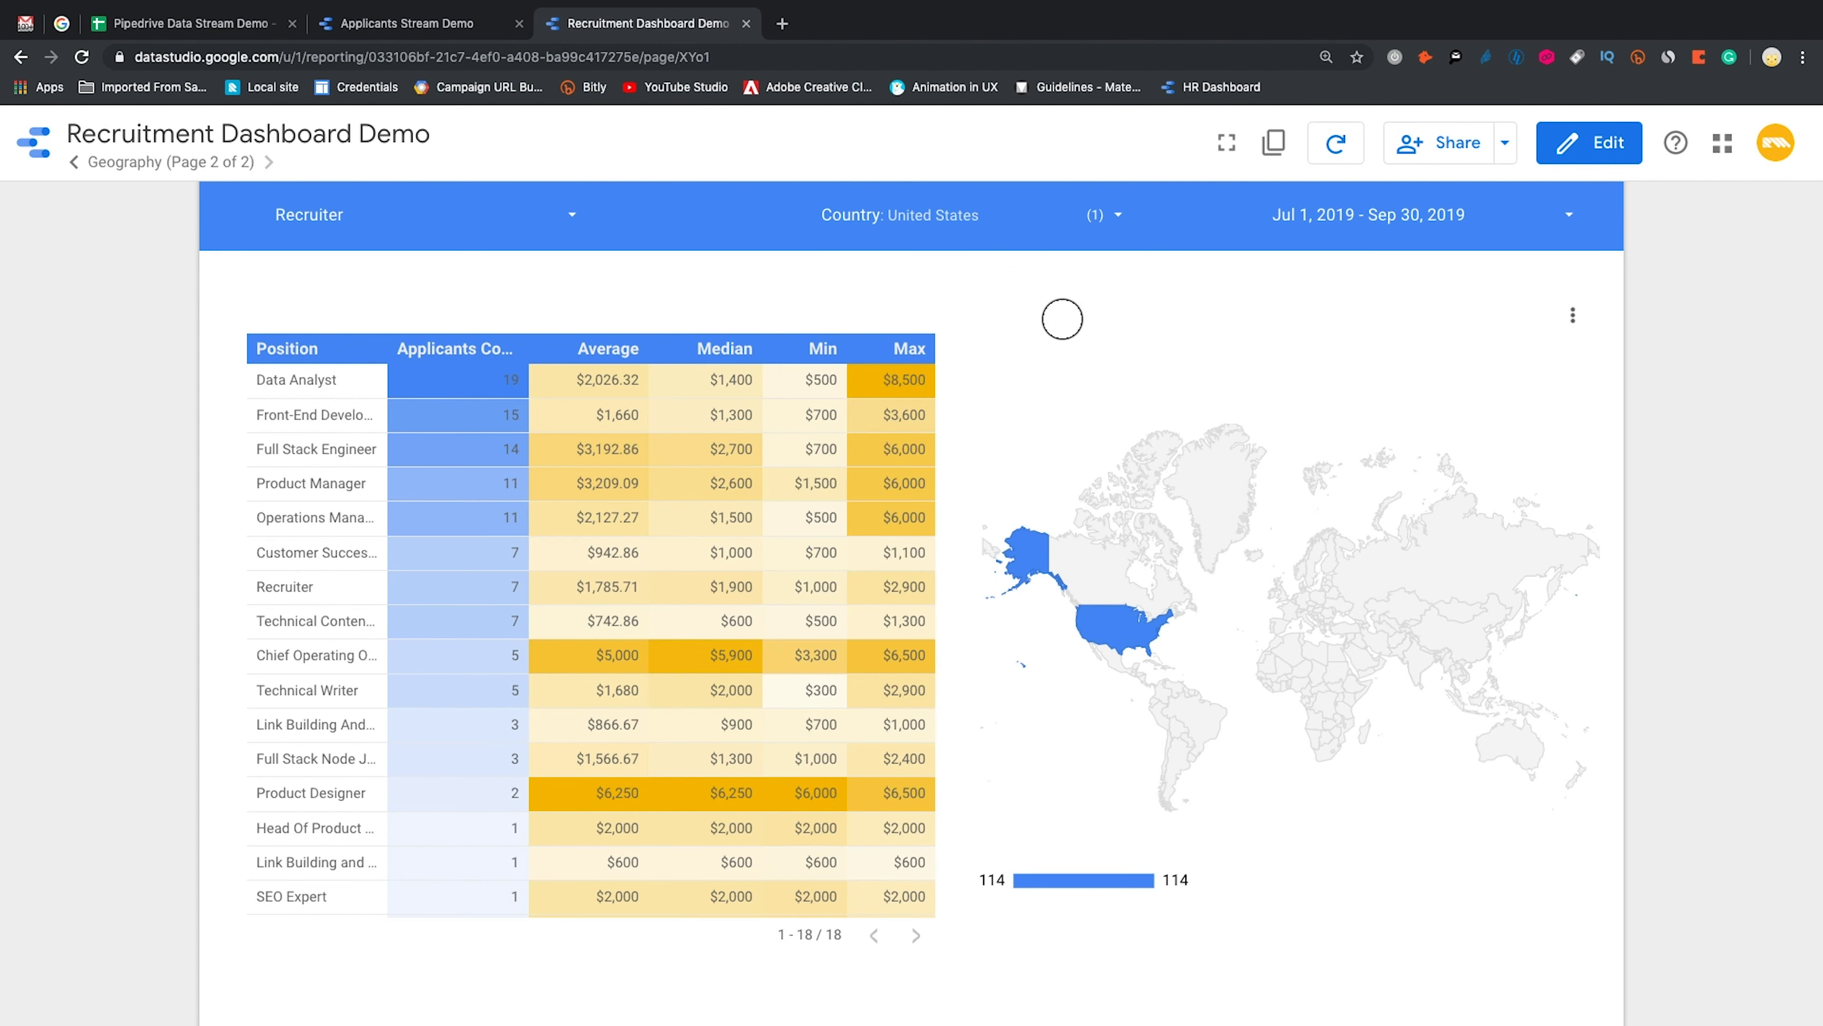
left_click(1113, 215)
left_click(1111, 213)
left_click(1222, 259)
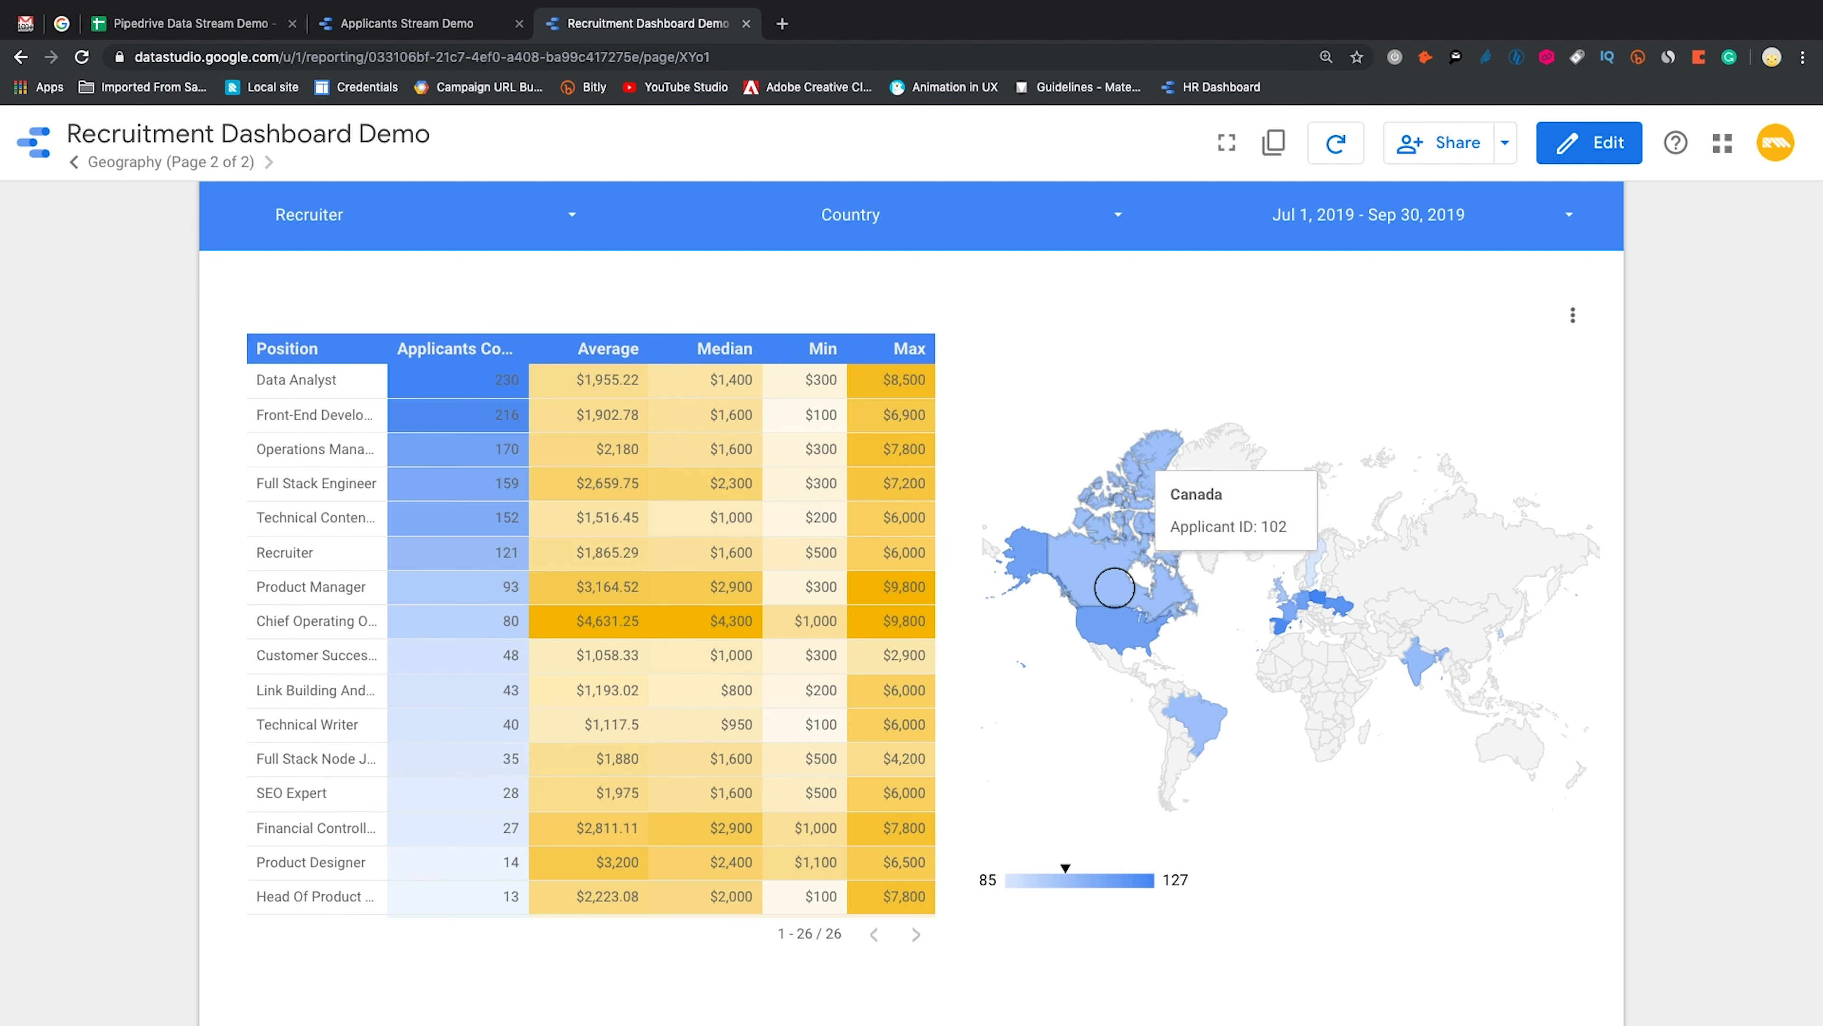
Filter by Front-End Developer, try United States only, then restore all countries
left_click(444, 416)
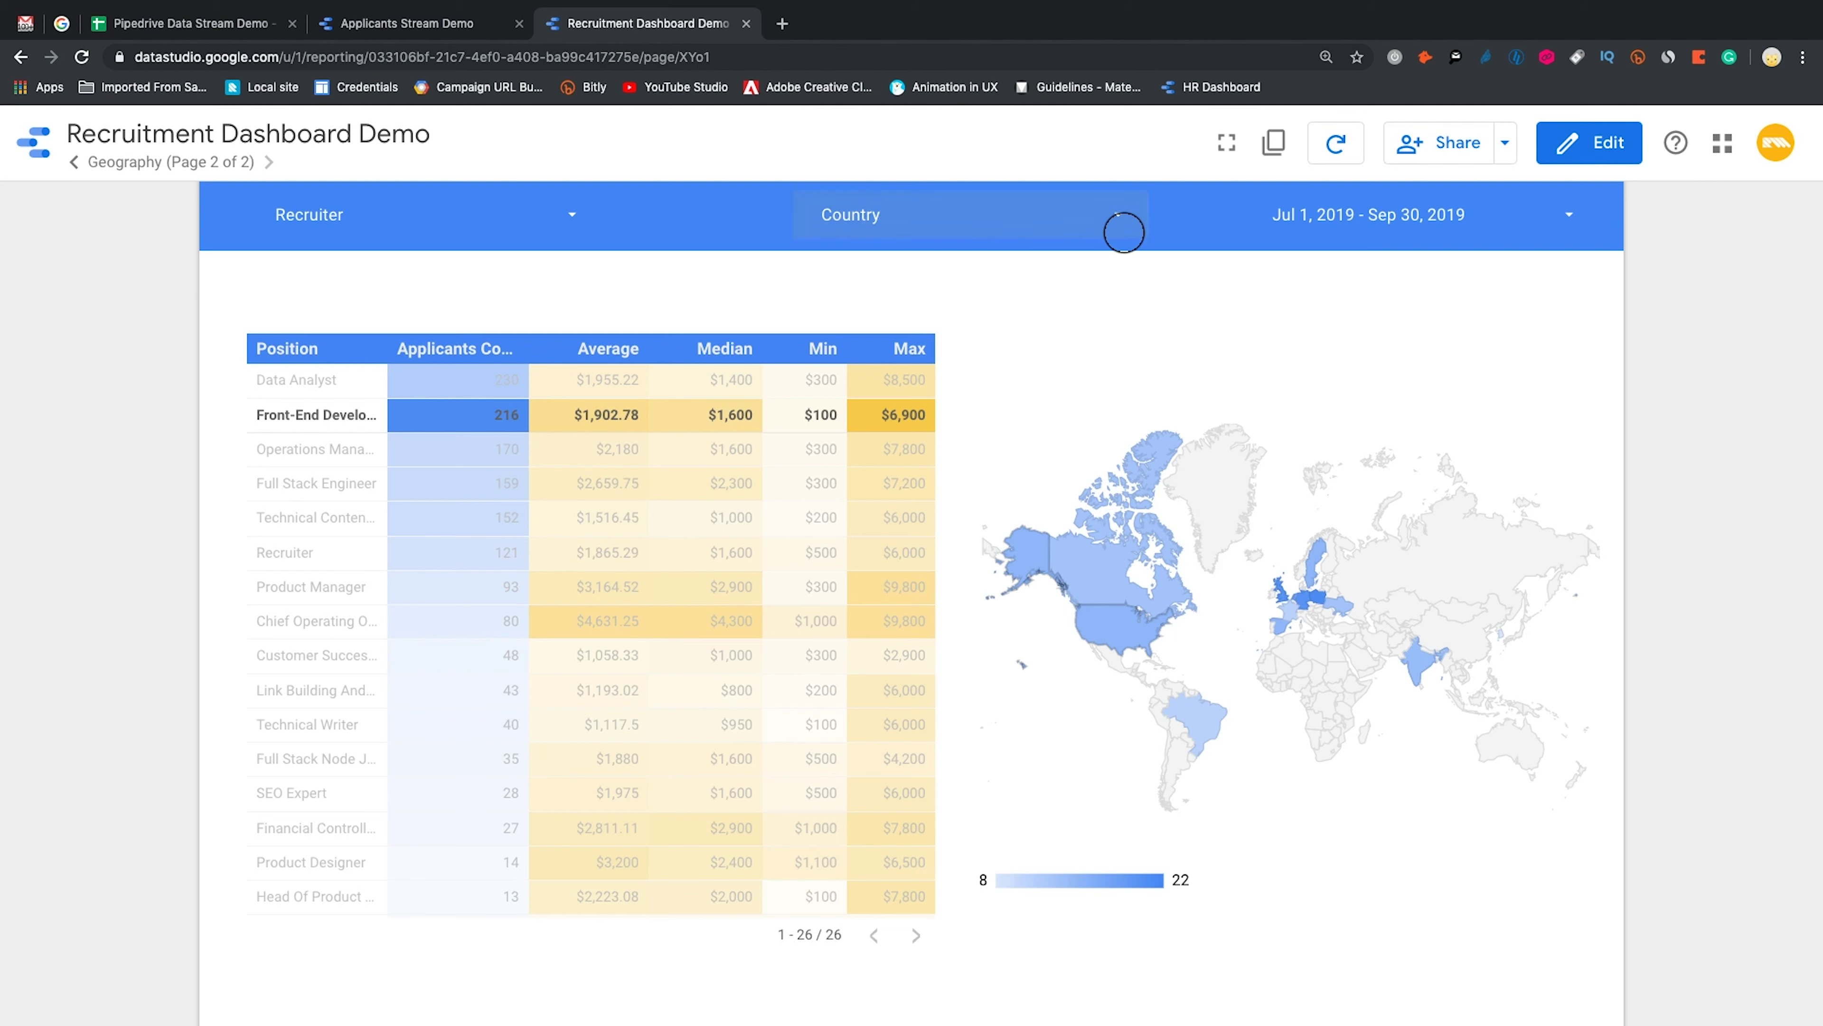
left_click(1120, 215)
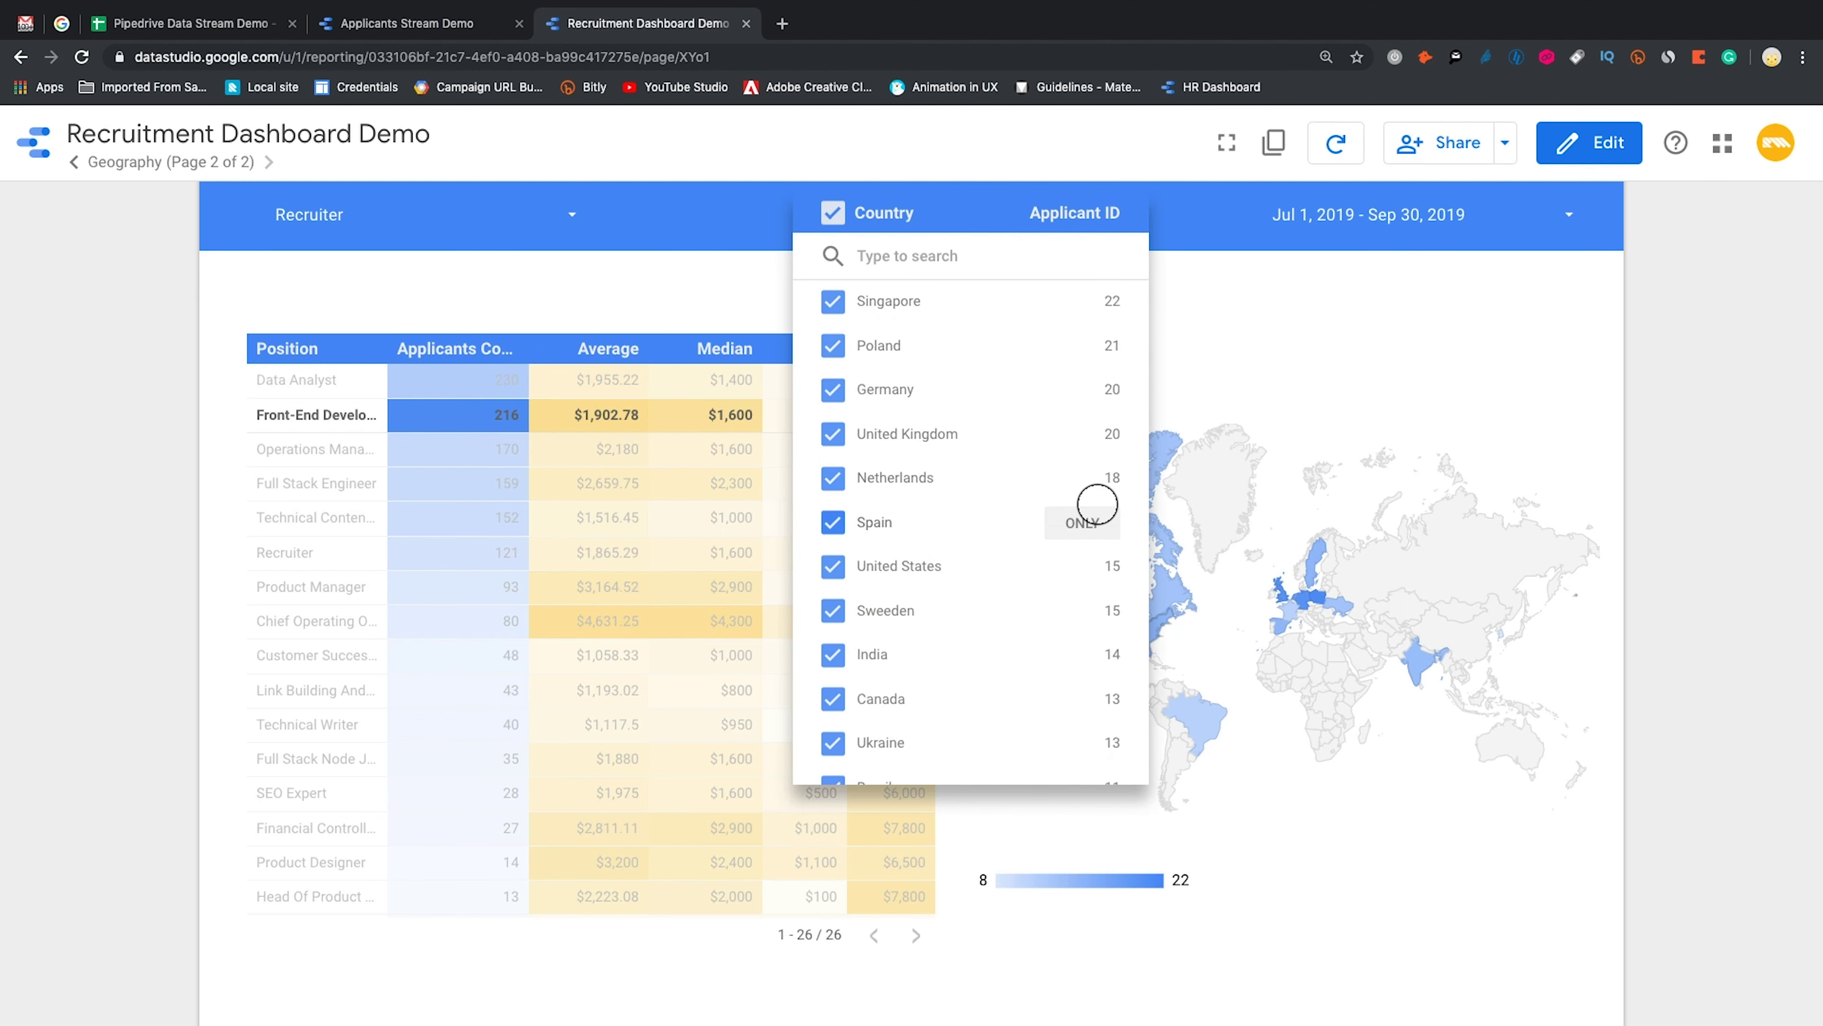
left_click(1082, 566)
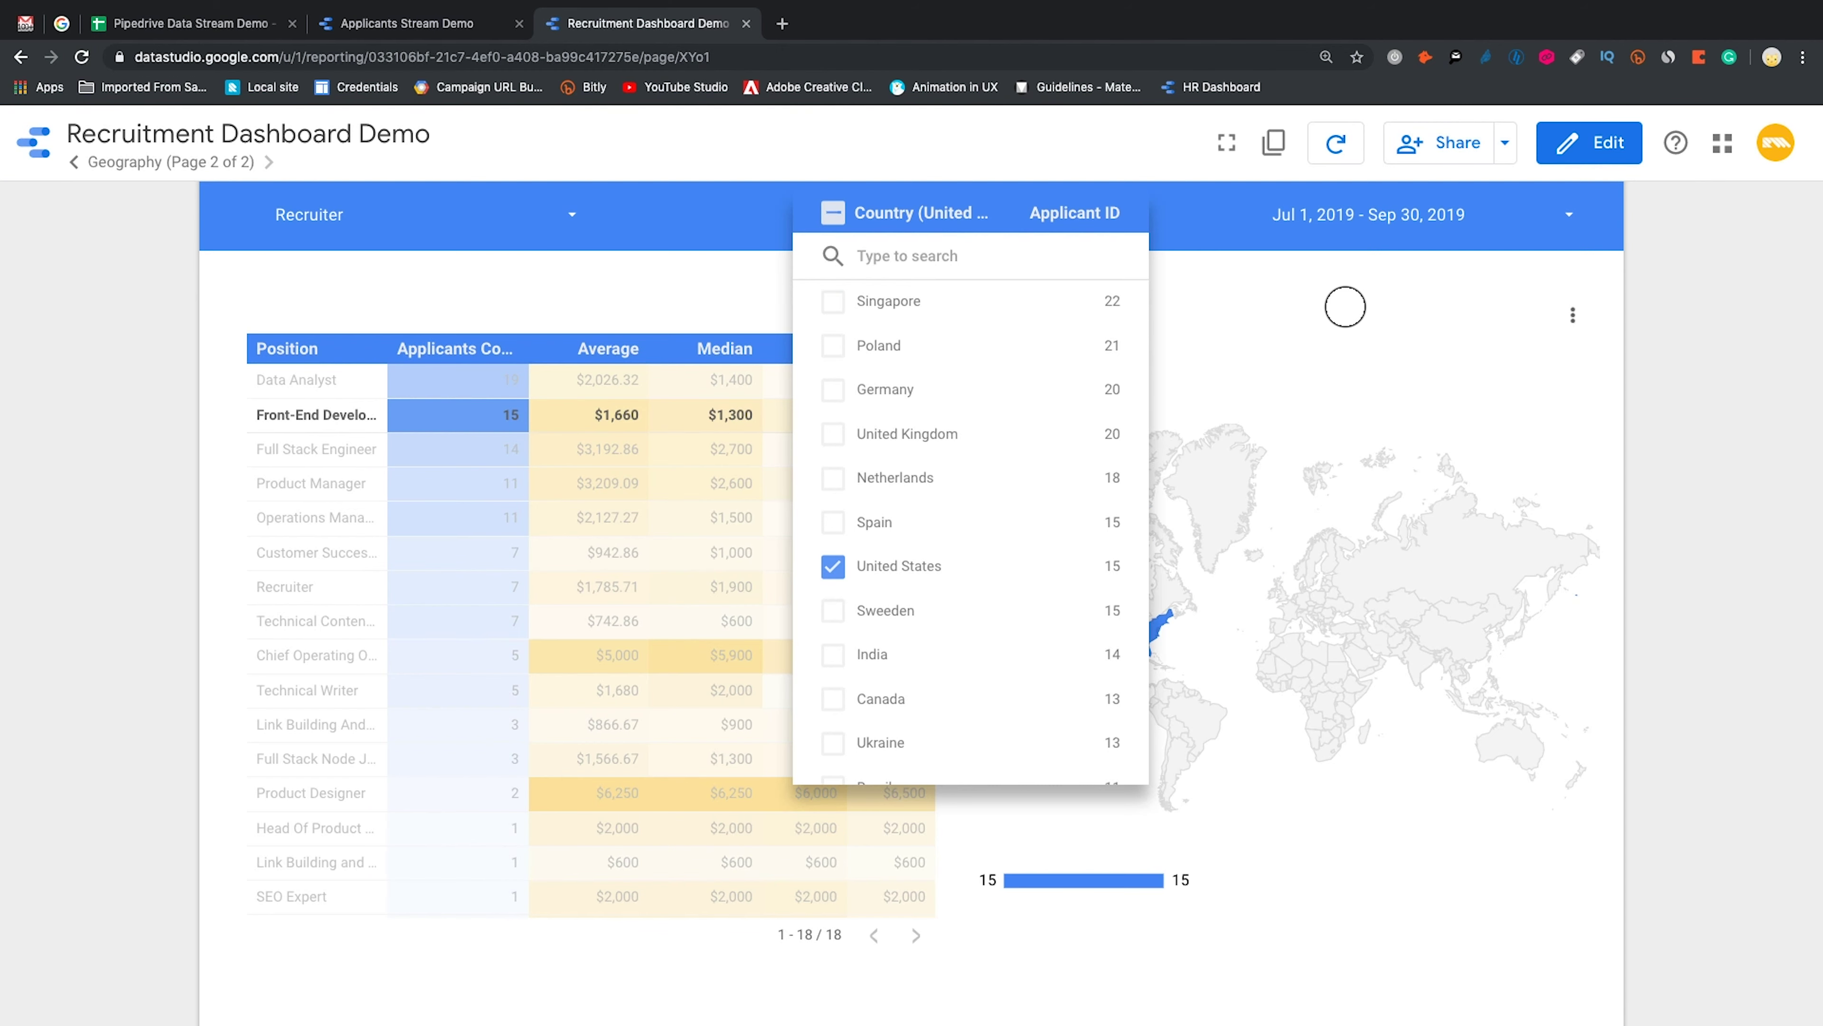
left_click(1345, 307)
left_click(1113, 212)
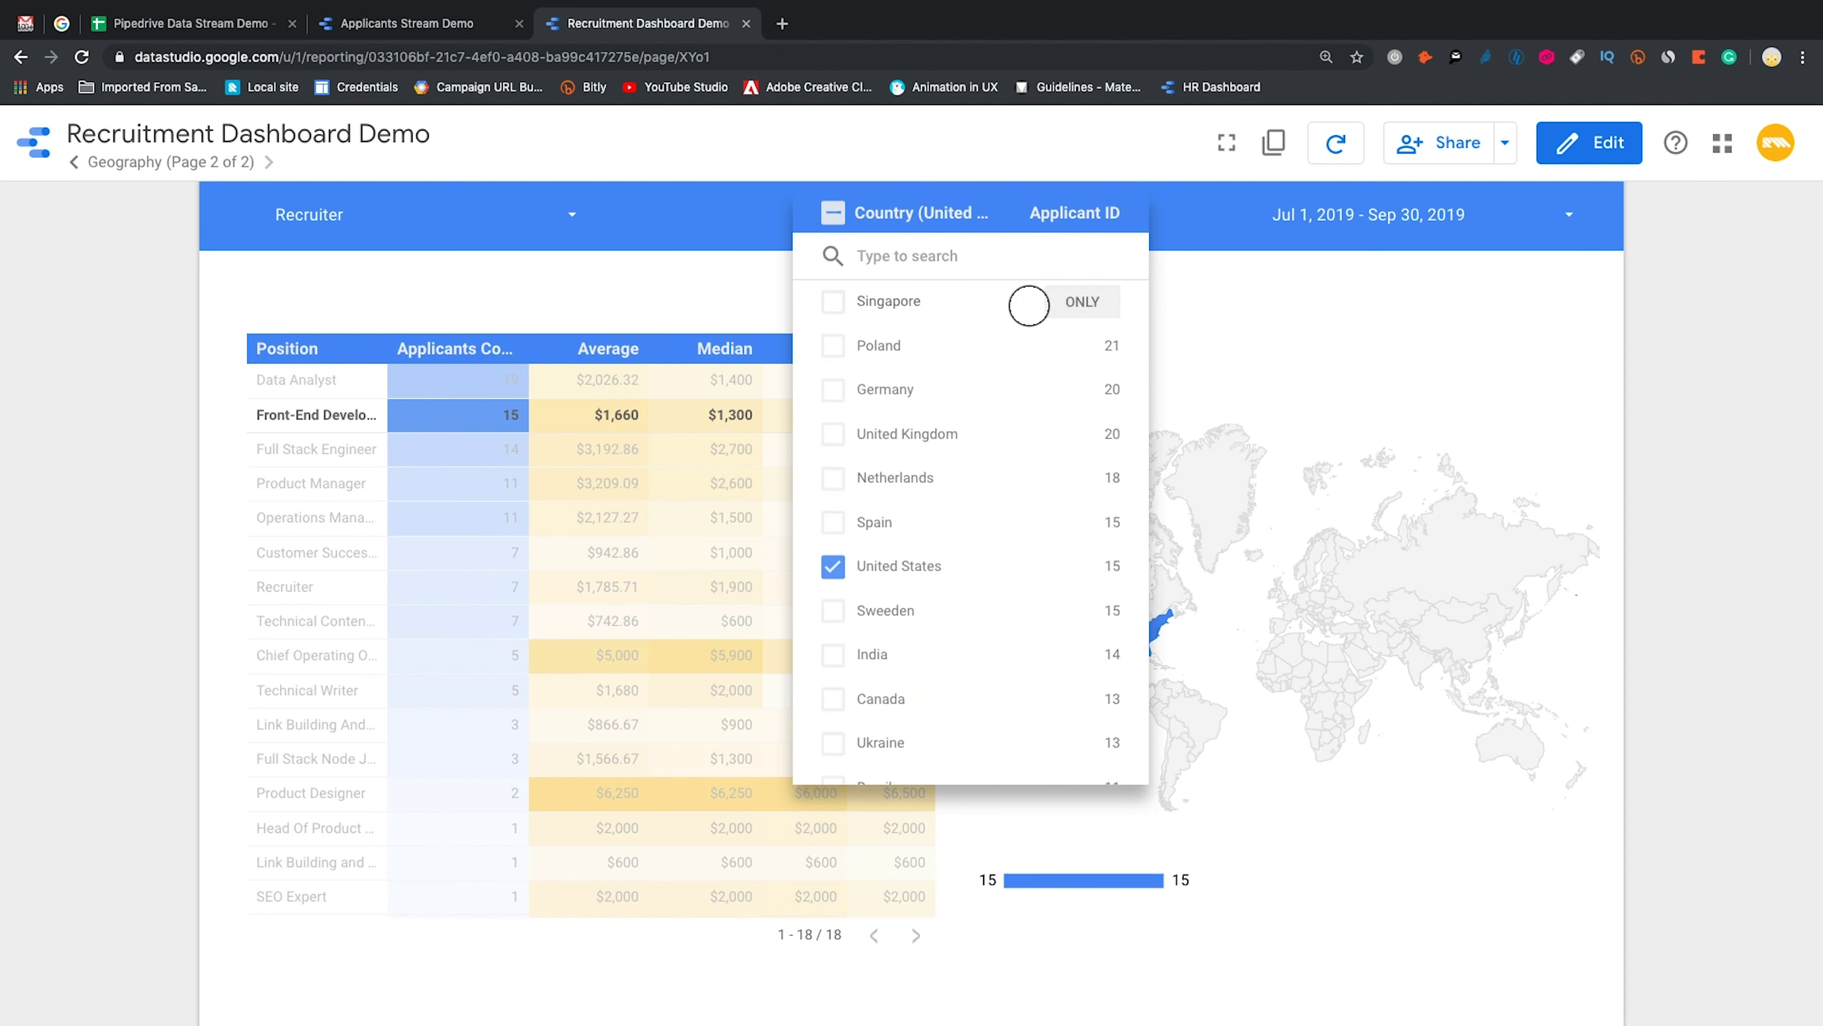
left_click(831, 213)
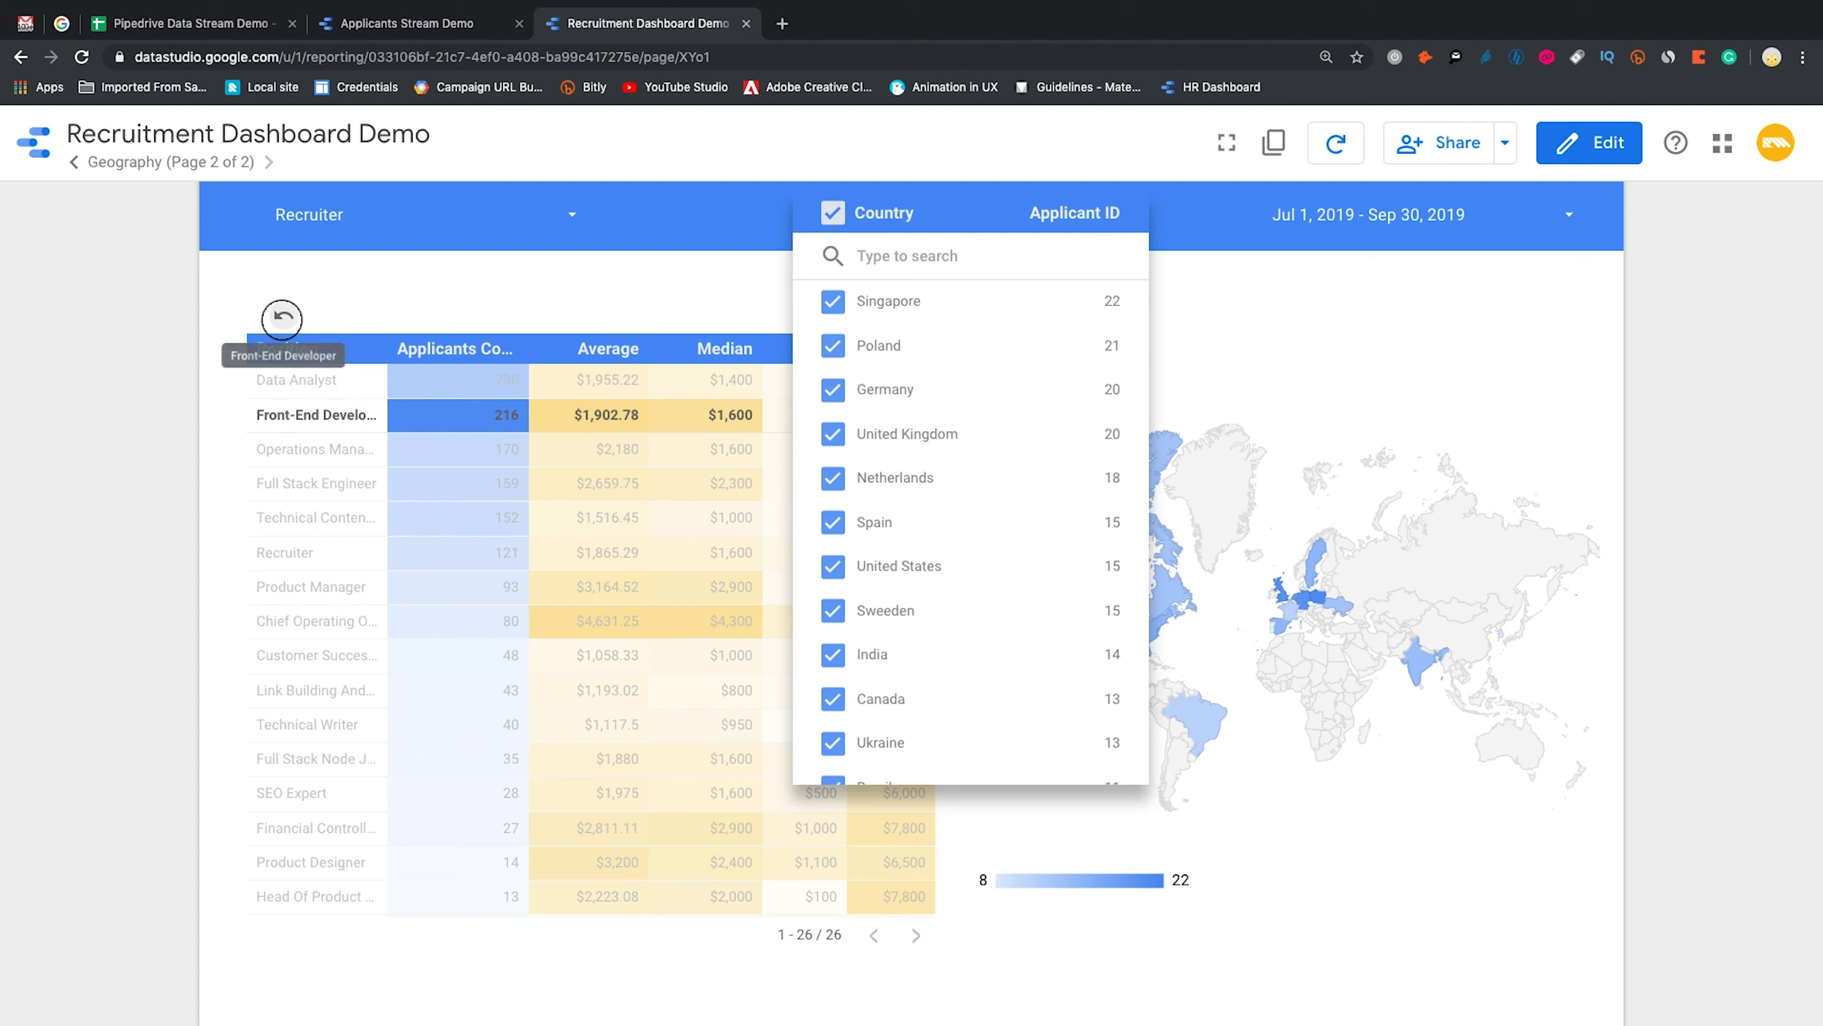
left_click(756, 301)
left_click(360, 406)
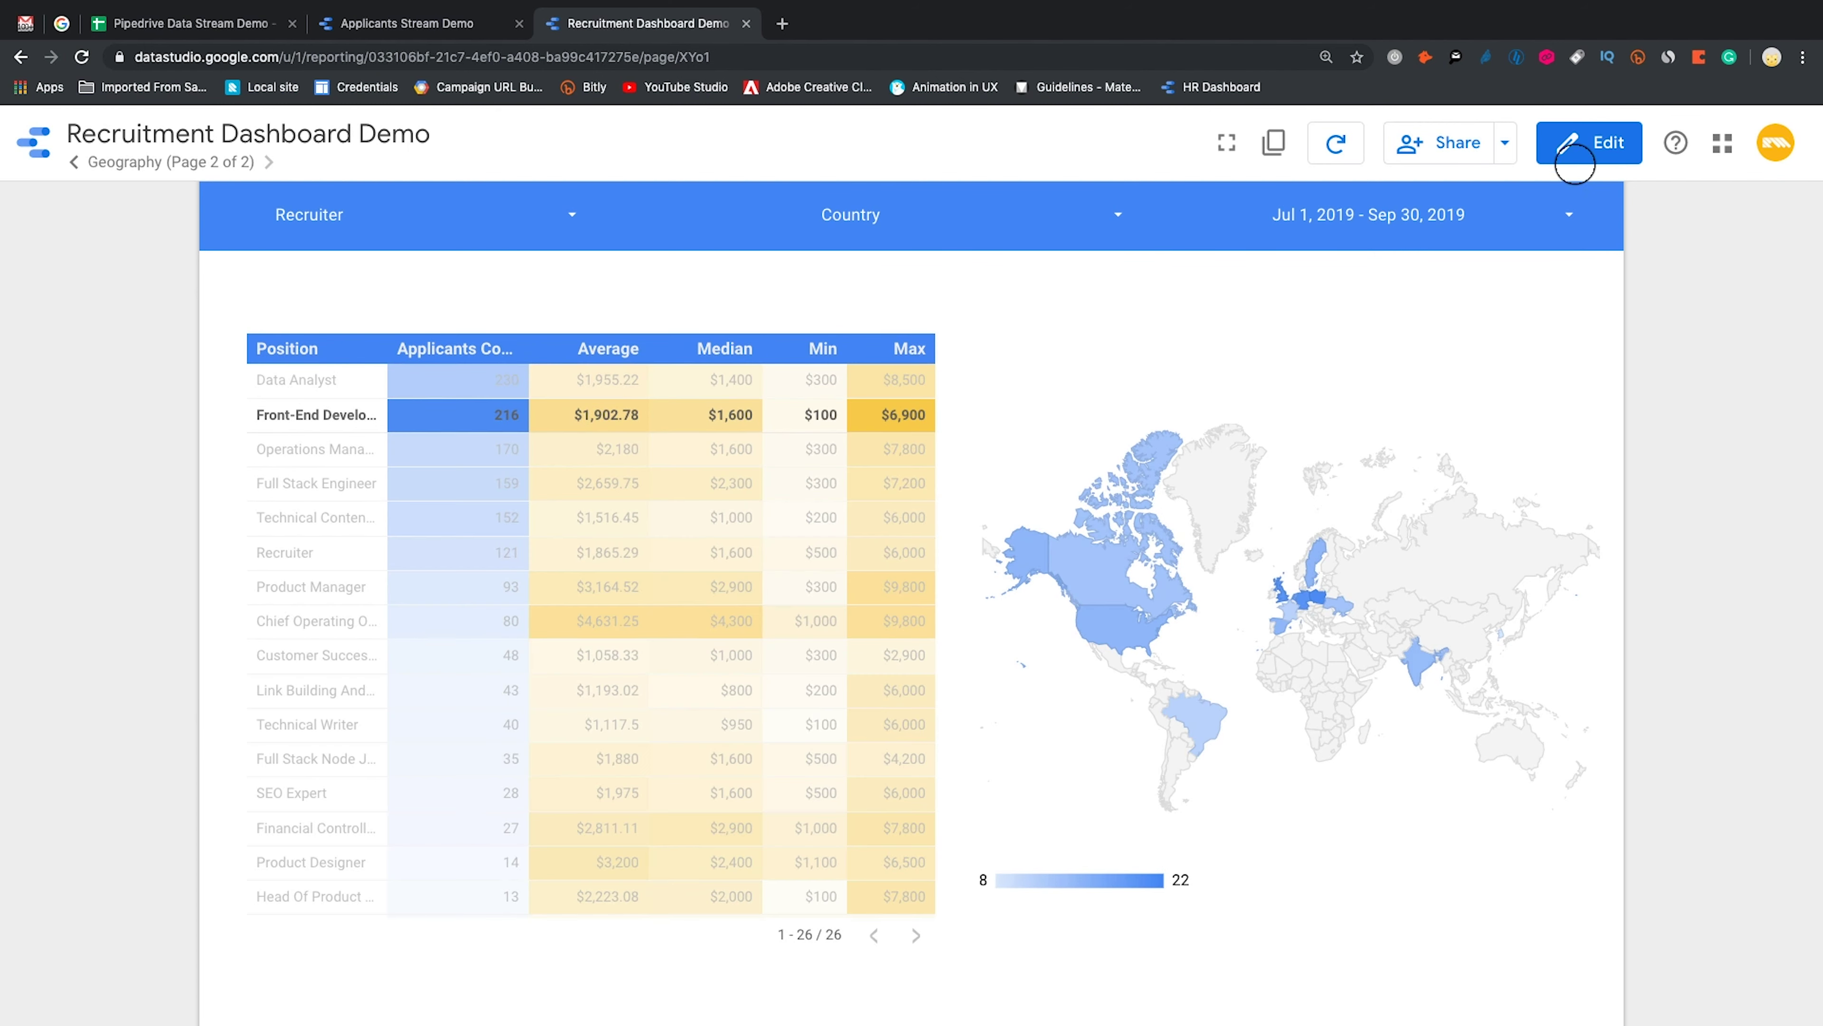
Change the geo map's zoom area from World to the Americas continent
left_click(1591, 142)
left_click(1019, 553)
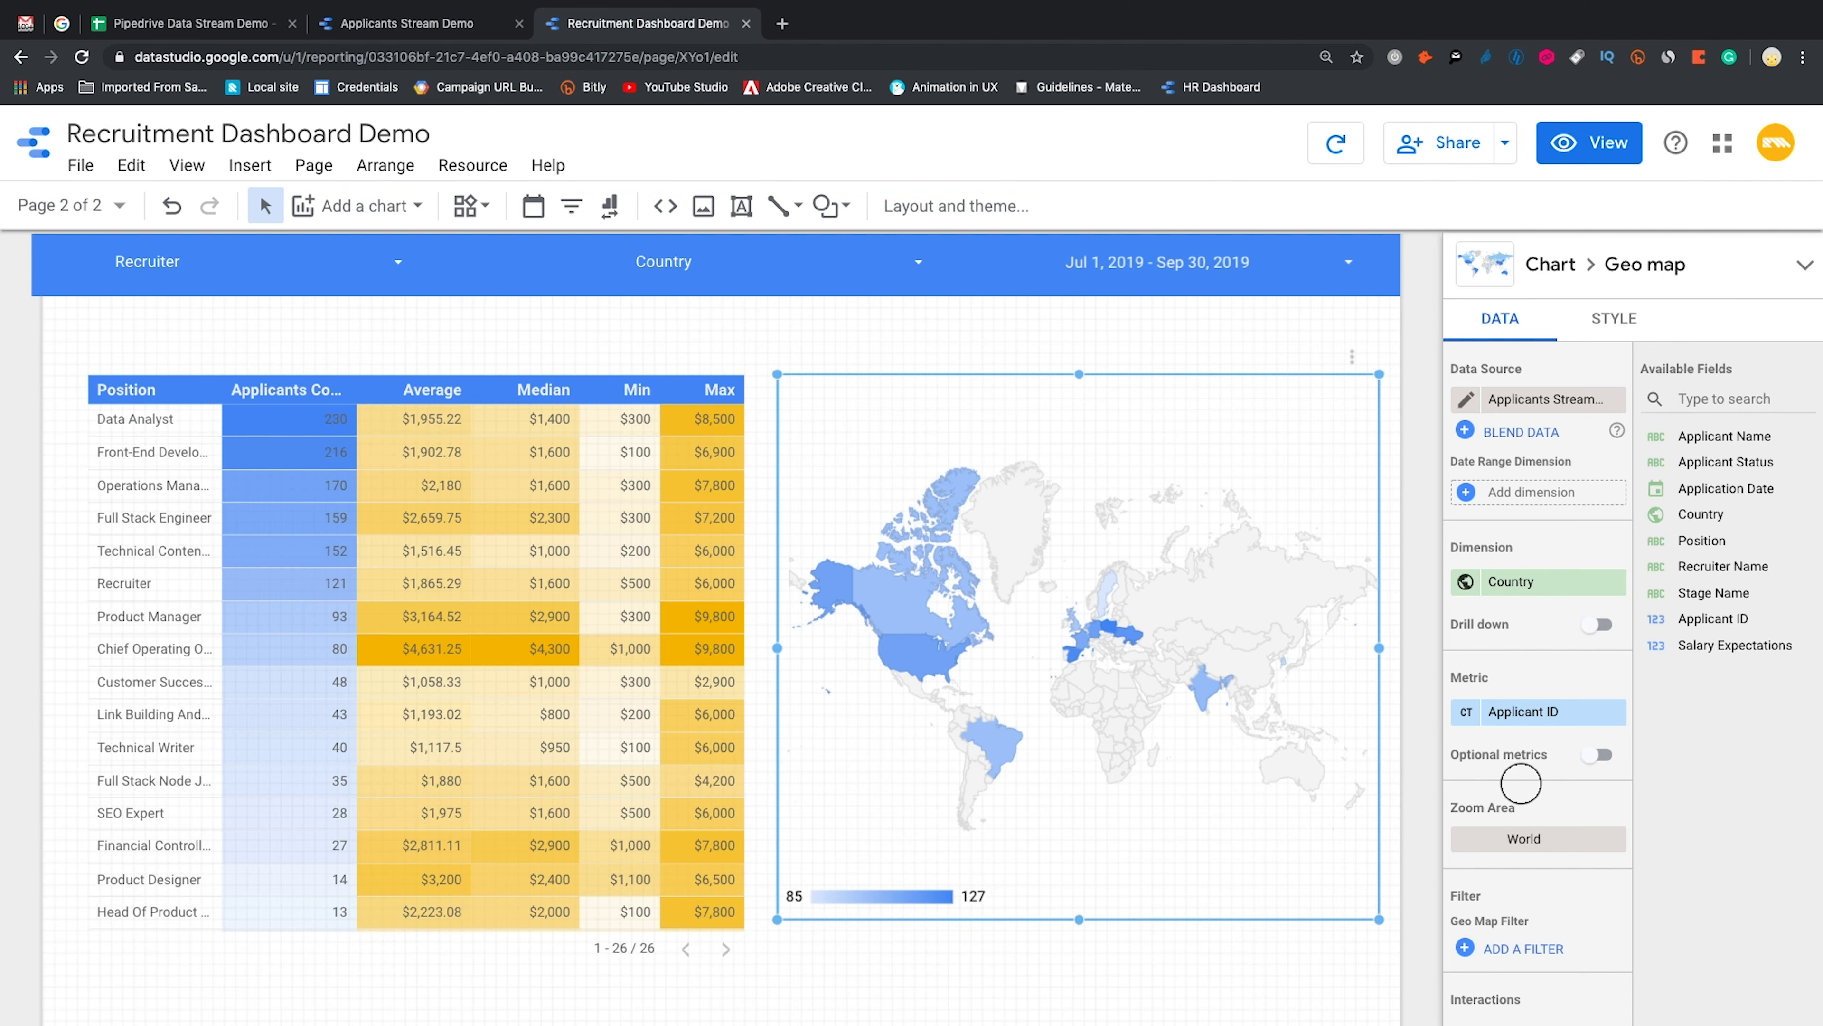
scroll(1526, 772, "down", 2)
left_click(1552, 703)
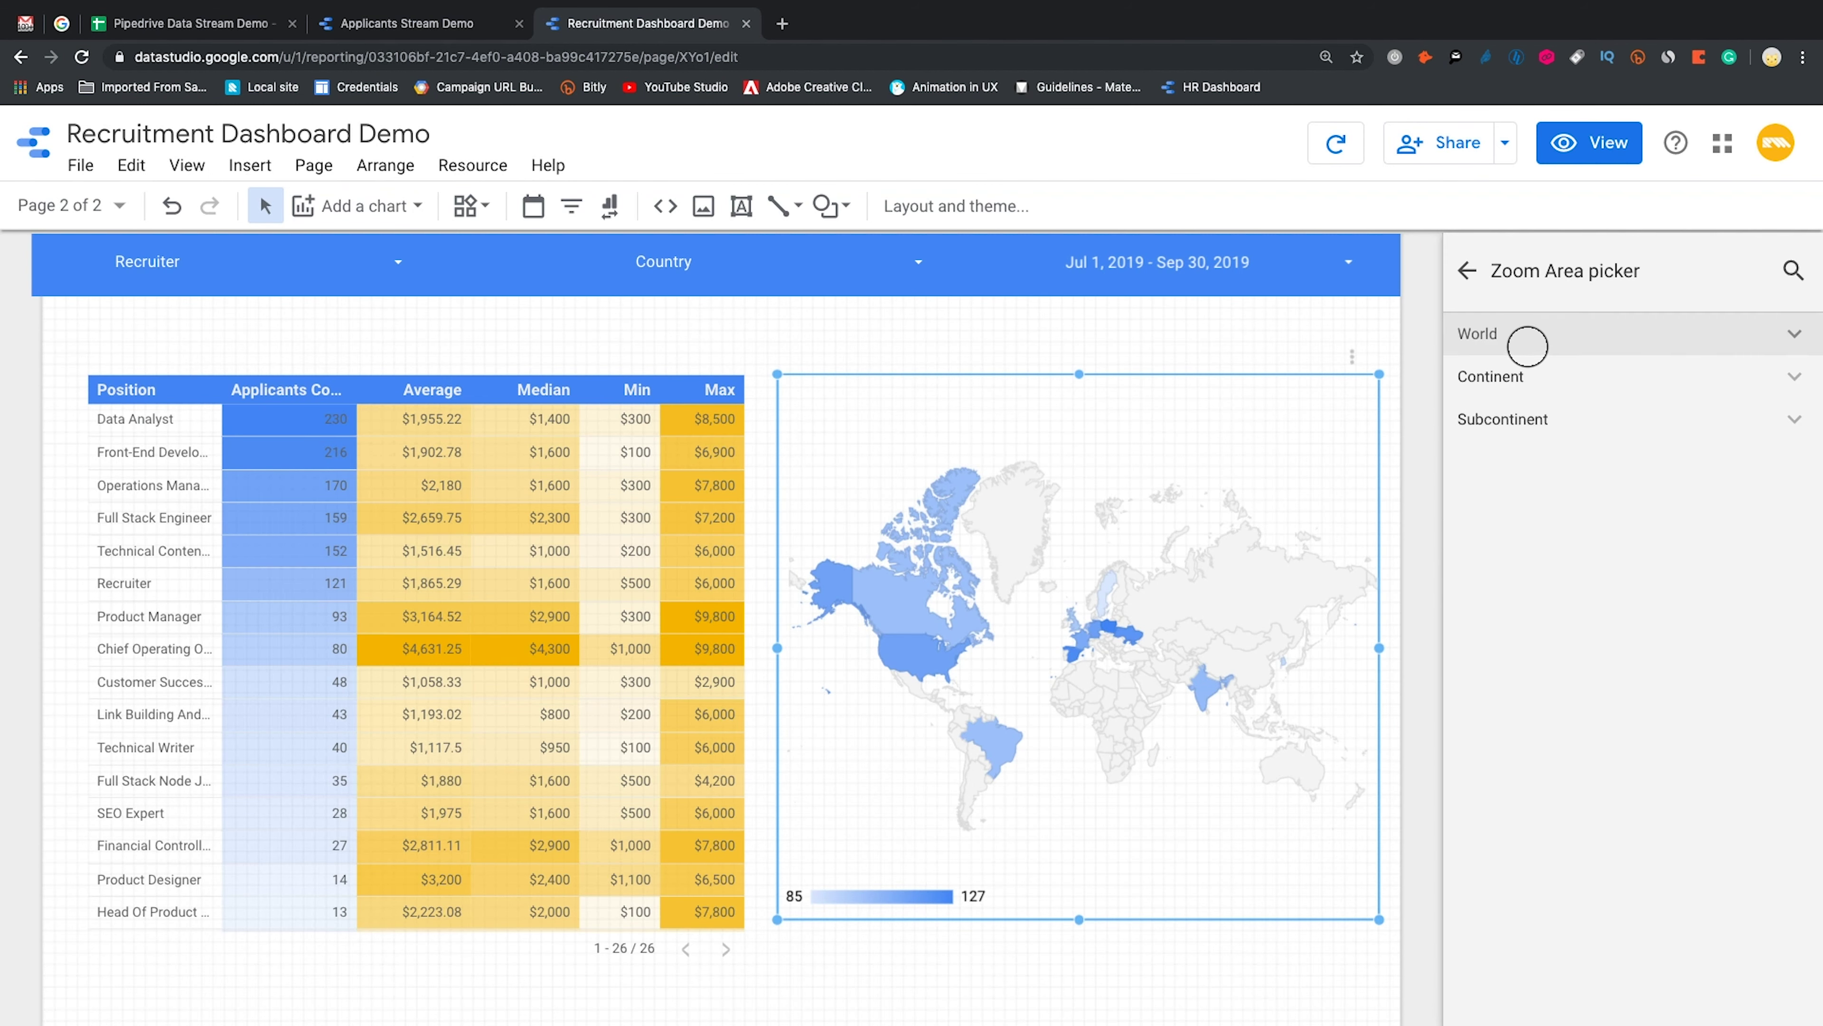
left_click(1656, 375)
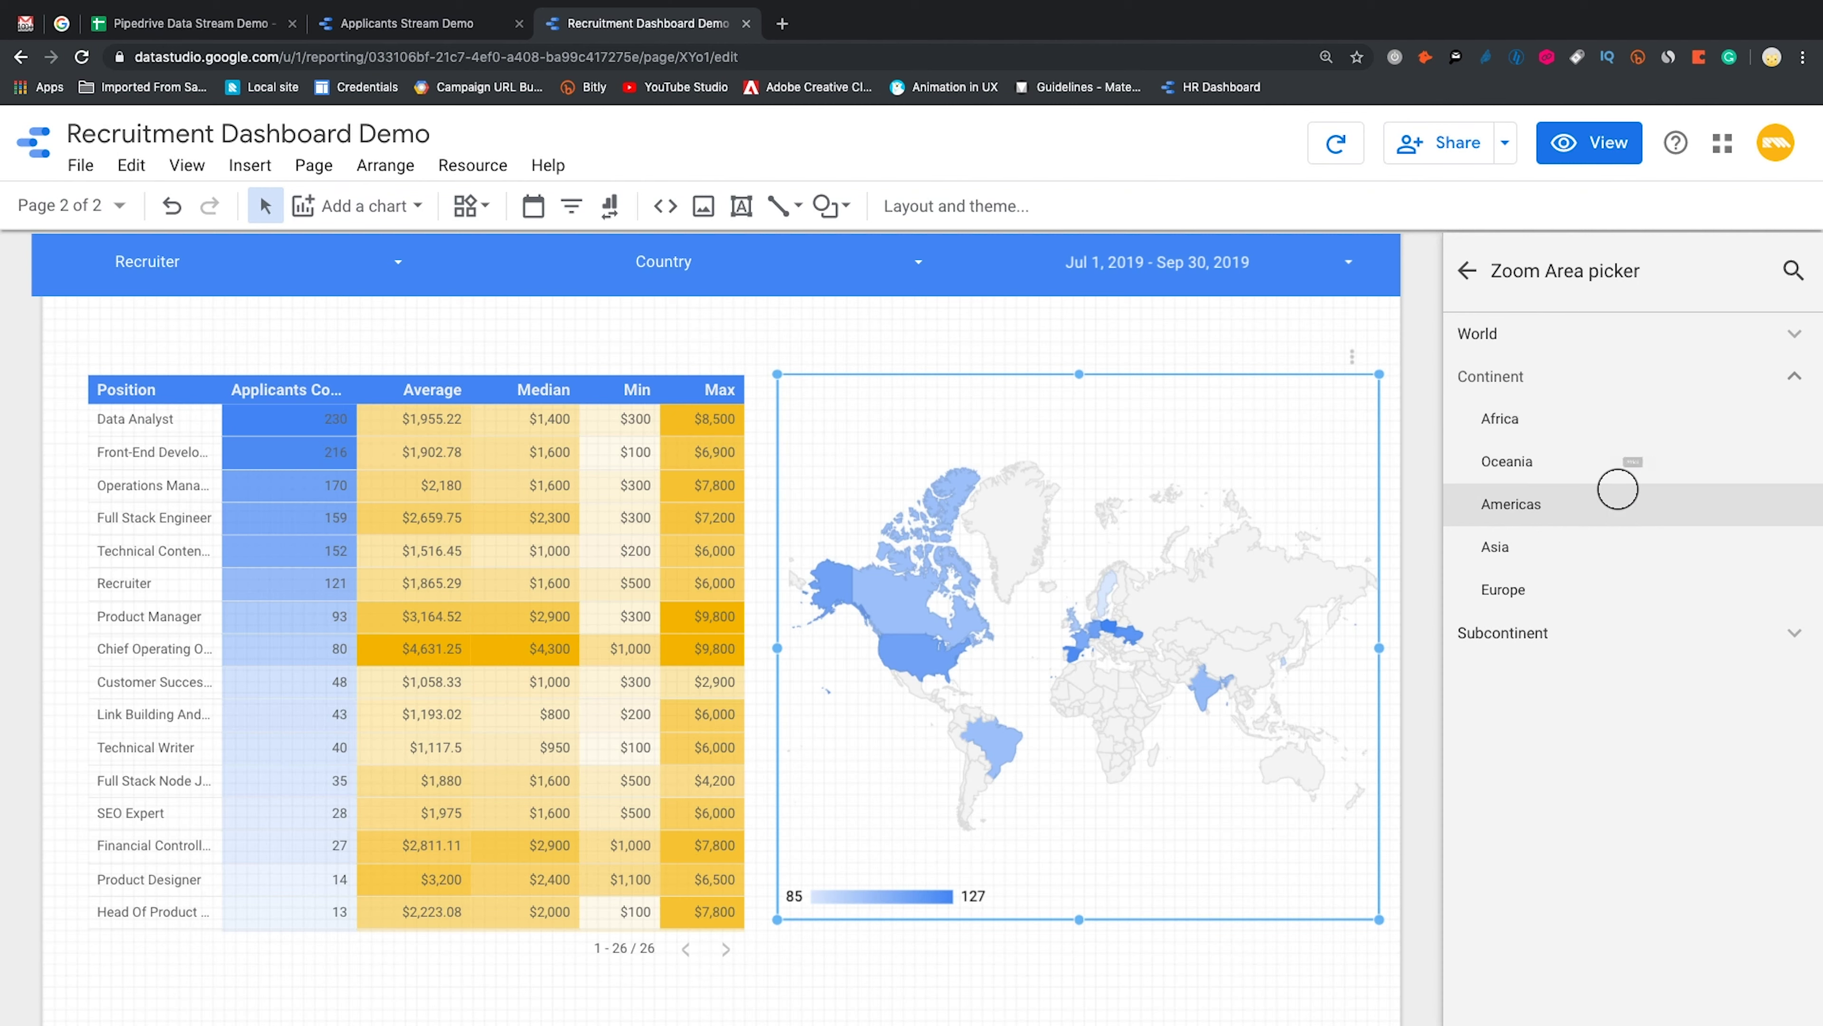
left_click(1605, 509)
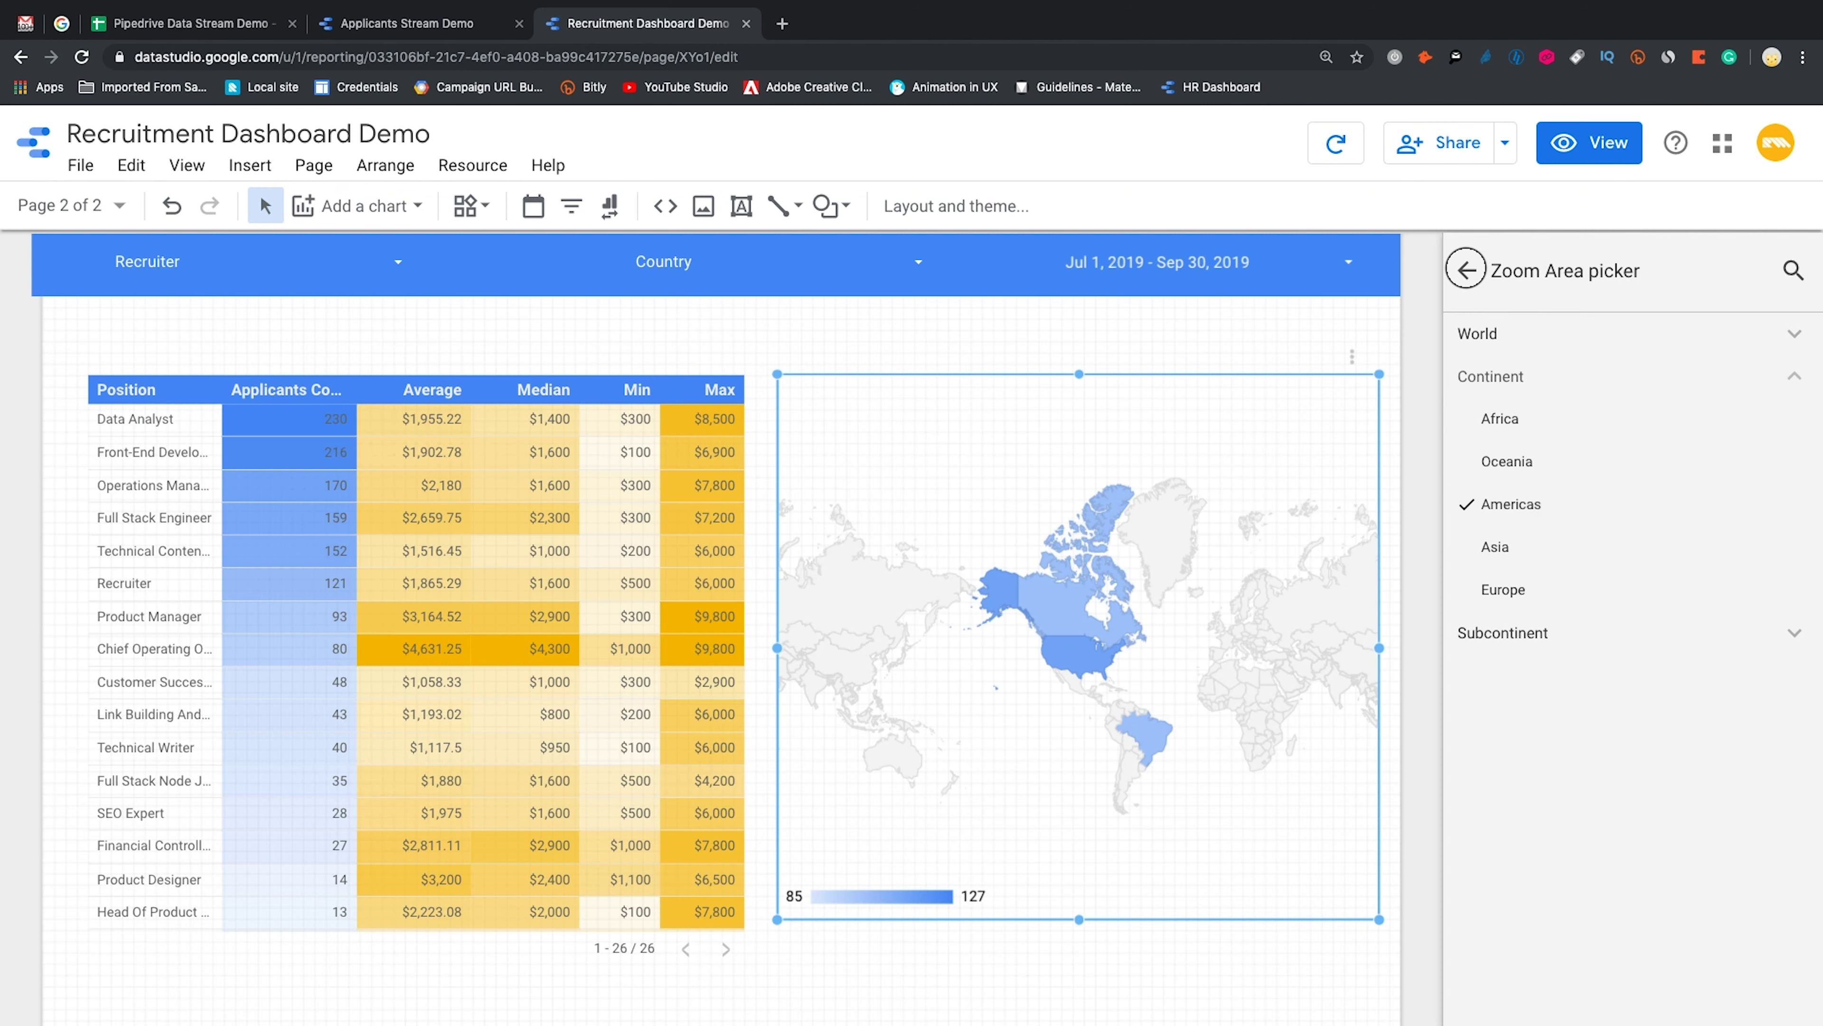
Duplicate the Geography page and rename the copy 'Charts and Score Cards'
left_click(116, 206)
left_click(436, 362)
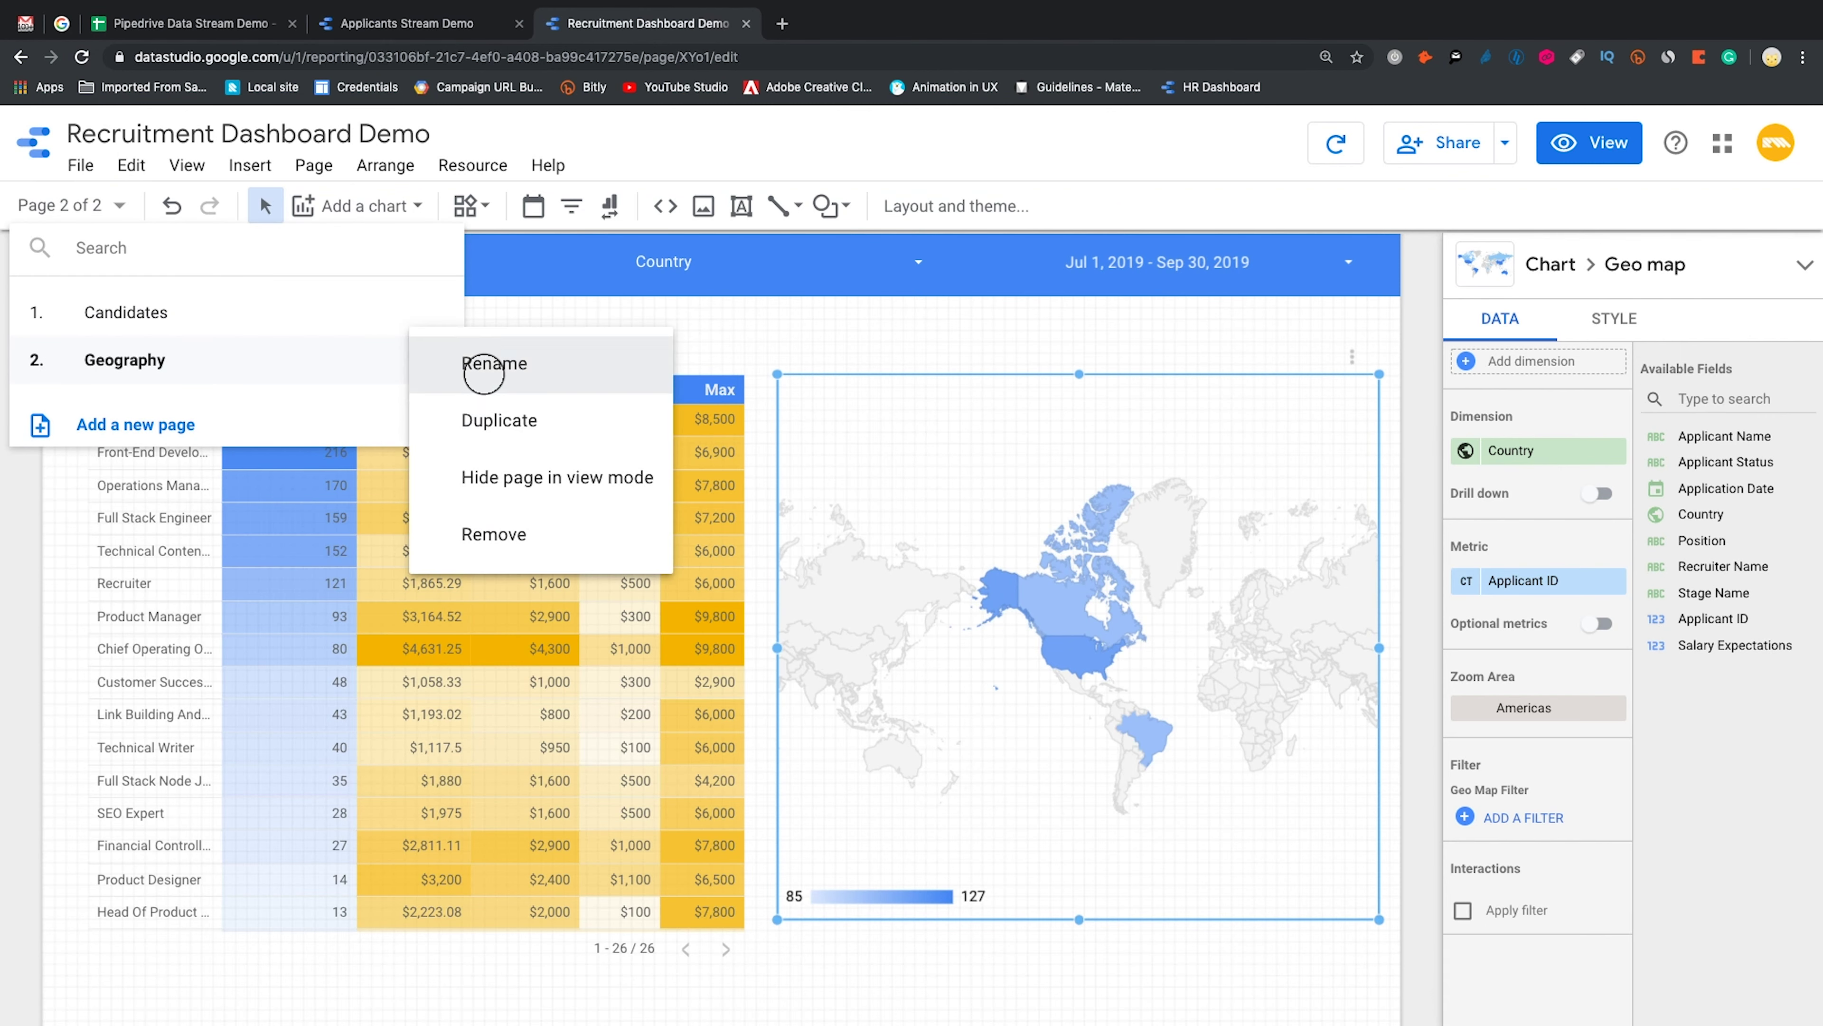
left_click(517, 421)
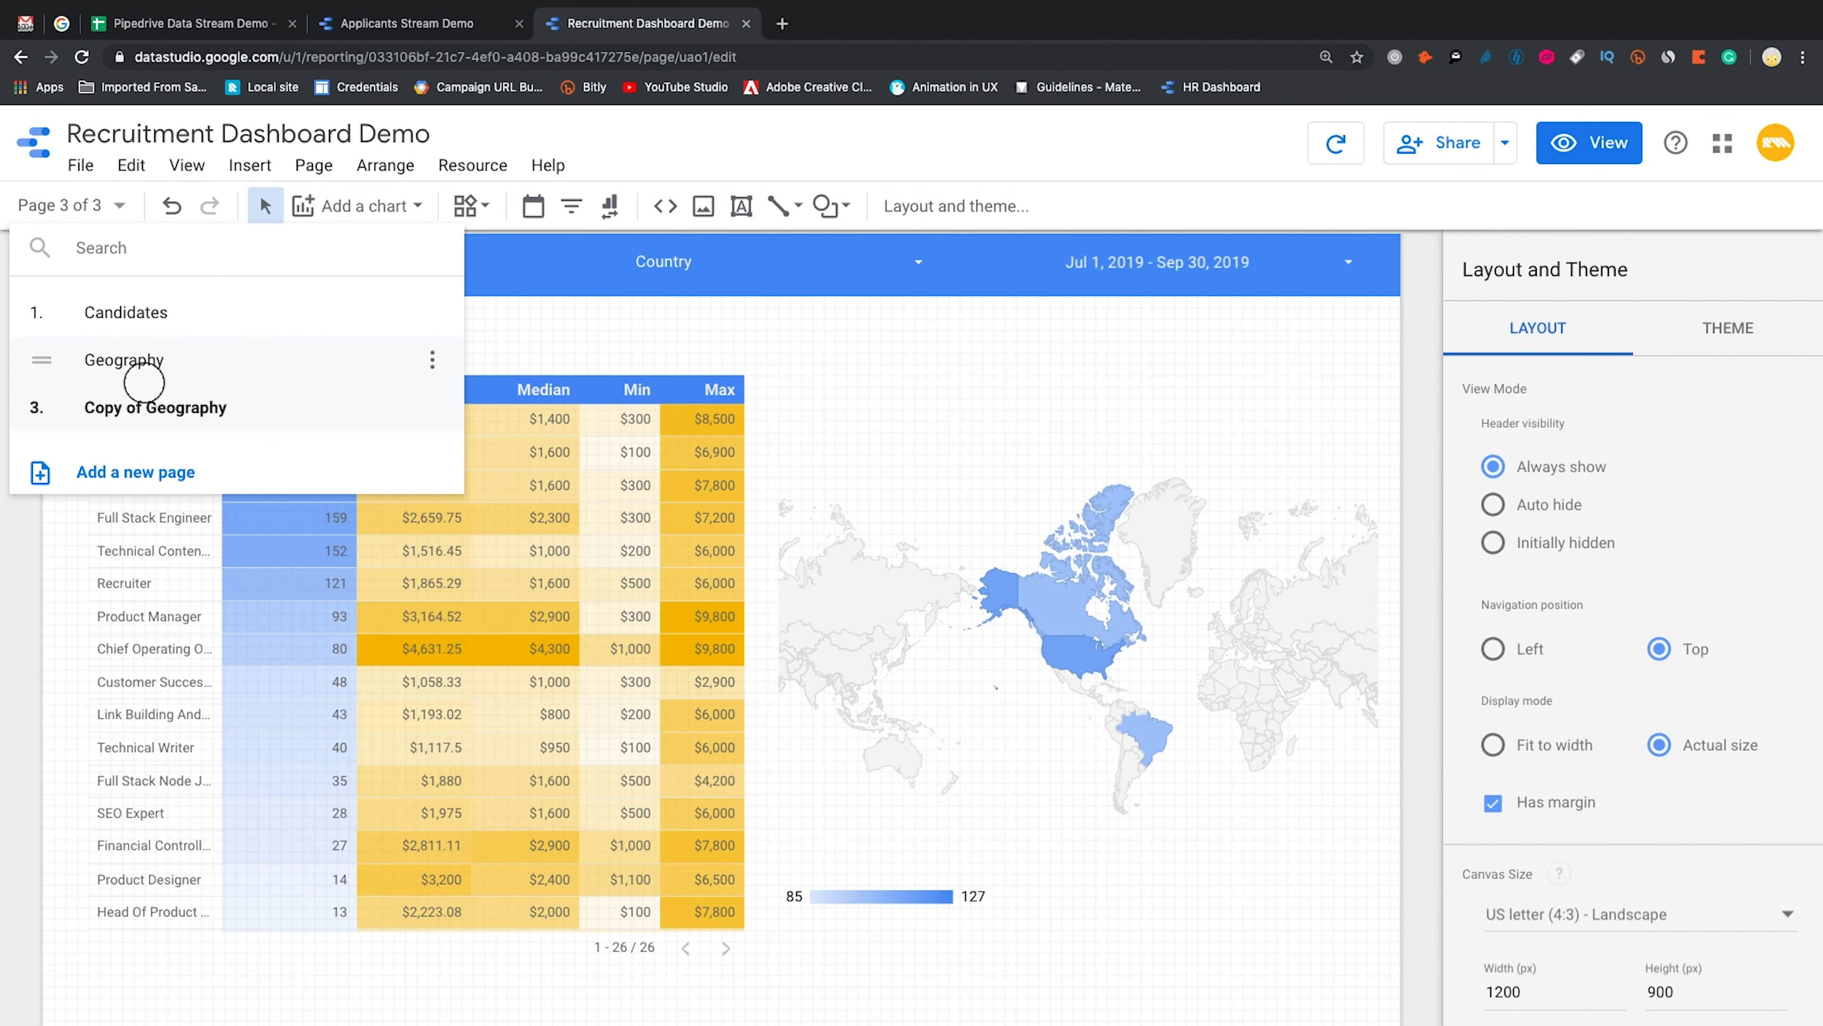
left_click(436, 407)
left_click(494, 414)
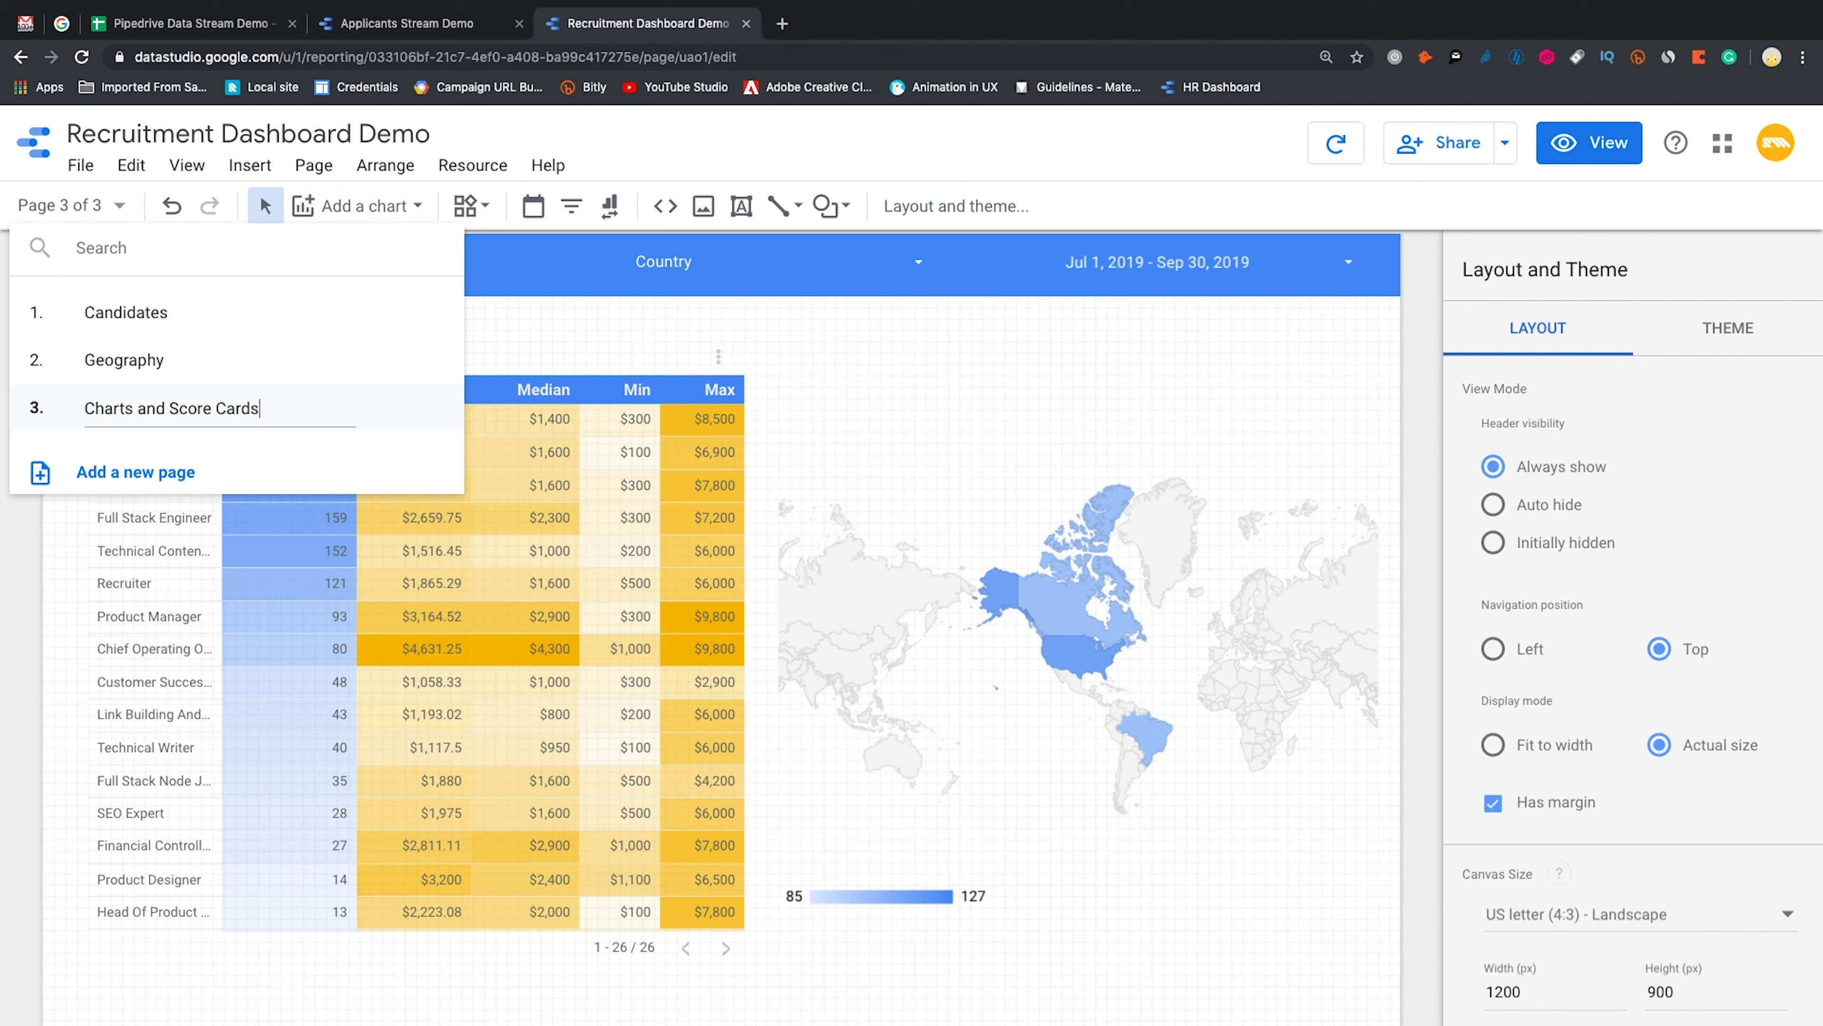
type("Charts and Score Cards")
key("Return")
Delete the geo map from the new Charts and Score Cards page
left_click(968, 684)
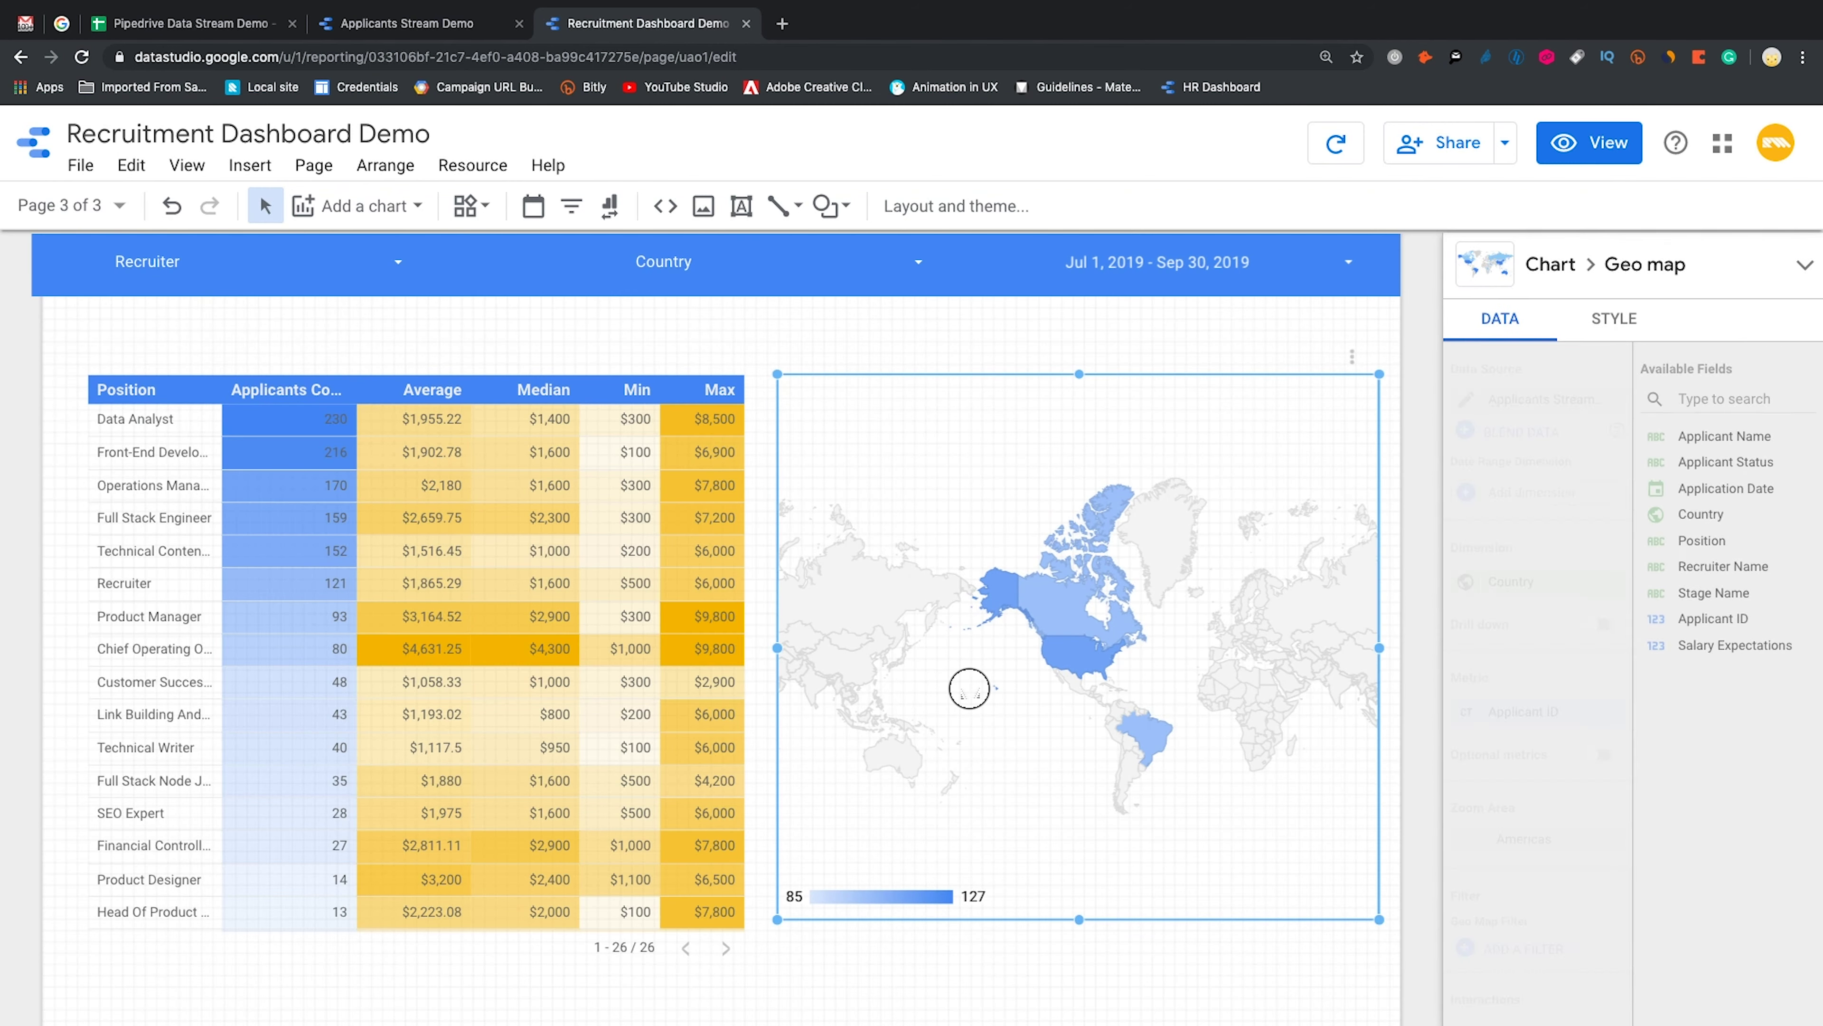
key("Delete")
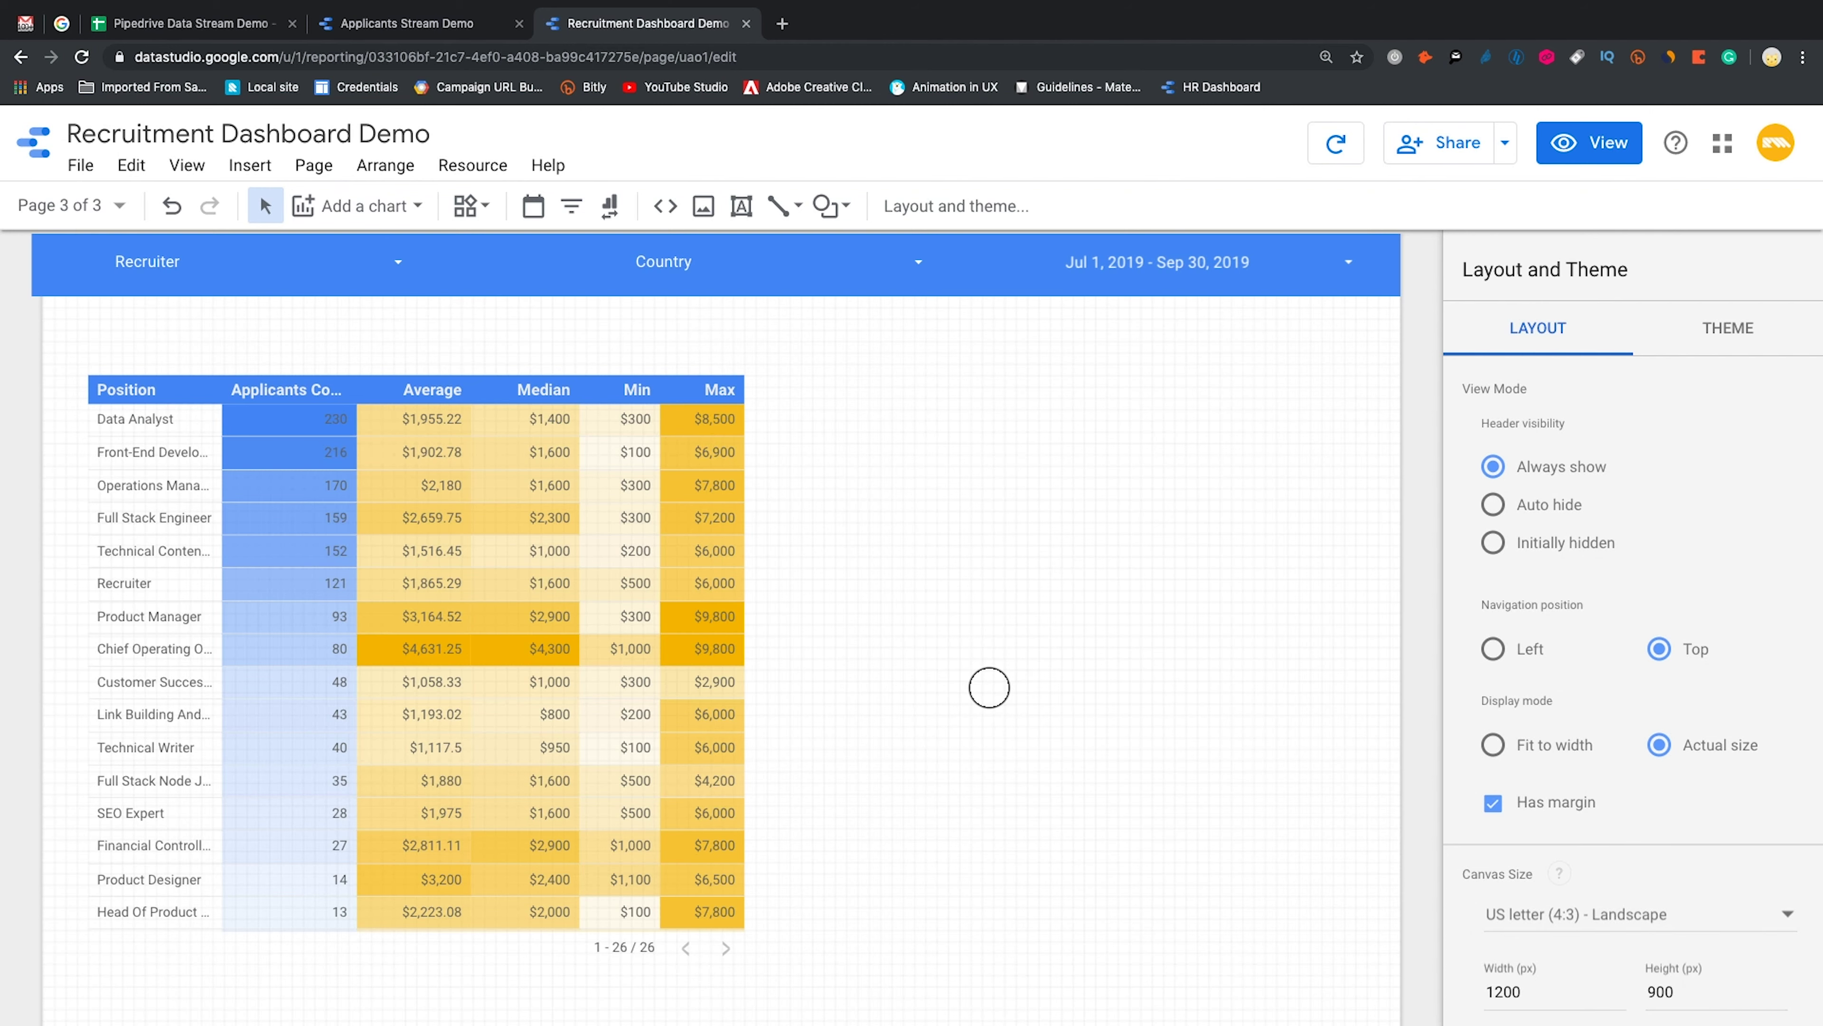
left_click(370, 205)
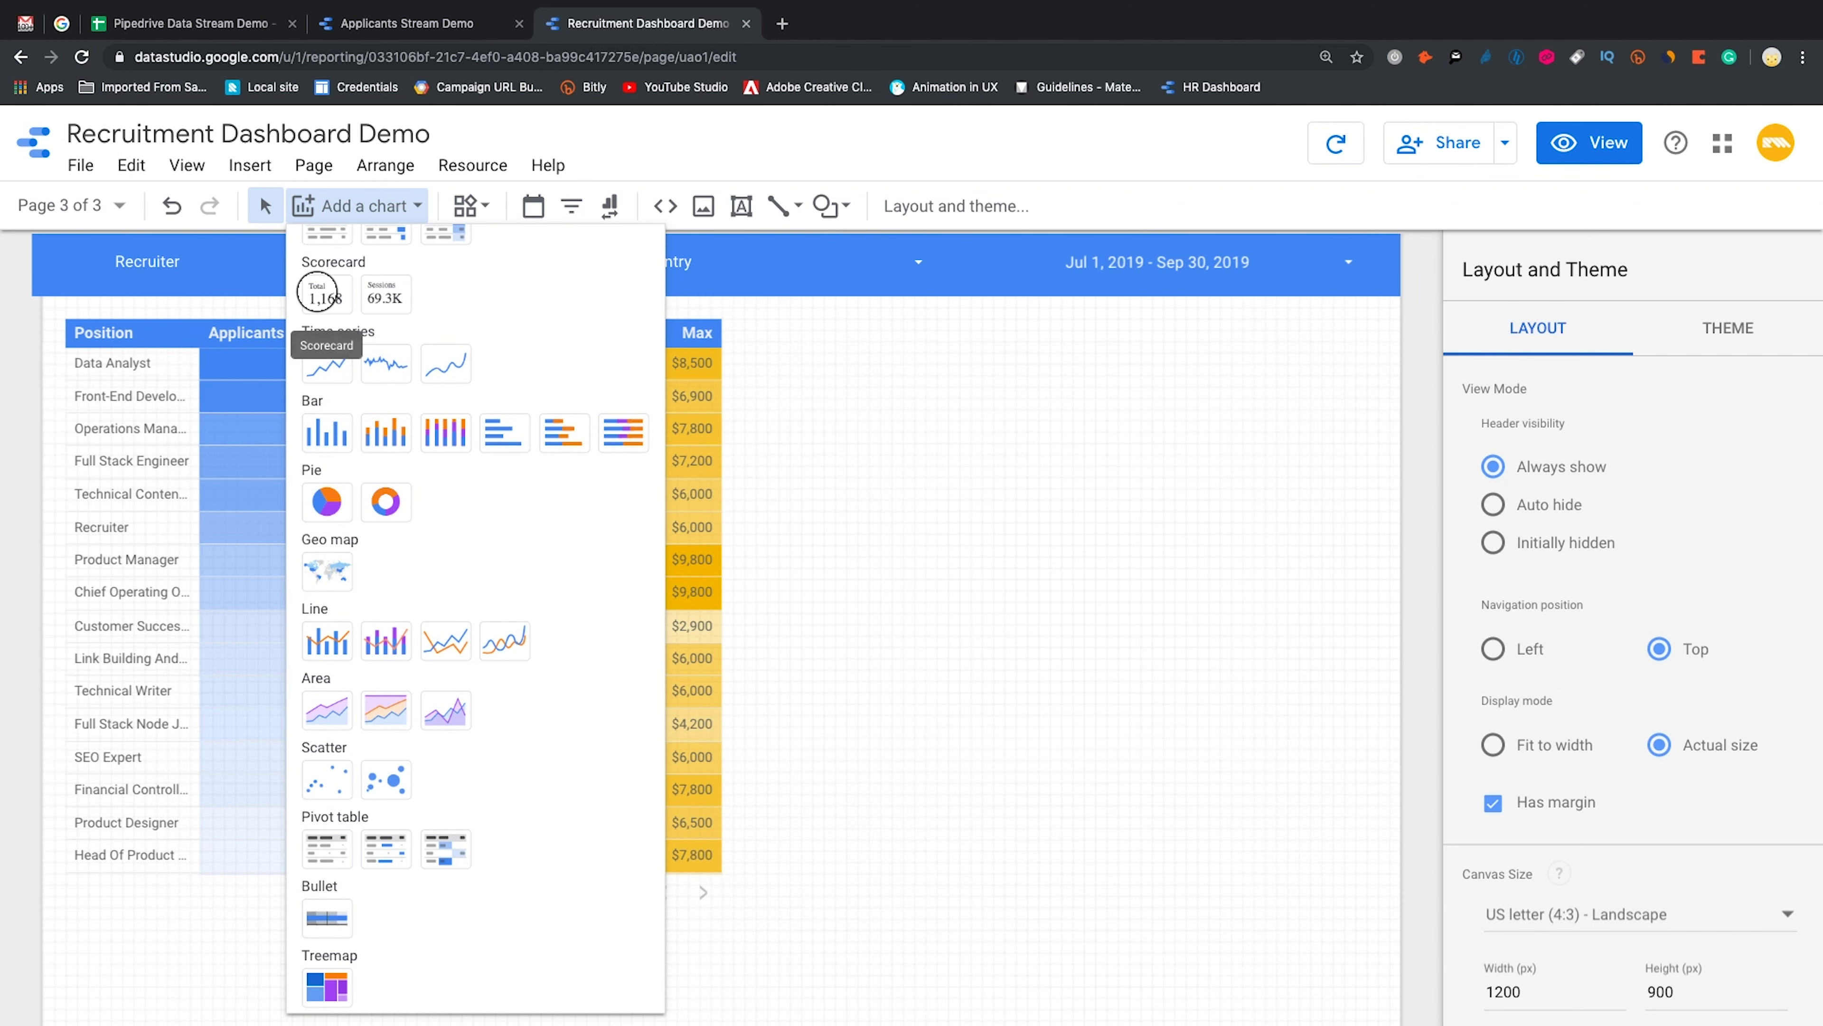
Place a scorecard right of the table, counting Applicant IDs instead of summing them
left_click(327, 294)
left_click(750, 328)
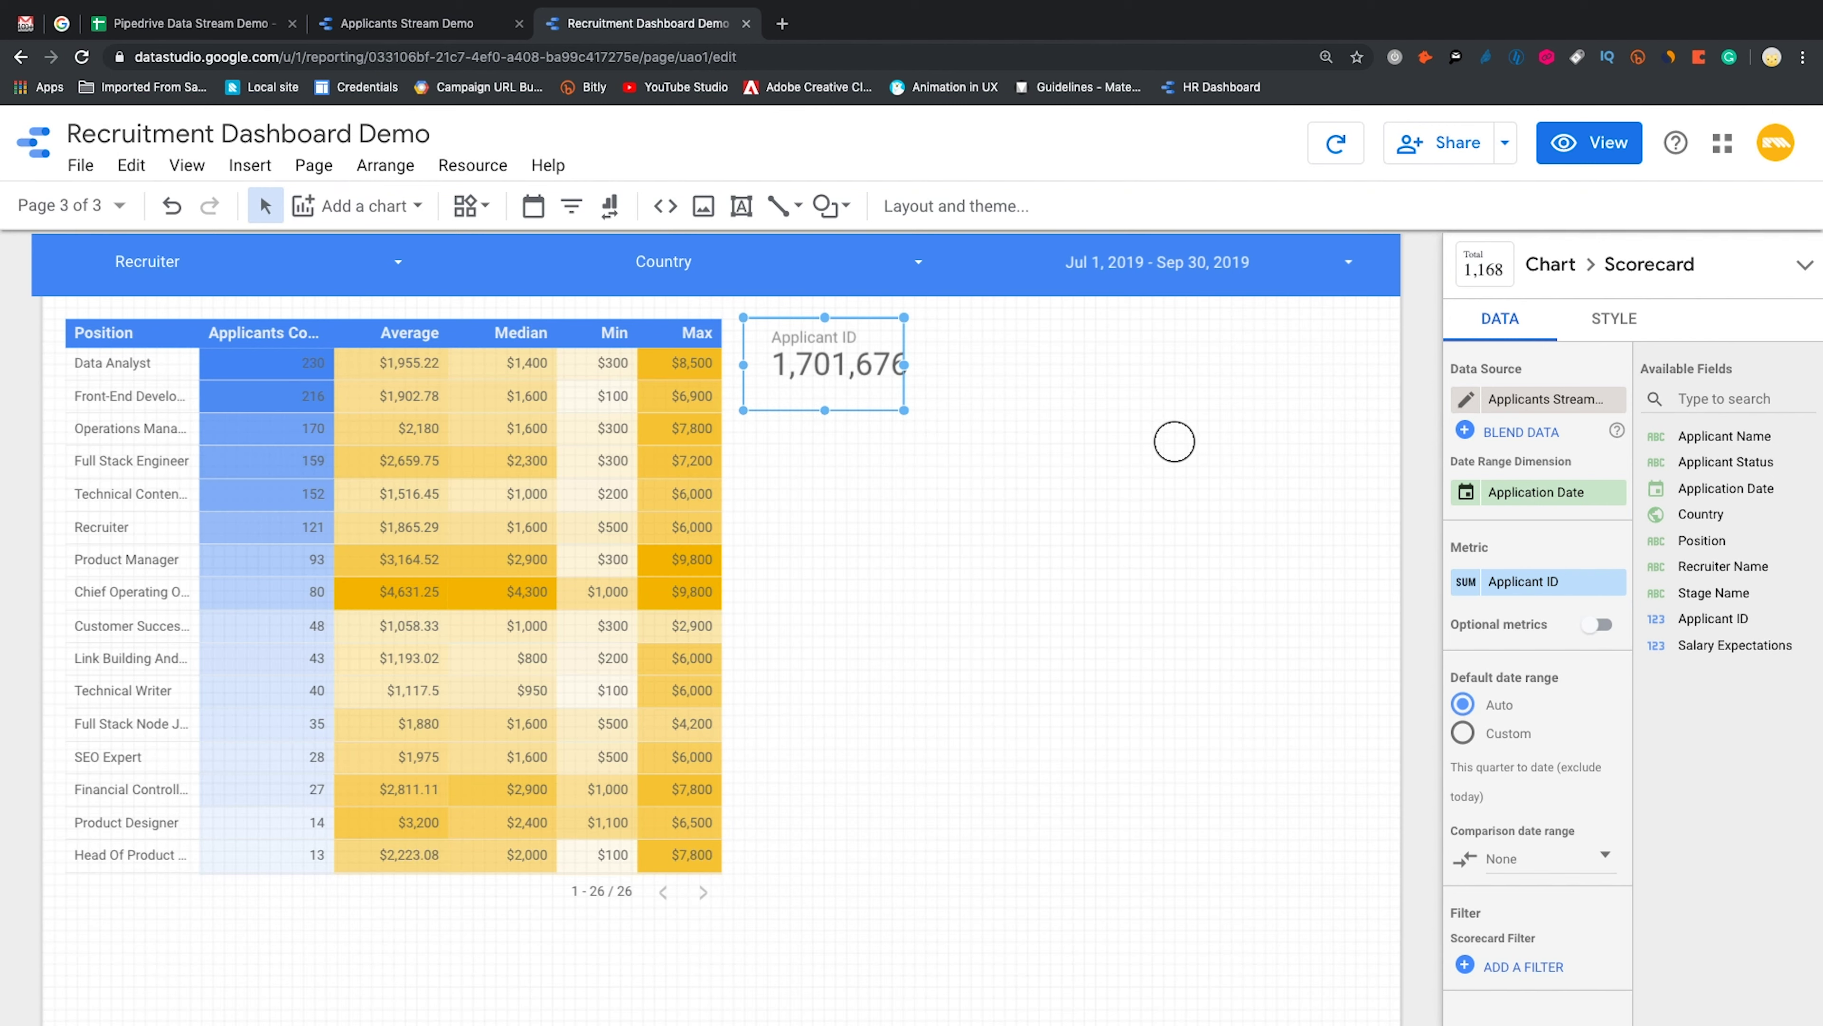
left_click(1465, 580)
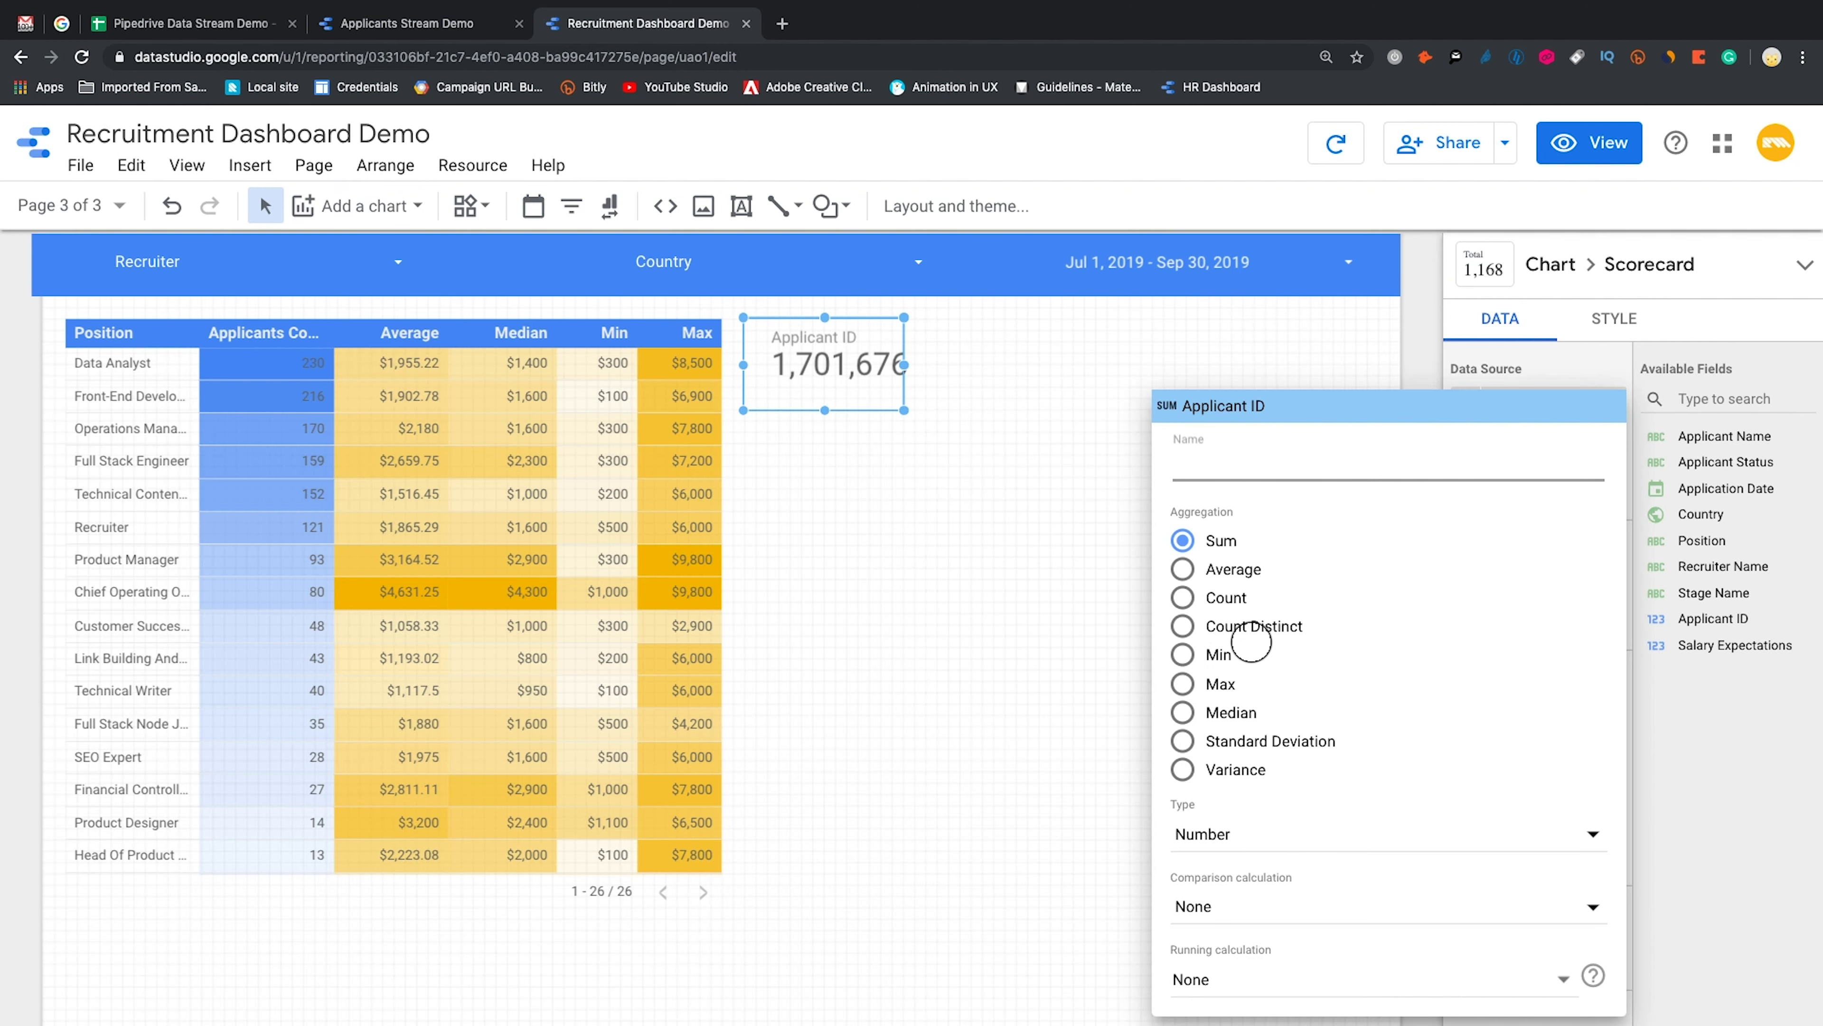
left_click(1182, 599)
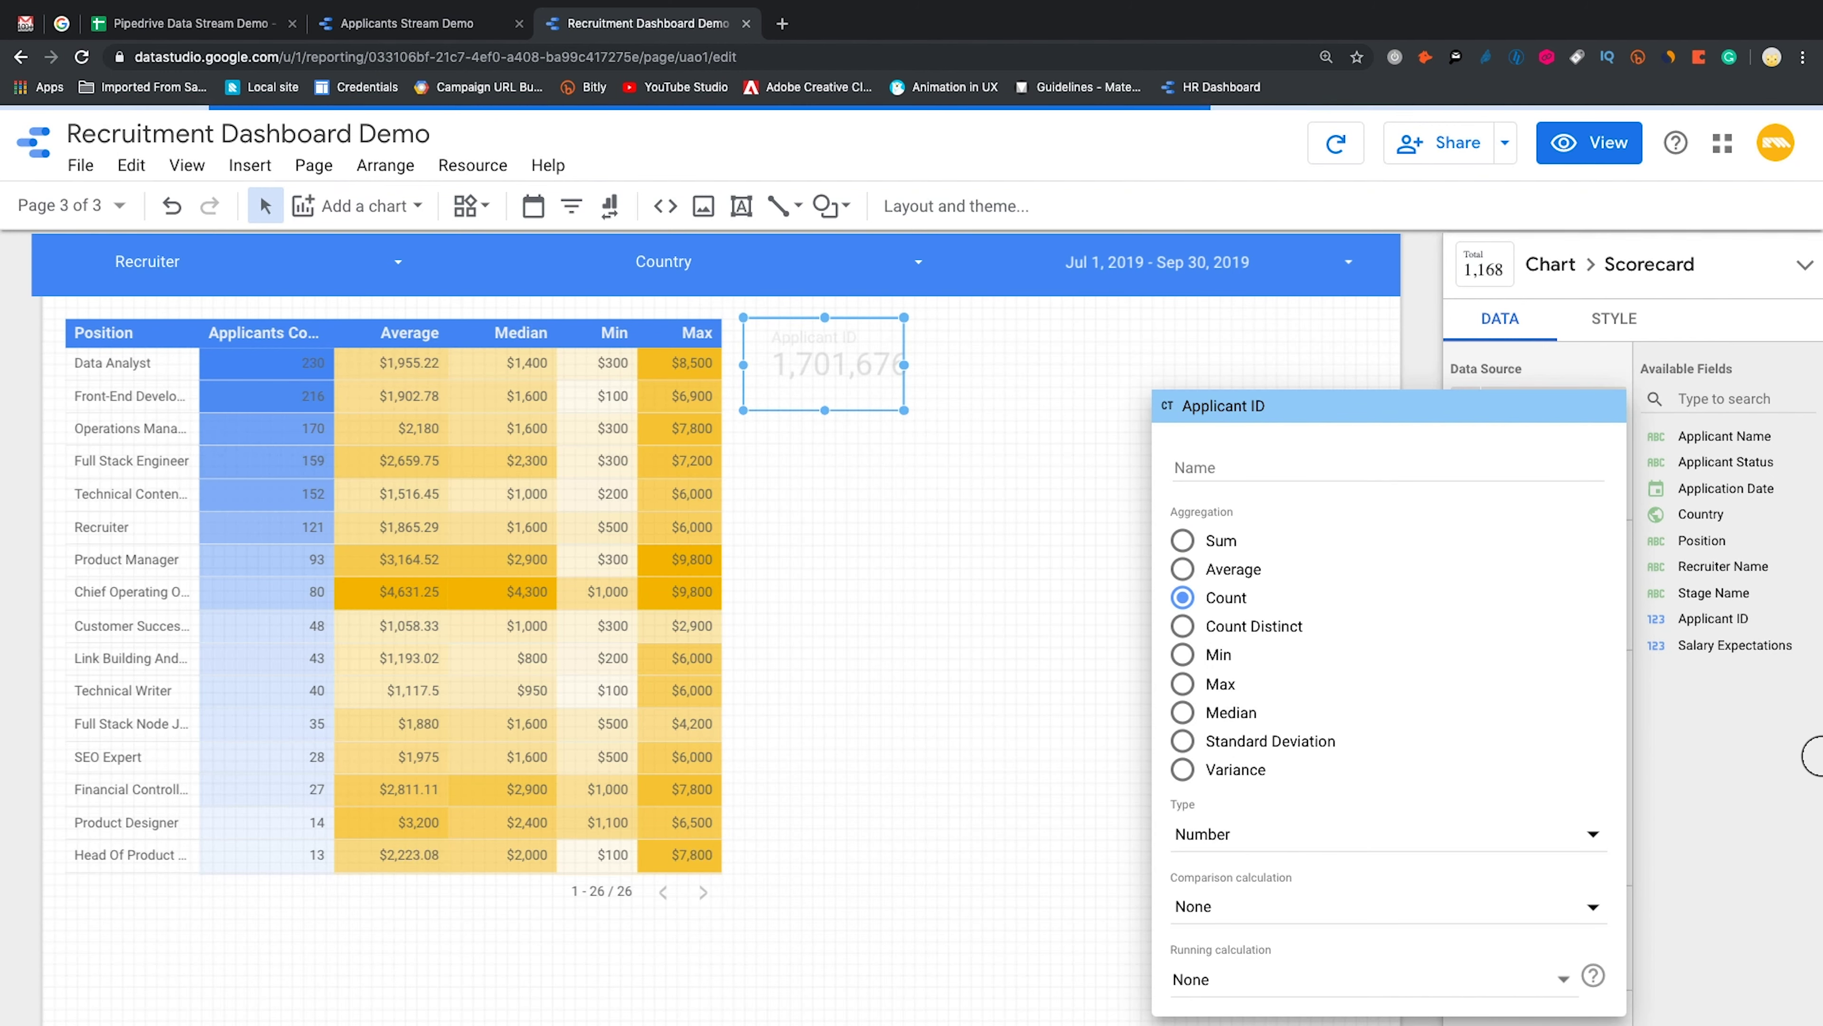
left_click(1723, 756)
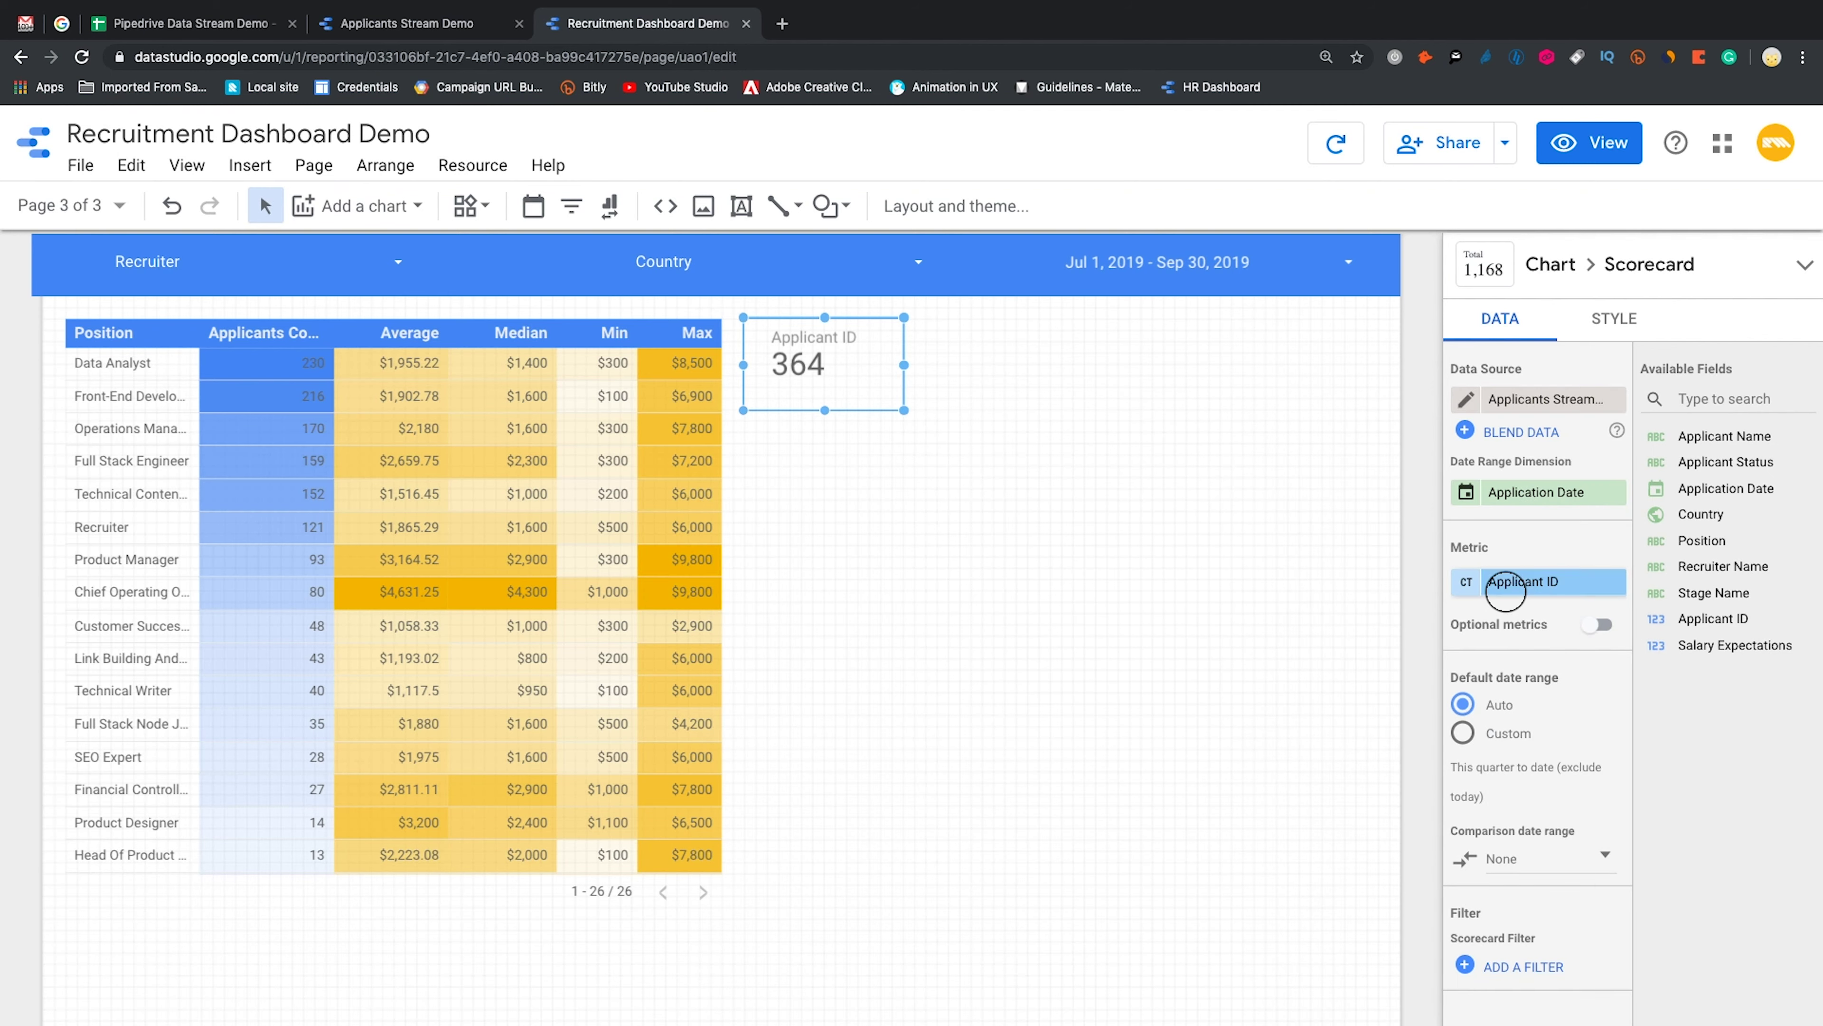
Rename the scorecard's metric to 'Applicants'
left_click(1506, 583)
left_click(1203, 474)
type("Applicants")
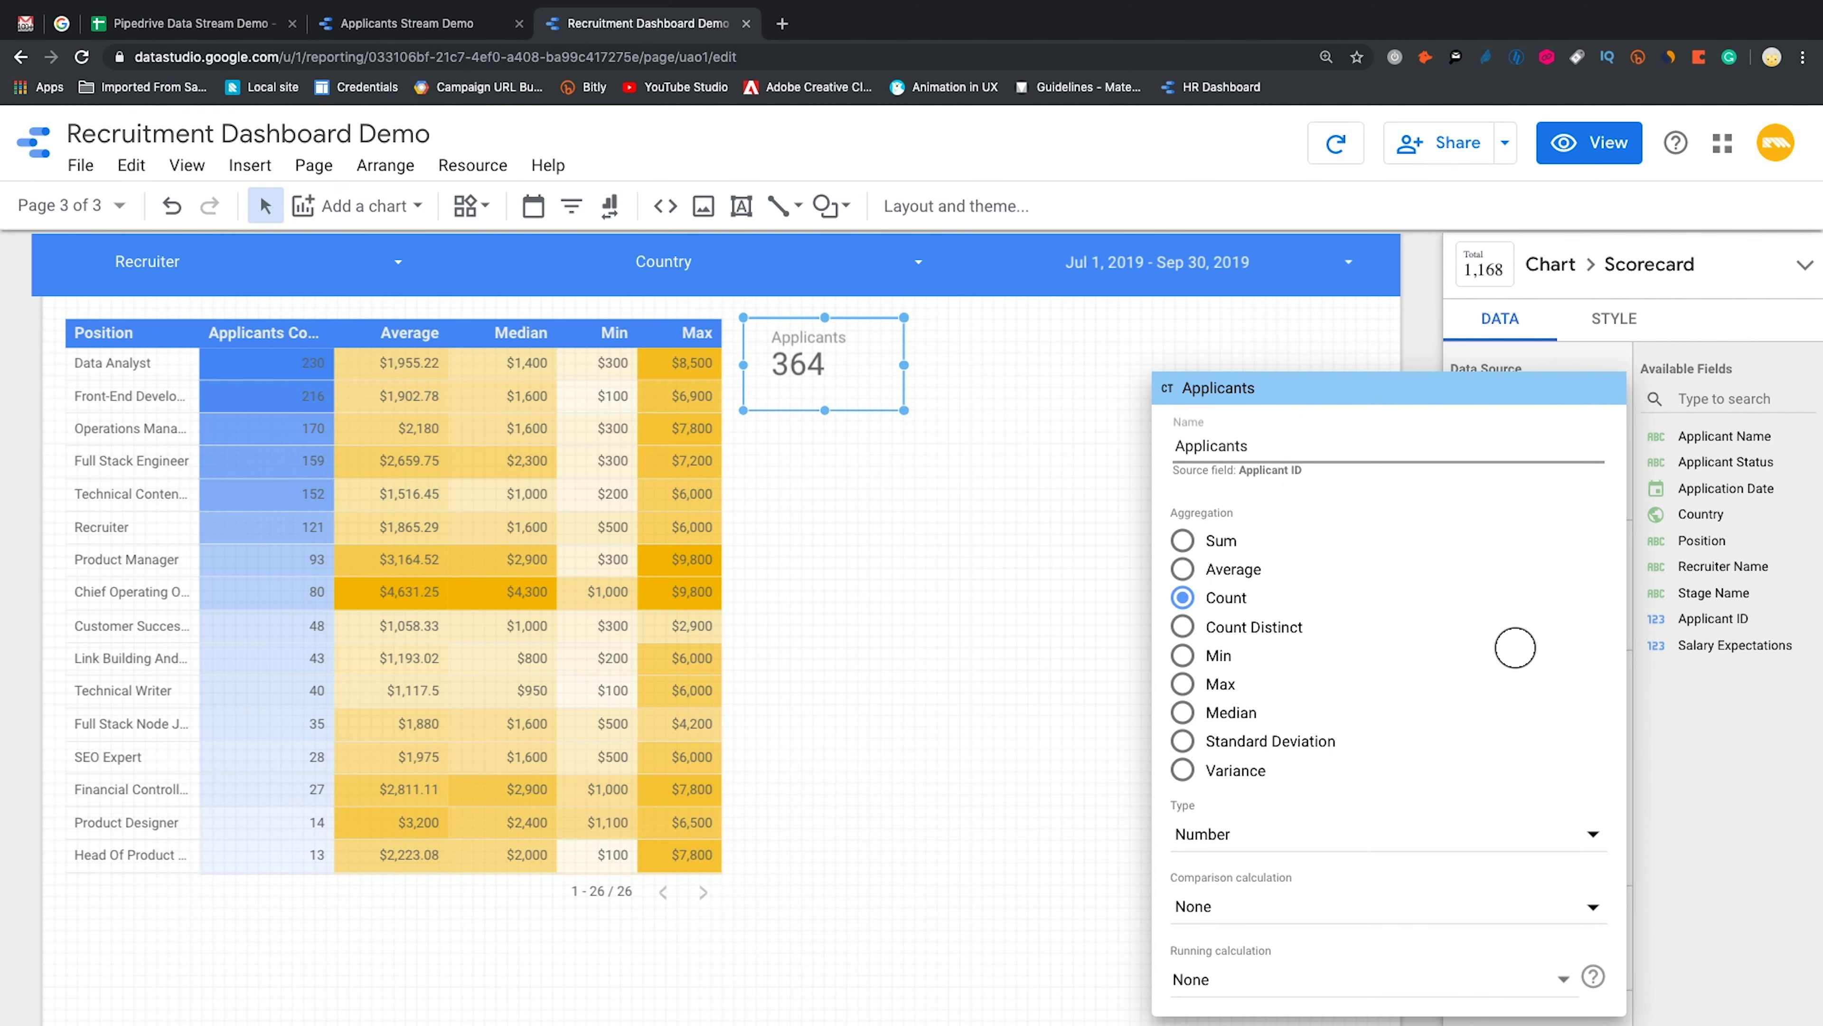
left_click(1675, 734)
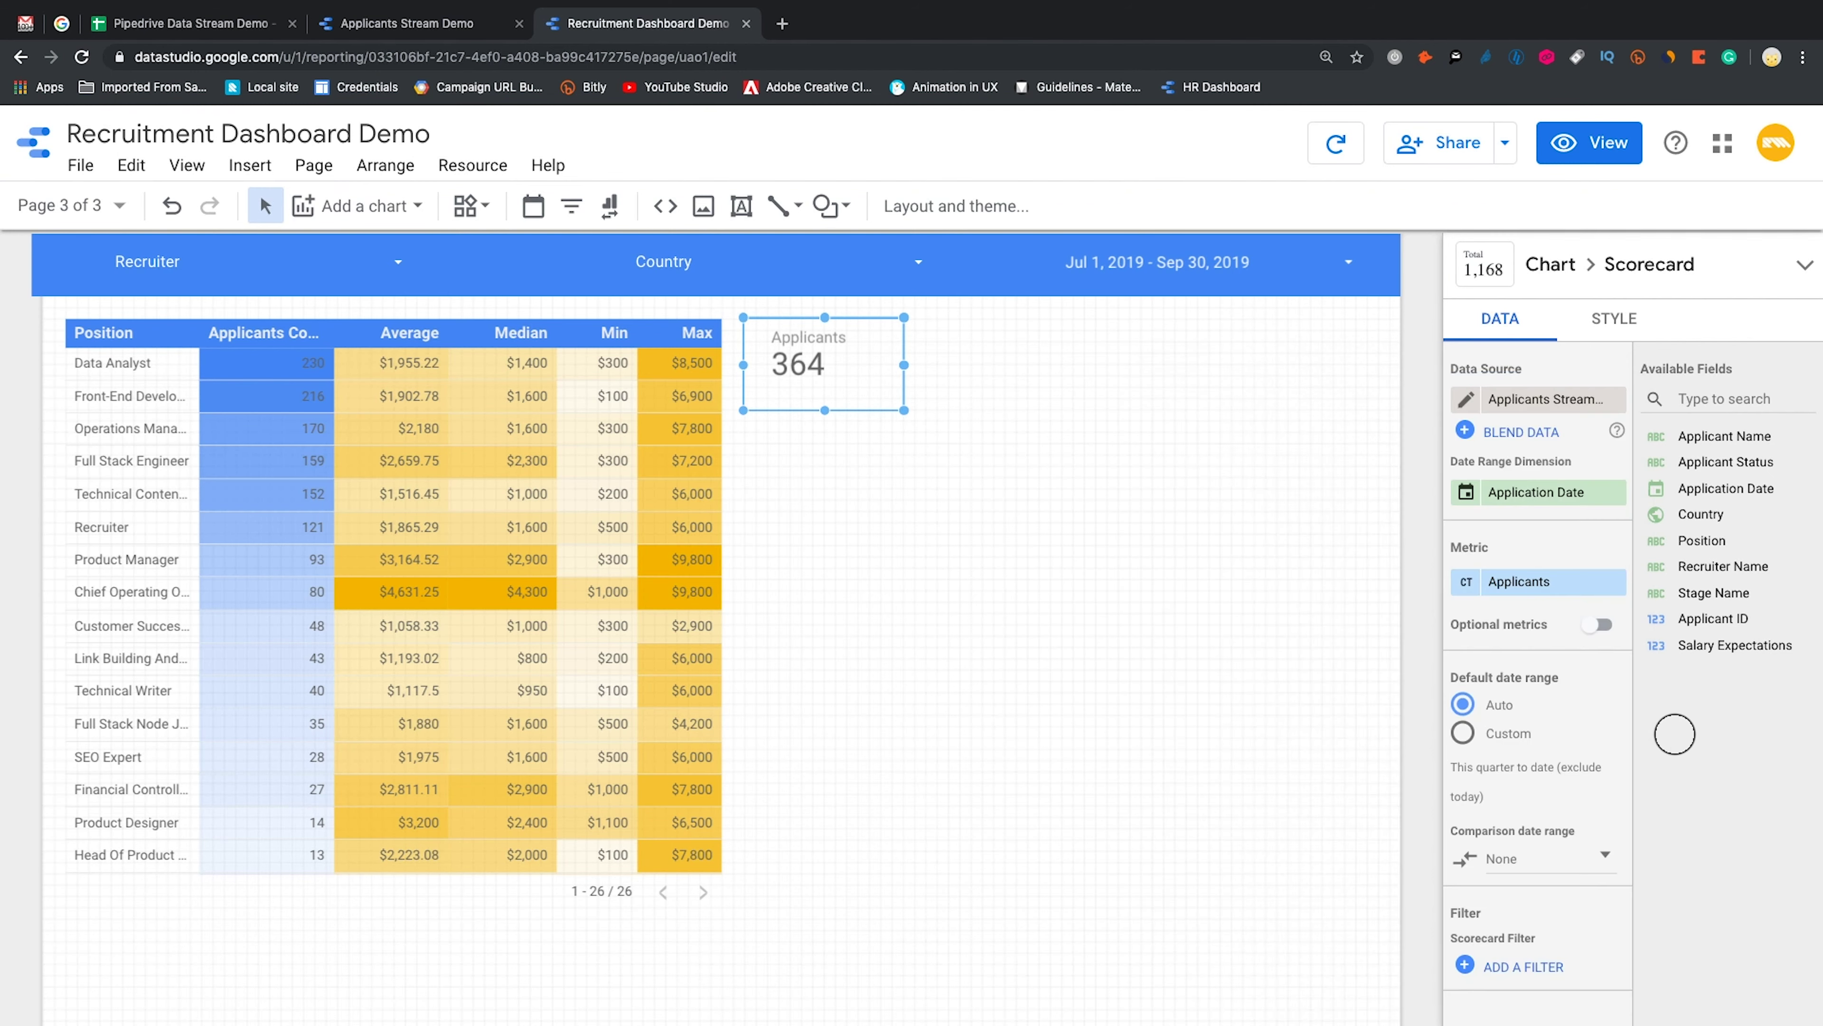
scroll(1543, 718, "down", 5)
left_click(1595, 551)
Set the scorecard's comparison date range to Previous period
left_click(1594, 553)
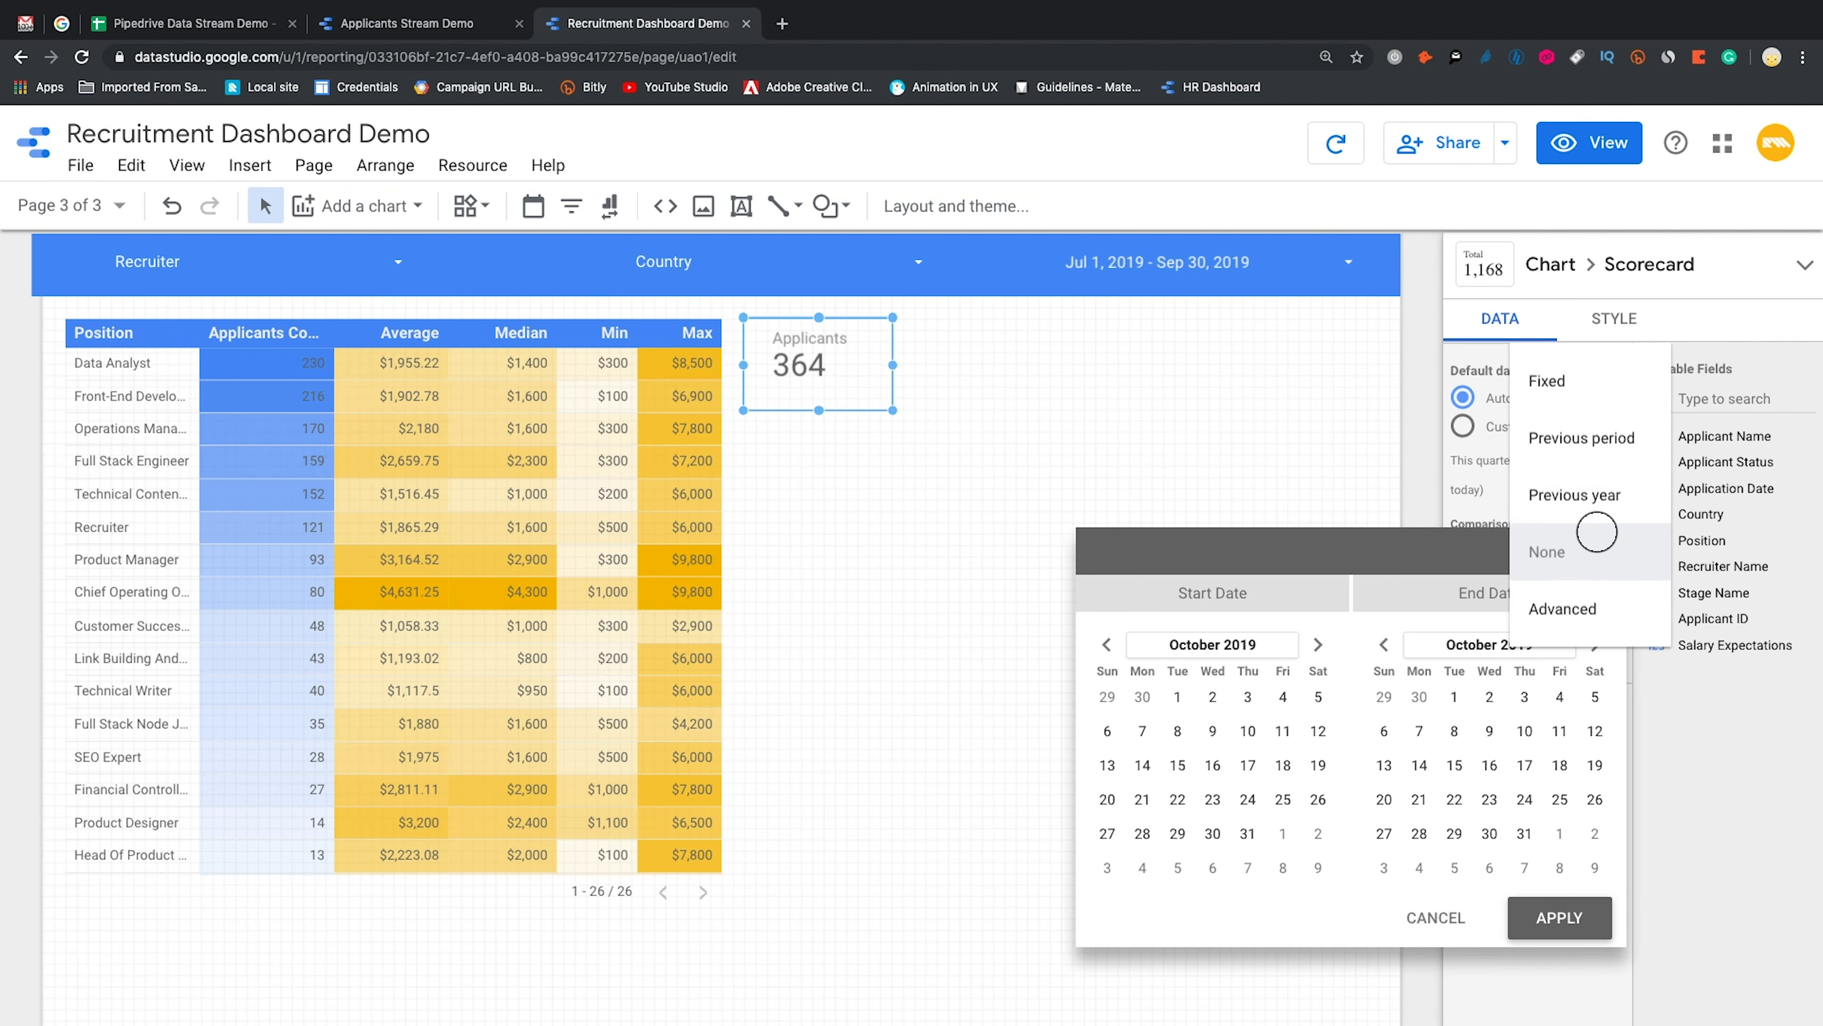
left_click(1515, 434)
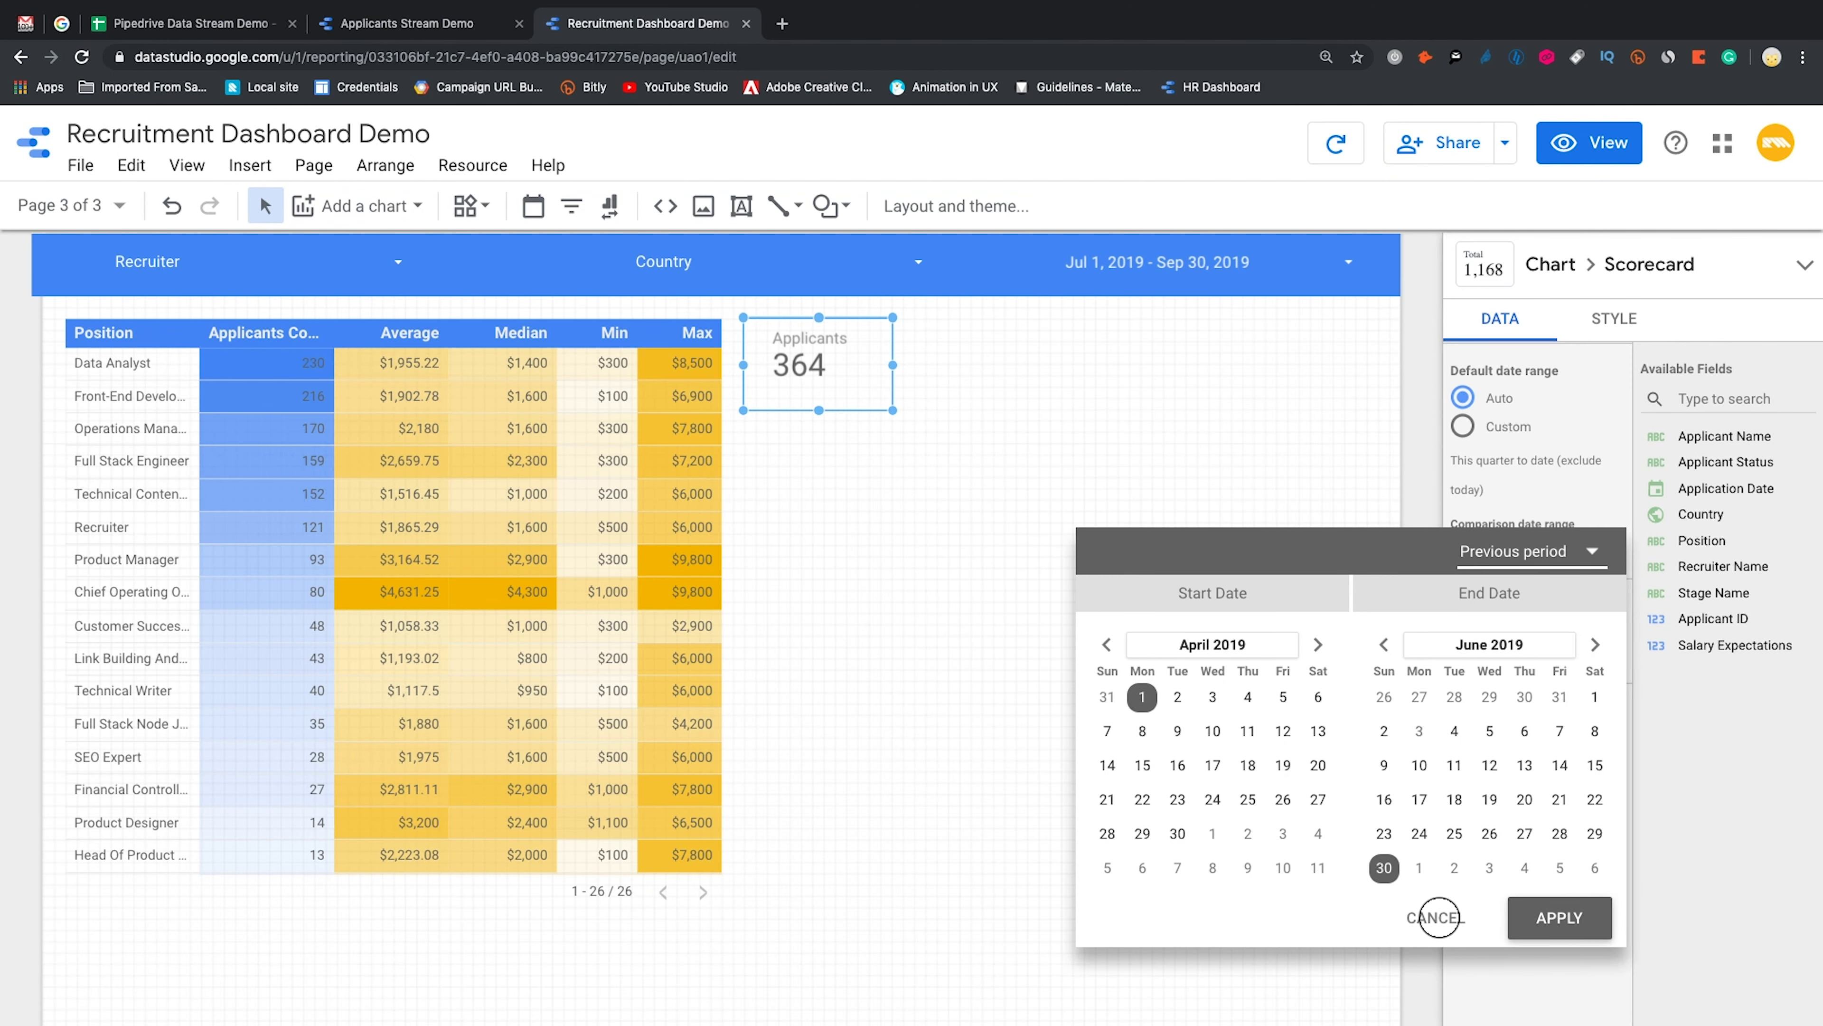
left_click(1537, 918)
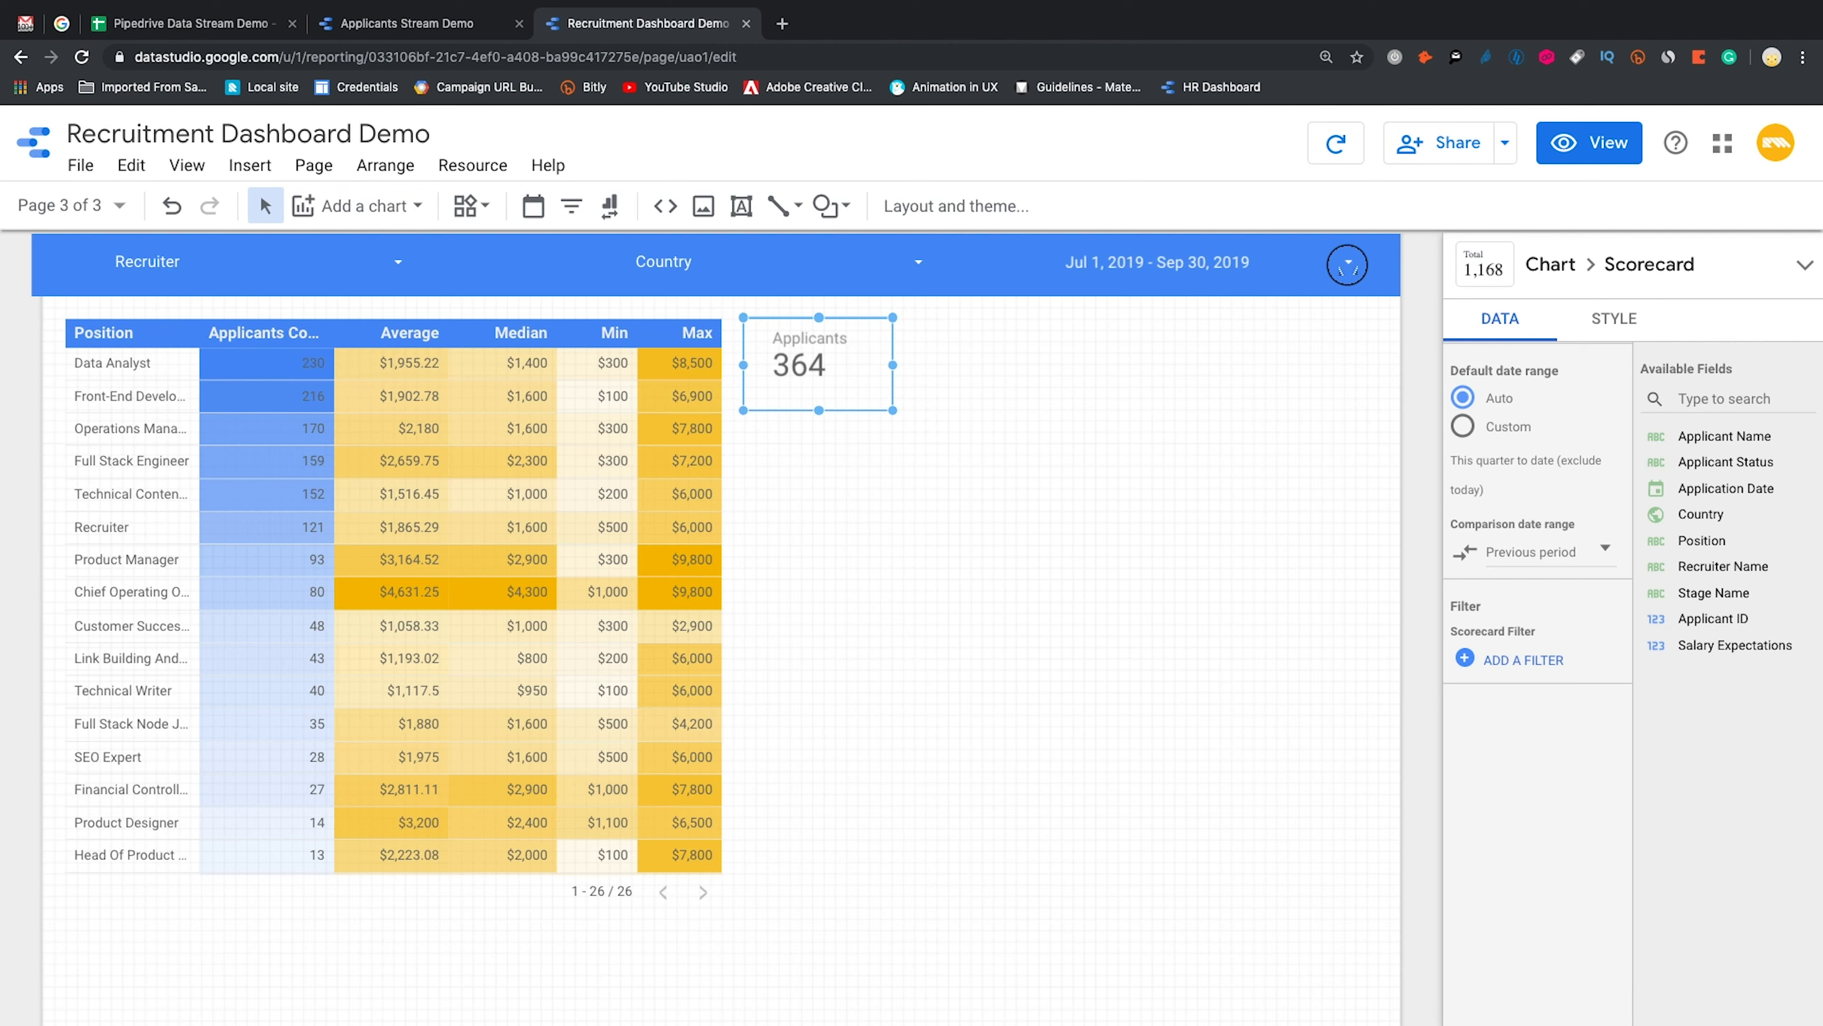
In view mode, set the report's date range to This year (all of 2019)
left_click(1343, 264)
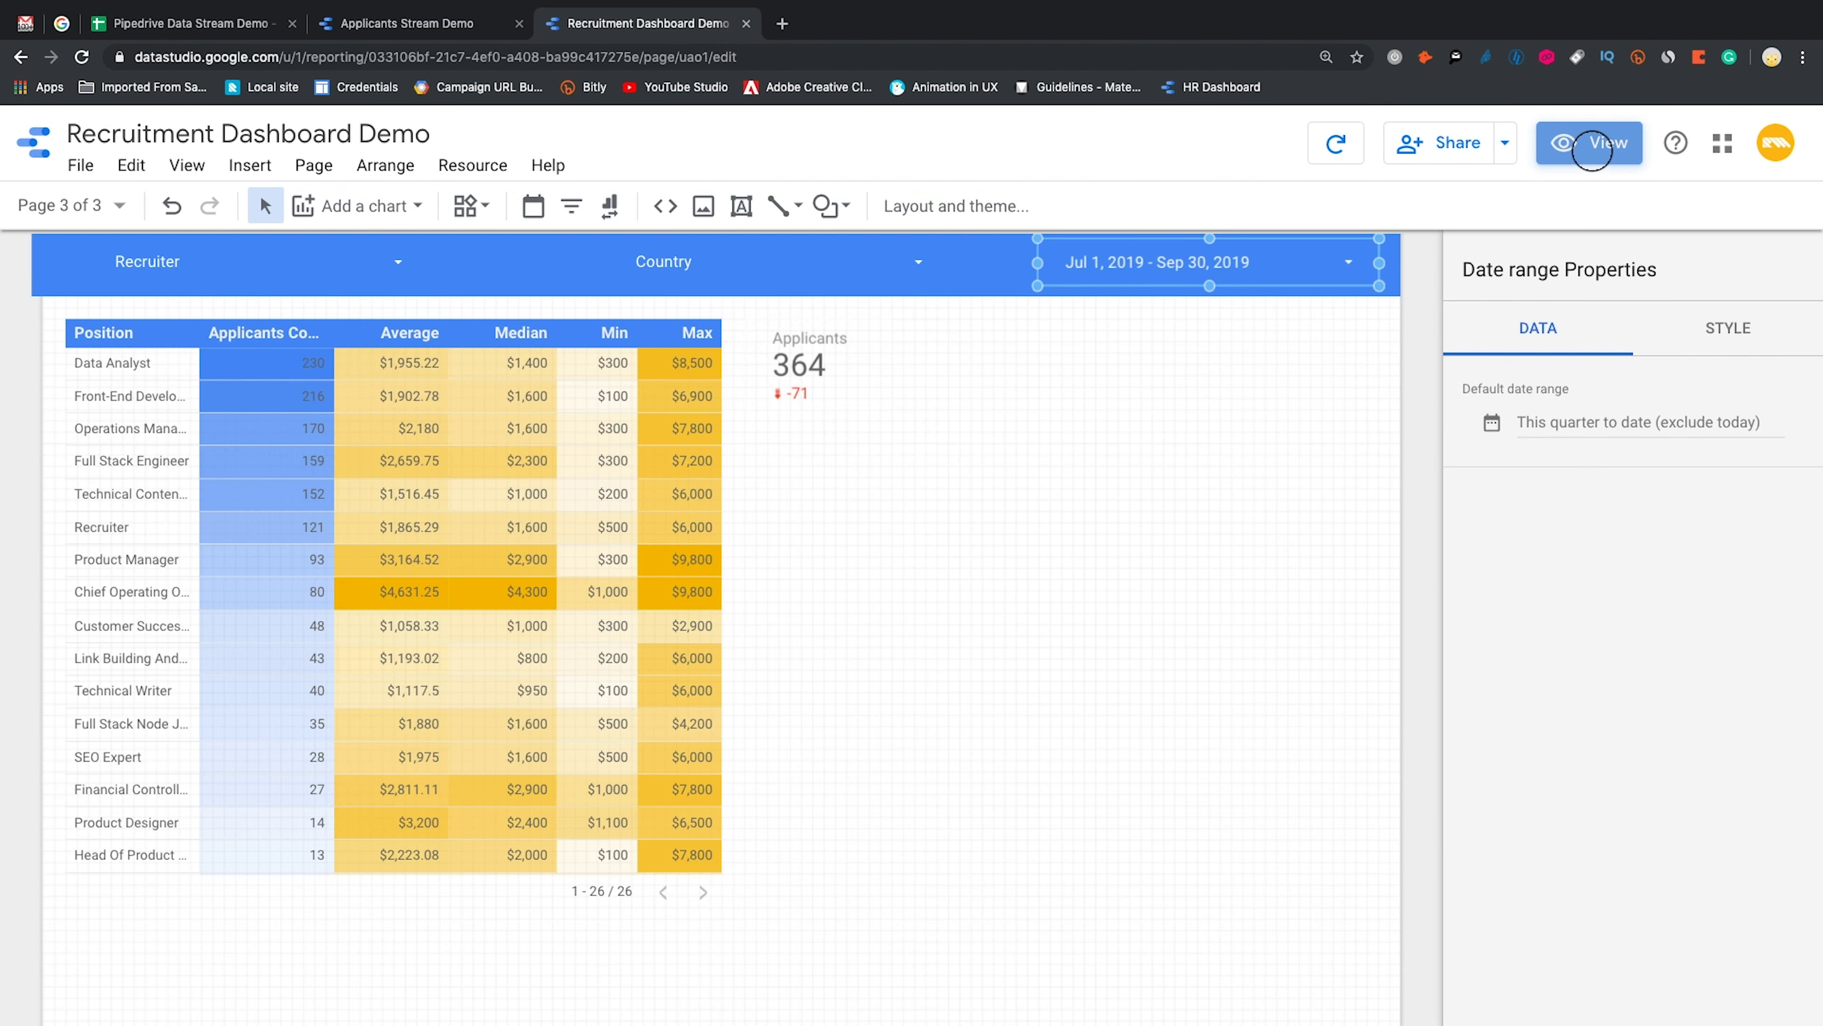
left_click(1590, 142)
left_click(1569, 214)
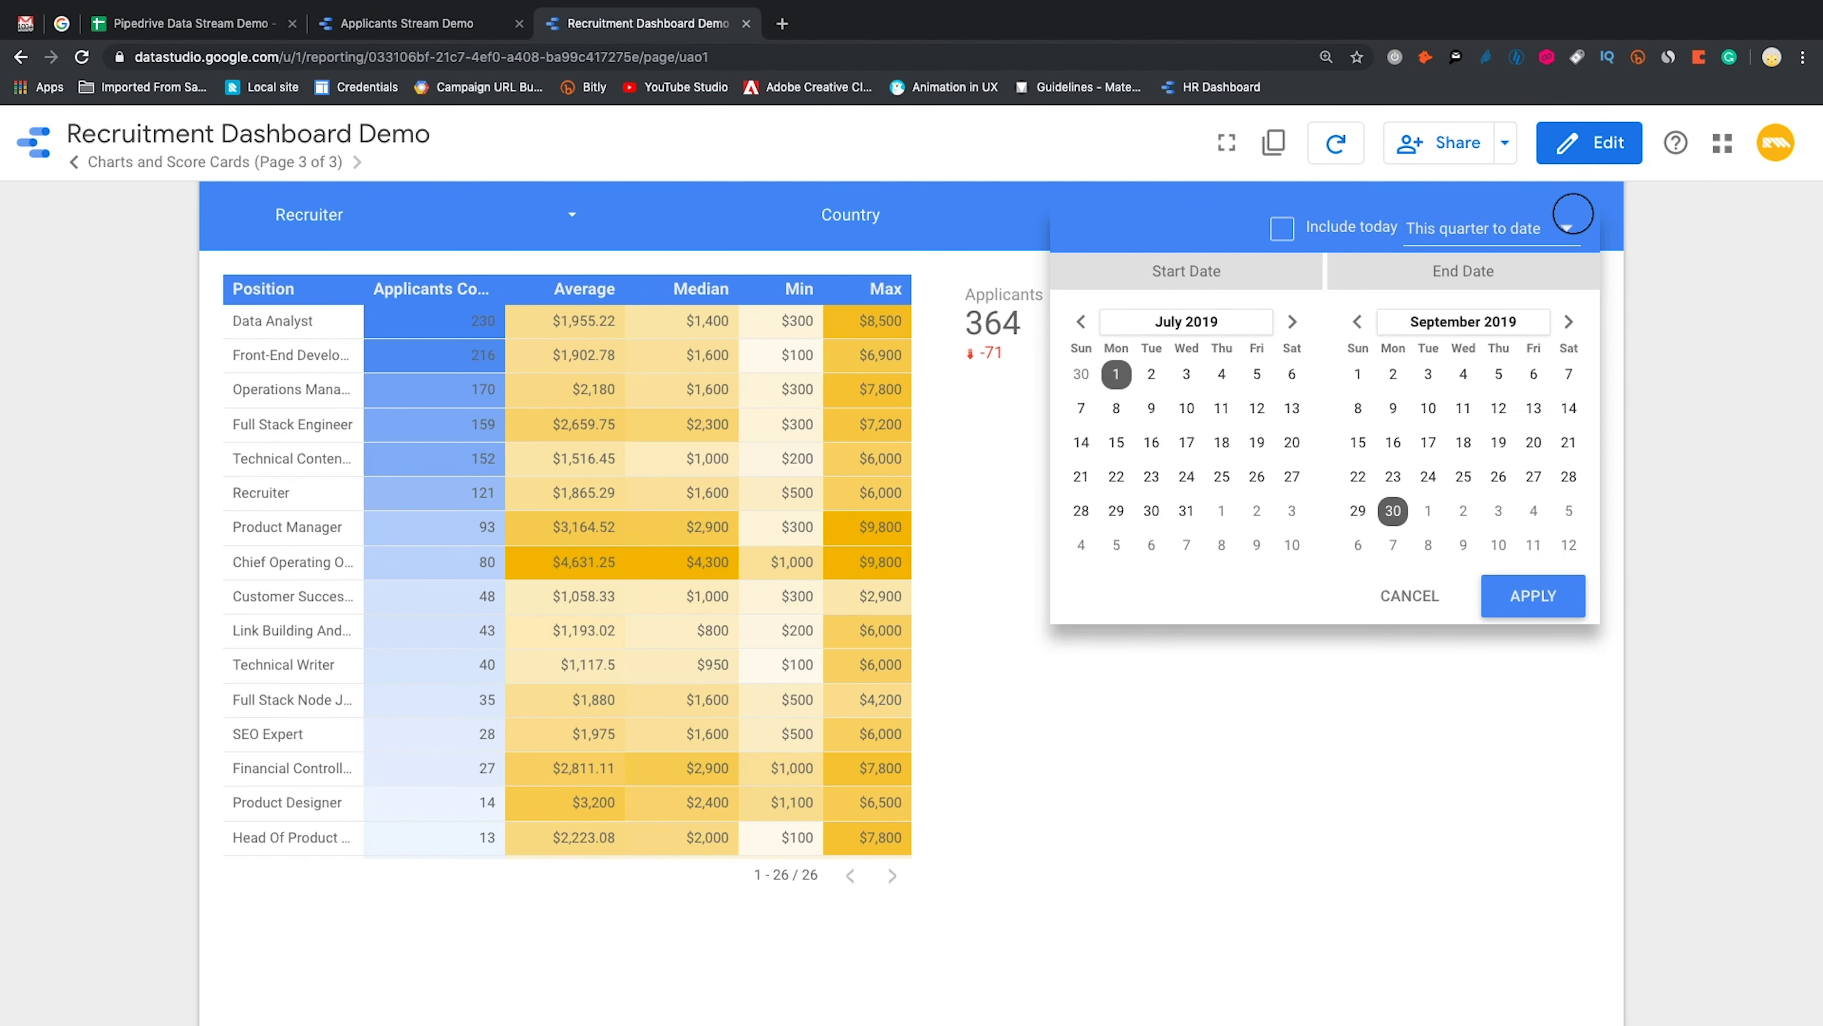
left_click(1570, 224)
left_click(1526, 391)
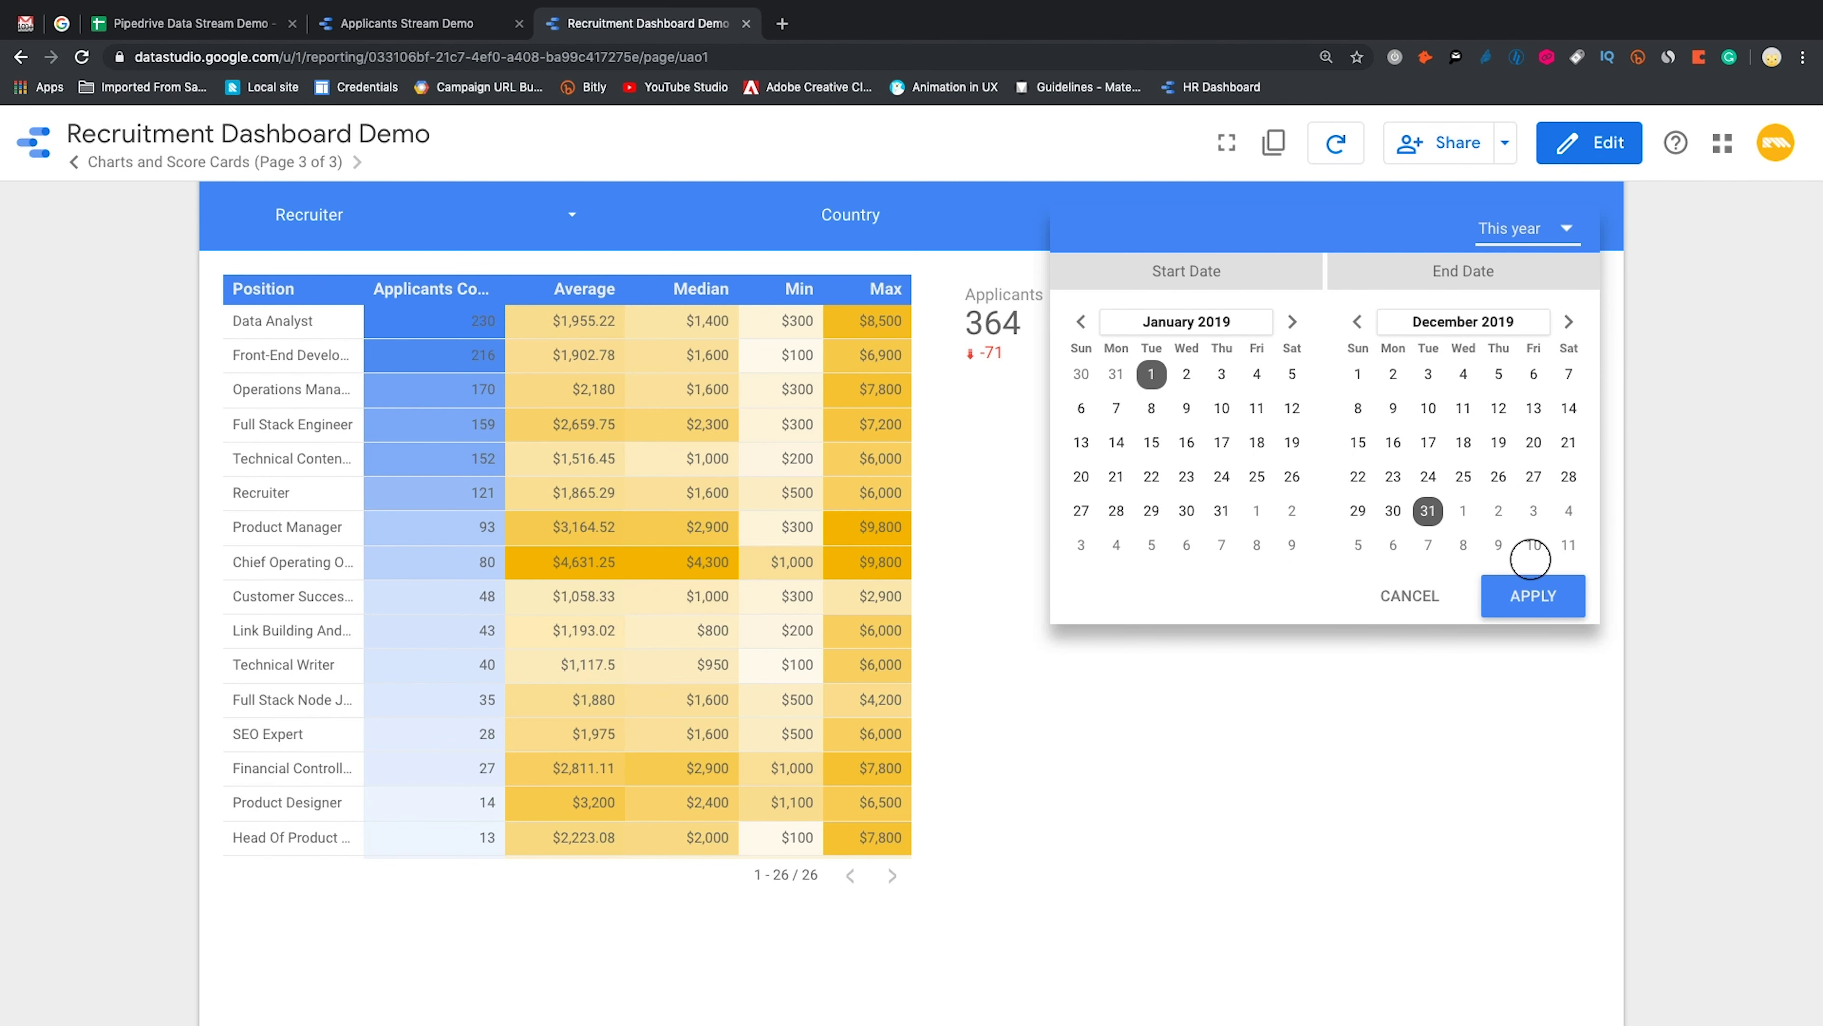
left_click(1533, 596)
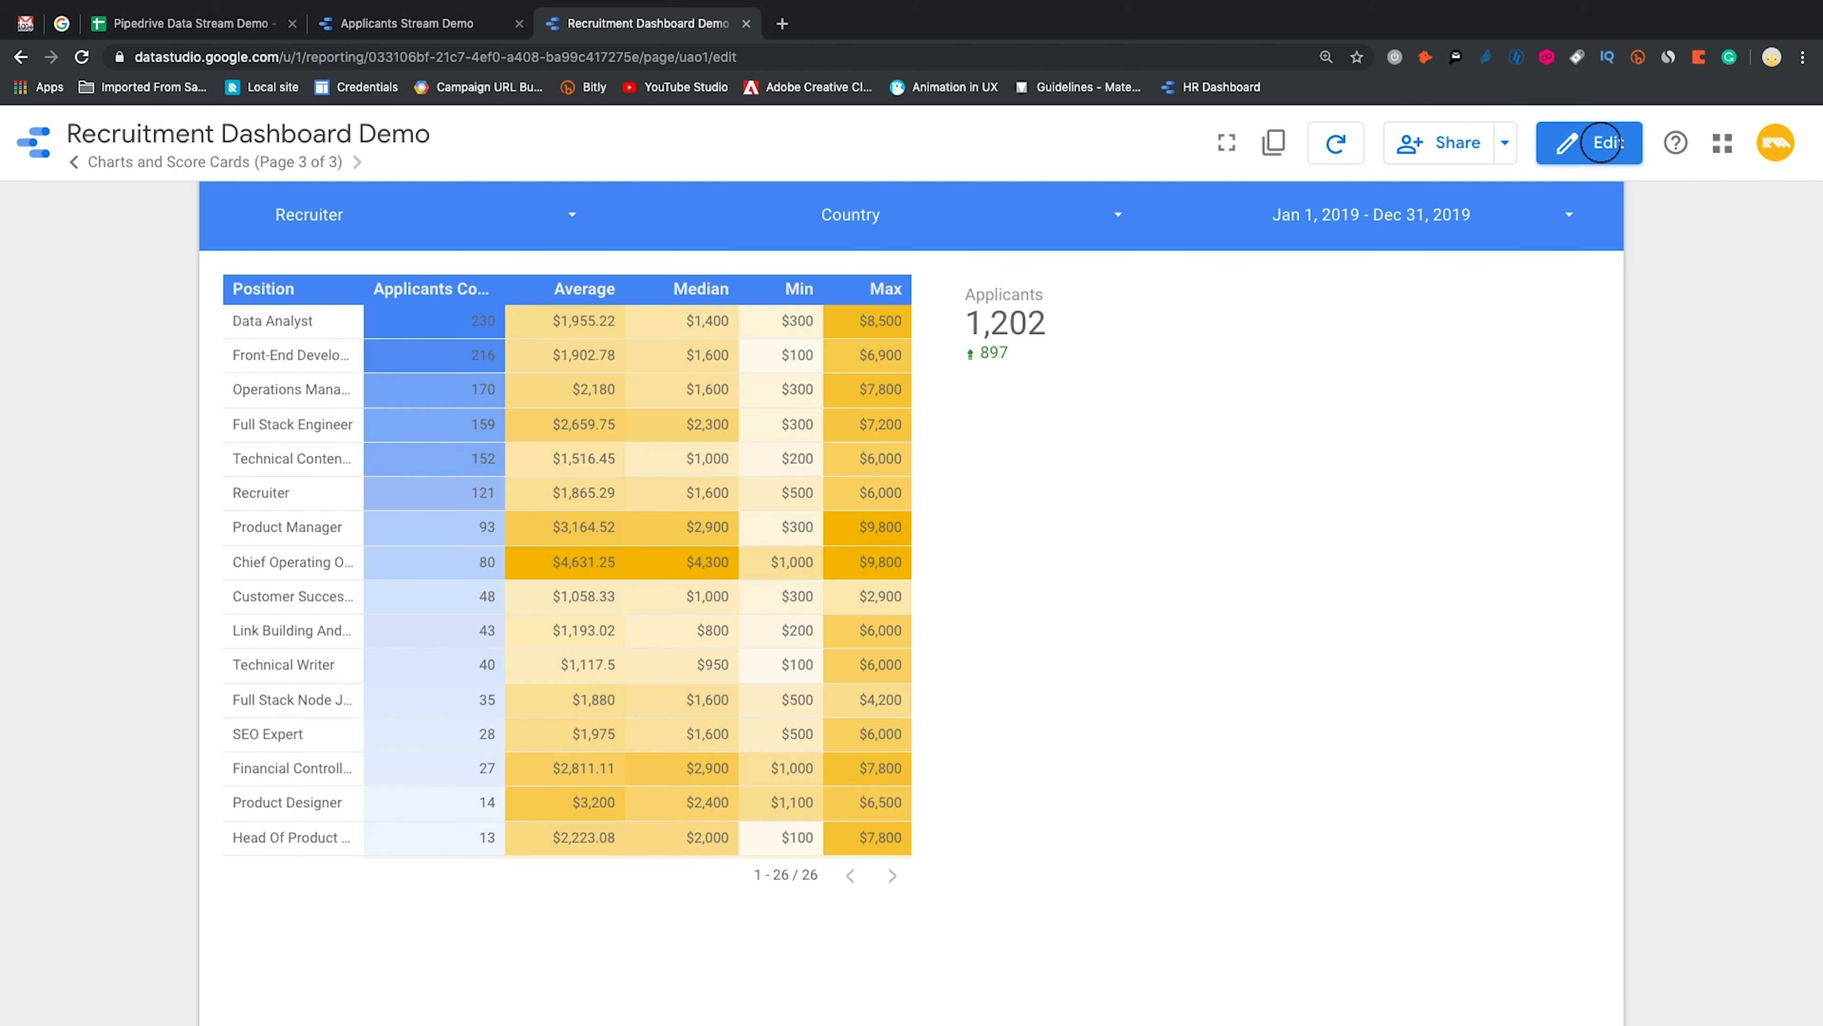
Back in edit mode, centre the scorecard's metric name, value and comparison figure
left_click(1601, 142)
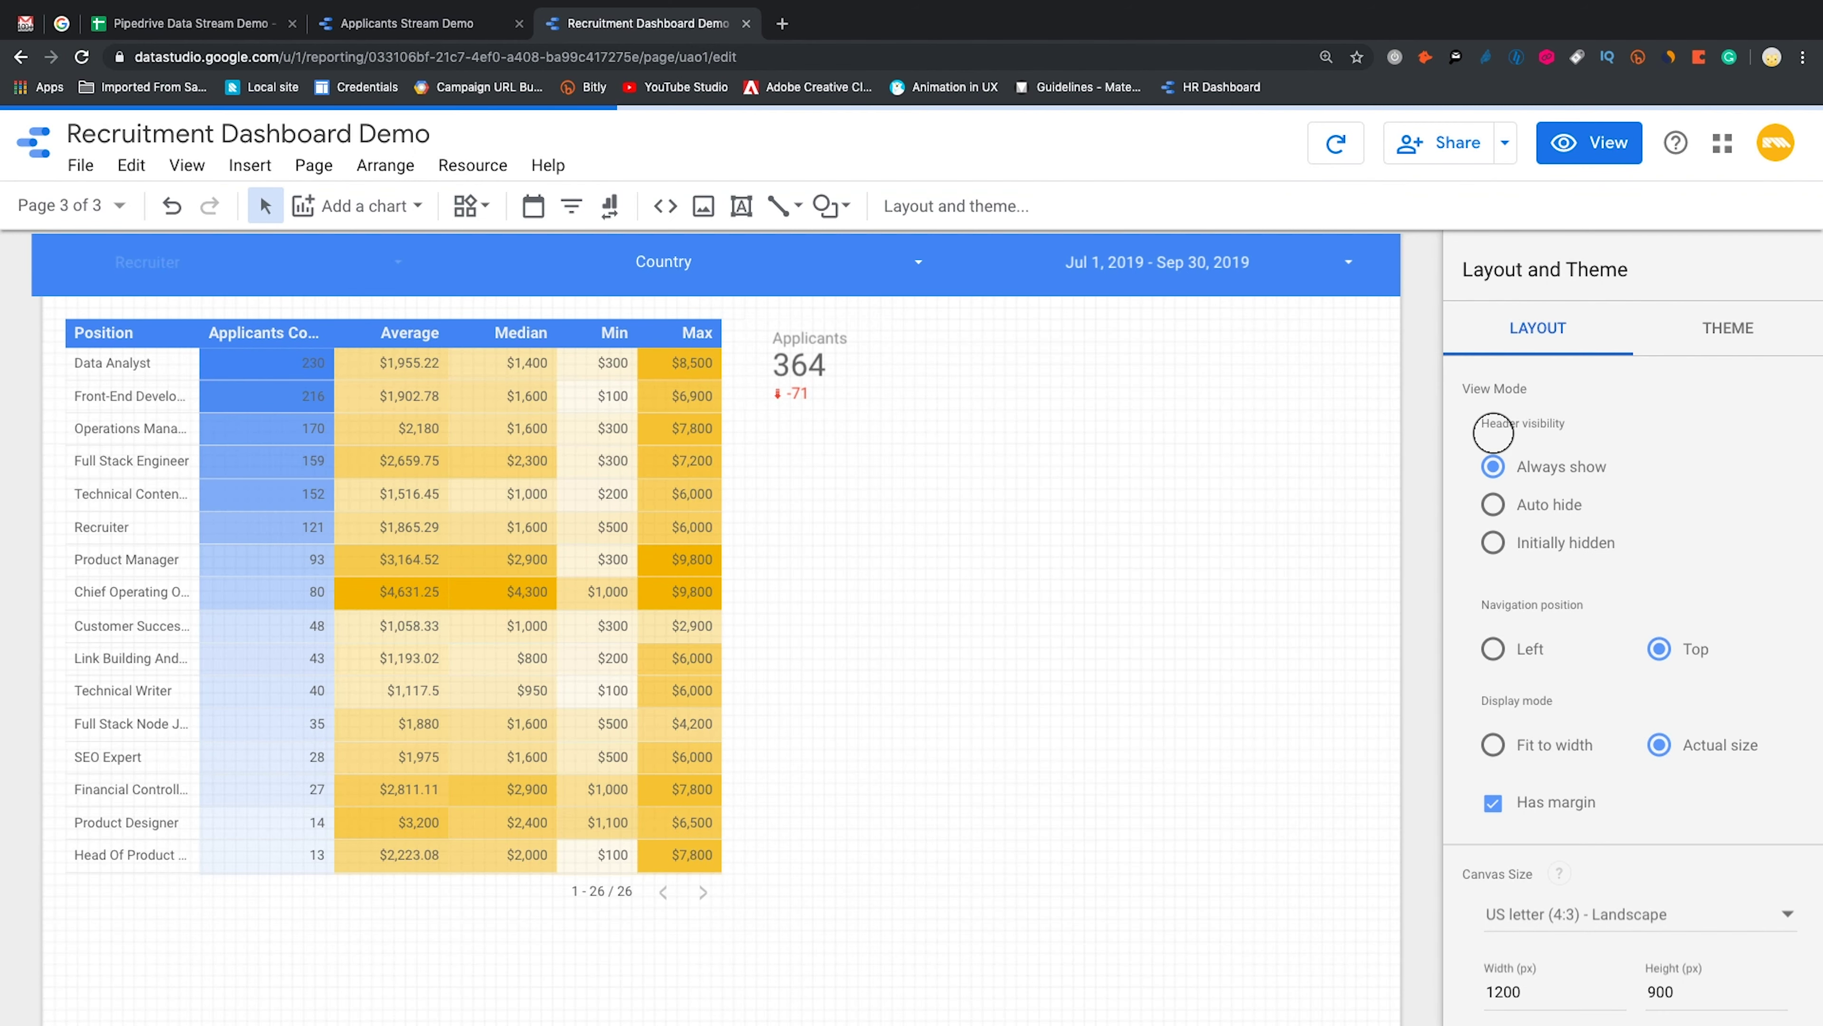
scroll(1663, 722, "down", 2)
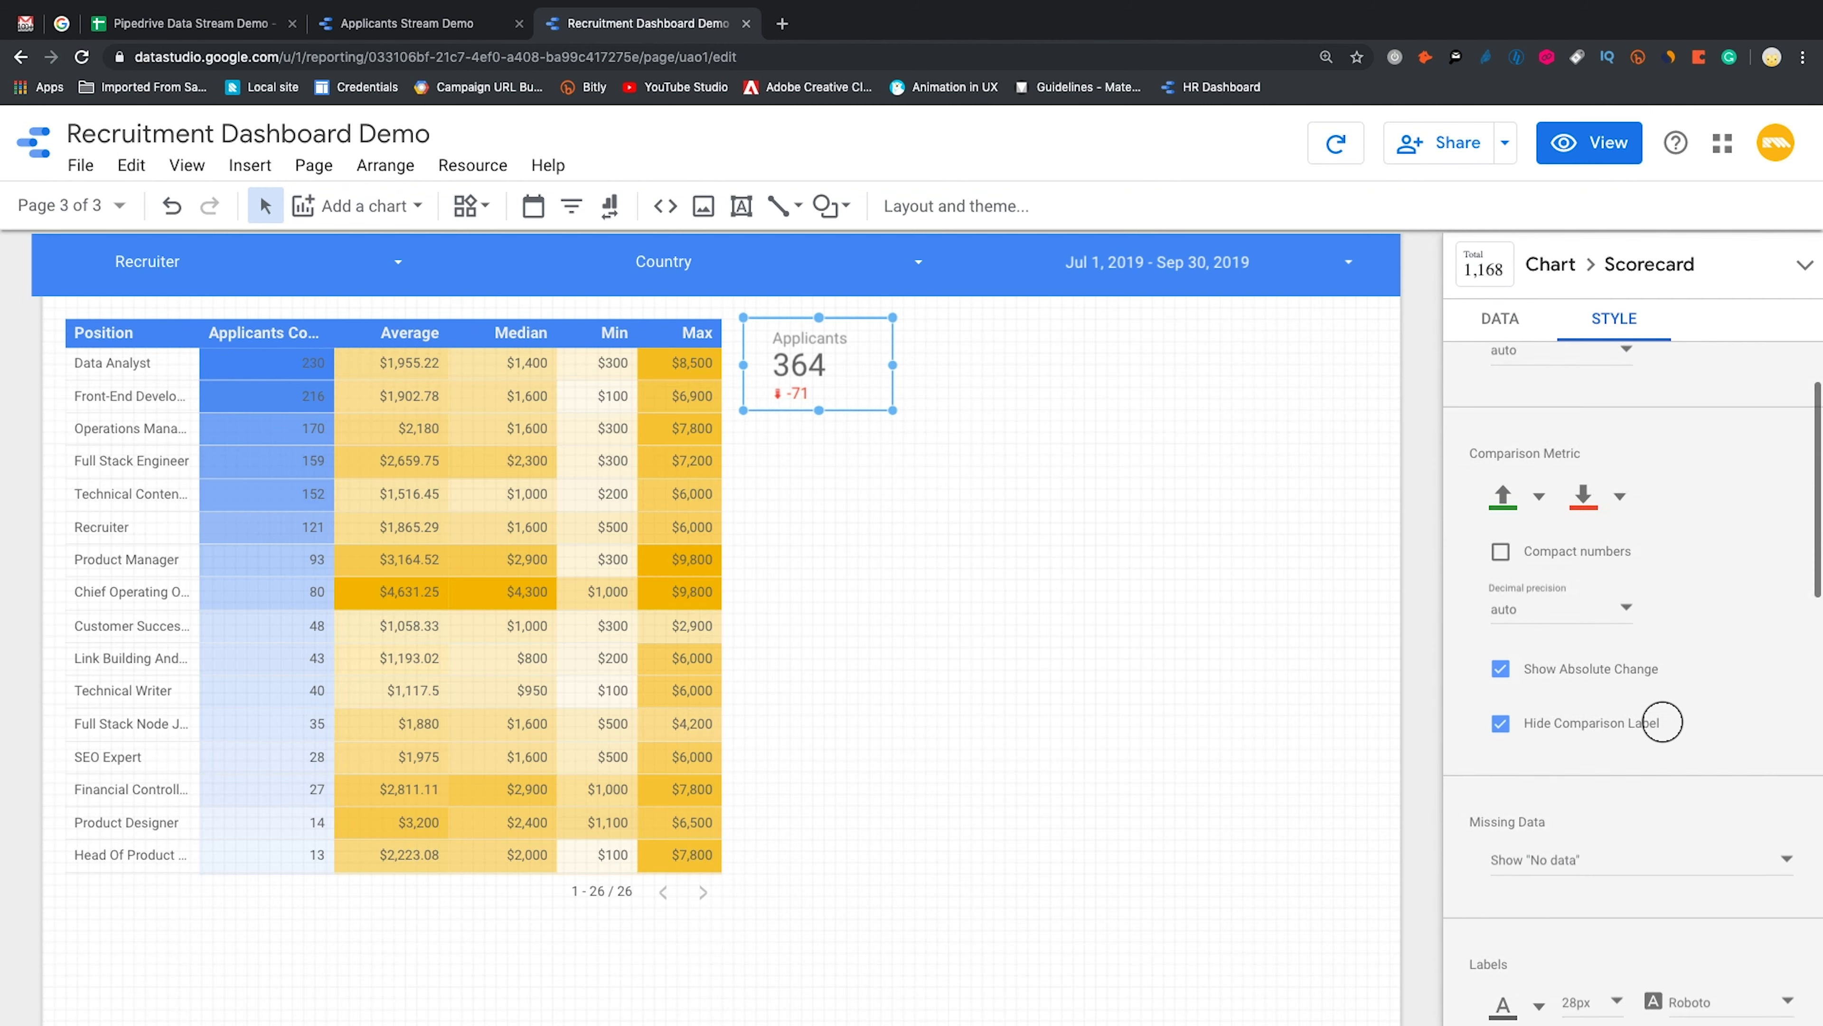
scroll(1663, 721, "down", 4)
scroll(1662, 721, "up", 3)
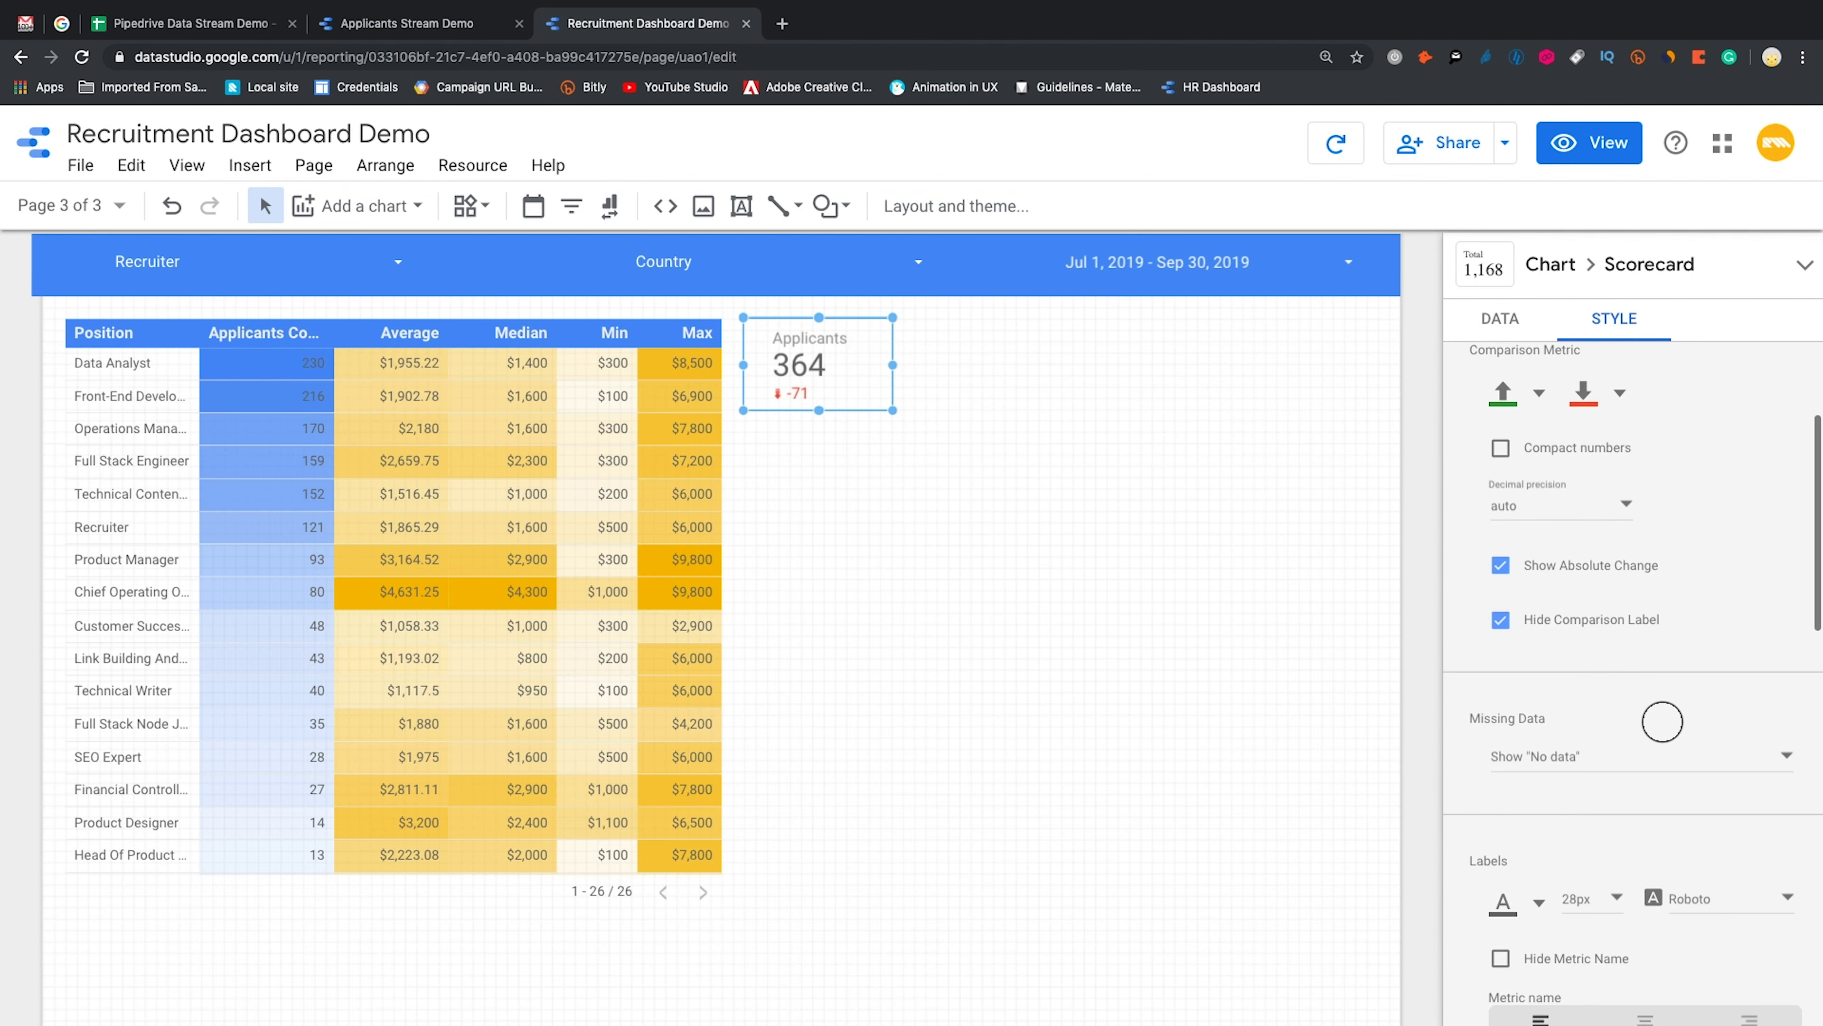
scroll(1514, 693, "up", 2)
scroll(1758, 682, "down", 3)
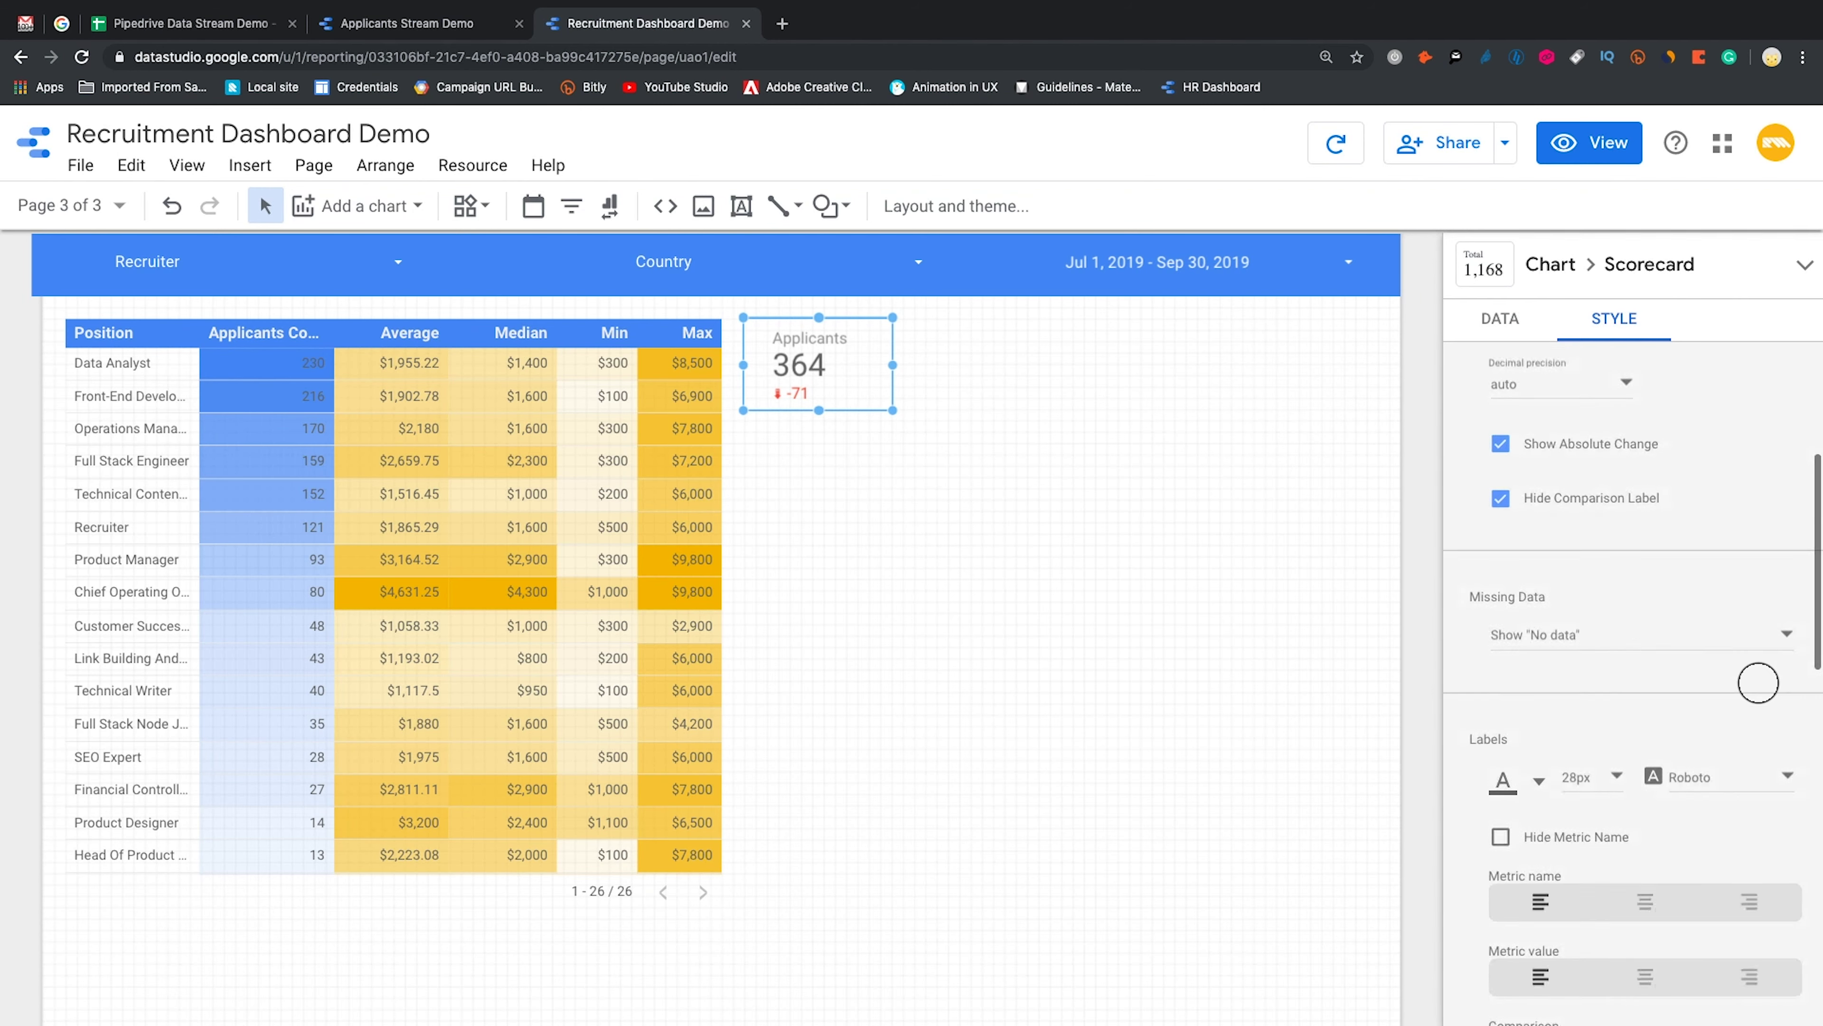
scroll(1758, 682, "down", 3)
left_click(1645, 642)
left_click(1645, 717)
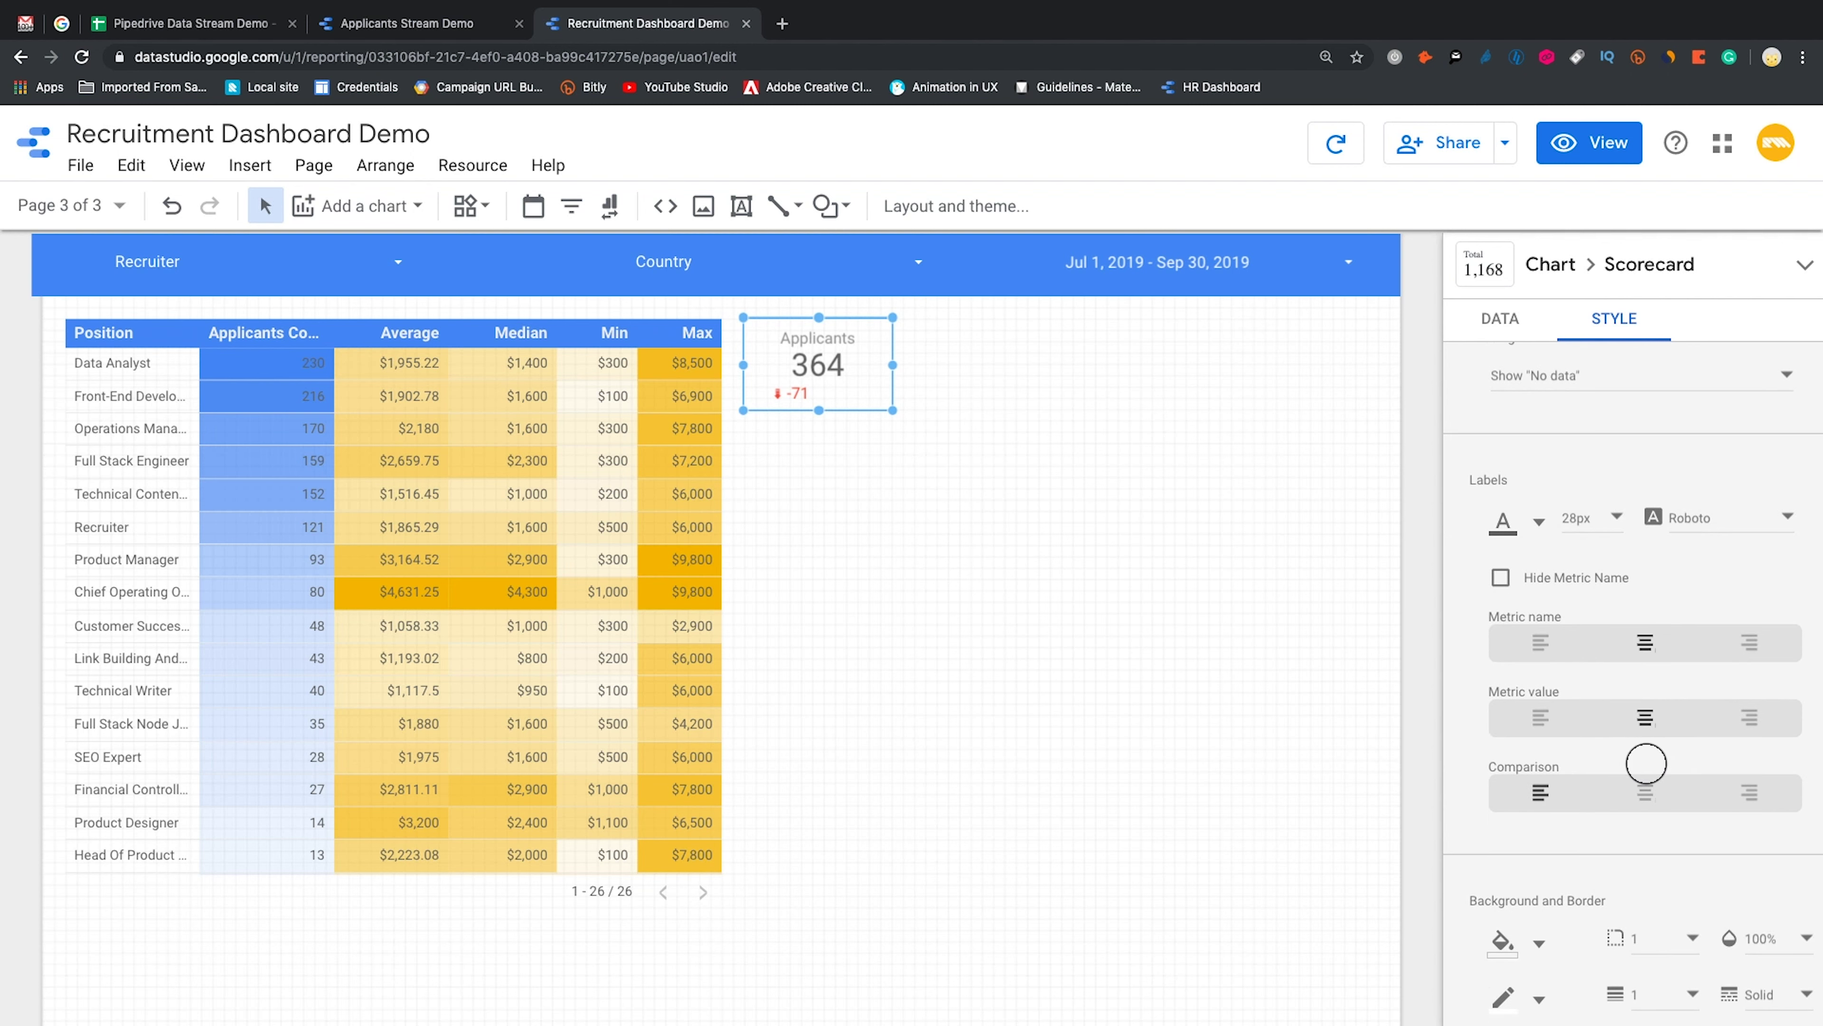
left_click(1646, 792)
Give the scorecard a green, dashed border
scroll(1645, 792, "down", 3)
left_click(1540, 796)
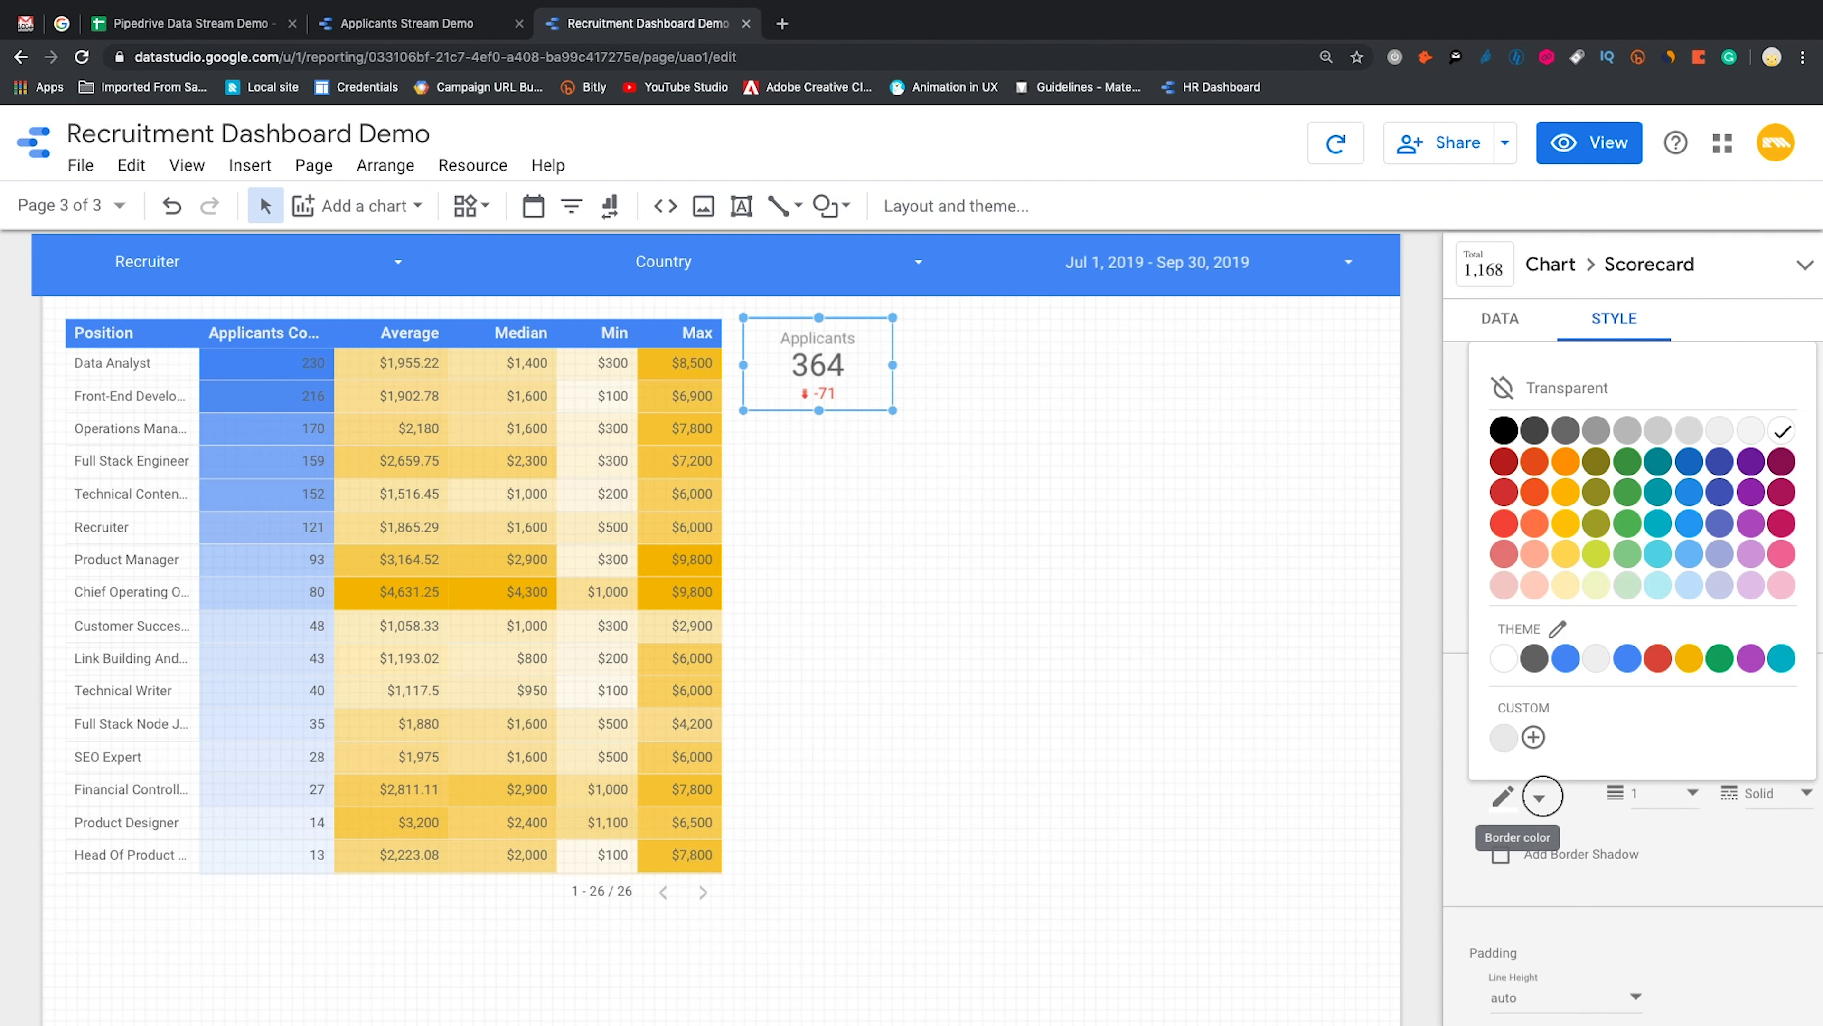
left_click(1719, 658)
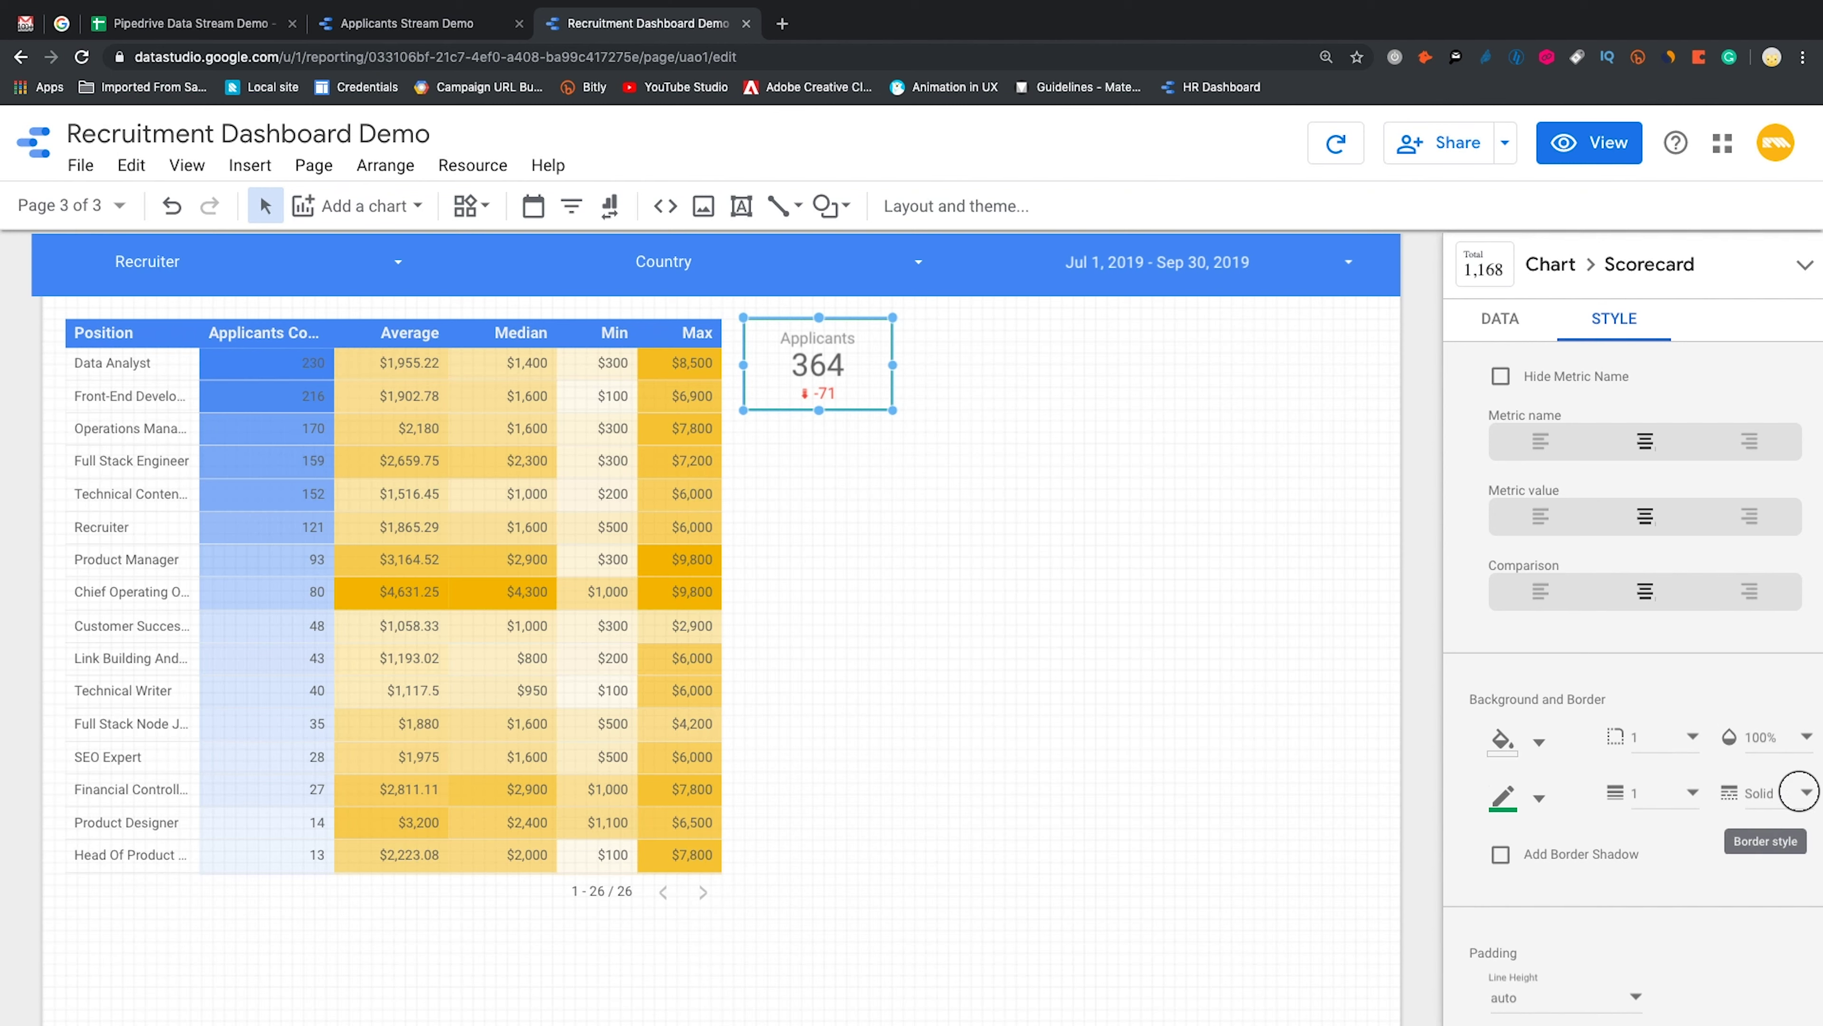
left_click(1799, 792)
left_click(1673, 847)
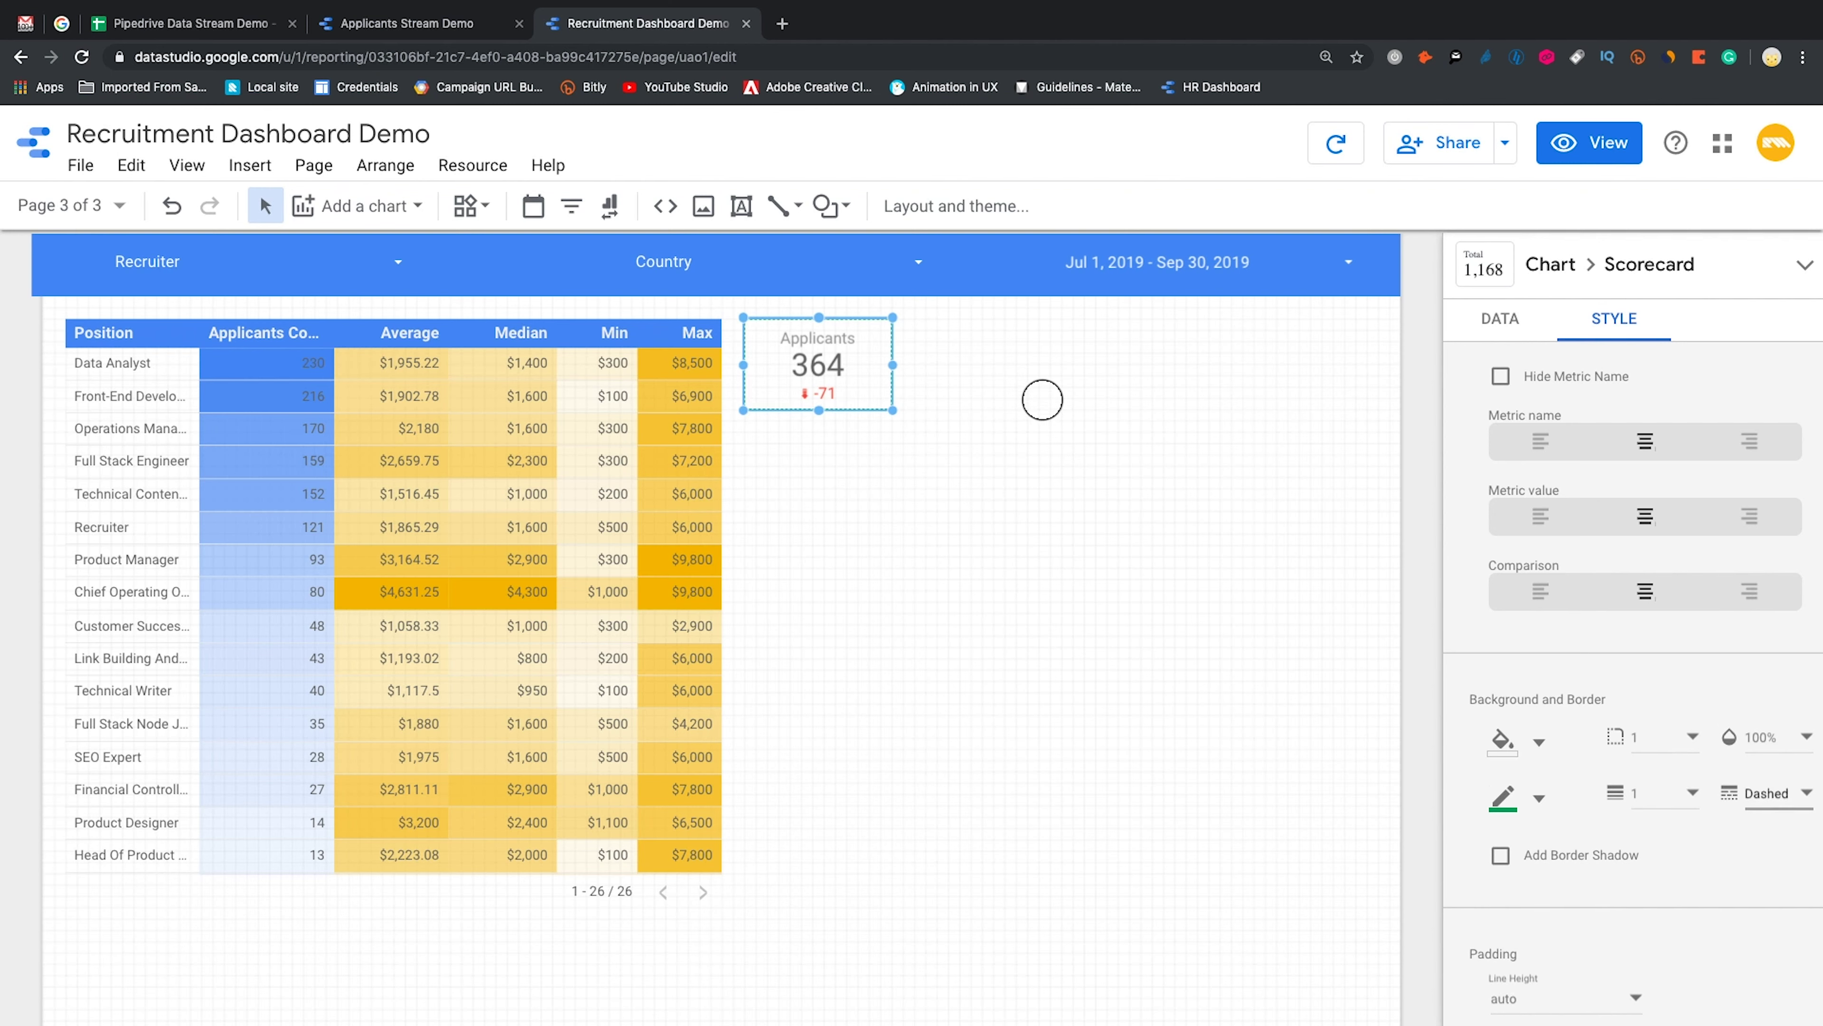
Drag the scorecard's right edge left to make it slightly narrower
left_click(934, 395)
left_click(892, 362)
left_click_drag(892, 365, 868, 365)
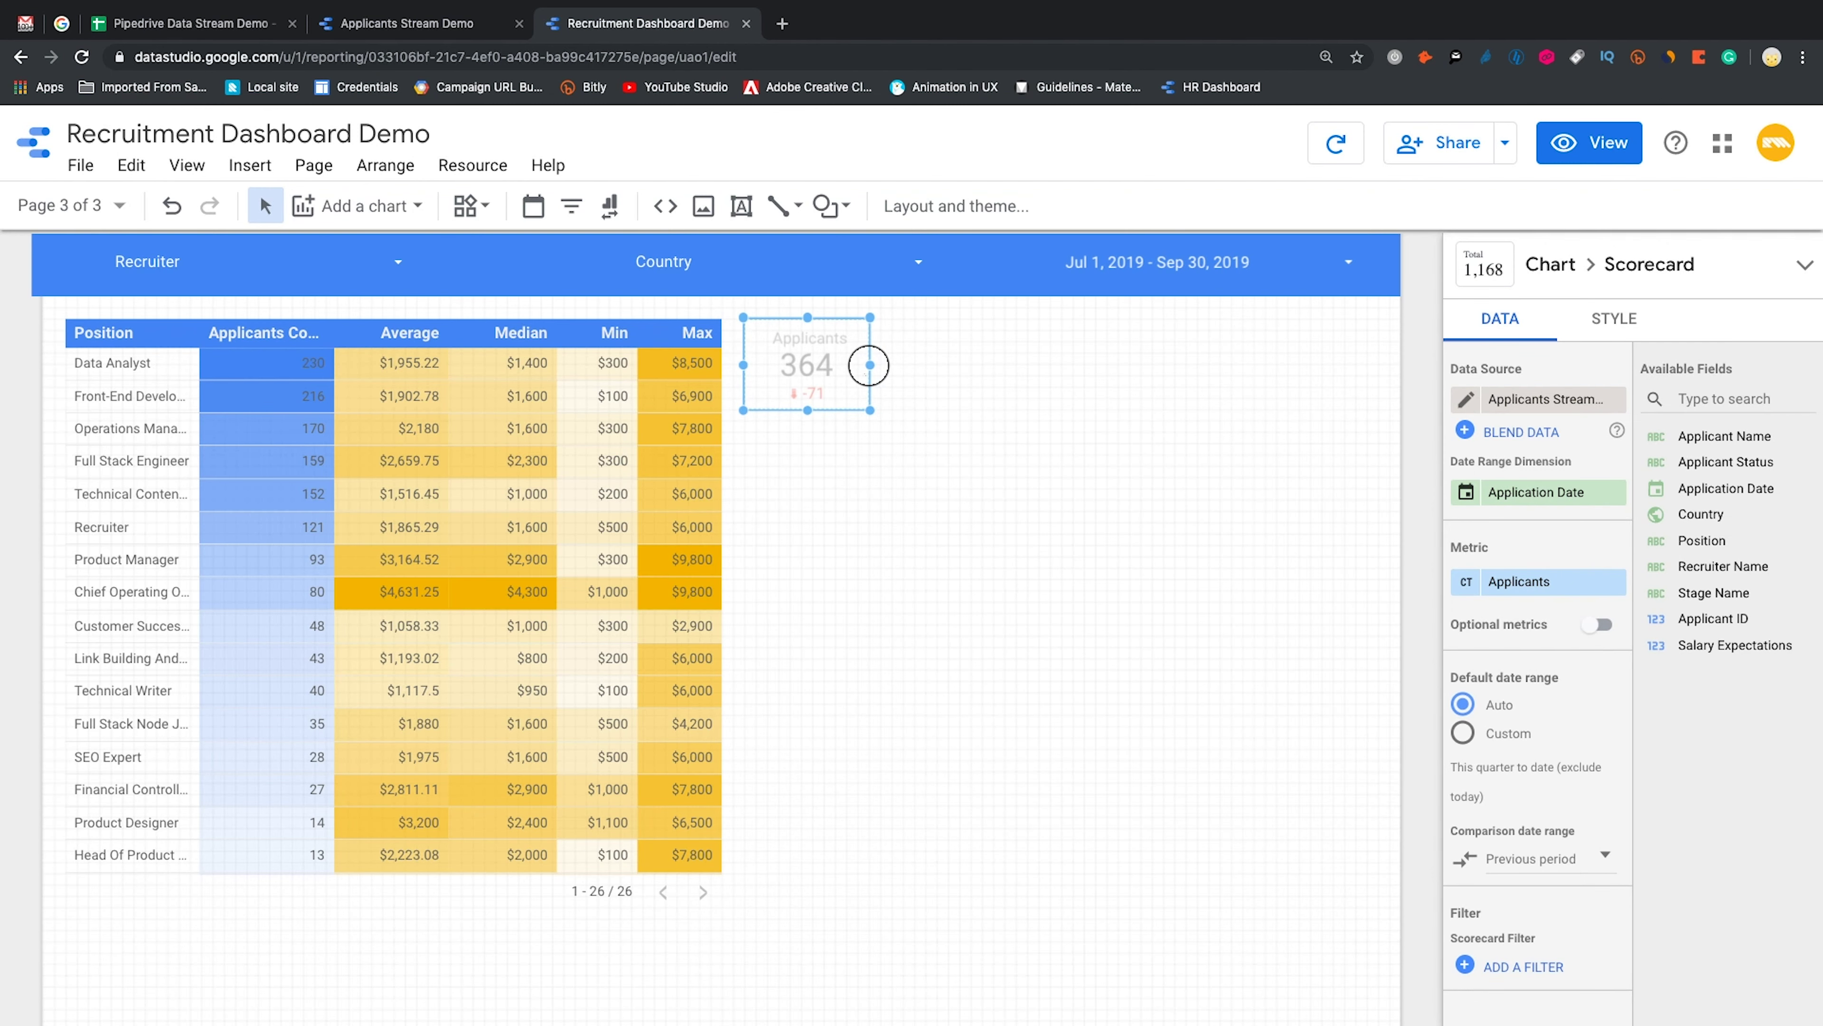
left_click(944, 403)
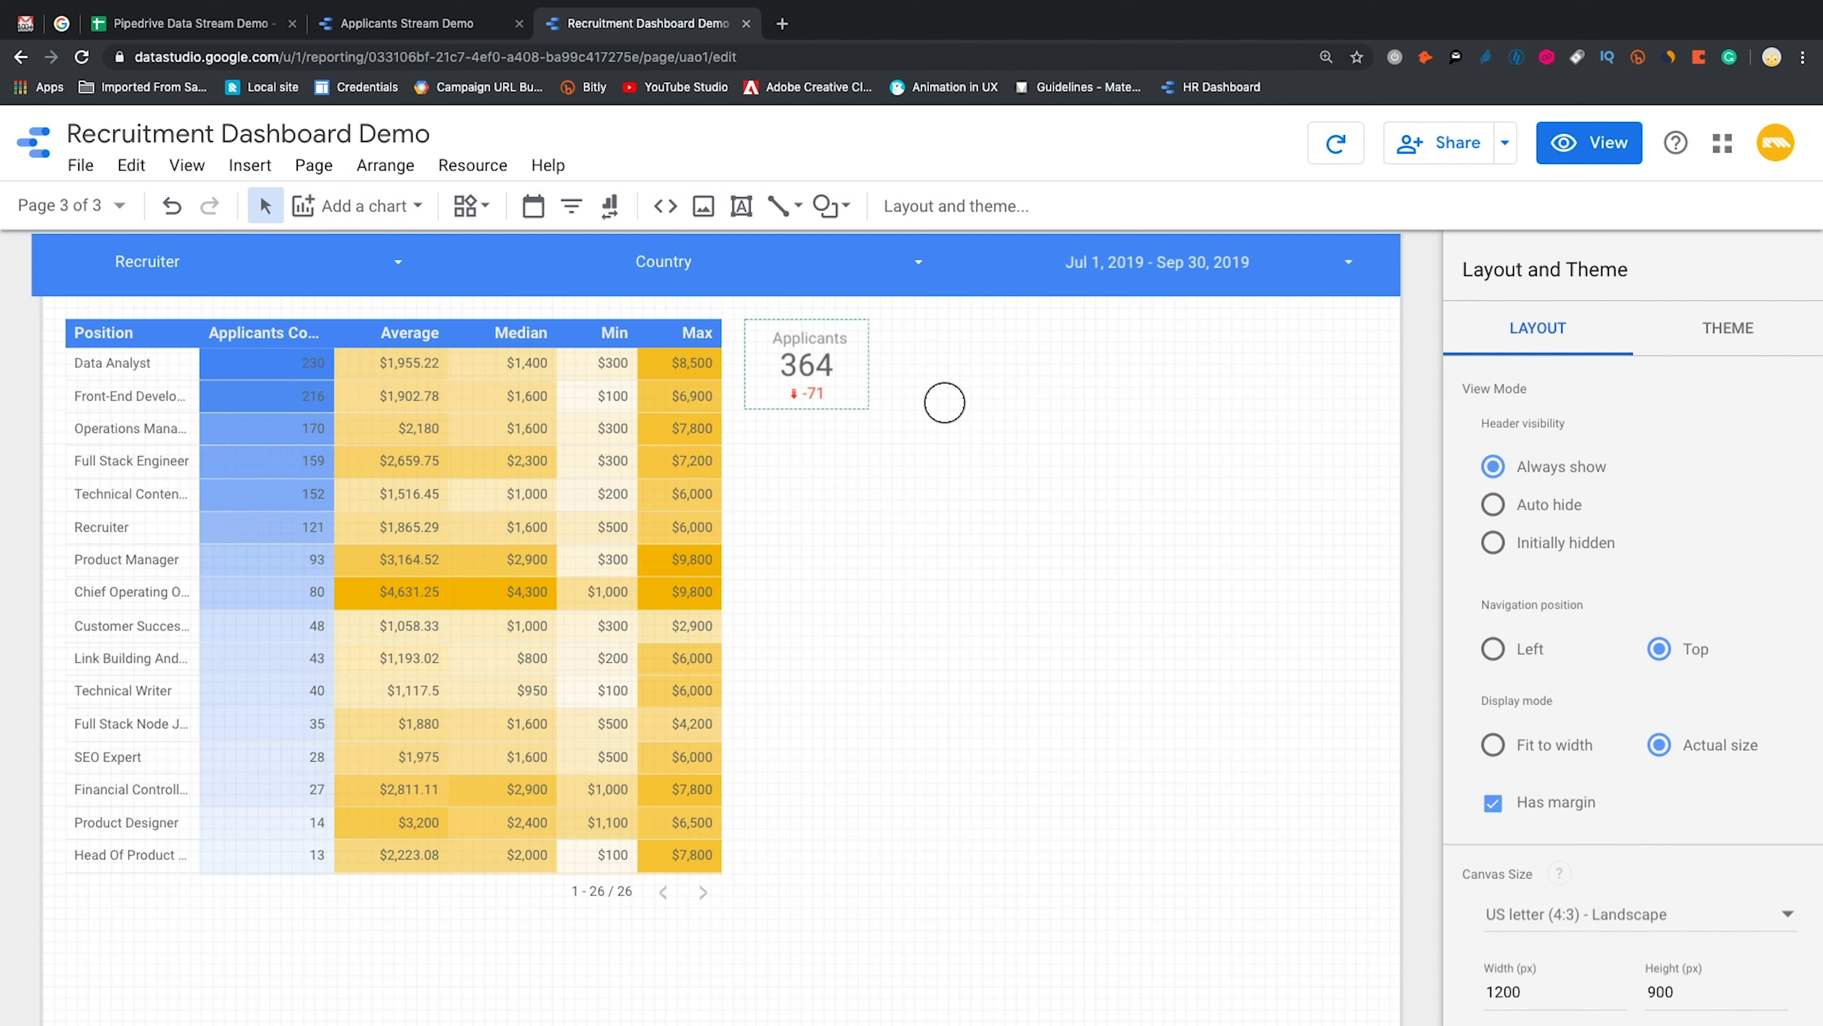
Draw a treemap right of the table, below the scorecard, counting Applicant IDs
left_click(361, 208)
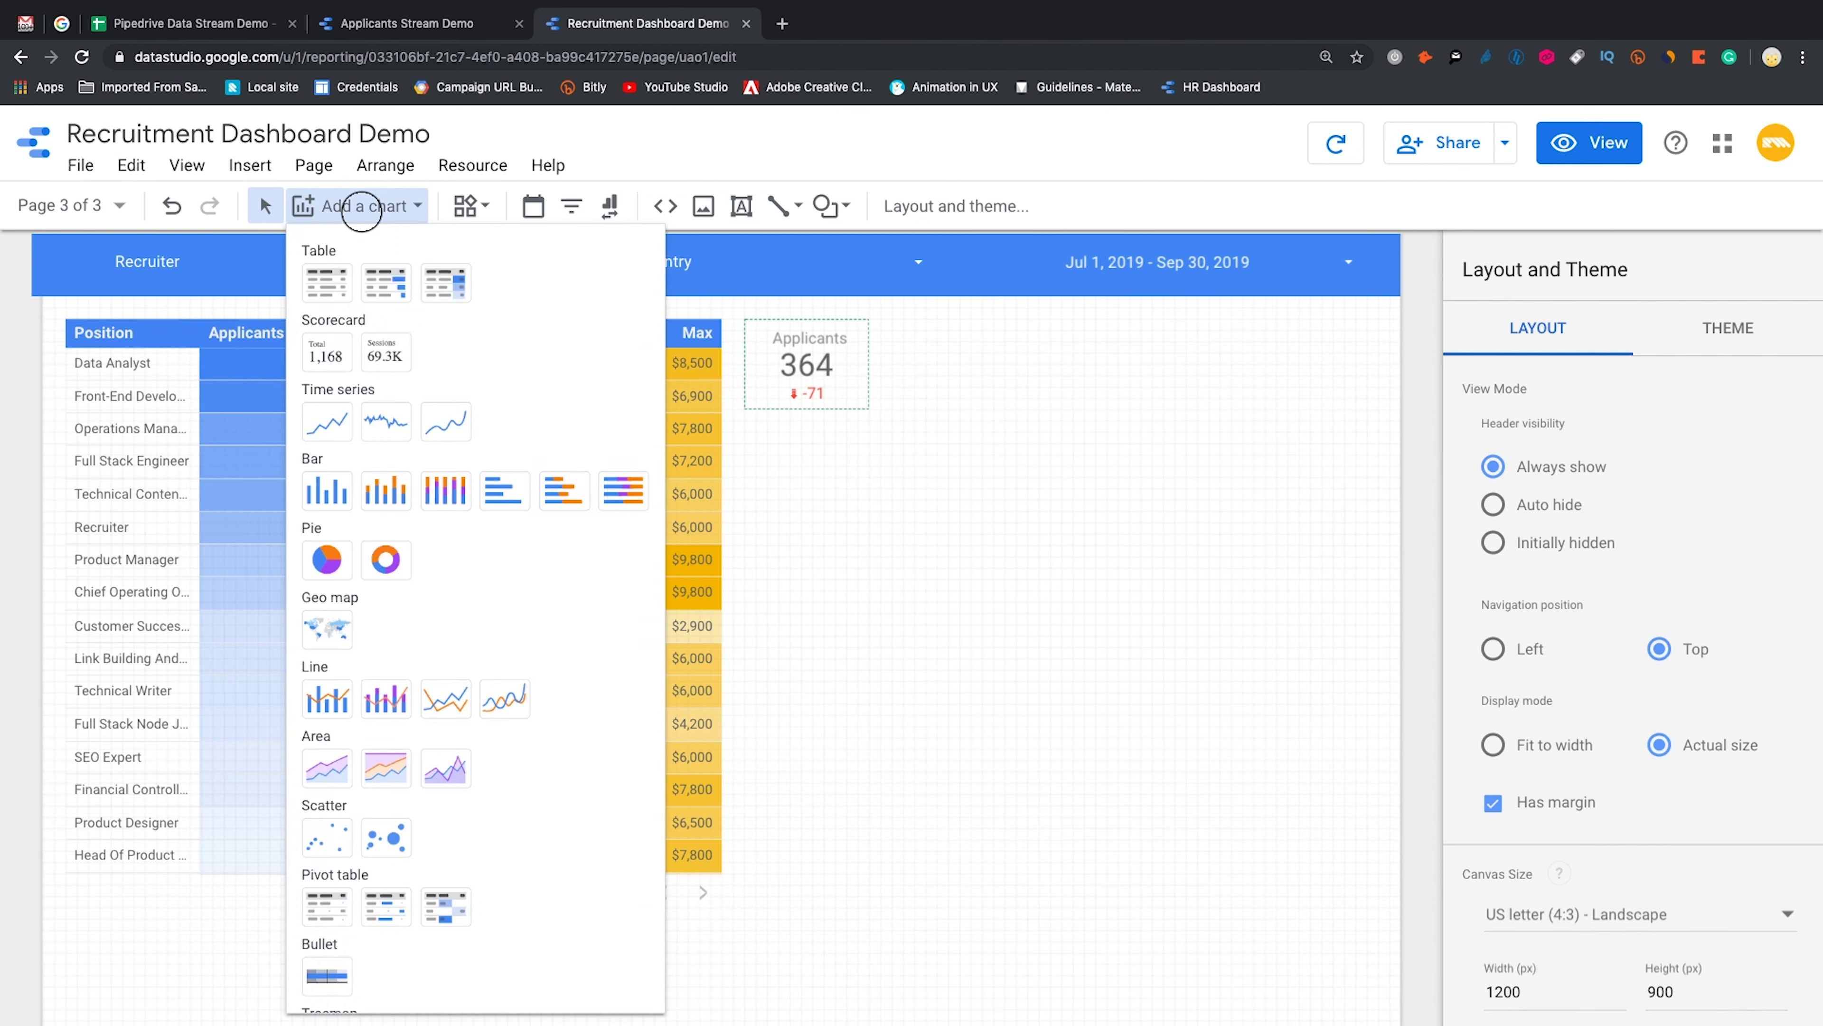
scroll(391, 484, "down", 2)
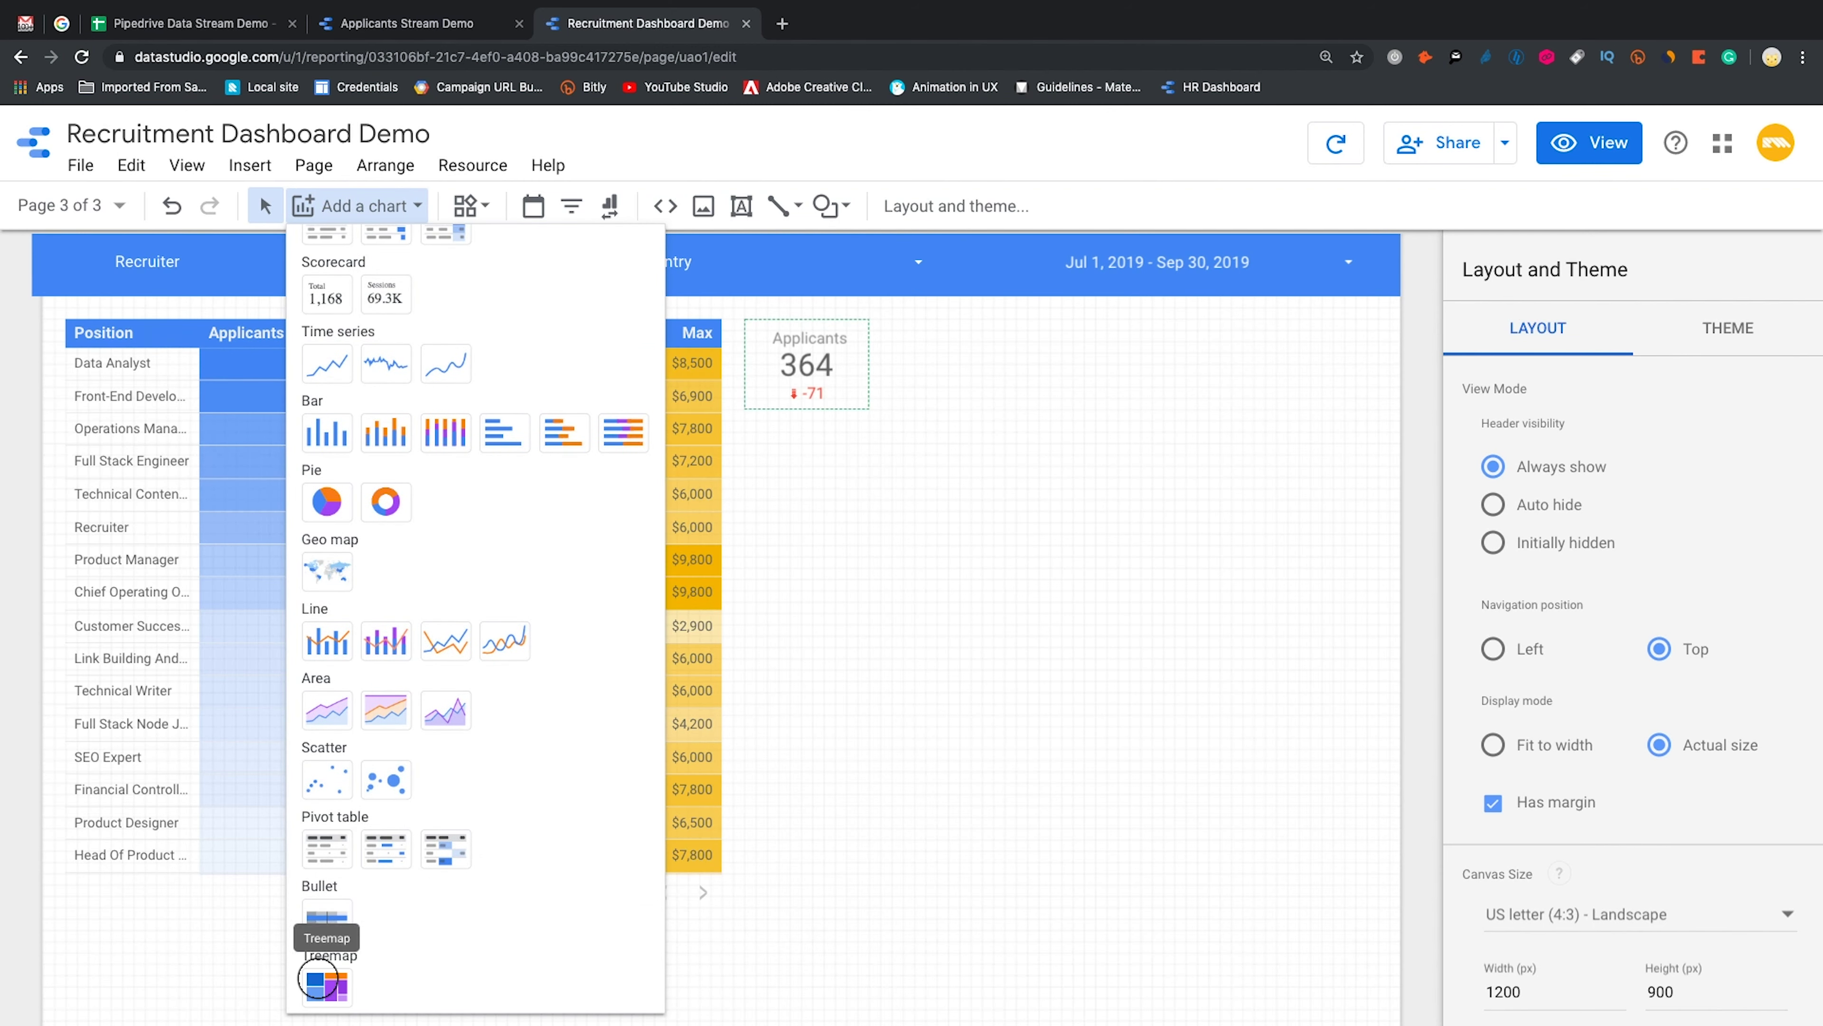
left_click(345, 965)
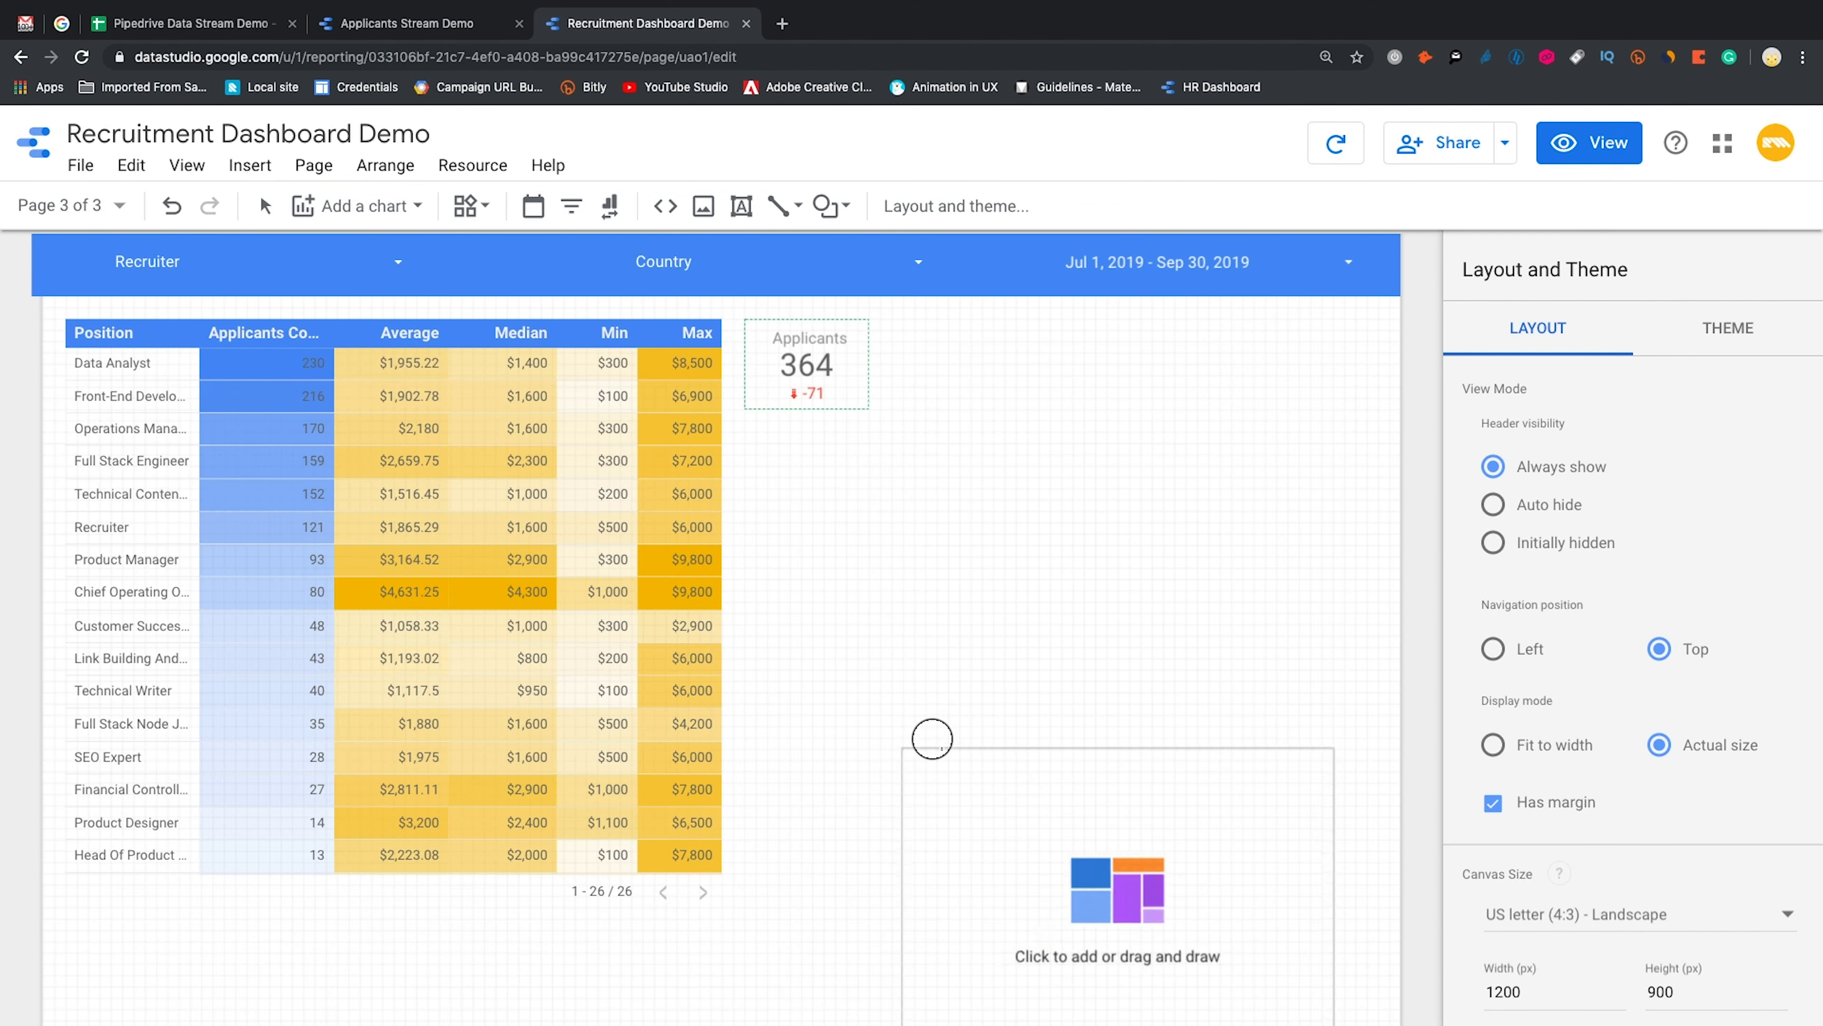
left_click_drag(743, 431, 1348, 727)
left_click(1536, 406)
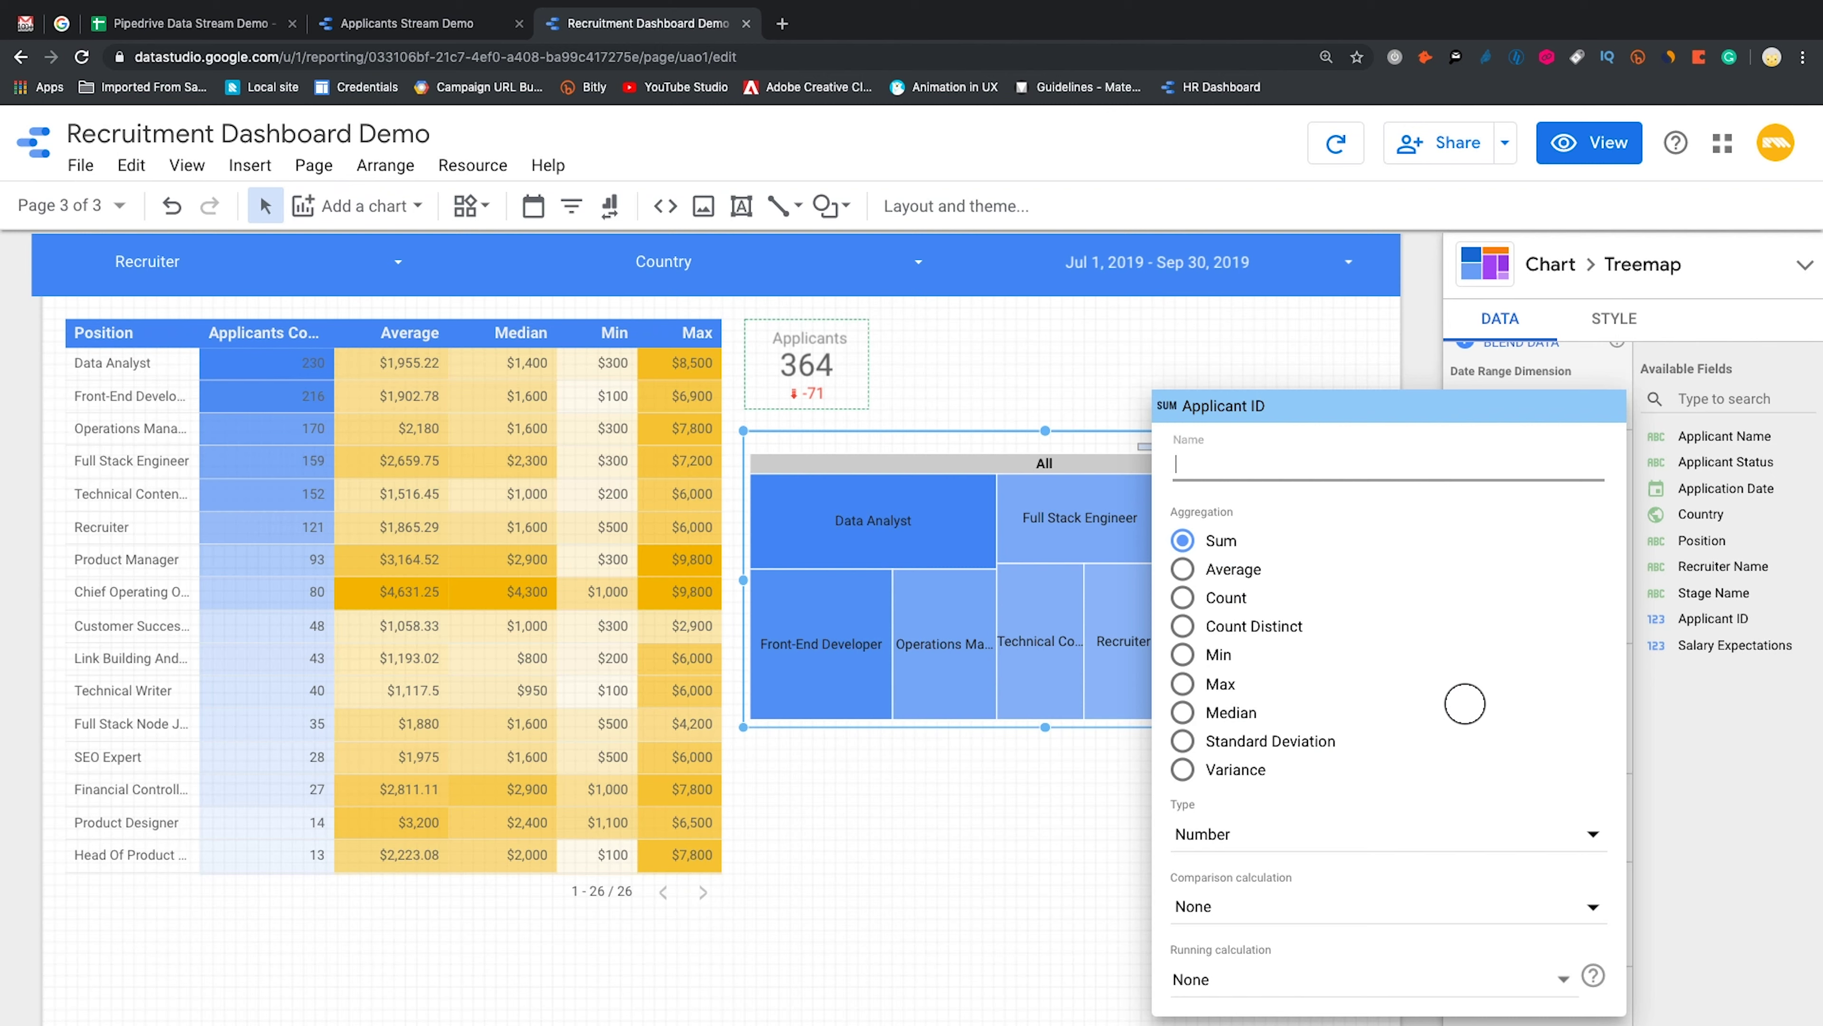
left_click(1182, 597)
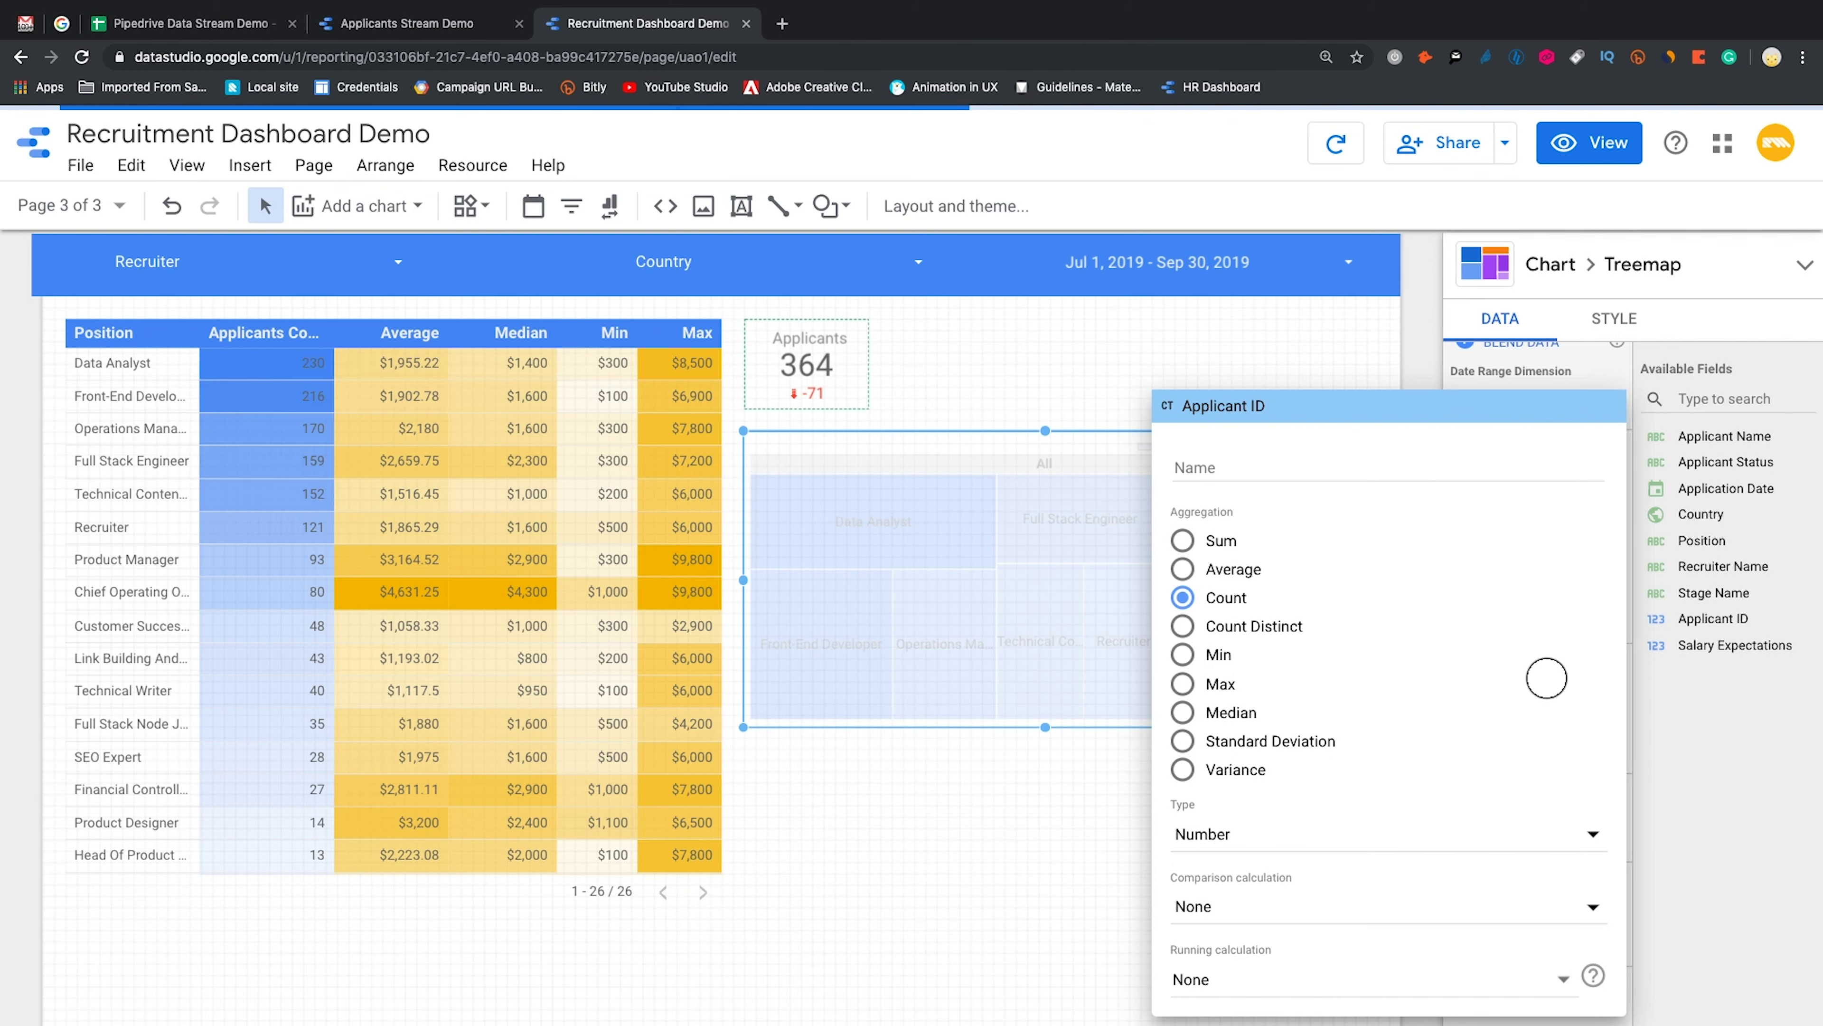
key("Escape")
Add Recruiter Name as a drill-down dimension, showing 1 level at a time
left_click(1586, 533)
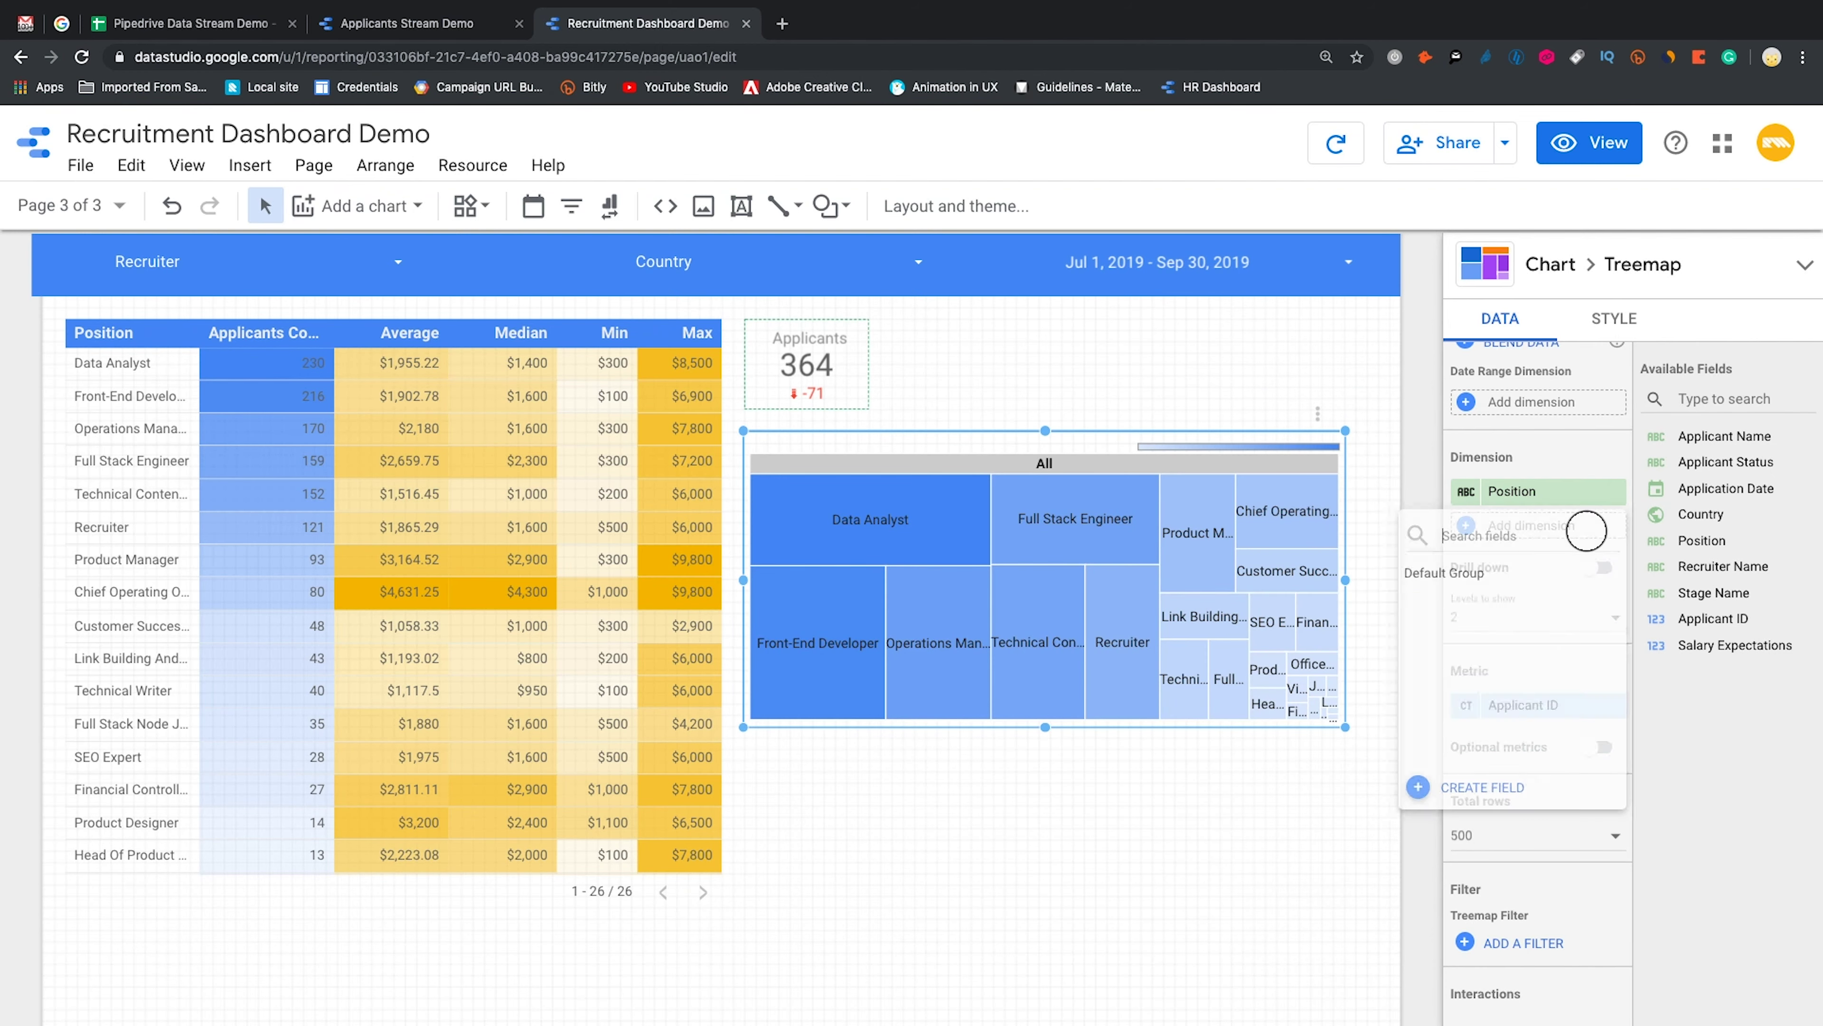
scroll(1544, 675, "down", 2)
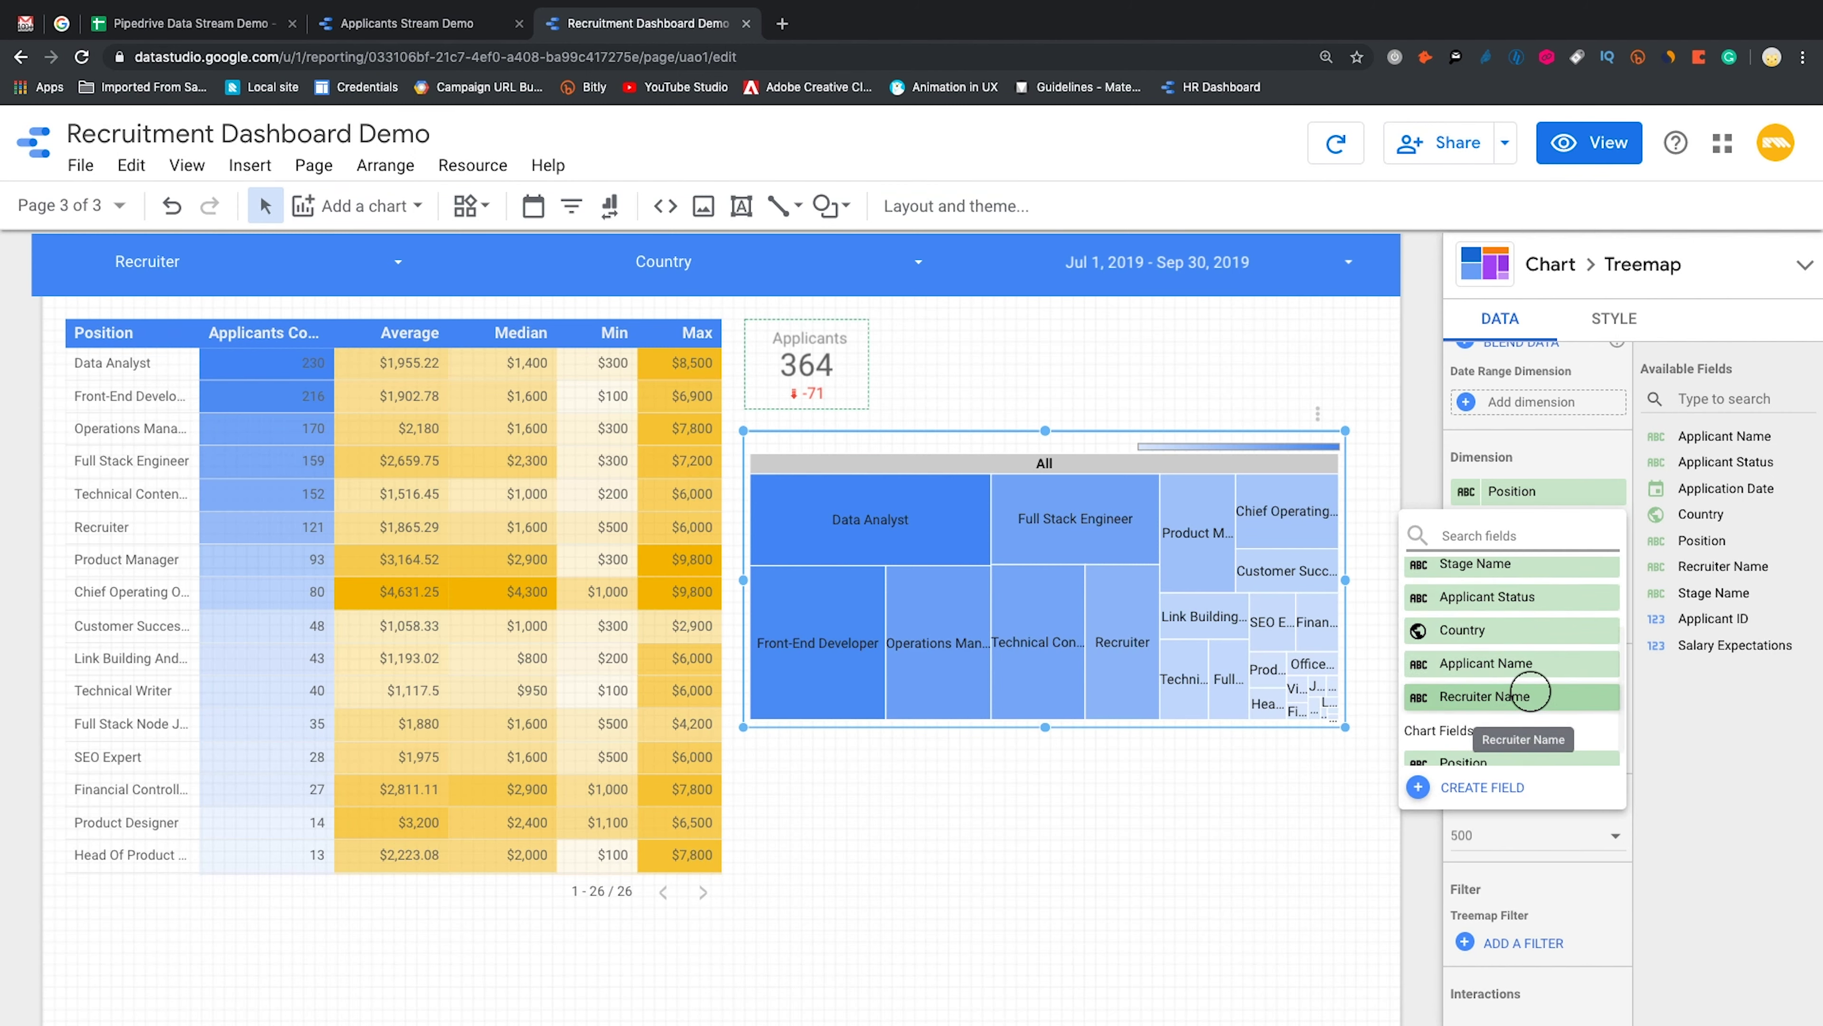
left_click(1543, 694)
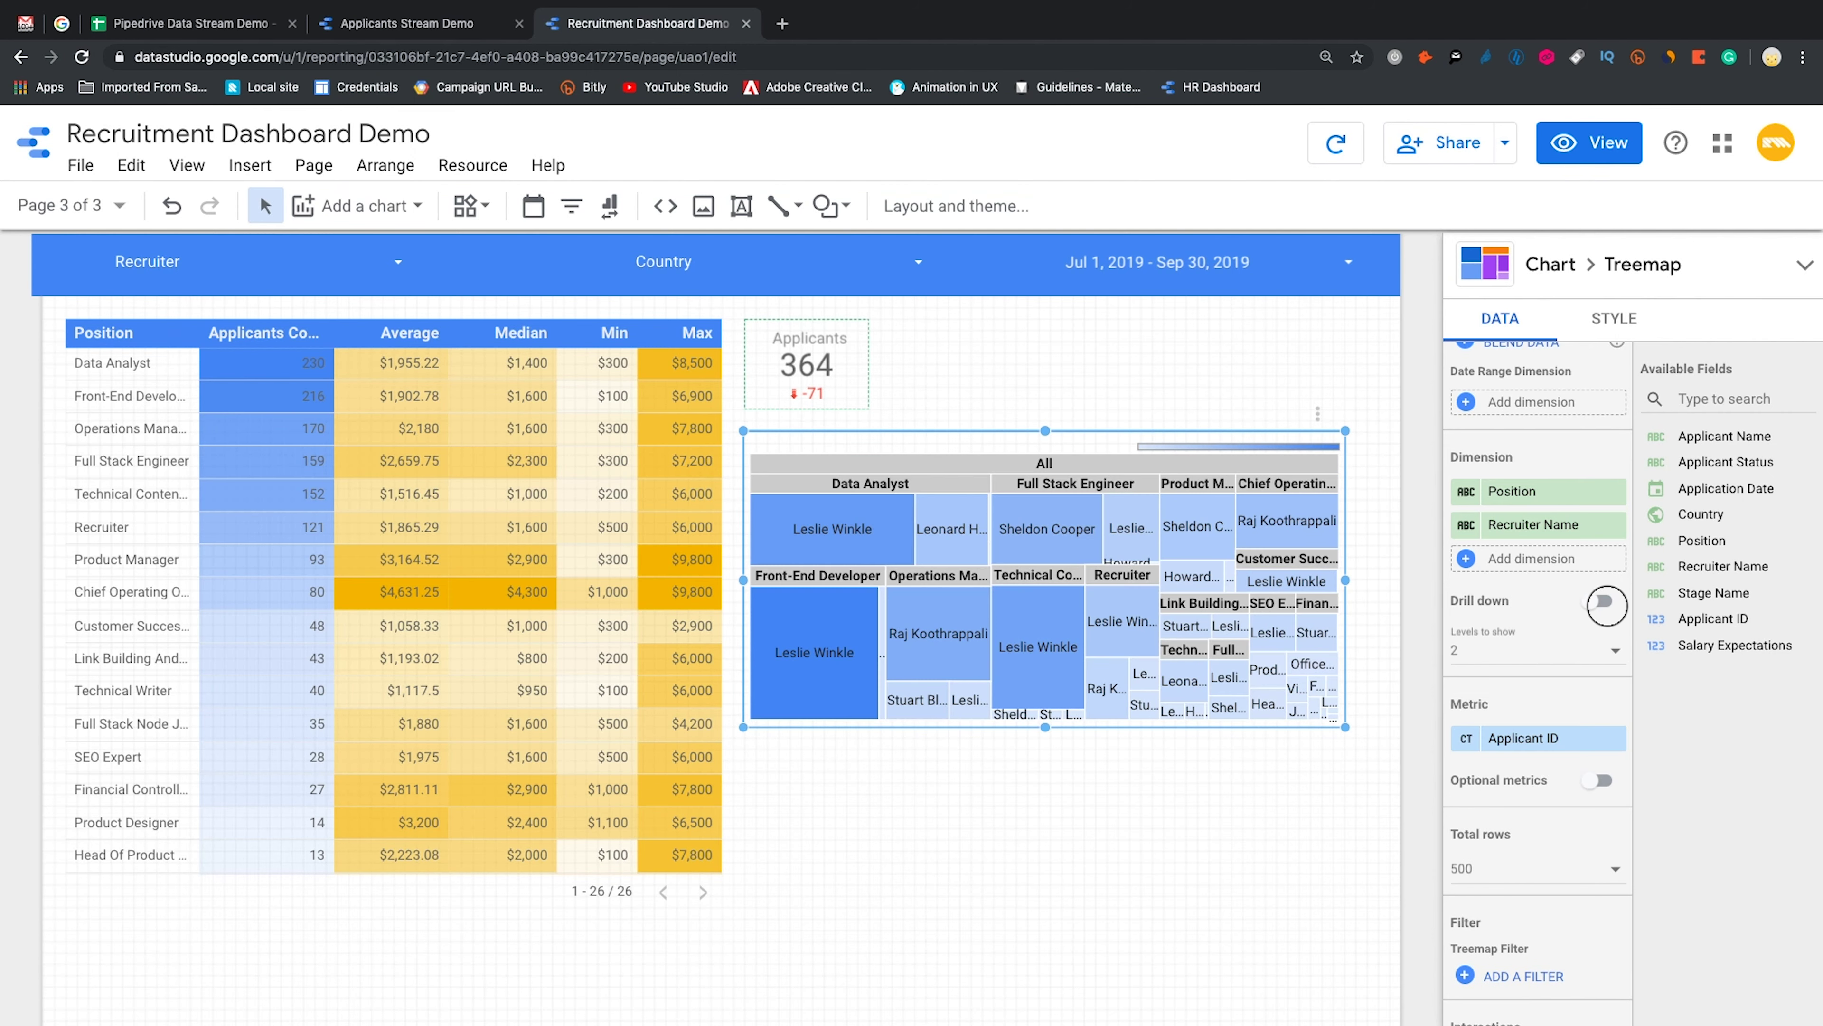
left_click(1603, 602)
left_click(1615, 699)
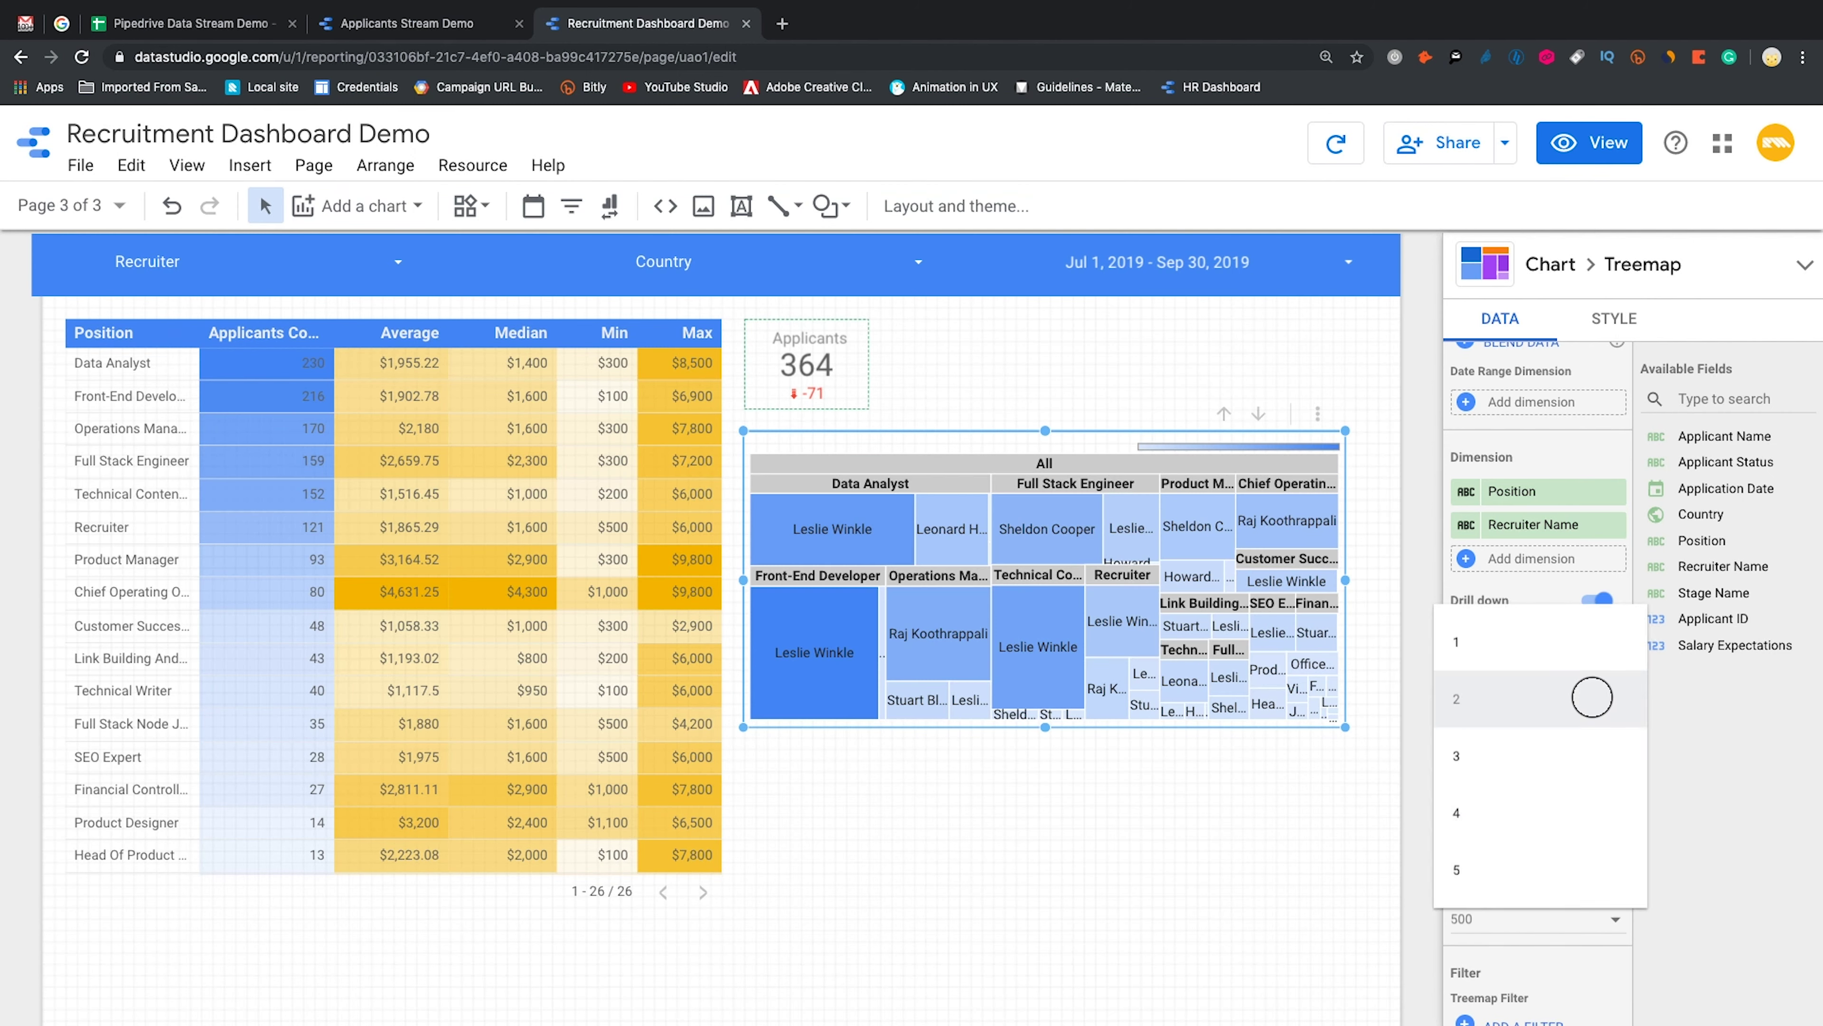
left_click(1537, 641)
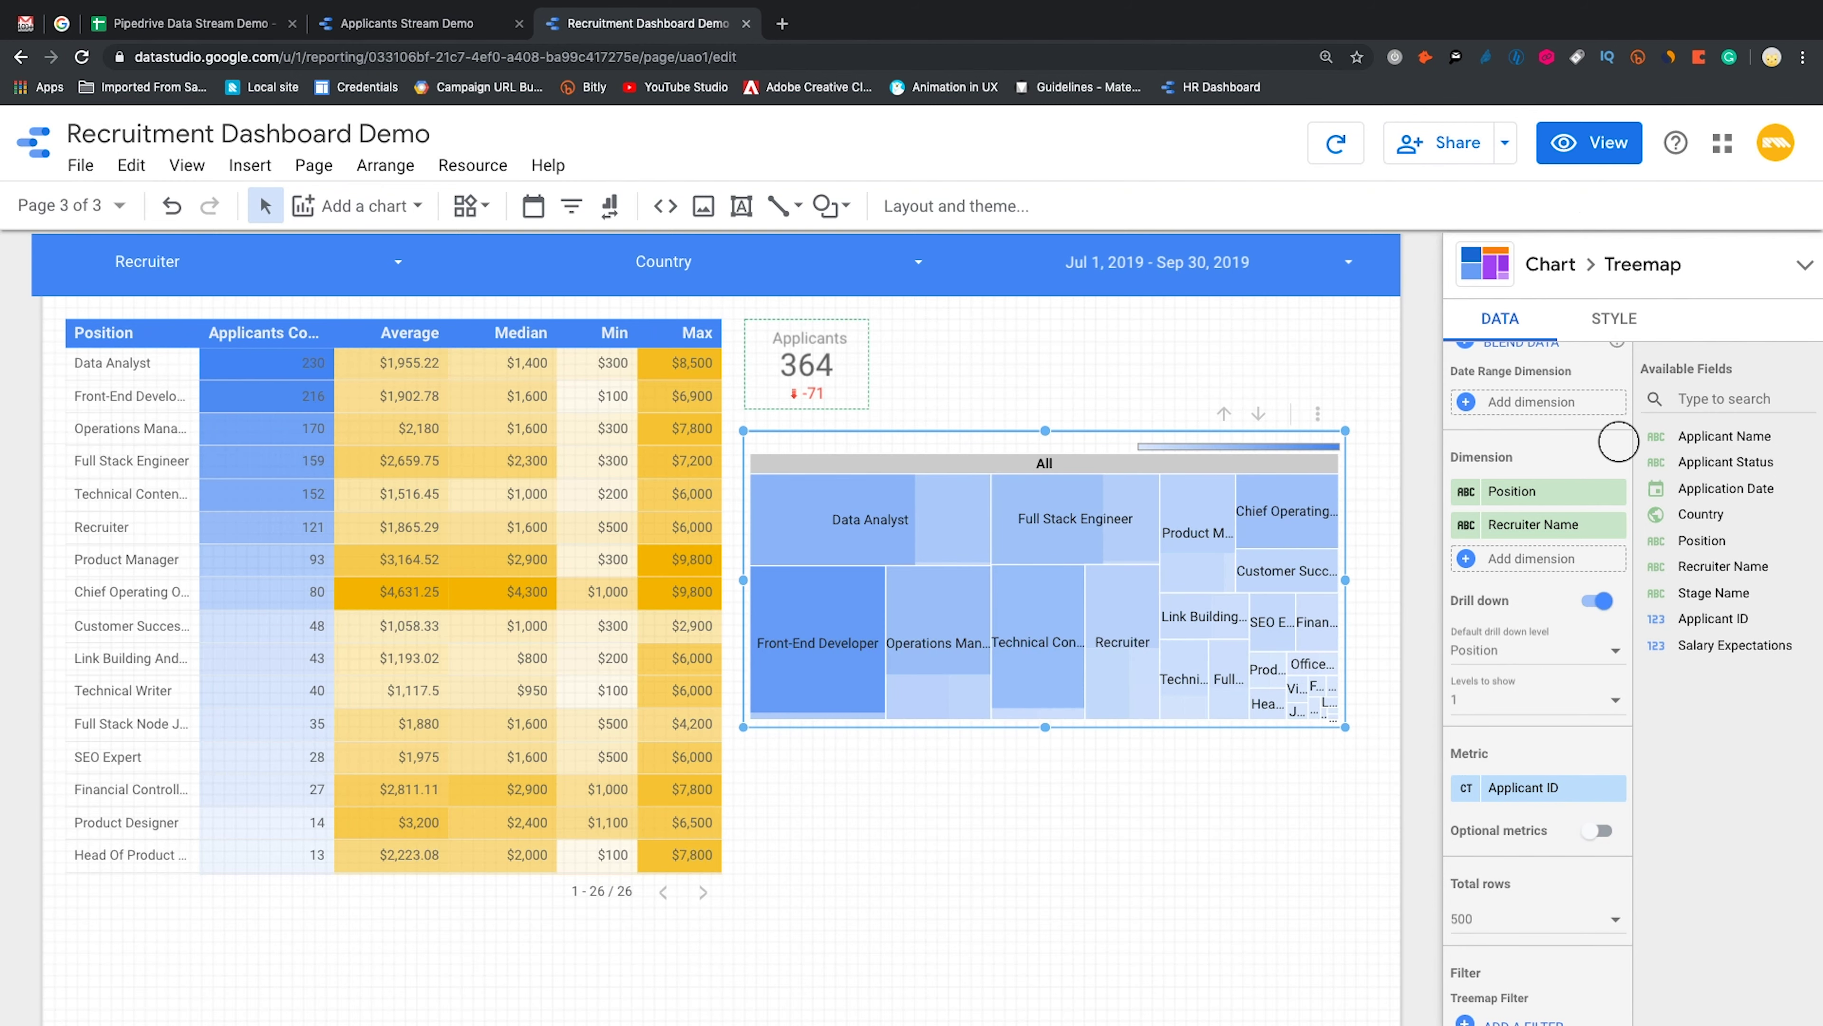
In view mode, drill the treemap into the Data Analyst recruiters
left_click(1590, 142)
mouse_move(1101, 466)
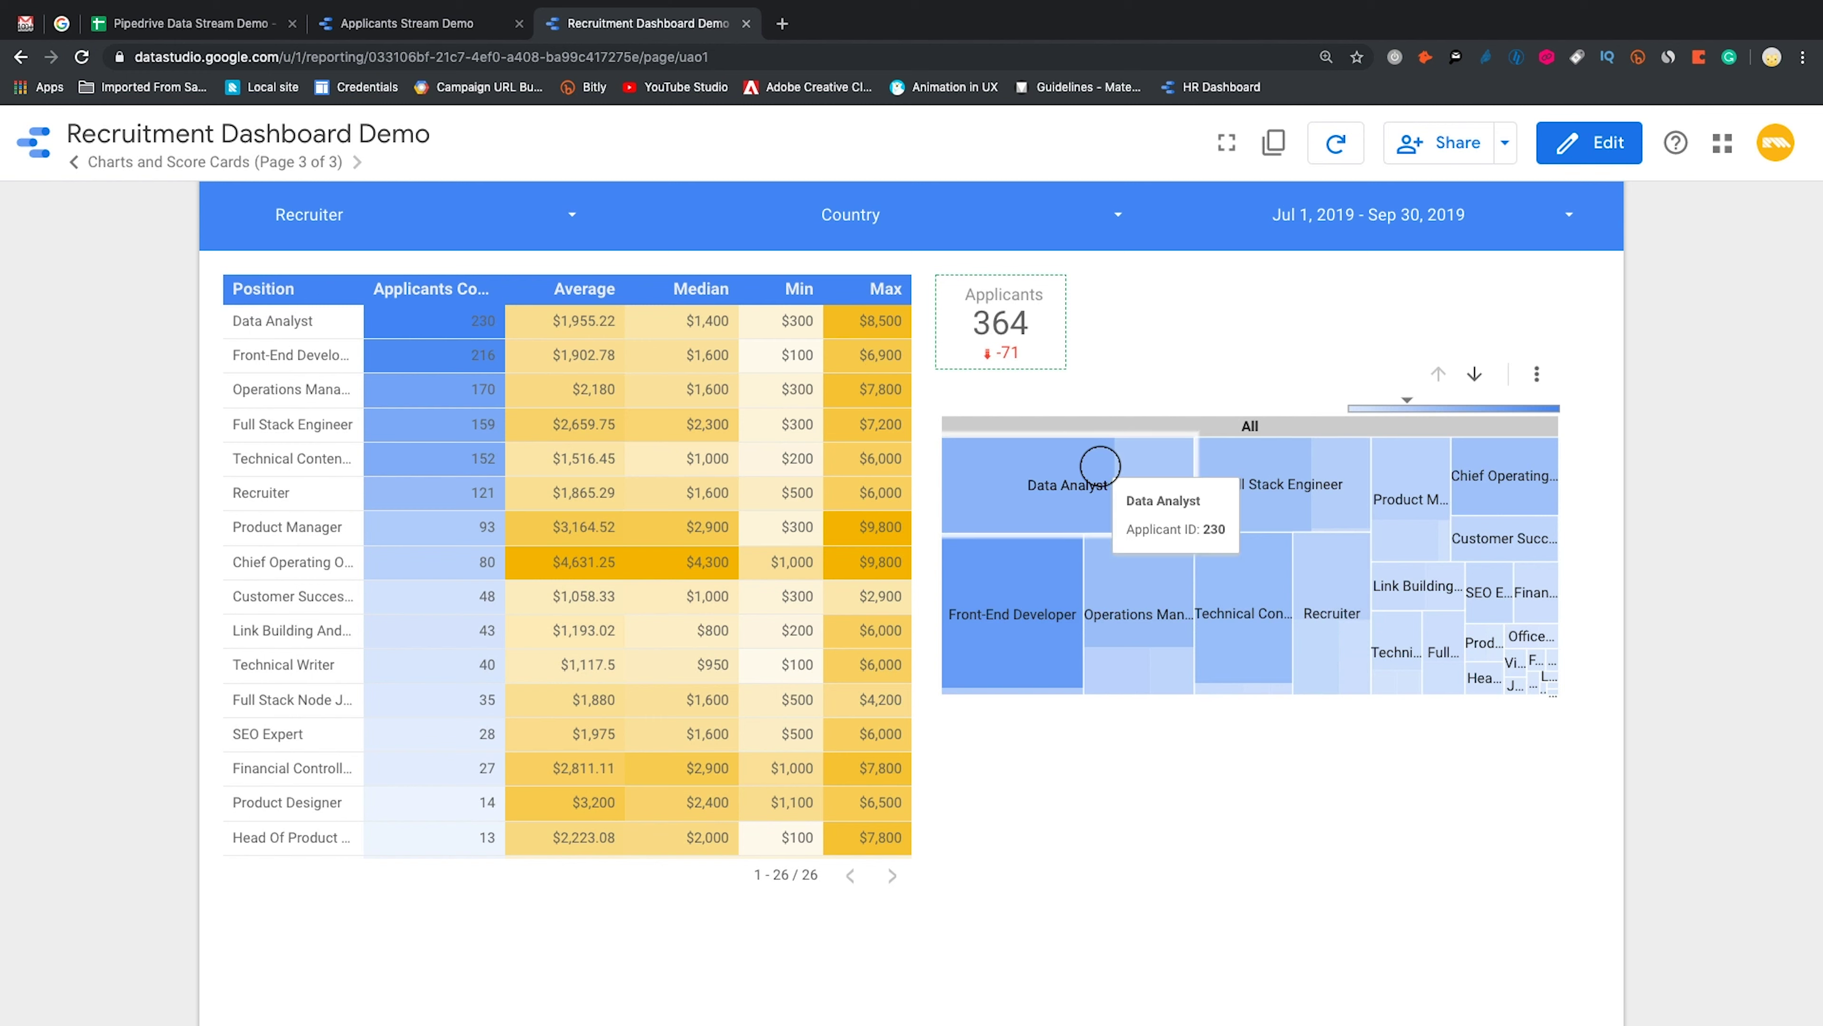
left_click(1101, 467)
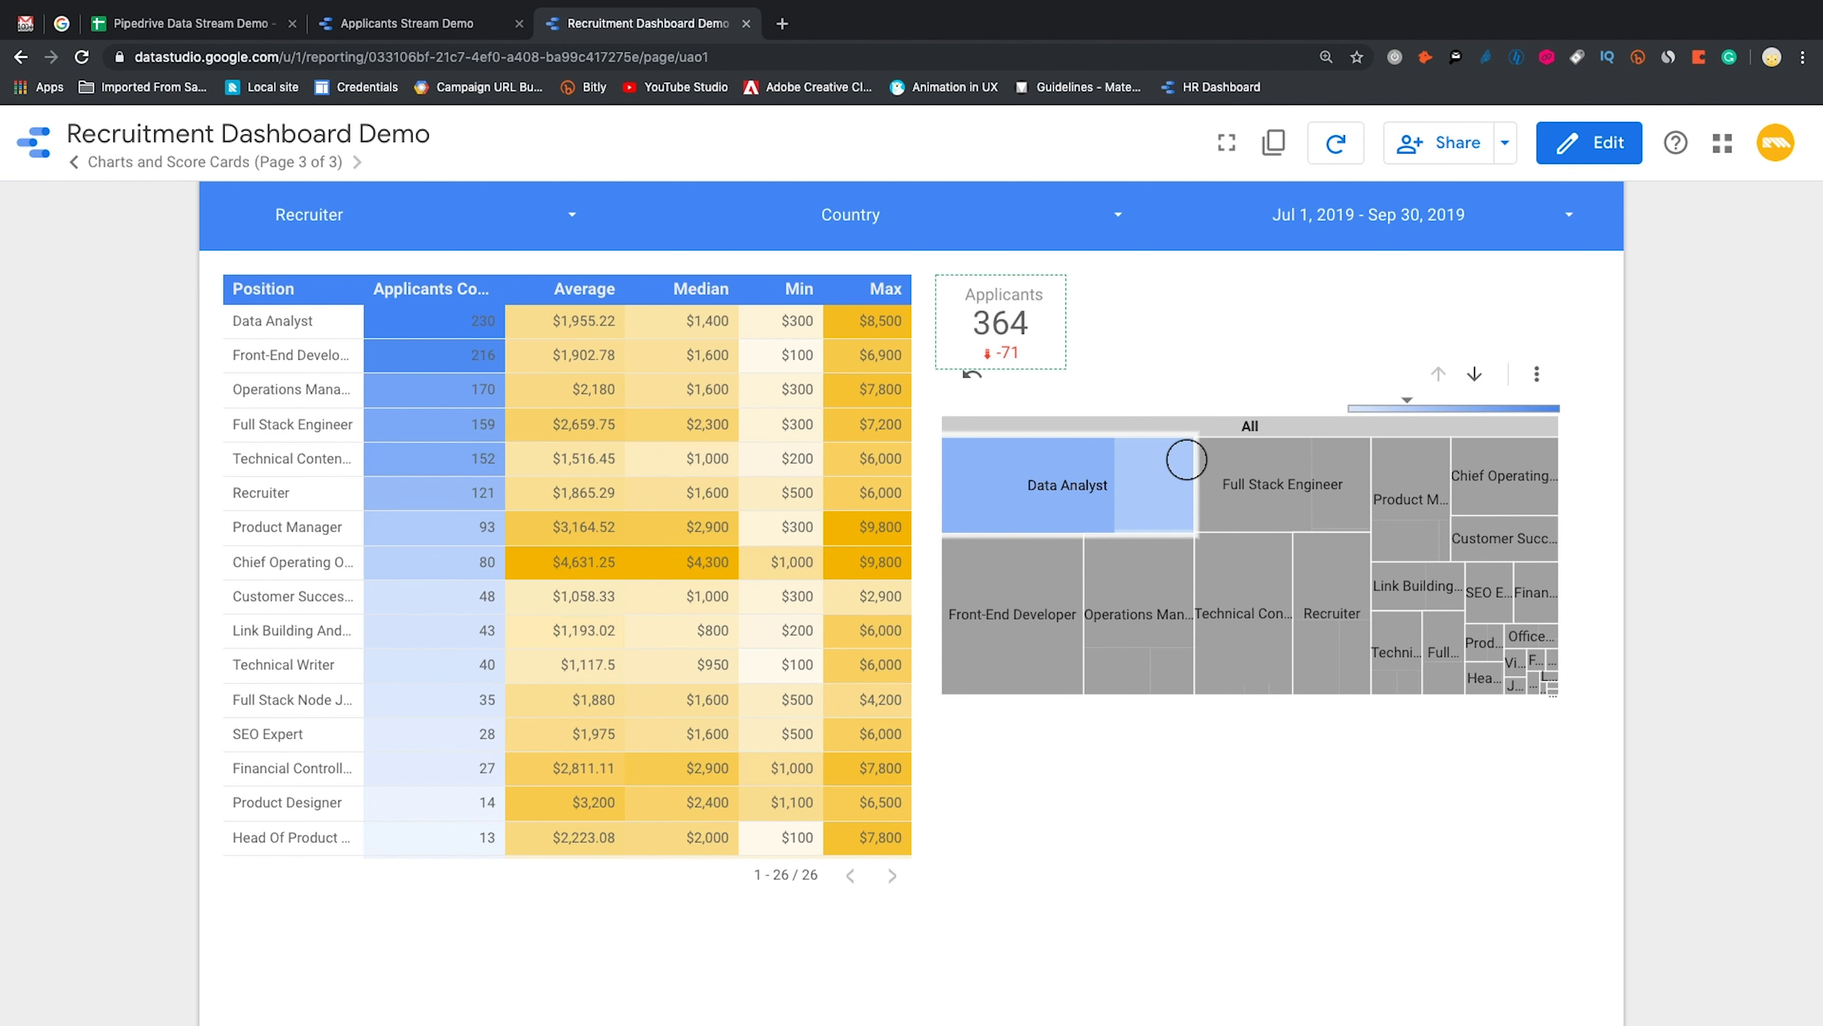
left_click(1473, 374)
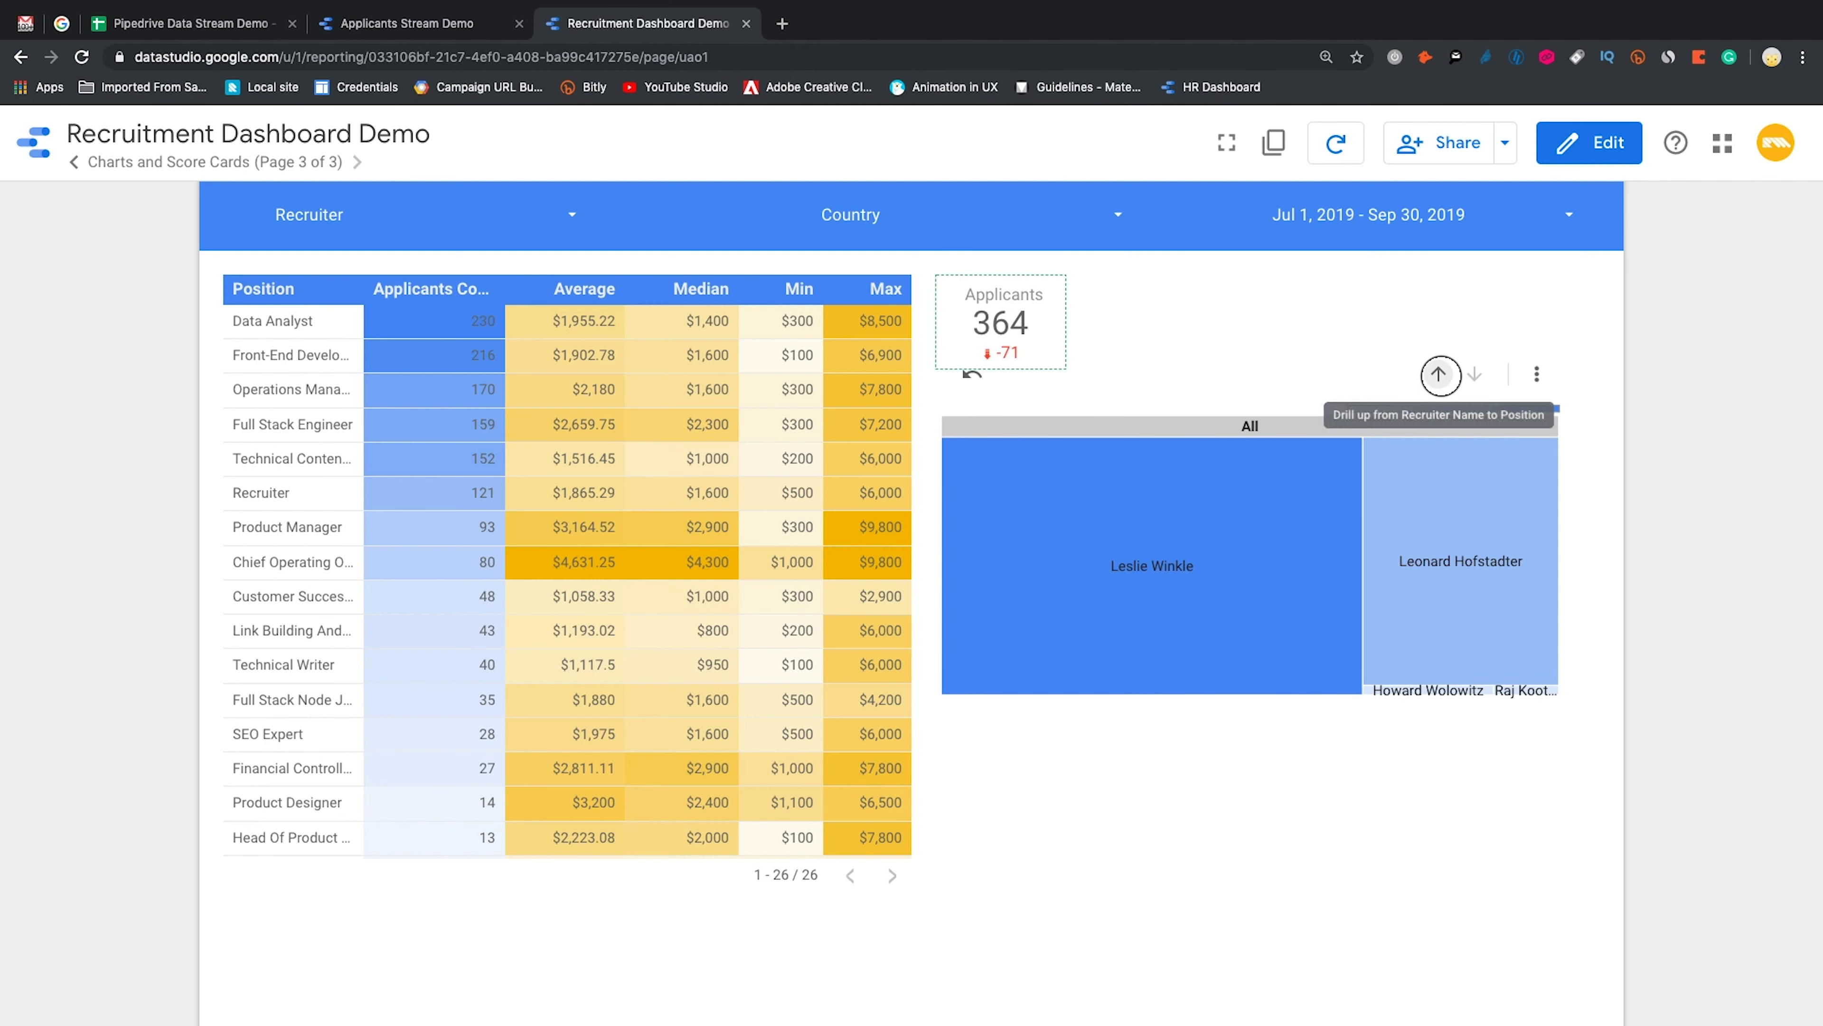
Set the date range to This year (2019) and return to edit mode
left_click(1569, 214)
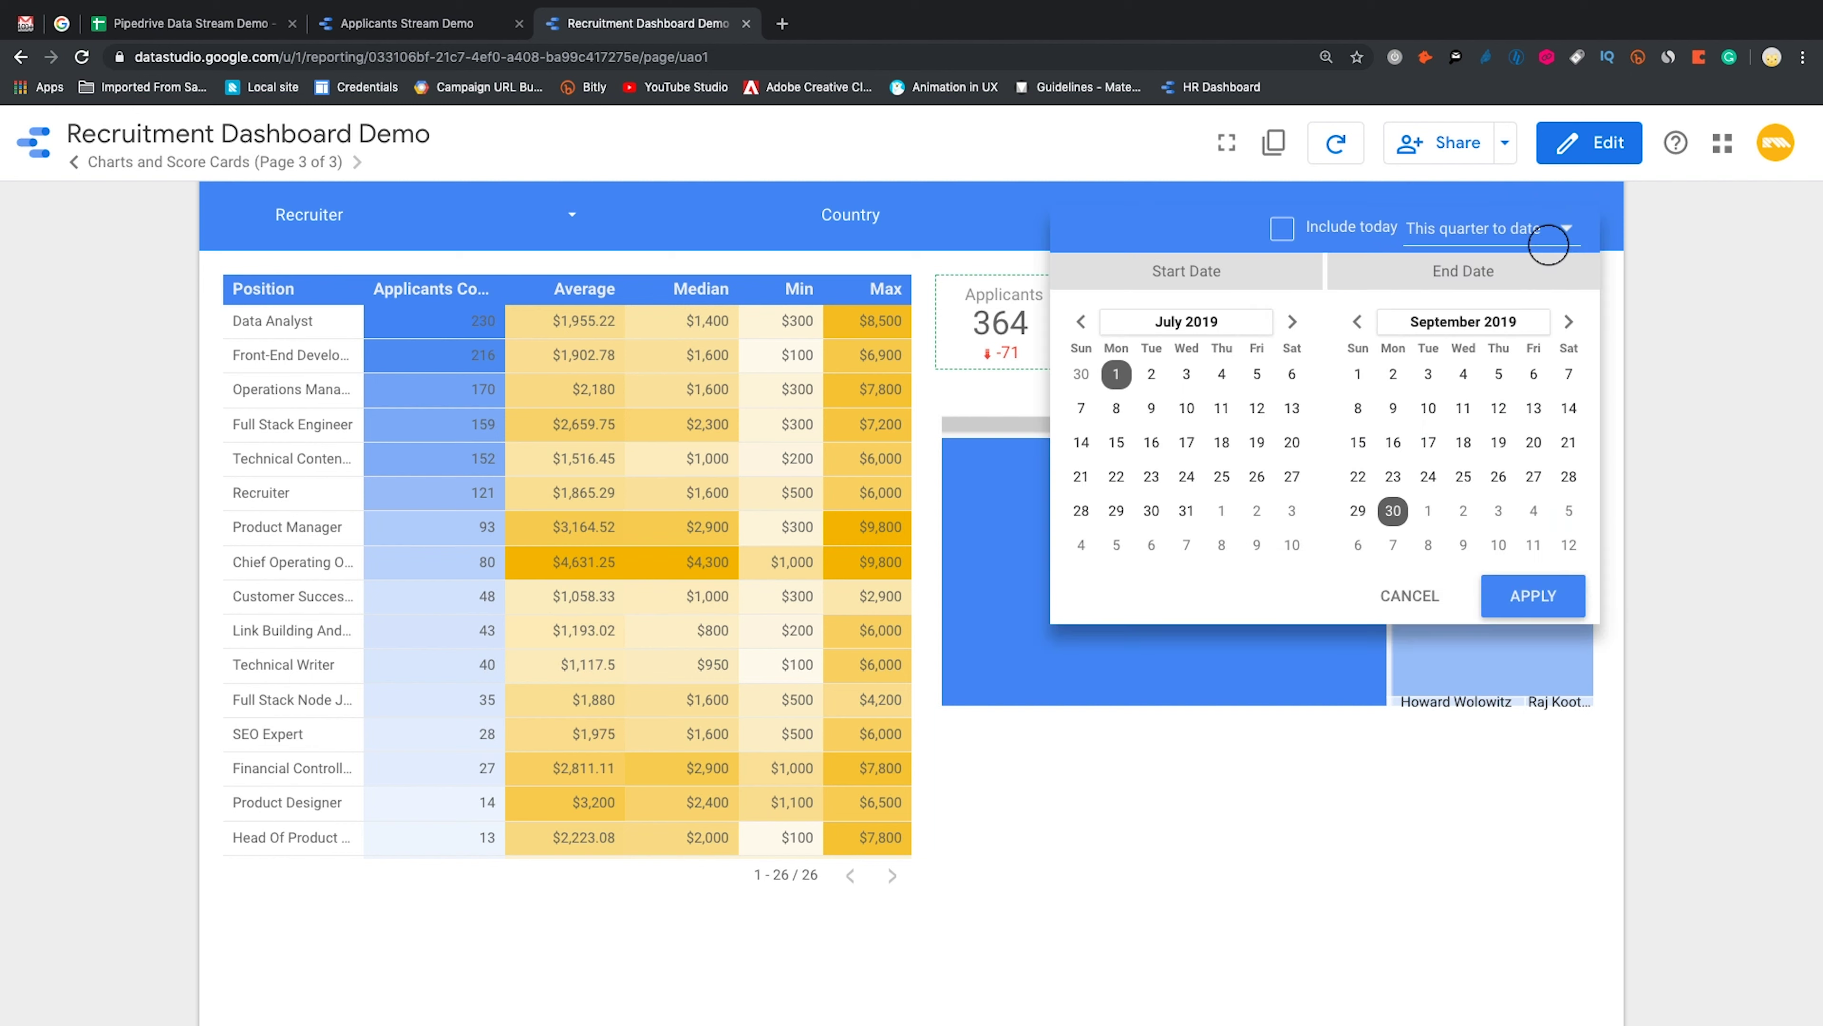
left_click(1550, 230)
left_click(1480, 352)
left_click(1533, 596)
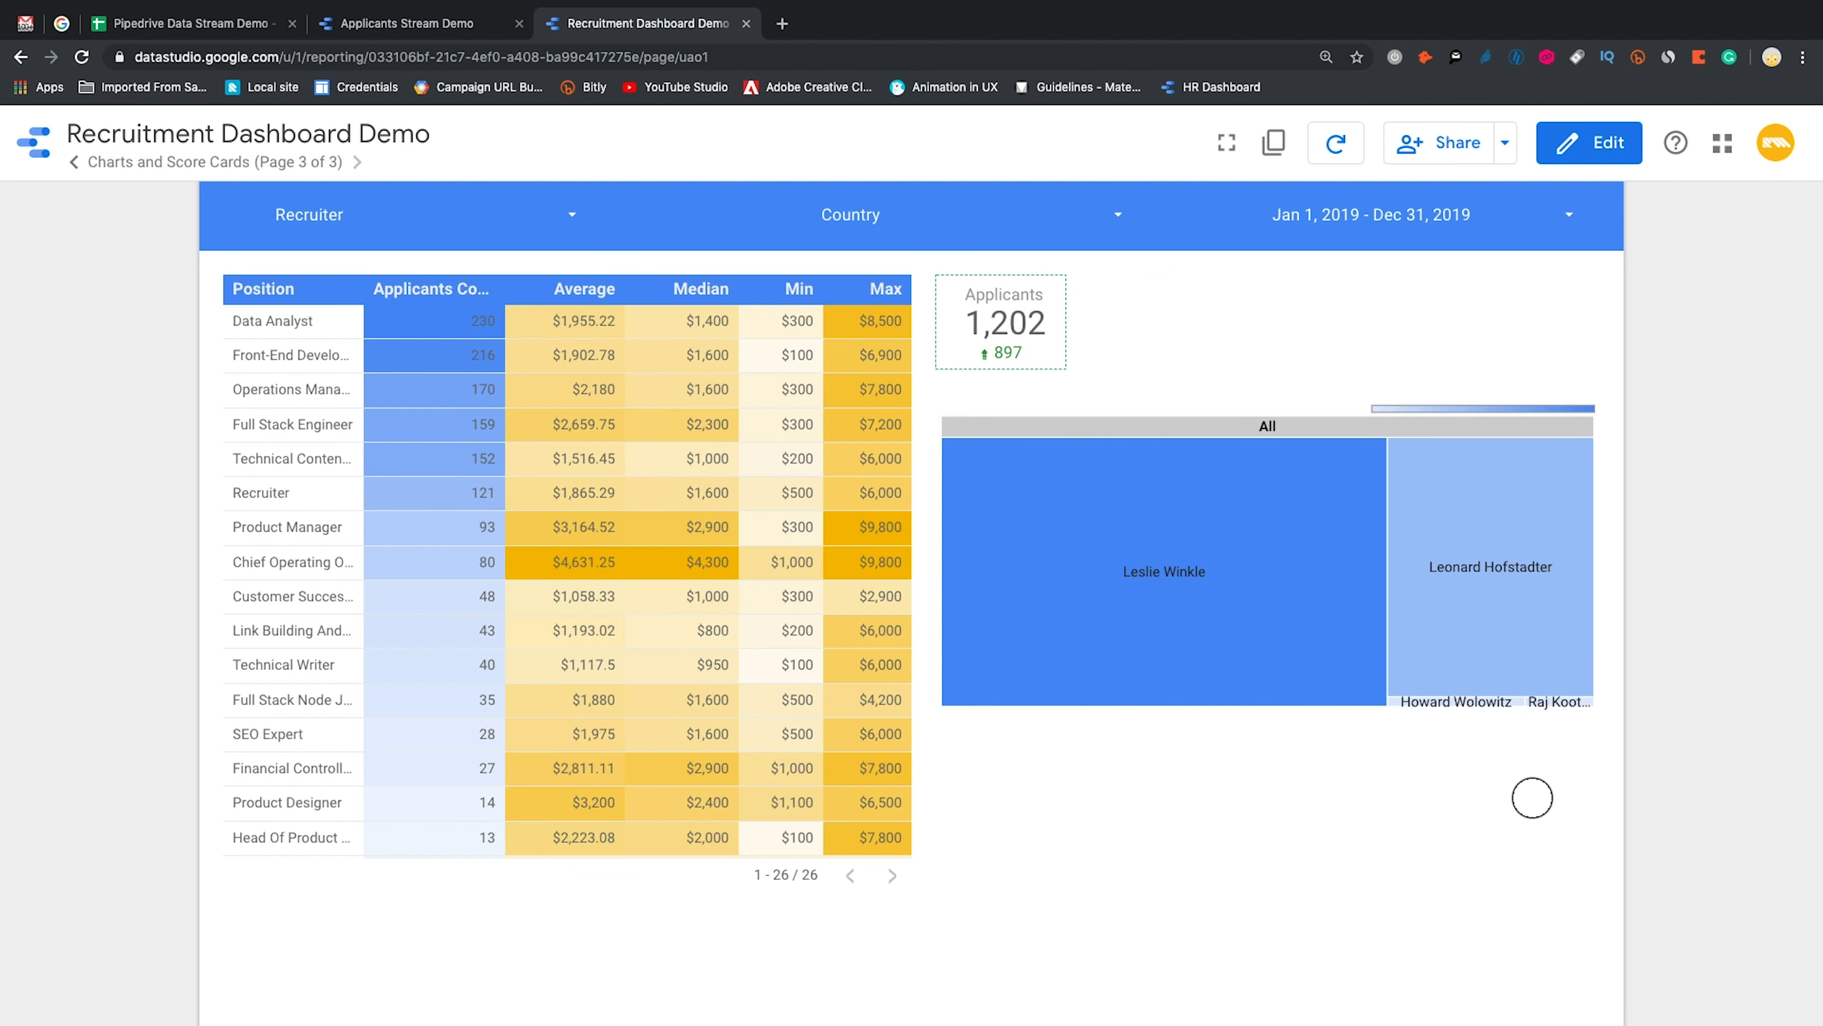
left_click(1590, 142)
left_click(390, 206)
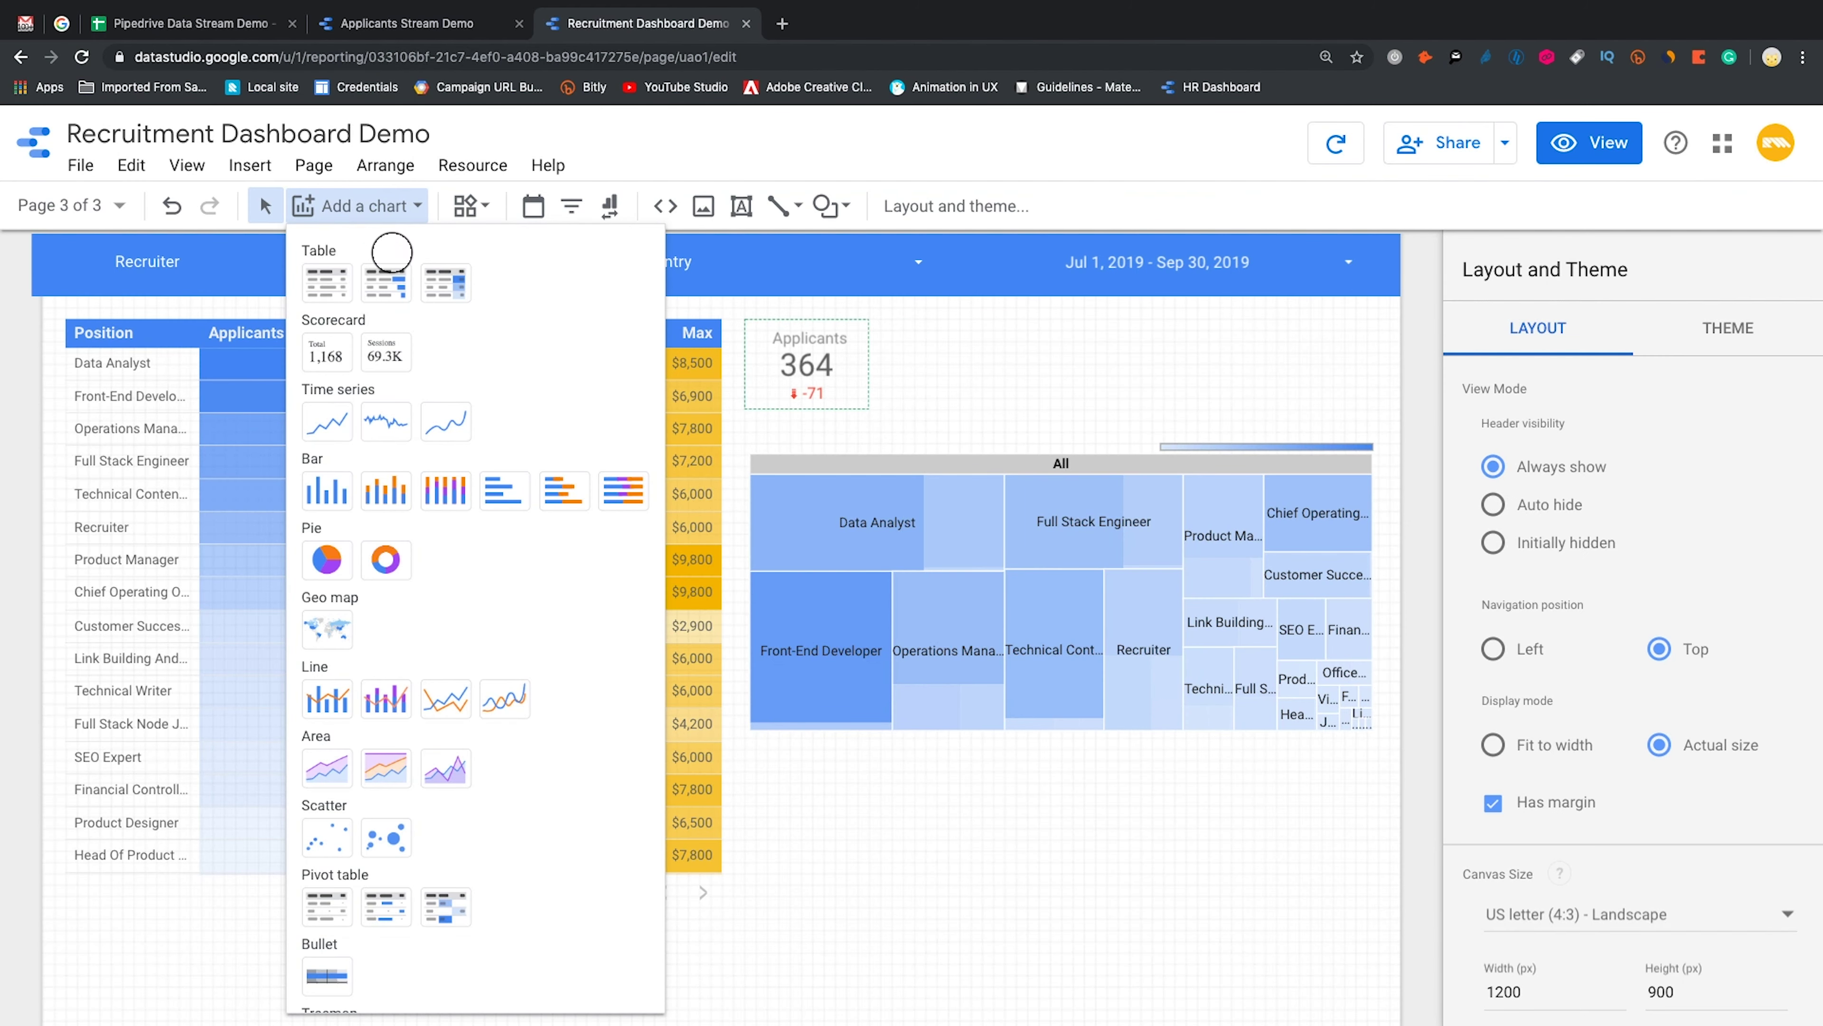
Place a bar chart below the table with Application Date as its dimension
left_click(326, 491)
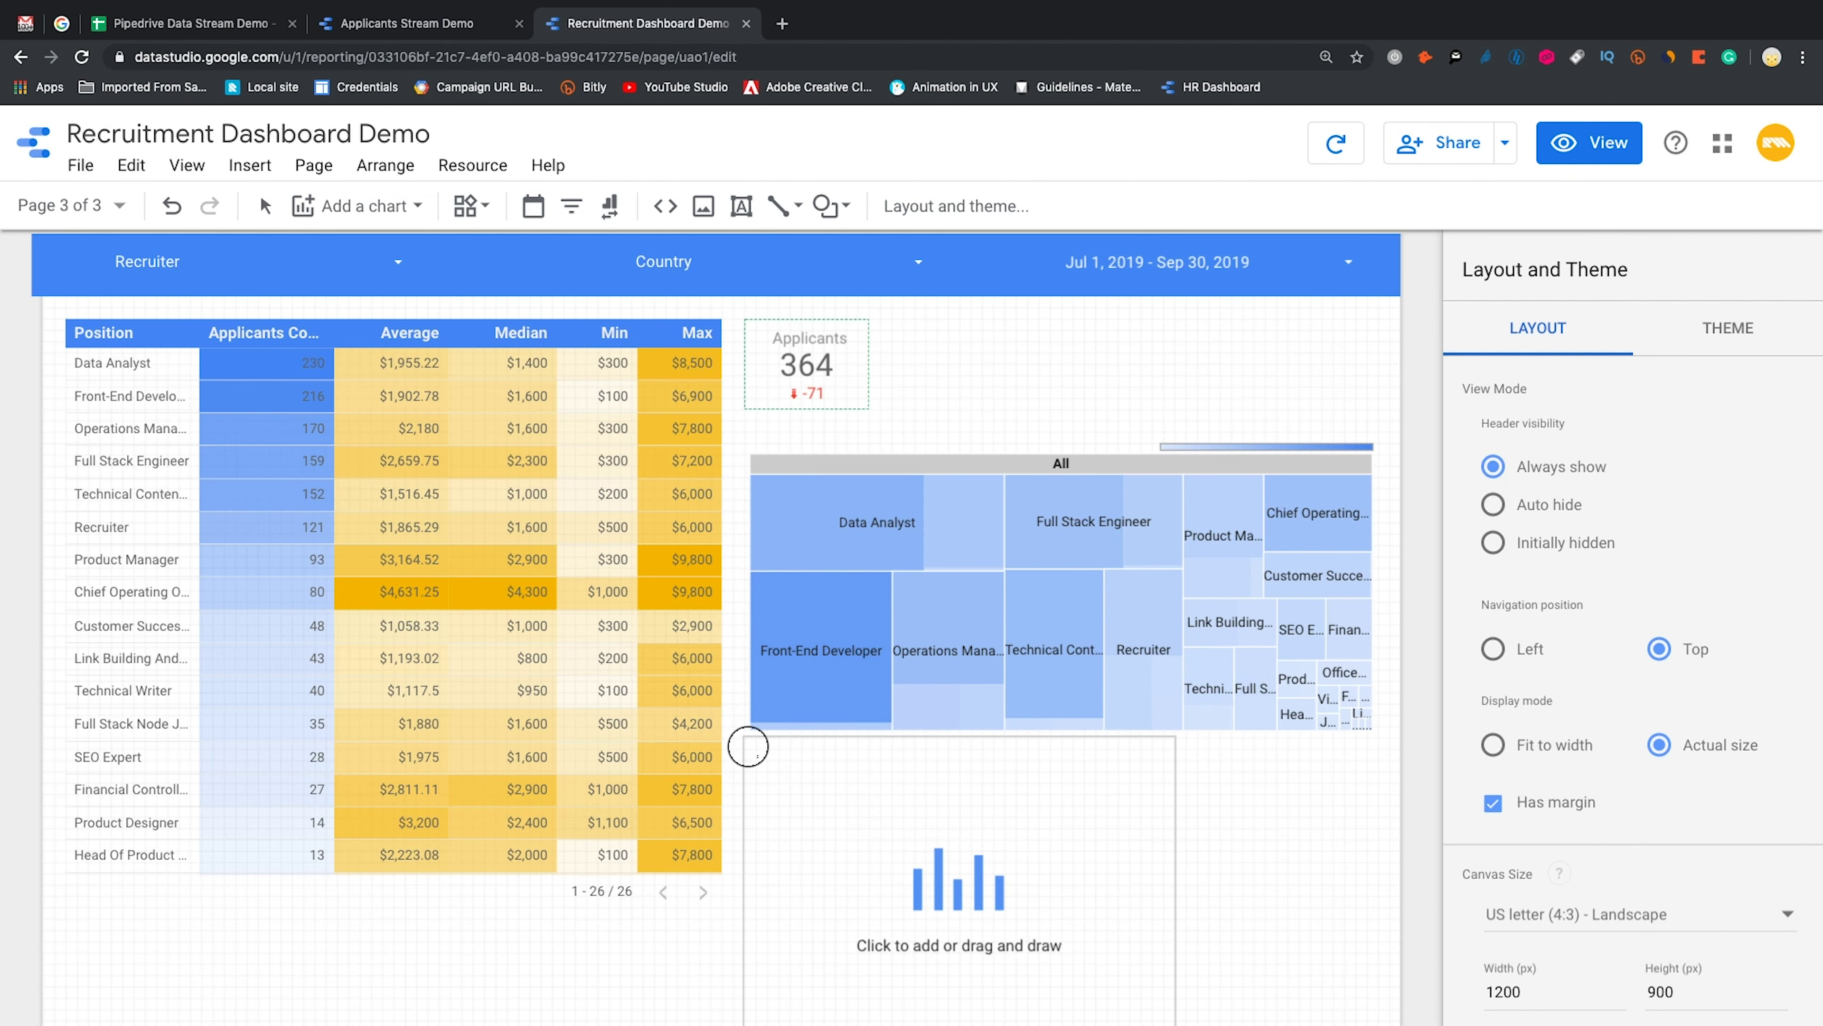
left_click(748, 746)
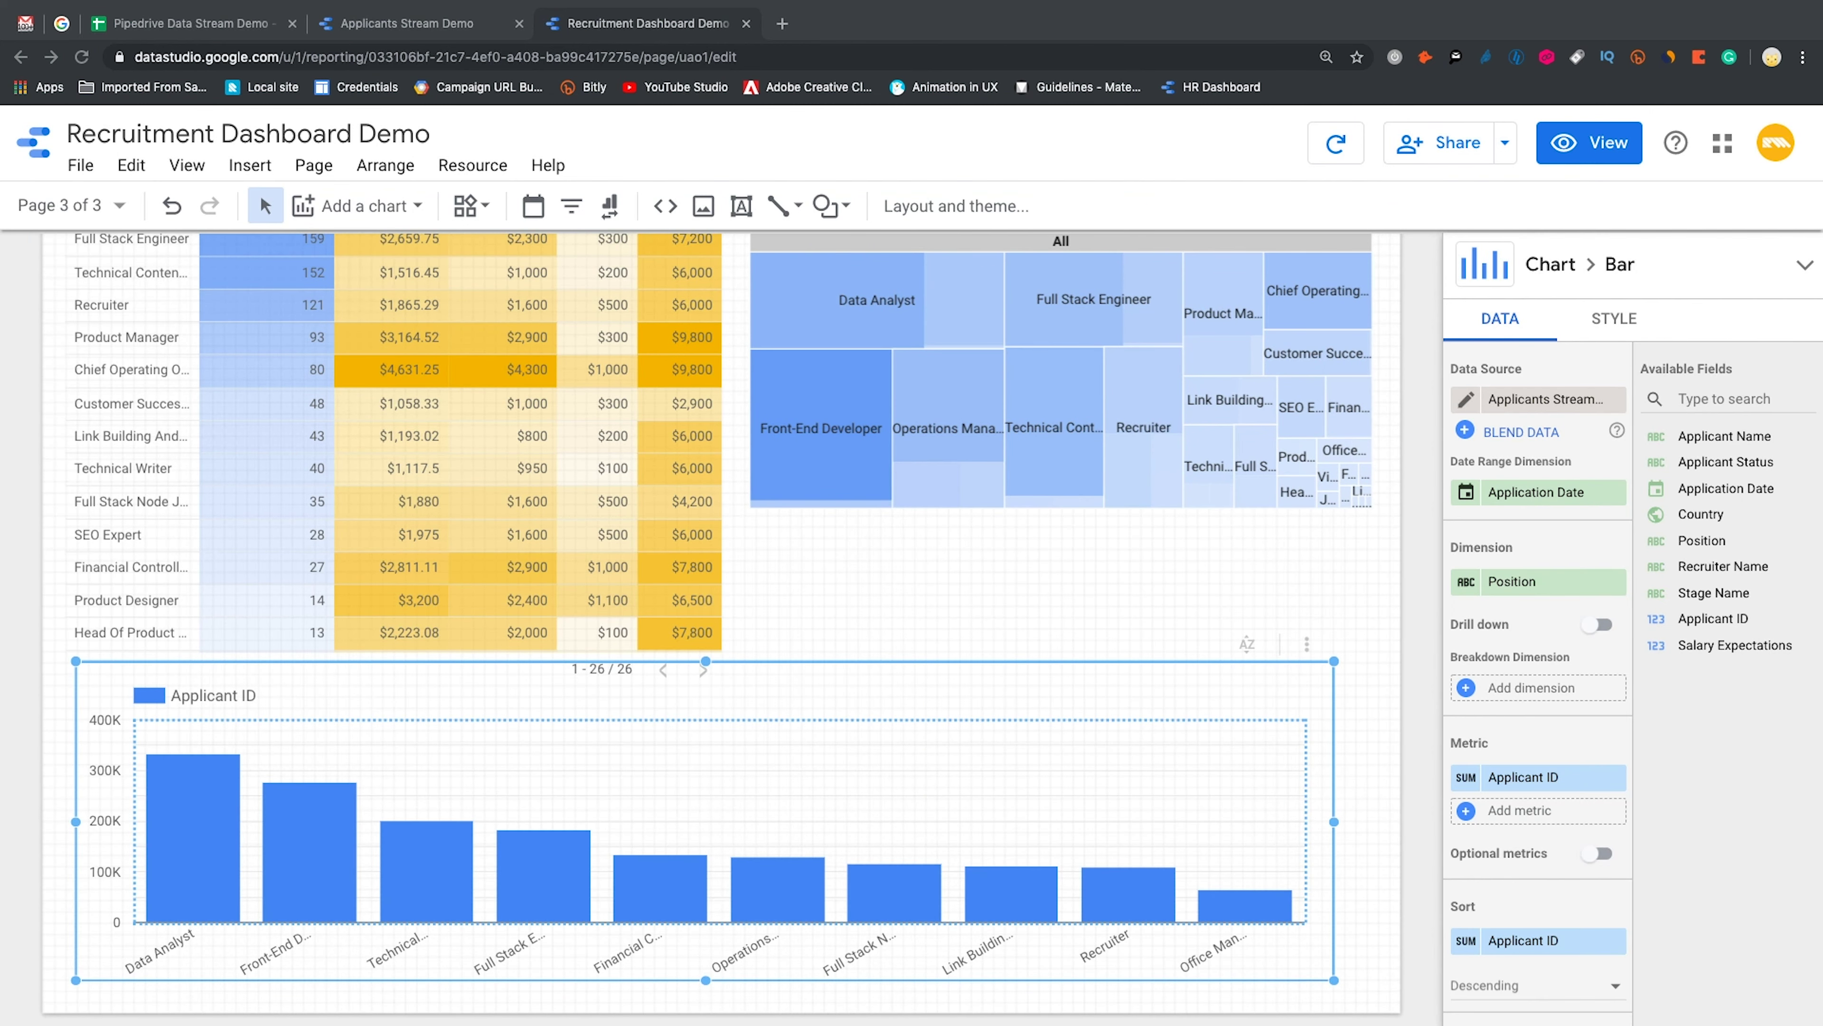
left_click(1522, 578)
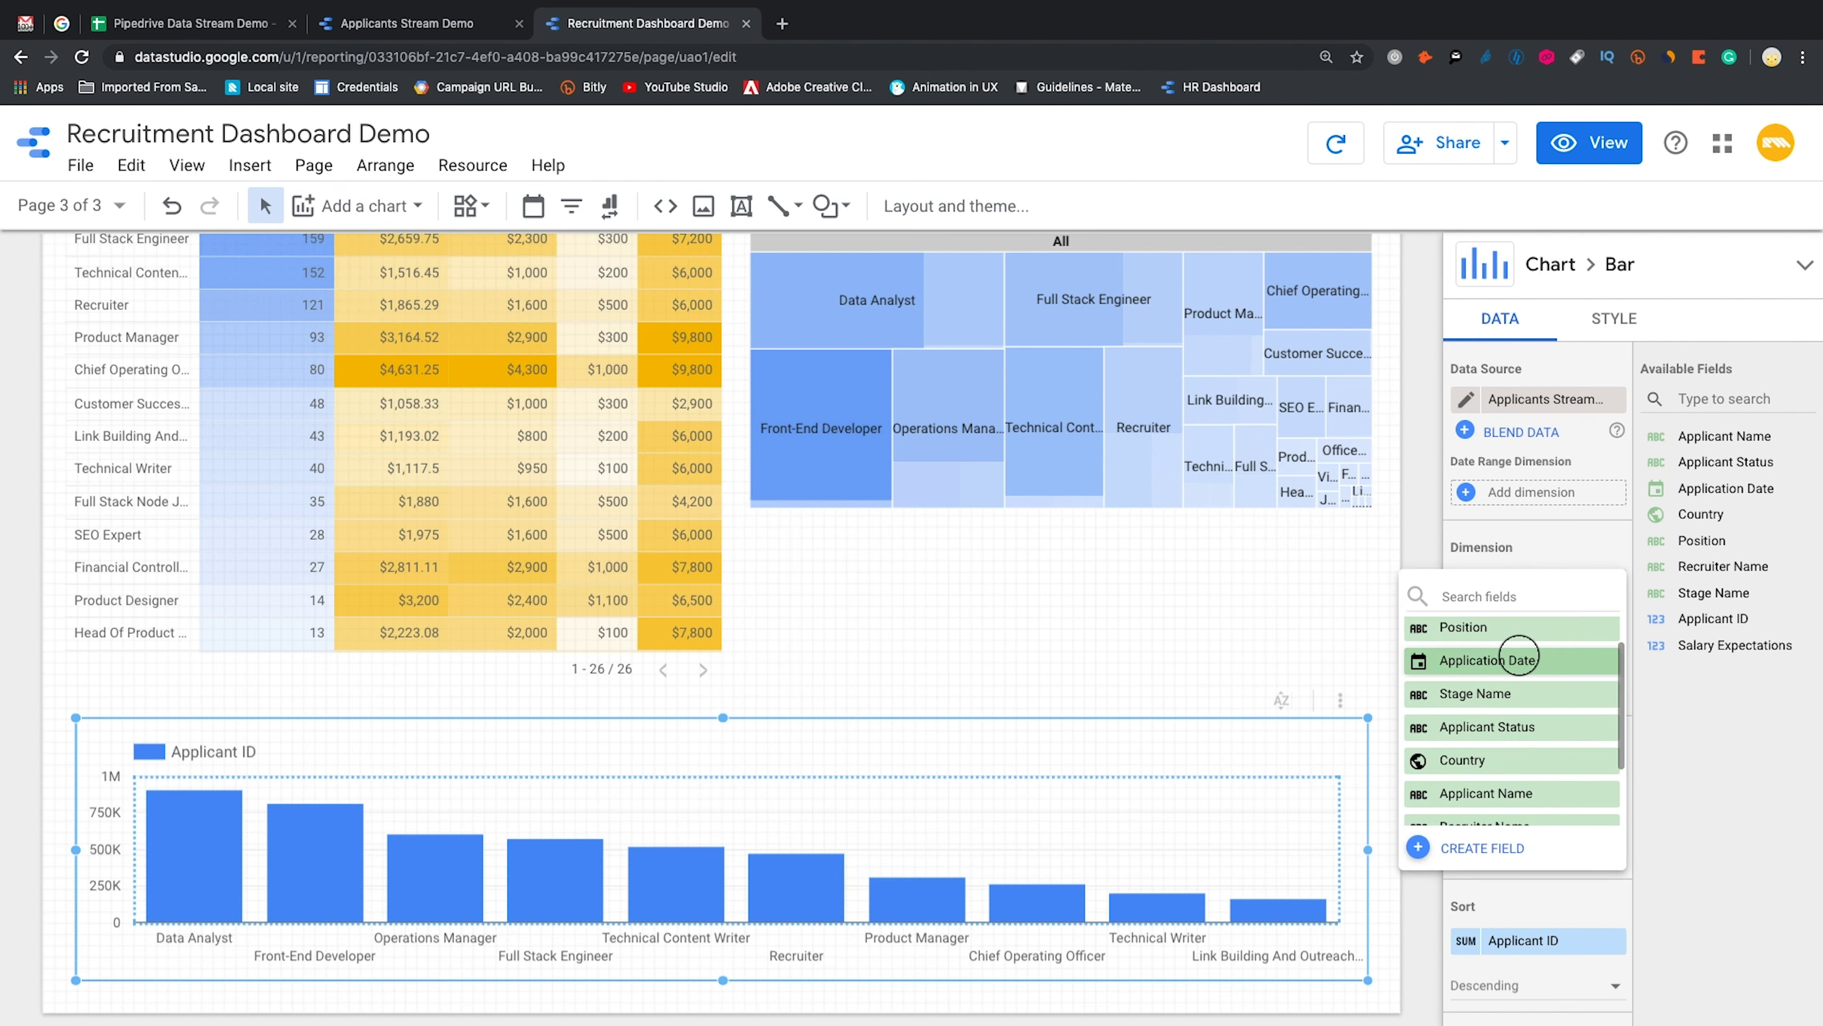
left_click(1519, 658)
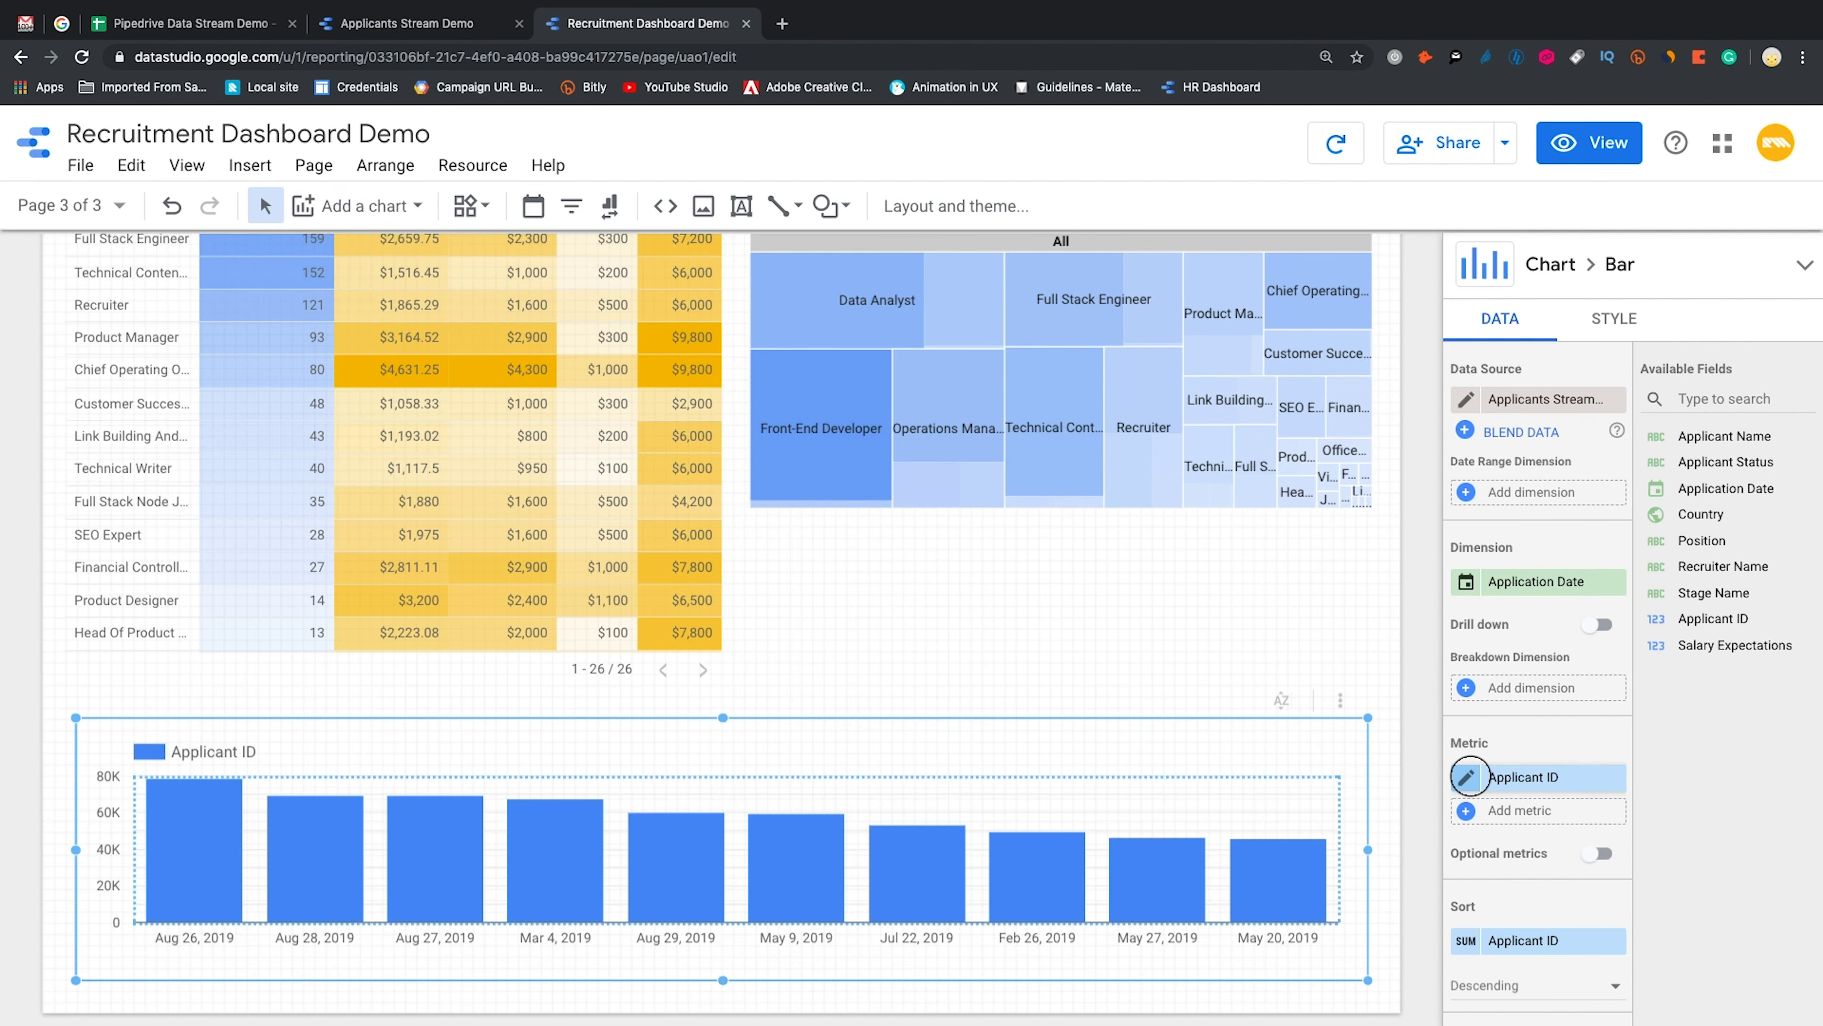
Make the bar chart count Applicant IDs, sorted by Application Date ascending
left_click(1468, 776)
left_click(1180, 595)
left_click(1644, 749)
scroll(1572, 826, "down", 2)
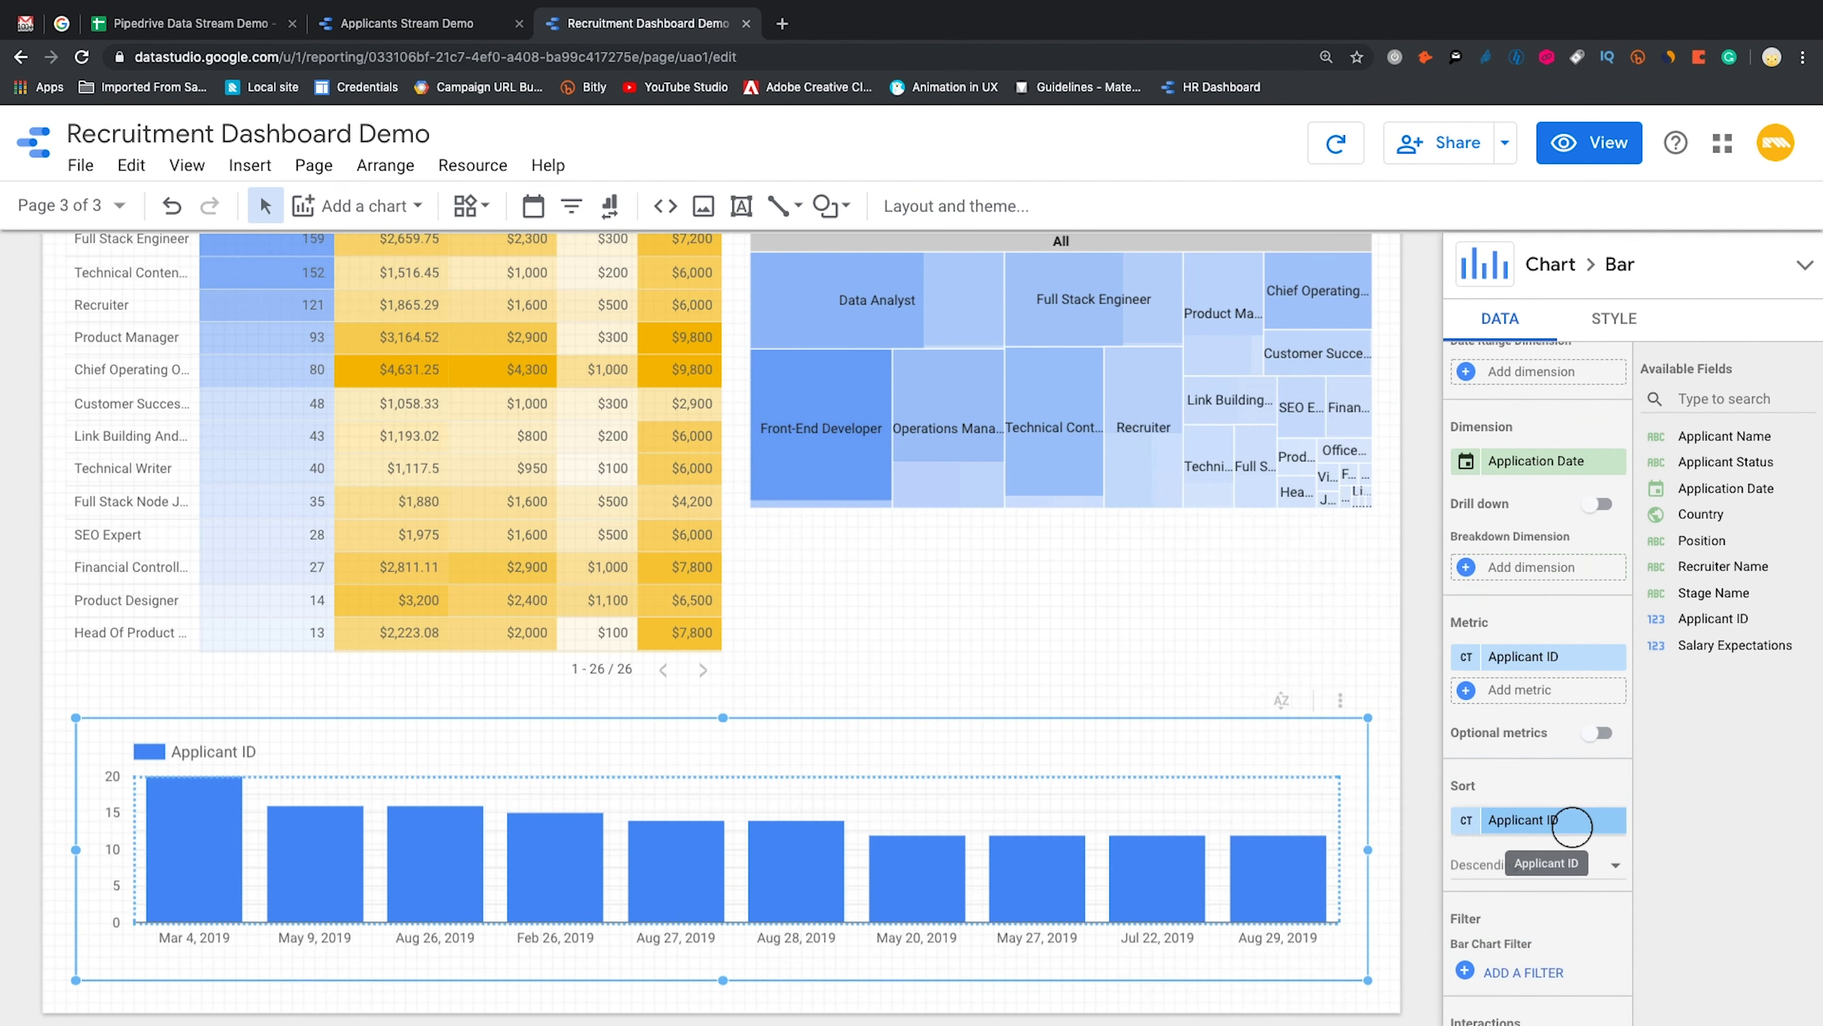
left_click(1571, 826)
left_click(1558, 782)
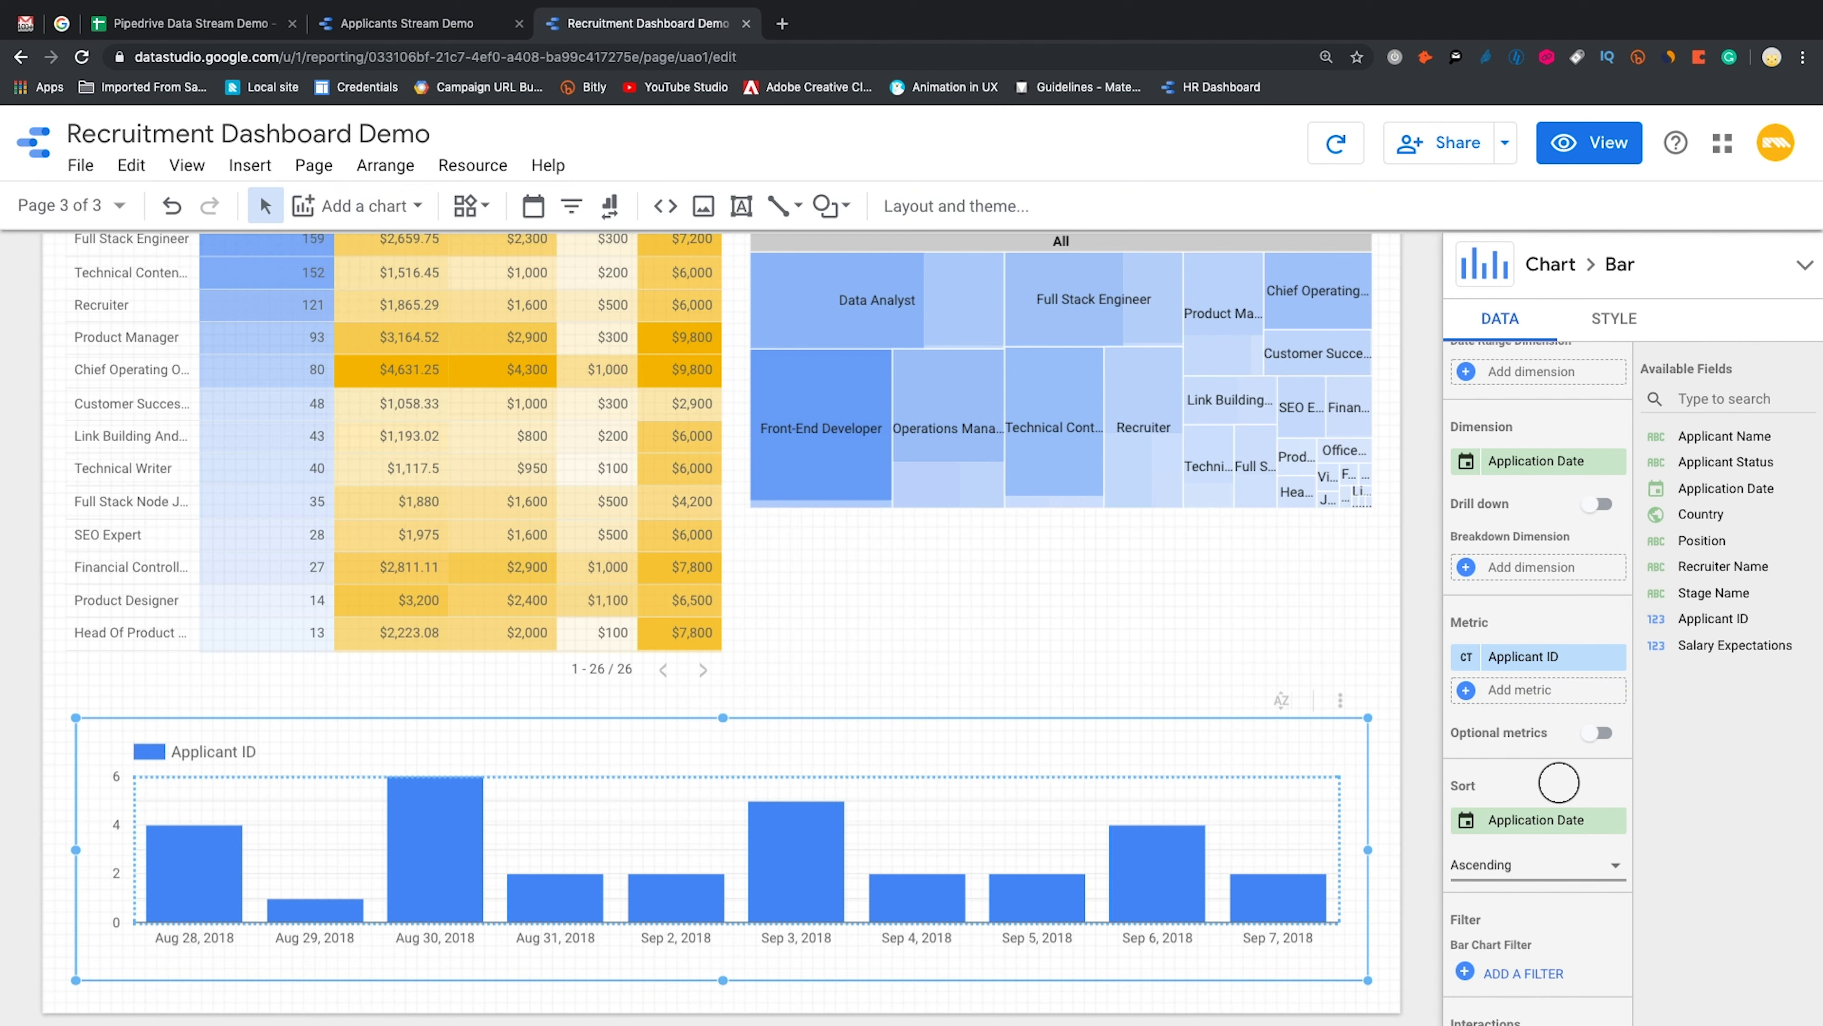
left_click(1614, 319)
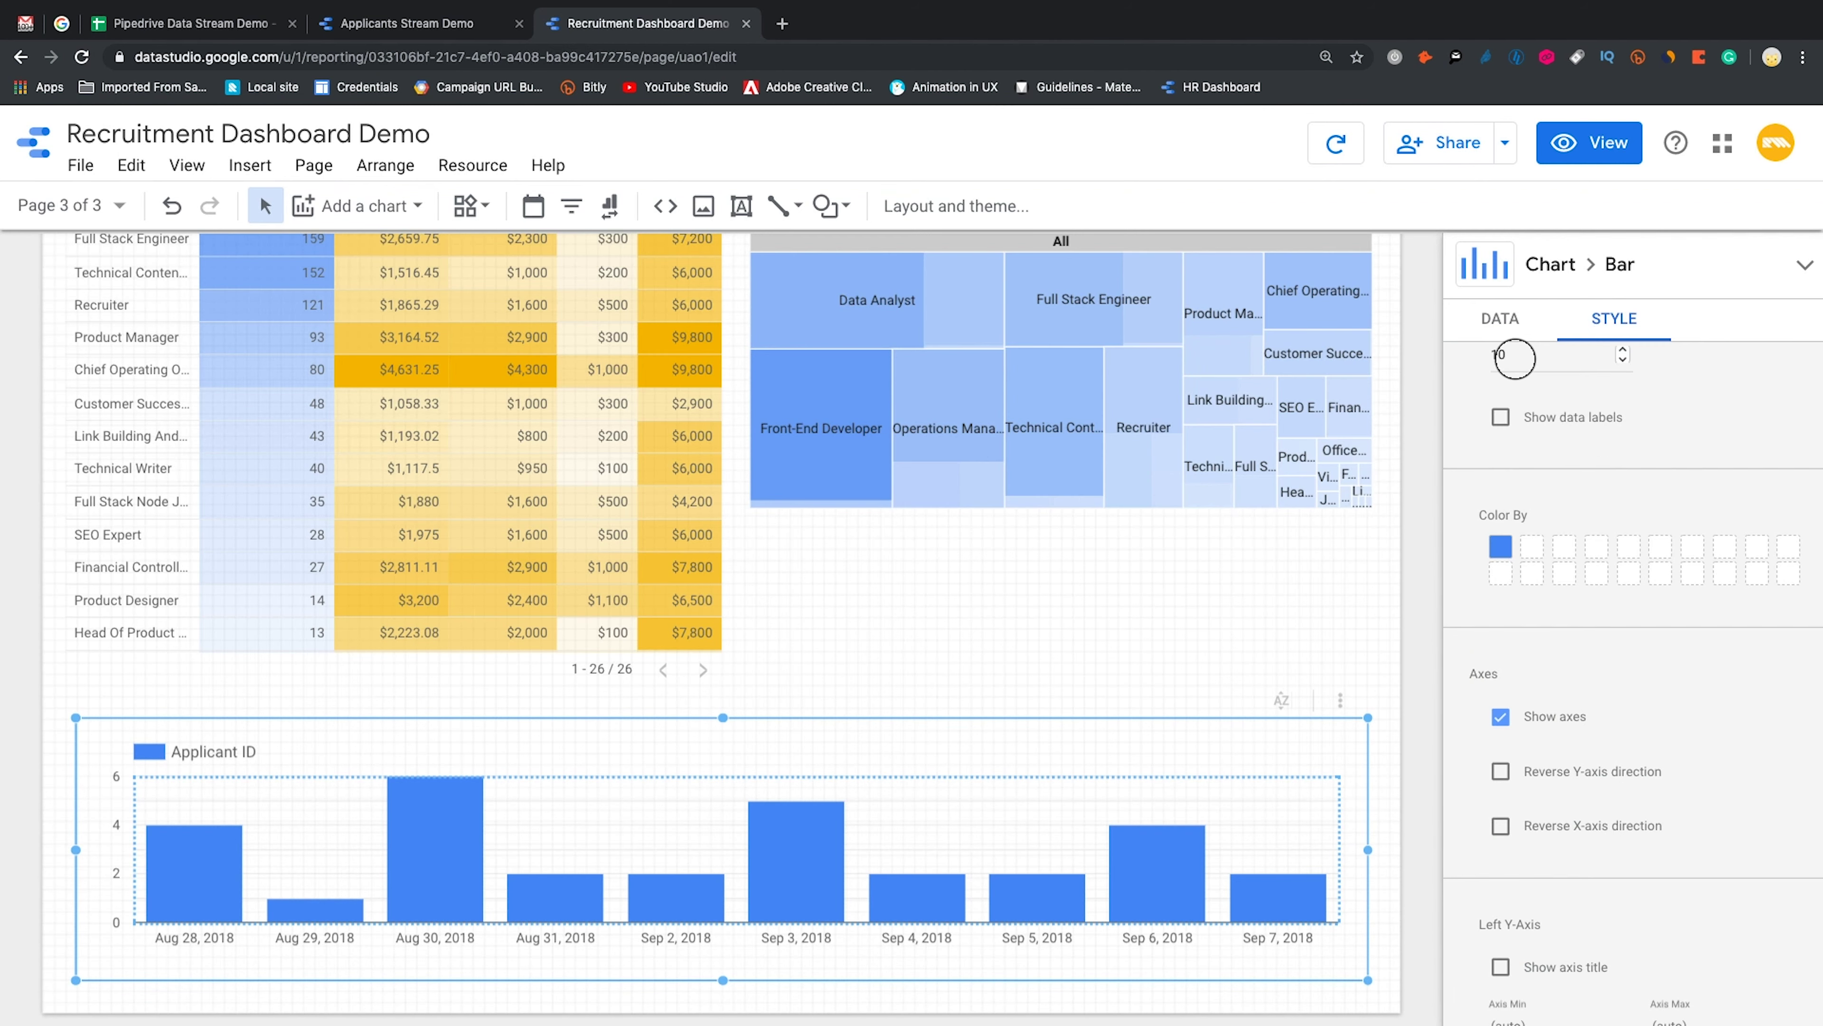
Clear the bar chart's number-of-bars limit so every date shows
left_click(1492, 355)
scroll(1483, 390, "up", 2)
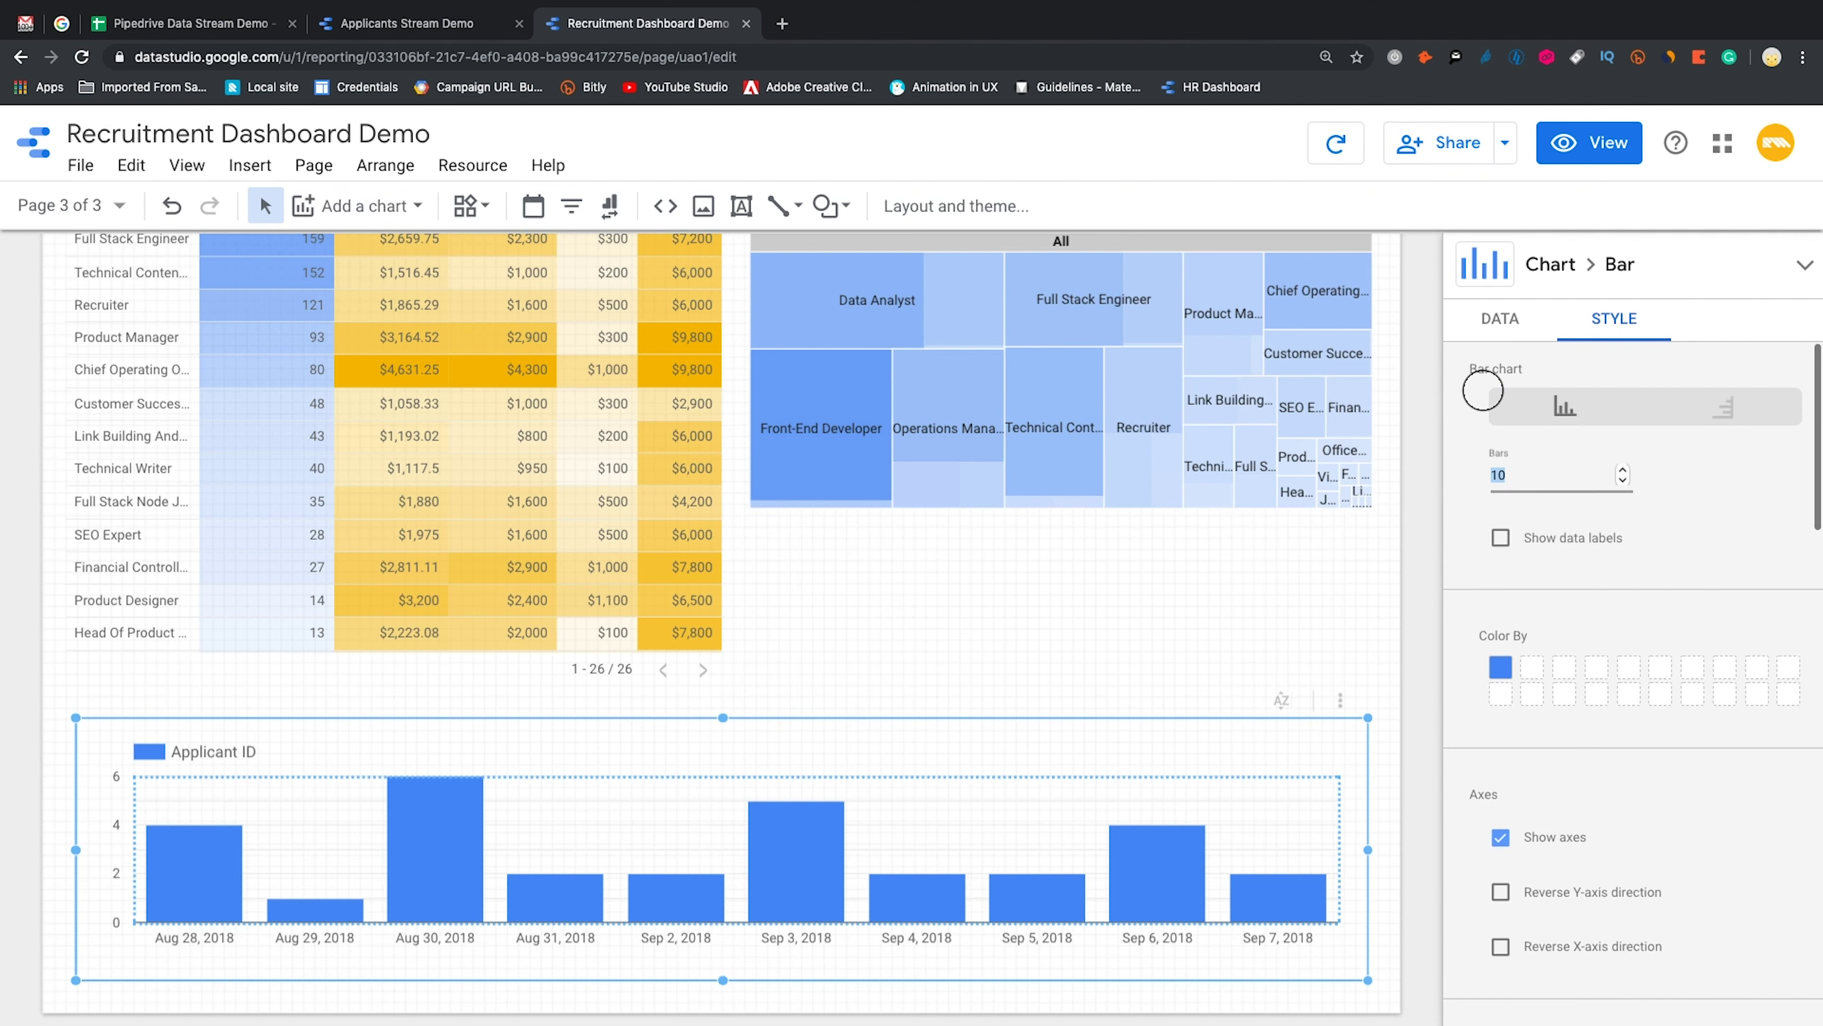
key("BackSpace")
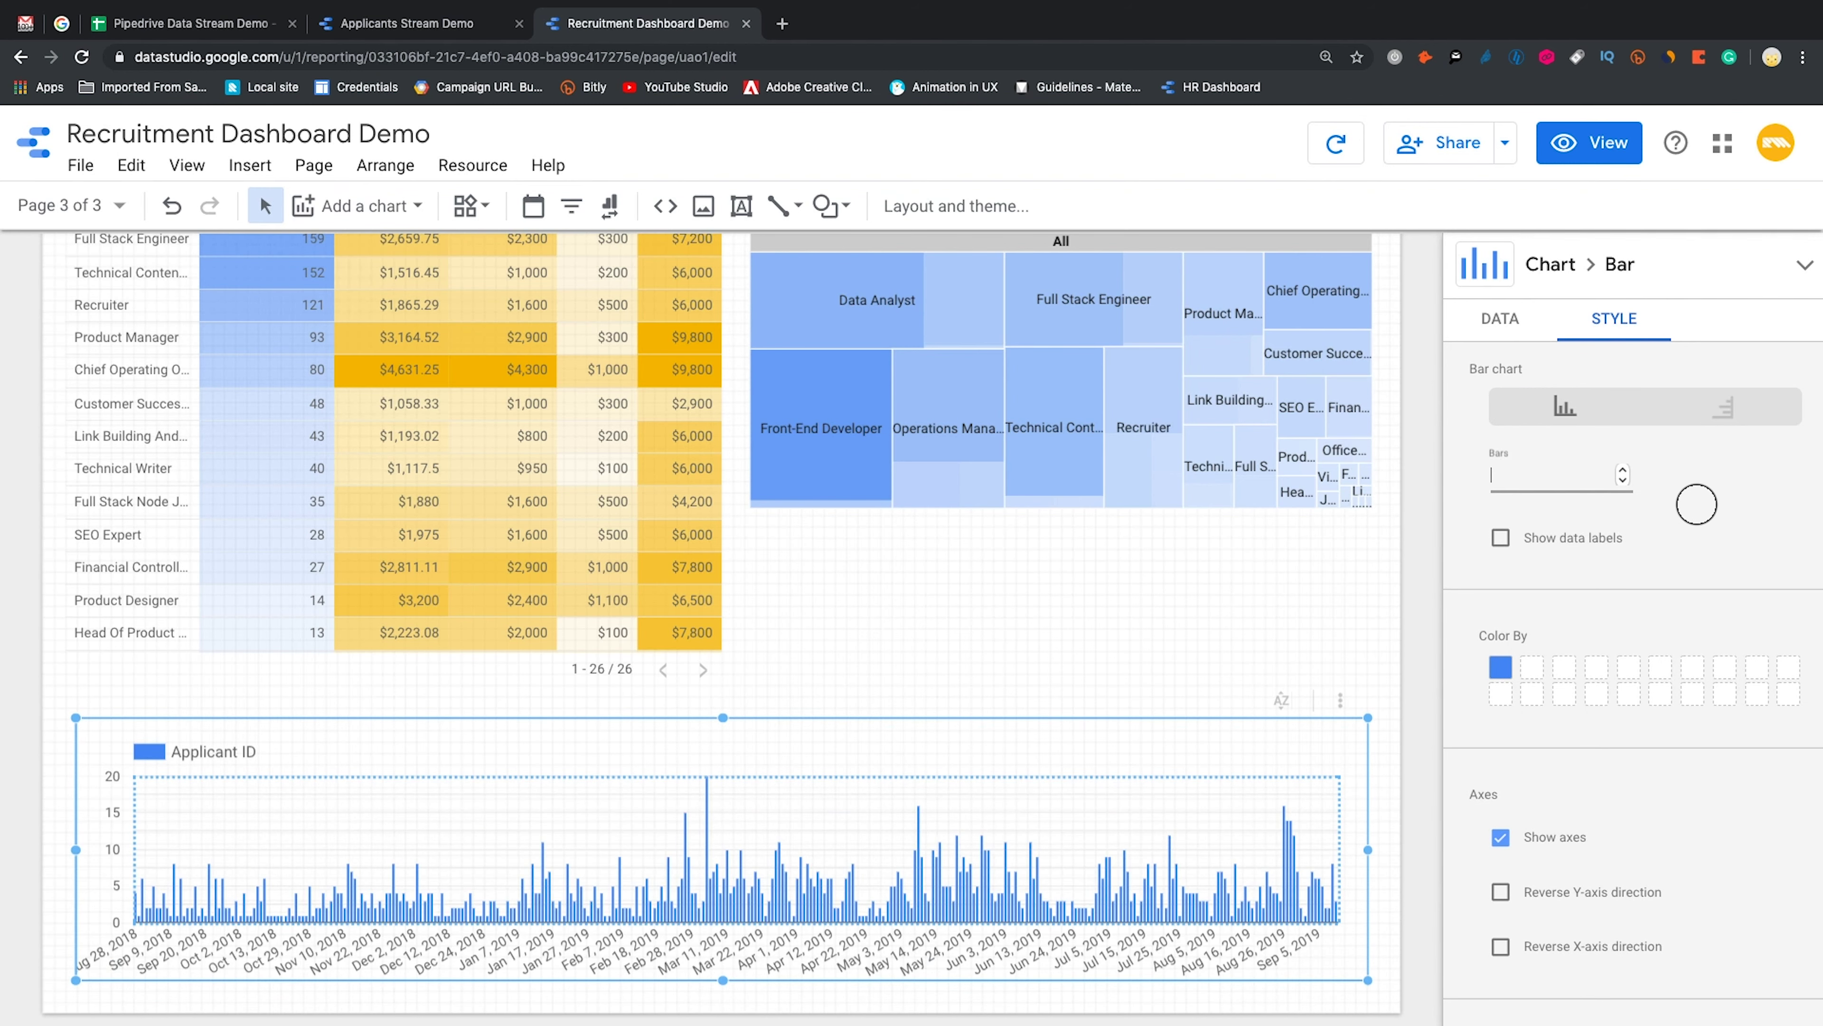
Add Position as the bar chart's breakdown dimension
left_click(1502, 318)
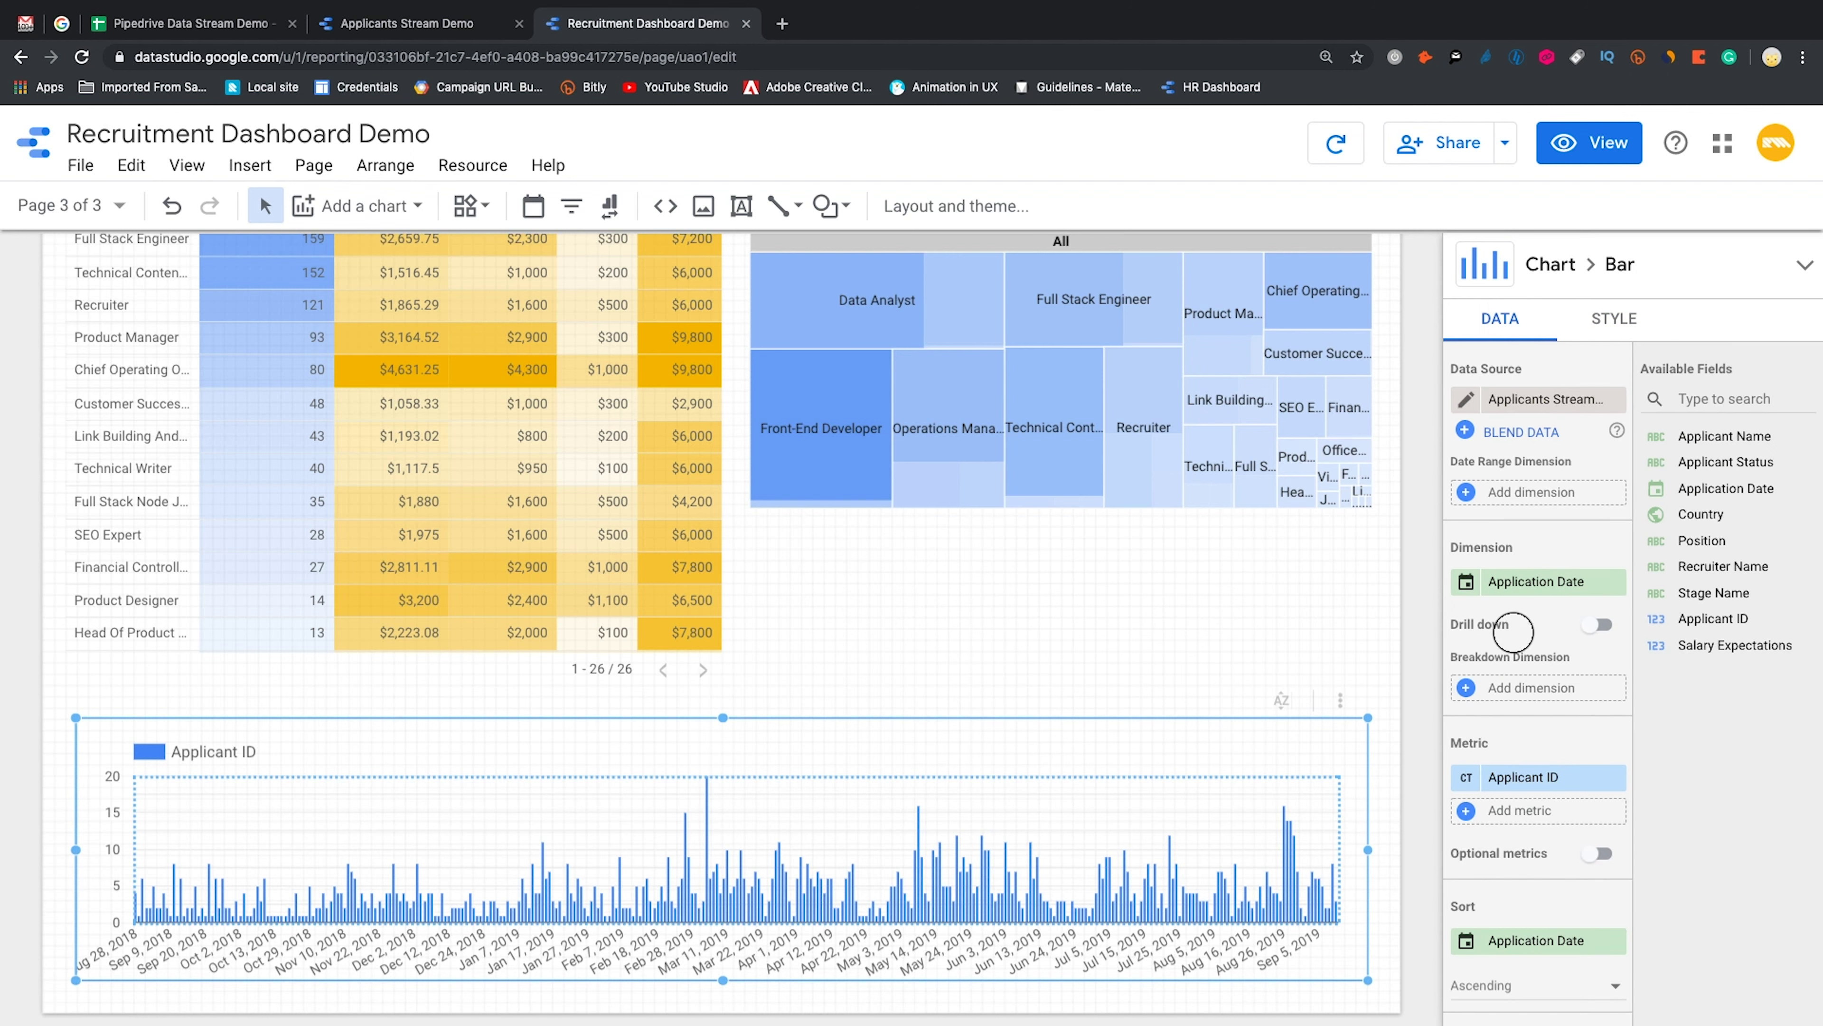
scroll(1529, 844, "down", 4)
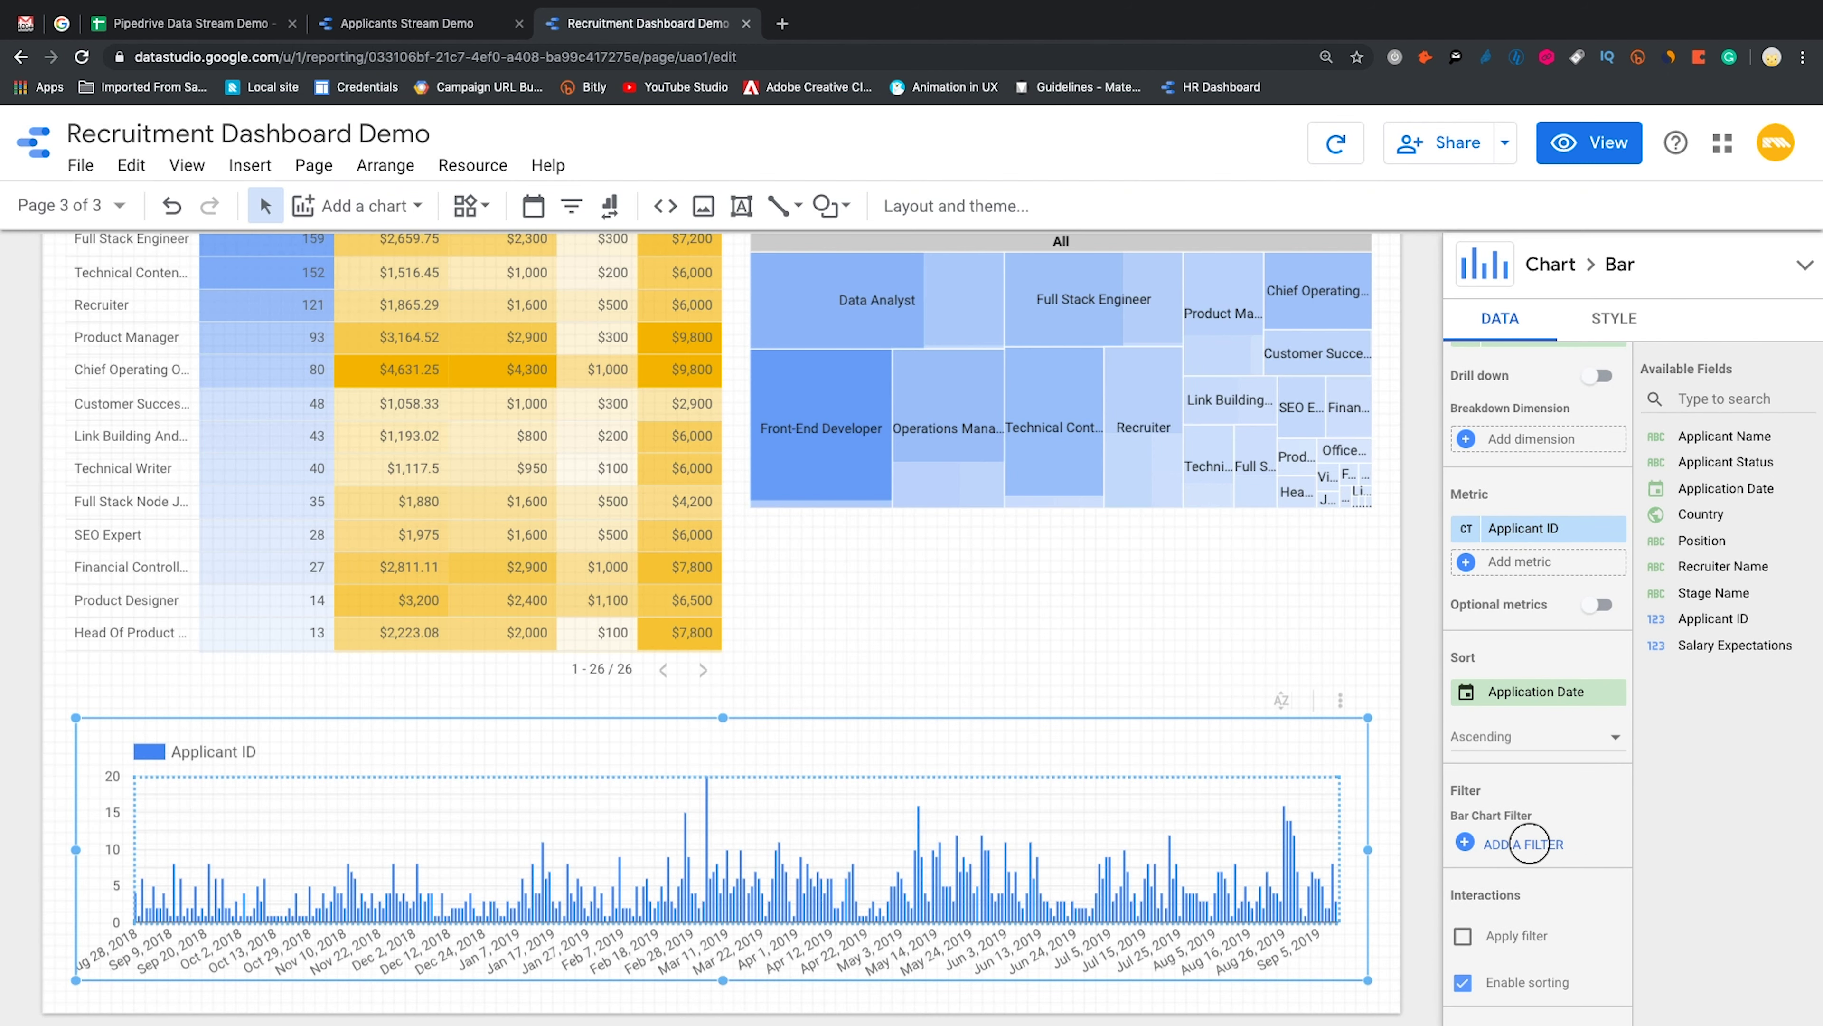
left_click(1528, 414)
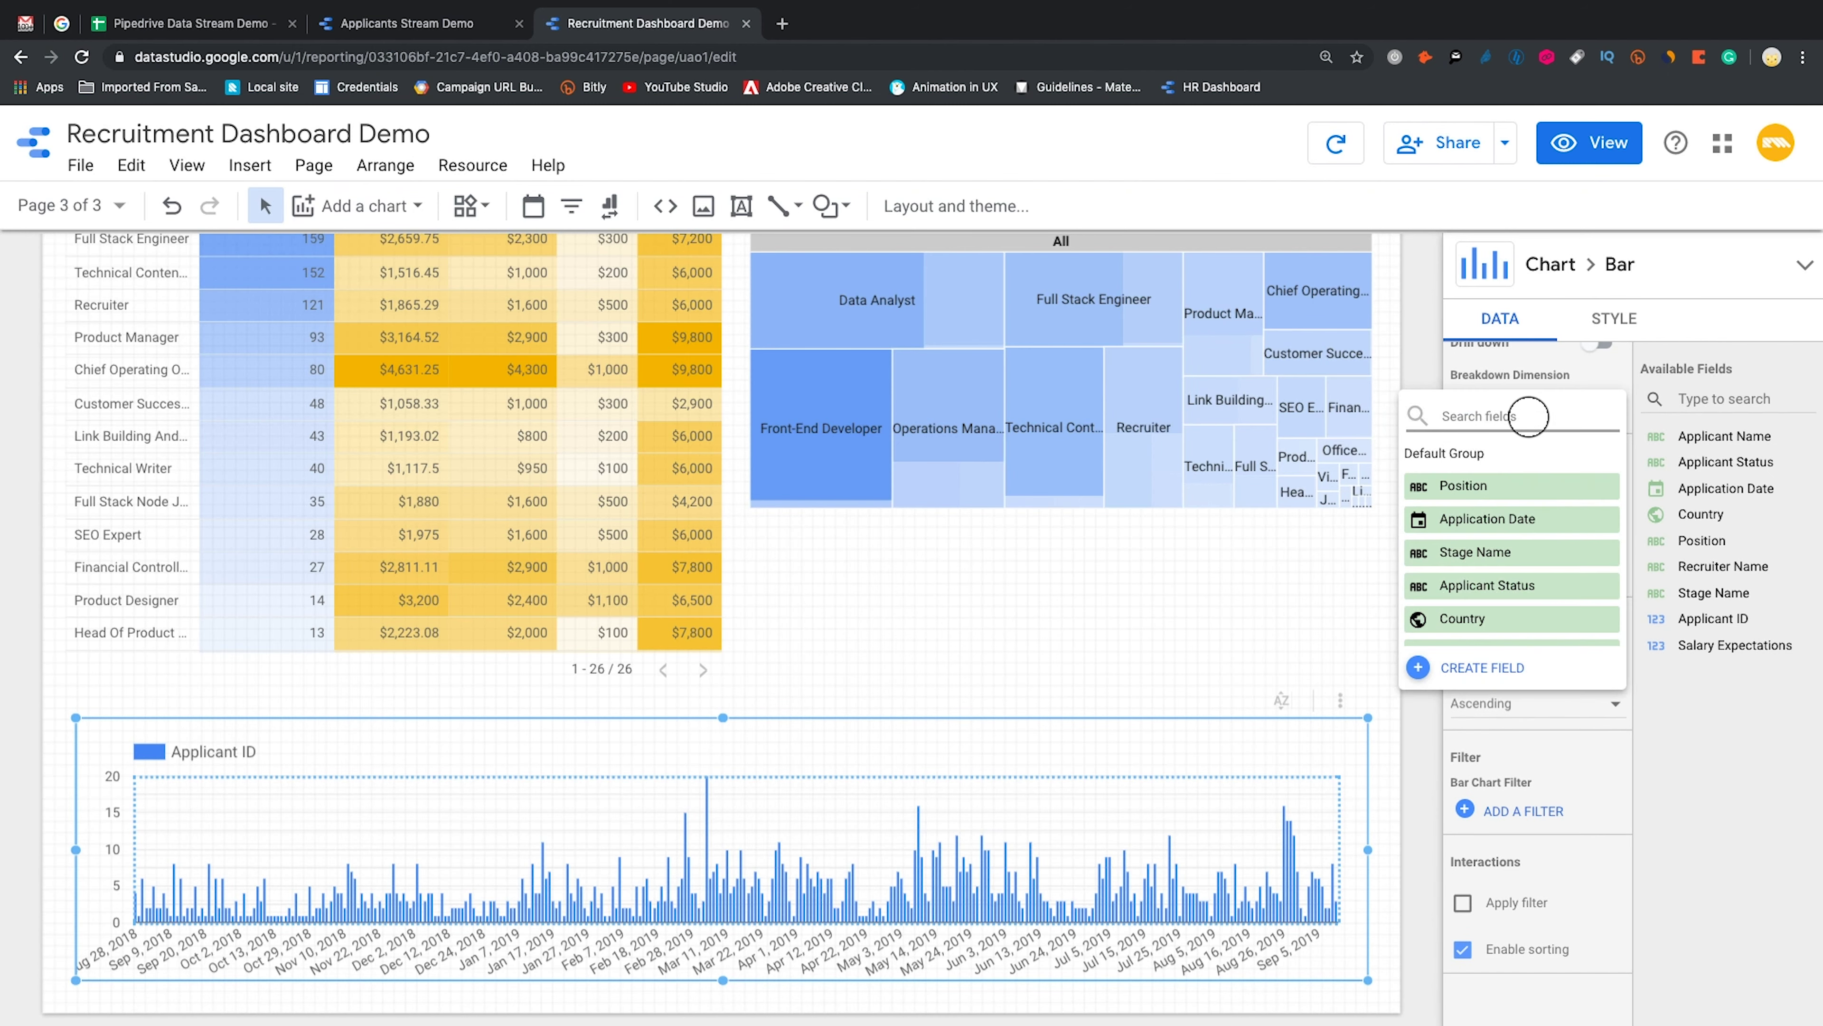
left_click(1515, 490)
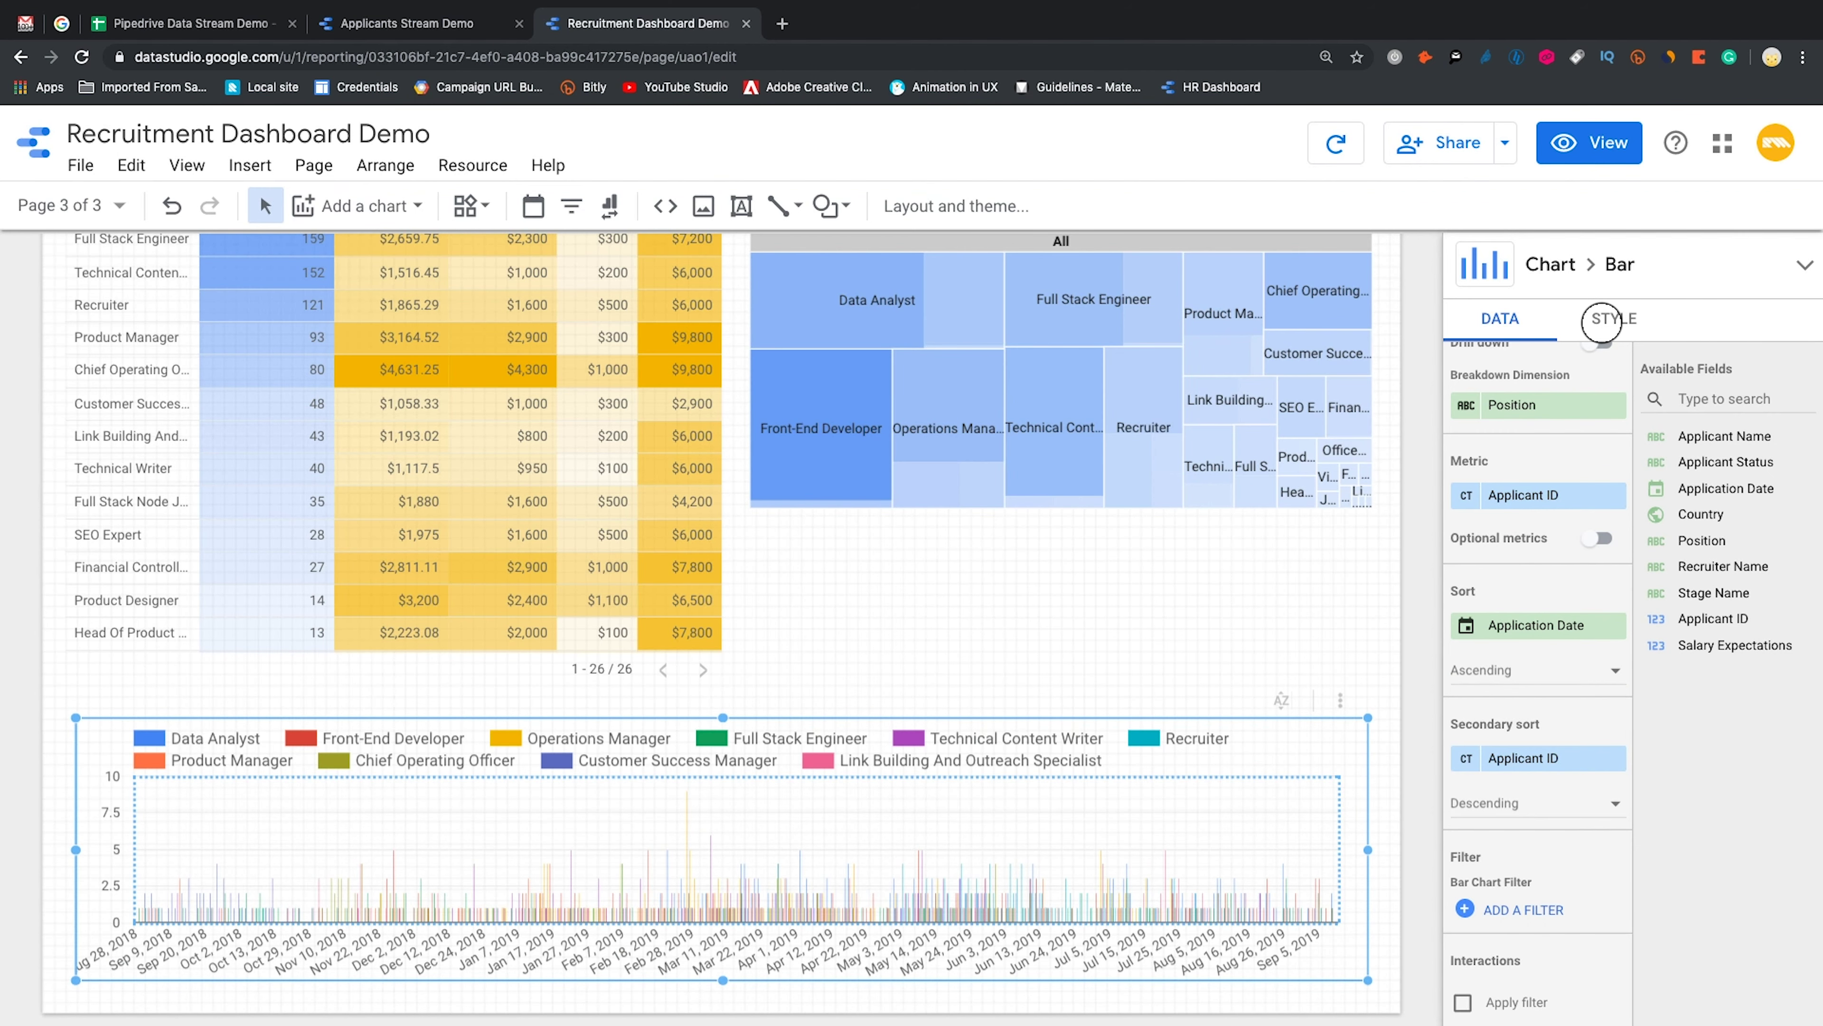
Turn on Stacked Bars in the chart's style settings
left_click(1602, 320)
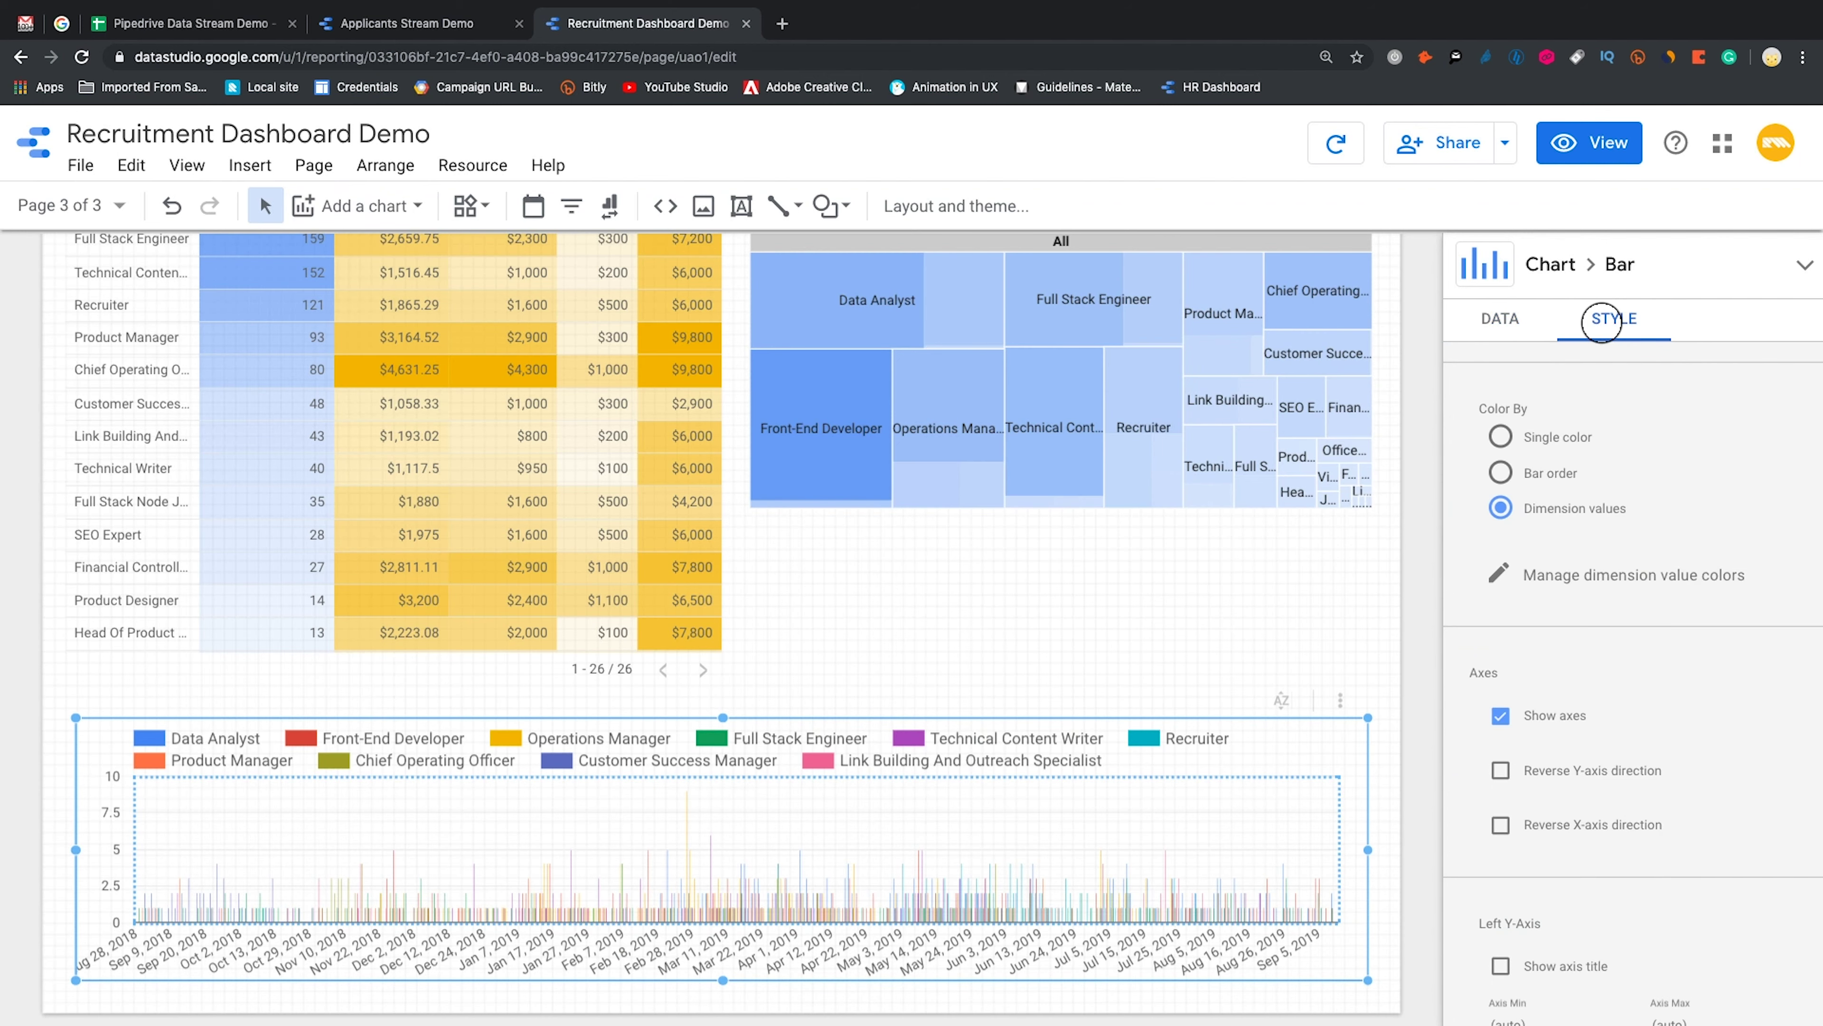
scroll(1602, 406, "up", 4)
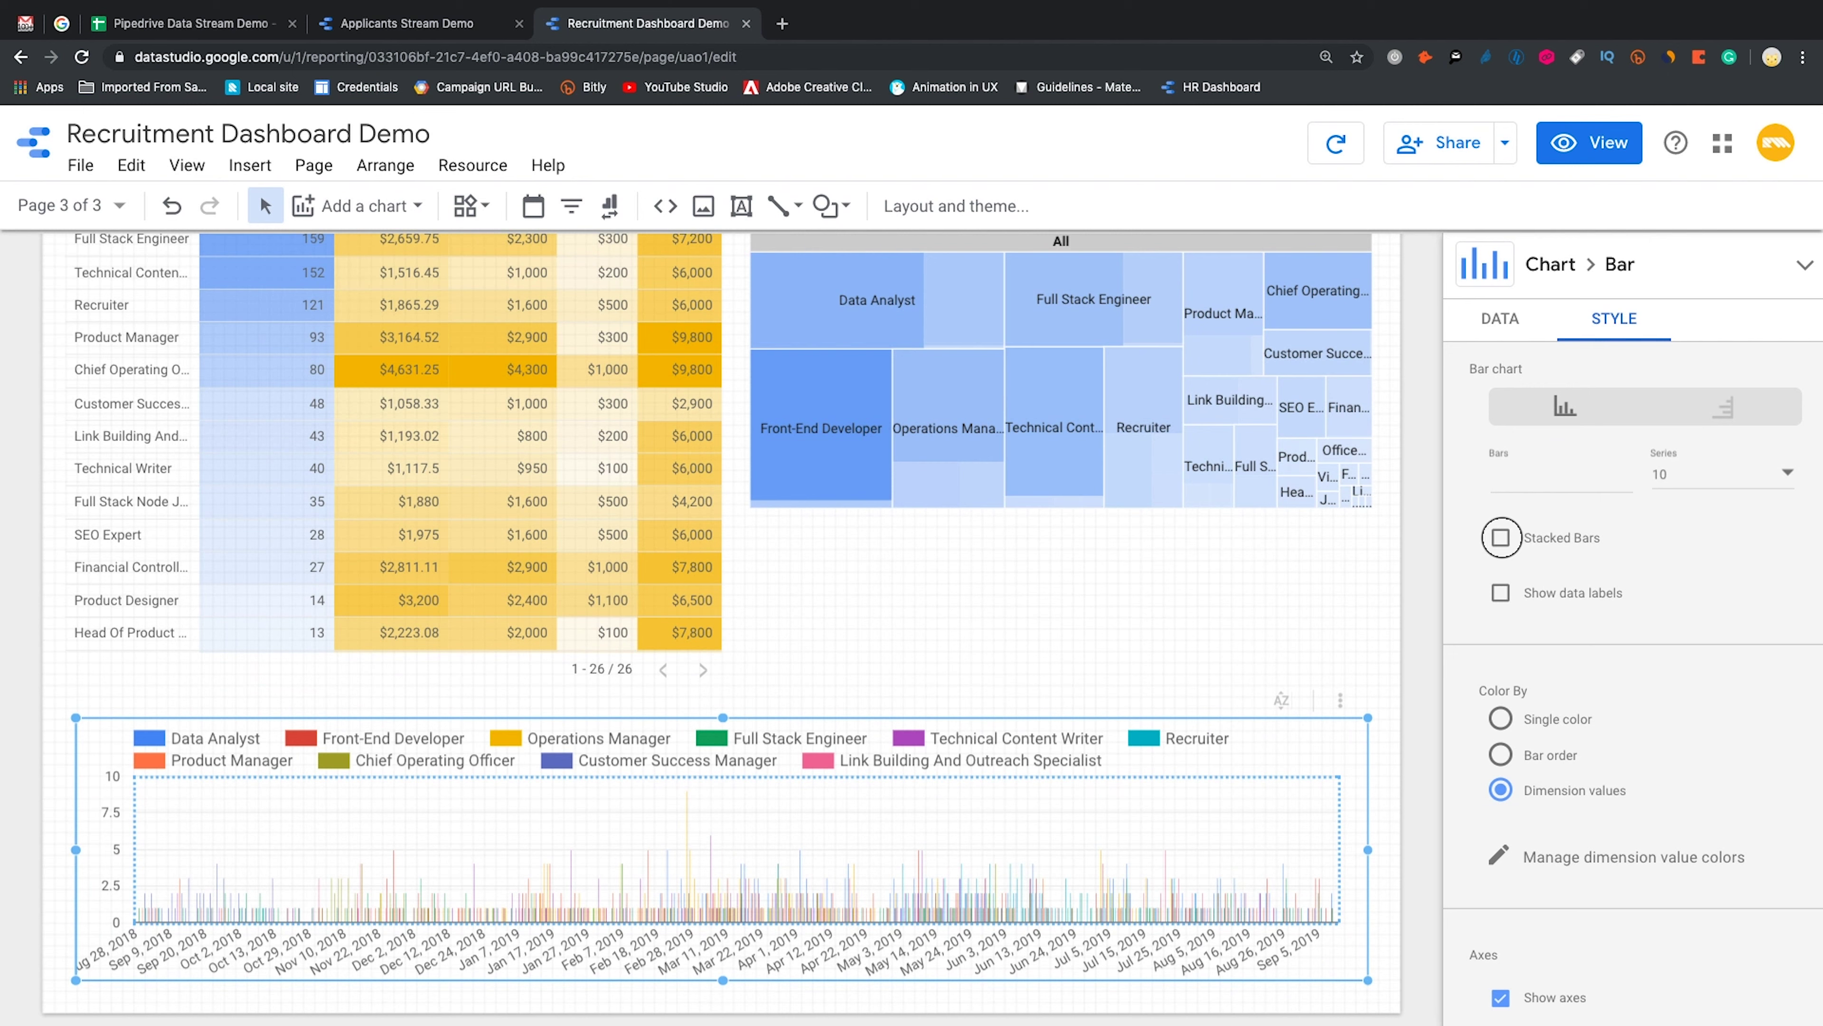
left_click(1500, 537)
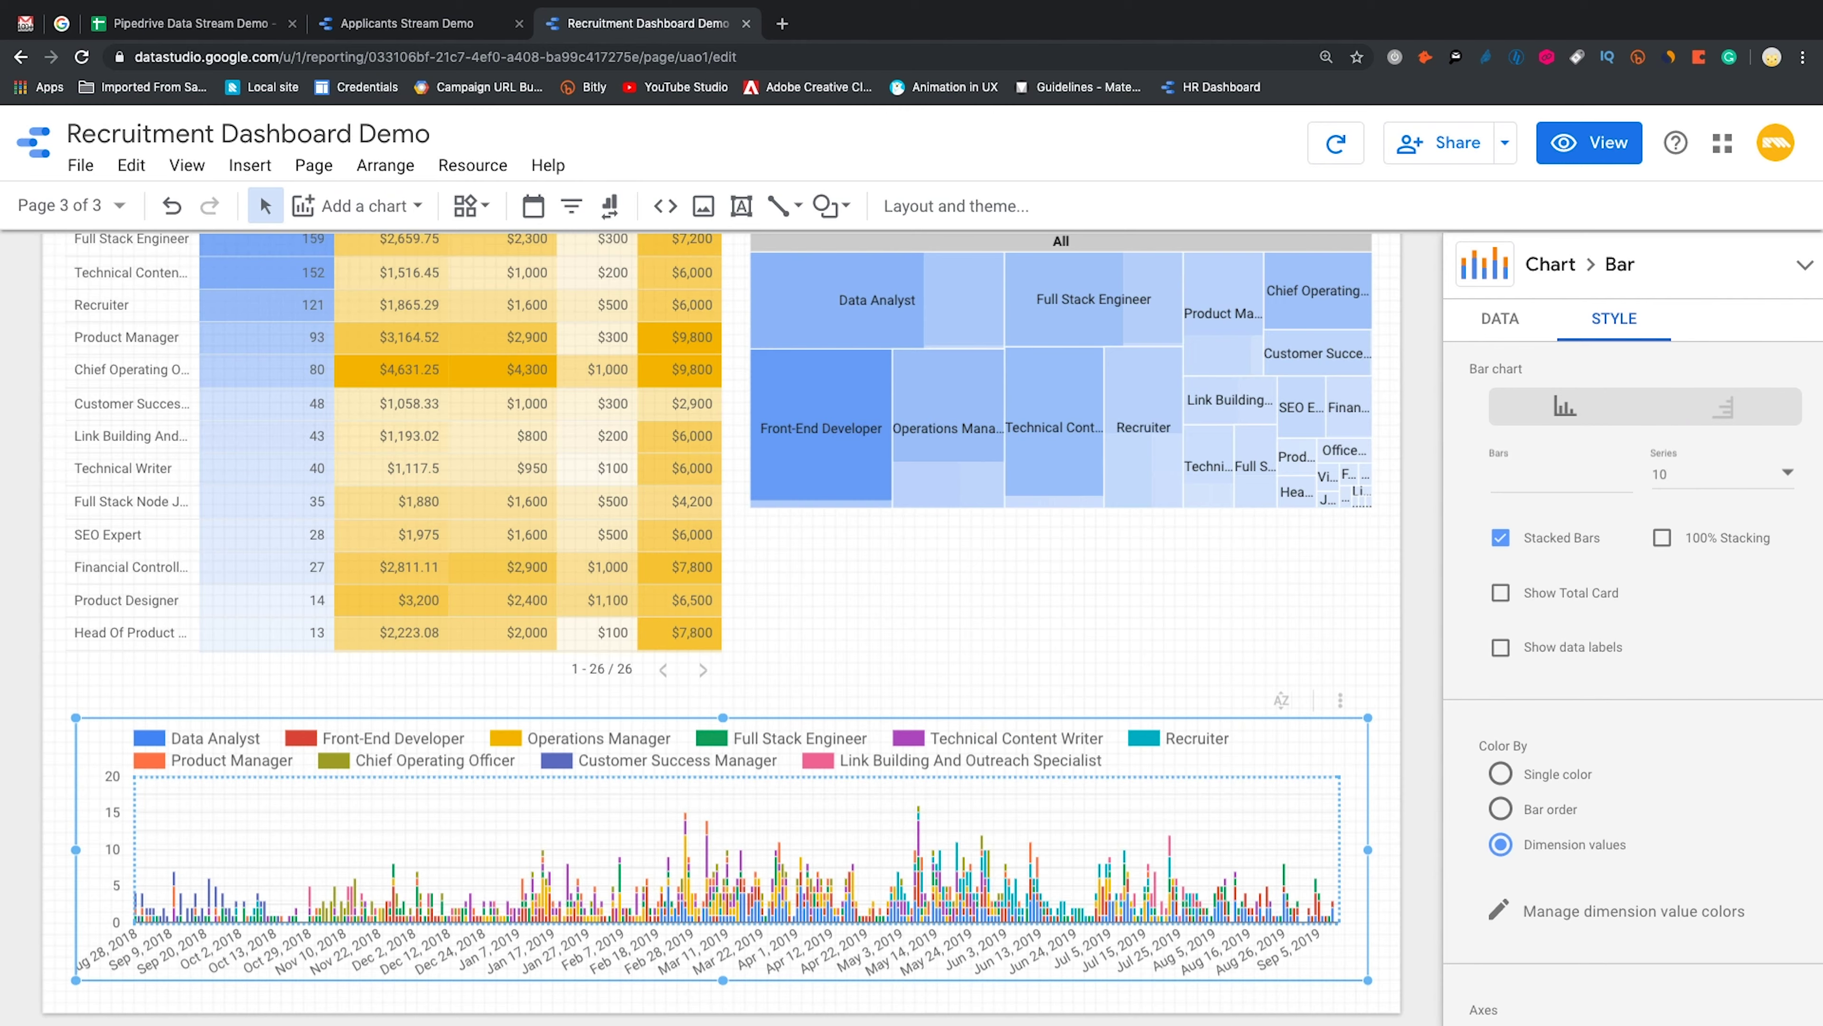
Preview the report in view mode with a preset date range applied
left_click(1590, 142)
left_click(1445, 178)
left_click(1392, 198)
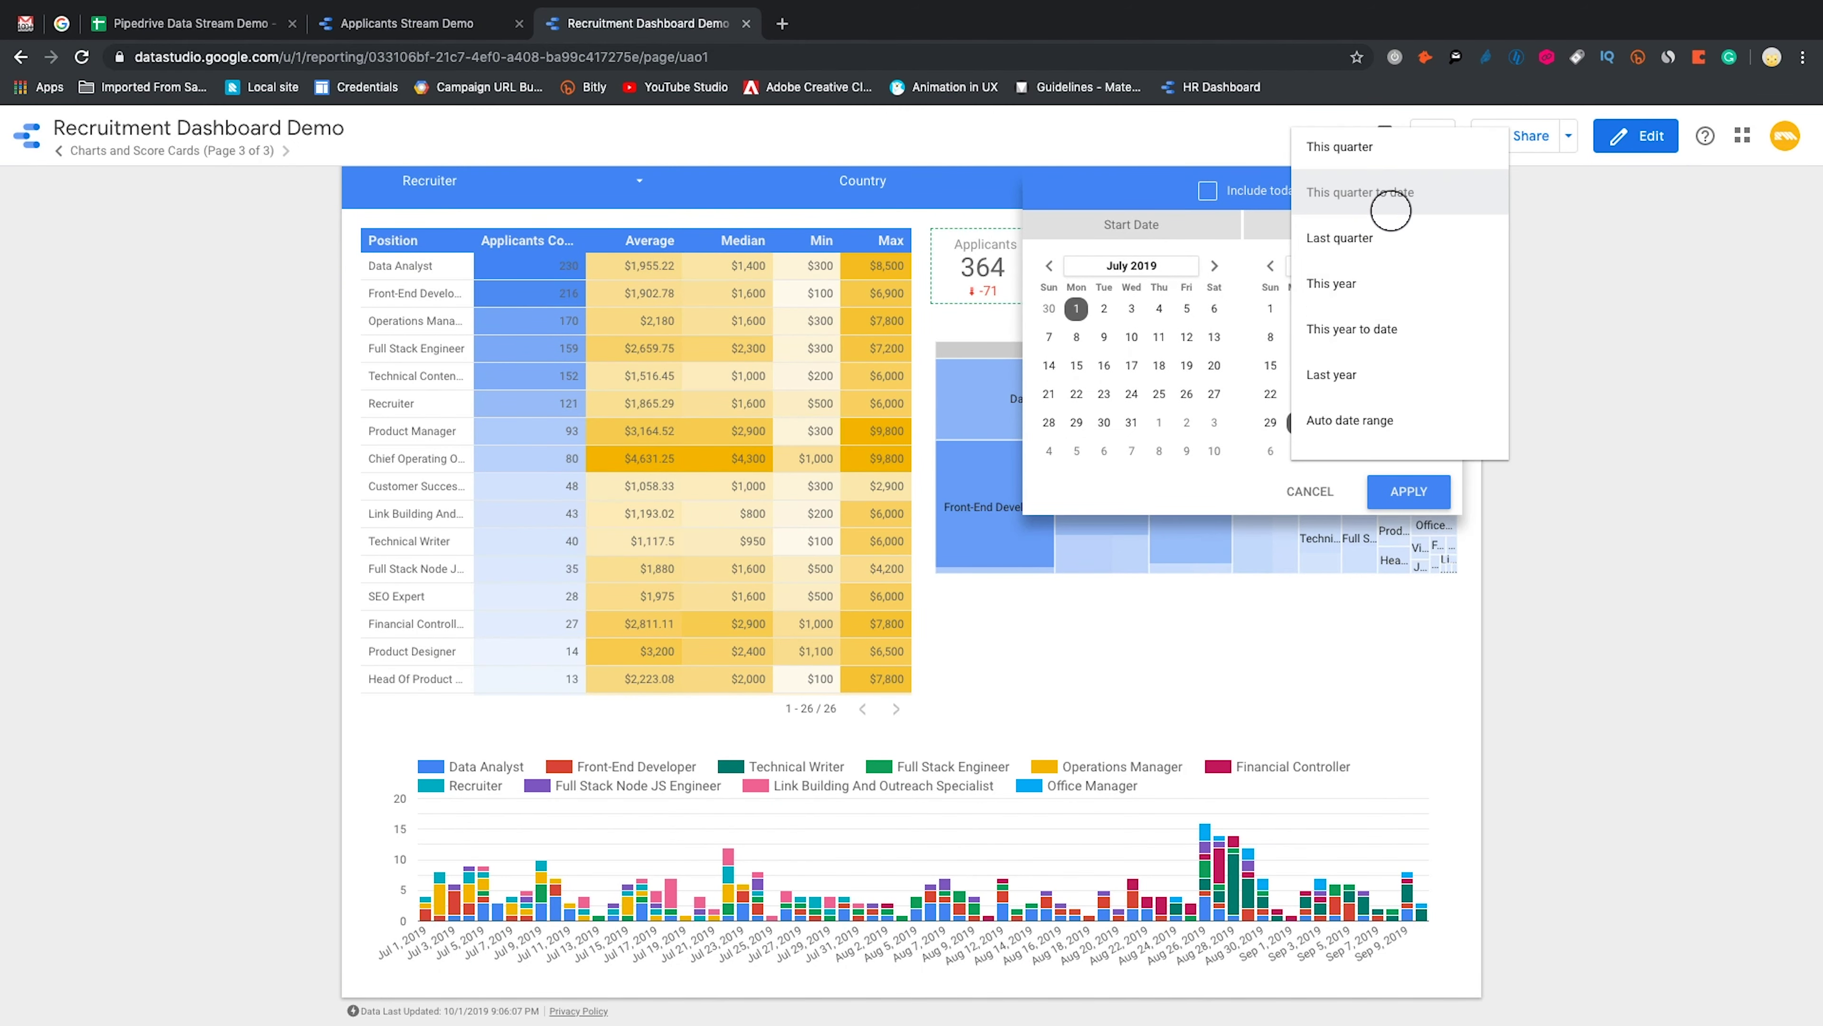
scroll(1390, 211, "up", 2)
left_click(1364, 176)
left_click(1404, 492)
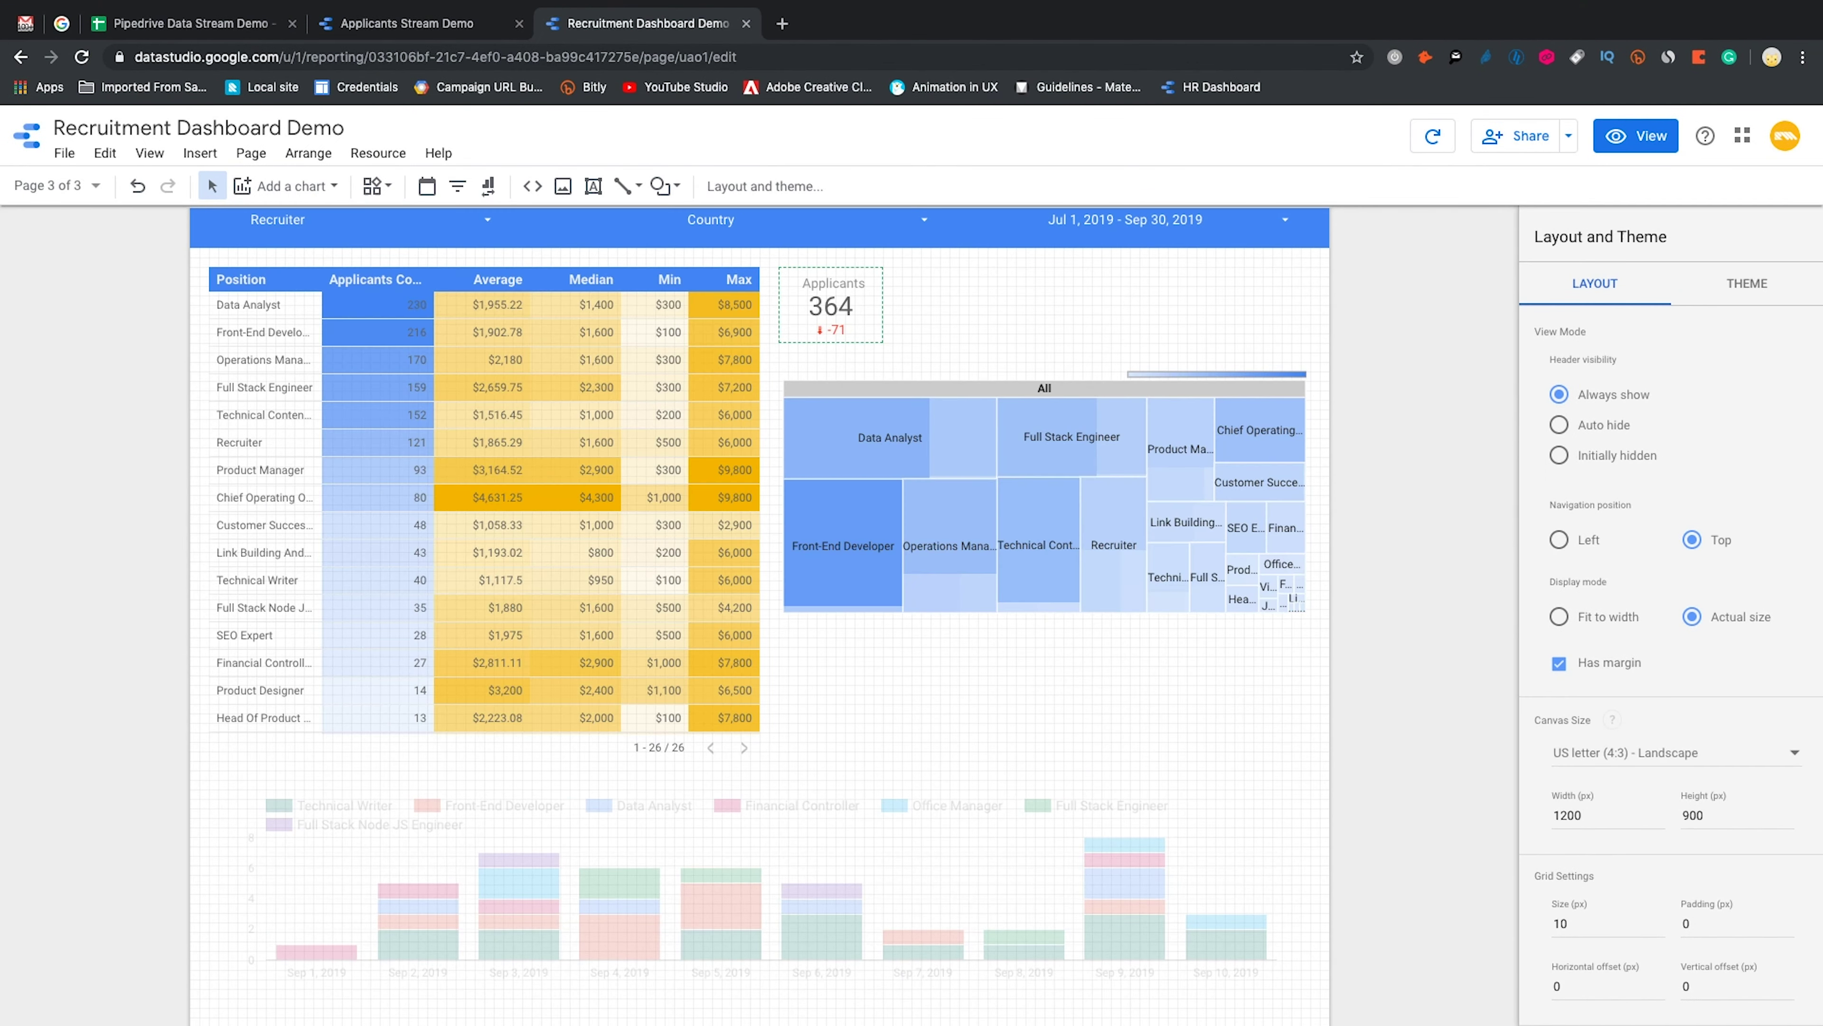
Narrow the stacked bar chart to fit within the page and preview it again
left_click(1169, 876)
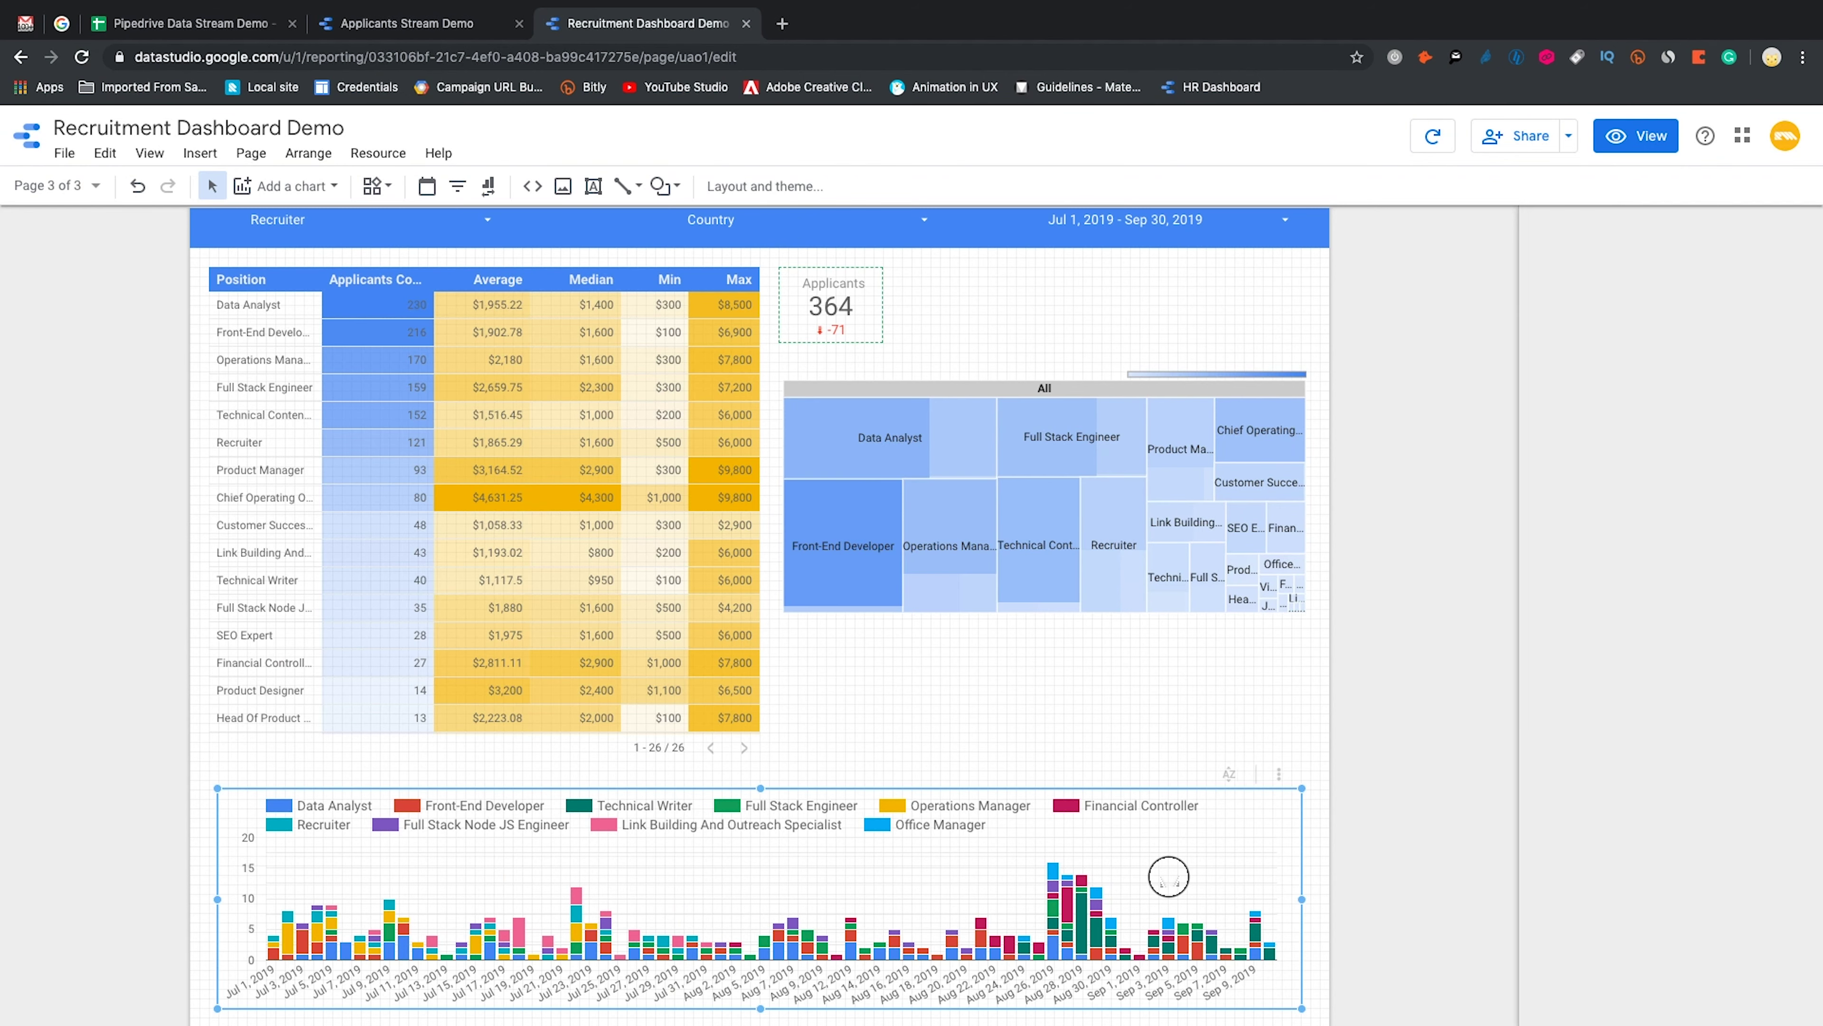
left_click_drag(1301, 899, 1131, 899)
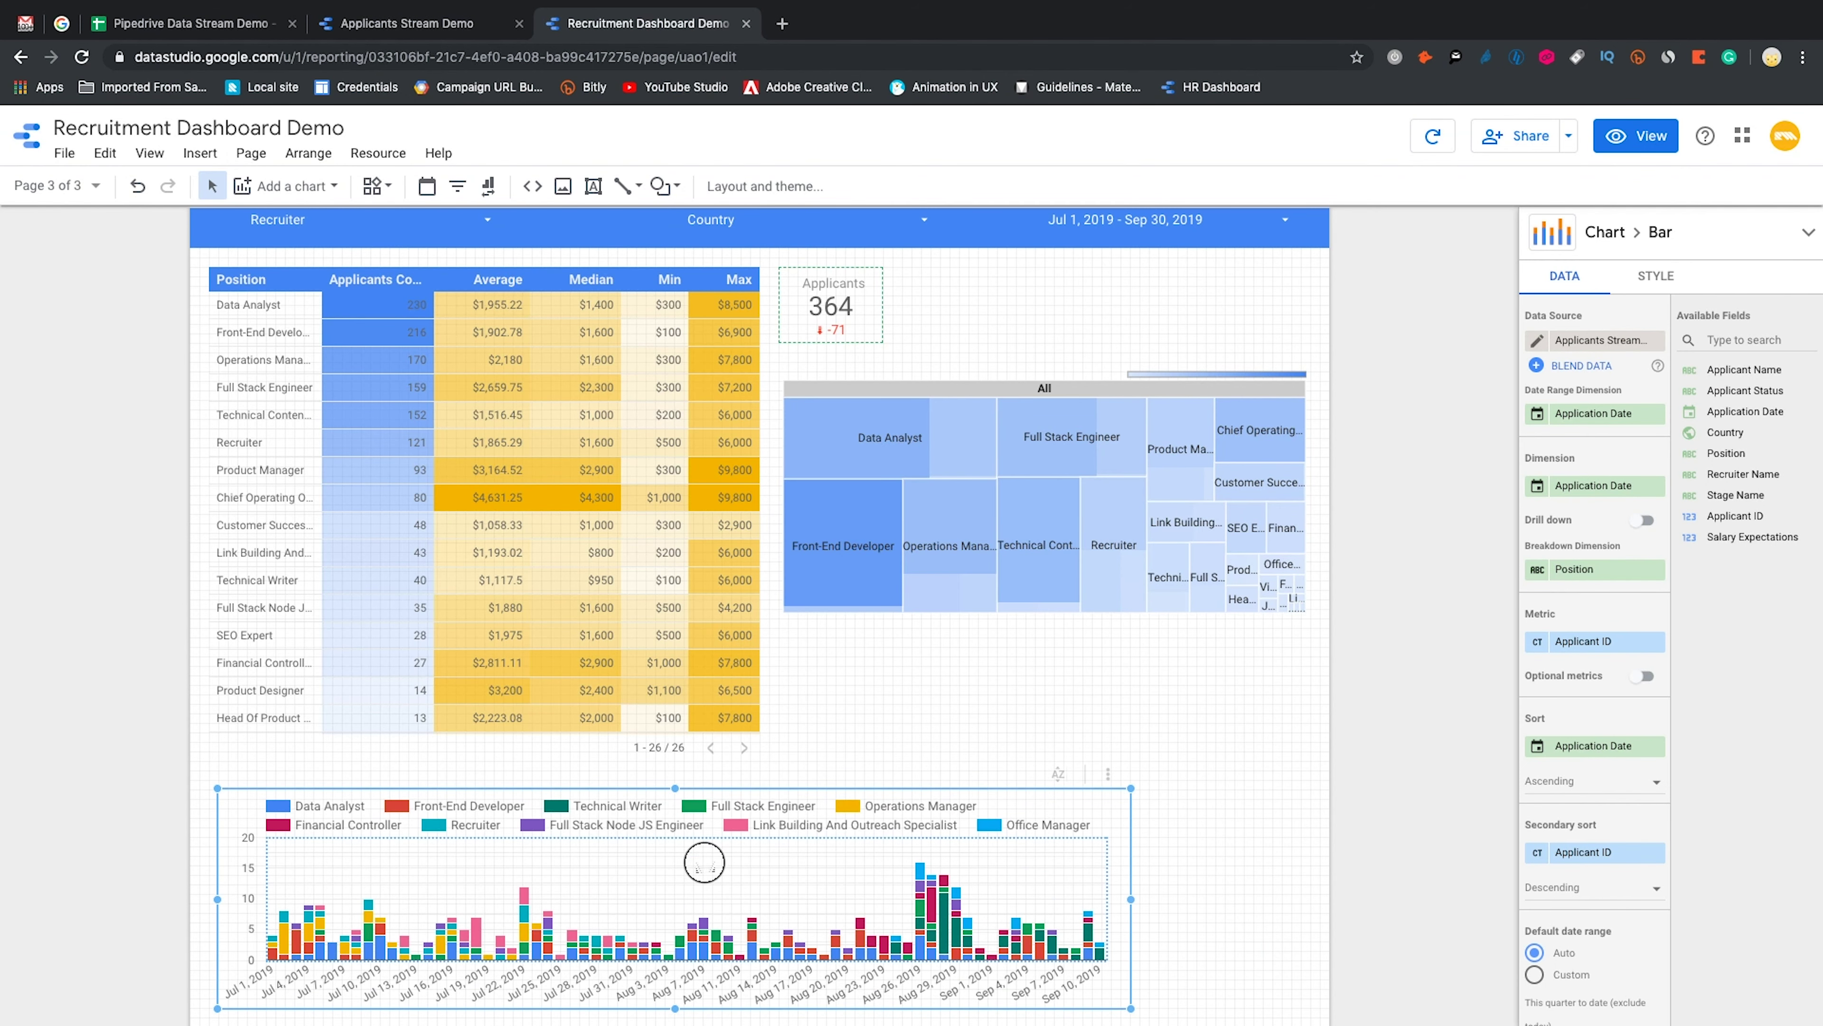
left_click(1637, 136)
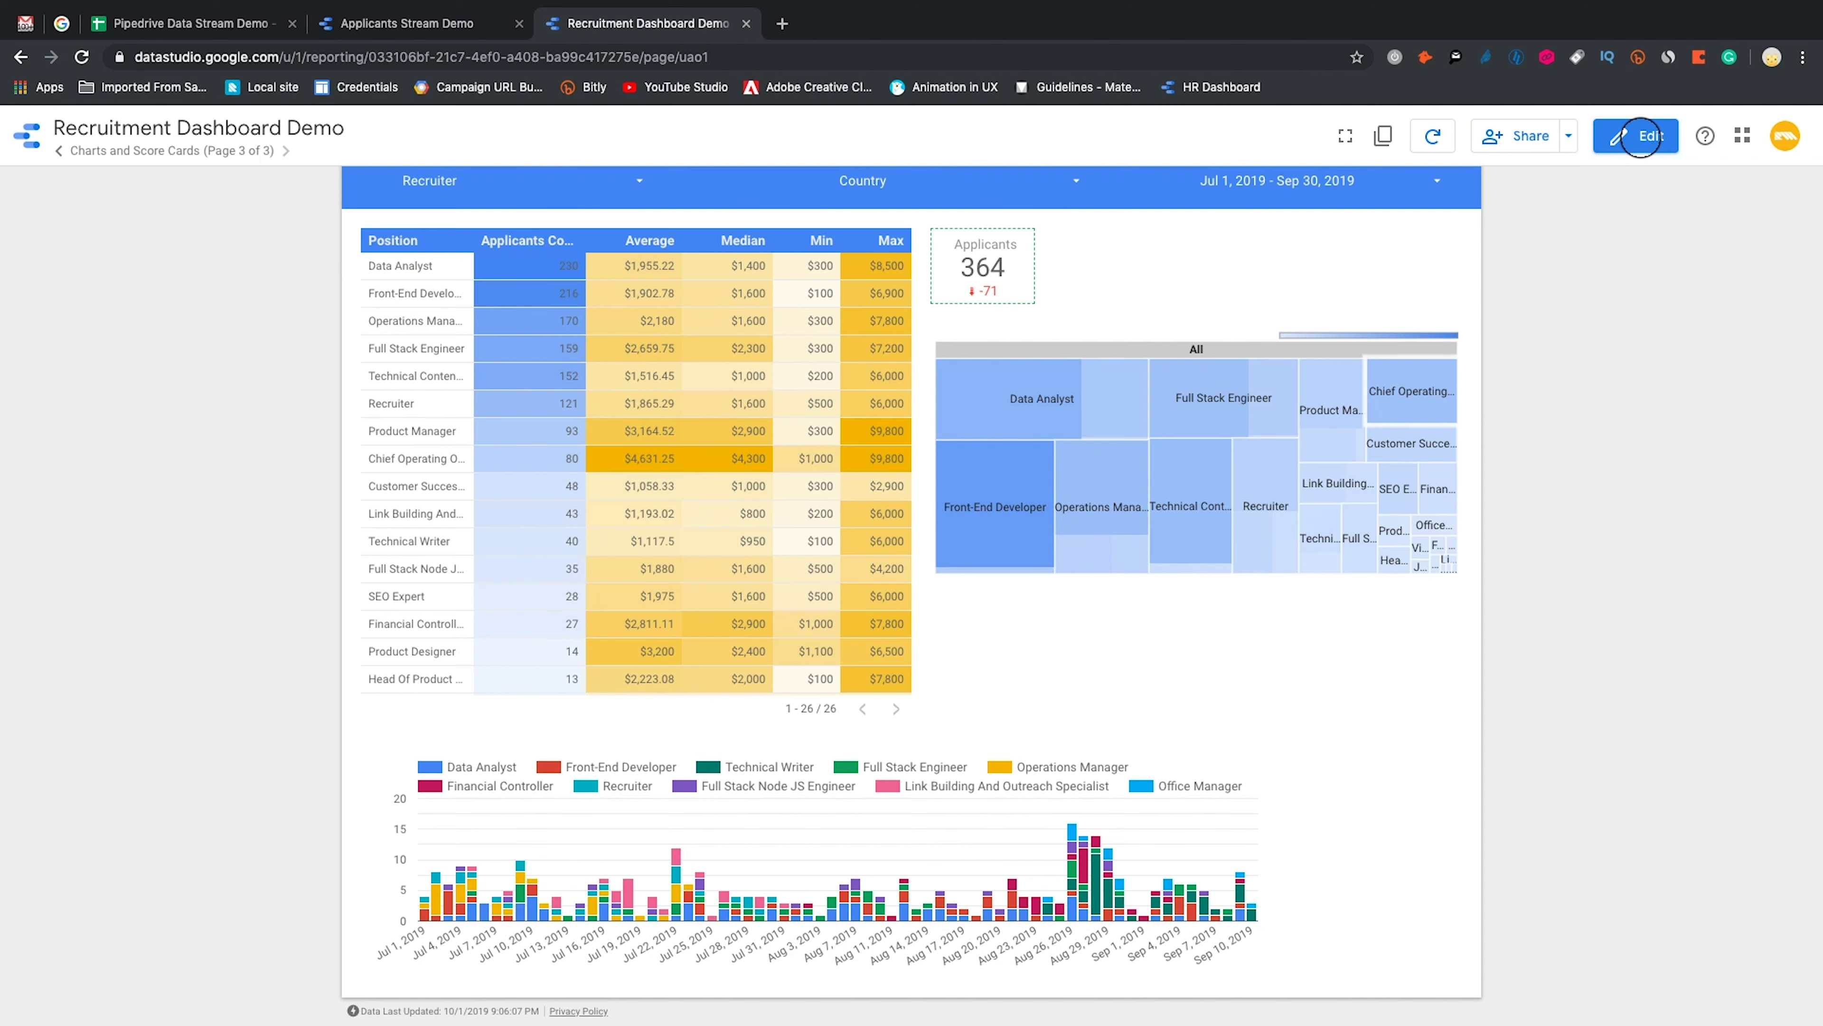
left_click(1640, 137)
left_click(287, 186)
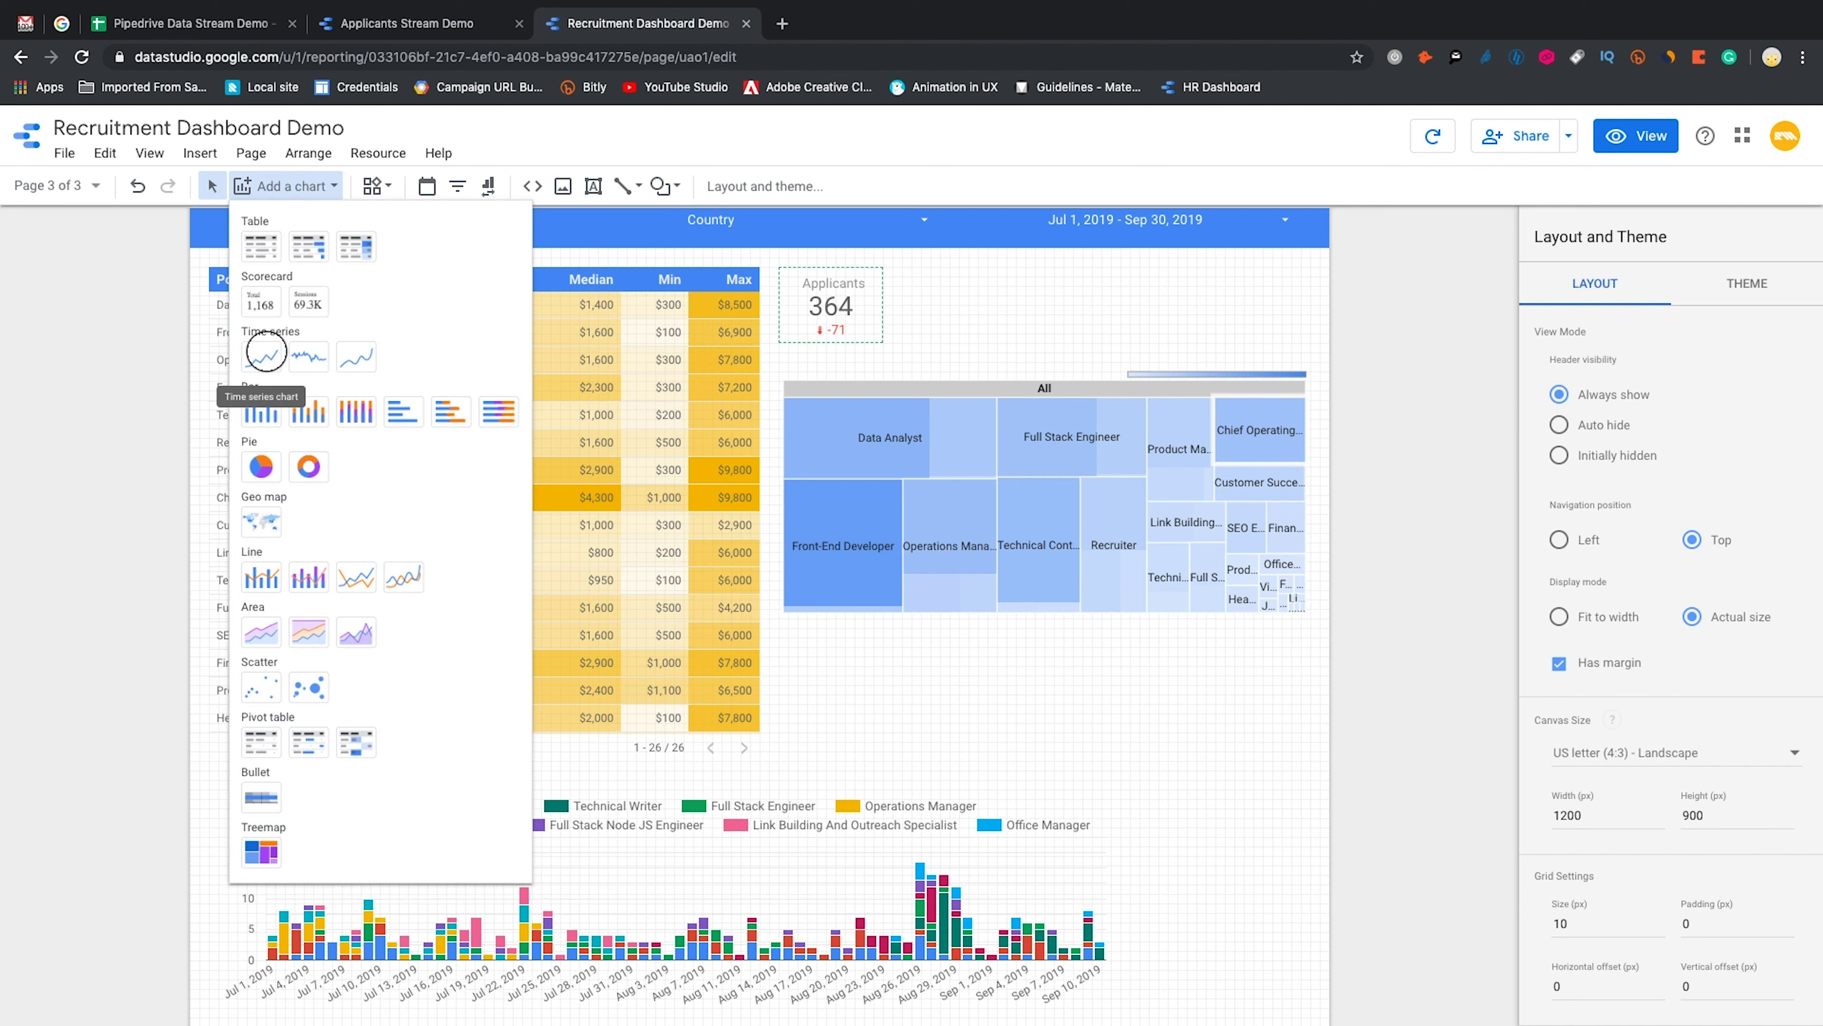
Add a wide, short time series chart below the treemap counting Applicant IDs
left_click(265, 351)
left_click(778, 627)
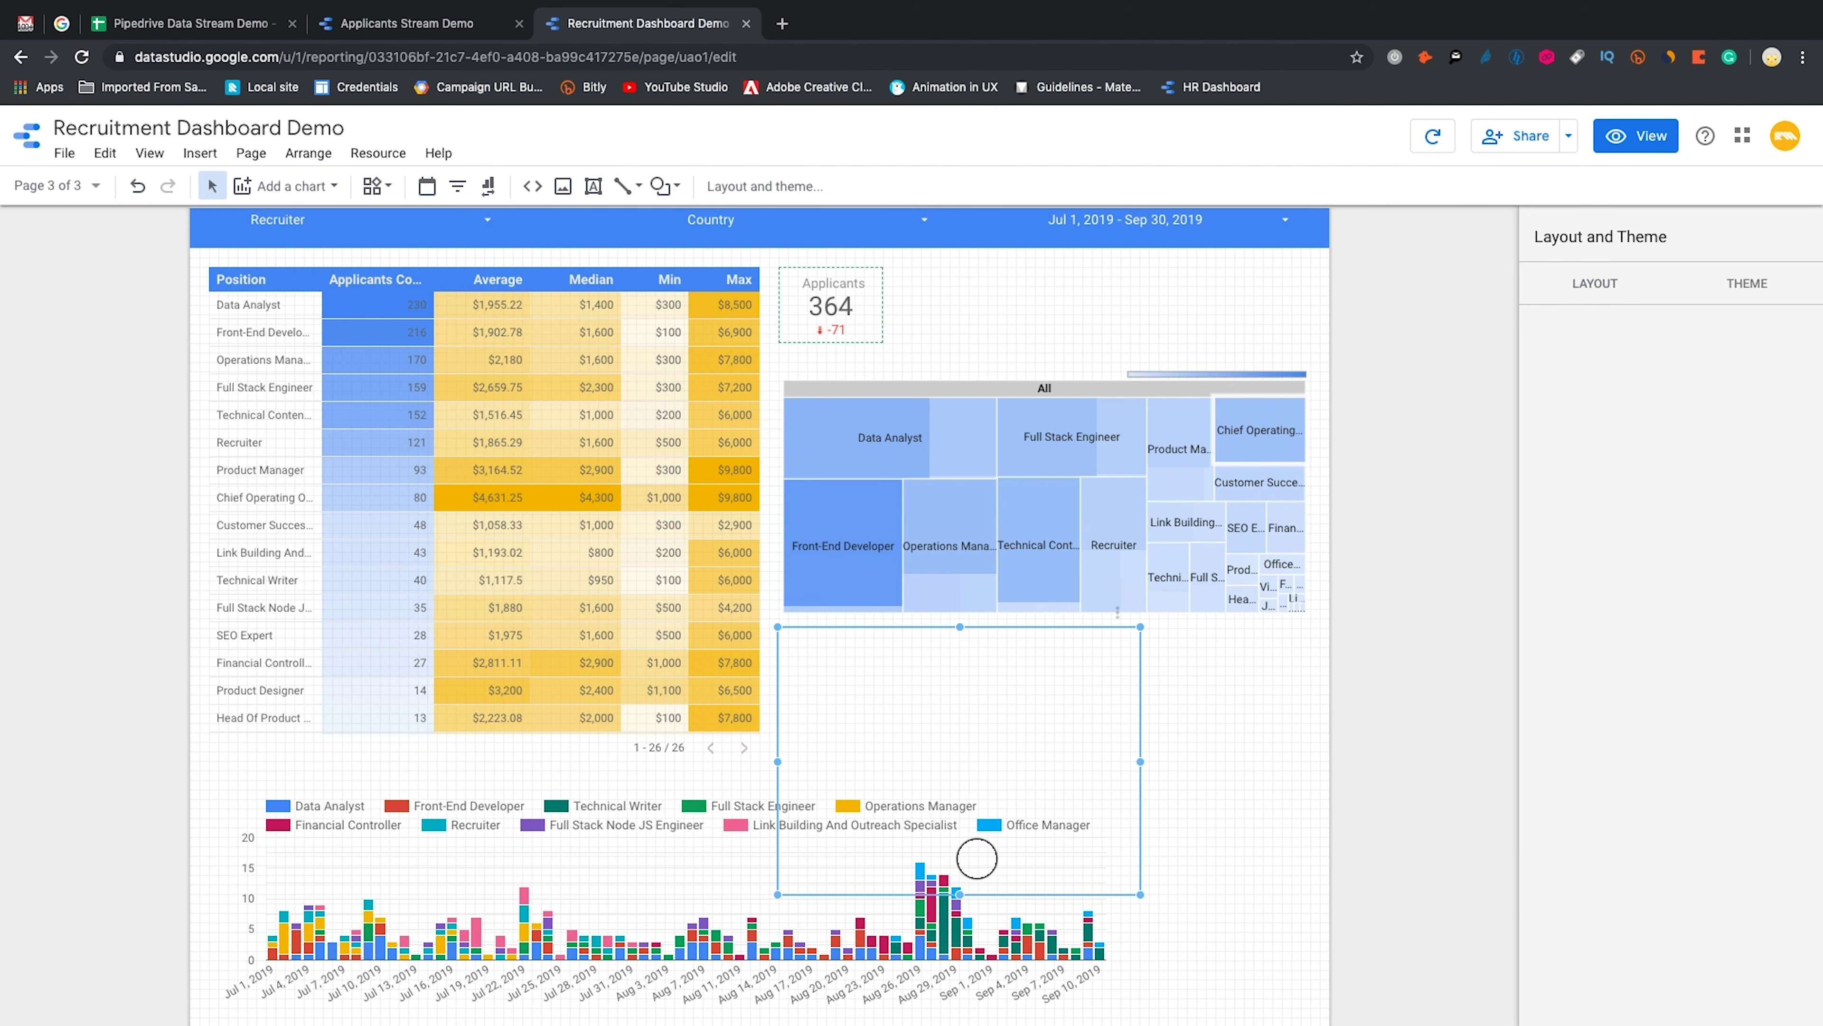
left_click_drag(1140, 894, 1300, 762)
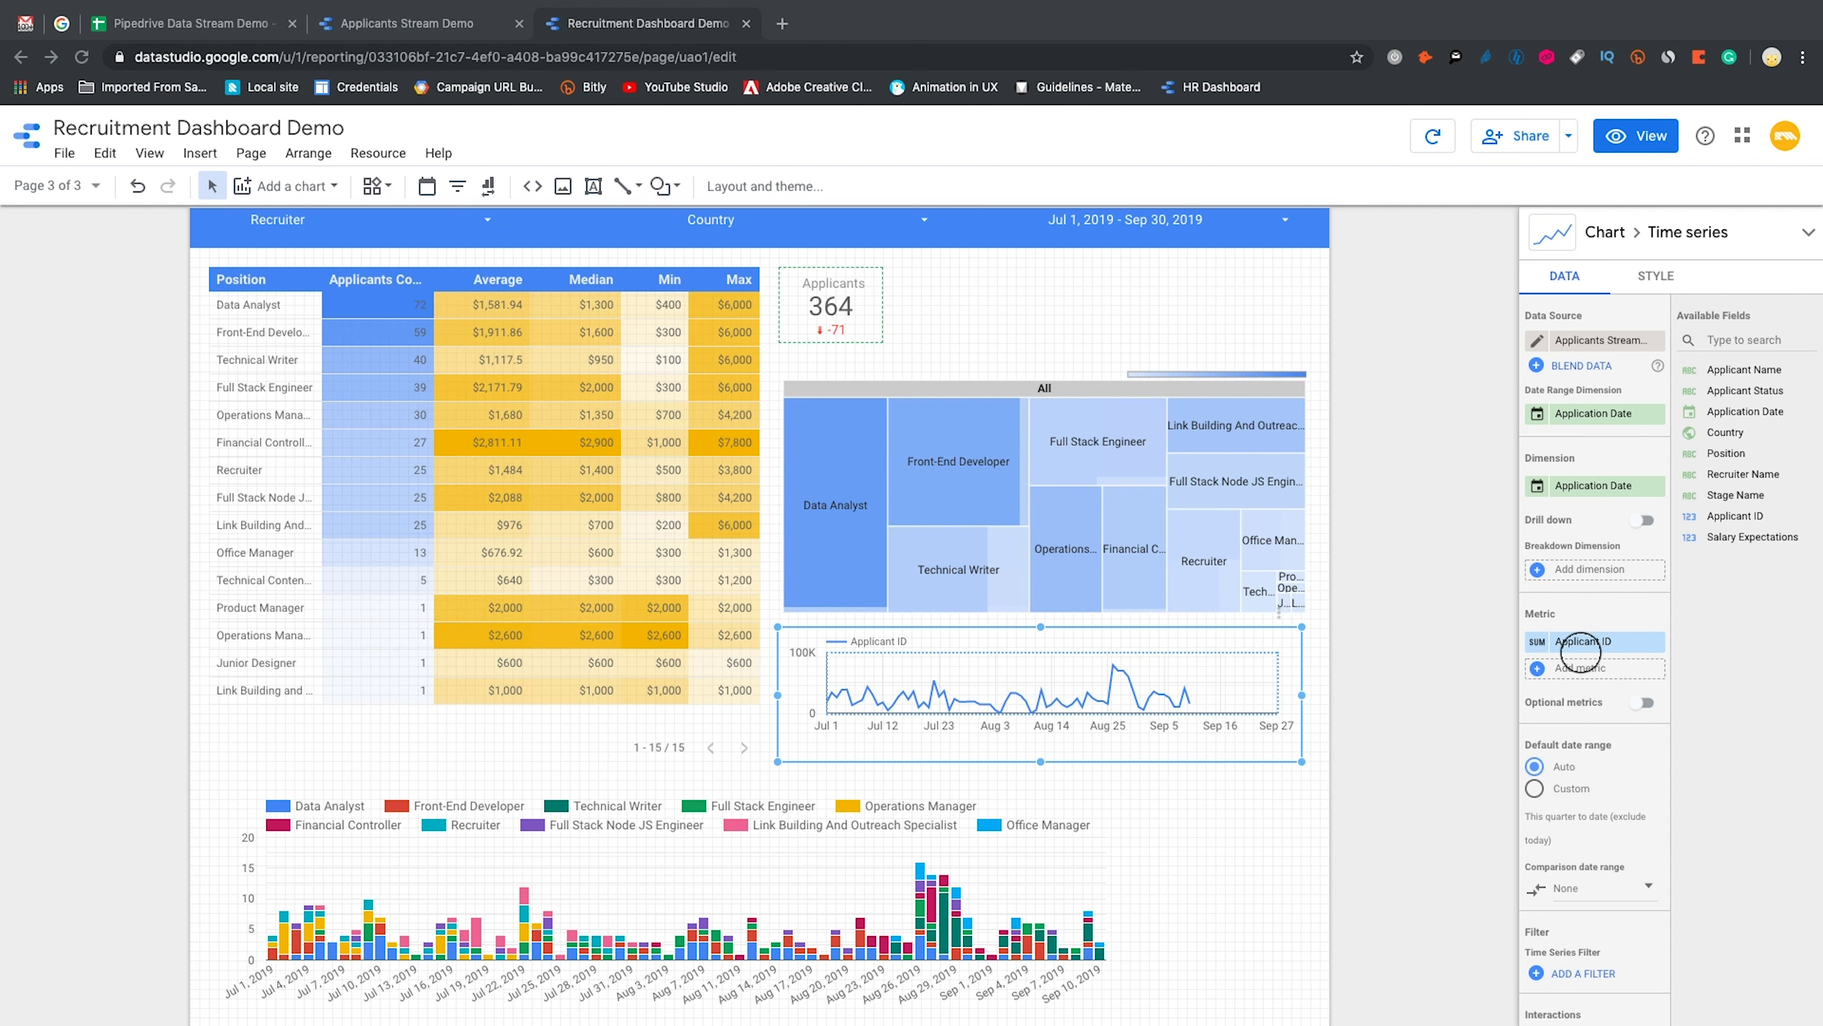
left_click(1537, 642)
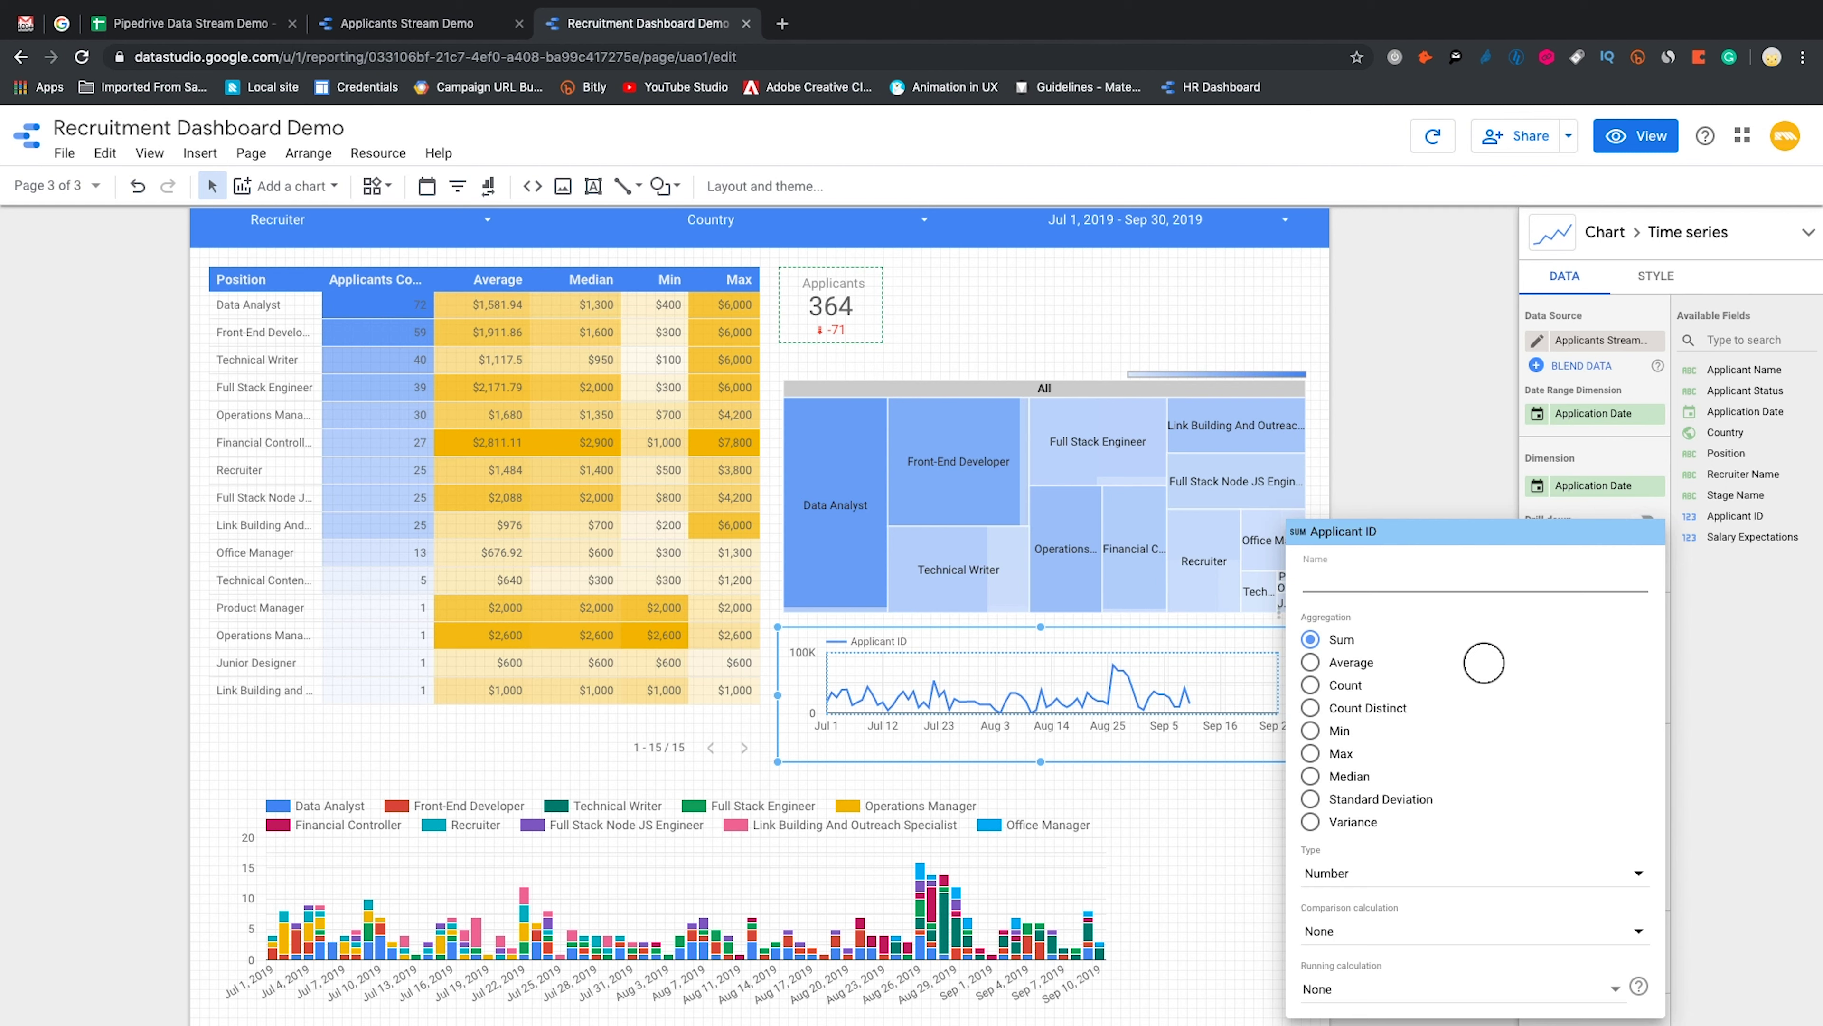
left_click(1310, 684)
left_click(1420, 481)
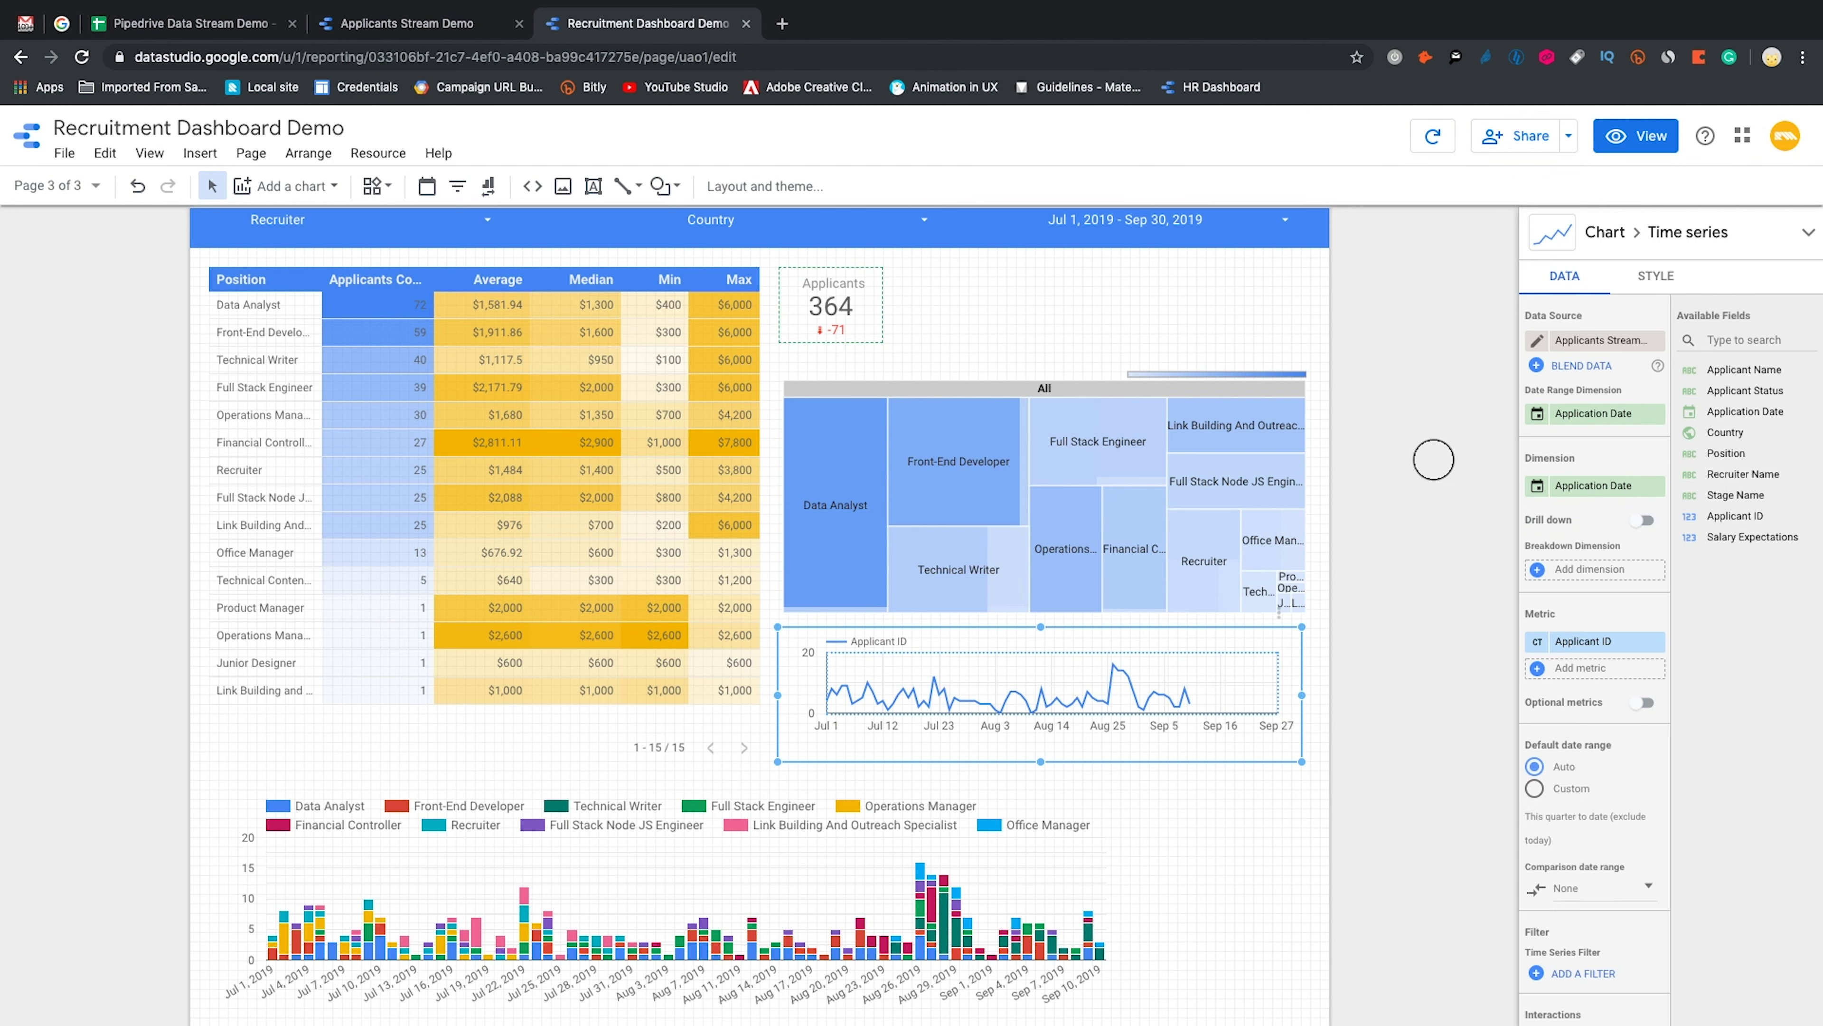
Rename the time series metric to 'Number of Applications'
left_click(1586, 641)
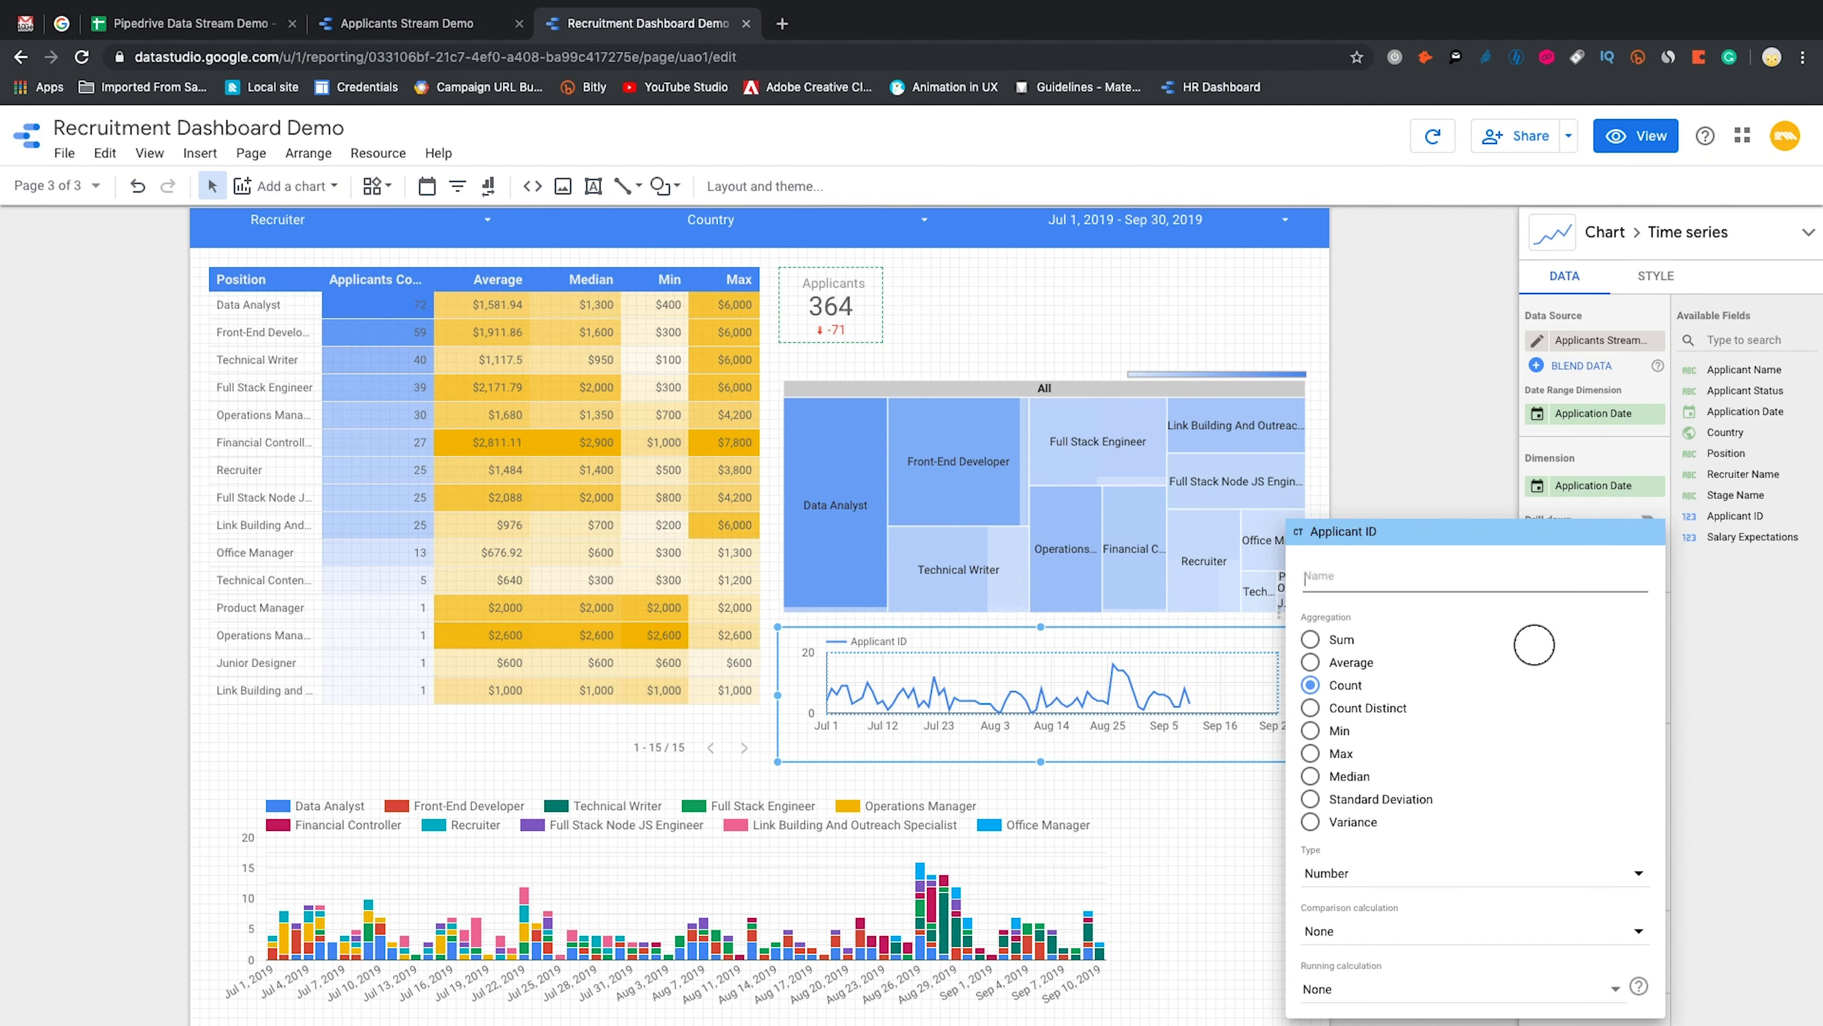
triple_click(1348, 565)
type("Number of")
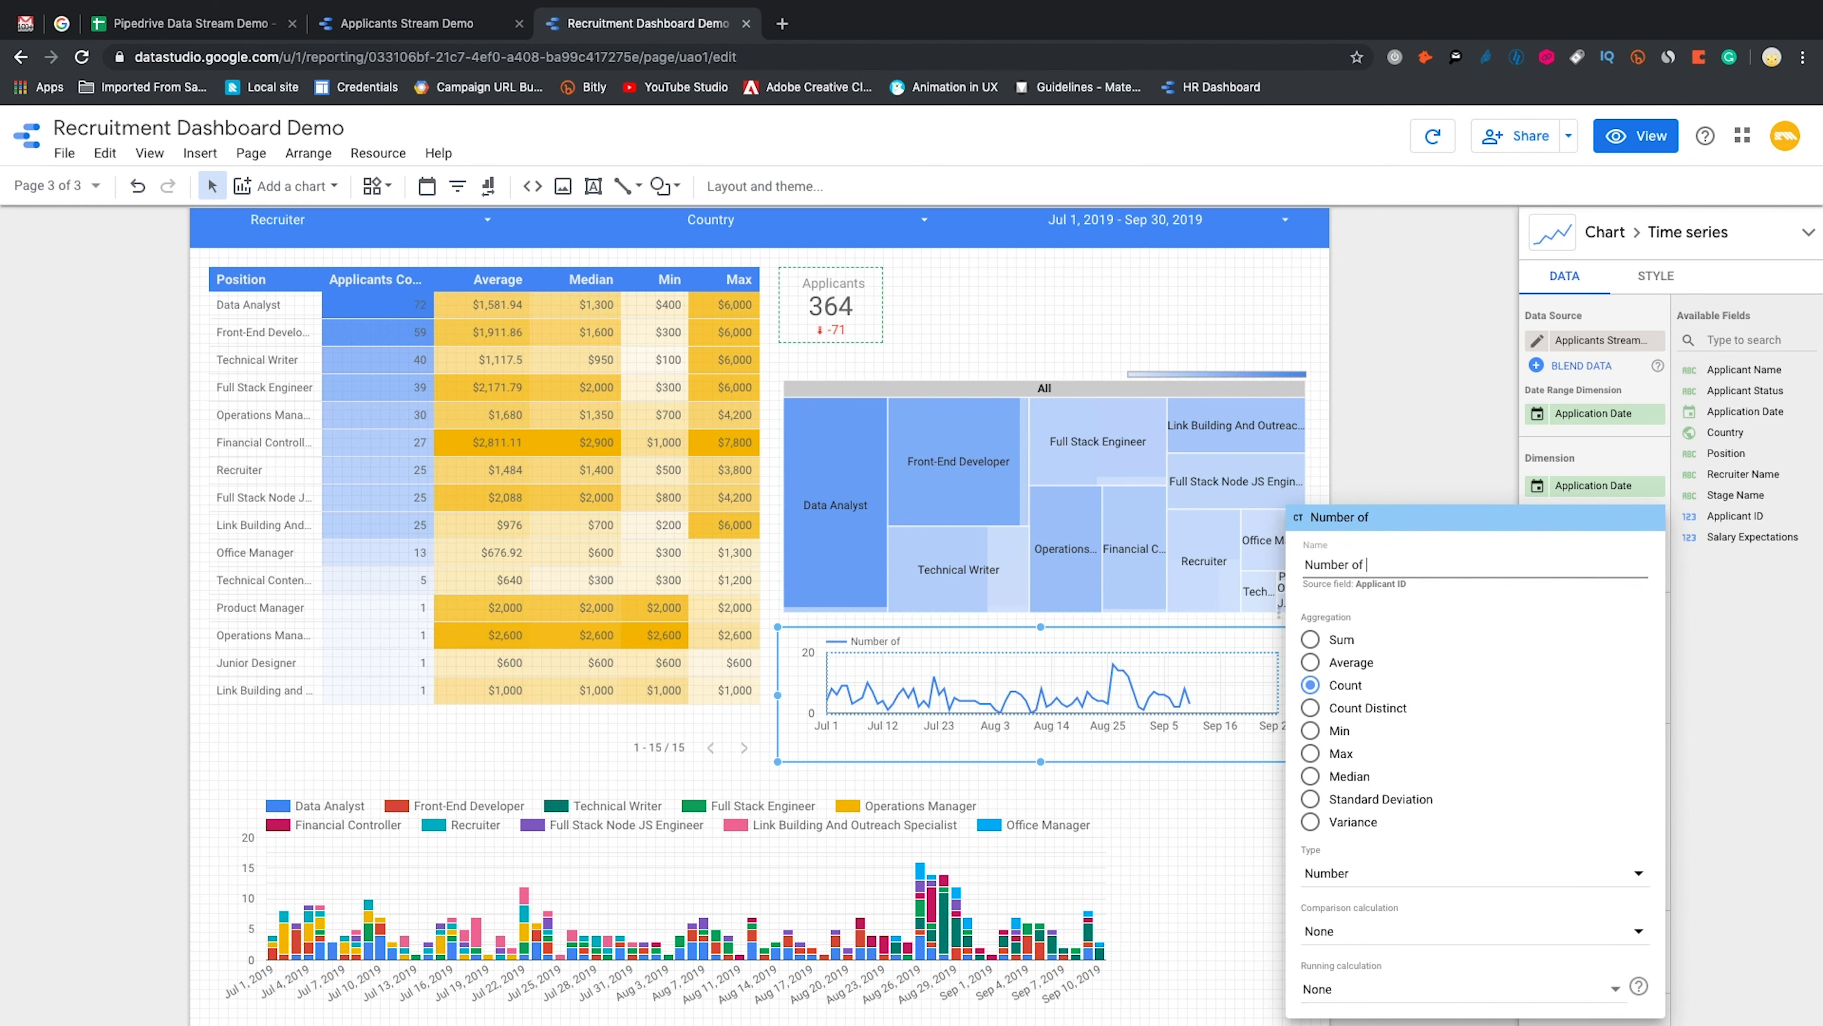
type(" Applications")
left_click(1637, 136)
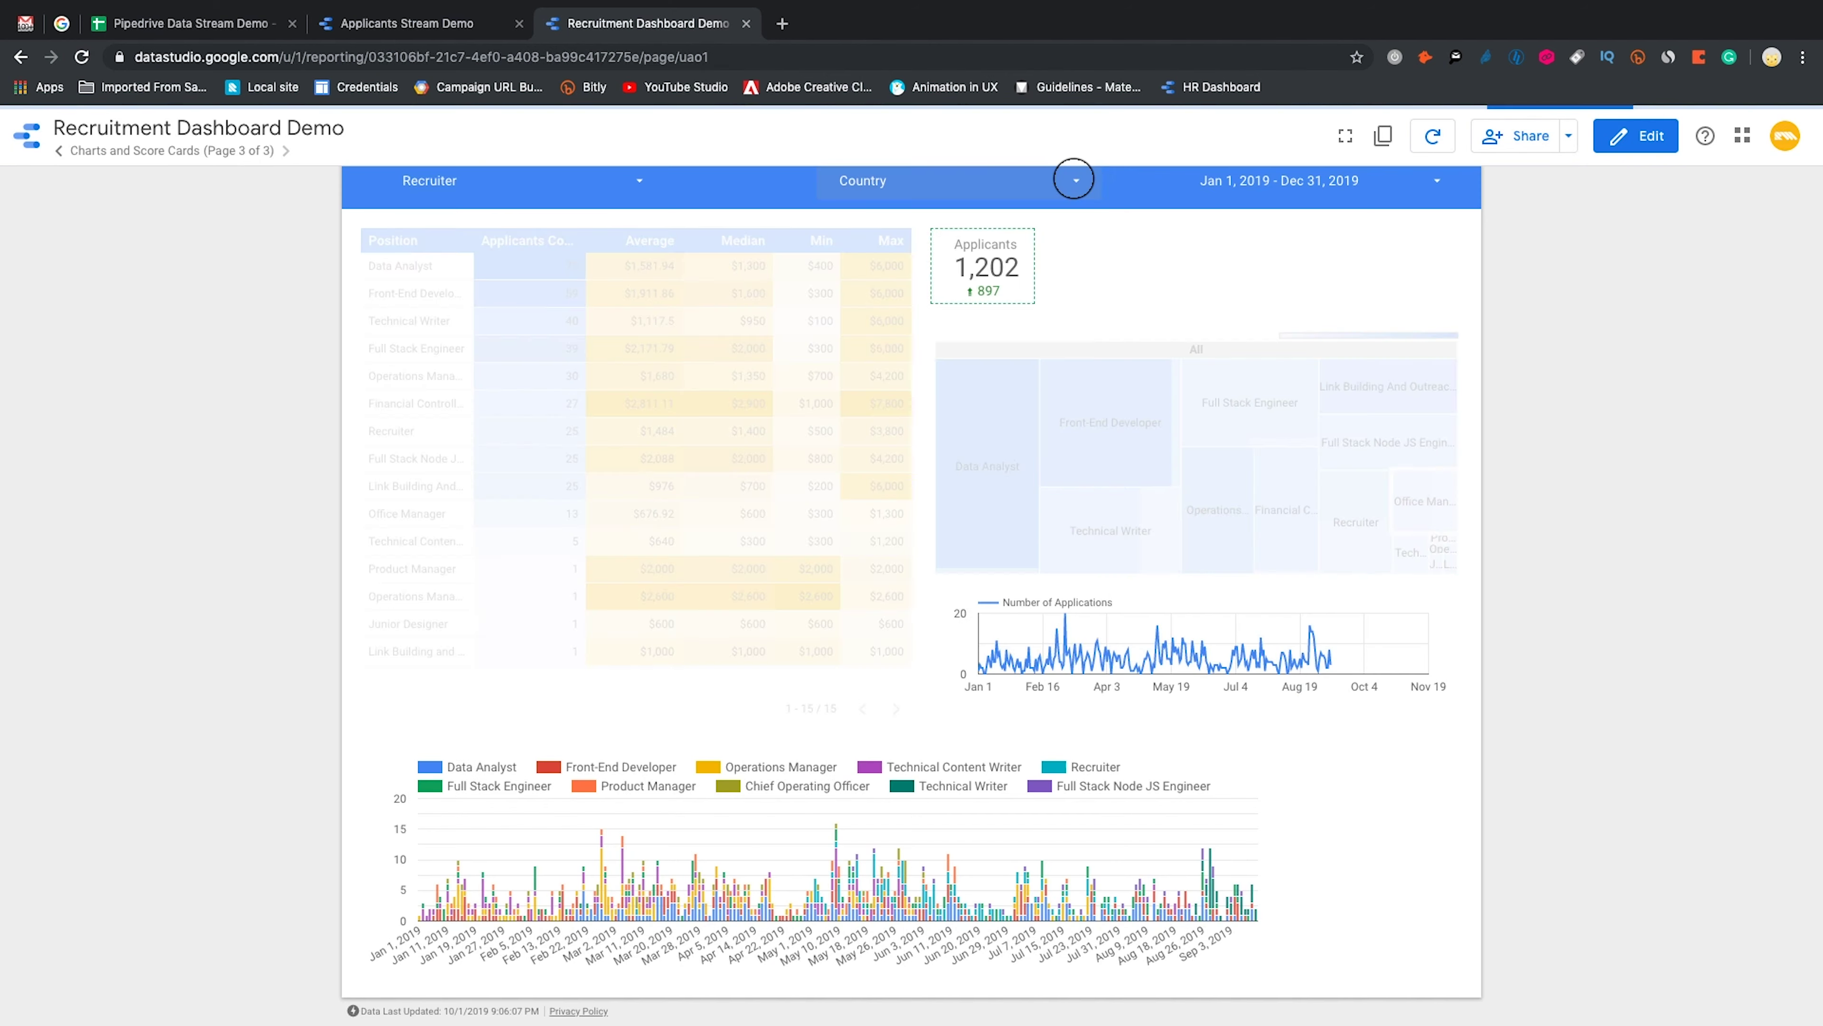
left_click(1070, 177)
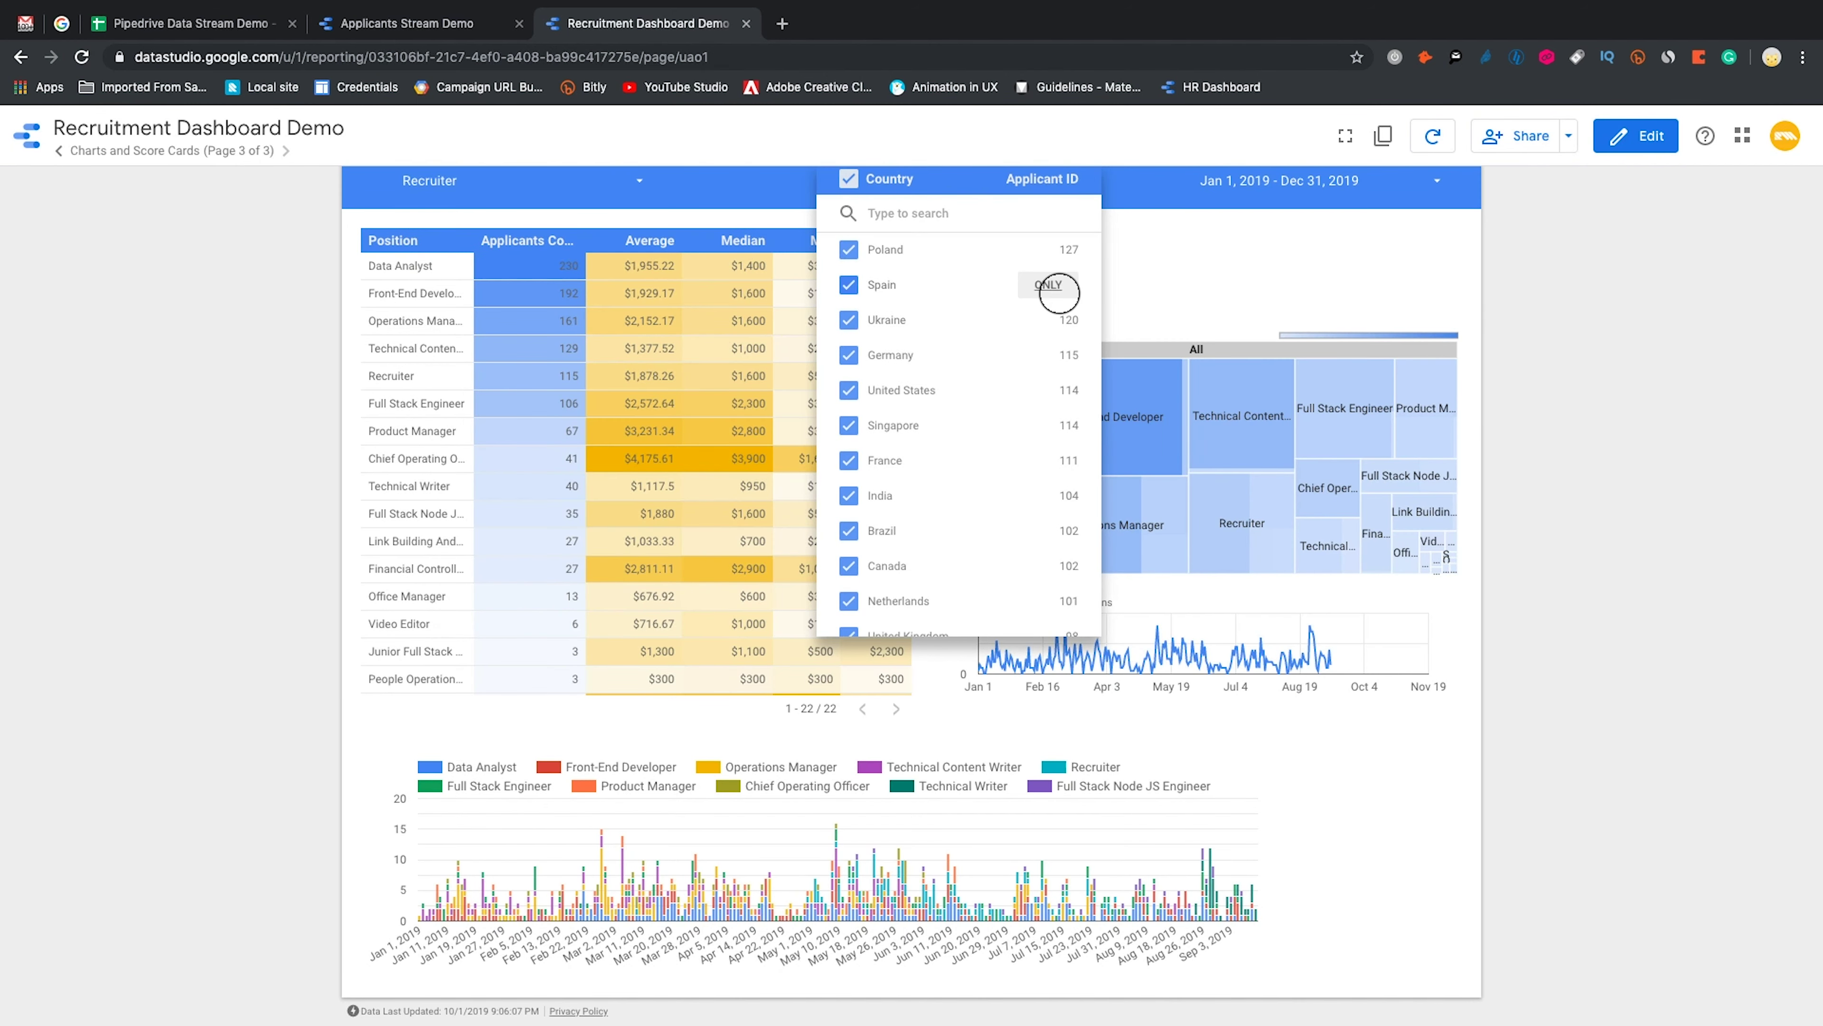
left_click(1048, 284)
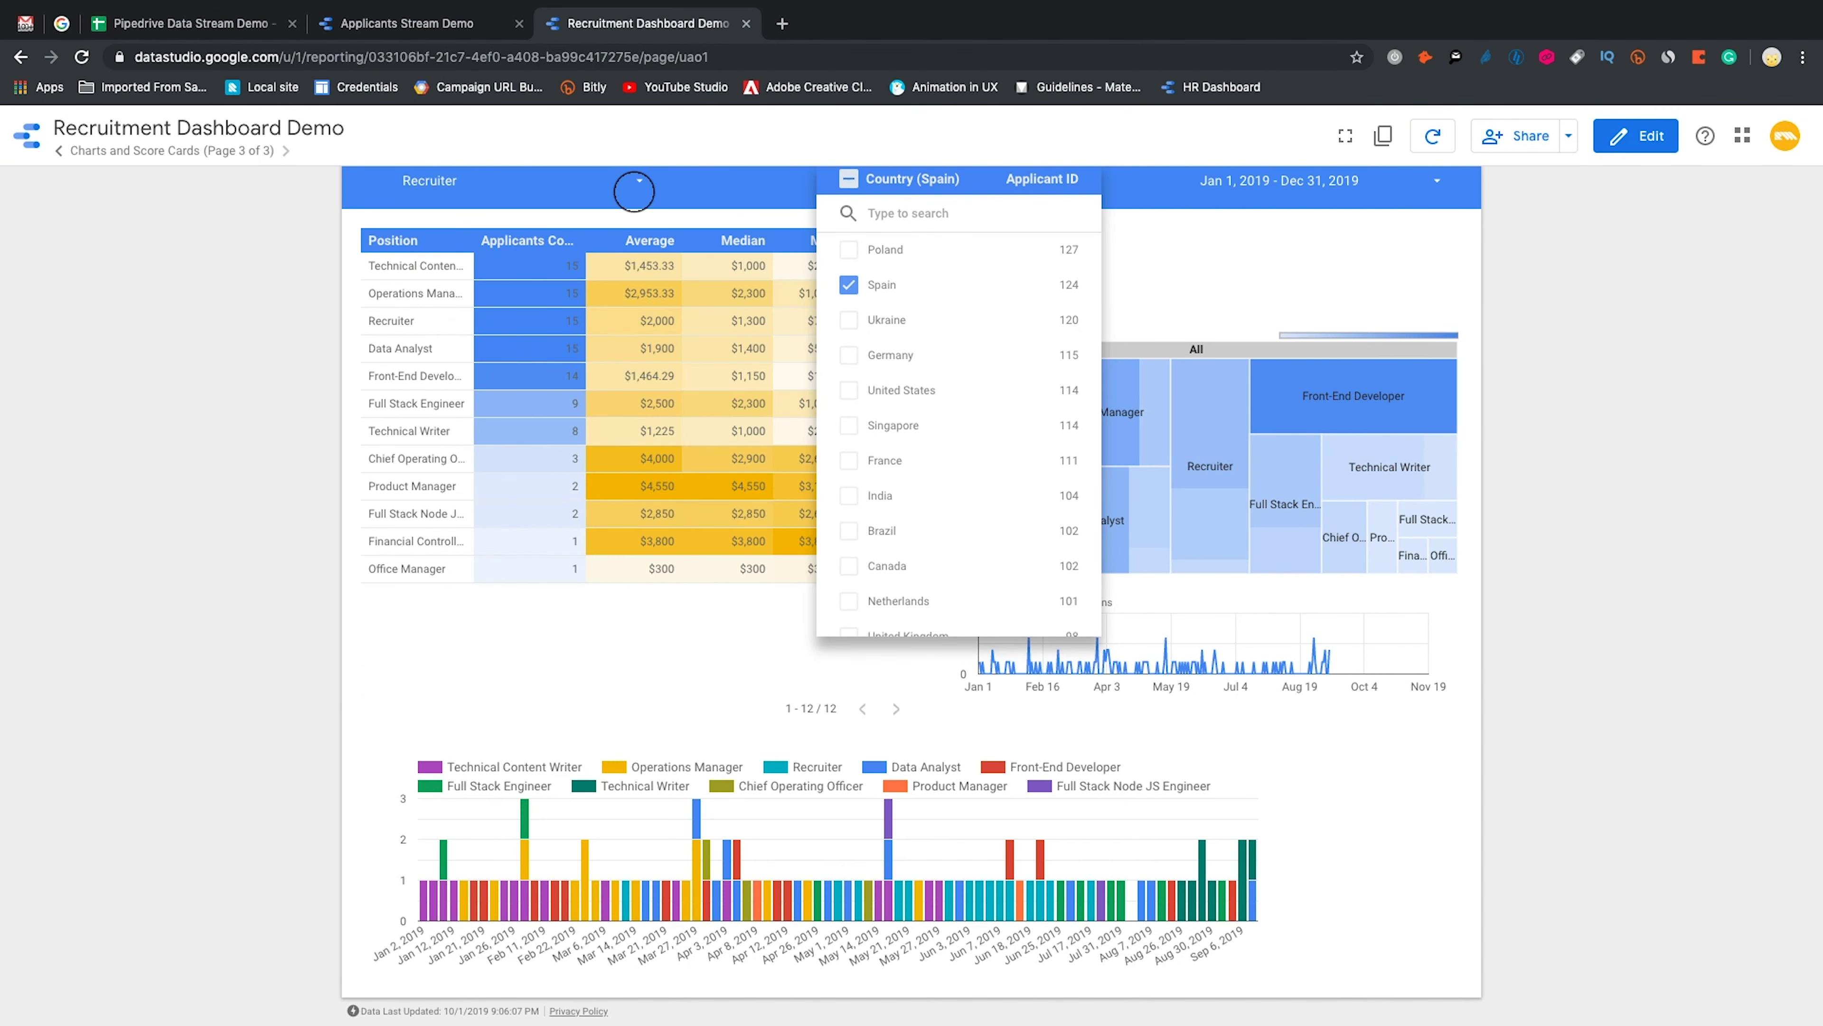
left_click(1634, 437)
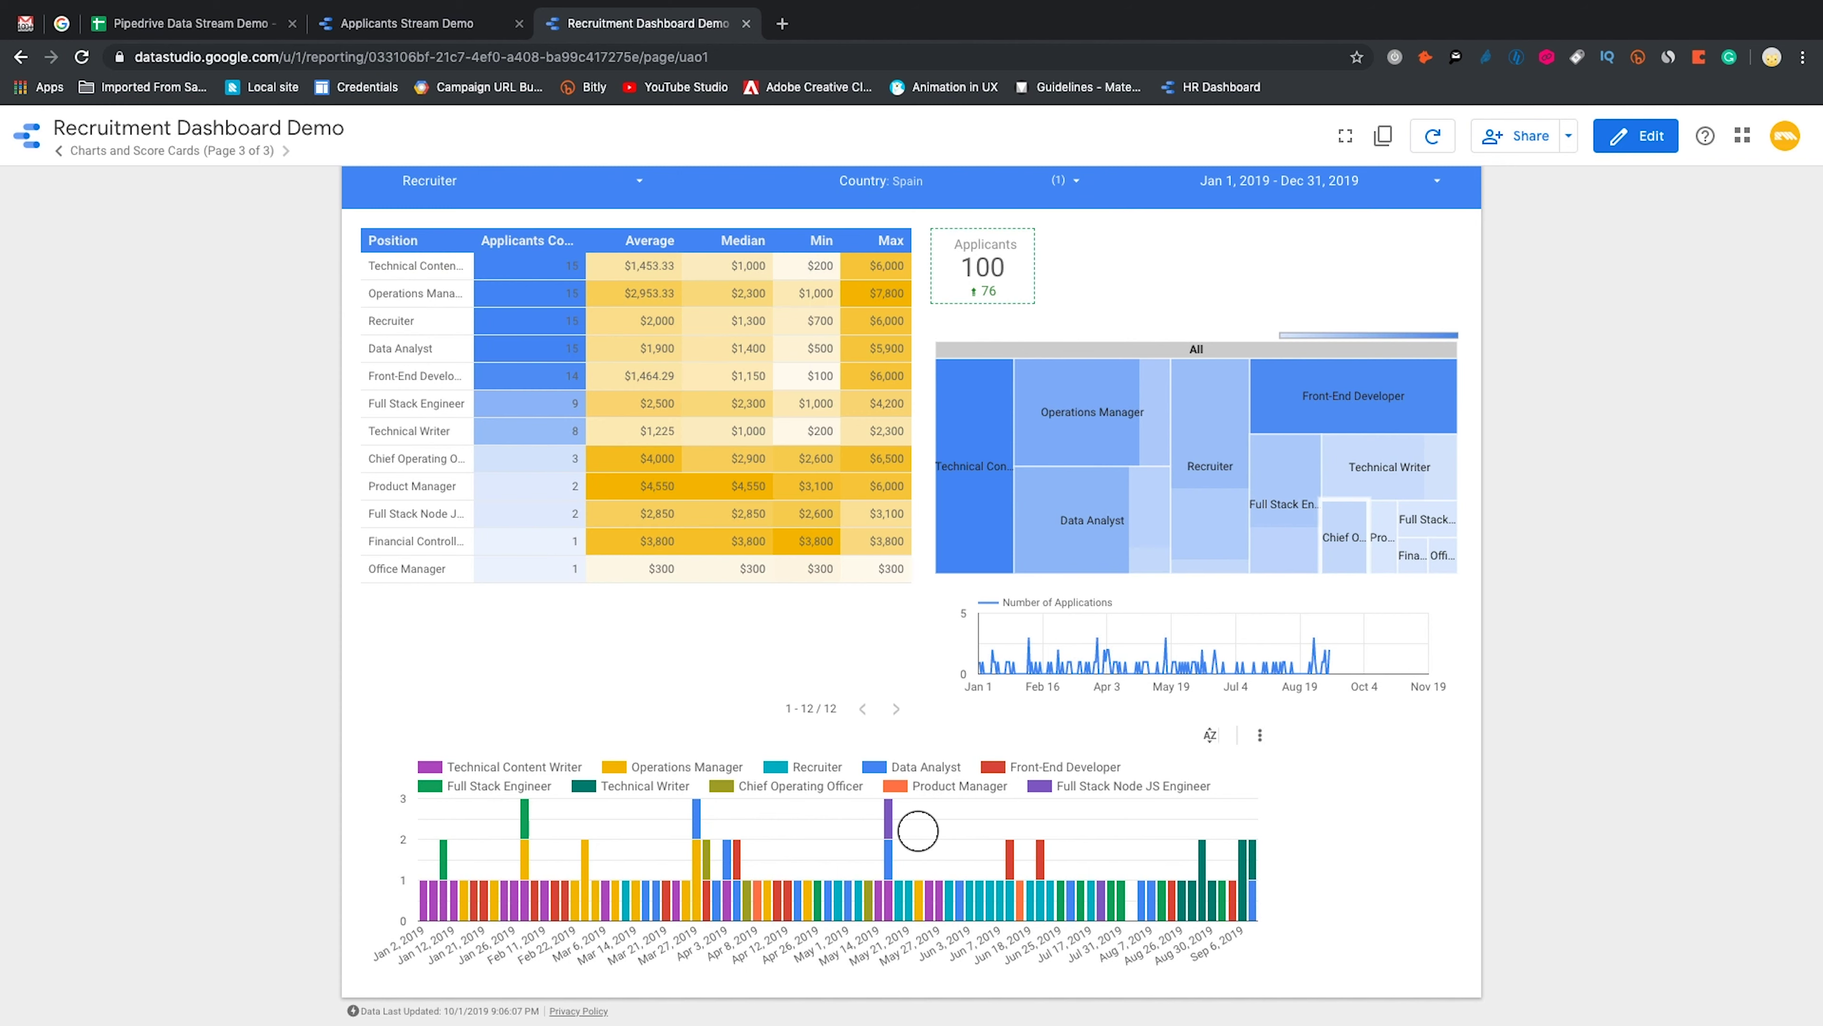
left_click(1640, 136)
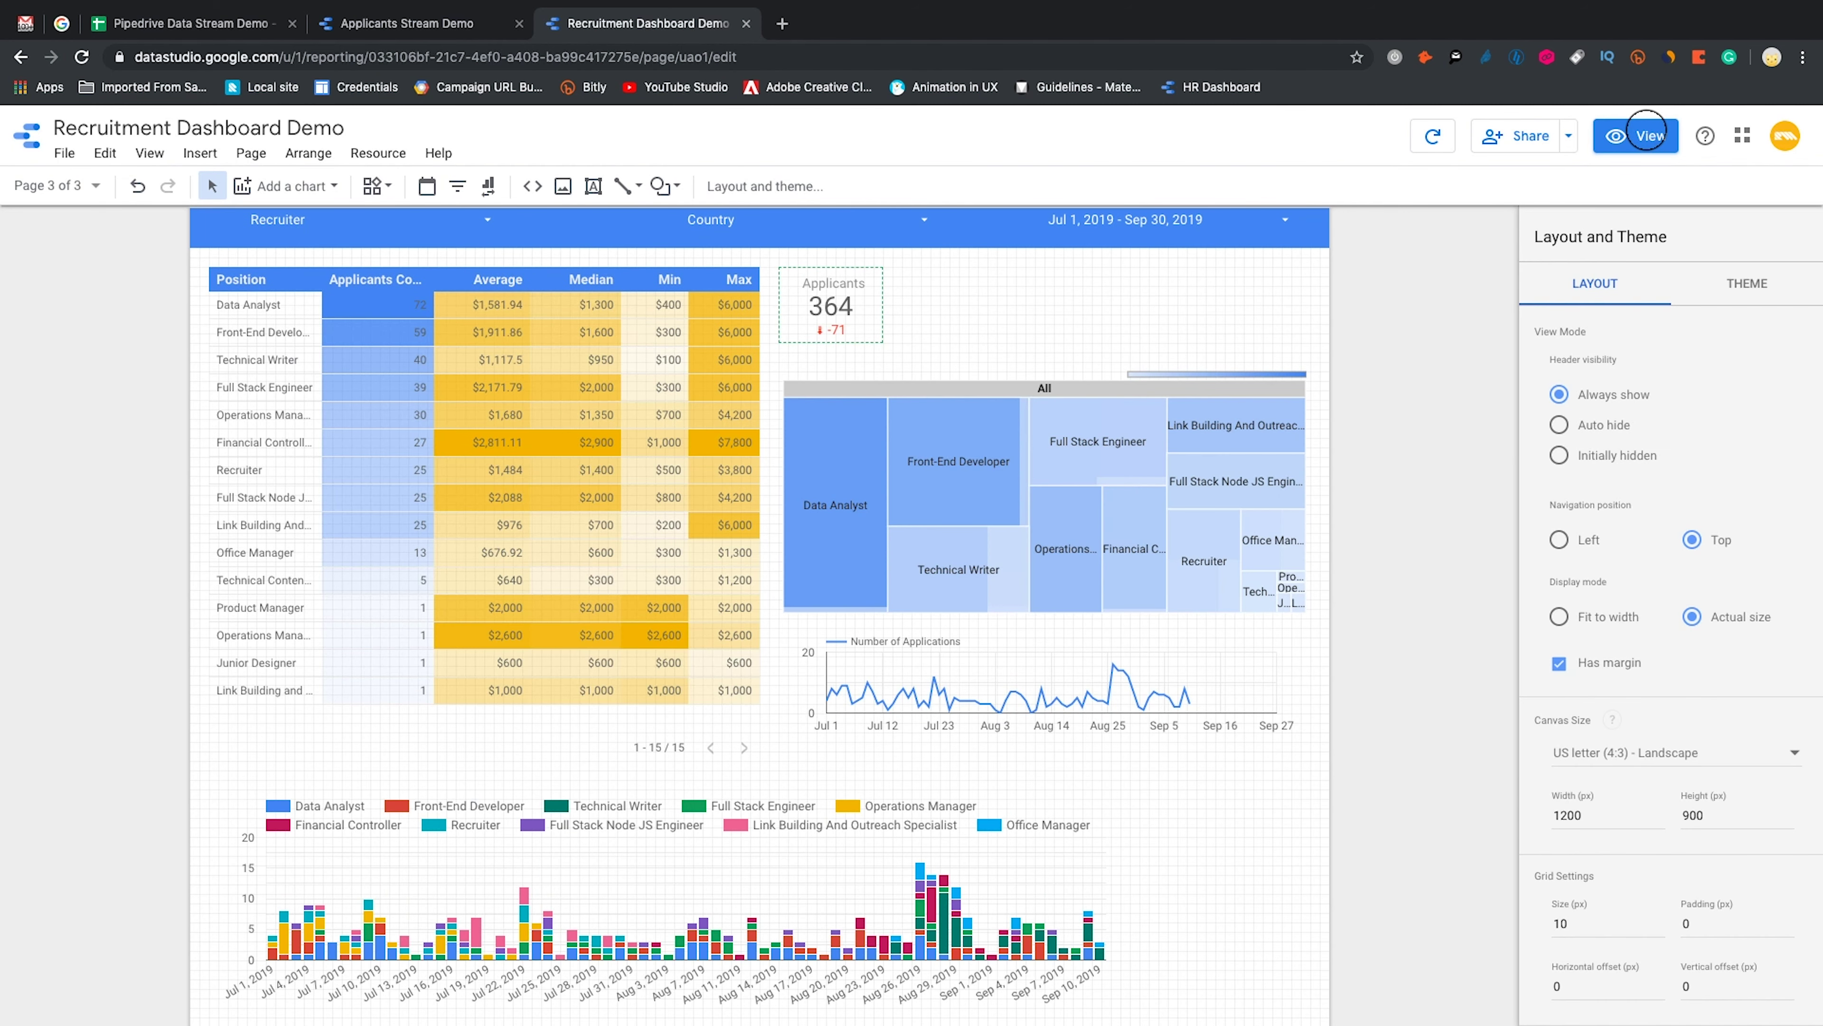
left_click(92, 185)
Add a new fourth page and write the heading 'Visit Railsware.com' in a text box near the top-left
left_click(115, 398)
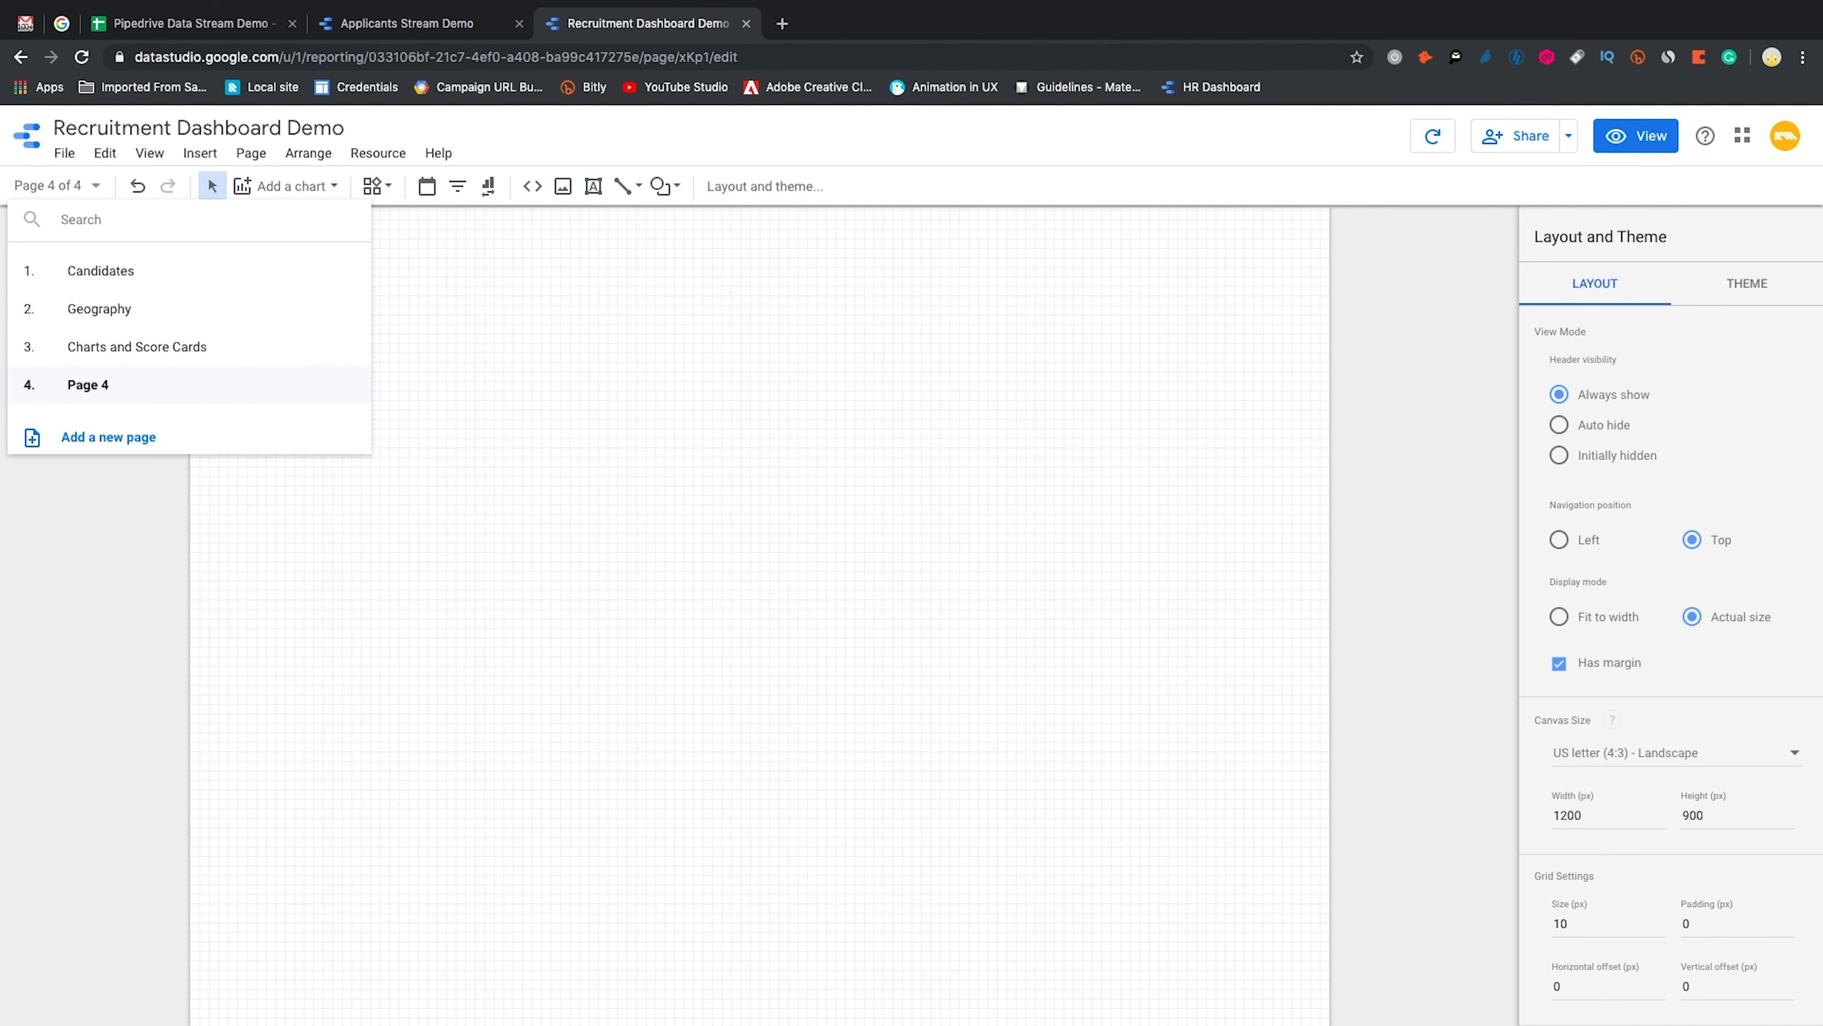
left_click(593, 186)
left_click_drag(592, 427, 236, 246)
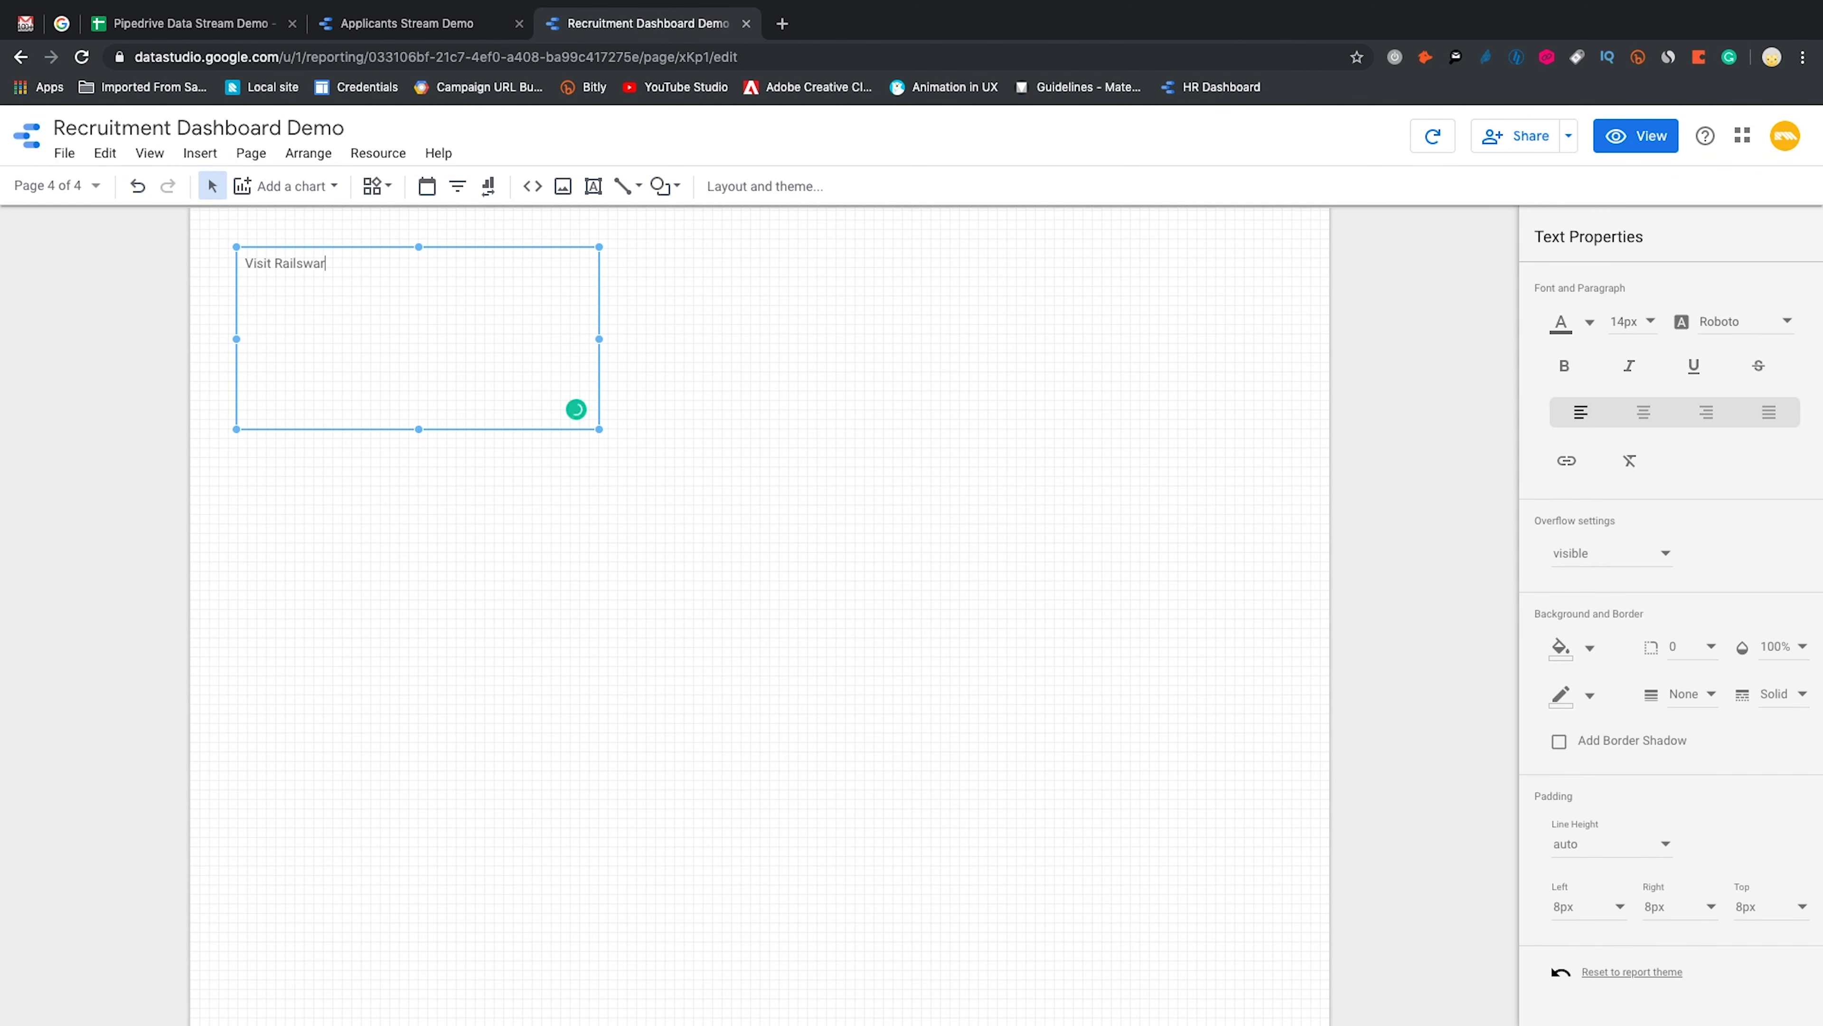
type("e.com")
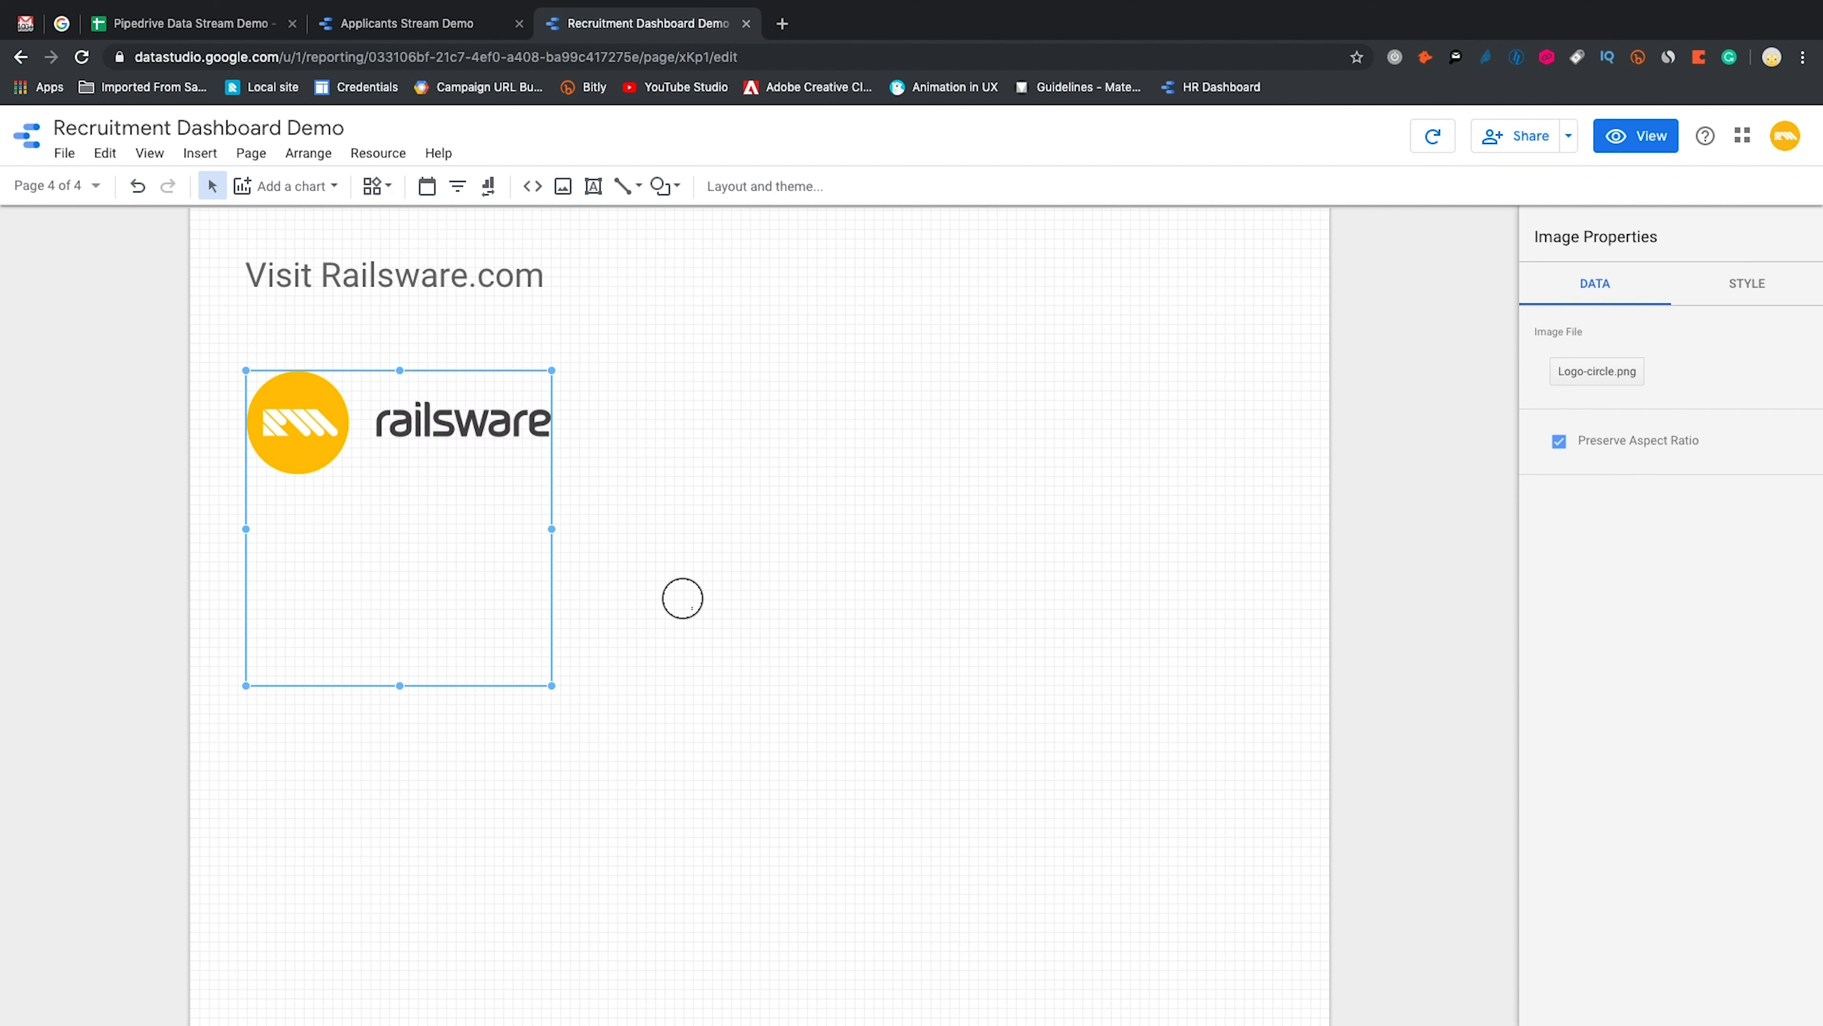
Deselect the logo and choose URL embed from the Insert menu
left_click(682, 598)
left_click(203, 152)
left_click(248, 553)
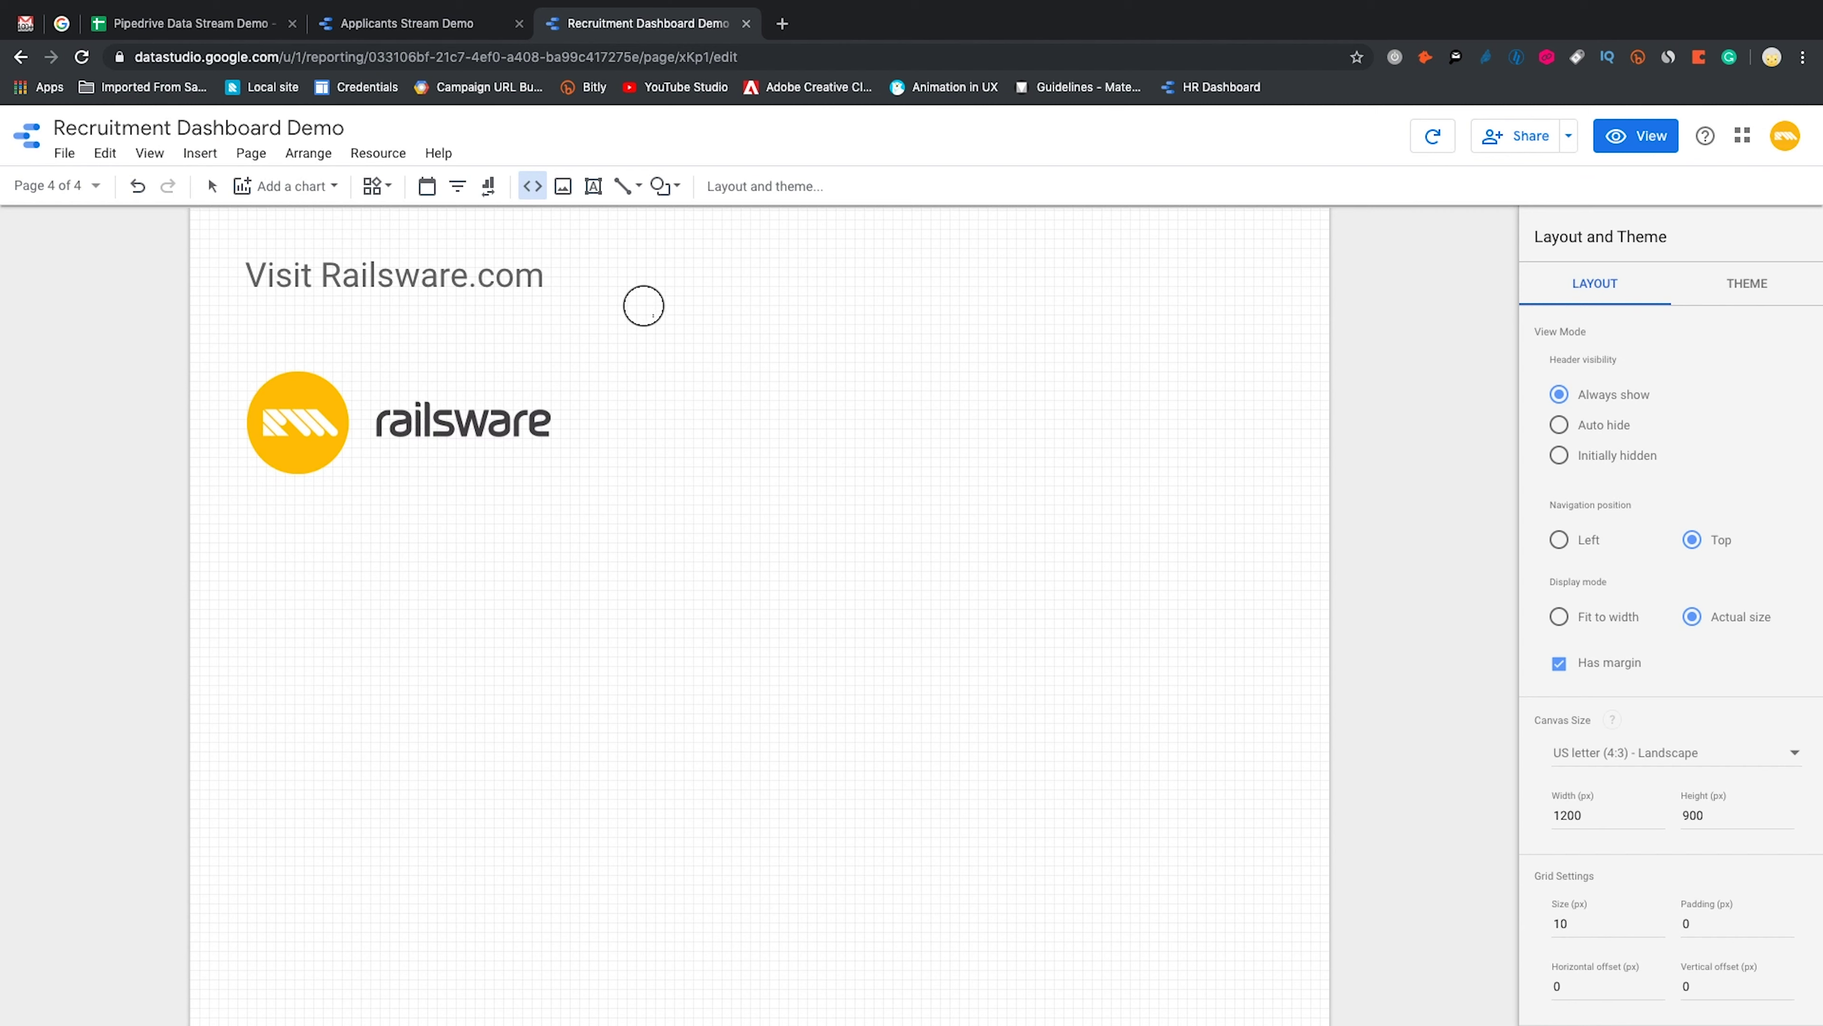
left_click_drag(919, 643, 1246, 983)
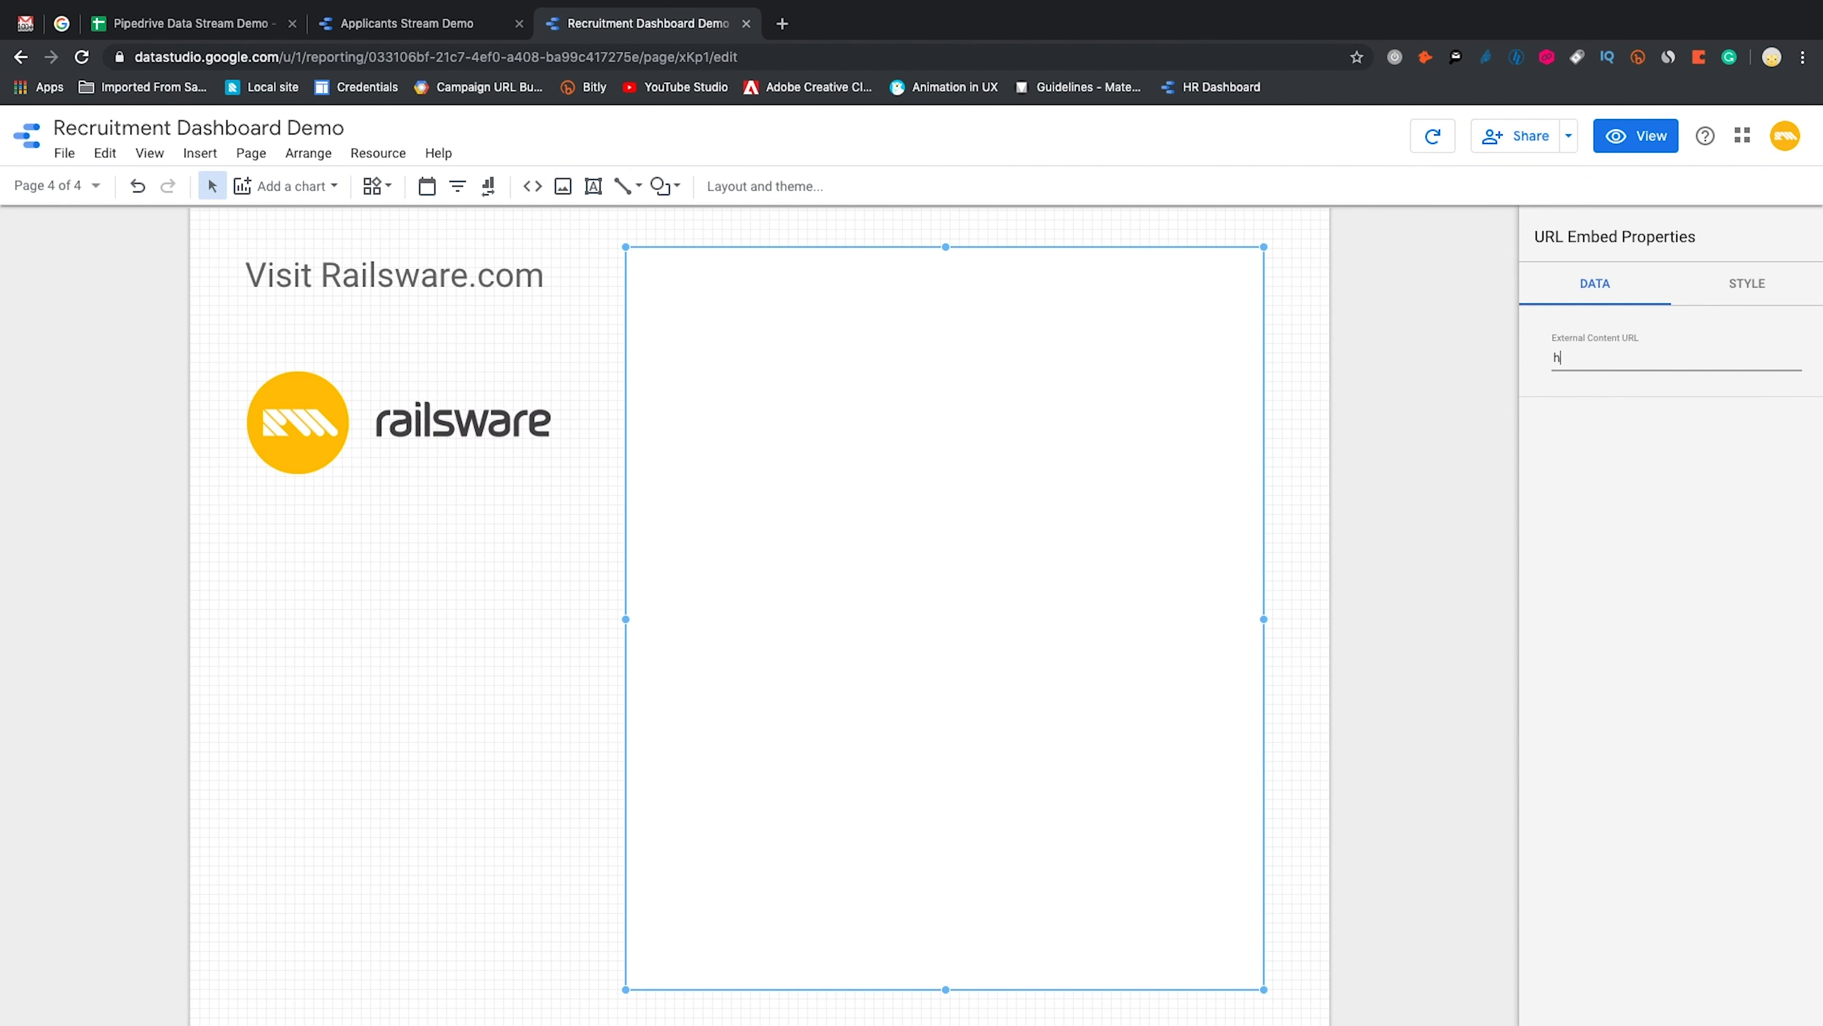
key("Return")
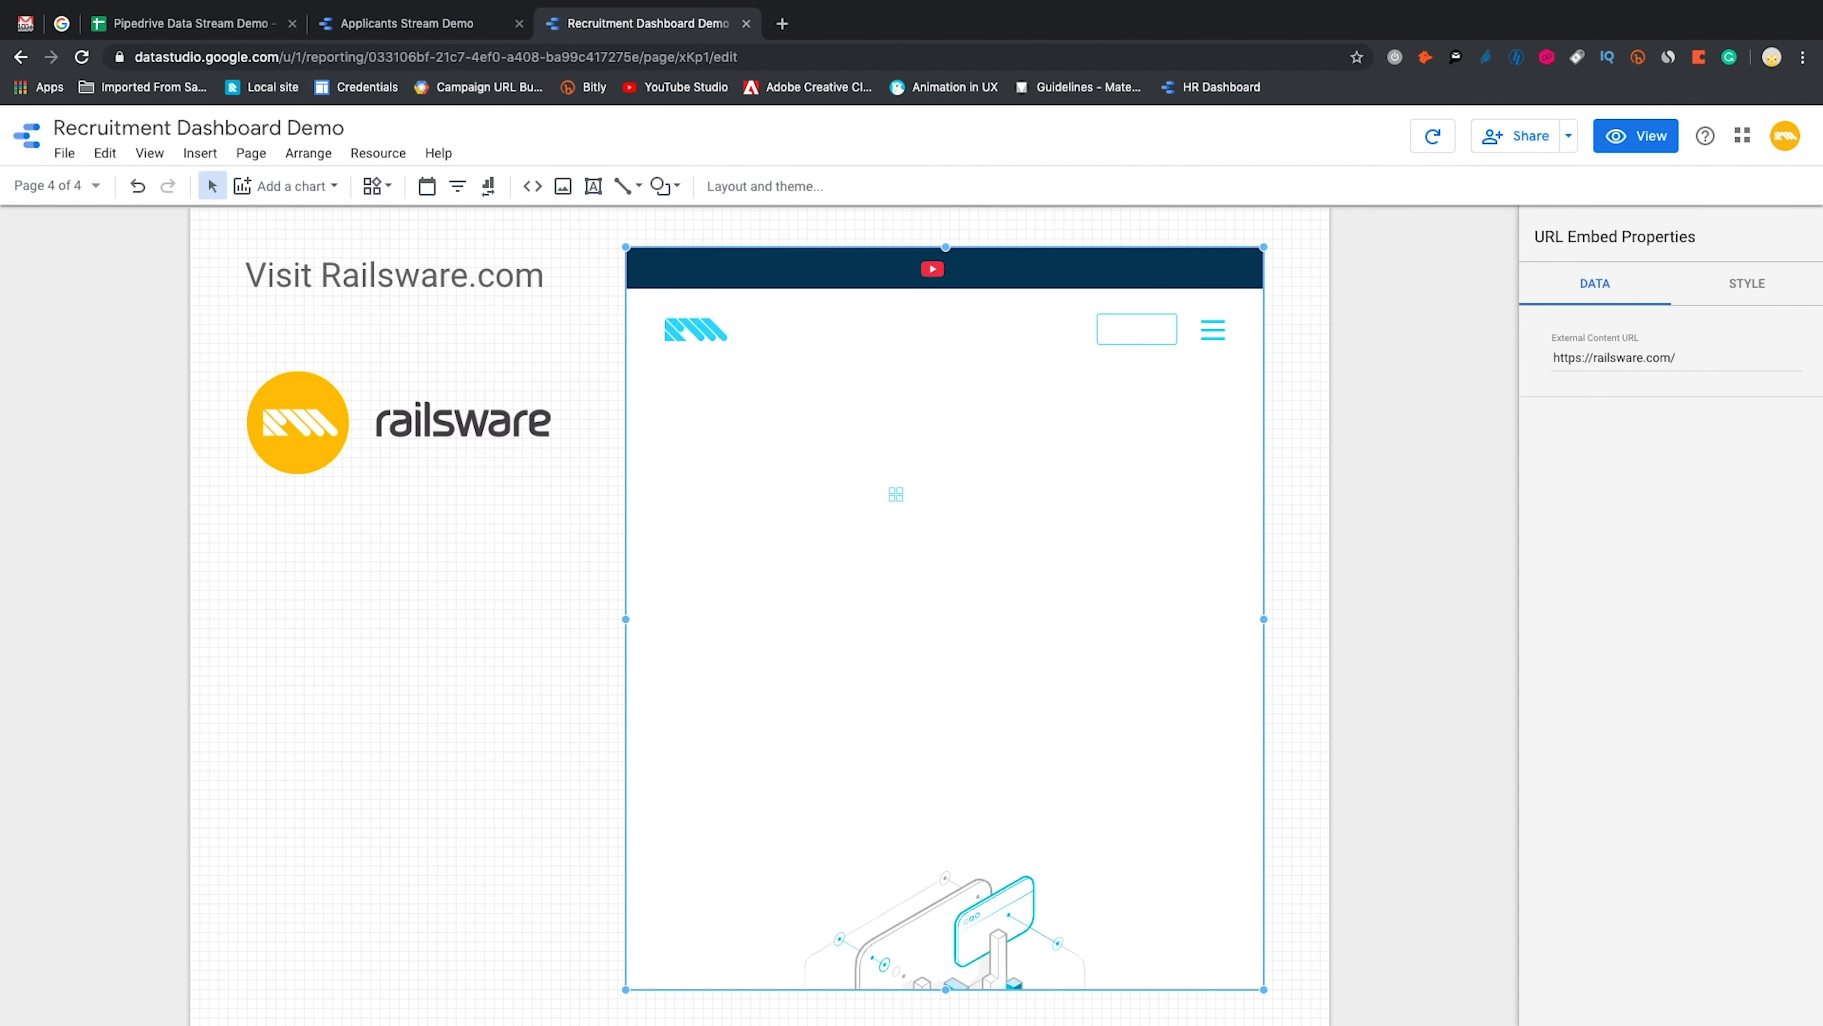
left_click(1636, 136)
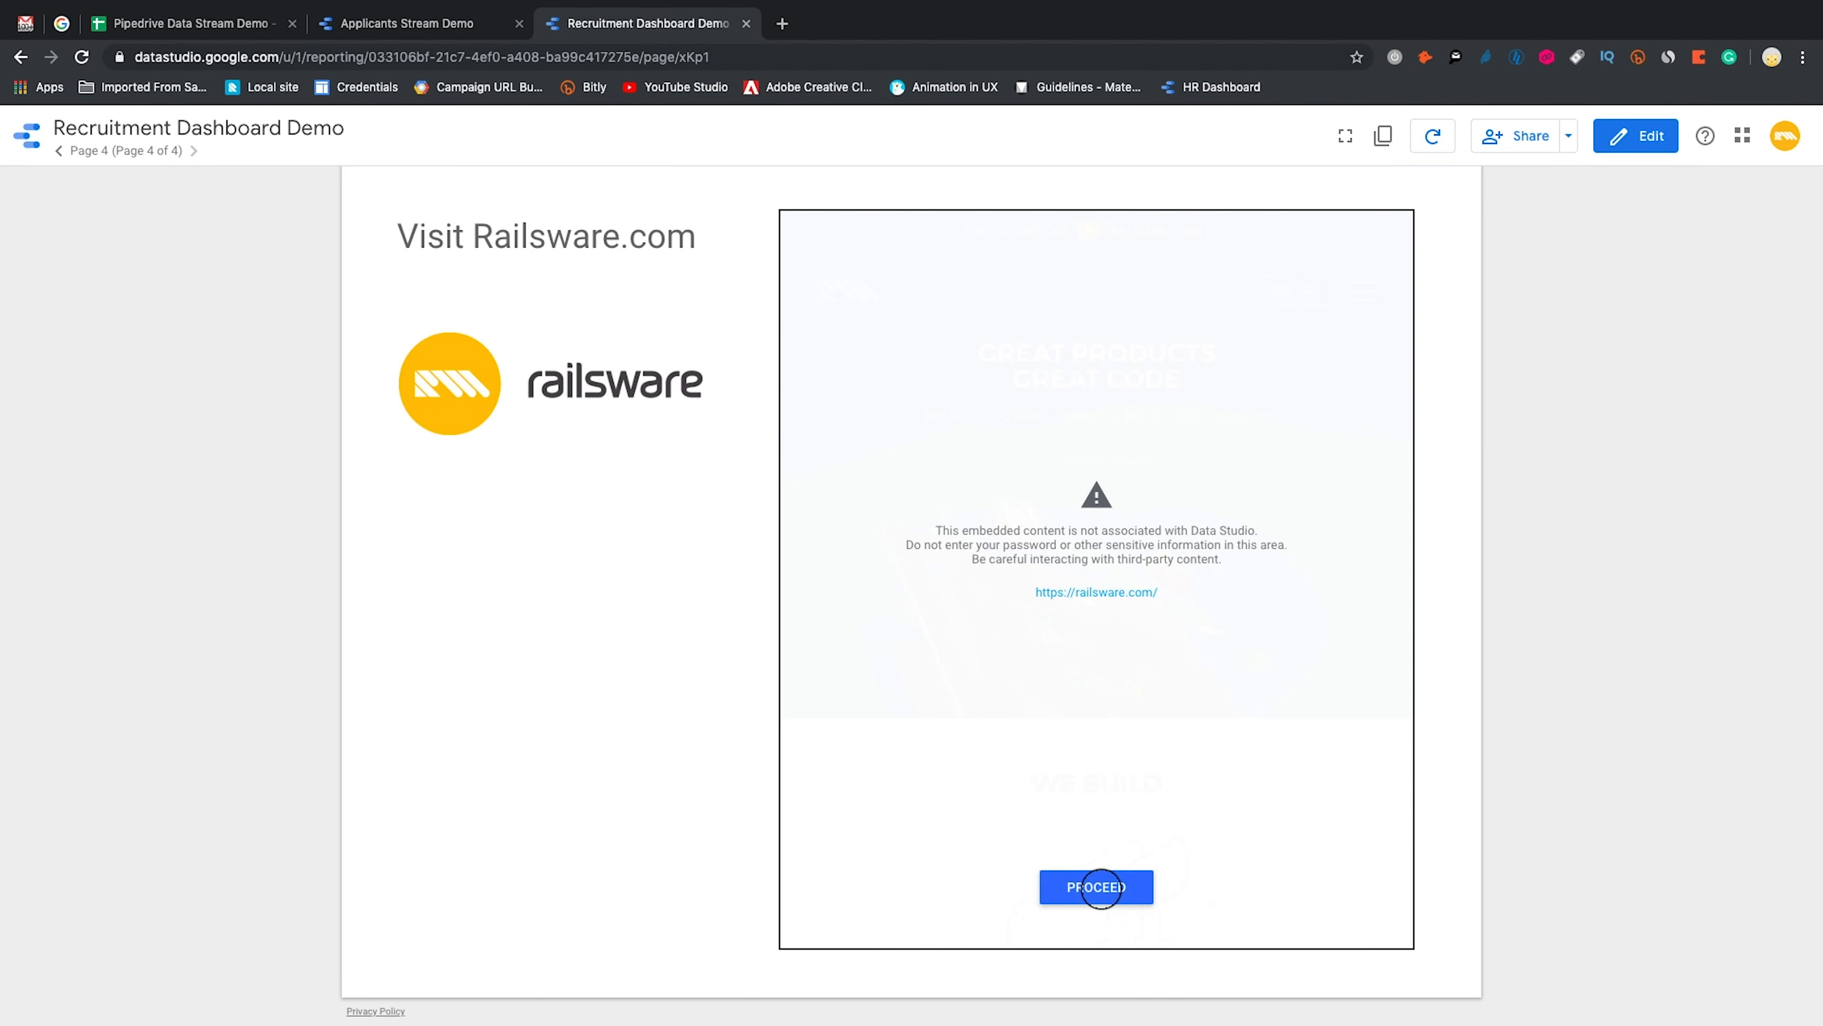
left_click(1099, 886)
scroll(1100, 790, "down", 10)
scroll(1099, 745, "down", 10)
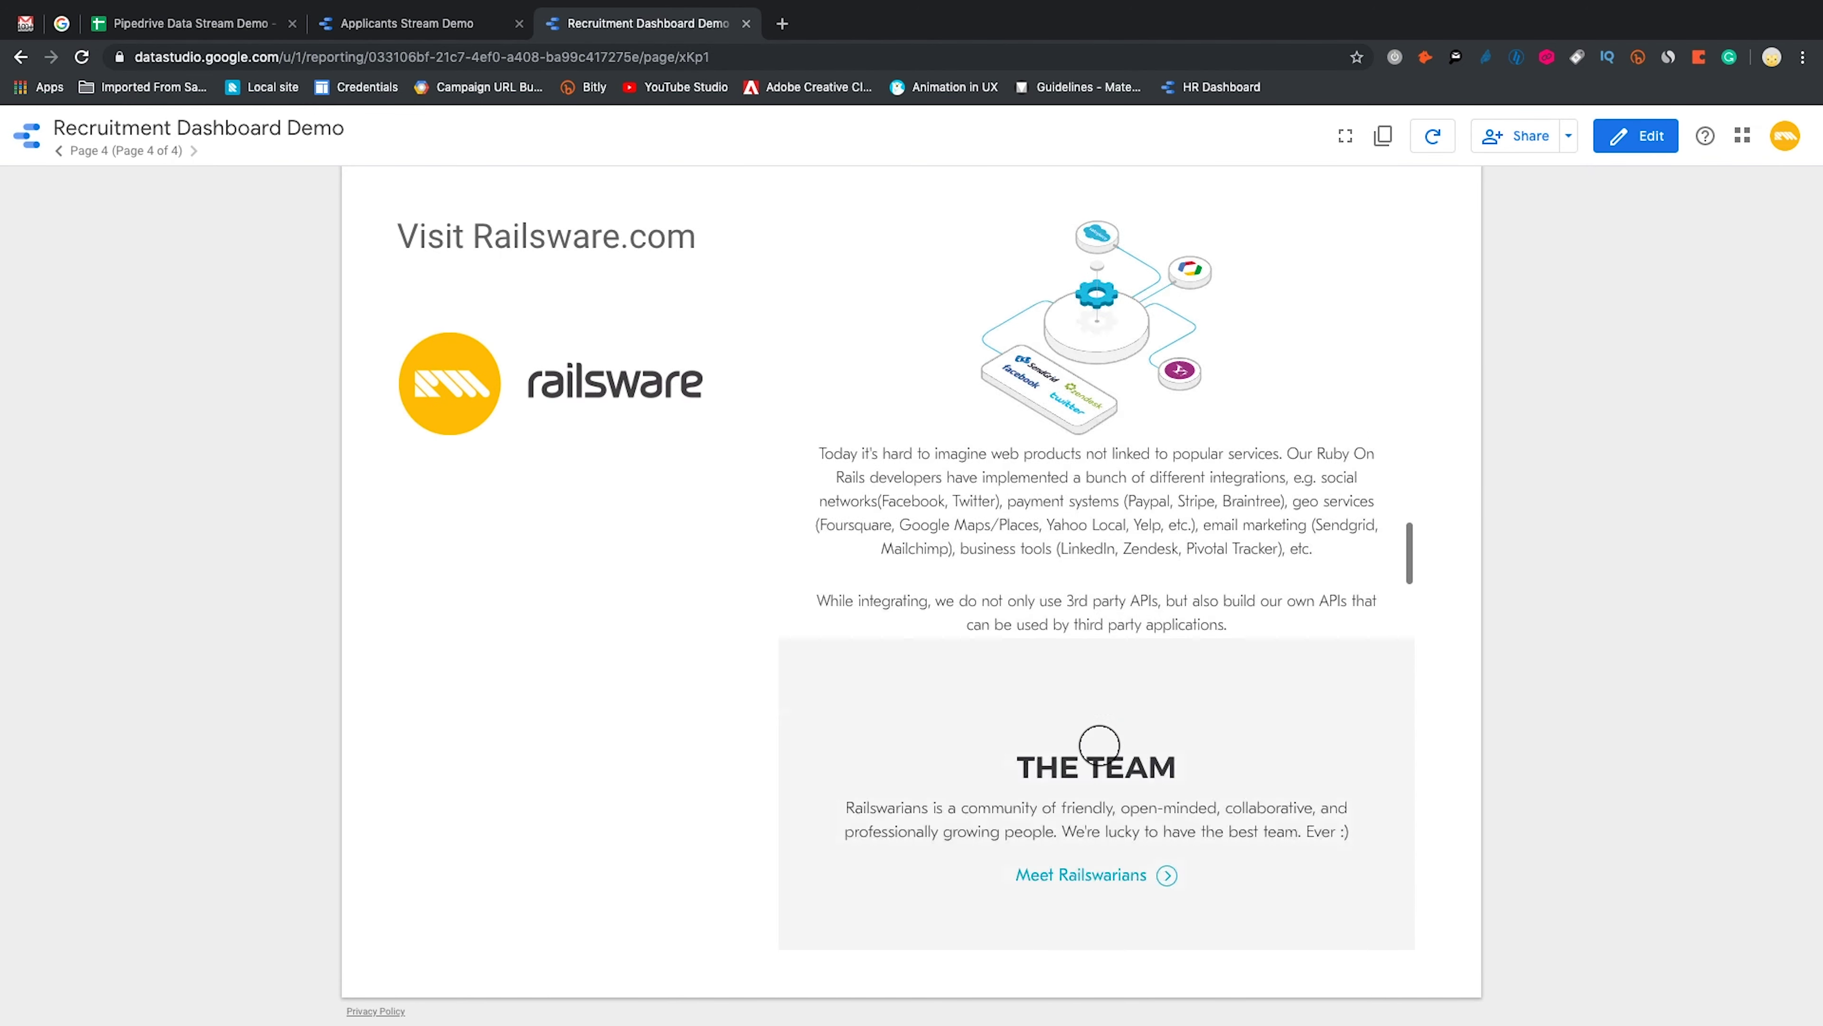
scroll(1100, 745, "up", 6)
left_click(1637, 136)
Switch the Layout and Theme panel to its THEME tab
left_click(1756, 284)
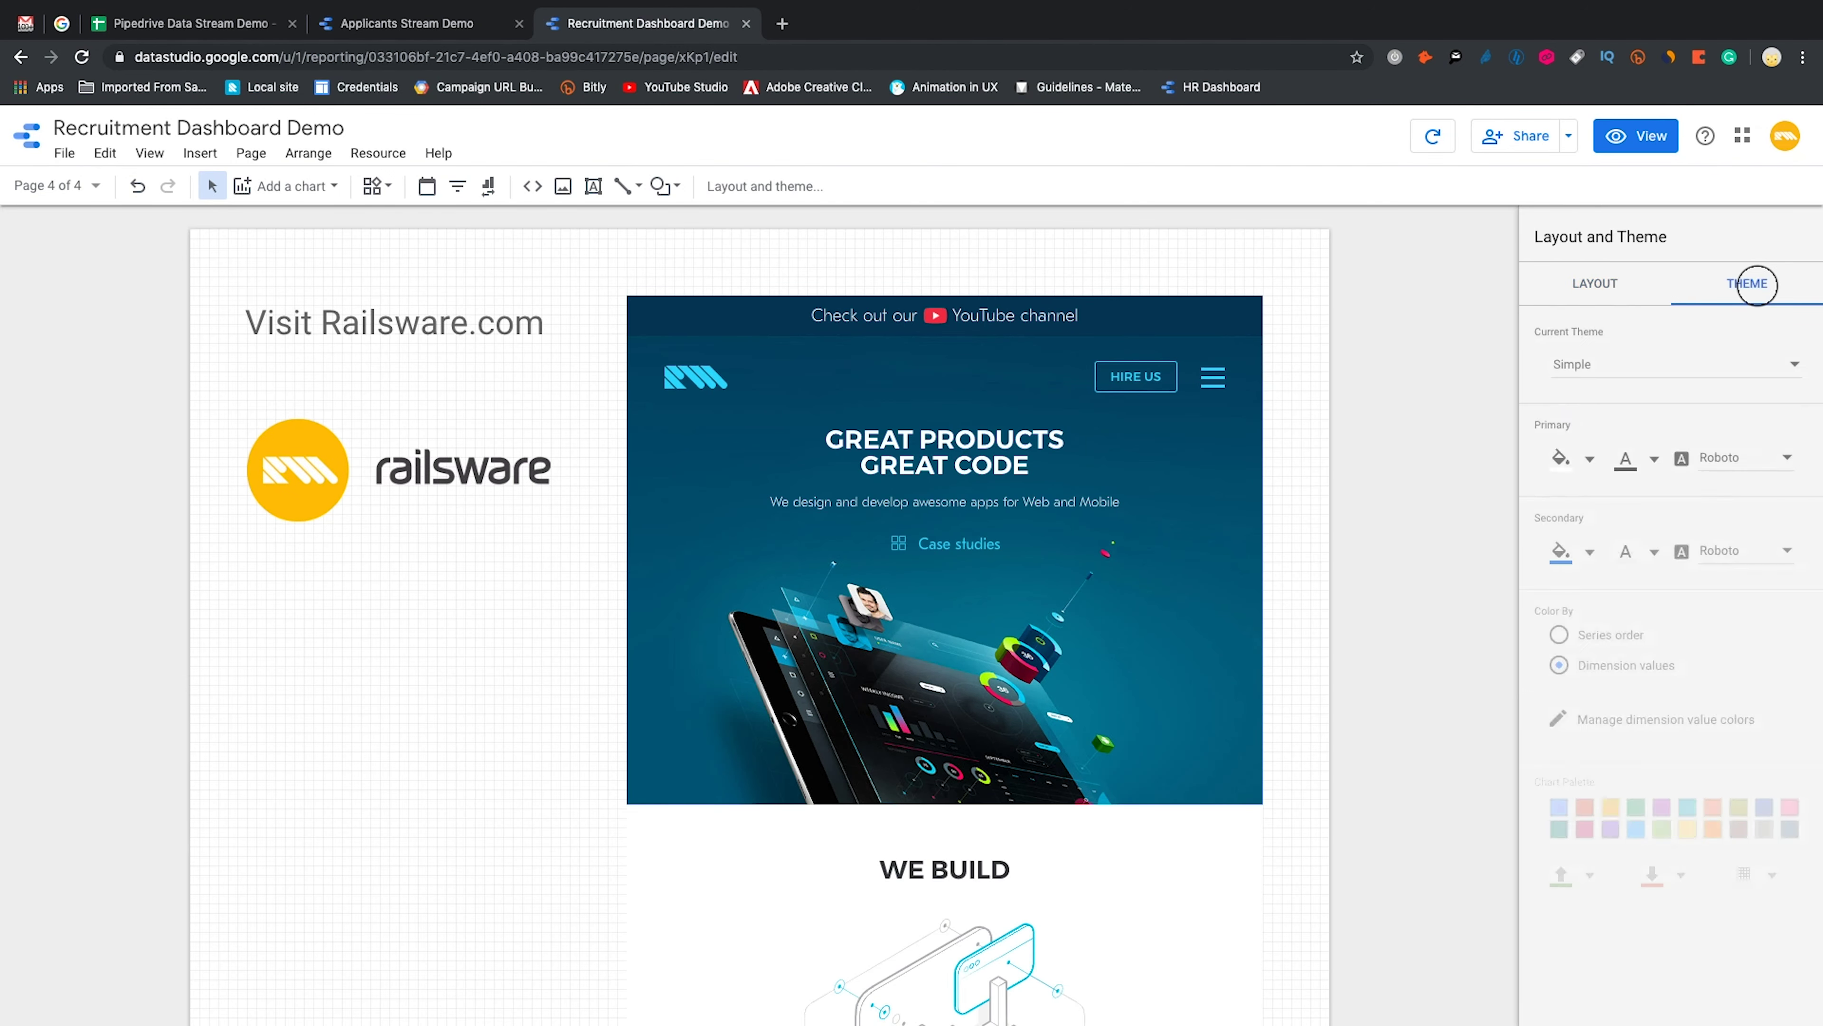